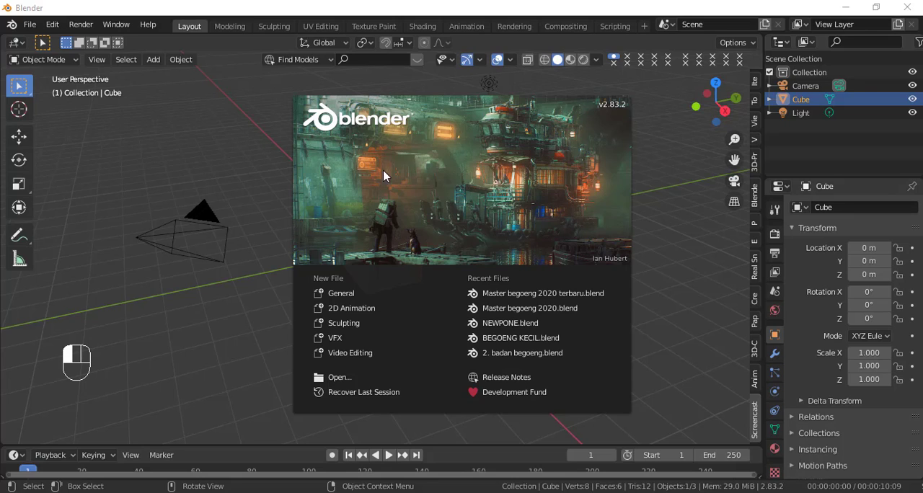
Step: Close the splash screen, then examine the SKETSA-MASTER-BEGOENG.png sketch and the finished character model in the other Blender file
{"action": "left_click", "coordinate": [269, 157]}
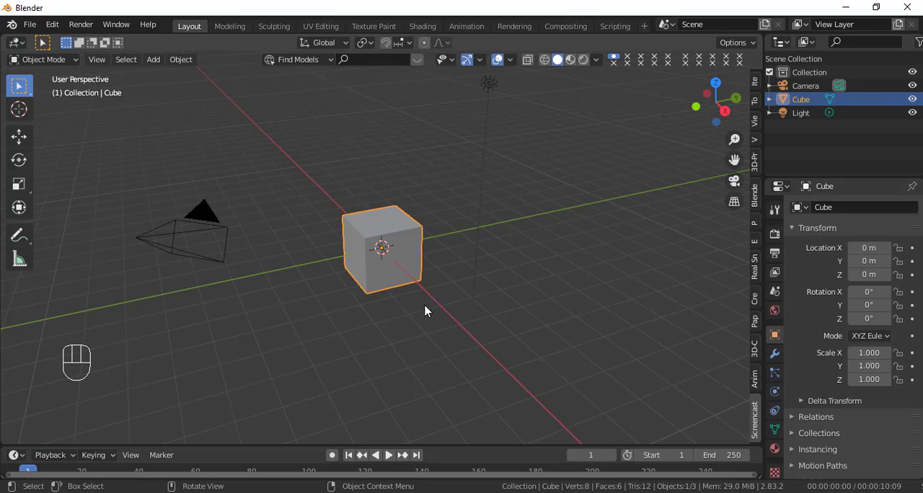
{"action": "left_click", "coordinate": [581, 492]}
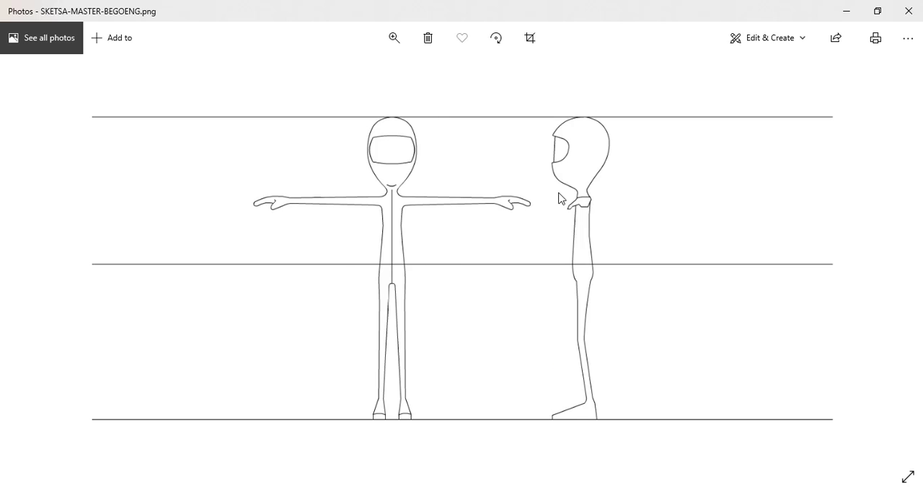
{"action": "key", "text": "alt+Tab"}
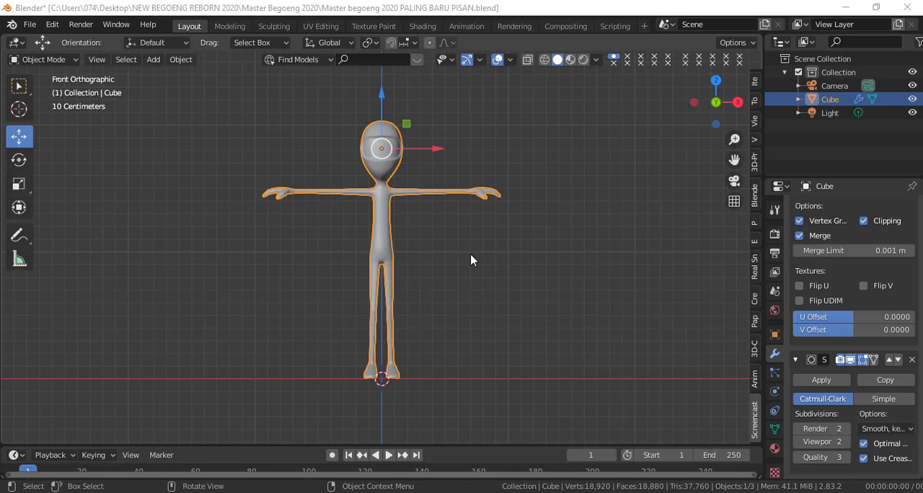
{"action": "middle_click_drag", "start_coordinate": [471, 260], "coordinate": [606, 286]}
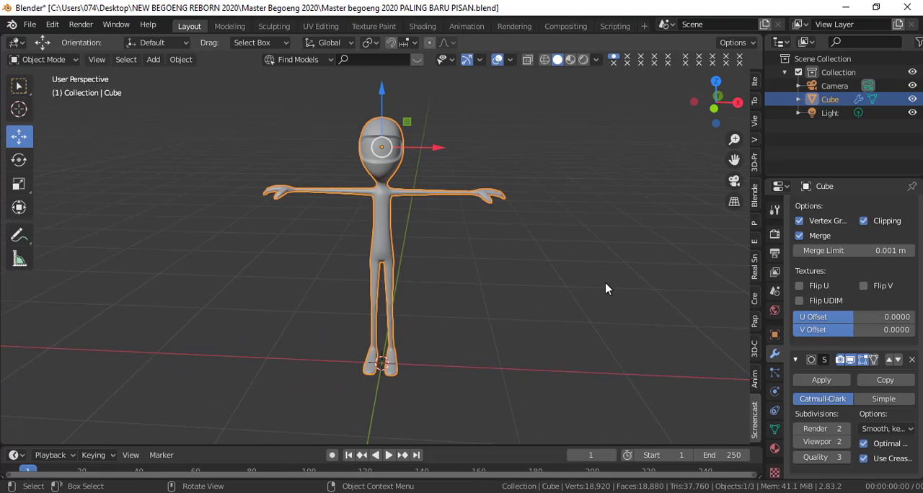
Step: Return to the default cube scene and set the viewport to the front orthographic view
{"action": "key", "text": "KP_1"}
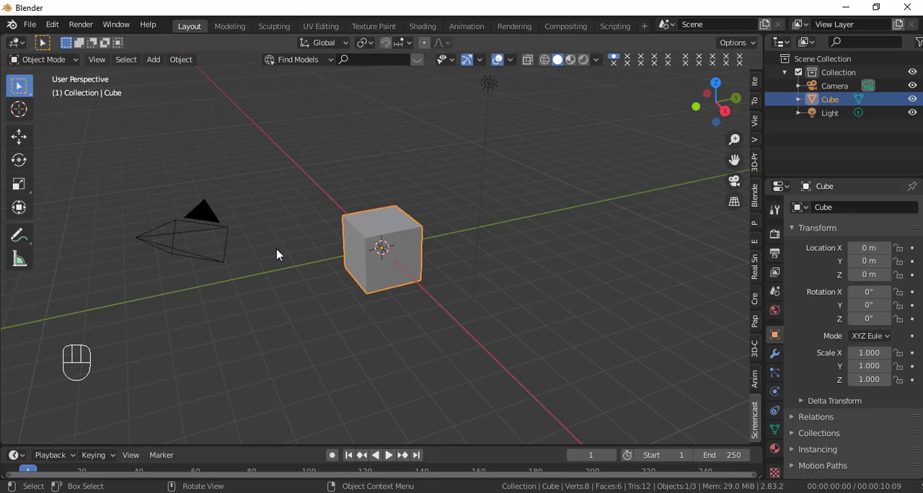
{"action": "key", "text": "KP_1"}
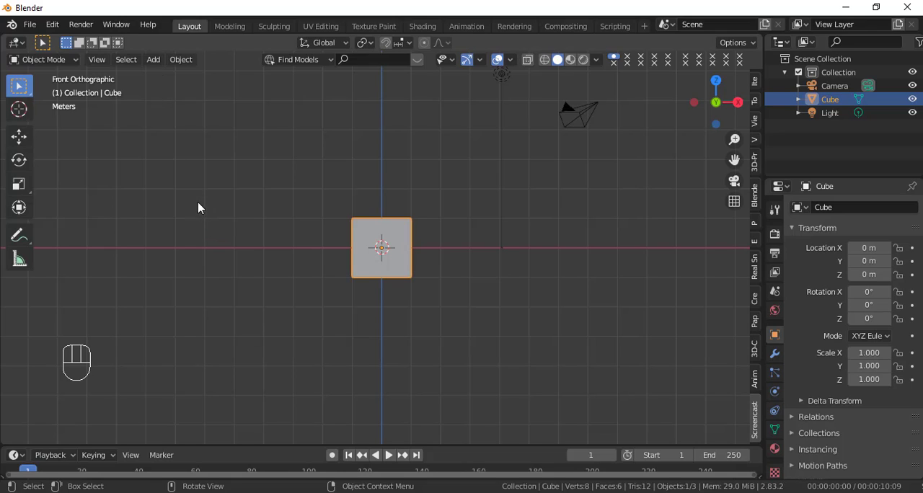
{"action": "left_click", "coordinate": [154, 60]}
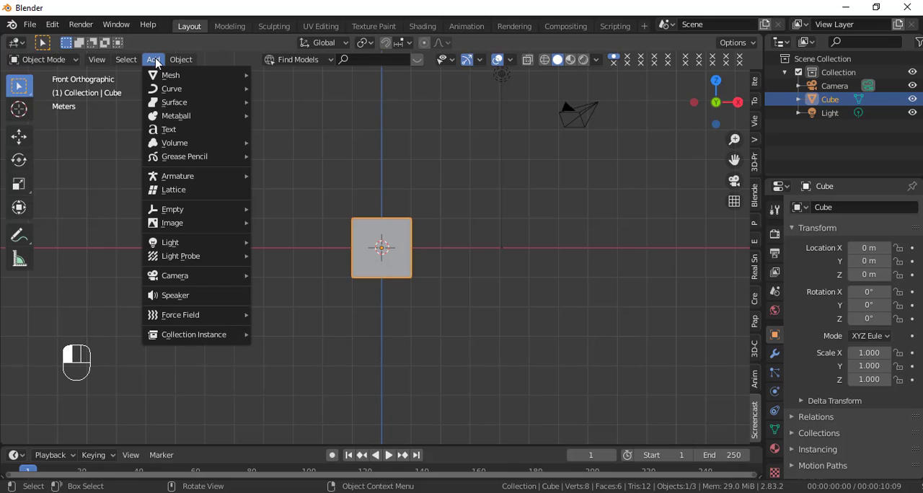
{"action": "mouse_move", "coordinate": [192, 224]}
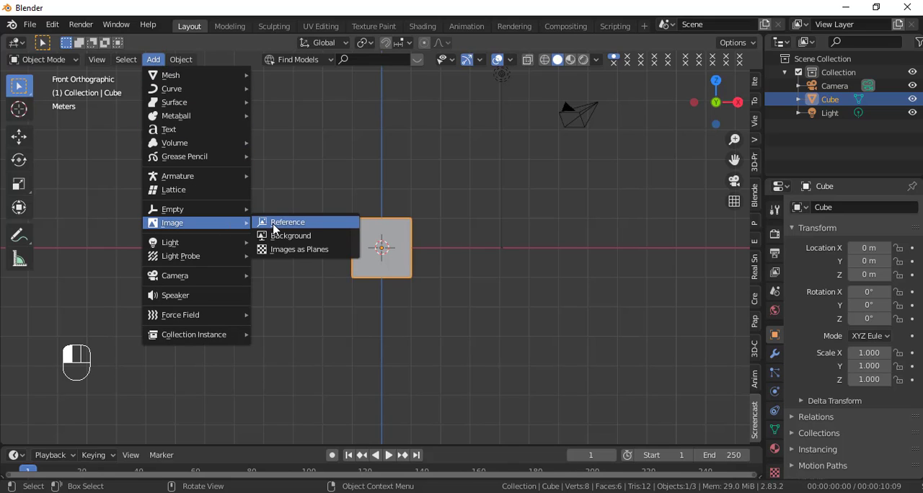
{"action": "left_click", "coordinate": [285, 179]}
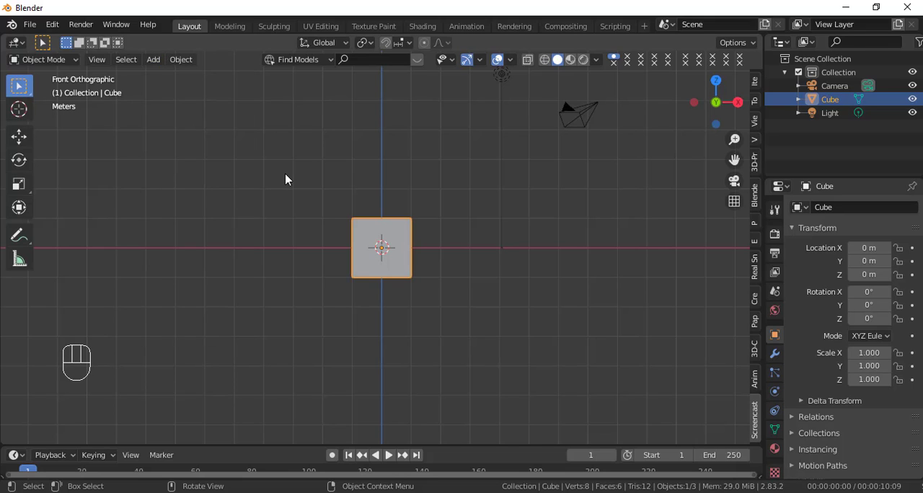
Step: Add SKETSA-MASTER-BEGOENG.png from the Desktop folder NEW BEGOENG REBORN 2020\begoeng for youtube as a reference image
{"action": "key", "text": "shift+a"}
{"action": "mouse_move", "coordinate": [240, 204]}
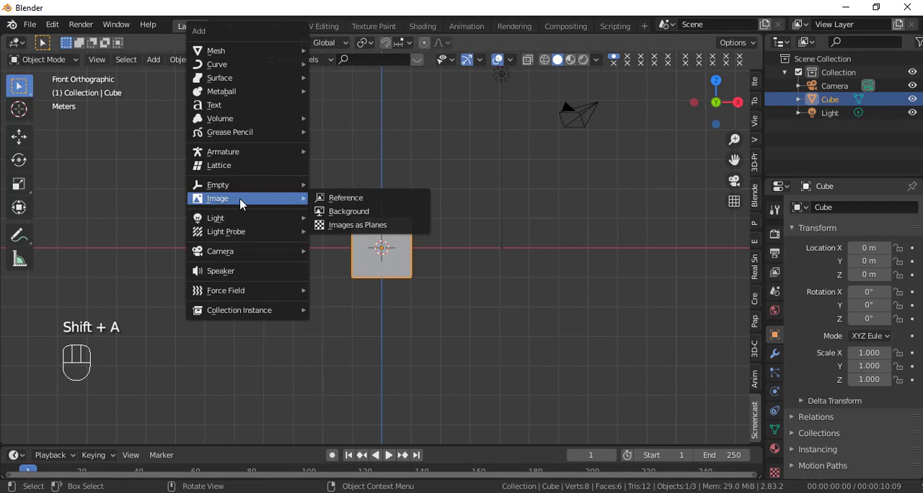
{"action": "left_click", "coordinate": [353, 199]}
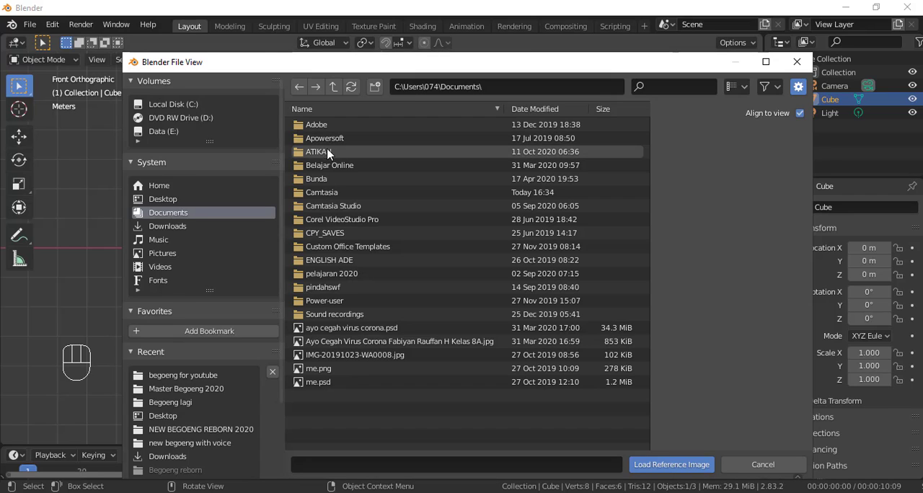
{"action": "left_click", "coordinate": [169, 200]}
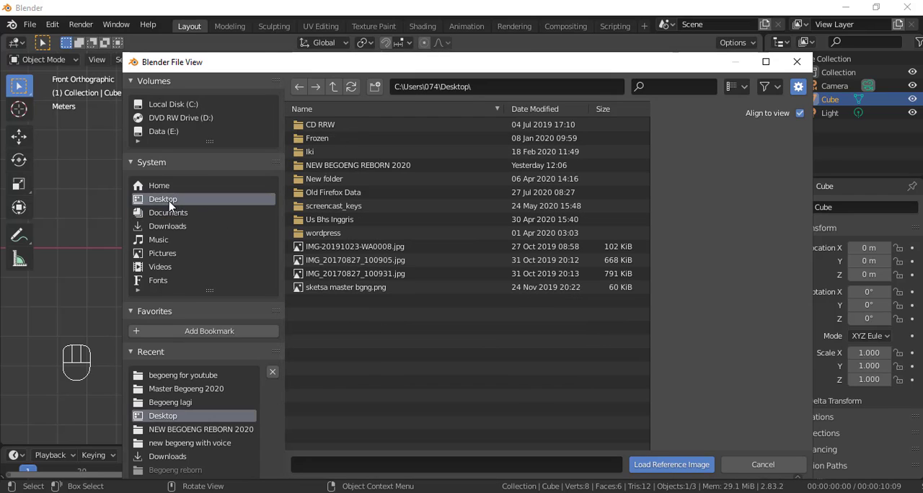
{"action": "left_click", "coordinate": [350, 166]}
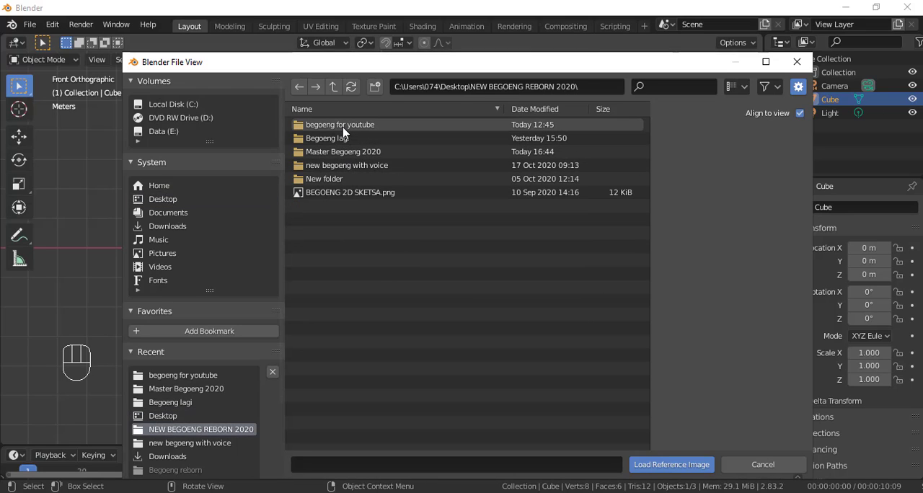
{"action": "left_click", "coordinate": [345, 130]}
{"action": "double_click", "coordinate": [346, 131]}
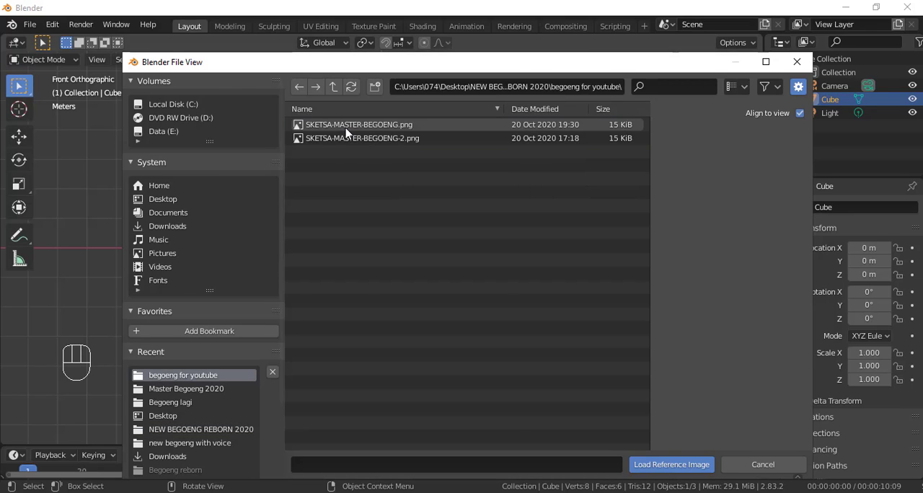
{"action": "left_click", "coordinate": [345, 127]}
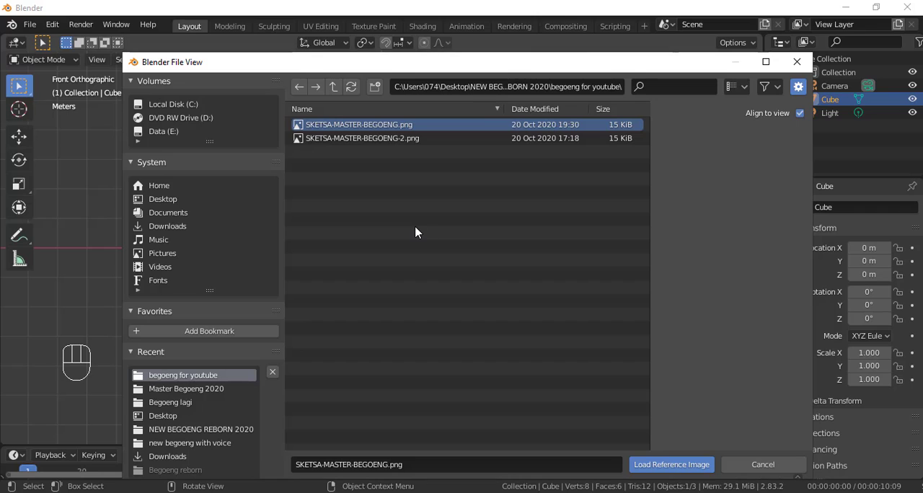
{"action": "left_click", "coordinate": [669, 465]}
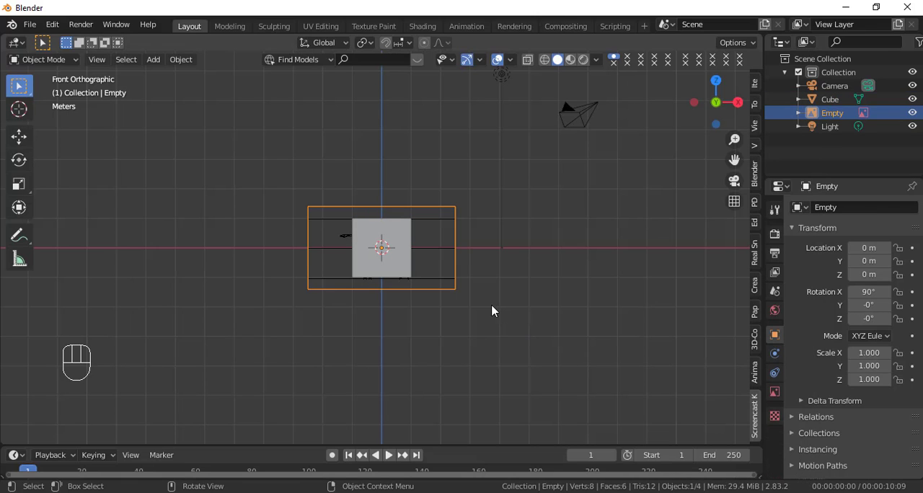
Step: Select the cube and switch the viewport shading to wireframe to reveal the sketch behind it
{"action": "scroll", "coordinate": [465, 310], "scroll_direction": "up", "scroll_amount": 4}
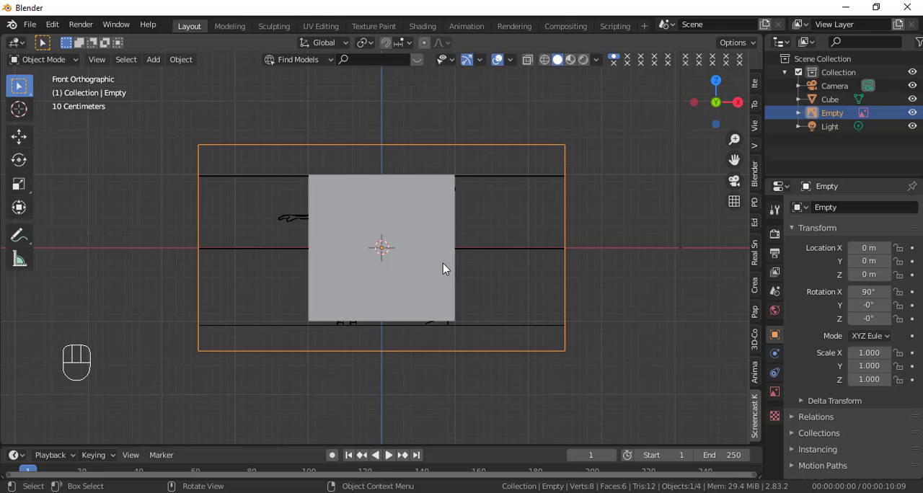
{"action": "left_click", "coordinate": [421, 220]}
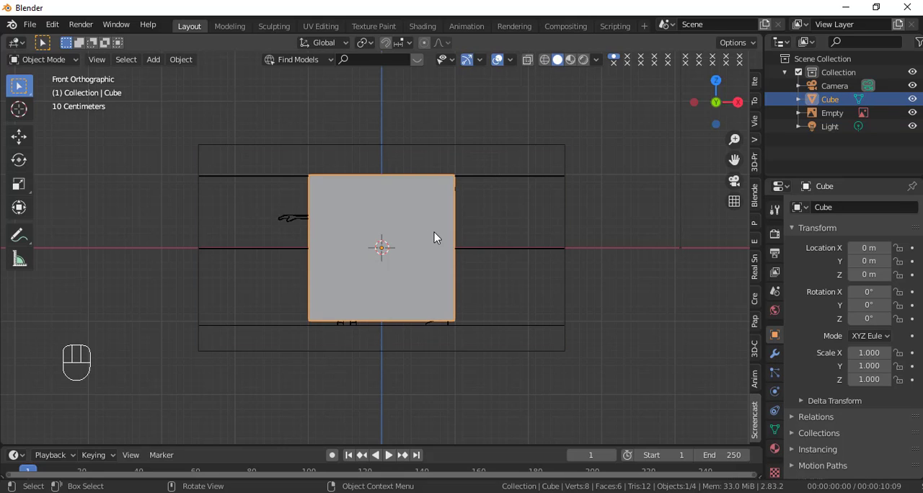
{"action": "key", "text": "z"}
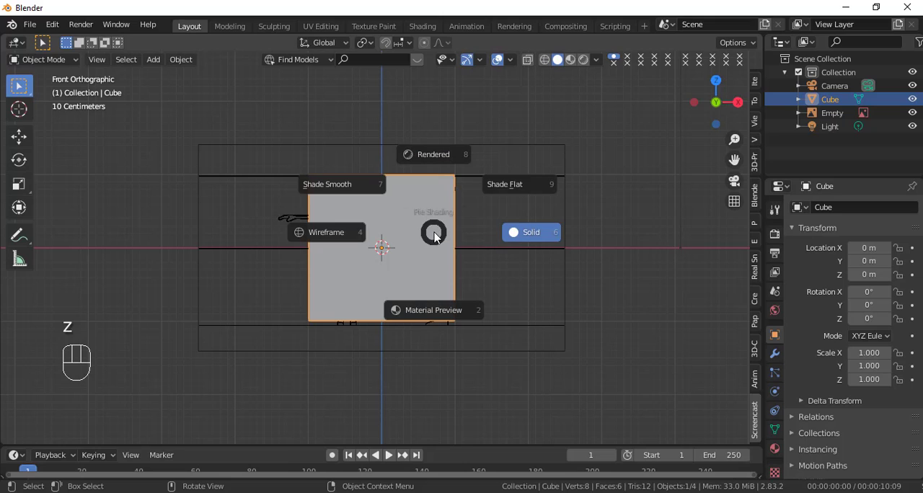
{"action": "left_click", "coordinate": [346, 235]}
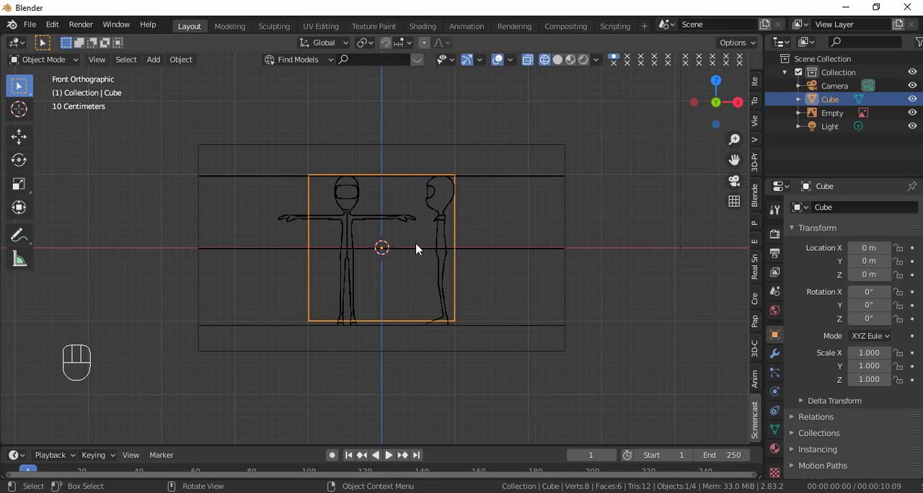
Step: Toggle the viewport between solid and wireframe shading, ending in wireframe
{"action": "key", "text": "z"}
{"action": "key", "text": "z"}
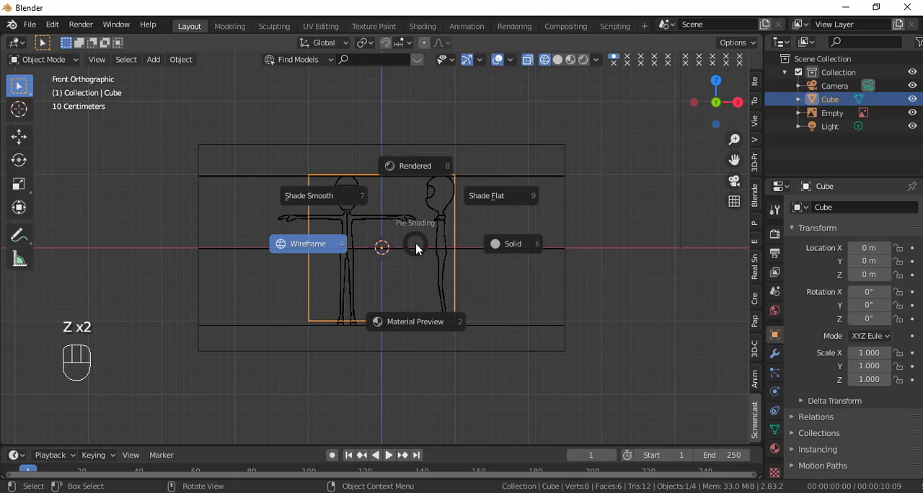
{"action": "left_click", "coordinate": [503, 249]}
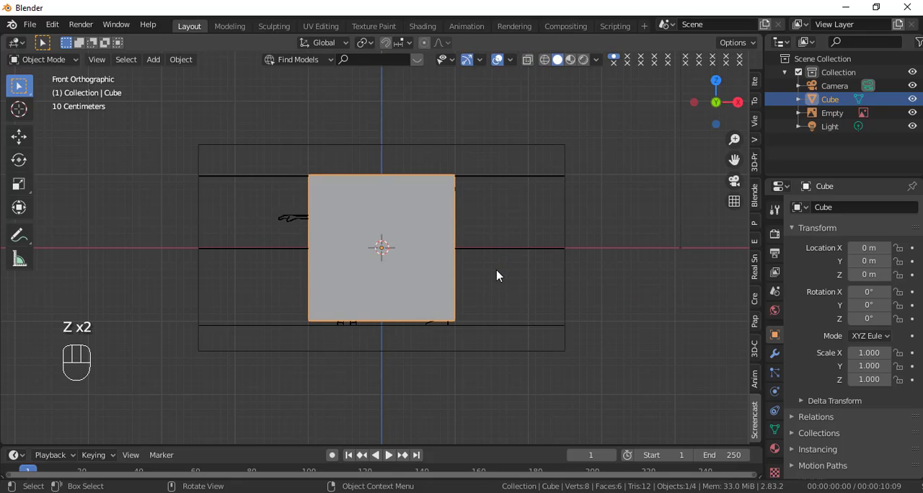
{"action": "key", "text": "shift+z"}
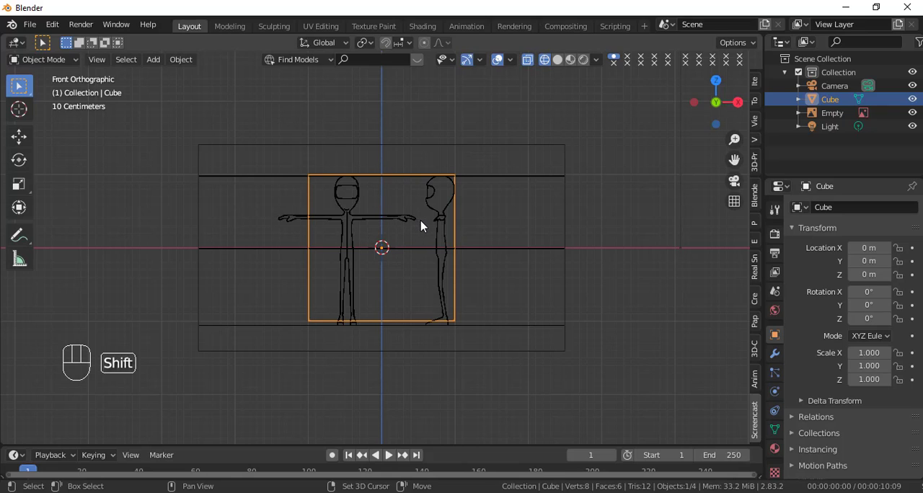
{"action": "key", "text": "shift+z"}
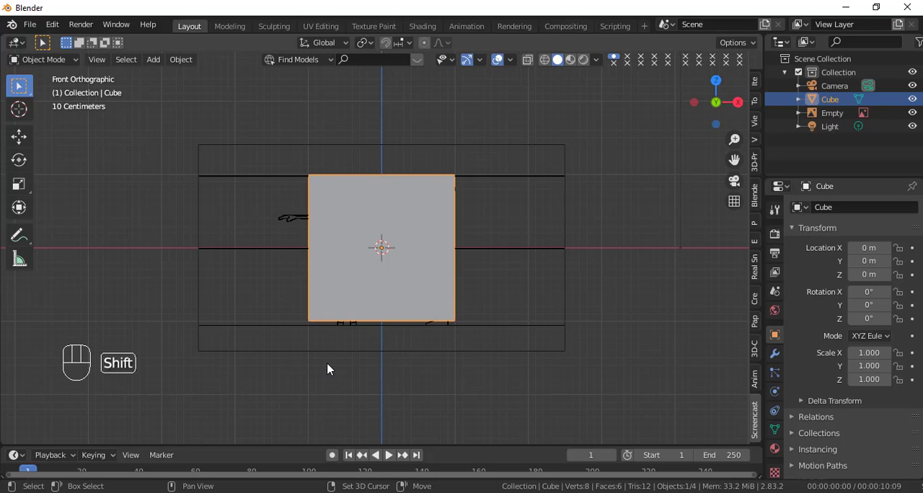
{"action": "key", "text": "shift+z"}
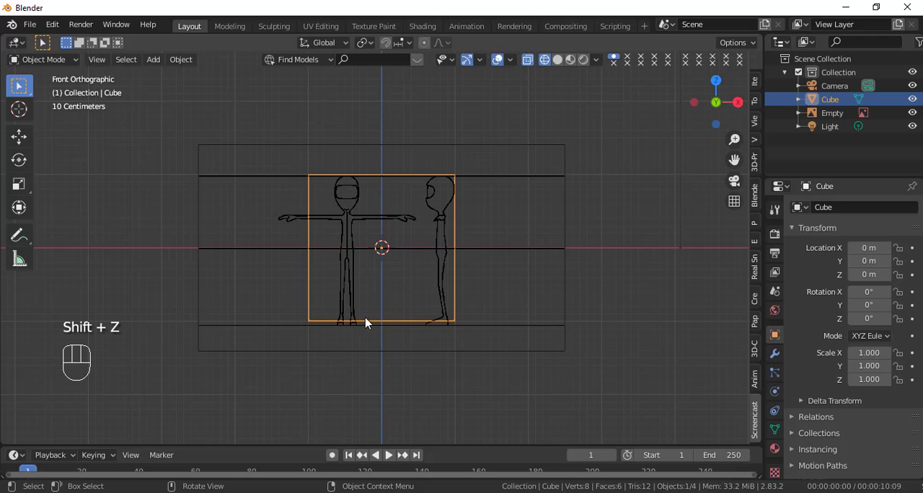
Step: Select the reference image and raise it to a Z location of 1.06 m
{"action": "left_click", "coordinate": [514, 186]}
{"action": "scroll", "coordinate": [510, 210], "scroll_direction": "up", "scroll_amount": 2}
{"action": "scroll", "coordinate": [480, 286], "scroll_direction": "down", "scroll_amount": 1}
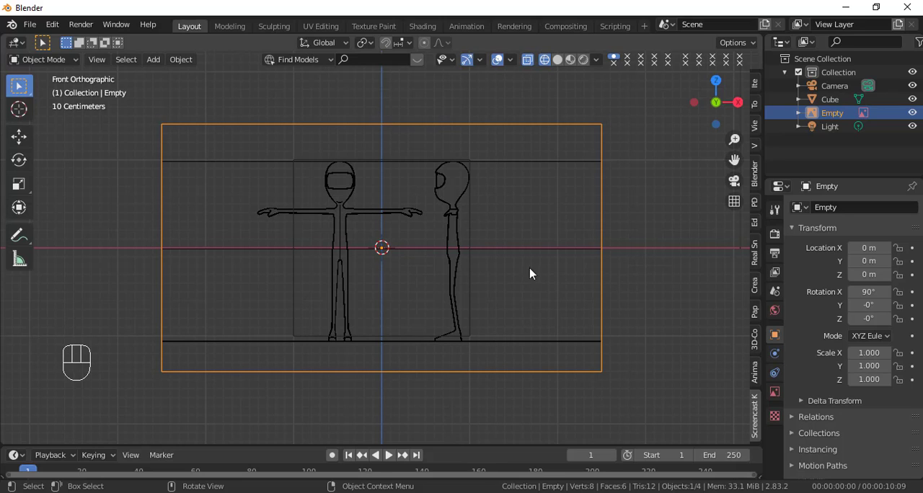
{"action": "mouse_move", "coordinate": [869, 273]}
{"action": "left_mouse_down"}
{"action": "mouse_move", "coordinate": [922, 274]}
{"action": "mouse_move", "coordinate": [868, 274]}
{"action": "left_mouse_up"}
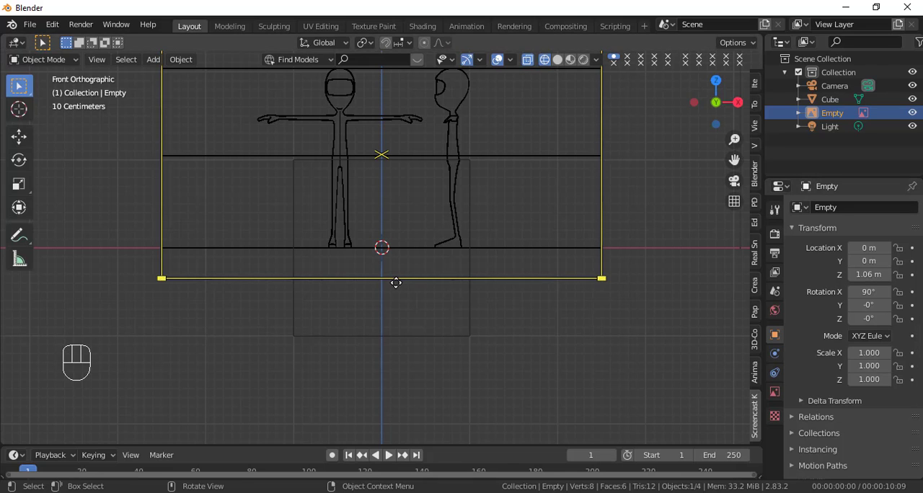
Step: Fine-tune the reference image's Z location to 1.055 m so the sketch's ground line sits on the X axis
{"action": "scroll", "coordinate": [396, 283], "scroll_direction": "up", "scroll_amount": 5}
{"action": "scroll", "coordinate": [396, 282], "scroll_direction": "up", "scroll_amount": 5}
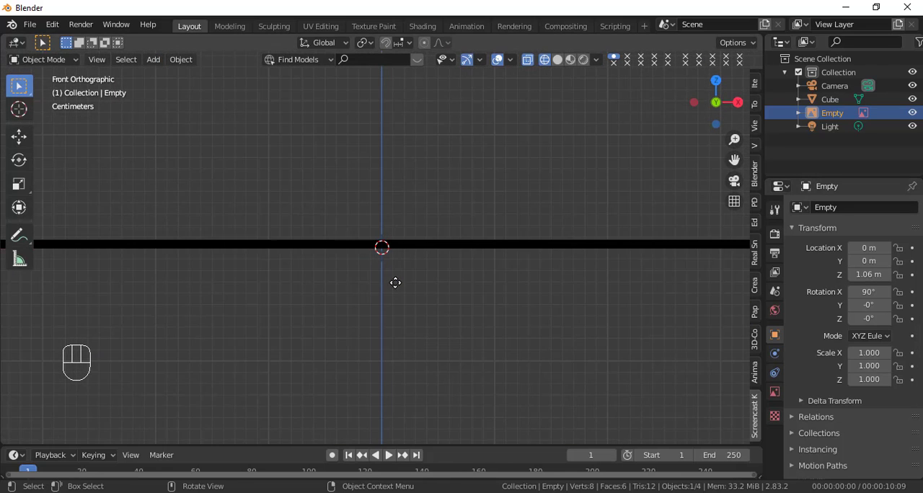
{"action": "scroll", "coordinate": [395, 282], "scroll_direction": "up", "scroll_amount": 2}
{"action": "scroll", "coordinate": [395, 283], "scroll_direction": "down", "scroll_amount": 2}
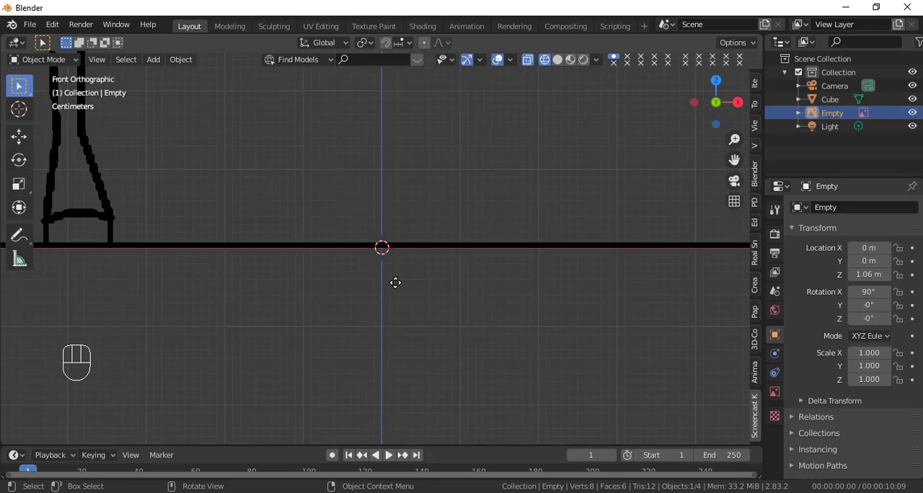
{"action": "scroll", "coordinate": [395, 283], "scroll_direction": "up", "scroll_amount": 4}
{"action": "scroll", "coordinate": [395, 283], "scroll_direction": "down", "scroll_amount": 5}
{"action": "scroll", "coordinate": [395, 283], "scroll_direction": "down", "scroll_amount": 2}
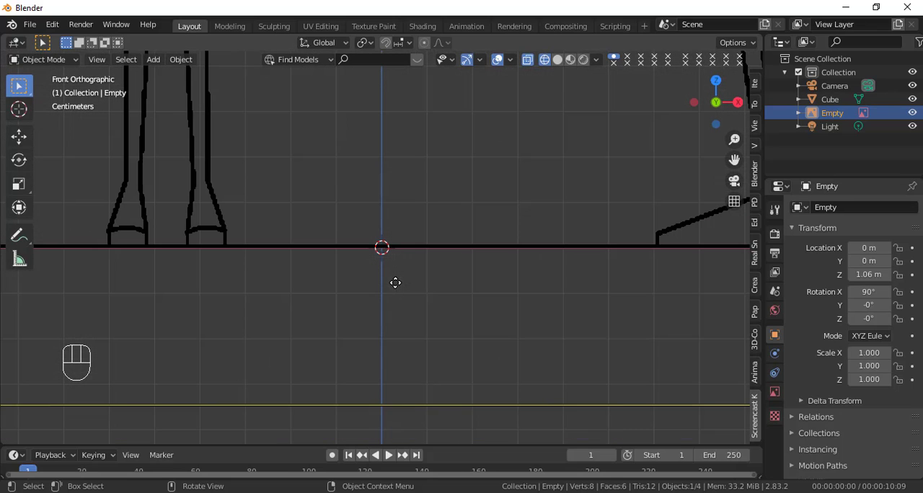
{"action": "left_click", "coordinate": [888, 274]}
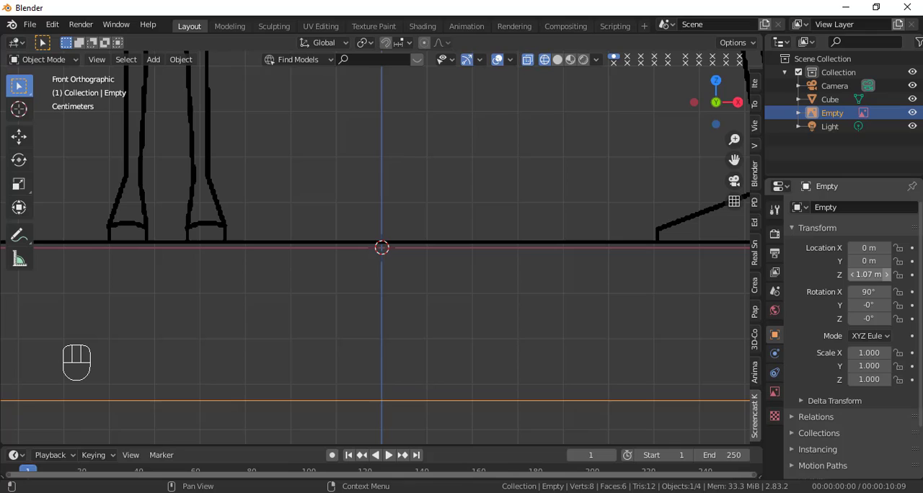
{"action": "left_click", "coordinate": [854, 275]}
{"action": "left_click", "coordinate": [853, 274]}
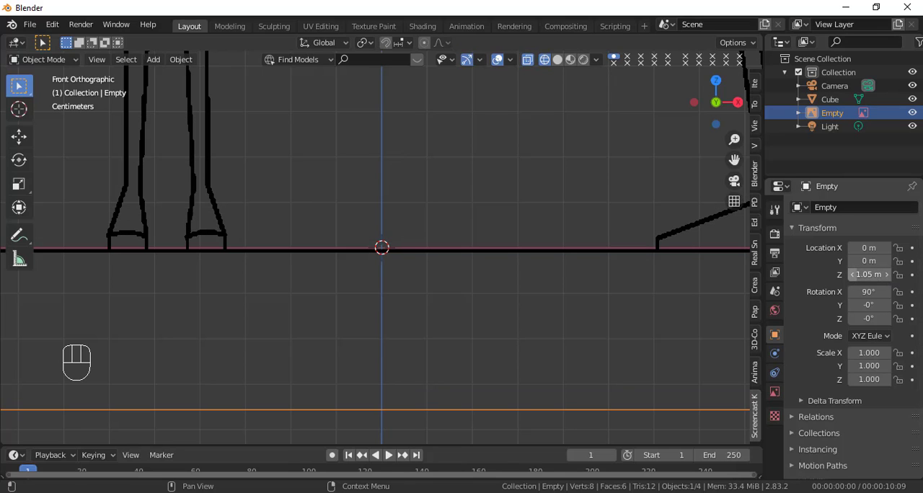
{"action": "left_click", "coordinate": [870, 275]}
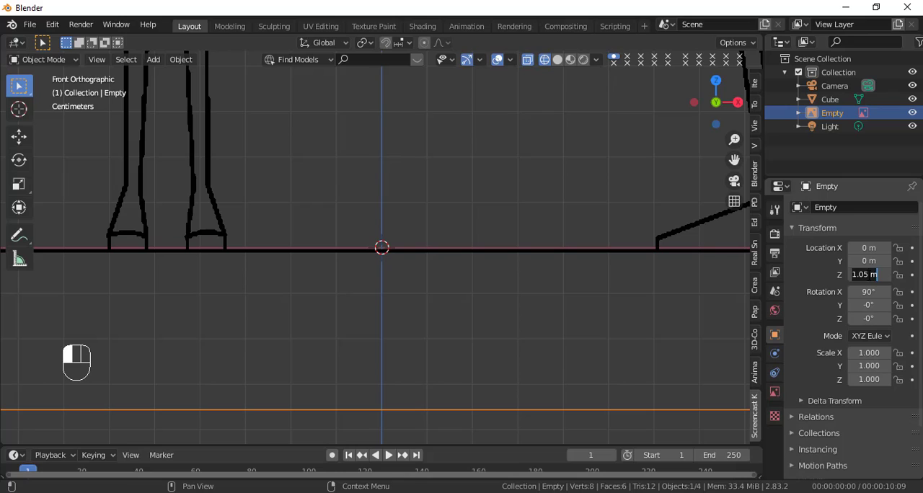
{"action": "left_click", "coordinate": [869, 275]}
{"action": "type", "text": "5"}
{"action": "key", "text": "Return"}
{"action": "scroll", "coordinate": [452, 278], "scroll_direction": "down", "scroll_amount": 4}
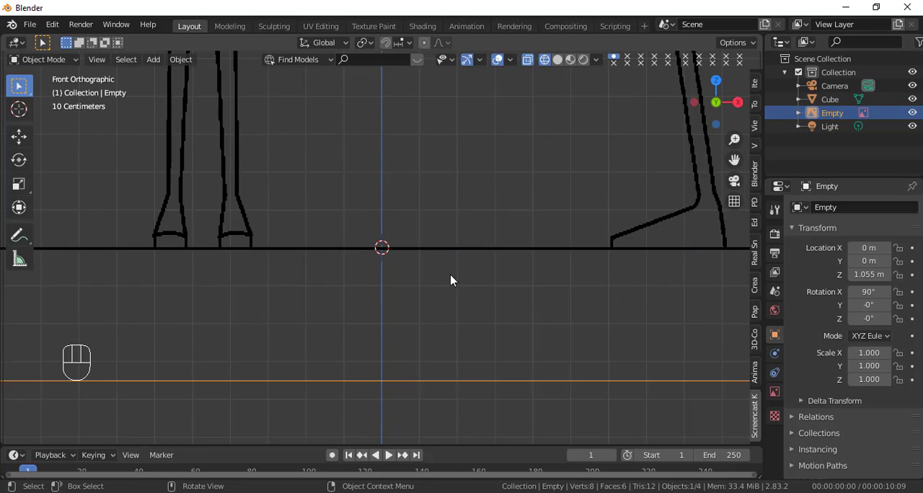
{"action": "scroll", "coordinate": [453, 279], "scroll_direction": "down", "scroll_amount": 5}
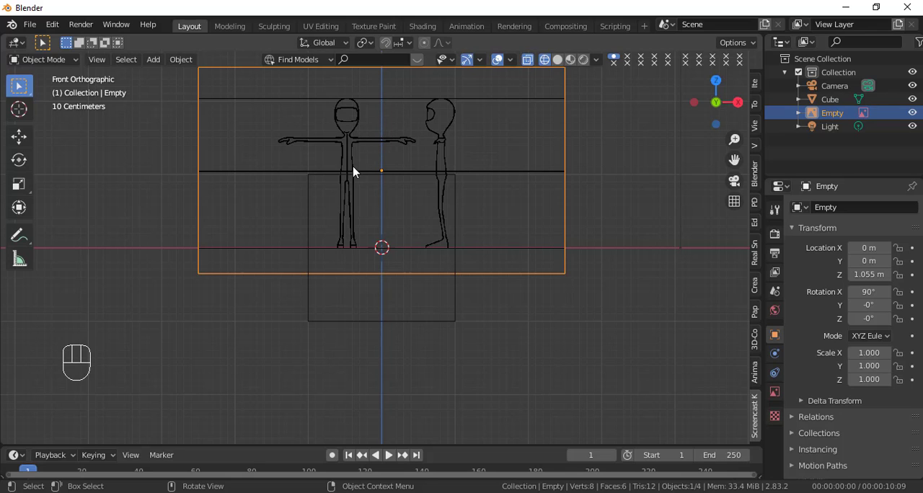
Step: Shift the reference image to an X location of 0.48 m so the front figure's body moves onto the Z axis
{"action": "scroll", "coordinate": [354, 173], "scroll_direction": "up", "scroll_amount": 4}
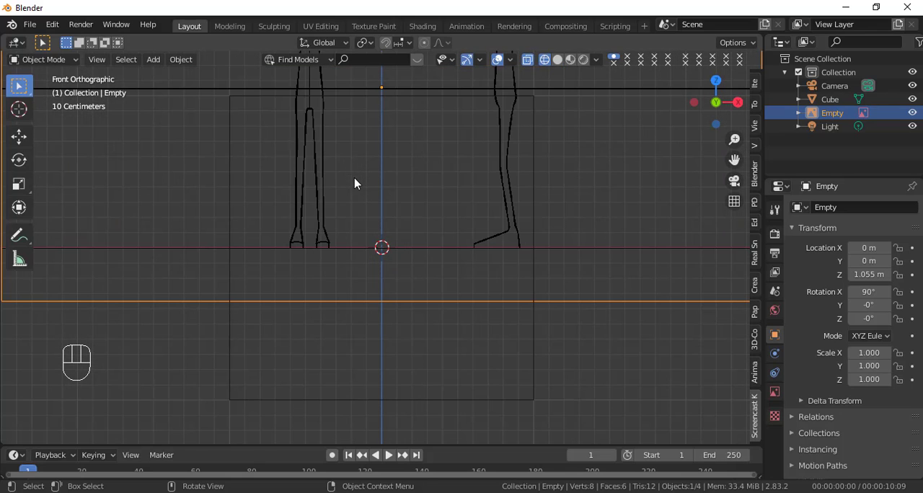
{"action": "middle_click_drag", "start_coordinate": [355, 204], "coordinate": [411, 326], "text": "shift"}
{"action": "scroll", "coordinate": [404, 281], "scroll_direction": "up", "scroll_amount": 5}
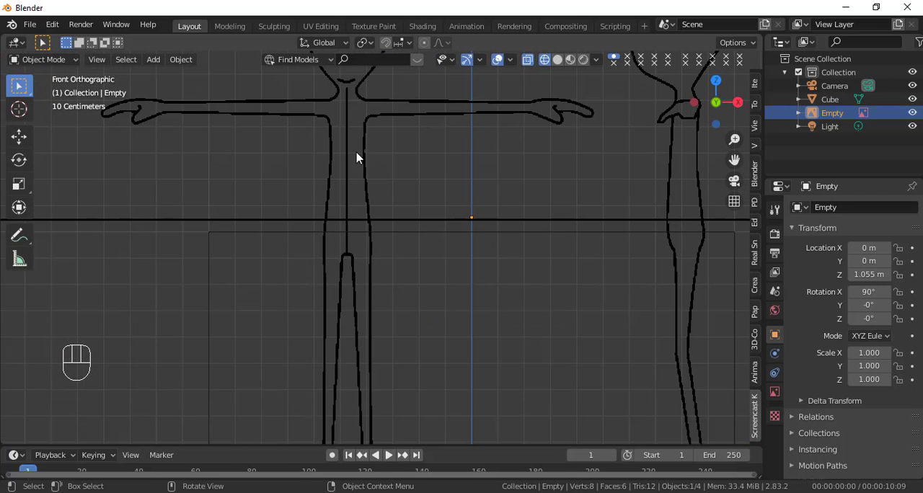
{"action": "scroll", "coordinate": [373, 224], "scroll_direction": "down", "scroll_amount": 3}
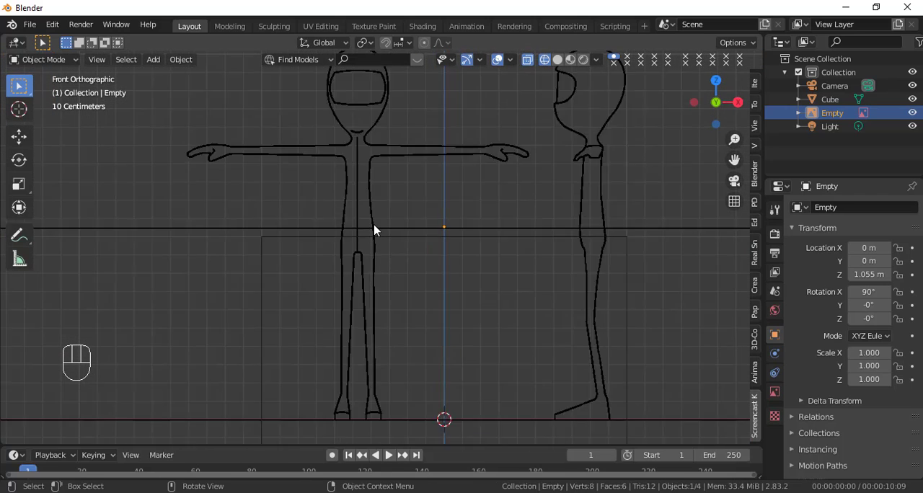
{"action": "scroll", "coordinate": [374, 229], "scroll_direction": "up", "scroll_amount": 3}
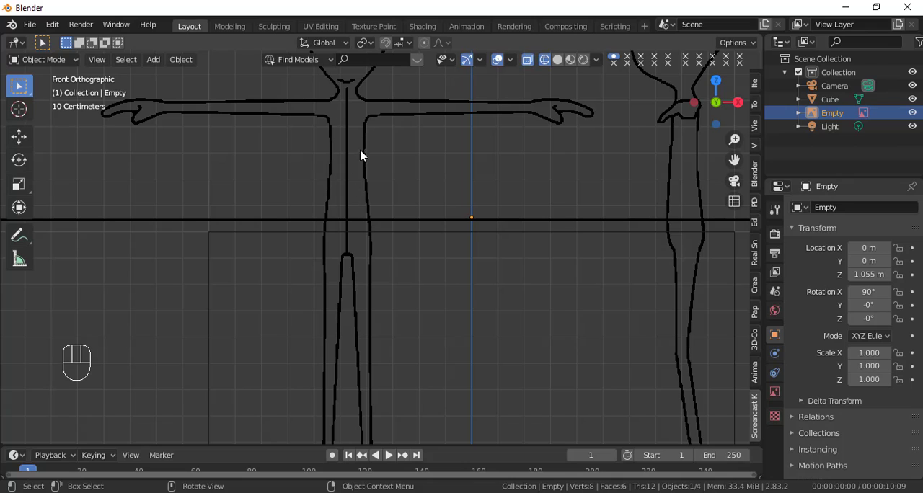
{"action": "scroll", "coordinate": [404, 218], "scroll_direction": "down", "scroll_amount": 4}
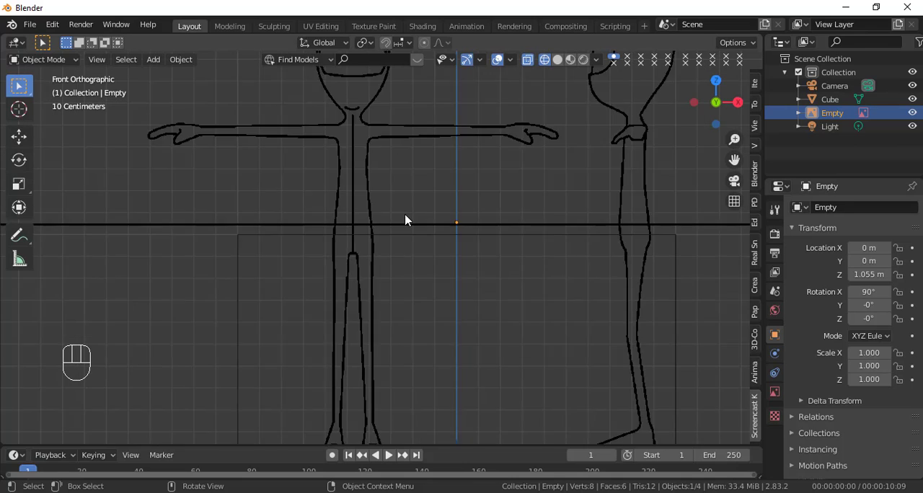
{"action": "scroll", "coordinate": [411, 211], "scroll_direction": "down", "scroll_amount": 1}
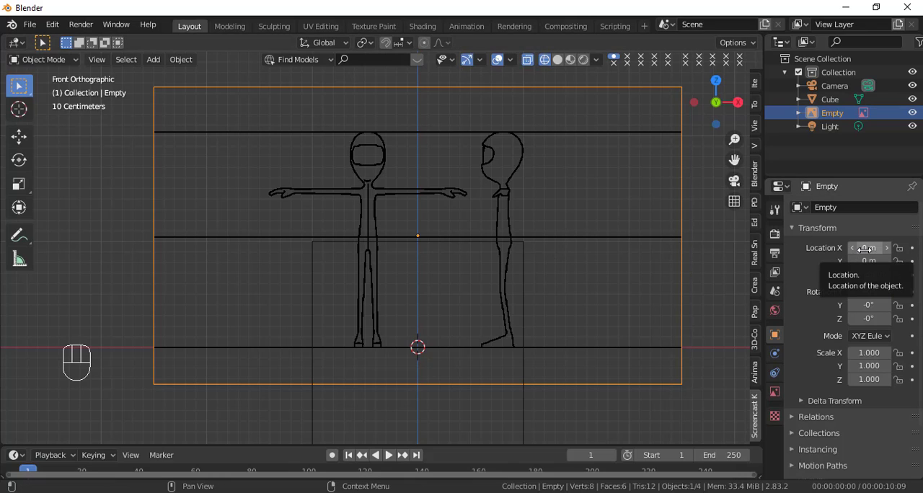
{"action": "left_click_drag", "start_coordinate": [866, 248], "coordinate": [920, 248]}
Step: Fine-tune the reference image's X location to 0.475 m so the figure's centre line sits exactly on the Z axis
{"action": "scroll", "coordinate": [506, 267], "scroll_direction": "up", "scroll_amount": 5}
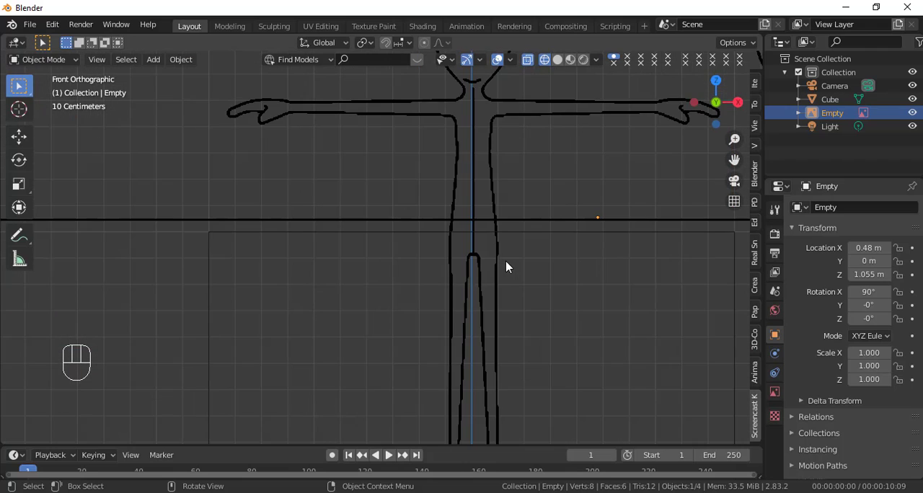
{"action": "scroll", "coordinate": [506, 262], "scroll_direction": "up", "scroll_amount": 2}
{"action": "middle_click_drag", "start_coordinate": [614, 260], "coordinate": [447, 352], "text": "shift"}
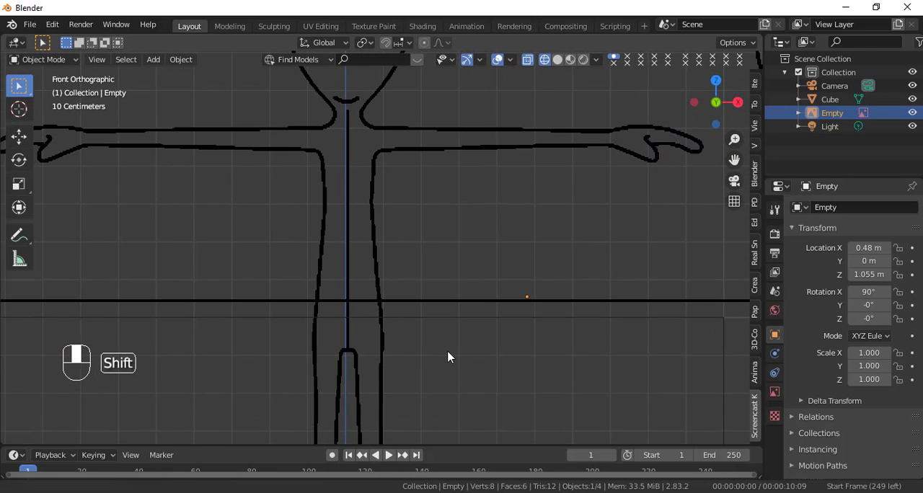
{"action": "scroll", "coordinate": [447, 352], "scroll_direction": "up", "scroll_amount": 2}
{"action": "scroll", "coordinate": [447, 357], "scroll_direction": "up", "scroll_amount": 1}
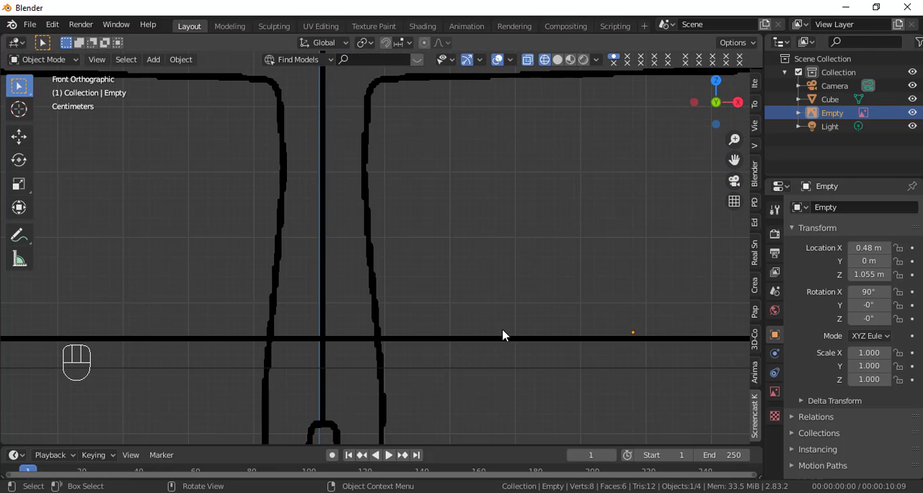
{"action": "left_click", "coordinate": [852, 250]}
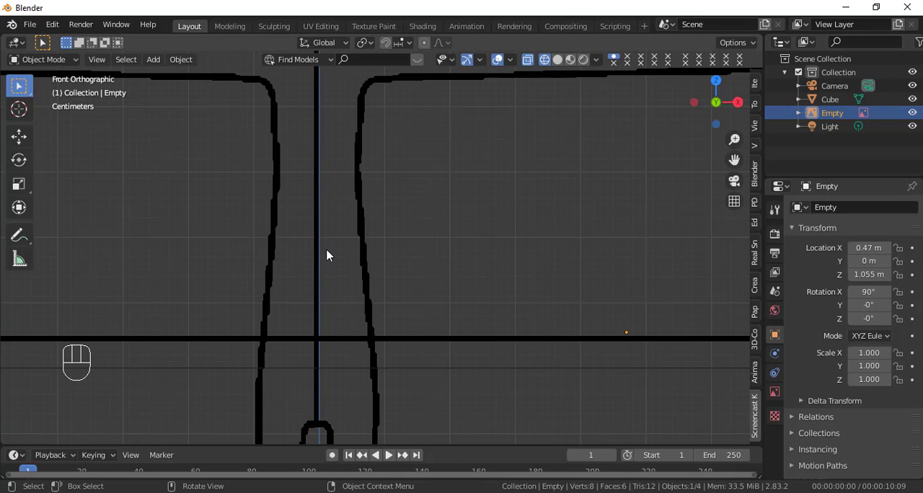
{"action": "left_click", "coordinate": [869, 247]}
{"action": "left_click", "coordinate": [870, 248]}
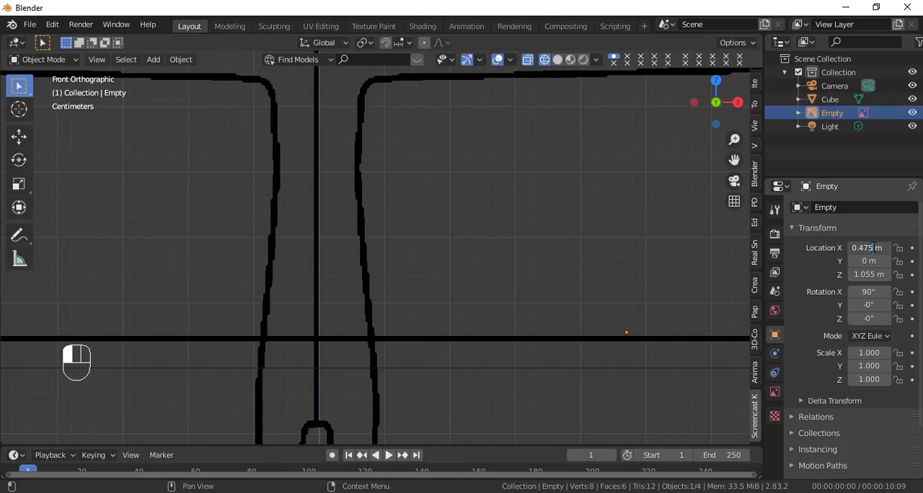
{"action": "type", "text": "5"}
{"action": "key", "text": "Return"}
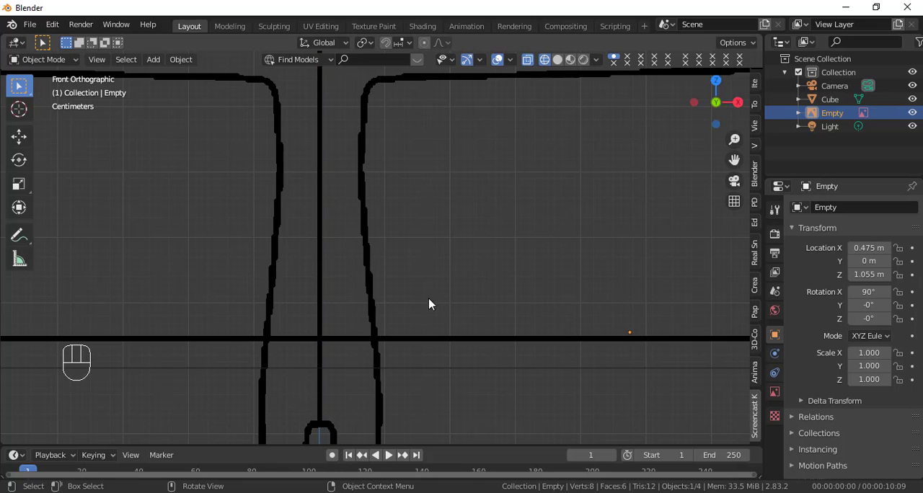
Step: Examine how the front figure's head, neck and body line up with the Z axis
{"action": "scroll", "coordinate": [374, 188], "scroll_direction": "down", "scroll_amount": 5}
{"action": "scroll", "coordinate": [374, 198], "scroll_direction": "down", "scroll_amount": 1}
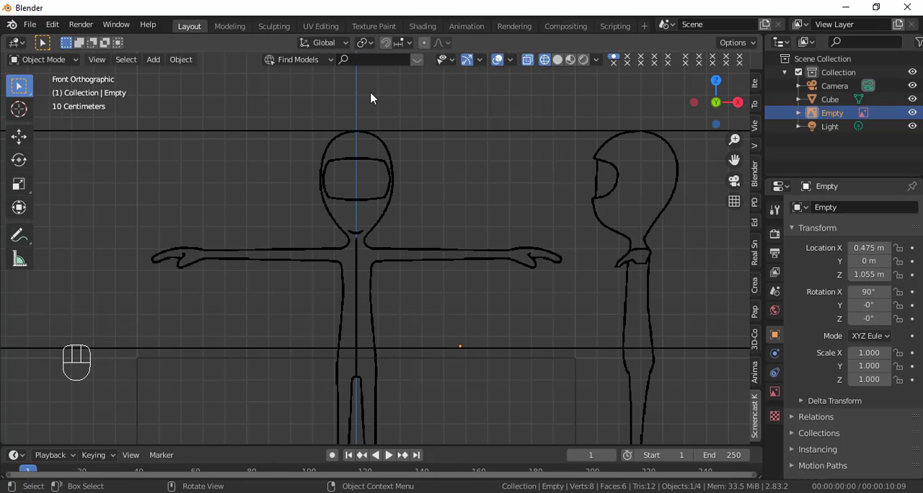
{"action": "scroll", "coordinate": [355, 163], "scroll_direction": "up", "scroll_amount": 4}
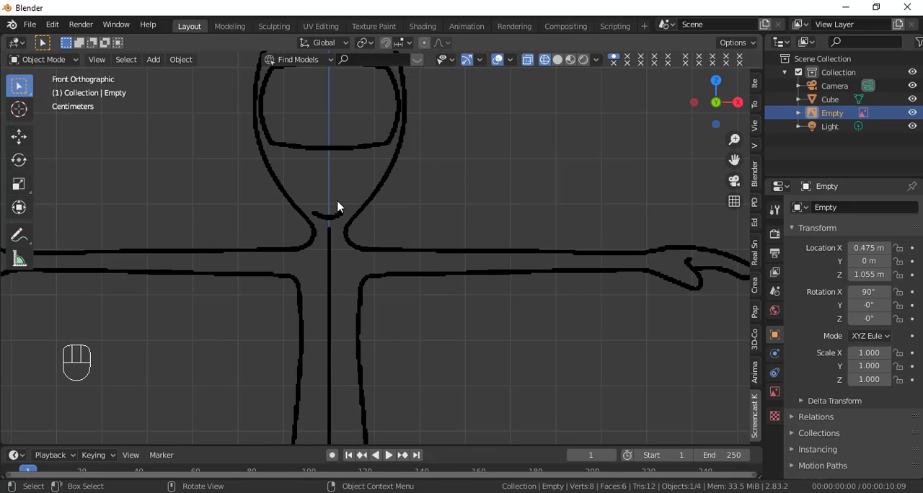
{"action": "scroll", "coordinate": [370, 151], "scroll_direction": "down", "scroll_amount": 4}
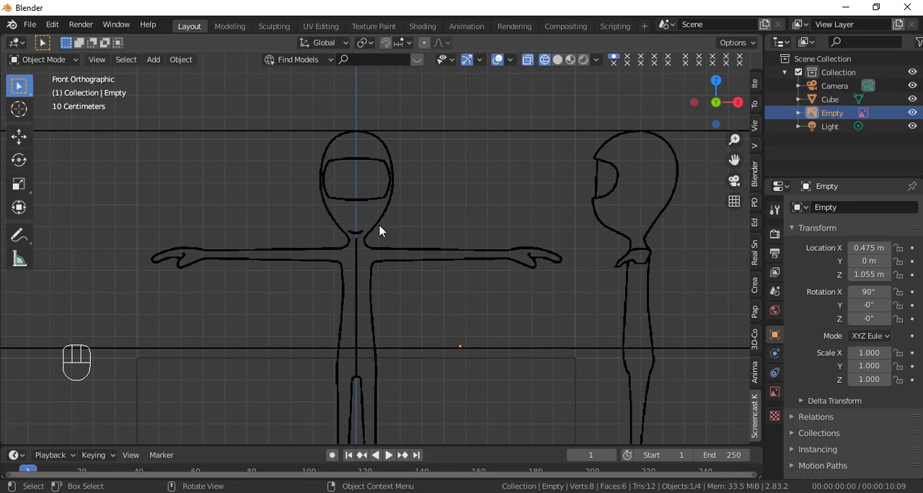
{"action": "scroll", "coordinate": [379, 216], "scroll_direction": "down", "scroll_amount": 1}
{"action": "scroll", "coordinate": [366, 243], "scroll_direction": "down", "scroll_amount": 1}
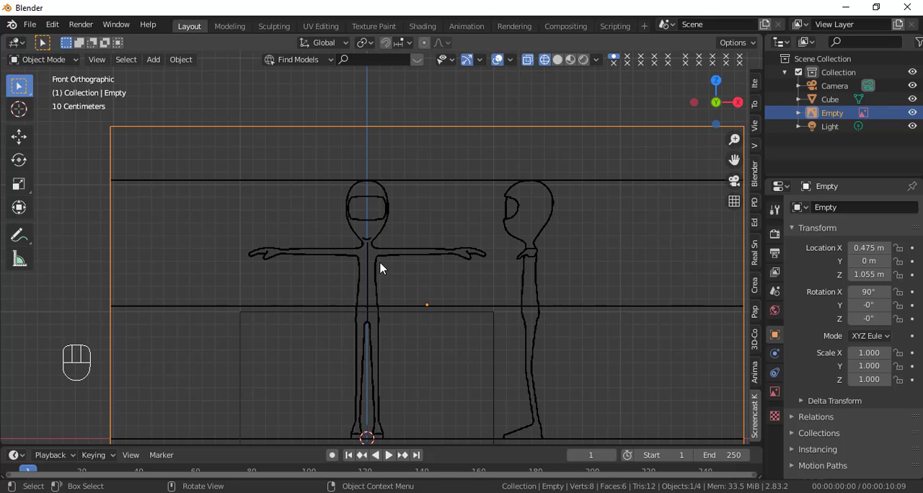
{"action": "scroll", "coordinate": [386, 262], "scroll_direction": "down", "scroll_amount": 1}
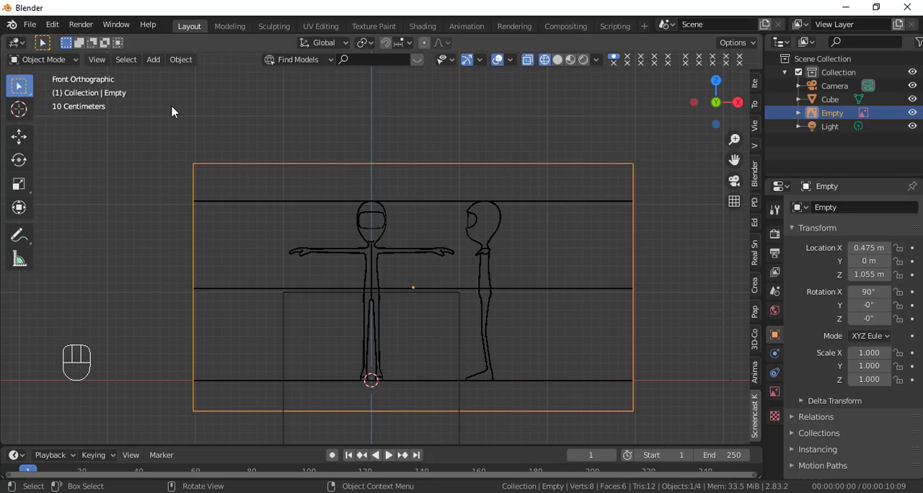
Step: Switch to the right orthographic view and add SKETSA-MASTER-BEGOENG.png as a second reference image
{"action": "key", "text": "KP_3"}
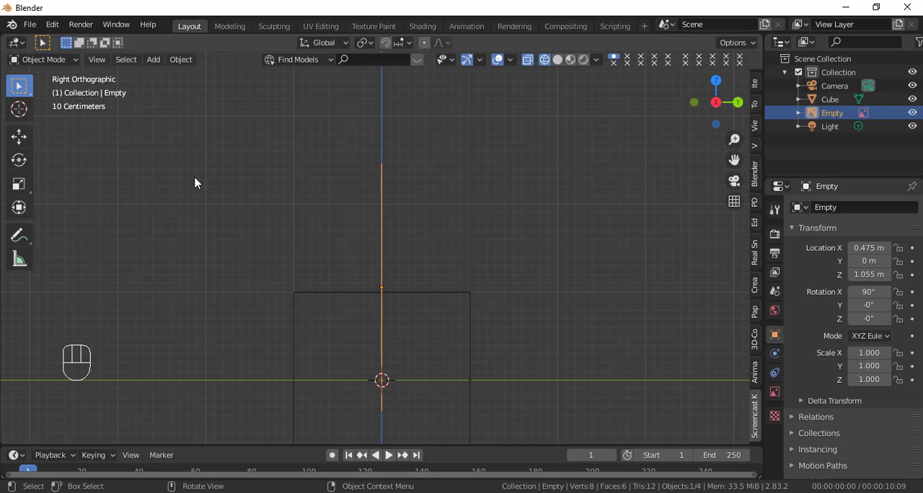
{"action": "key", "text": "shift+a"}
{"action": "mouse_move", "coordinate": [171, 199]}
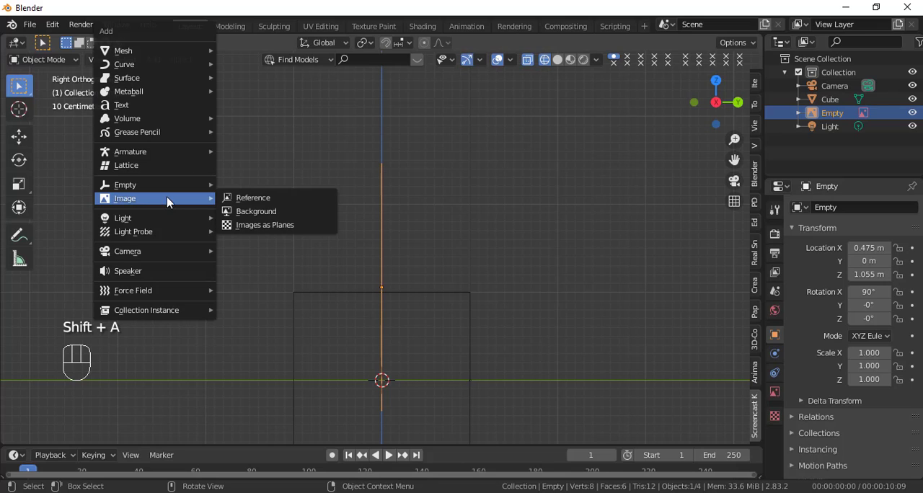
{"action": "left_click", "coordinate": [272, 201]}
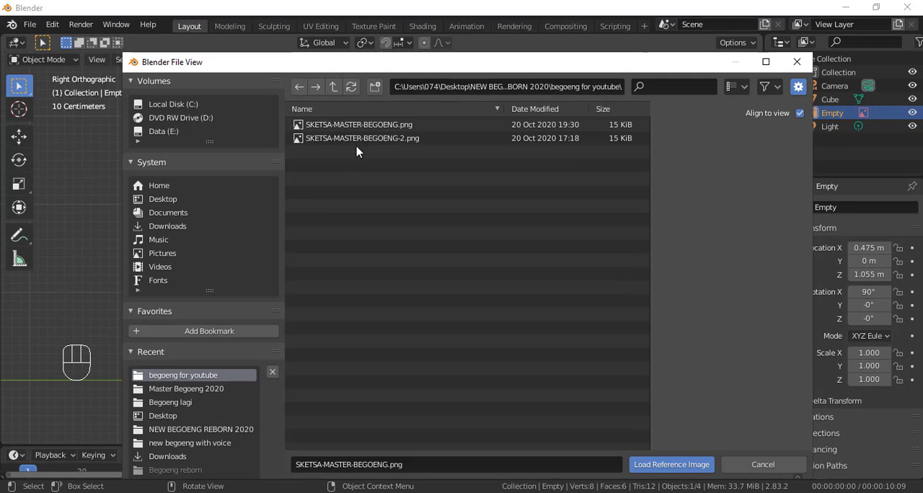
{"action": "left_click", "coordinate": [369, 127]}
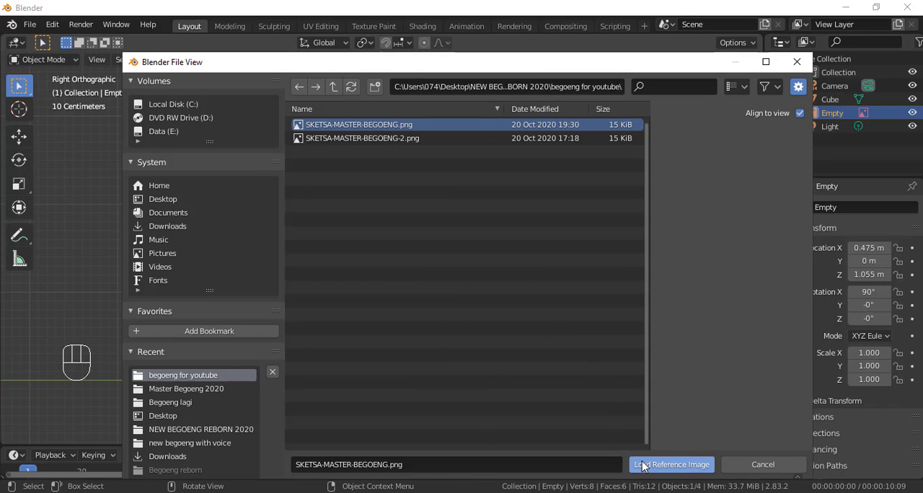
{"action": "double_click", "coordinate": [410, 128]}
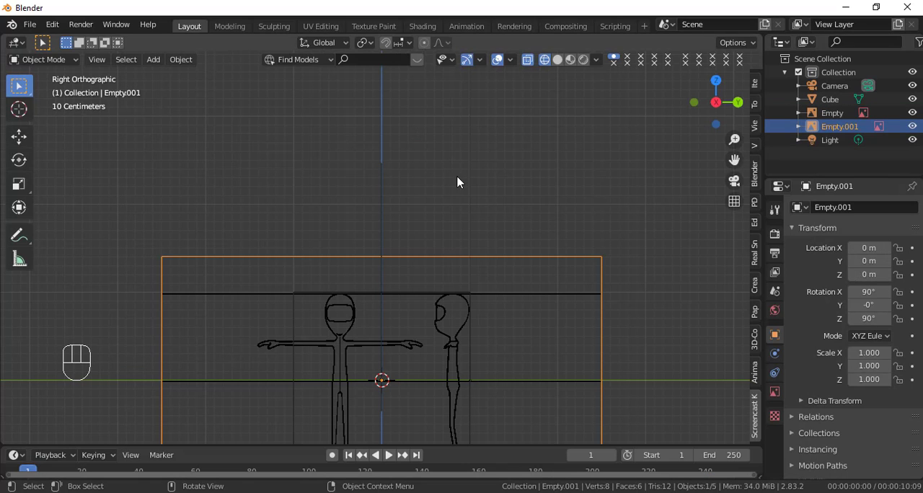
{"action": "scroll", "coordinate": [456, 203], "scroll_direction": "down", "scroll_amount": 2}
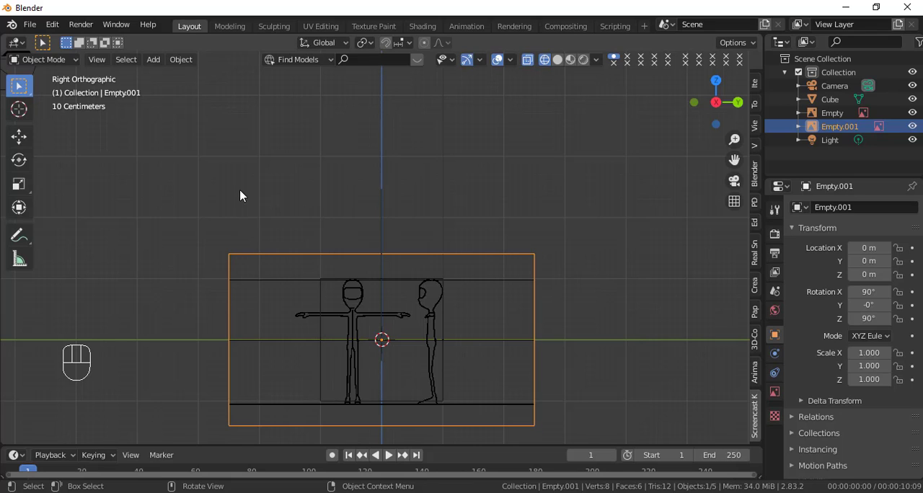
Step: Return to the front view, select the front reference image and copy its Z location value
{"action": "key", "text": "KP_1"}
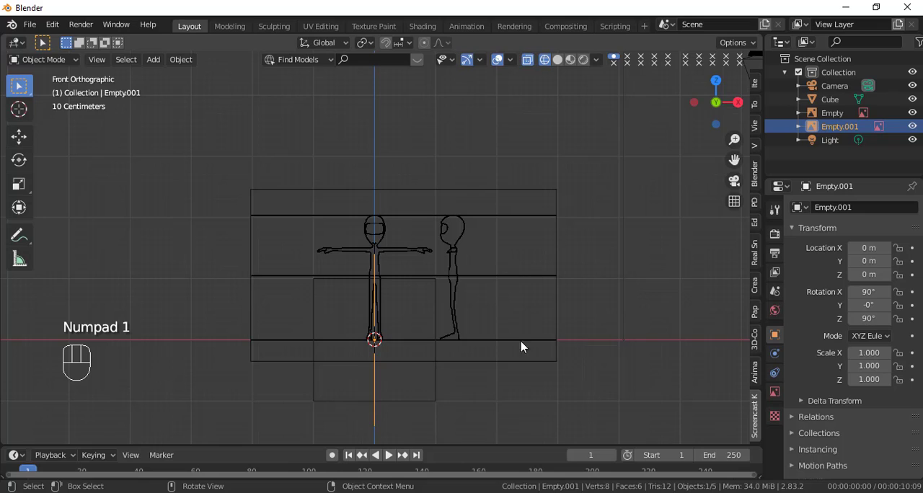
{"action": "left_click", "coordinate": [452, 245]}
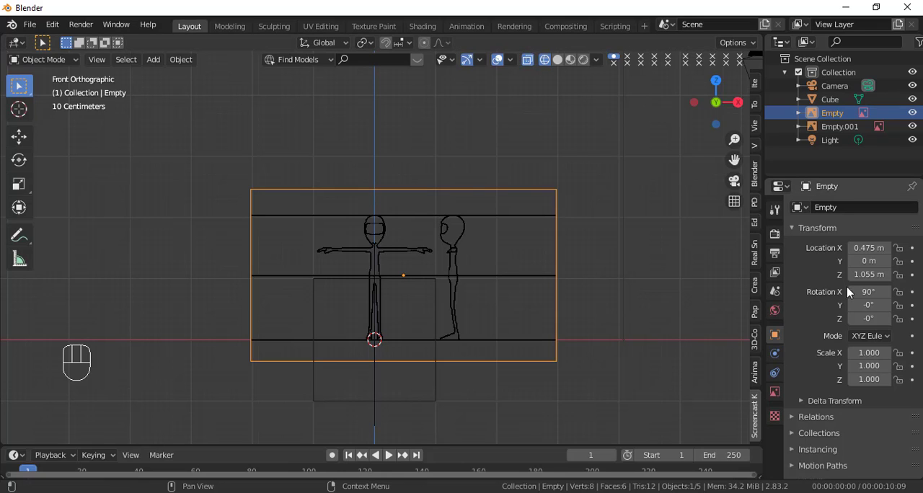
{"action": "left_click", "coordinate": [868, 274]}
{"action": "key", "text": "ctrl+c"}
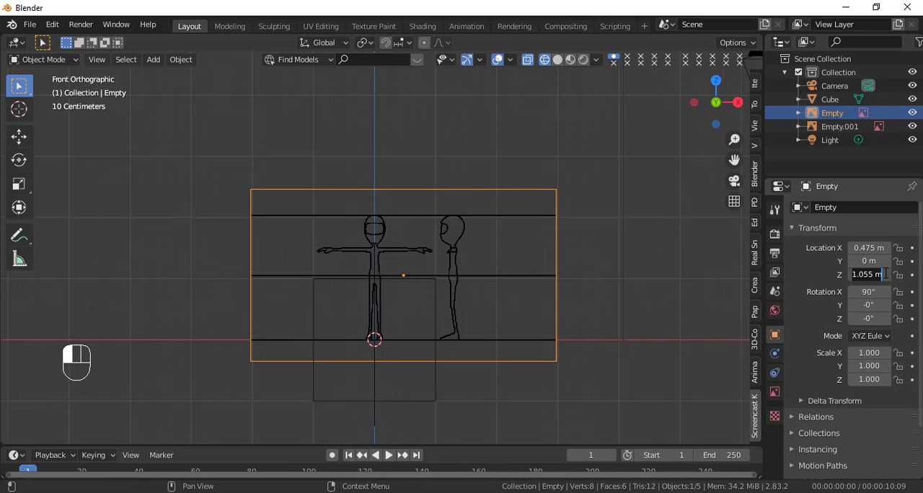
{"action": "left_click", "coordinate": [853, 274]}
{"action": "key", "text": "ctrl"}
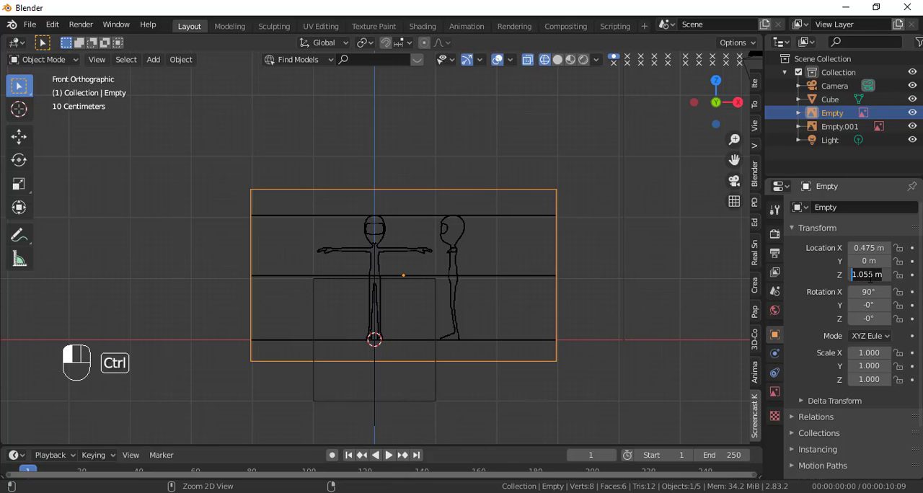
{"action": "left_click", "coordinate": [626, 232]}
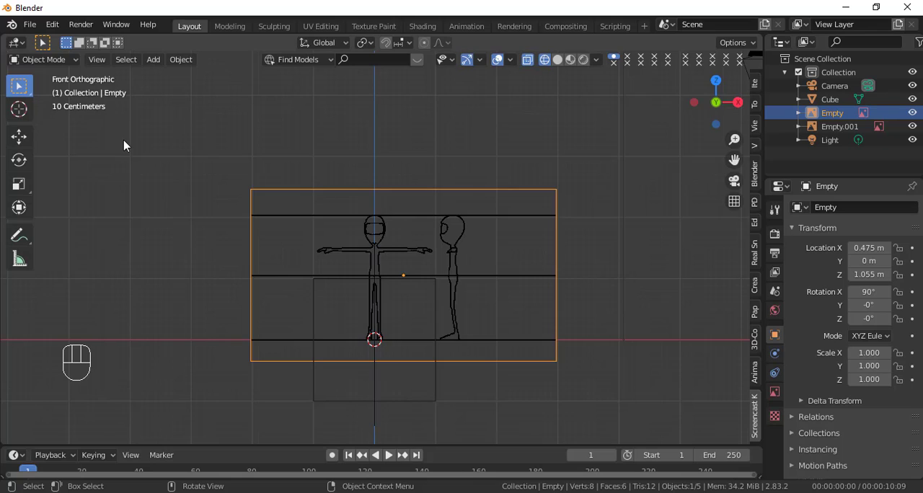
Step: In the right view, set the second reference image's Z location to the copied 1.055 m and check its ground alignment
{"action": "key", "text": "KP_3"}
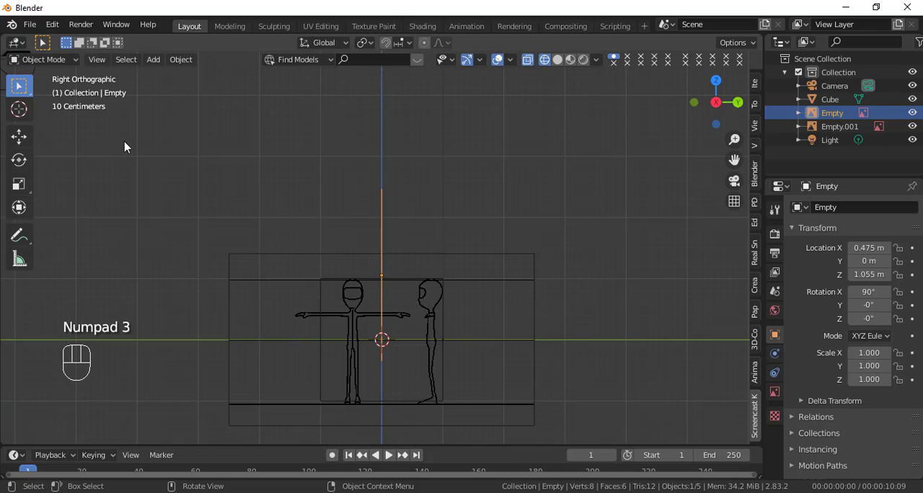
{"action": "left_click", "coordinate": [433, 296]}
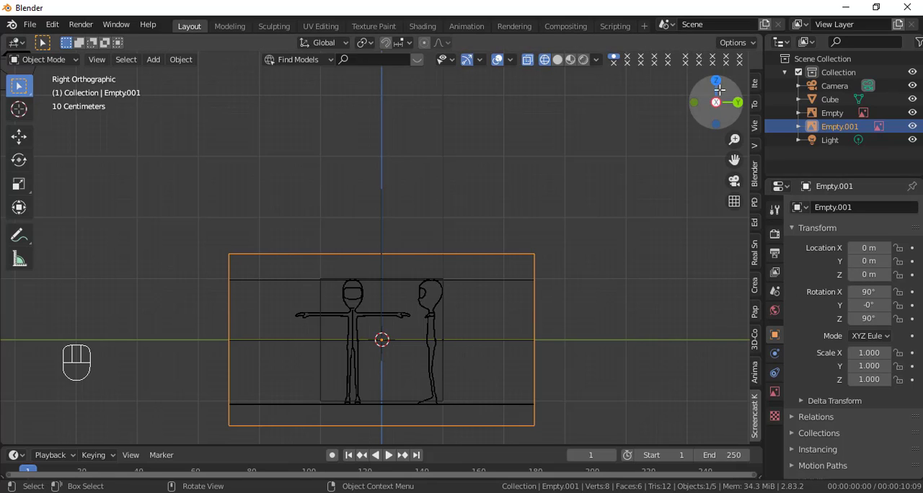
{"action": "left_click", "coordinate": [868, 275]}
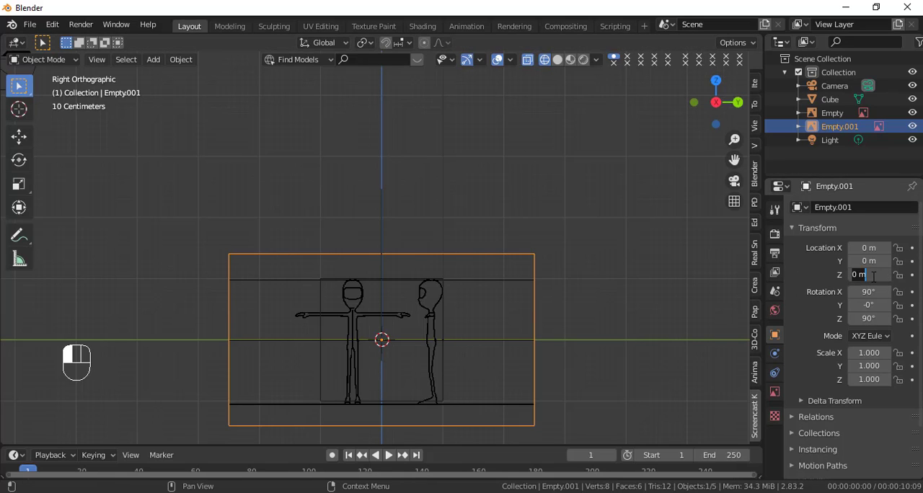
{"action": "key", "text": "ctrl"}
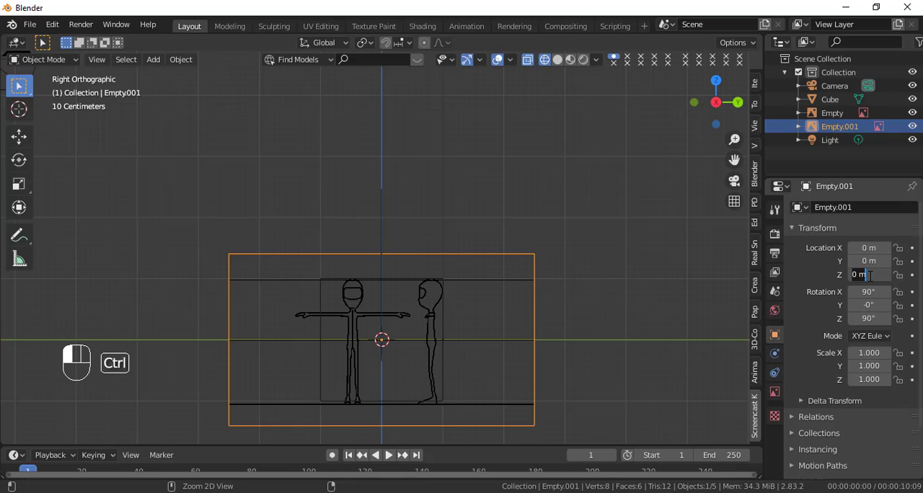
{"action": "key", "text": "ctrl+v"}
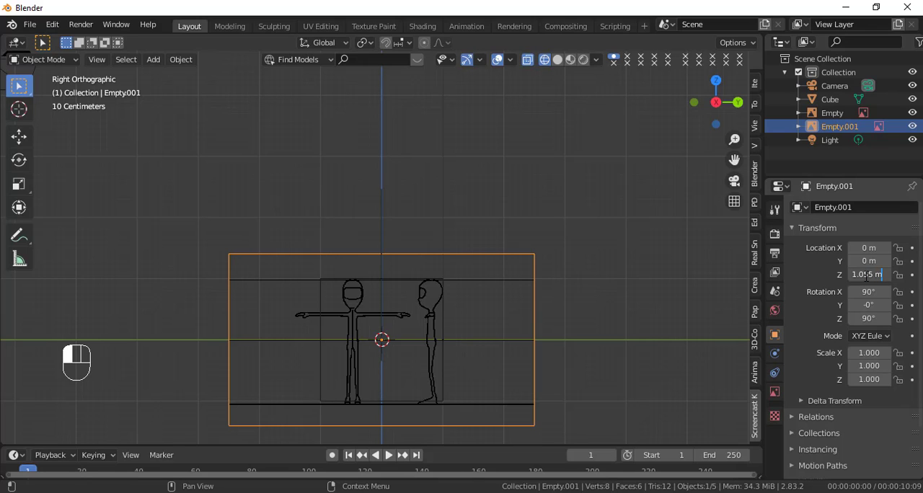
{"action": "key", "text": "Return"}
{"action": "scroll", "coordinate": [532, 329], "scroll_direction": "up", "scroll_amount": 4}
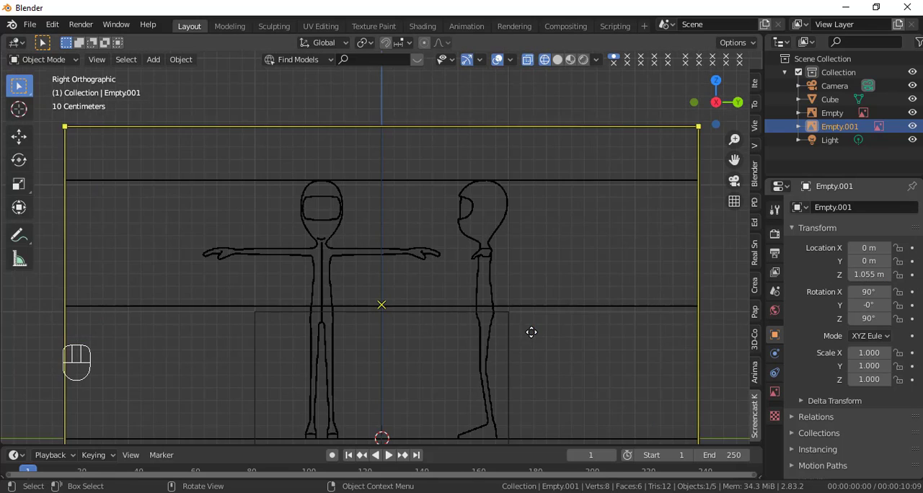
{"action": "middle_click_drag", "start_coordinate": [531, 330], "coordinate": [487, 115], "text": "shift"}
{"action": "scroll", "coordinate": [466, 196], "scroll_direction": "up", "scroll_amount": 5}
{"action": "scroll", "coordinate": [464, 205], "scroll_direction": "down", "scroll_amount": 8}
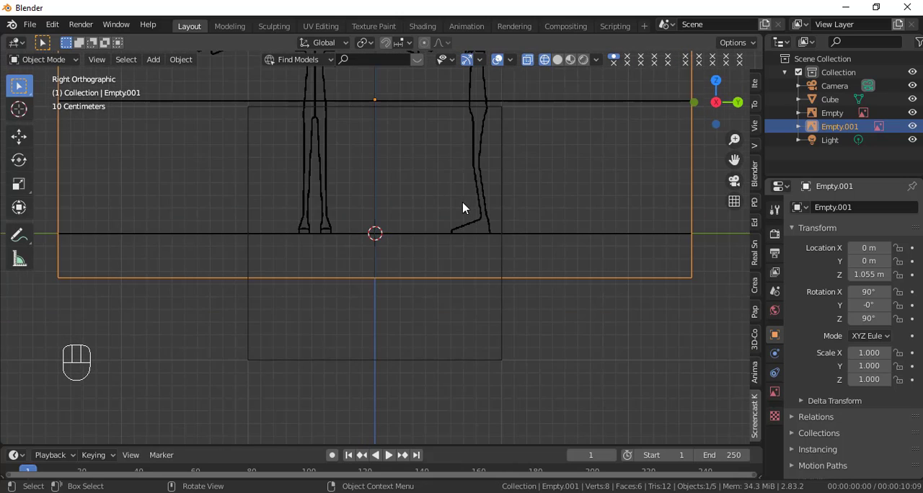
Step: In the right view, set the second reference image's Y location to -0.81 m to centre the side-view figure on the Z axis
{"action": "middle_click_drag", "start_coordinate": [513, 282], "coordinate": [525, 322], "text": "shift"}
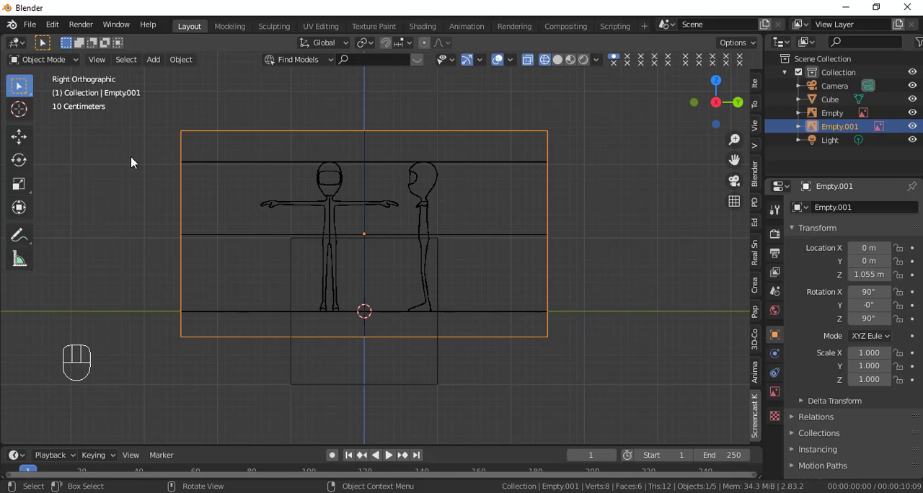
{"action": "key", "text": "KP_1"}
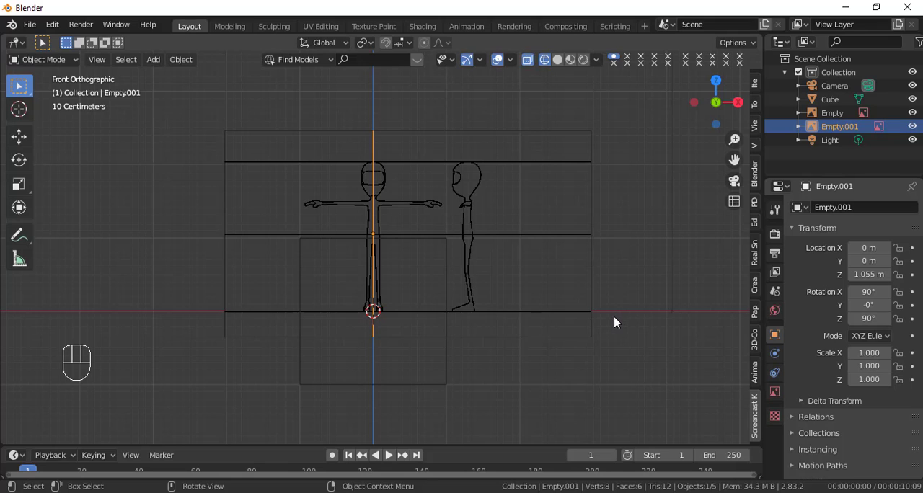
{"action": "key", "text": "KP_3"}
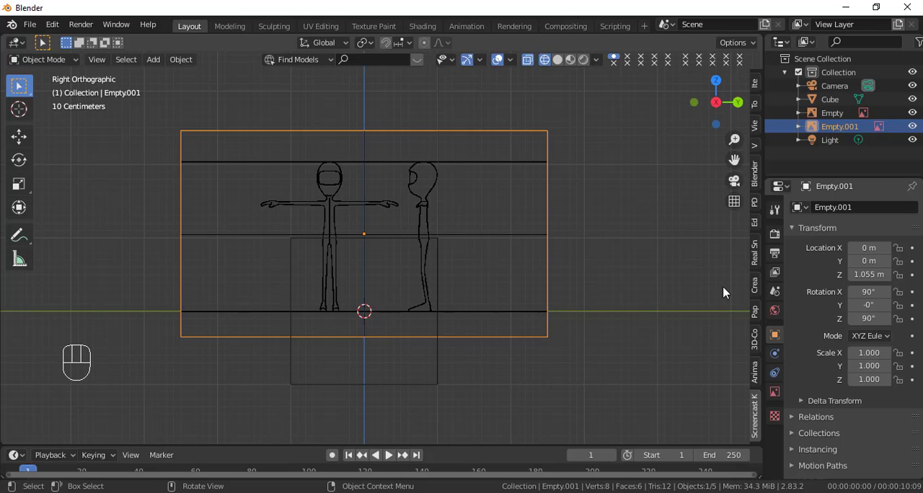
{"action": "left_click", "coordinate": [874, 264]}
{"action": "left_click_drag", "start_coordinate": [874, 261], "coordinate": [807, 261]}
{"action": "scroll", "coordinate": [405, 255], "scroll_direction": "up", "scroll_amount": 5}
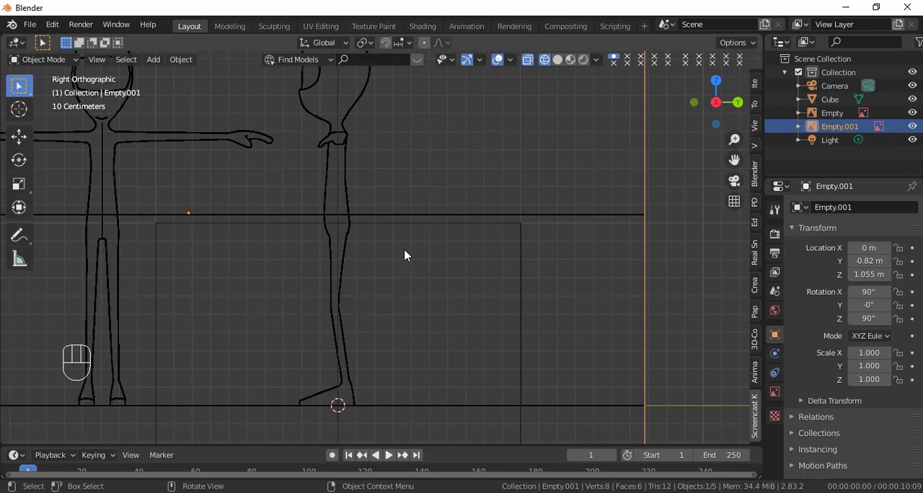
{"action": "middle_click_drag", "start_coordinate": [412, 237], "coordinate": [473, 308], "text": "shift"}
{"action": "scroll", "coordinate": [491, 303], "scroll_direction": "up", "scroll_amount": 3}
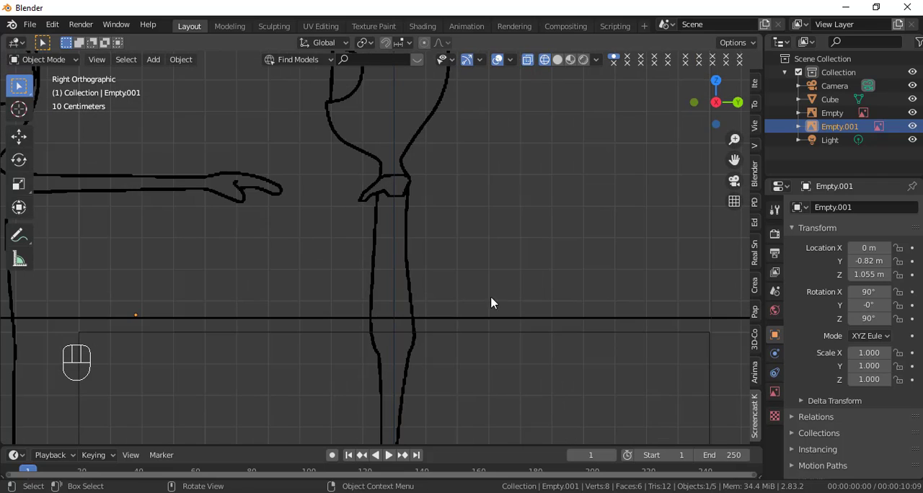
{"action": "left_click", "coordinate": [889, 263]}
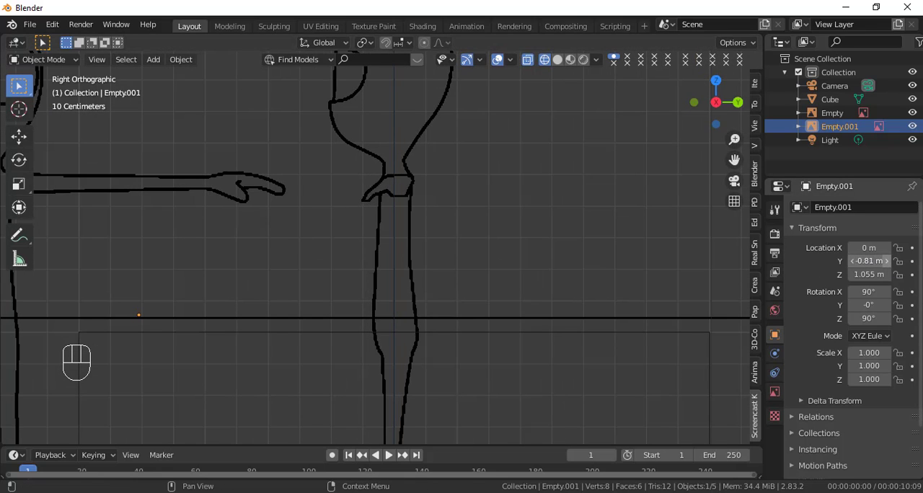
{"action": "scroll", "coordinate": [465, 208], "scroll_direction": "down", "scroll_amount": 5}
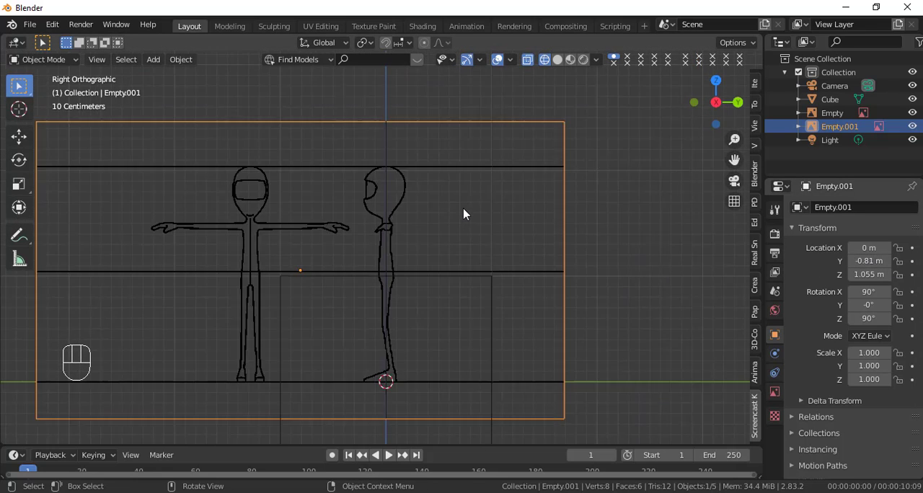
{"action": "scroll", "coordinate": [463, 209], "scroll_direction": "down", "scroll_amount": 1}
{"action": "middle_click_drag", "start_coordinate": [310, 214], "coordinate": [382, 184], "text": "shift"}
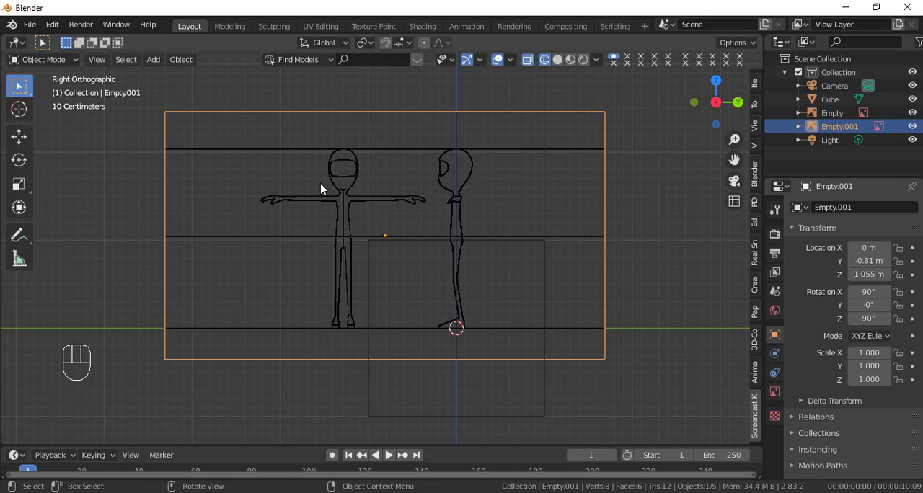
Step: In the front view with solid shading, add a Subdivision Surface modifier with viewport level 2 to the cube and apply it
{"action": "key", "text": "KP_1"}
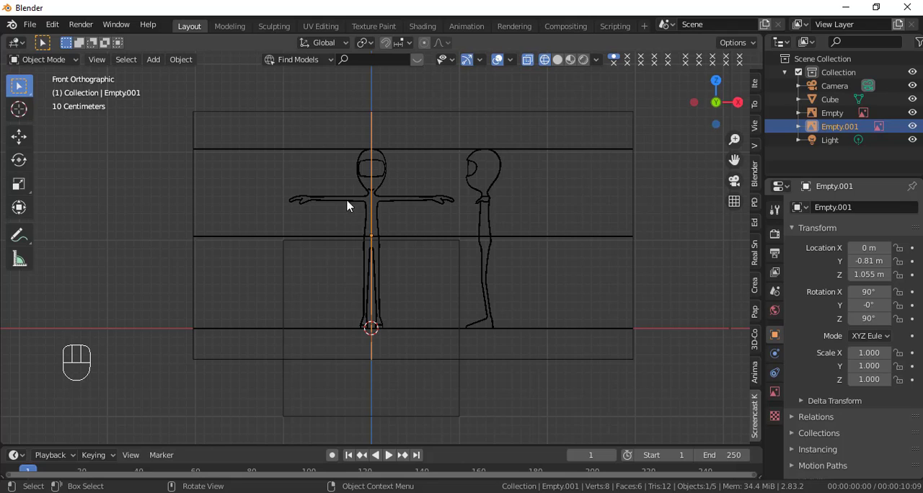
{"action": "left_click", "coordinate": [285, 310]}
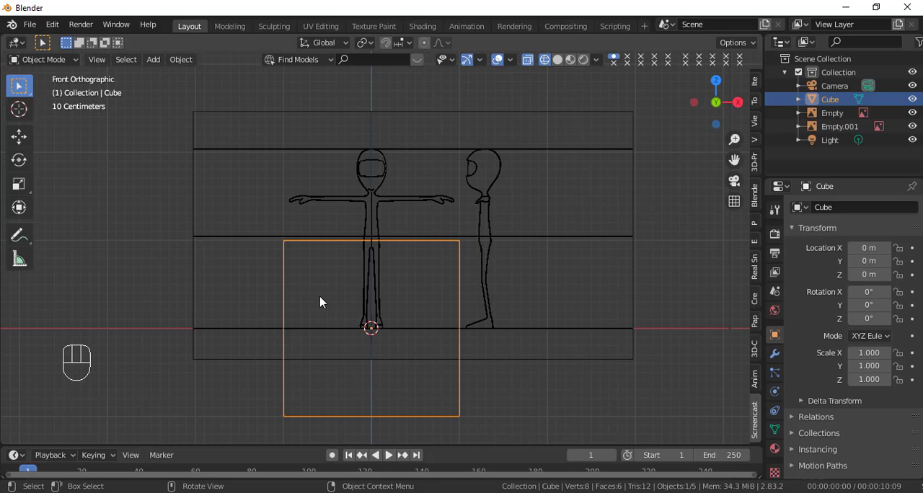
{"action": "key", "text": "shift+z"}
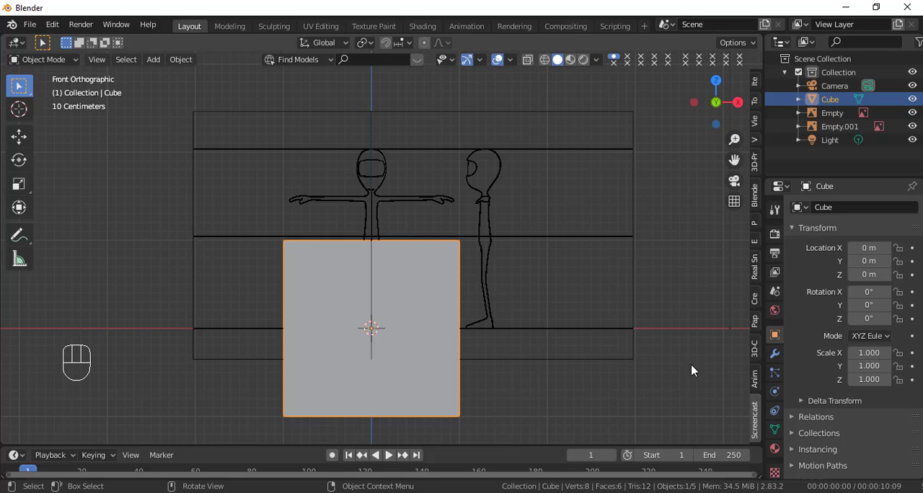
{"action": "left_click", "coordinate": [774, 354]}
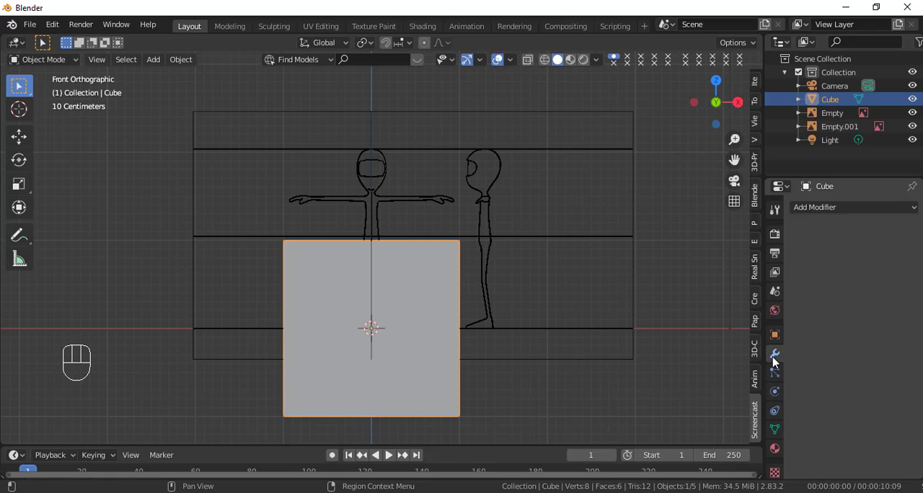
{"action": "left_click", "coordinate": [840, 209]}
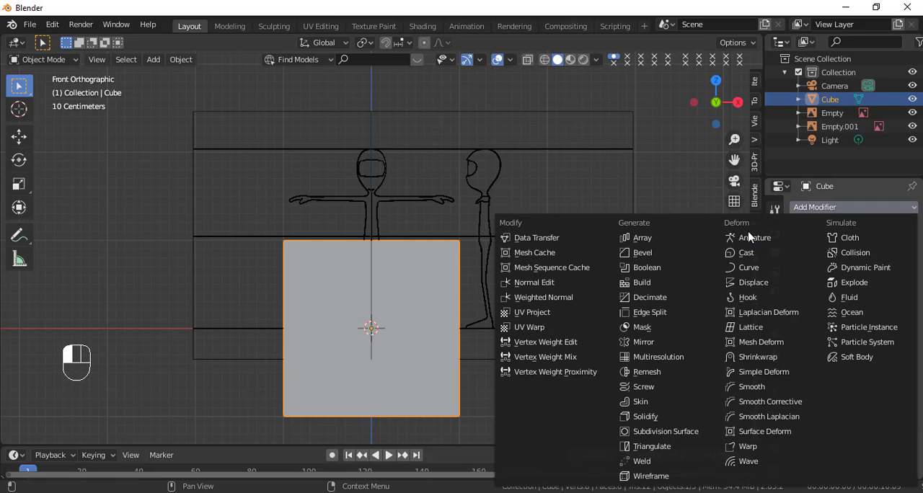
{"action": "left_click", "coordinate": [678, 432]}
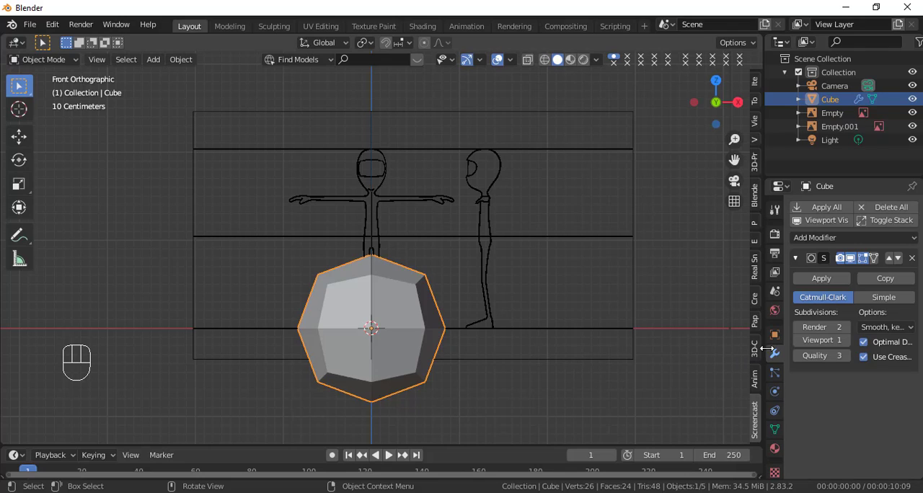
{"action": "left_click", "coordinate": [845, 341]}
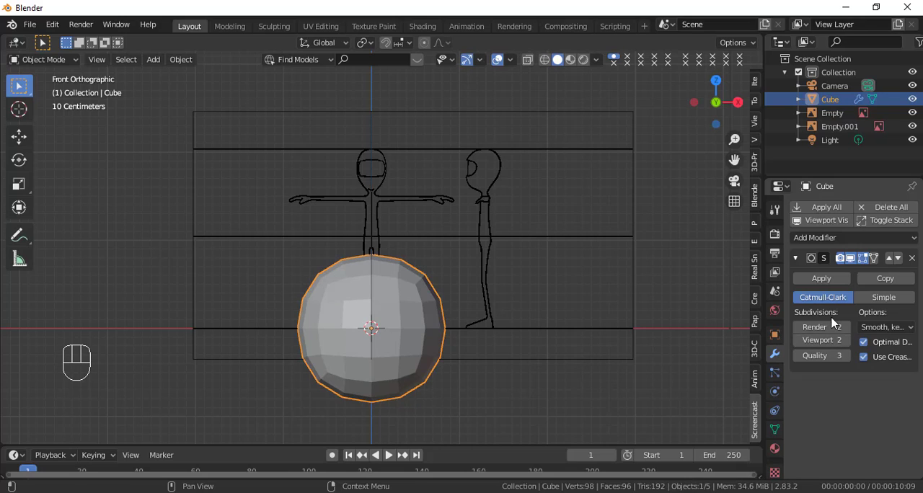
{"action": "left_click", "coordinate": [820, 279]}
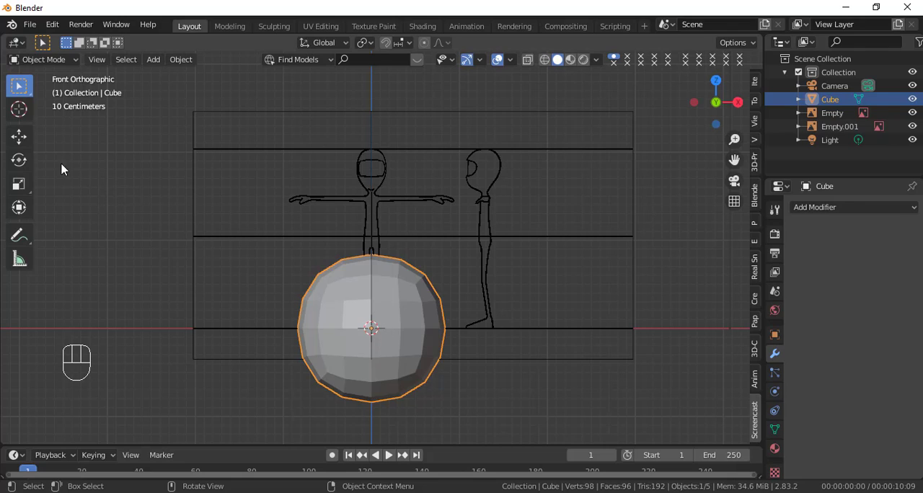
Step: Raise the rounded cube along Z by about 1.69 m and, in wireframe display, slightly further to centre it on the front figure's head
{"action": "left_click", "coordinate": [19, 137]}
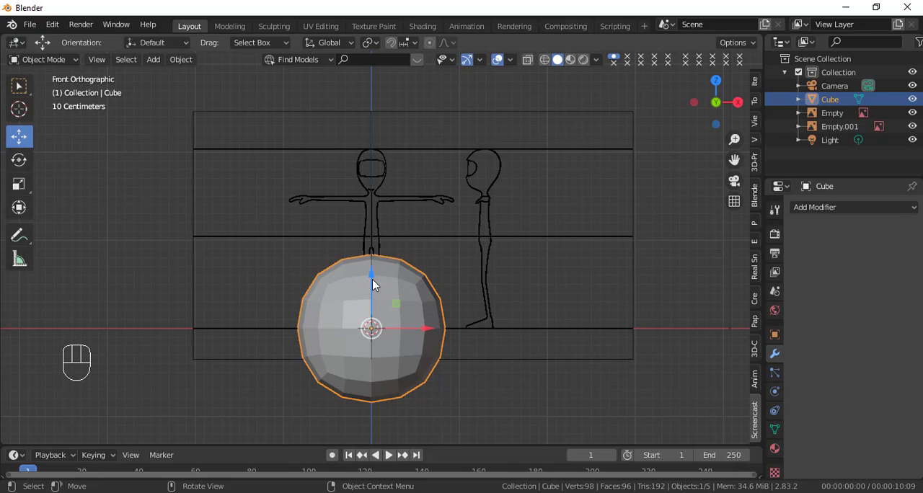
{"action": "left_click_drag", "start_coordinate": [372, 277], "coordinate": [369, 125]}
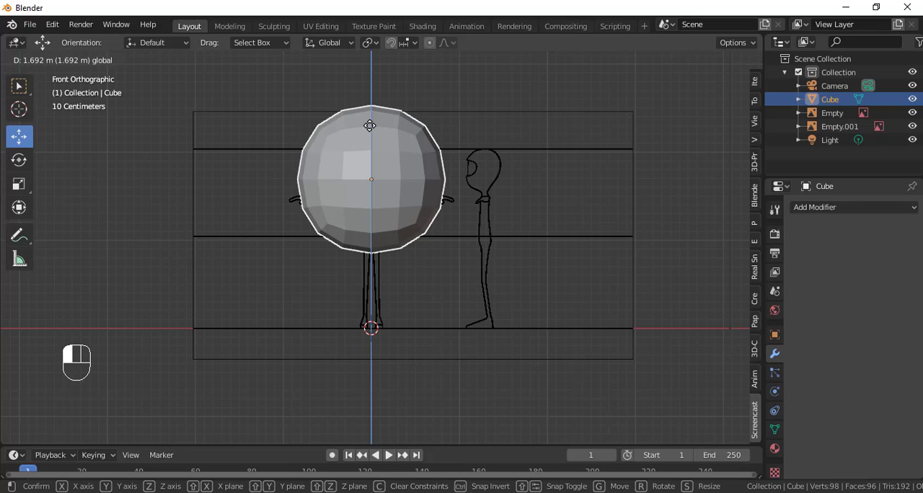
{"action": "left_click_drag", "start_coordinate": [369, 125], "coordinate": [369, 125]}
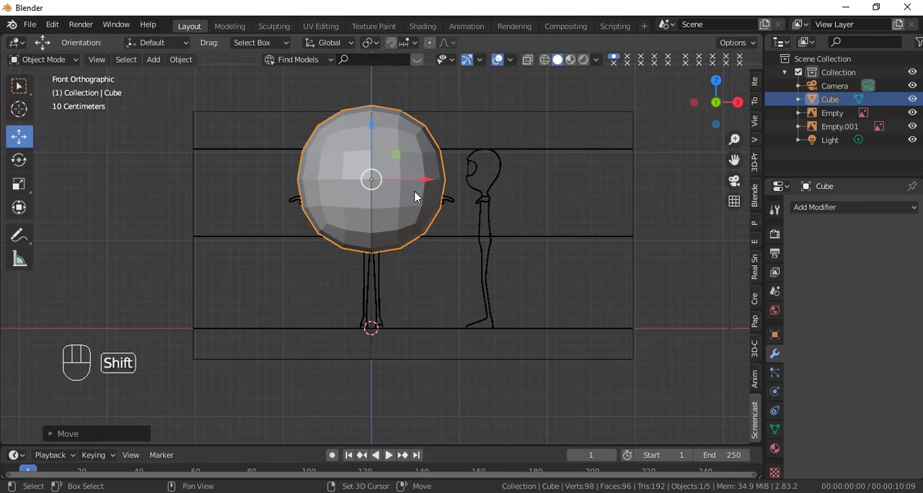
{"action": "key", "text": "shift+z"}
{"action": "scroll", "coordinate": [418, 197], "scroll_direction": "up", "scroll_amount": 1}
{"action": "scroll", "coordinate": [425, 259], "scroll_direction": "up", "scroll_amount": 3}
{"action": "middle_click_drag", "start_coordinate": [428, 303], "coordinate": [447, 414], "text": "shift"}
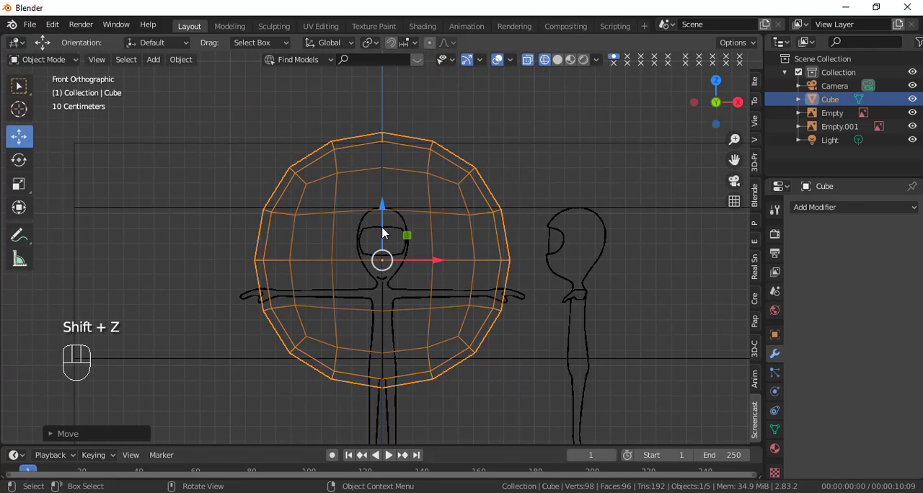
{"action": "left_click_drag", "start_coordinate": [383, 219], "coordinate": [385, 203]}
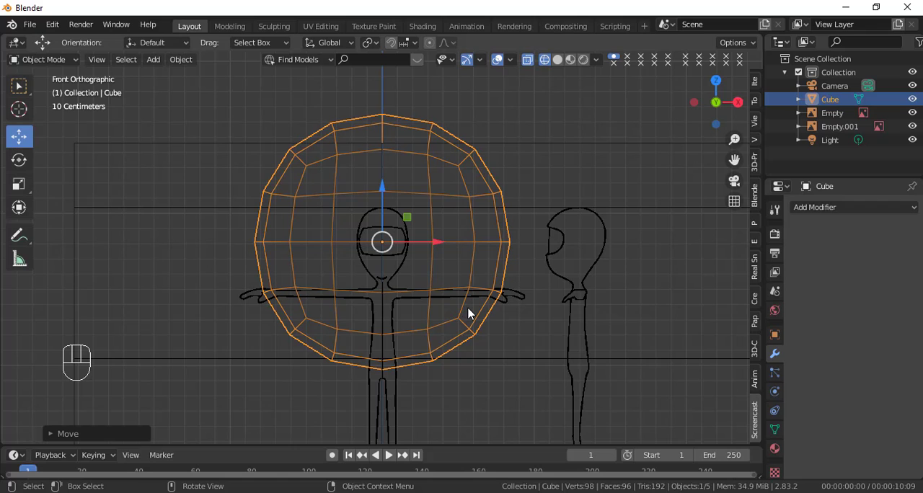
Step: Scale the rounded cube uniformly by about 0.31 and 0.87 to match the head's height, and narrow it along X to the head outline's width
{"action": "key", "text": "s"}
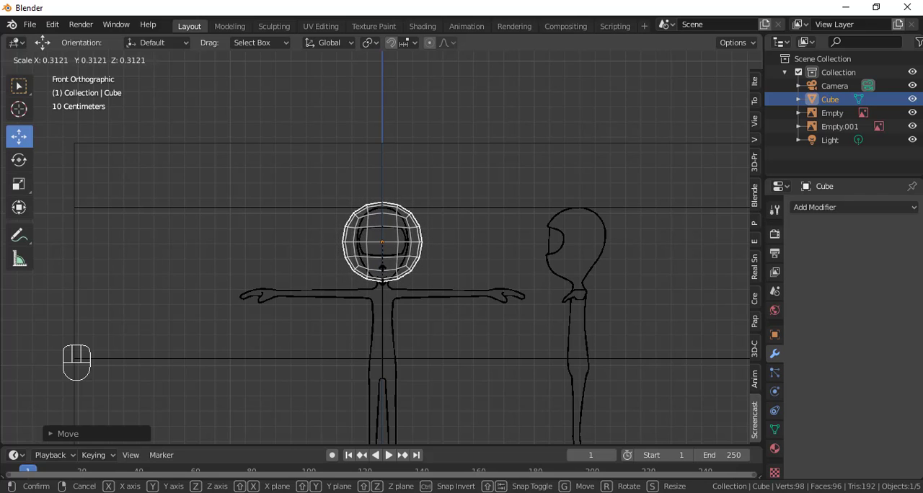
{"action": "left_click", "coordinate": [383, 268]}
{"action": "scroll", "coordinate": [387, 279], "scroll_direction": "up", "scroll_amount": 6}
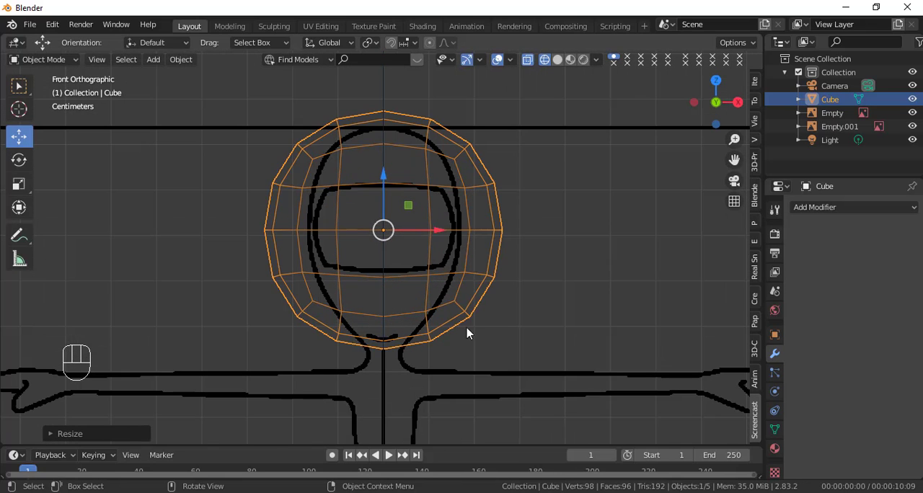
{"action": "key", "text": "s"}
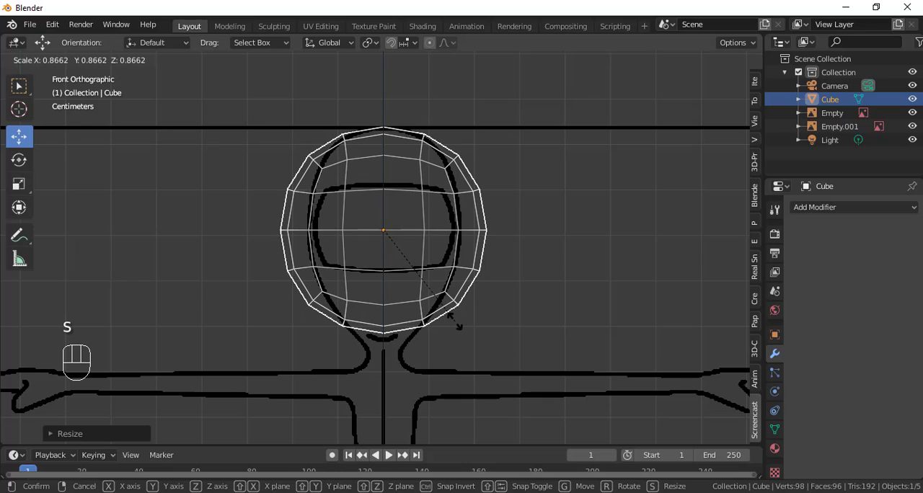
{"action": "left_click", "coordinate": [459, 326]}
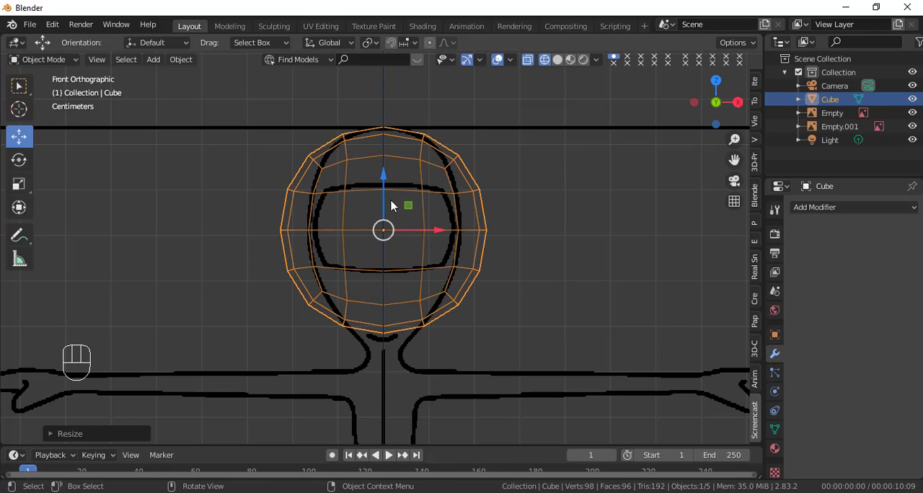
{"action": "left_click_drag", "start_coordinate": [382, 199], "coordinate": [383, 202]}
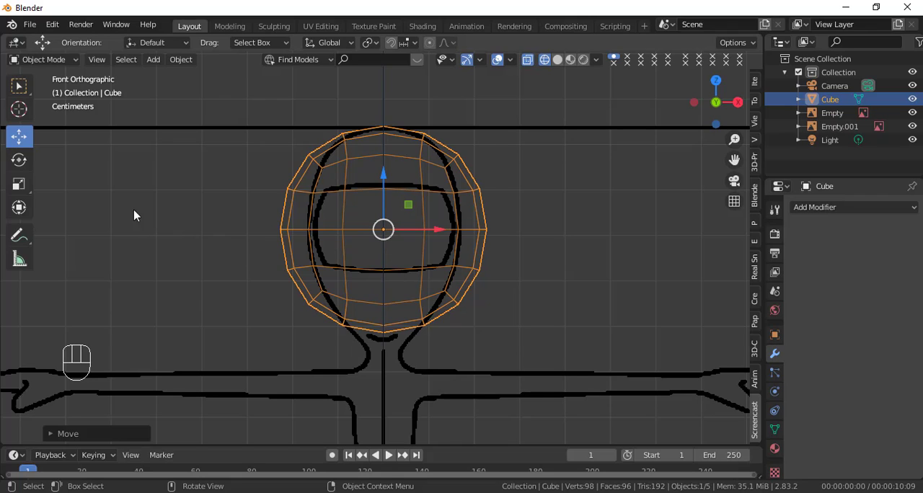
{"action": "left_click", "coordinate": [19, 184]}
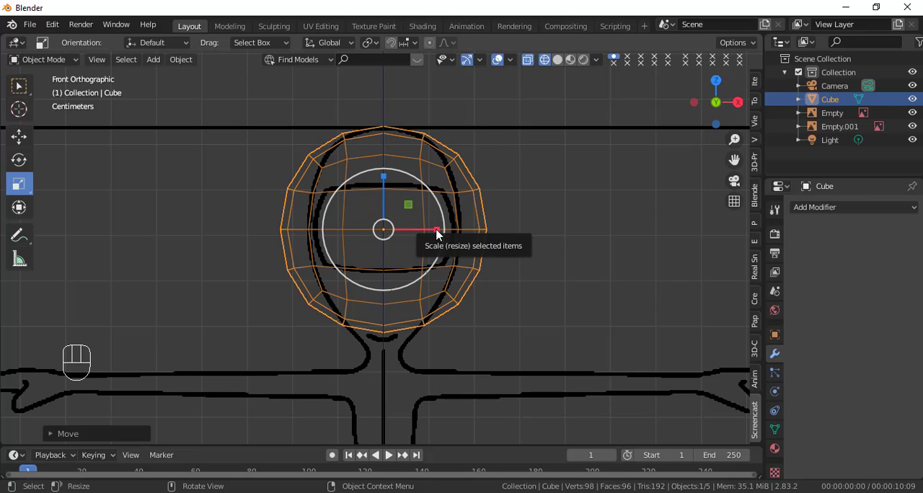
{"action": "left_click_drag", "start_coordinate": [436, 233], "coordinate": [425, 232]}
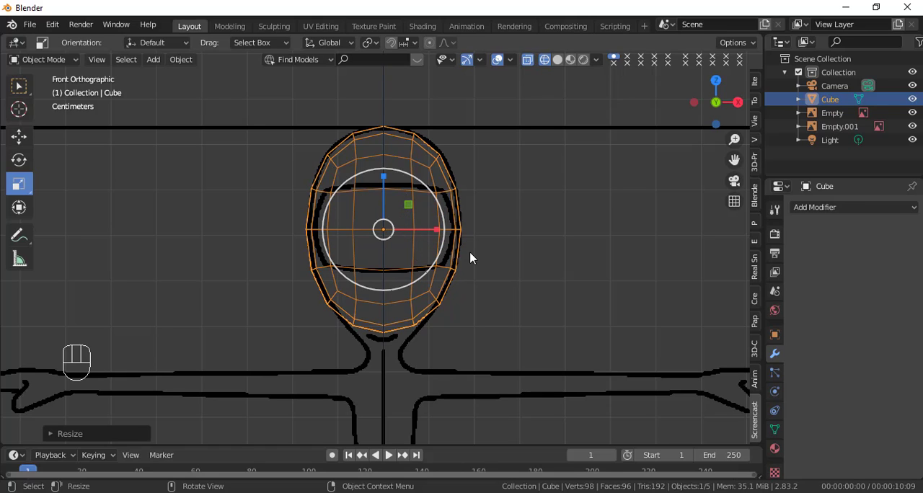
Step: In the right view, narrow the head mesh along Y and shift it about 1 cm toward the face; return to a solid-shaded front view
{"action": "key", "text": "KP_3"}
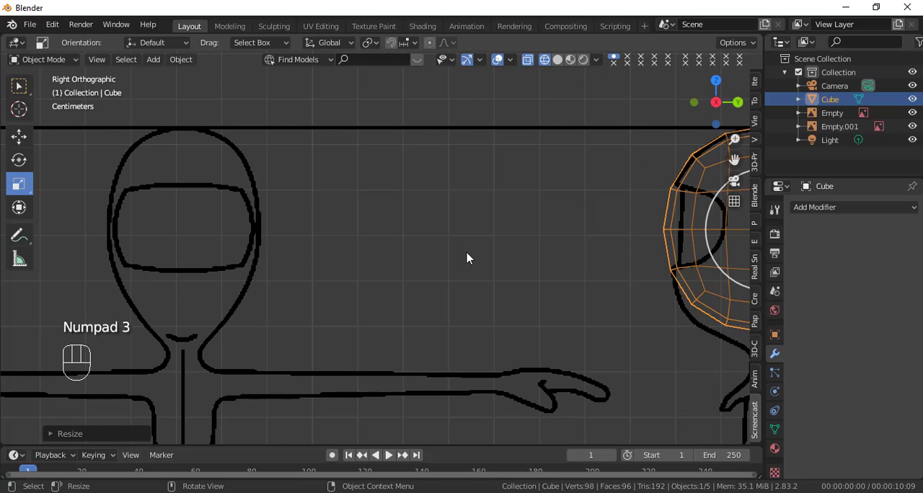
{"action": "middle_click_drag", "start_coordinate": [587, 297], "coordinate": [182, 301], "text": "shift"}
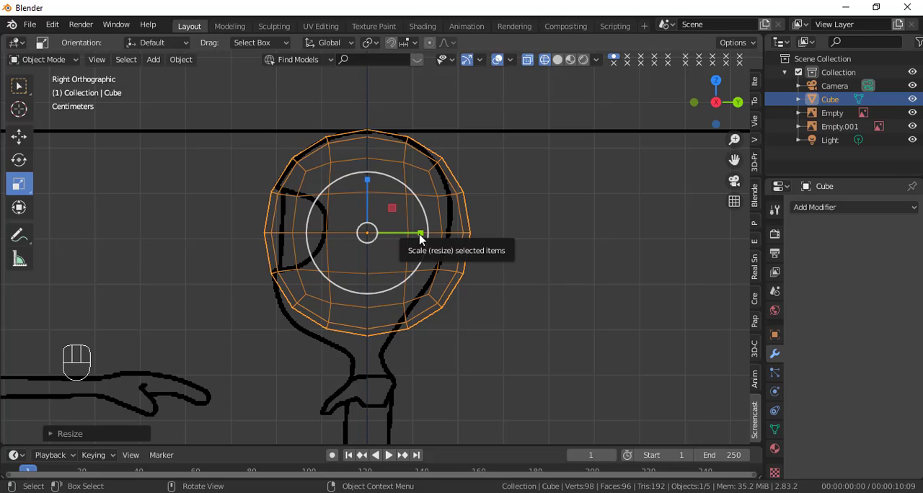
{"action": "left_click_drag", "start_coordinate": [419, 235], "coordinate": [412, 234]}
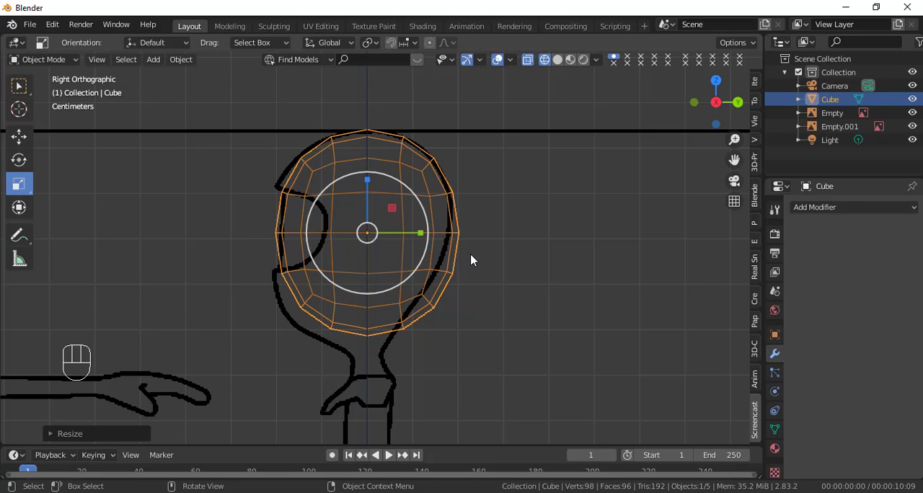
{"action": "key", "text": "g"}
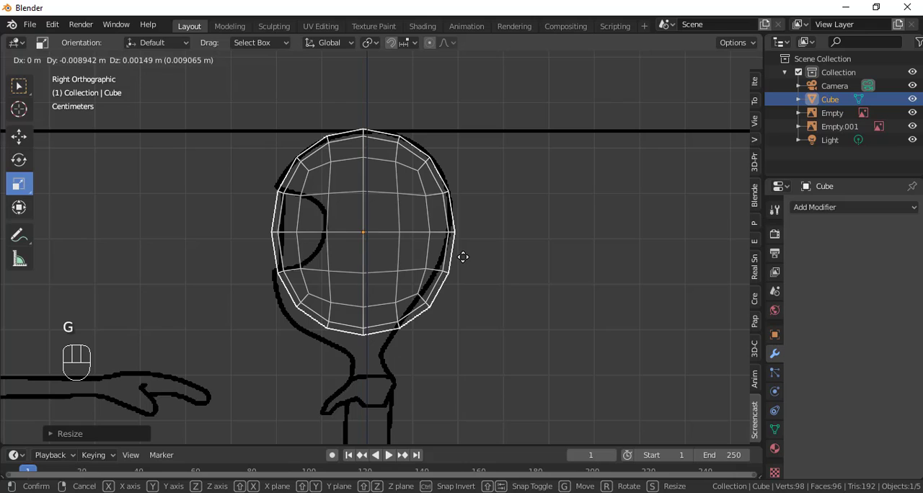
{"action": "left_click", "coordinate": [463, 258]}
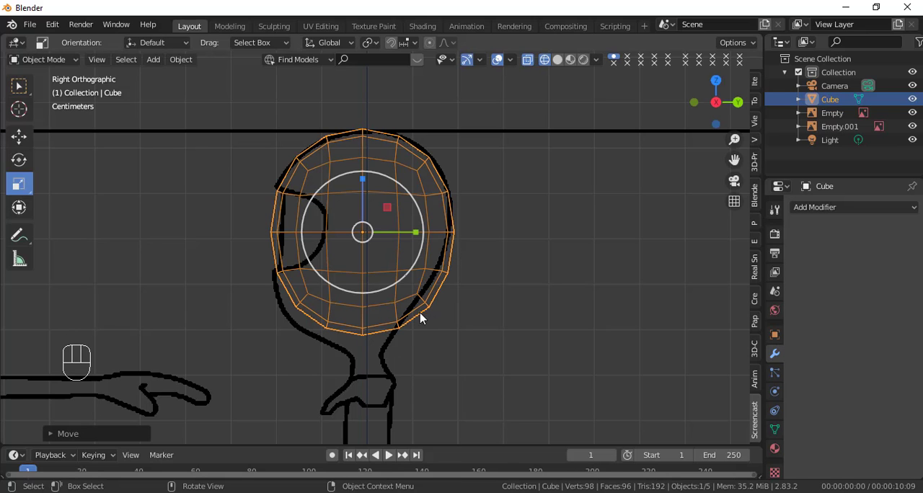
{"action": "key", "text": "KP_1"}
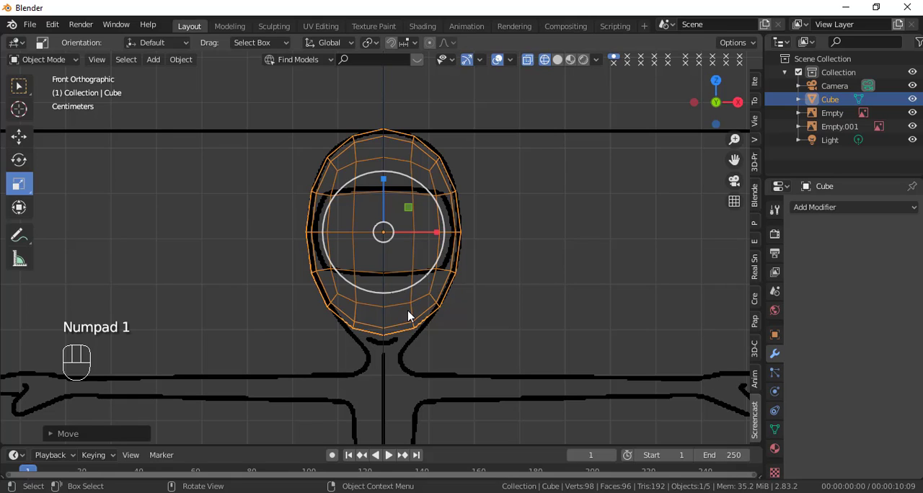
{"action": "key", "text": "shift+z"}
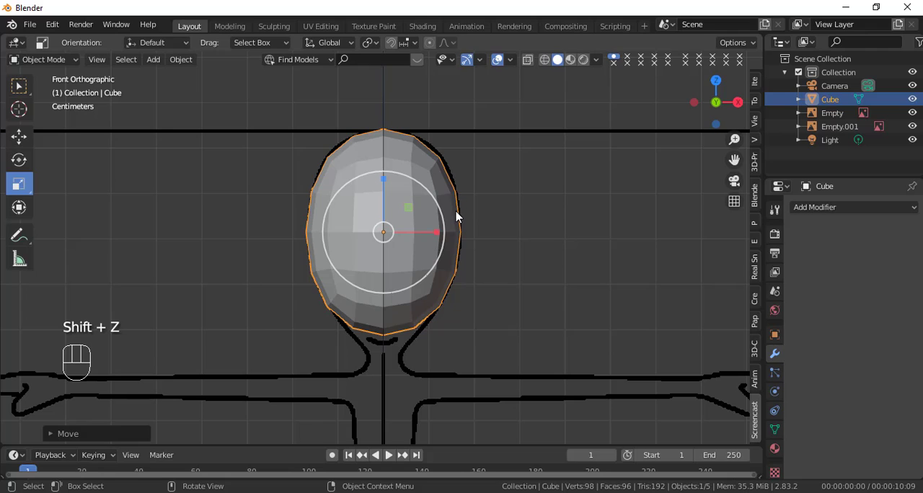
Step: Enter Edit Mode on the head mesh and try vertex, edge and face selection in turn, finishing in vertex selection
{"action": "key", "text": "Tab"}
{"action": "key", "text": "Tab"}
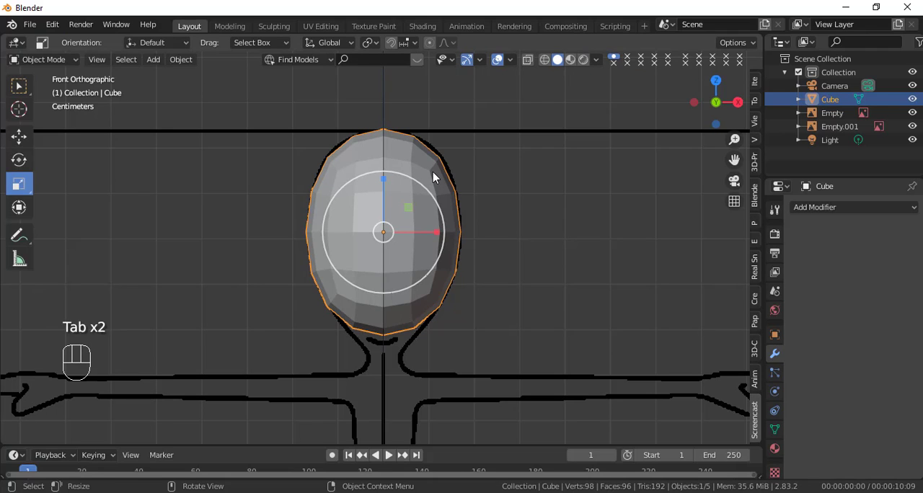
{"action": "key", "text": "Tab"}
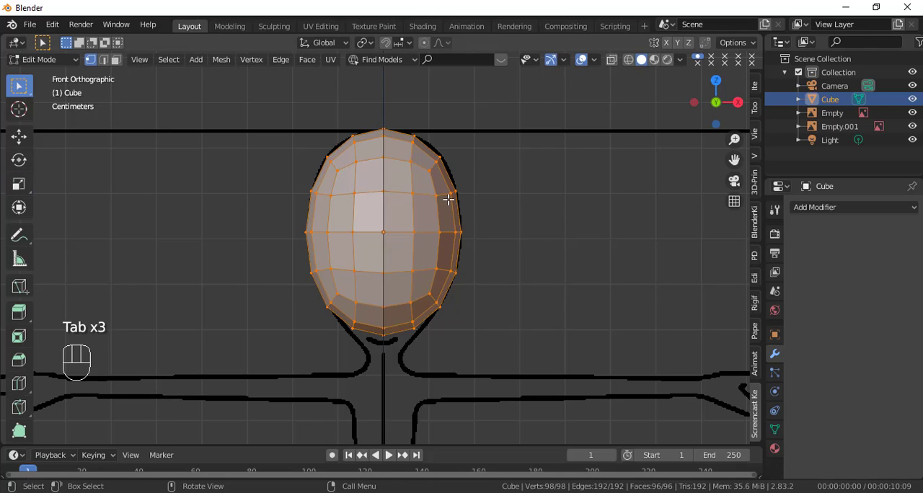
{"action": "left_click", "coordinate": [409, 161]}
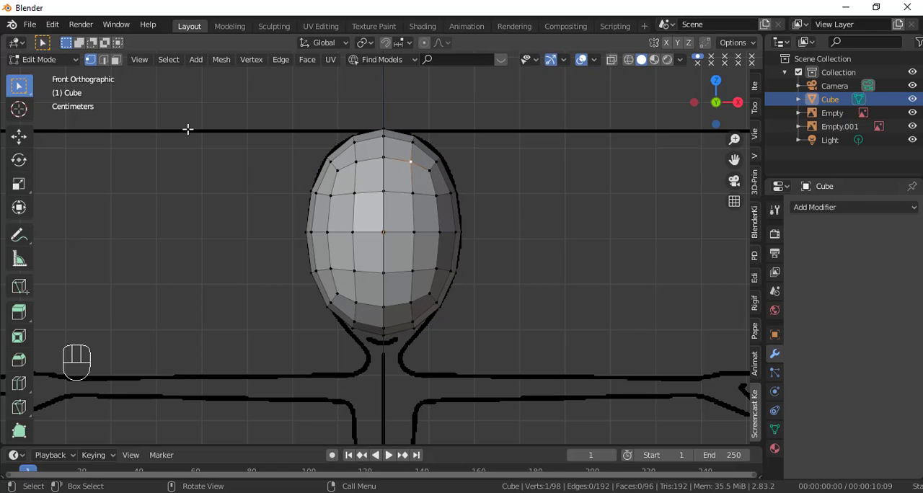
{"action": "left_click", "coordinate": [103, 59]}
{"action": "left_click", "coordinate": [420, 166]}
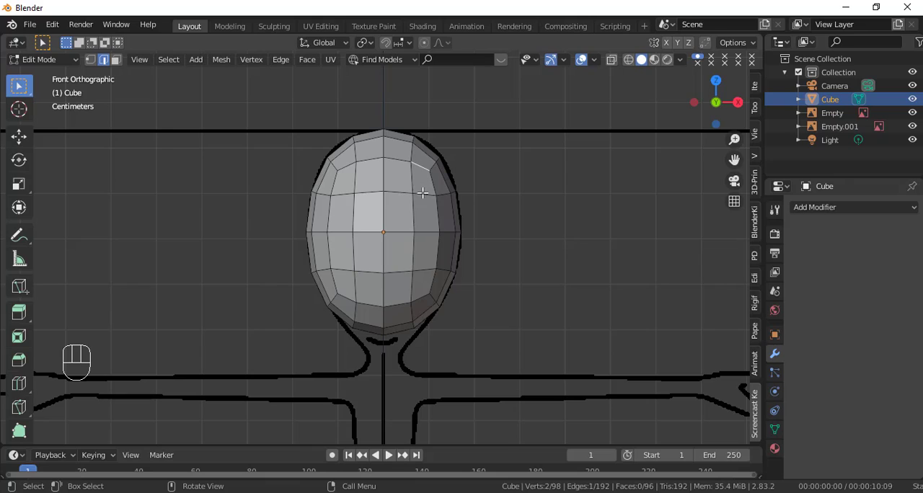
{"action": "left_click", "coordinate": [116, 60]}
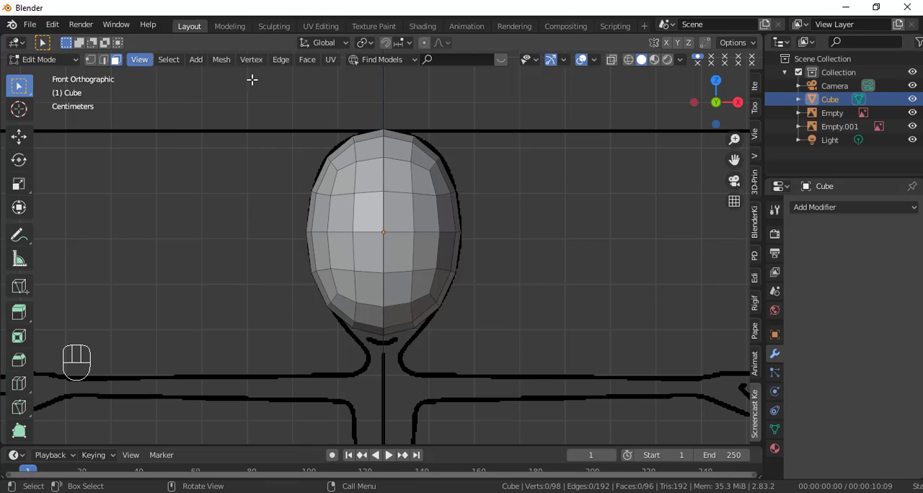
{"action": "left_click", "coordinate": [428, 186]}
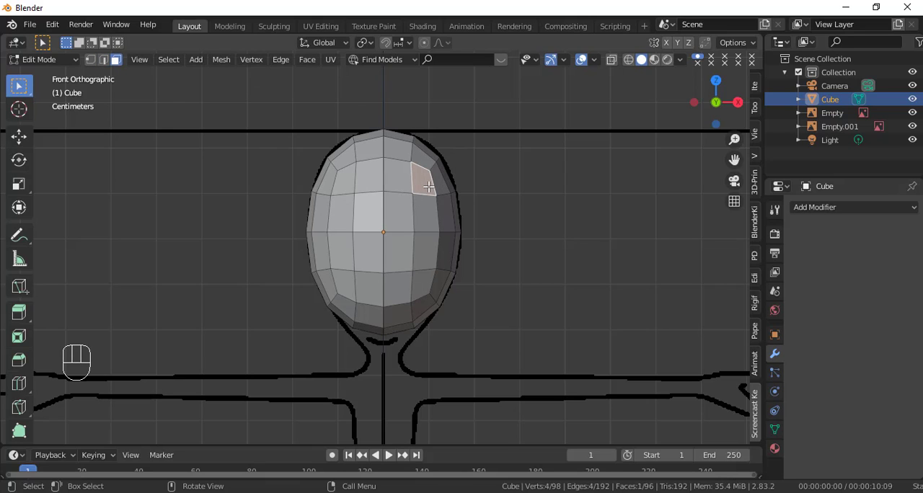
{"action": "left_click", "coordinate": [91, 61]}
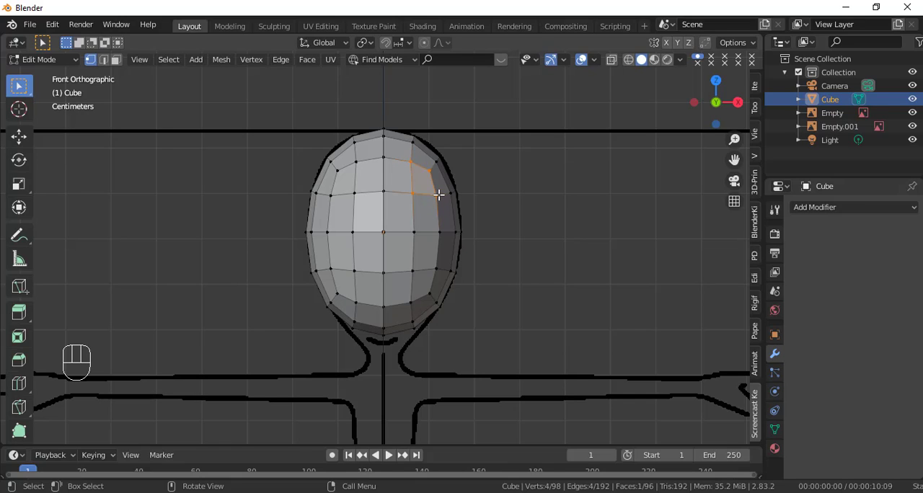
Step: Try moving a single vertex on the head's +X side outward along X twice, undoing each move
{"action": "left_click", "coordinate": [436, 195]}
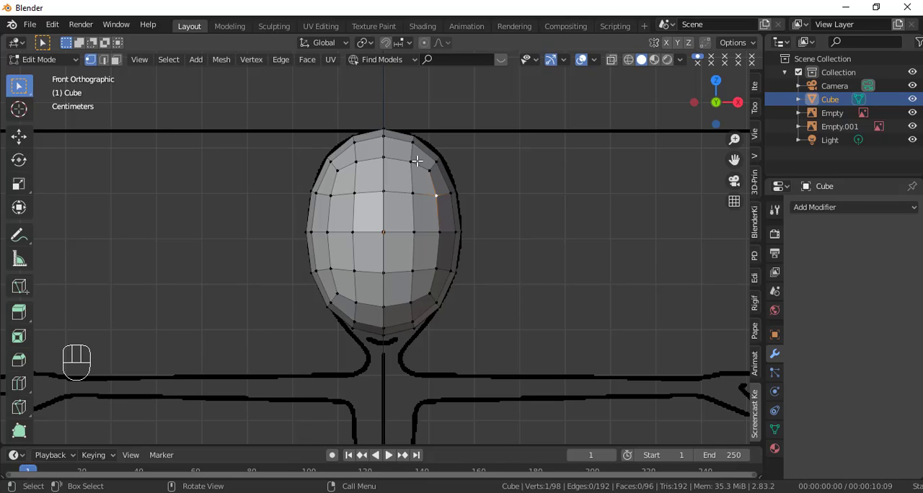
{"action": "left_click", "coordinate": [20, 135]}
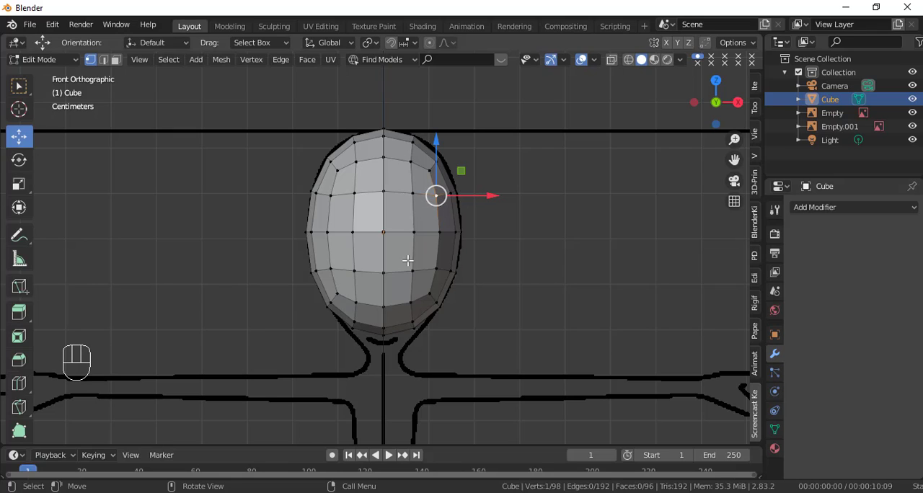
{"action": "left_click_drag", "start_coordinate": [477, 195], "coordinate": [519, 193]}
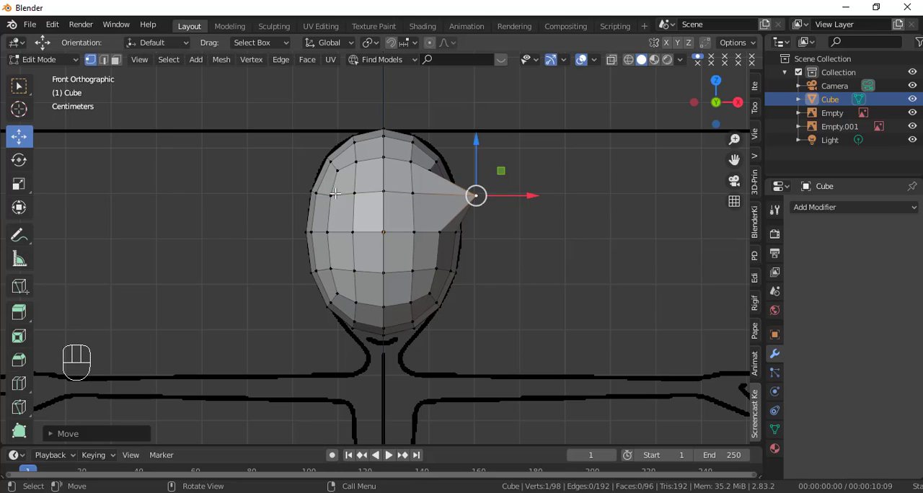
{"action": "key", "text": "ctrl+z"}
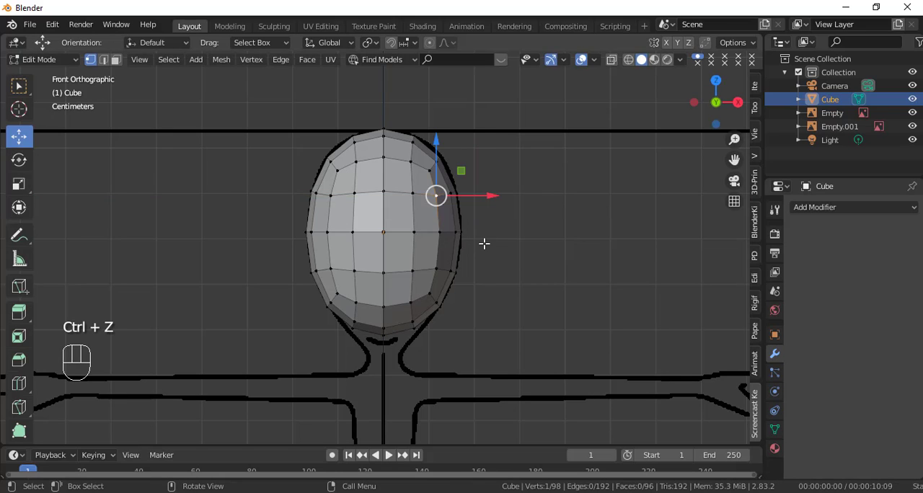
{"action": "mouse_move", "coordinate": [481, 195]}
{"action": "left_mouse_down"}
{"action": "mouse_move", "coordinate": [470, 195]}
{"action": "mouse_move", "coordinate": [482, 194]}
{"action": "left_mouse_up"}
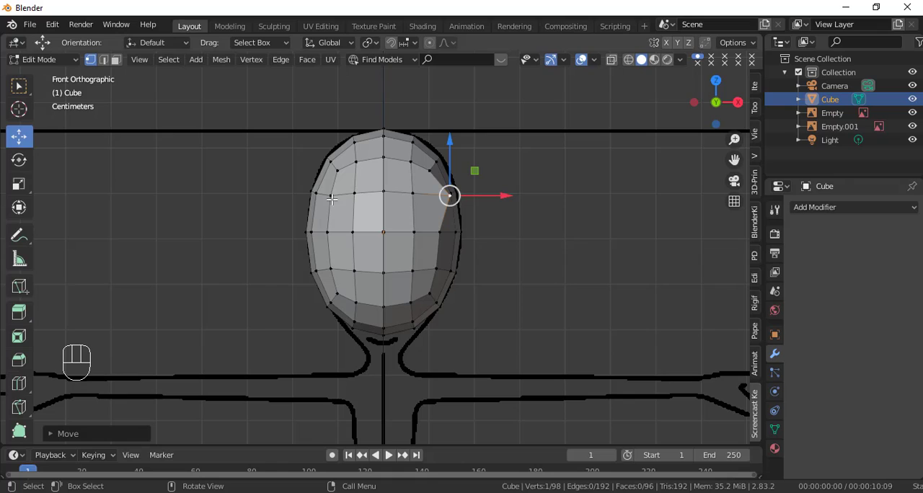
{"action": "key", "text": "ctrl+z"}
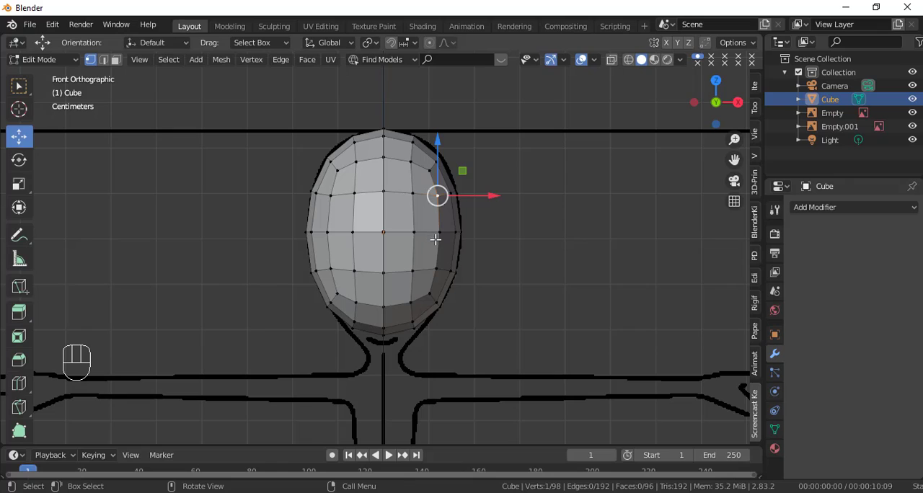
Step: In wireframe display, try box-selecting the vertices on the head's -X half, and undo that selection
{"action": "key", "text": "shift+z"}
{"action": "left_click", "coordinate": [330, 194]}
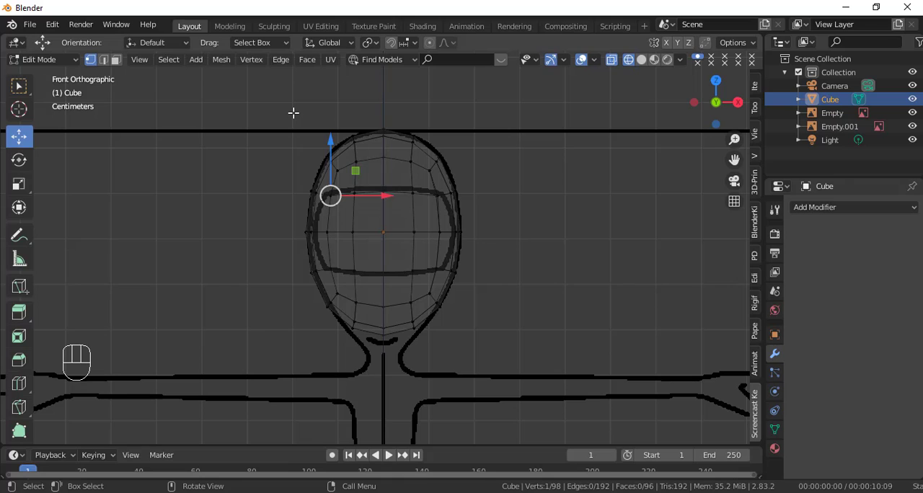
{"action": "key", "text": "b"}
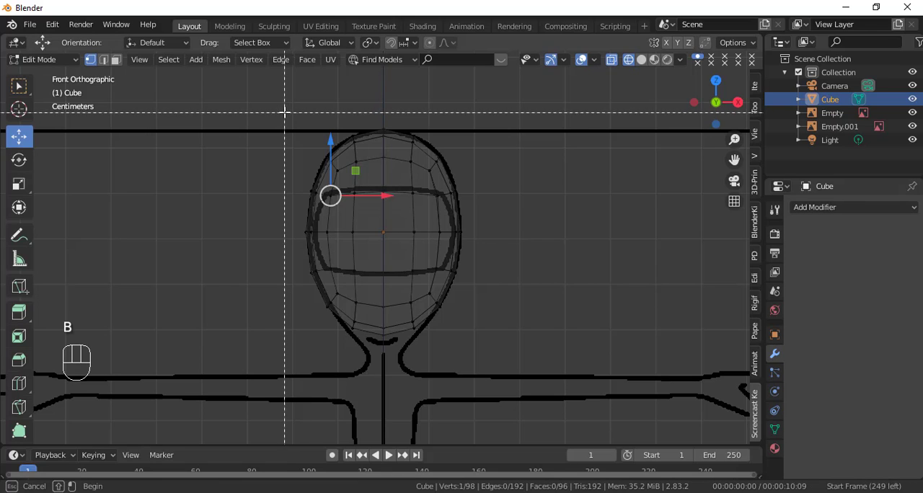
{"action": "left_click_drag", "start_coordinate": [289, 115], "coordinate": [368, 352]}
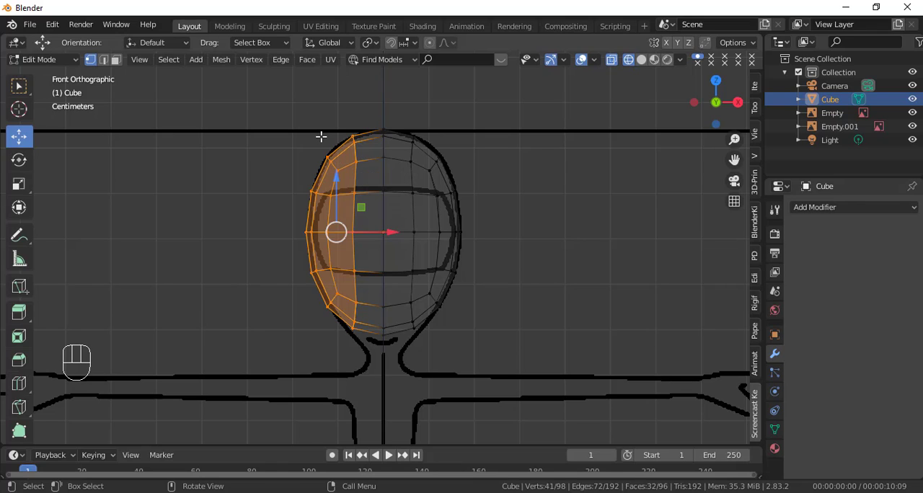
{"action": "key", "text": "ctrl+z"}
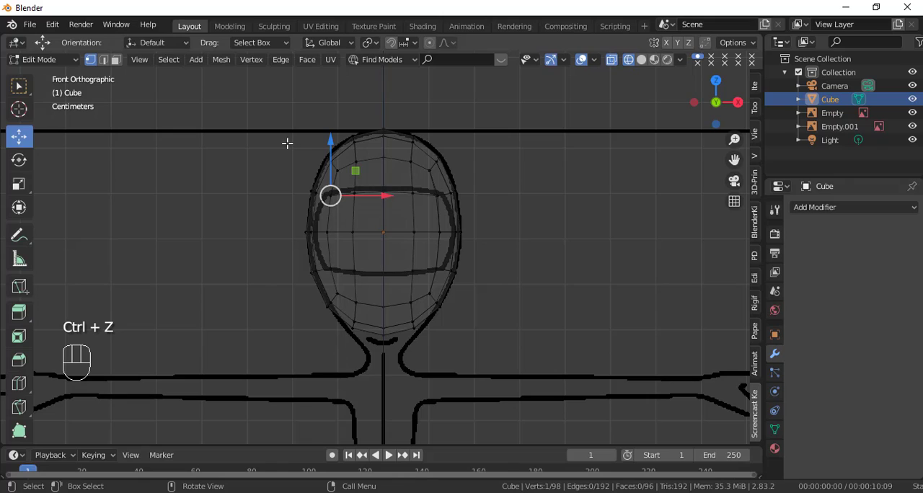
Step: Circle-select all vertices on the head's -X half with an enlarged brush and delete them, keeping the centre line
{"action": "key", "text": "c"}
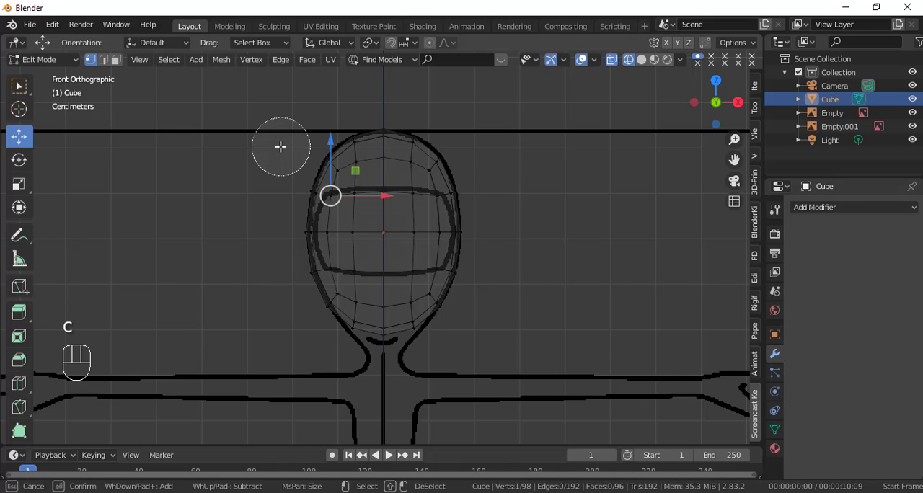
{"action": "scroll", "coordinate": [281, 146], "scroll_direction": "down", "scroll_amount": 4}
{"action": "scroll", "coordinate": [280, 147], "scroll_direction": "down", "scroll_amount": 4}
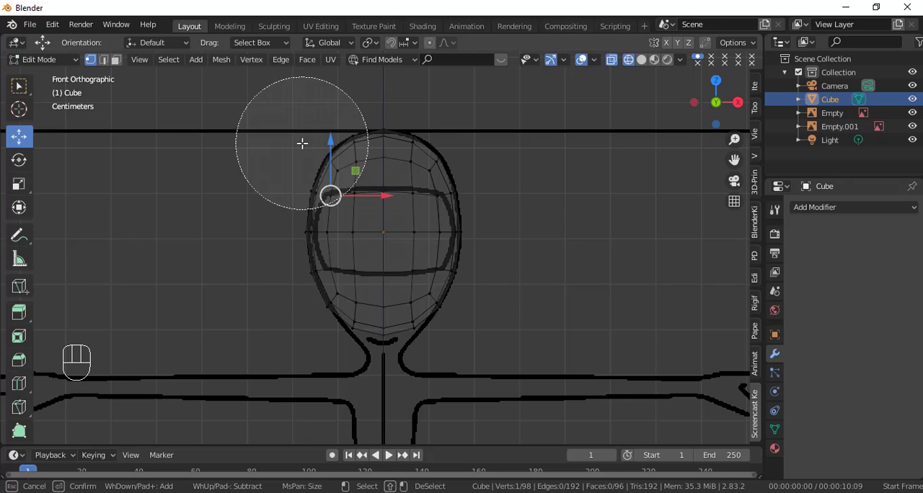
{"action": "left_click_drag", "start_coordinate": [302, 143], "coordinate": [308, 295]}
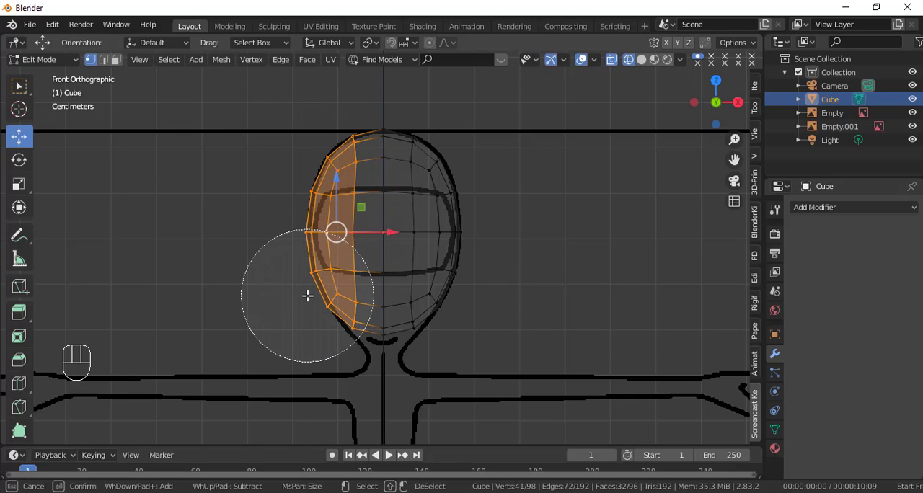
{"action": "key", "text": "Escape"}
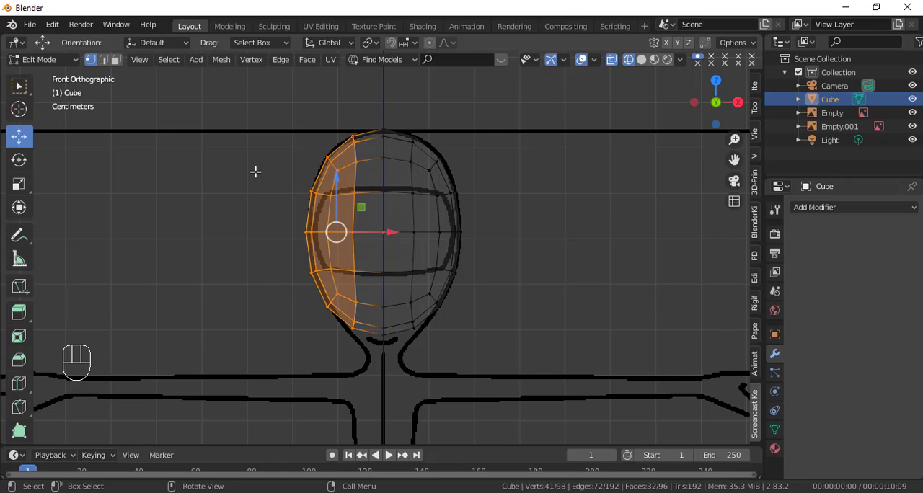
{"action": "key", "text": "x"}
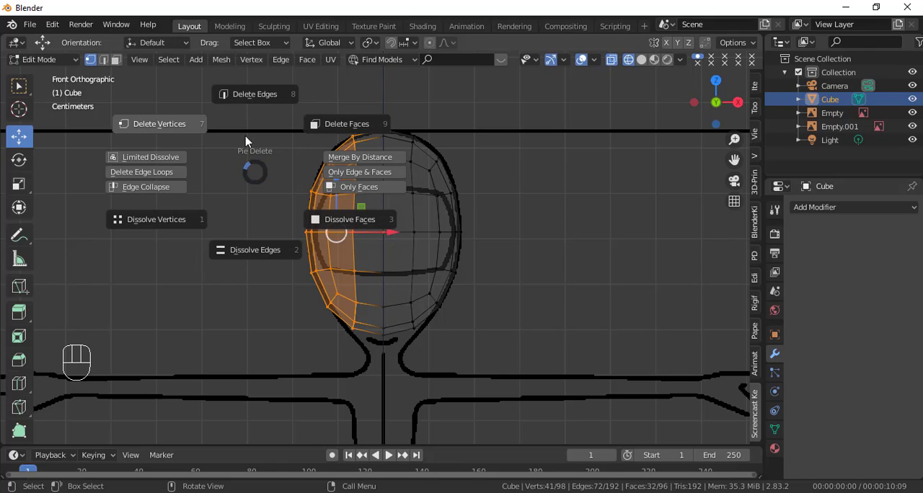
{"action": "left_click", "coordinate": [191, 128]}
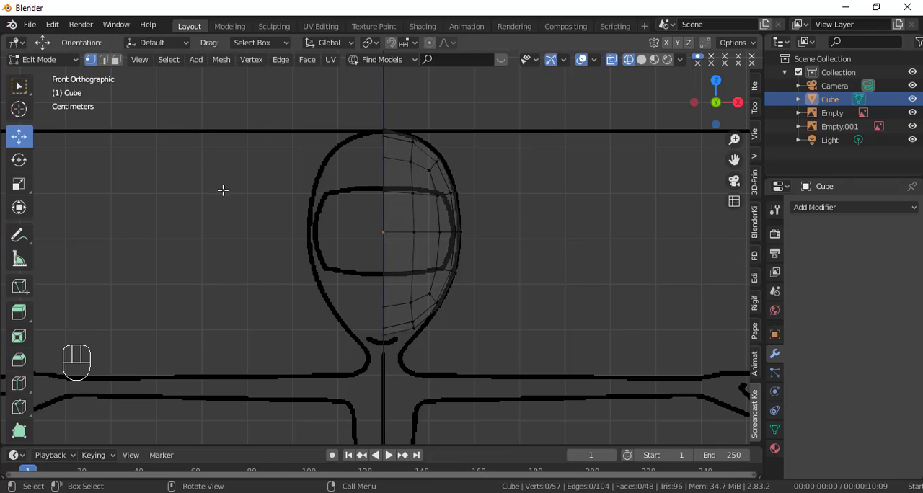
Step: Return to solid shading and add a Mirror modifier on the X axis to the half head
{"action": "key", "text": "shift+z"}
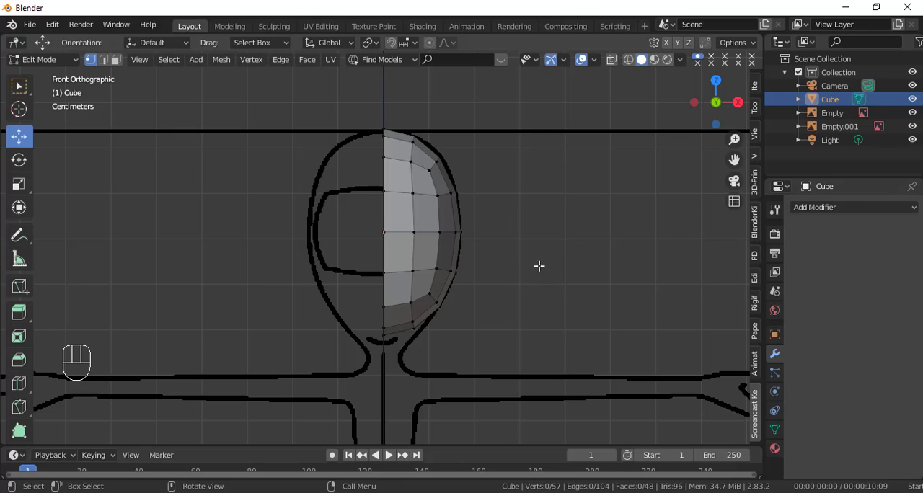
{"action": "left_click", "coordinate": [831, 209]}
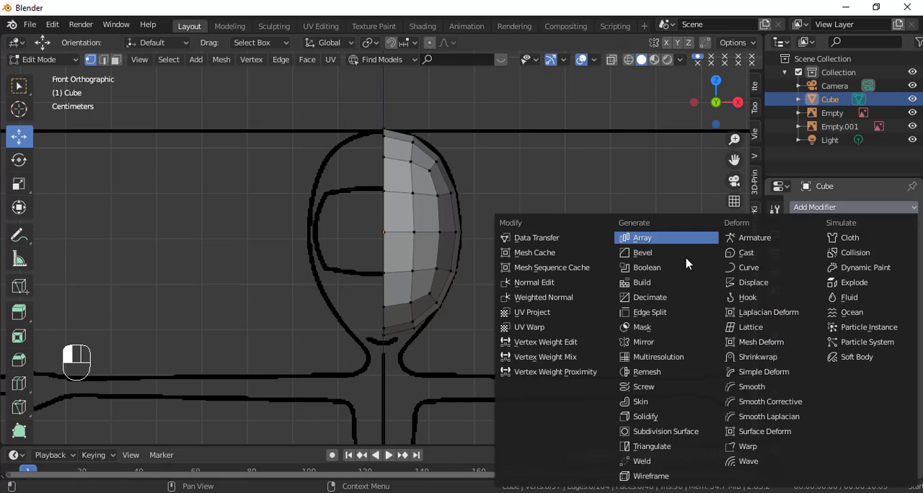
{"action": "left_click", "coordinate": [669, 349]}
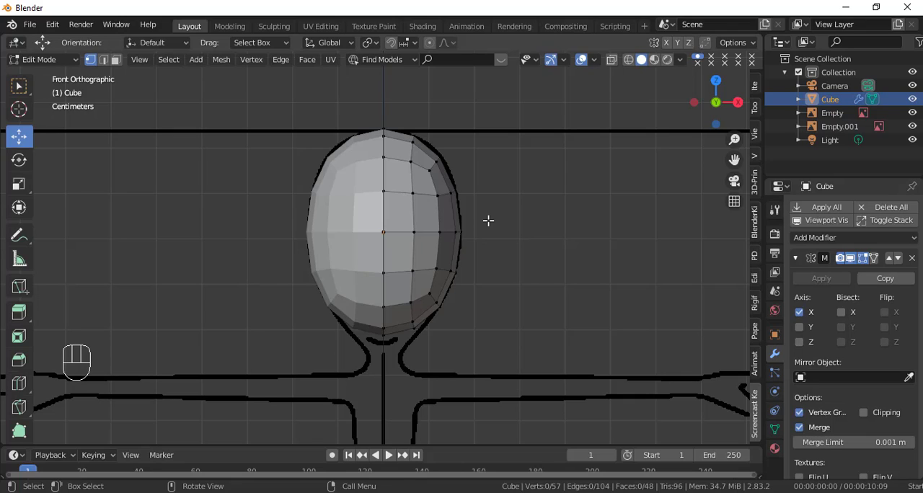
Step: Test the mirroring by pulling one vertex on the +X side outward along X, and undo the move
{"action": "left_click", "coordinate": [437, 195]}
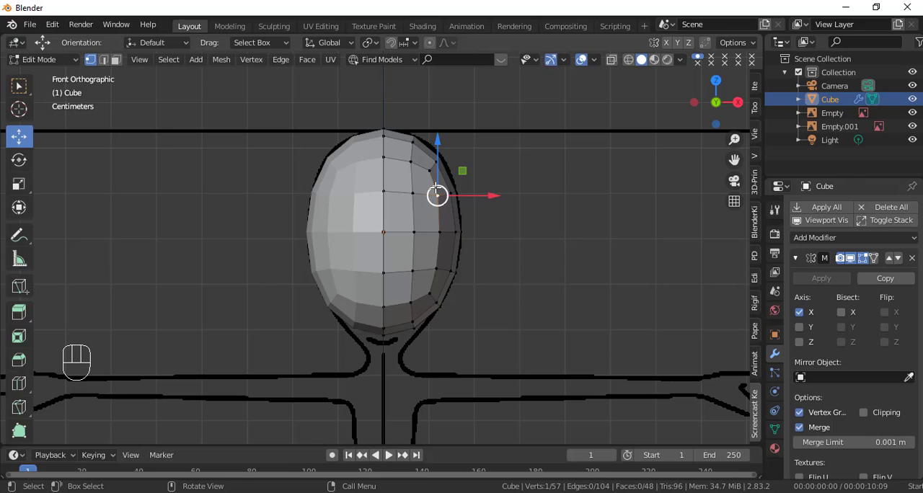
{"action": "left_click_drag", "start_coordinate": [476, 195], "coordinate": [513, 195]}
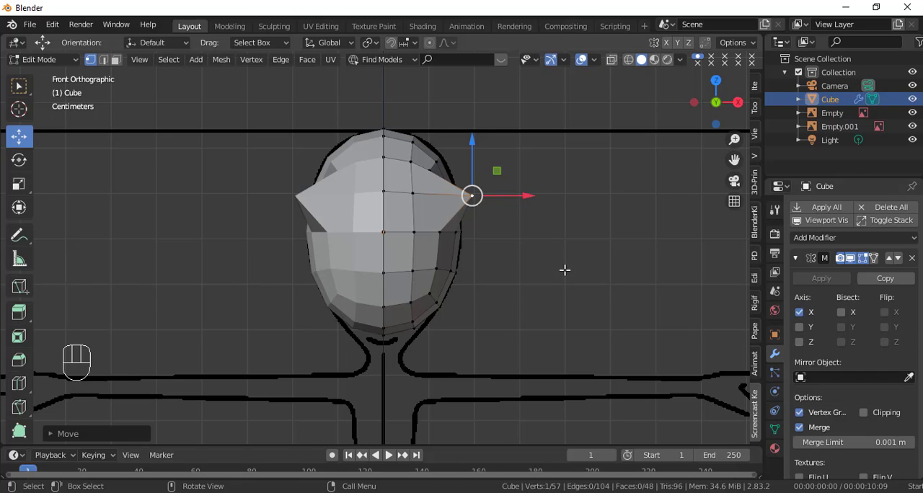
{"action": "key", "text": "ctrl+z"}
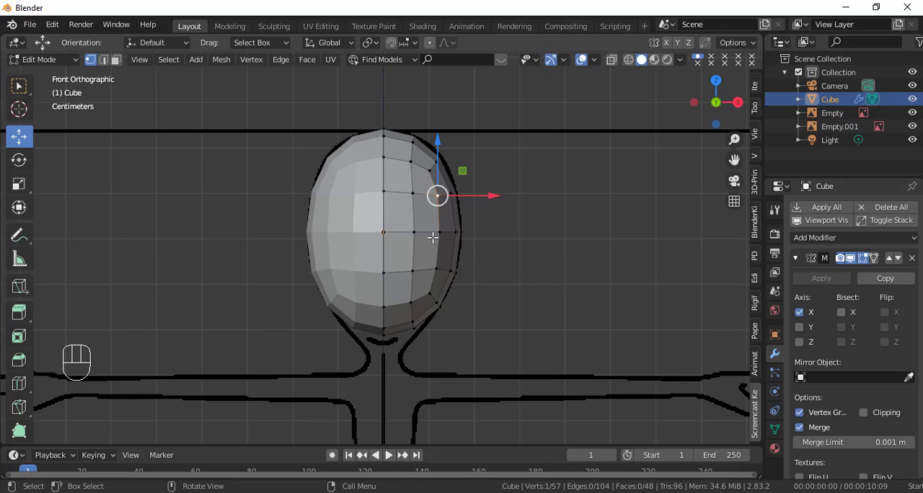
Step: Try moving an upper vertex on the centre seam along X without clipping, and undo the move
{"action": "left_click", "coordinate": [384, 192]}
{"action": "key", "text": "g"}
{"action": "key", "text": "x"}
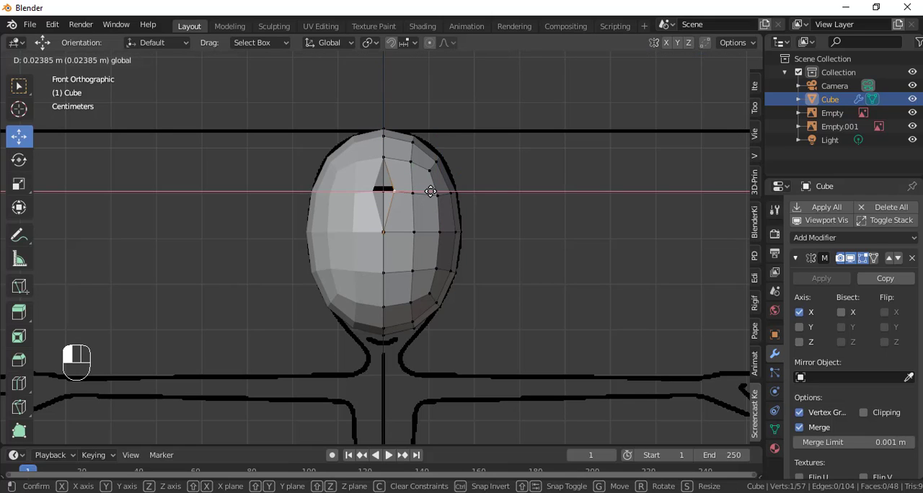
{"action": "left_click", "coordinate": [434, 191]}
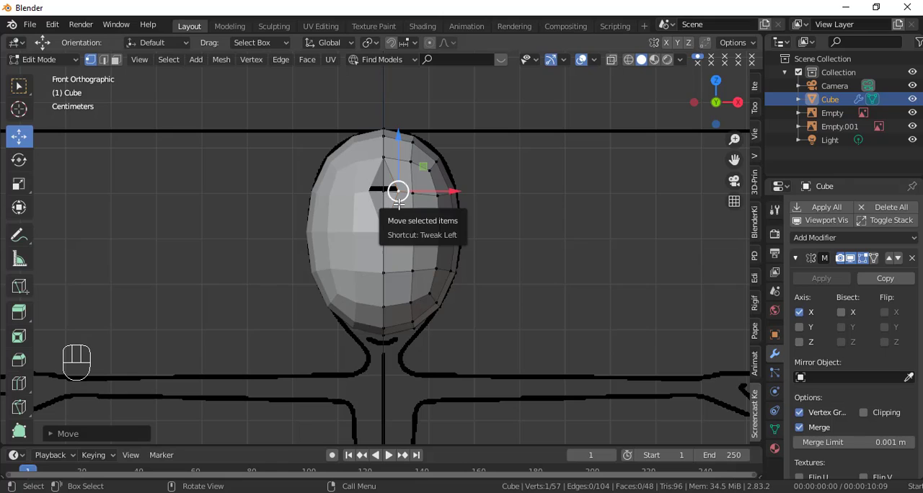
{"action": "key", "text": "ctrl"}
{"action": "key", "text": "ctrl+z"}
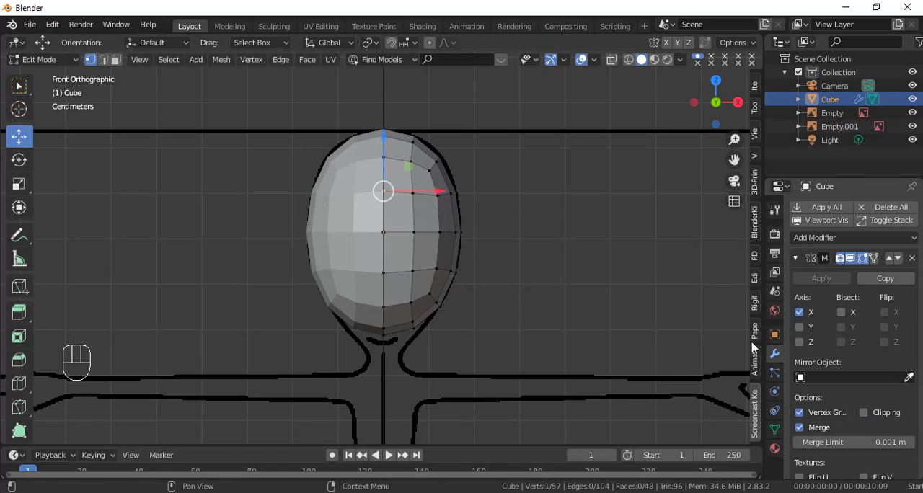
Step: Enable Clipping on the Mirror modifier and test it by moving the centre seam vertex along X and up along Z
{"action": "left_click", "coordinate": [863, 412]}
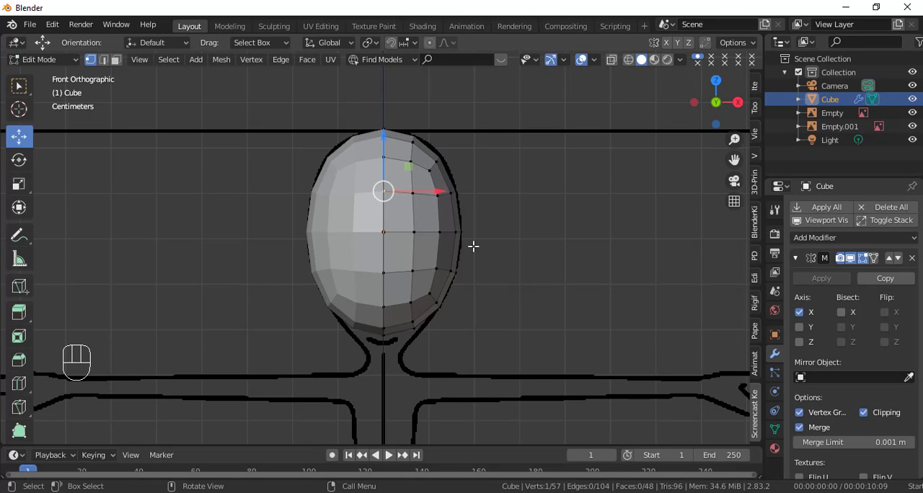
{"action": "left_click_drag", "start_coordinate": [427, 194], "coordinate": [189, 192]}
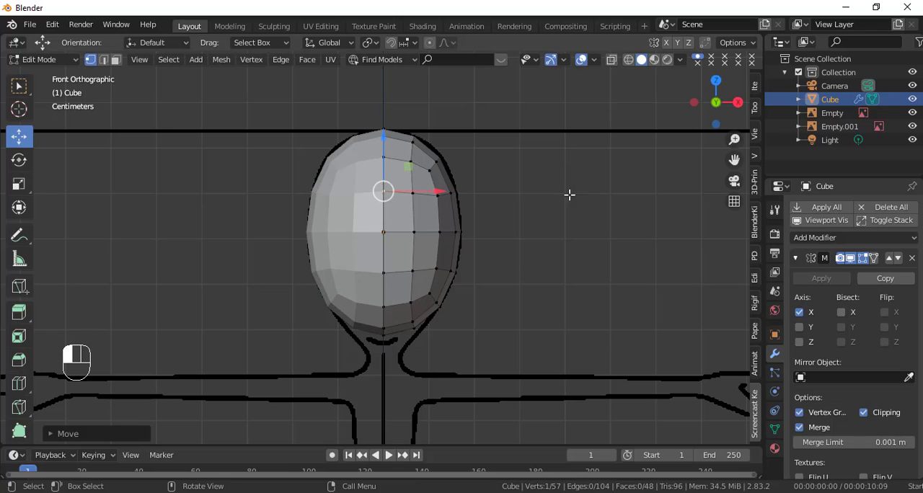
{"action": "left_click_drag", "start_coordinate": [384, 139], "coordinate": [384, 158]}
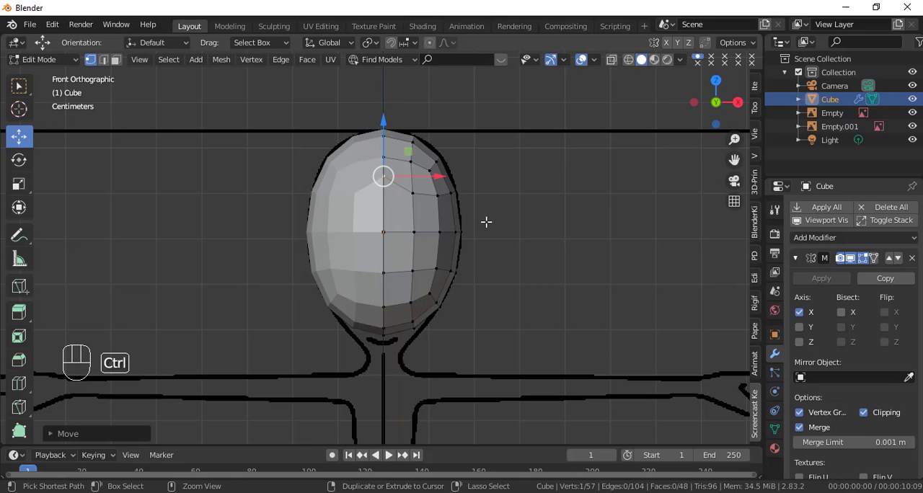
Step: Undo the last centre seam vertex move and enable the Mirror modifier's On Cage display for the head mesh
{"action": "key", "text": "ctrl+z"}
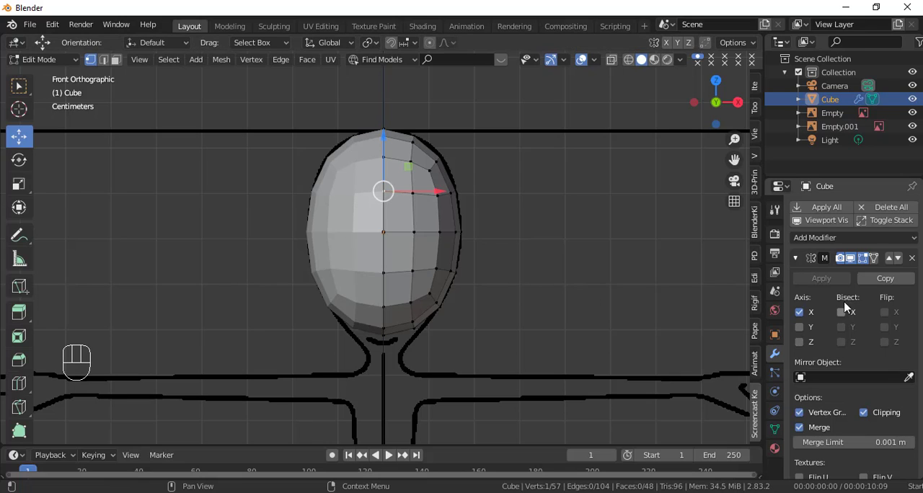
{"action": "left_click", "coordinate": [875, 261]}
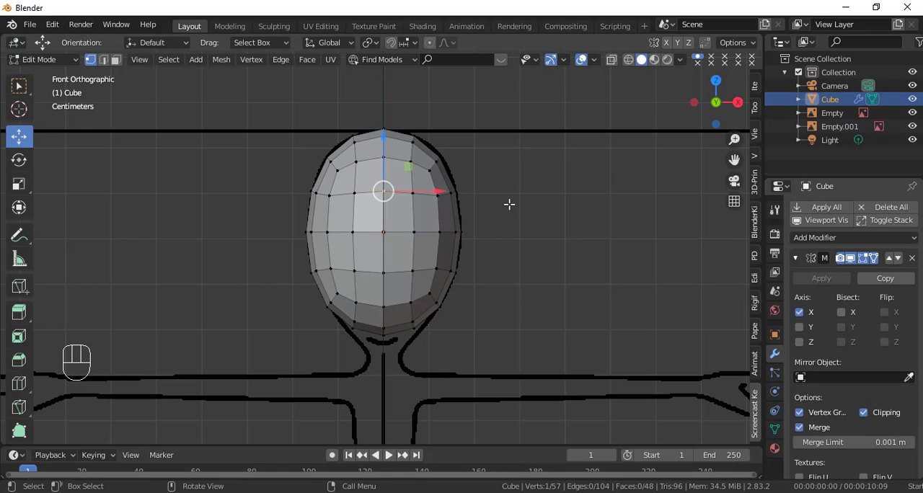
{"action": "scroll", "coordinate": [509, 205], "scroll_direction": "up", "scroll_amount": 1}
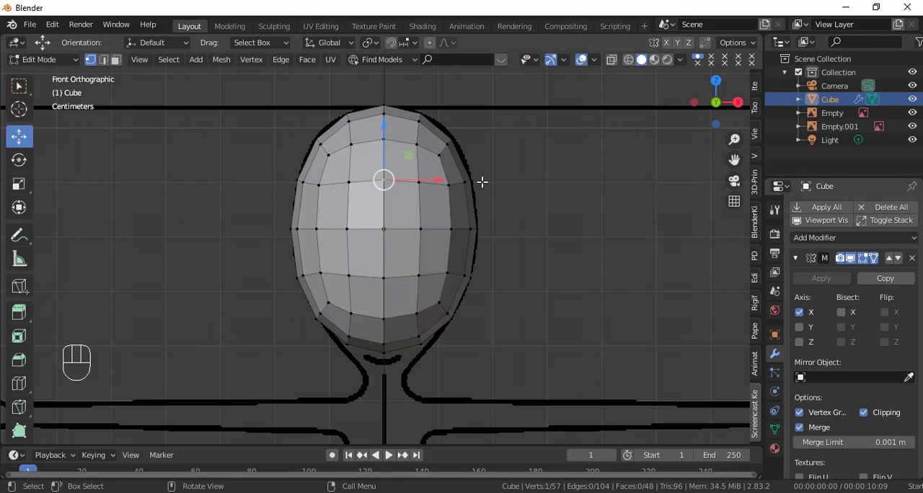
{"action": "scroll", "coordinate": [488, 199], "scroll_direction": "down", "scroll_amount": 1}
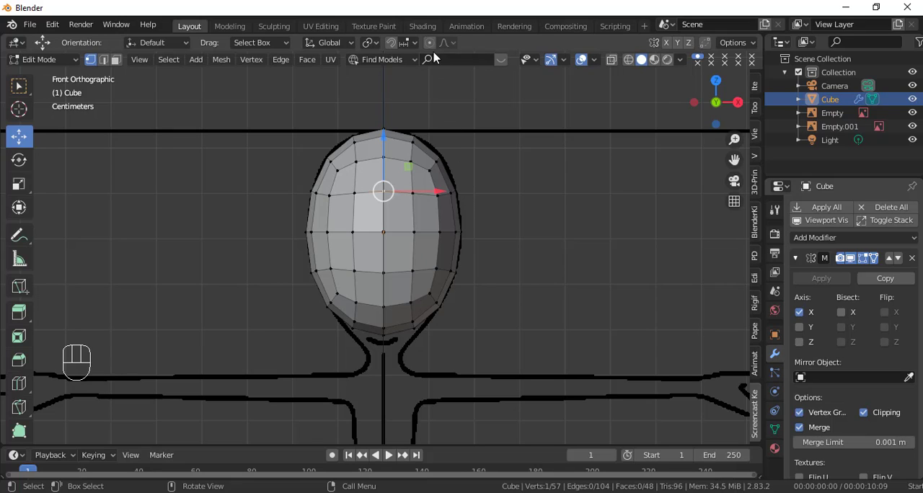
Step: Try pulling the outer upper vertex on the head's +X side far outward along X, and undo the move
{"action": "left_click", "coordinate": [457, 190]}
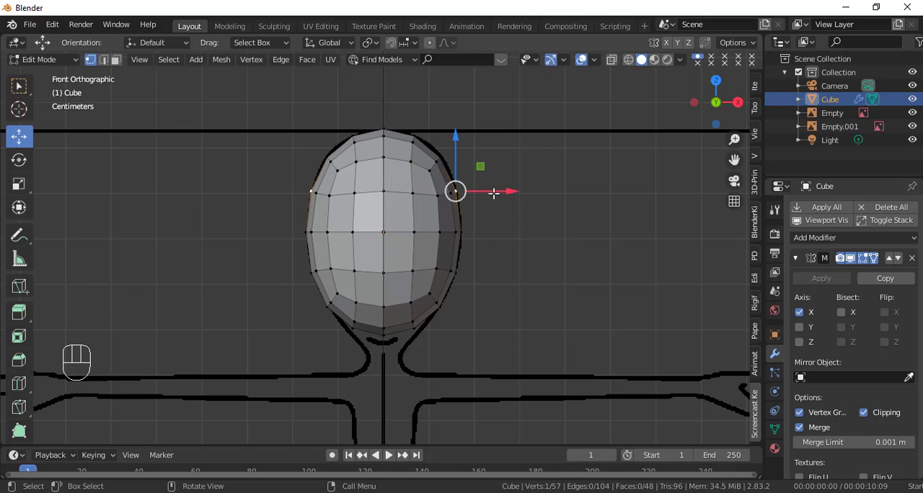
{"action": "left_click_drag", "start_coordinate": [493, 192], "coordinate": [578, 188]}
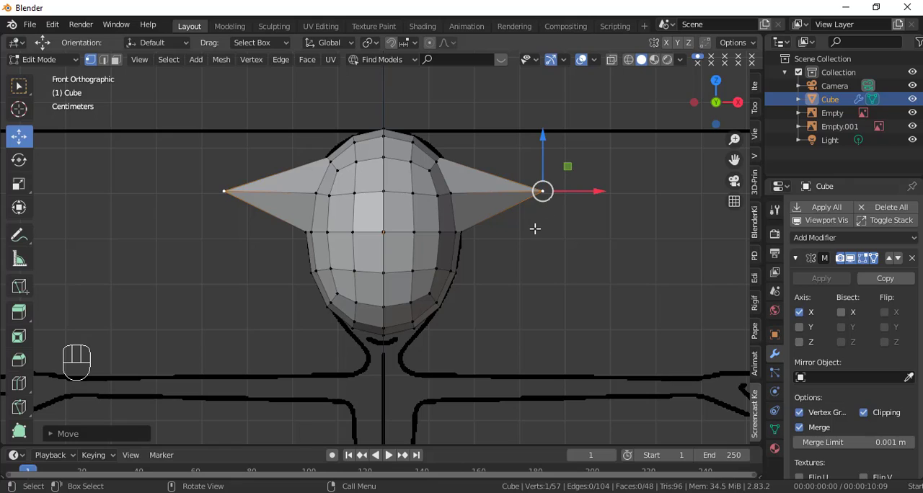
{"action": "key", "text": "ctrl+z"}
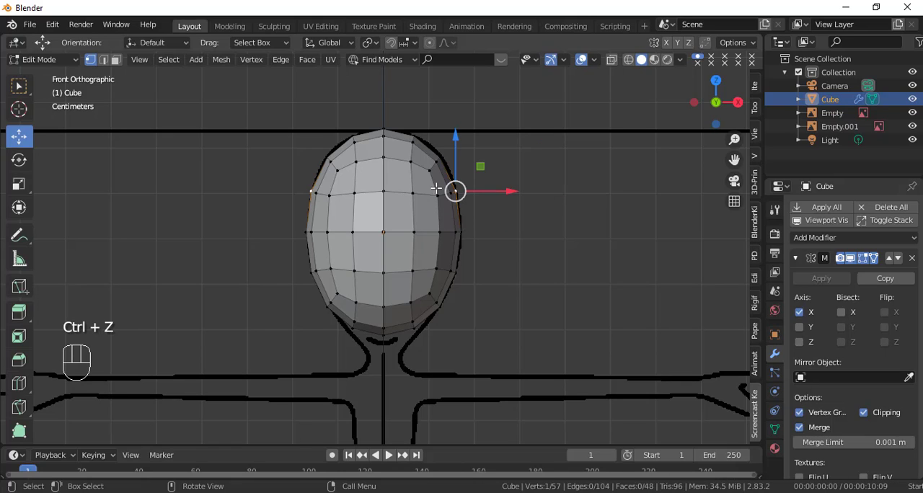
Step: Turn on Proportional Editing and test it with a small X move of the selected side vertex, undoing that move
{"action": "left_click", "coordinate": [429, 45]}
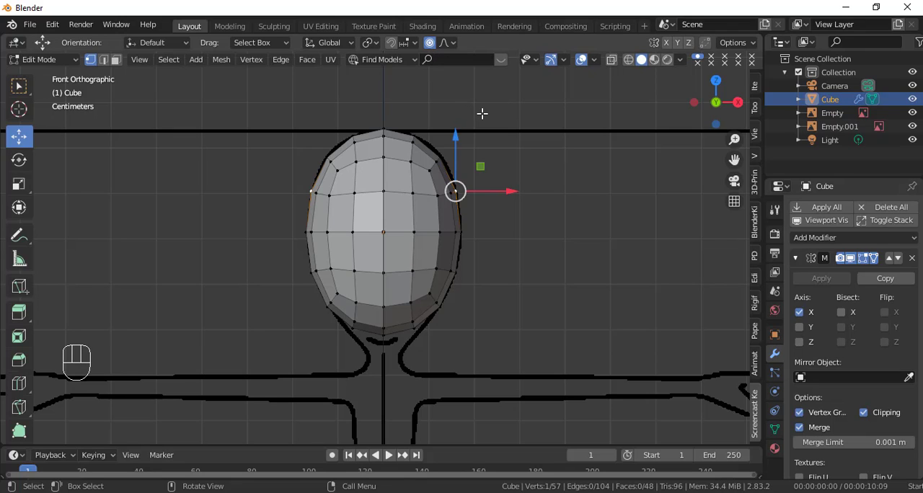
{"action": "key", "text": "o"}
{"action": "key", "text": "o"}
{"action": "scroll", "coordinate": [498, 195], "scroll_direction": "down", "scroll_amount": 3}
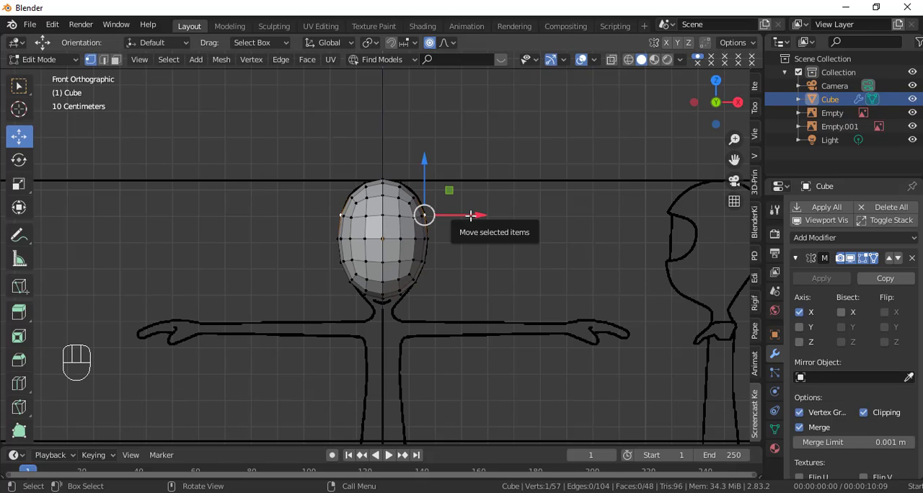
{"action": "left_click_drag", "start_coordinate": [470, 215], "coordinate": [475, 219]}
{"action": "key", "text": "ctrl+z"}
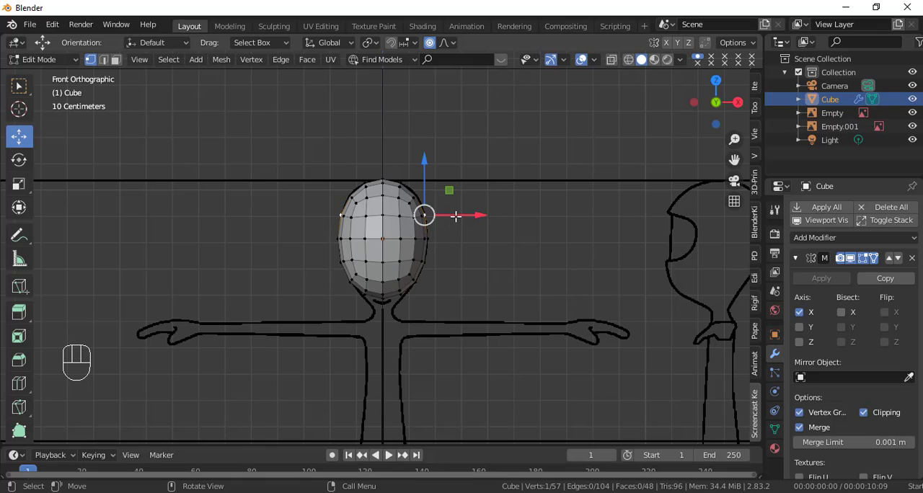
Step: Reduce the proportional editing radius while moving the upper side vertex slightly inward along X
{"action": "left_click", "coordinate": [455, 216]}
{"action": "mouse_move", "coordinate": [456, 215]}
{"action": "left_mouse_down"}
{"action": "mouse_move", "coordinate": [465, 215]}
{"action": "mouse_move", "coordinate": [429, 207]}
{"action": "mouse_move", "coordinate": [458, 217]}
{"action": "left_mouse_up"}
{"action": "scroll", "coordinate": [457, 208], "scroll_direction": "up", "scroll_amount": 2}
{"action": "scroll", "coordinate": [443, 206], "scroll_direction": "up", "scroll_amount": 5}
{"action": "scroll", "coordinate": [455, 208], "scroll_direction": "down", "scroll_amount": 1}
{"action": "scroll", "coordinate": [458, 216], "scroll_direction": "up", "scroll_amount": 3}
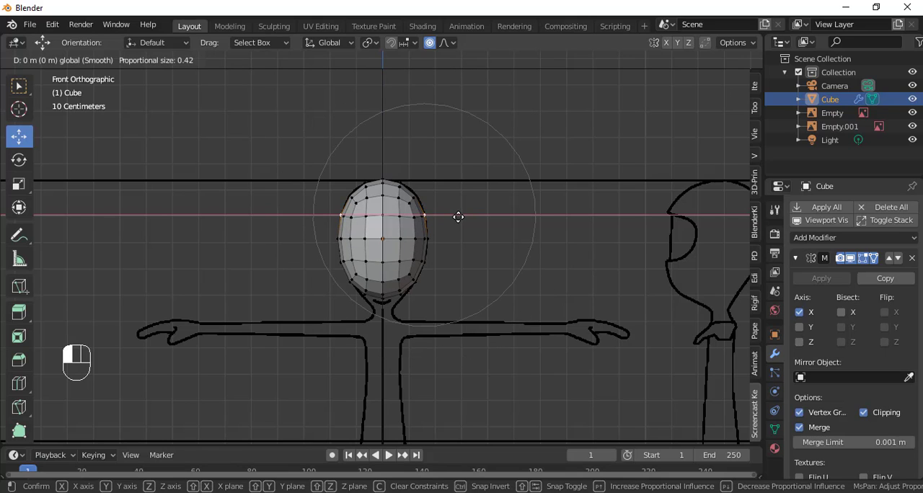
{"action": "mouse_move", "coordinate": [458, 216]}
{"action": "left_mouse_down"}
{"action": "mouse_move", "coordinate": [482, 223]}
{"action": "mouse_move", "coordinate": [451, 214]}
{"action": "mouse_move", "coordinate": [488, 214]}
{"action": "mouse_move", "coordinate": [463, 217]}
{"action": "left_mouse_up"}
{"action": "scroll", "coordinate": [454, 216], "scroll_direction": "up", "scroll_amount": 9}
{"action": "scroll", "coordinate": [458, 215], "scroll_direction": "up", "scroll_amount": 13}
{"action": "scroll", "coordinate": [456, 215], "scroll_direction": "up", "scroll_amount": 2}
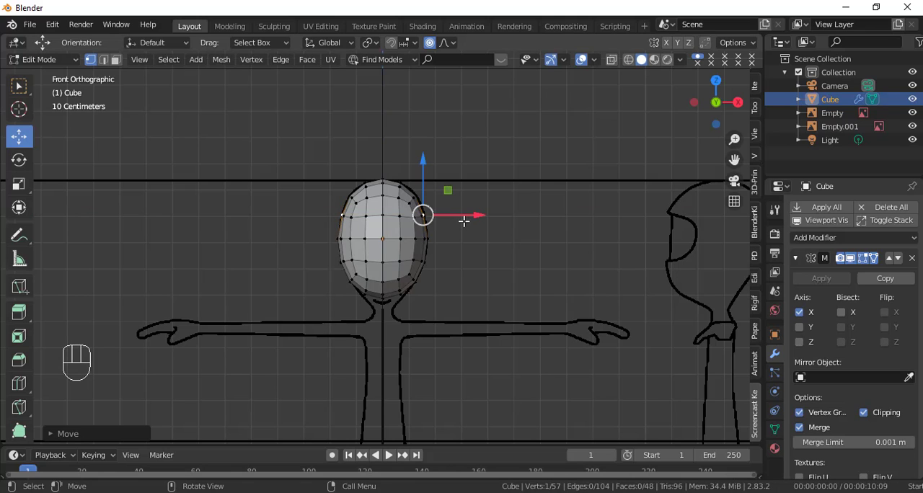
{"action": "scroll", "coordinate": [467, 222], "scroll_direction": "up", "scroll_amount": 5}
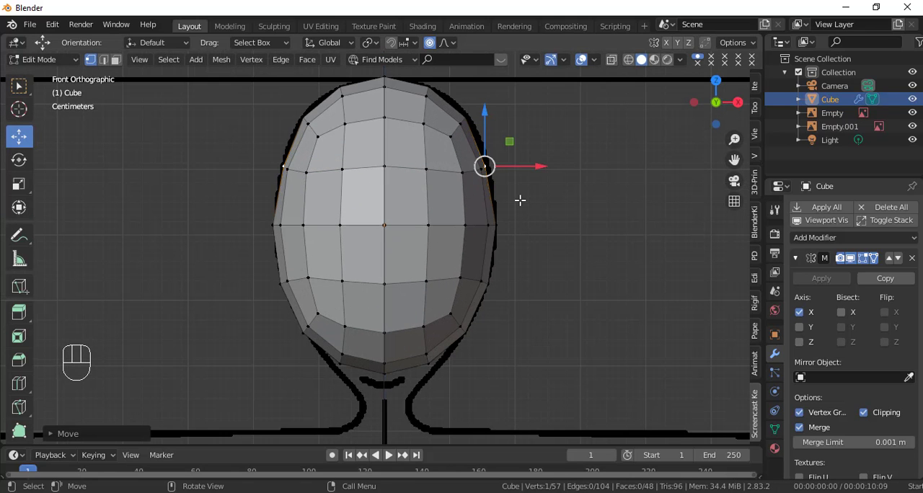
Step: Pull the same side vertex outward along X with a larger proportional radius so the neighbouring head vertices follow
{"action": "scroll", "coordinate": [519, 200], "scroll_direction": "down", "scroll_amount": 4}
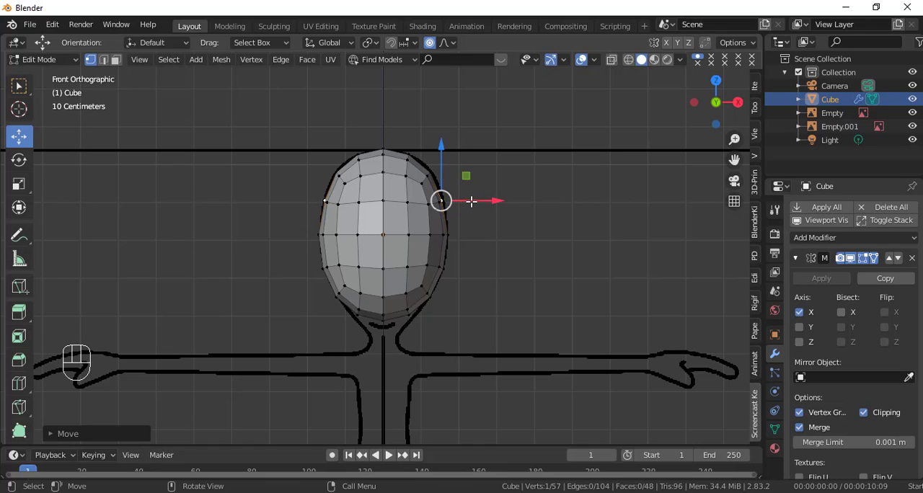
{"action": "mouse_move", "coordinate": [438, 202]}
{"action": "left_mouse_down"}
{"action": "mouse_move", "coordinate": [474, 203]}
{"action": "mouse_move", "coordinate": [472, 217]}
{"action": "left_mouse_up"}
{"action": "scroll", "coordinate": [469, 202], "scroll_direction": "down", "scroll_amount": 1}
{"action": "scroll", "coordinate": [474, 210], "scroll_direction": "down", "scroll_amount": 2}
{"action": "scroll", "coordinate": [474, 210], "scroll_direction": "down", "scroll_amount": 16}
{"action": "scroll", "coordinate": [475, 214], "scroll_direction": "down", "scroll_amount": 1}
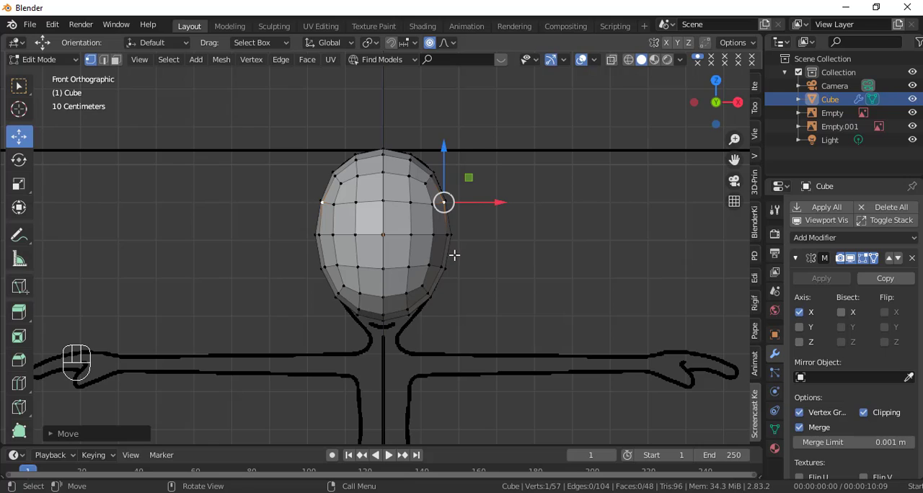
Step: Switch to wireframe shading and move the outermost mid-height side vertex inward along X onto the front reference outline
{"action": "scroll", "coordinate": [454, 254], "scroll_direction": "up", "scroll_amount": 2}
{"action": "key", "text": "shift+z"}
{"action": "scroll", "coordinate": [488, 257], "scroll_direction": "up", "scroll_amount": 1}
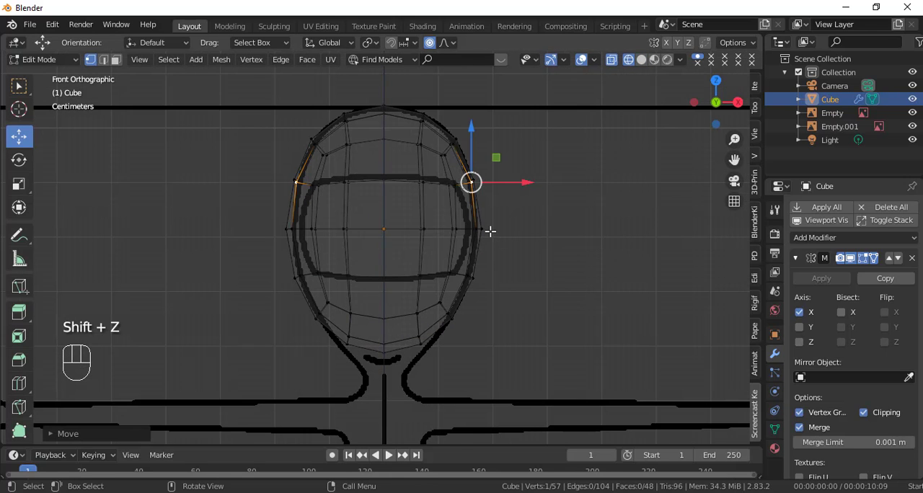
{"action": "left_click", "coordinate": [490, 231]}
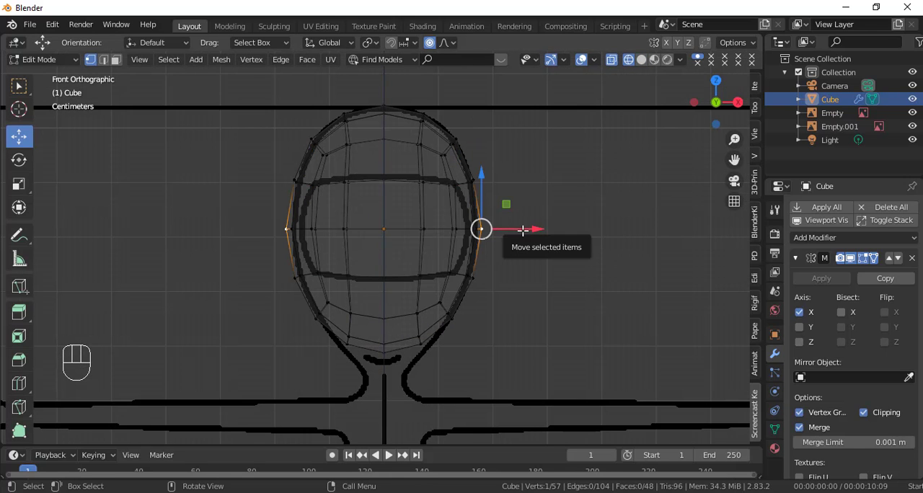
{"action": "left_click_drag", "start_coordinate": [522, 230], "coordinate": [513, 233]}
{"action": "scroll", "coordinate": [513, 233], "scroll_direction": "up", "scroll_amount": 4}
{"action": "scroll", "coordinate": [513, 232], "scroll_direction": "up", "scroll_amount": 3}
{"action": "key", "text": "shift+z"}
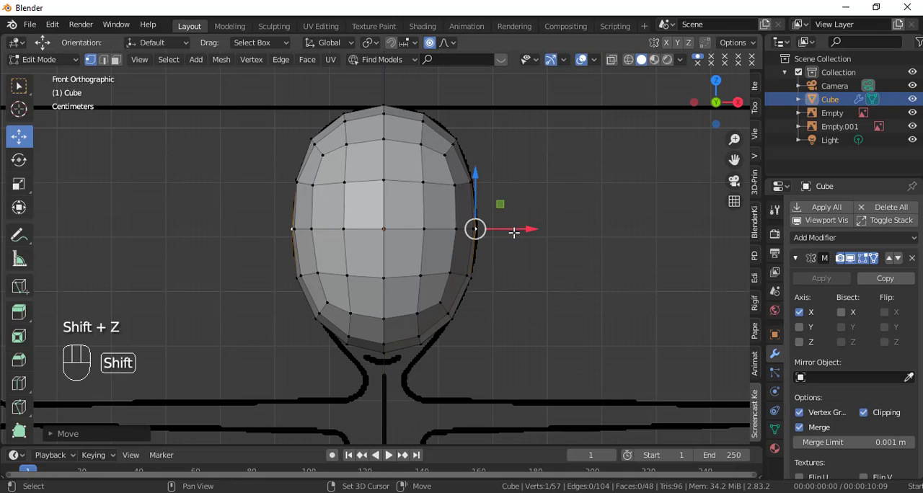
{"action": "key", "text": "shift+z"}
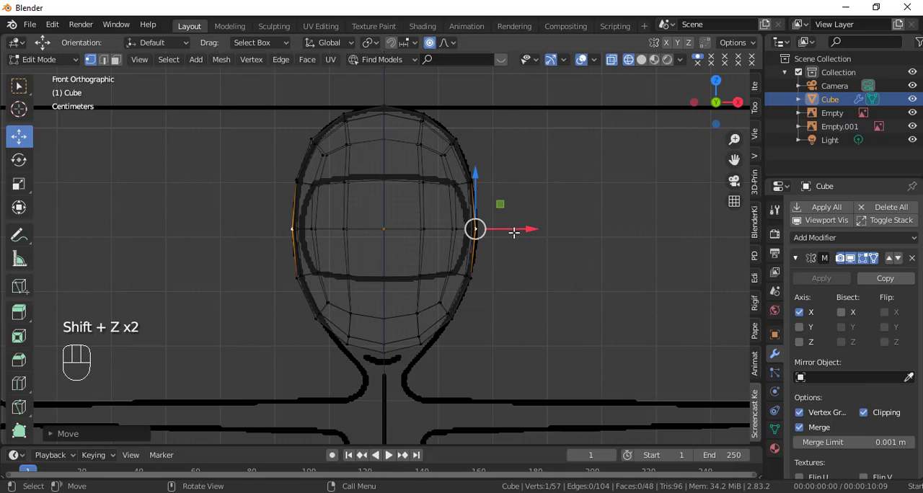
Step: In the right view, circle-select the vertices at the back of the head around mid-height and move them forward along Y to the reference outline
{"action": "key", "text": "KP_3"}
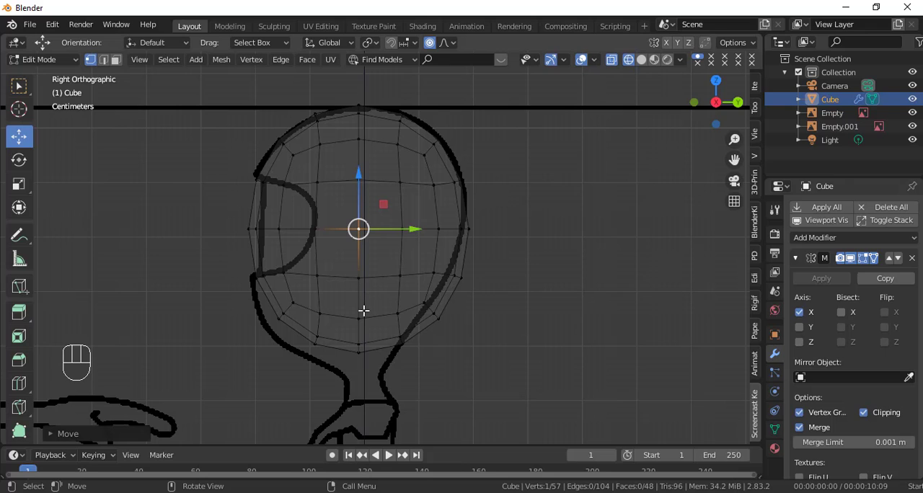
{"action": "middle_click_drag", "start_coordinate": [383, 322], "coordinate": [398, 284], "text": "shift"}
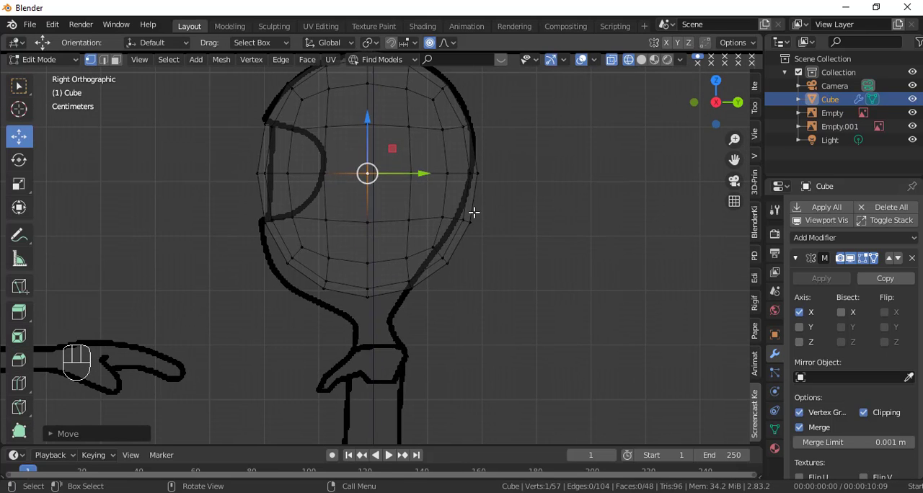
{"action": "left_click", "coordinate": [483, 176]}
{"action": "key", "text": "c"}
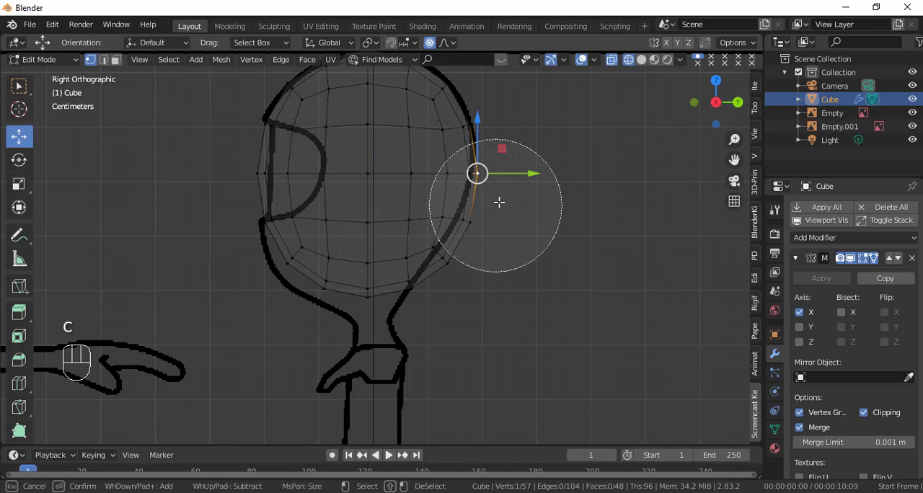
{"action": "scroll", "coordinate": [493, 202], "scroll_direction": "up", "scroll_amount": 3}
{"action": "left_click", "coordinate": [477, 197]}
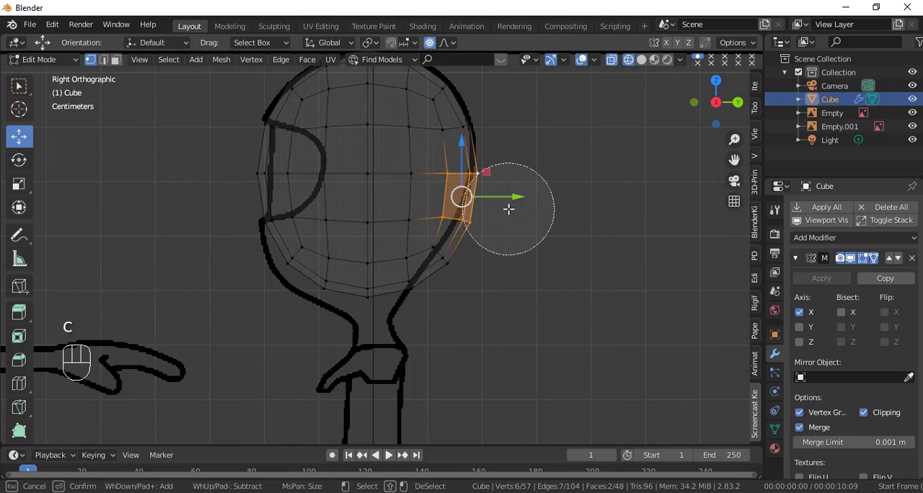
{"action": "right_click", "coordinate": [529, 242]}
{"action": "left_click_drag", "start_coordinate": [518, 197], "coordinate": [508, 199]}
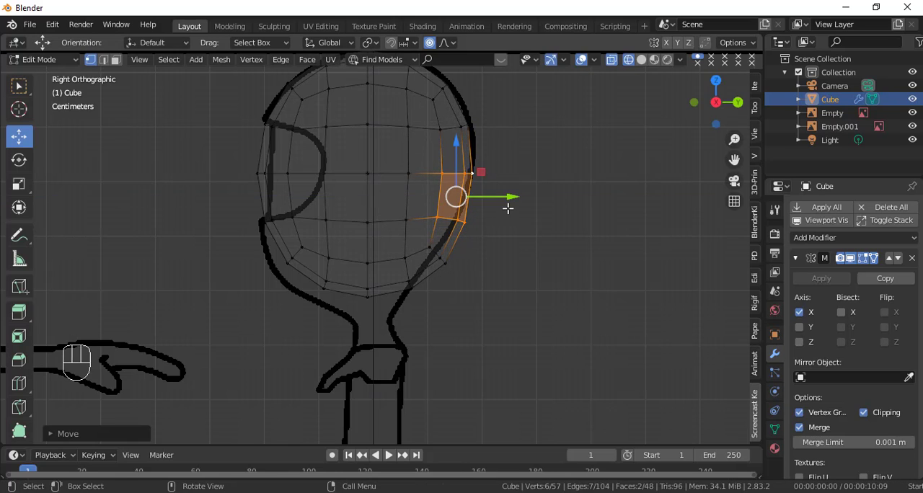
Step: Circle-select the lower back row of three head vertices and move it forward along Y onto the side reference outline
{"action": "left_click", "coordinate": [467, 239]}
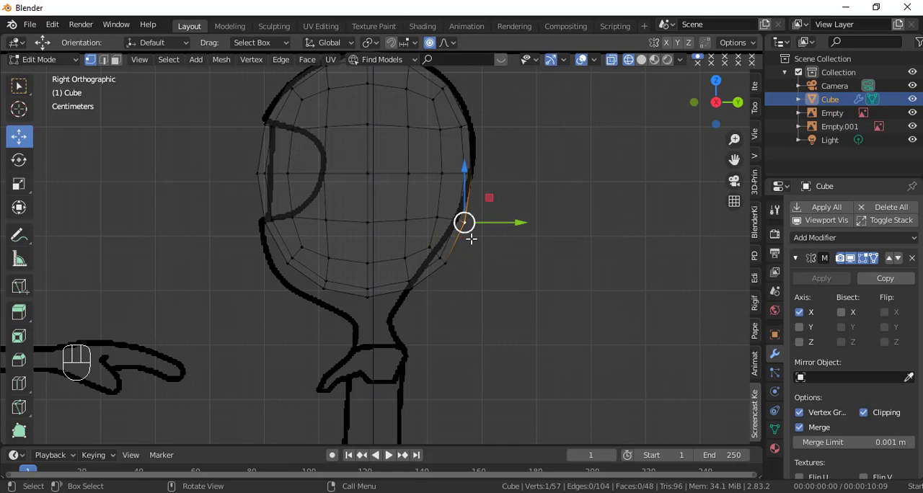
{"action": "key", "text": "c"}
{"action": "scroll", "coordinate": [464, 221], "scroll_direction": "up", "scroll_amount": 3}
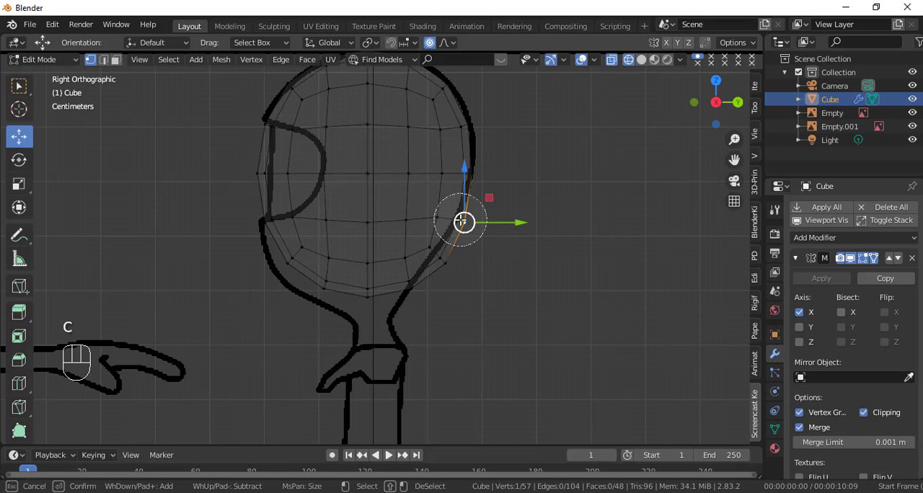
{"action": "left_click", "coordinate": [461, 220]}
{"action": "right_click", "coordinate": [499, 236]}
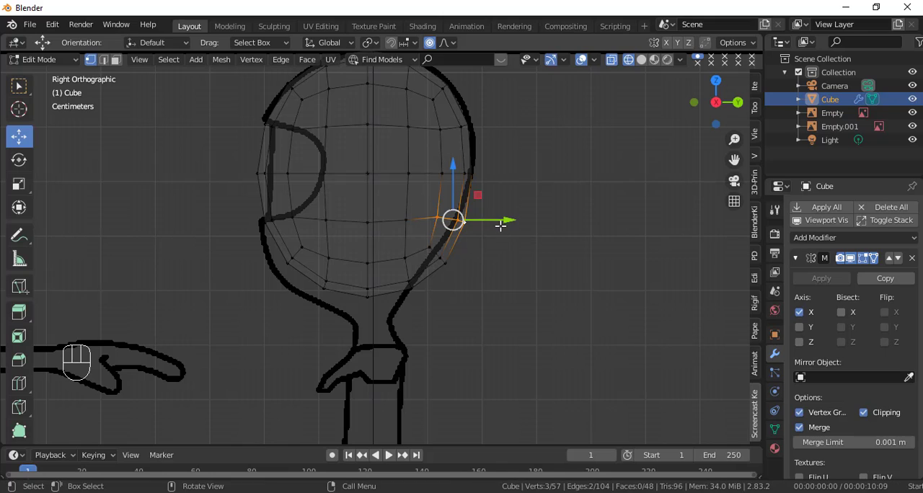
{"action": "left_click_drag", "start_coordinate": [498, 221], "coordinate": [486, 225]}
{"action": "scroll", "coordinate": [492, 221], "scroll_direction": "up", "scroll_amount": 7}
{"action": "scroll", "coordinate": [490, 220], "scroll_direction": "up", "scroll_amount": 2}
Step: Circle-select only the bottom band of head vertices and move it down along Z with a proportional radius of about 0.22
{"action": "left_click", "coordinate": [444, 263]}
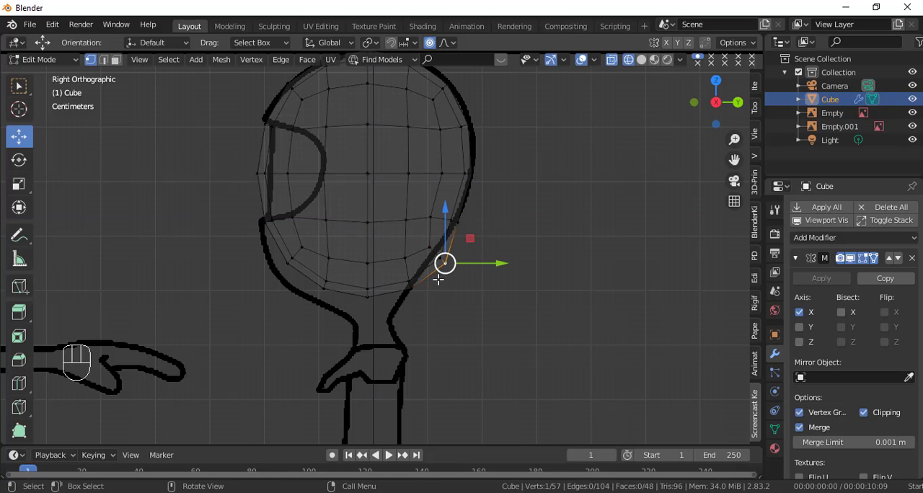
{"action": "key", "text": "c"}
{"action": "mouse_move", "coordinate": [443, 262]}
{"action": "left_mouse_down"}
{"action": "mouse_move", "coordinate": [313, 264]}
{"action": "mouse_move", "coordinate": [285, 238]}
{"action": "mouse_move", "coordinate": [304, 252]}
{"action": "left_mouse_up"}
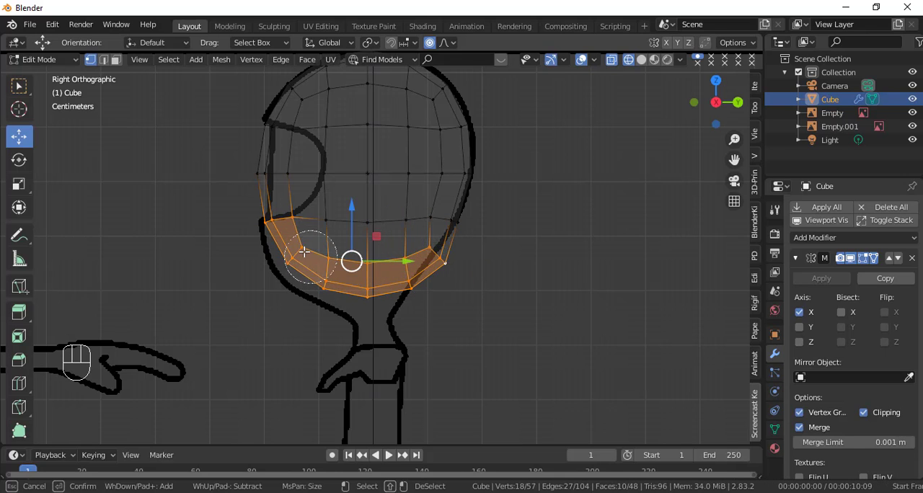
{"action": "middle_click", "coordinate": [282, 210]}
{"action": "key", "text": "Escape"}
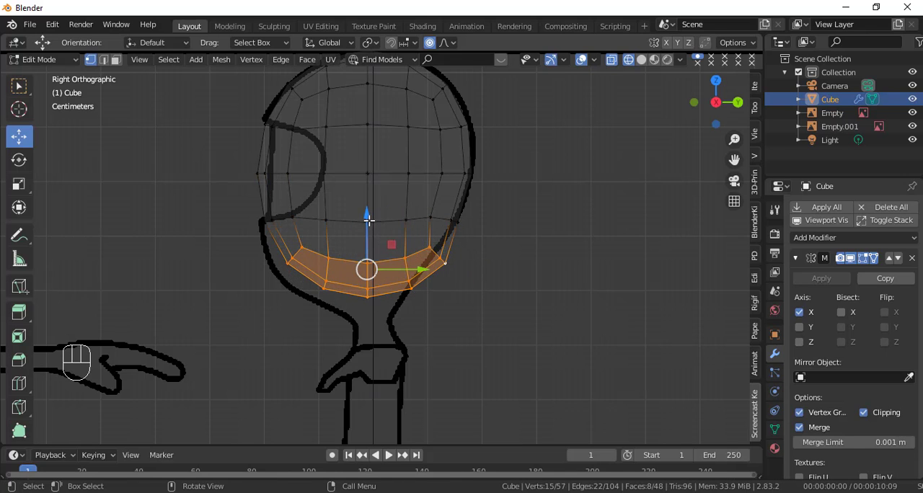
{"action": "key", "text": "g"}
{"action": "scroll", "coordinate": [345, 216], "scroll_direction": "down", "scroll_amount": 7}
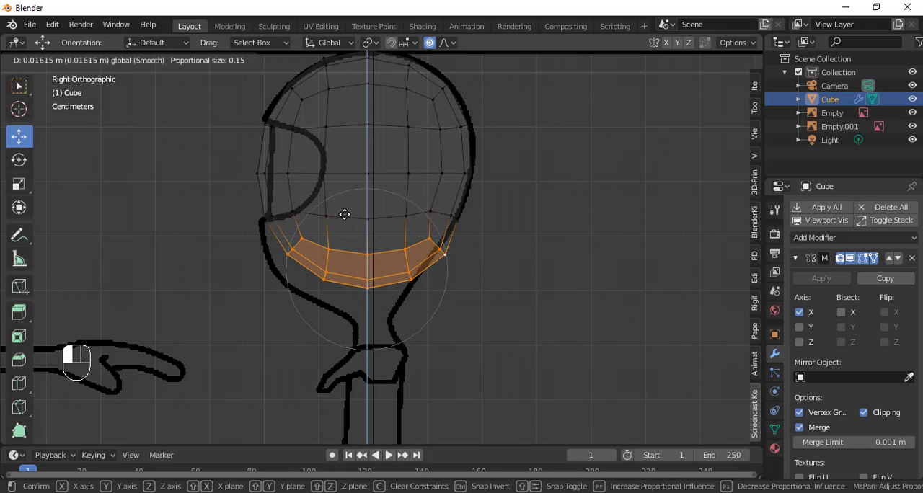
{"action": "scroll", "coordinate": [339, 218], "scroll_direction": "down", "scroll_amount": 2}
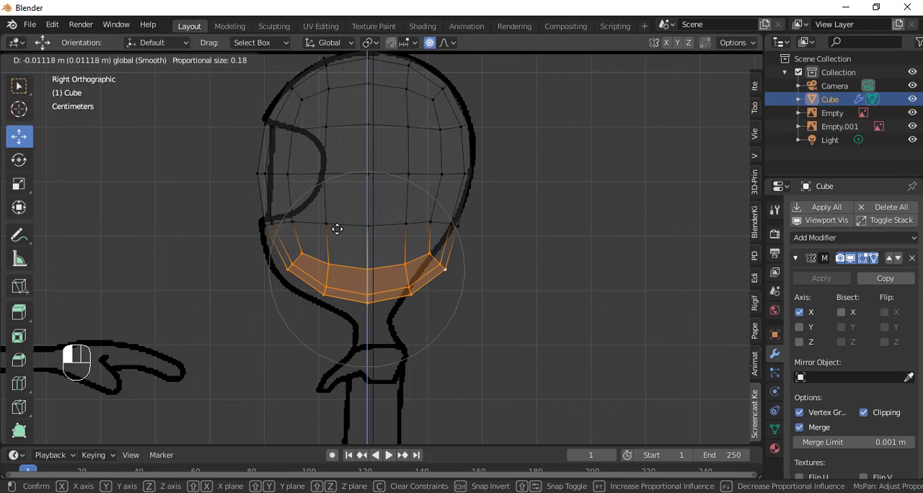
{"action": "scroll", "coordinate": [337, 229], "scroll_direction": "down", "scroll_amount": 2}
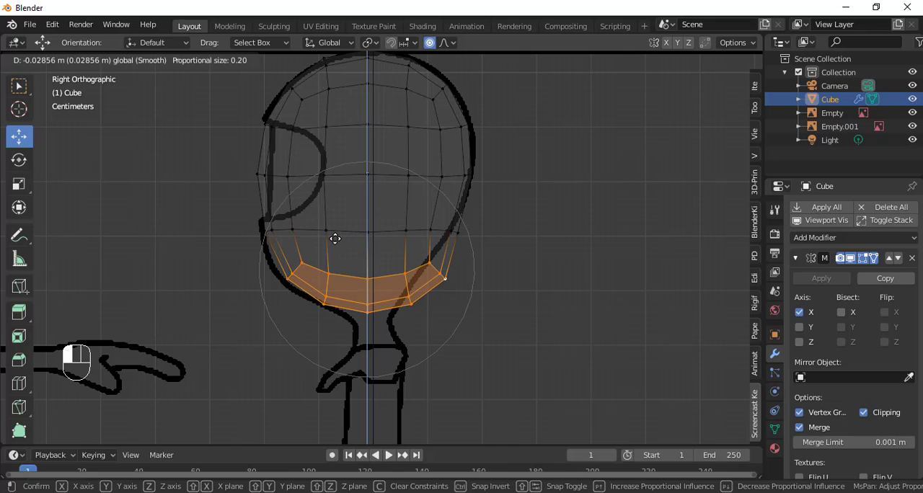
{"action": "scroll", "coordinate": [335, 239], "scroll_direction": "down", "scroll_amount": 1}
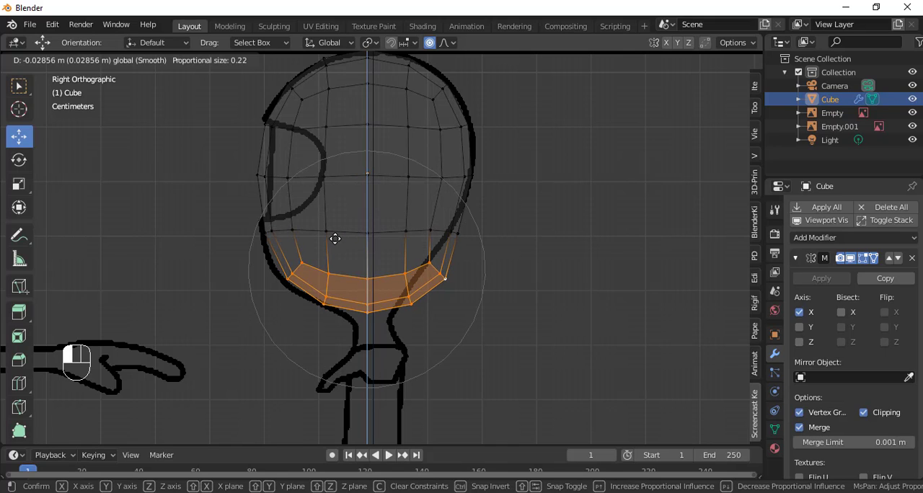
{"action": "left_click", "coordinate": [331, 244]}
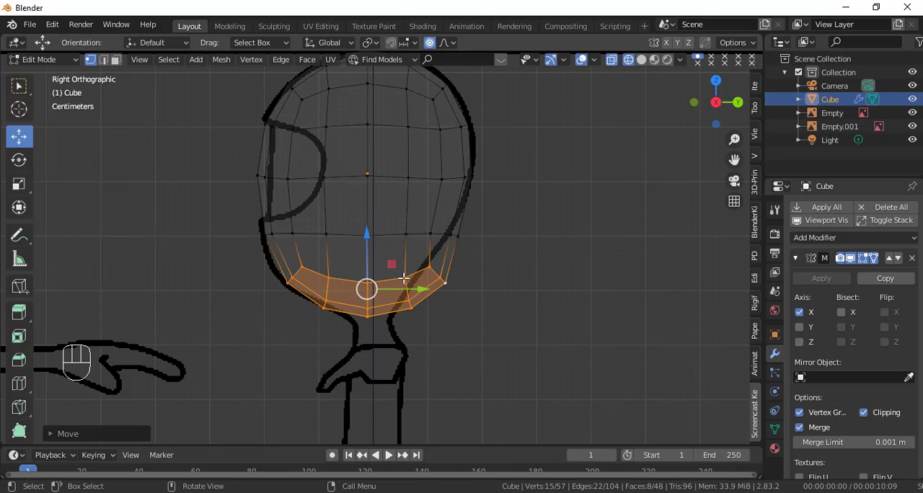
Step: Move the bottom vertex band forward along Y, and shift its circle-selected back vertices further forward onto the side outline with a smaller proportional radius
{"action": "left_click_drag", "start_coordinate": [410, 288], "coordinate": [404, 285]}
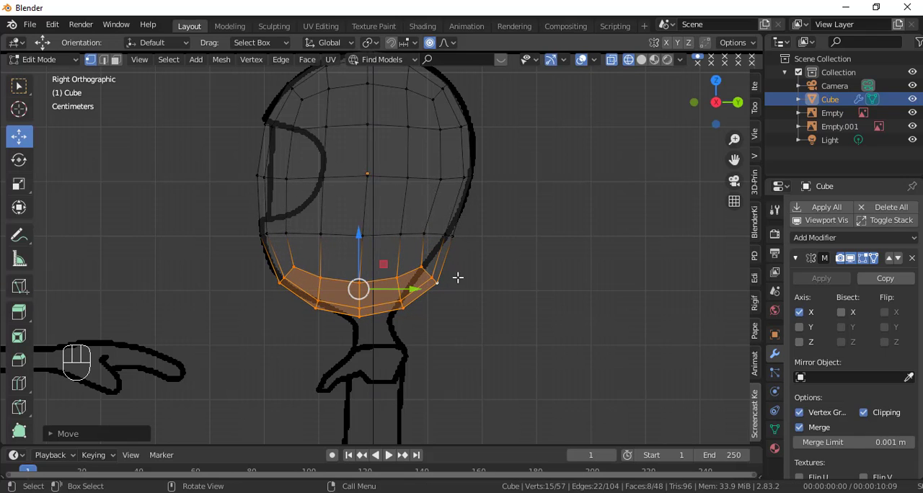
{"action": "left_click", "coordinate": [436, 283]}
{"action": "key", "text": "c"}
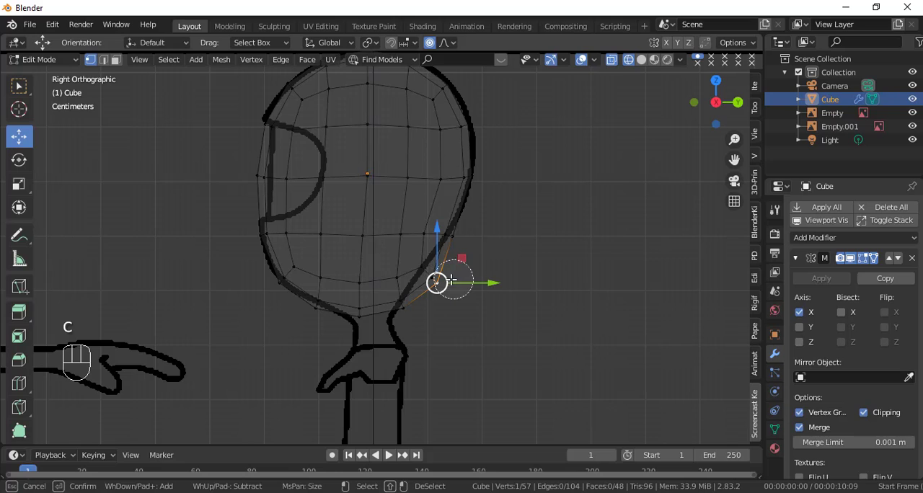
{"action": "mouse_move", "coordinate": [435, 280]}
{"action": "left_mouse_down"}
{"action": "mouse_move", "coordinate": [429, 274]}
{"action": "mouse_move", "coordinate": [404, 300]}
{"action": "left_mouse_up"}
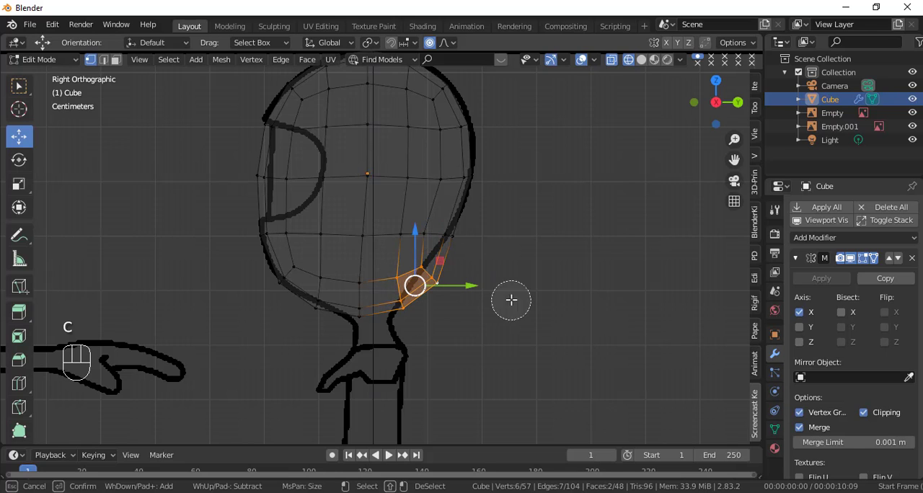
{"action": "right_click", "coordinate": [511, 299]}
{"action": "left_click_drag", "start_coordinate": [472, 285], "coordinate": [447, 288]}
{"action": "scroll", "coordinate": [459, 285], "scroll_direction": "up", "scroll_amount": 8}
{"action": "scroll", "coordinate": [455, 285], "scroll_direction": "up", "scroll_amount": 5}
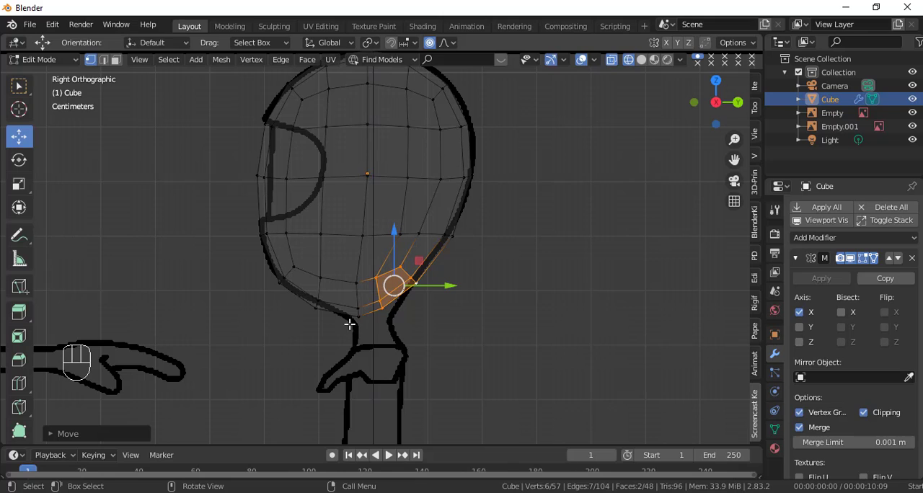
Step: Circle-select the lower front pair of vertices beneath the jaw and move it up along Z onto the side reference outline
{"action": "left_click", "coordinate": [316, 309]}
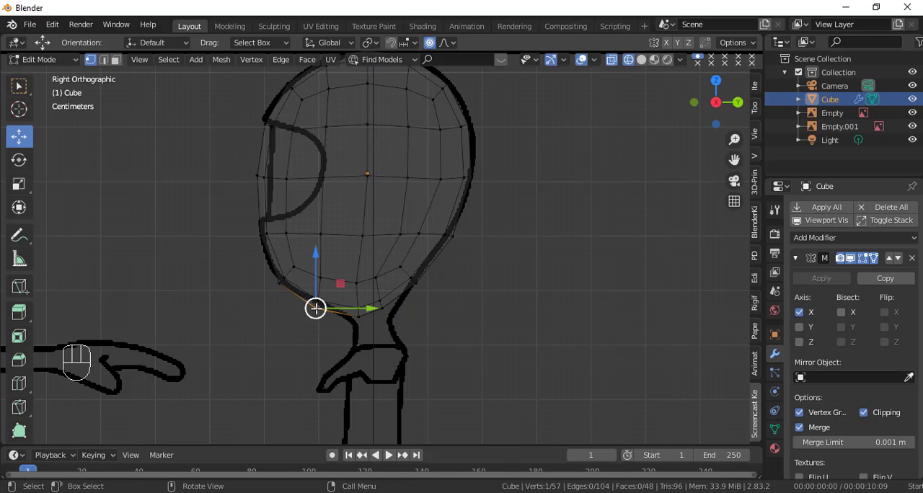
{"action": "key", "text": "c"}
{"action": "left_click", "coordinate": [316, 314]}
{"action": "right_click", "coordinate": [316, 312]}
{"action": "mouse_move", "coordinate": [318, 290]}
{"action": "left_mouse_down"}
{"action": "mouse_move", "coordinate": [319, 280]}
{"action": "mouse_move", "coordinate": [326, 285]}
{"action": "left_mouse_up"}
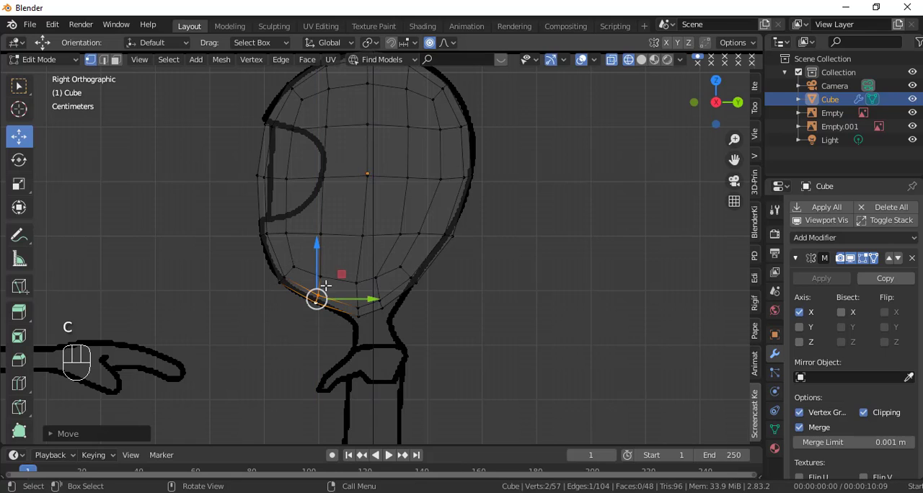
Step: Shift the inner vertices in the lower back half of the head along Y to even out the spacing between the vertical edge loops
{"action": "left_click", "coordinate": [400, 235]}
{"action": "left_click", "coordinate": [432, 234], "text": "shift"}
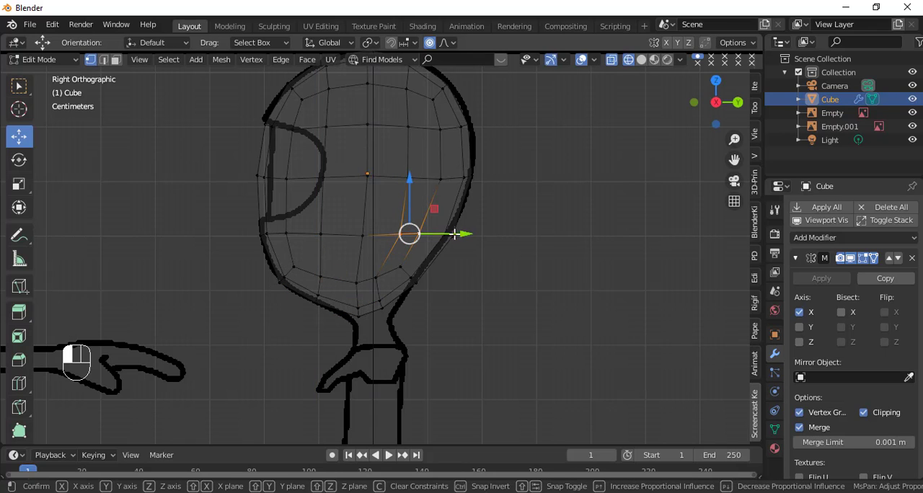
{"action": "left_click_drag", "start_coordinate": [445, 234], "coordinate": [441, 229]}
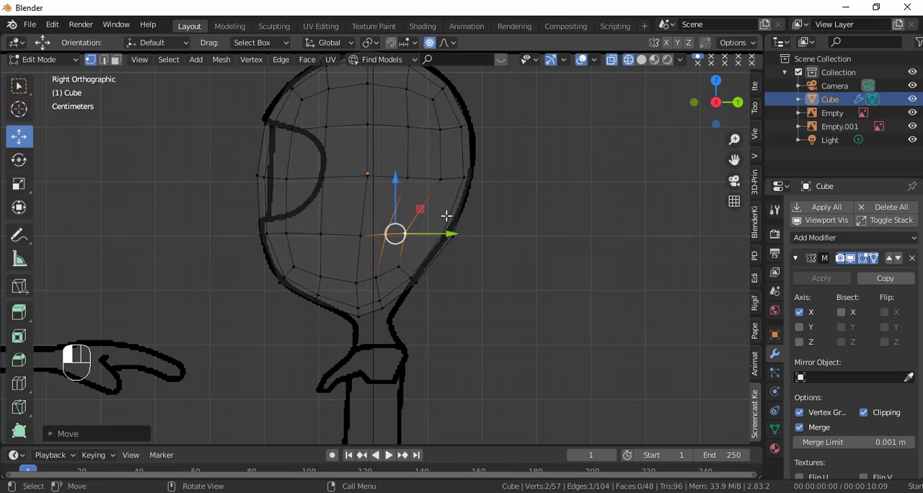
{"action": "left_click", "coordinate": [432, 179], "text": "shift"}
{"action": "left_click_drag", "start_coordinate": [455, 178], "coordinate": [449, 181]}
{"action": "left_click", "coordinate": [408, 234]}
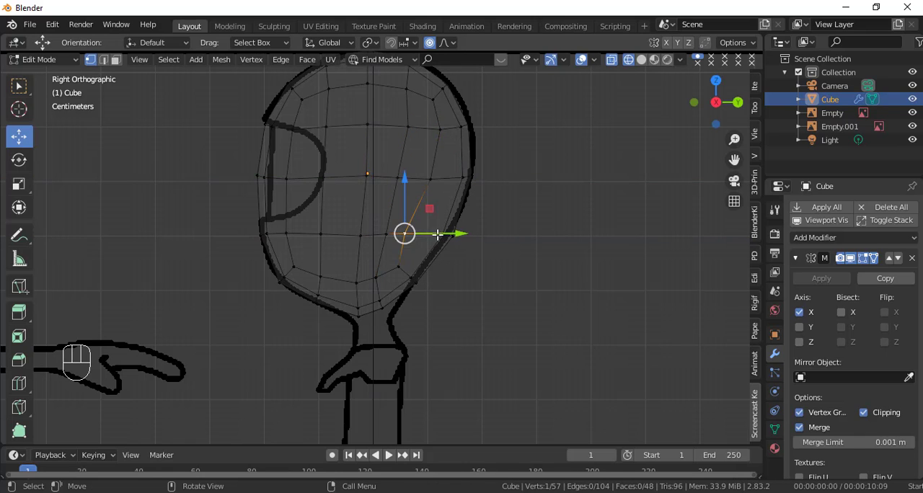
{"action": "left_click_drag", "start_coordinate": [433, 234], "coordinate": [445, 235]}
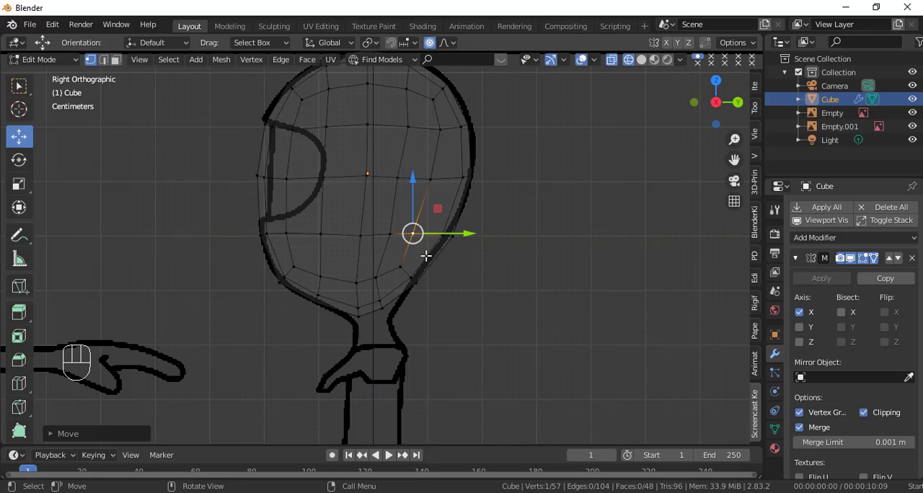
{"action": "left_click", "coordinate": [379, 278]}
{"action": "left_click_drag", "start_coordinate": [406, 271], "coordinate": [414, 277]}
Step: Move the lower back outline vertex forward along Y onto the side reference outline and check the shape in solid shading
{"action": "scroll", "coordinate": [425, 298], "scroll_direction": "up", "scroll_amount": 1}
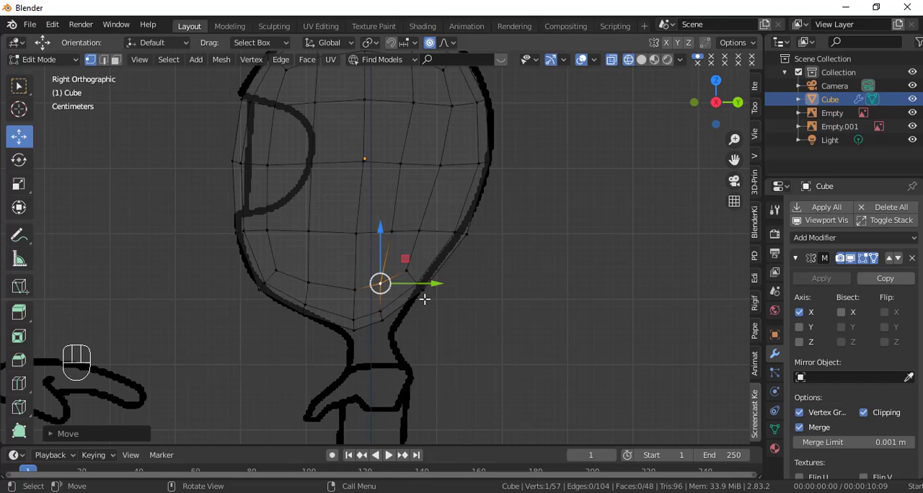
{"action": "left_click", "coordinate": [466, 239]}
{"action": "left_click_drag", "start_coordinate": [509, 233], "coordinate": [499, 232]}
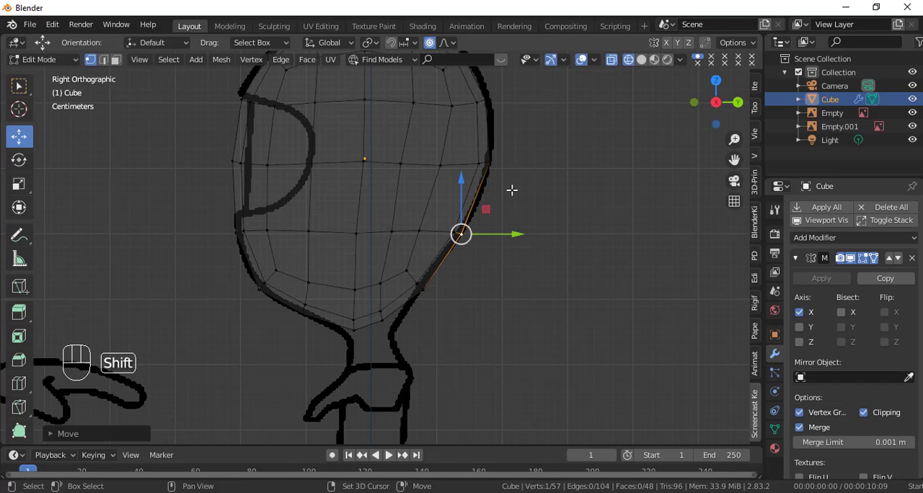
{"action": "middle_click_drag", "start_coordinate": [511, 189], "coordinate": [512, 291], "text": "shift"}
{"action": "key", "text": "shift+z"}
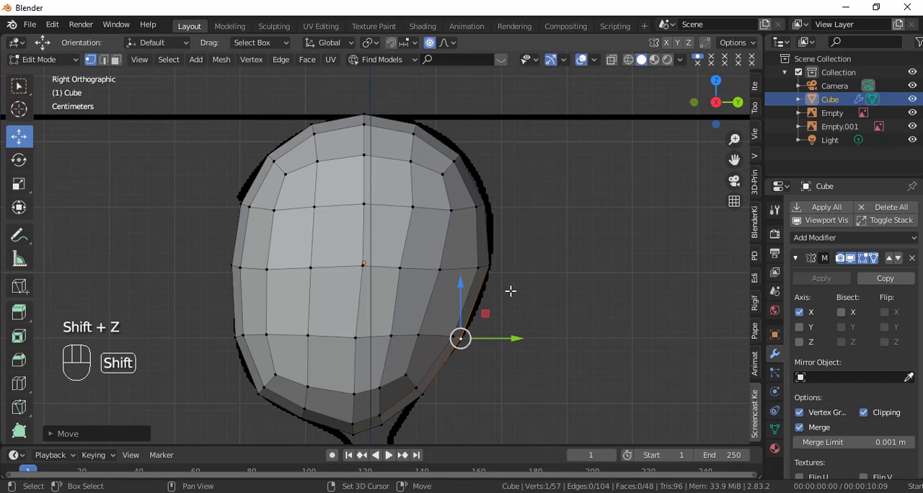
{"action": "key", "text": "shift+z"}
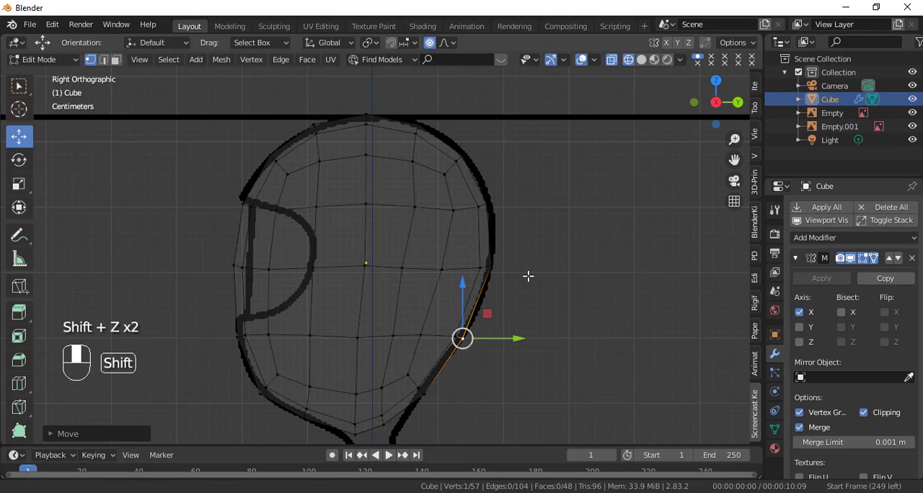
Step: Select the three lowest vertices of the head's central column and move them forward along Y to the front of the neck
{"action": "middle_click_drag", "start_coordinate": [529, 274], "coordinate": [539, 225], "text": "shift"}
{"action": "left_click", "coordinate": [380, 306]}
{"action": "left_click", "coordinate": [374, 334], "text": "shift"}
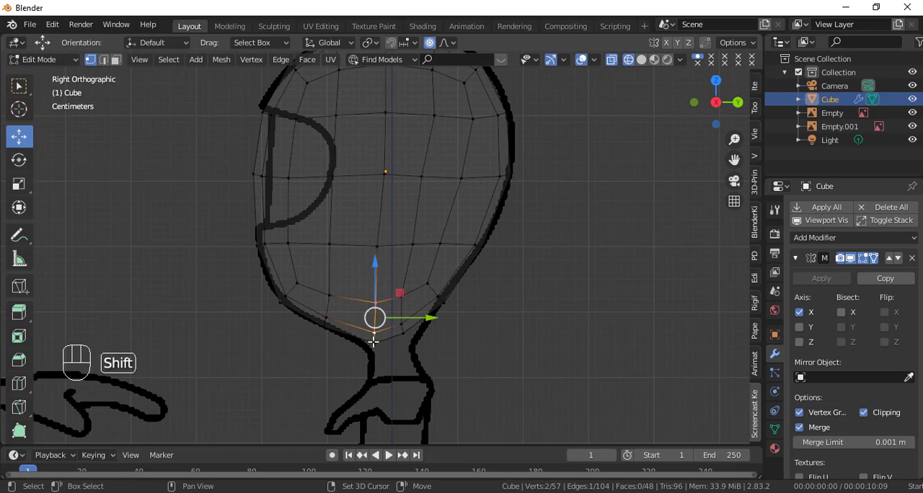
{"action": "left_click", "coordinate": [375, 342], "text": "shift"}
{"action": "left_click_drag", "start_coordinate": [420, 327], "coordinate": [404, 322]}
{"action": "scroll", "coordinate": [398, 326], "scroll_direction": "up", "scroll_amount": 4}
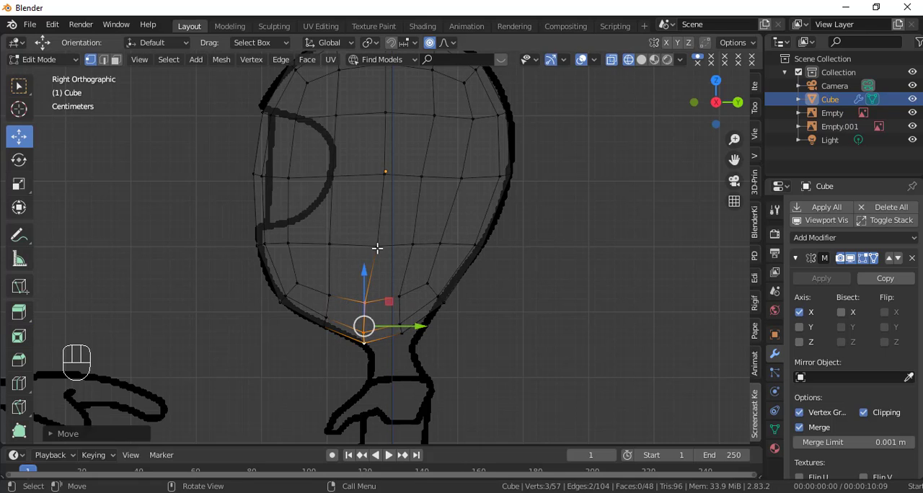
Step: Move the two central-column vertices above the jaw forward along Y to straighten the loop, checking it in solid shading
{"action": "left_click", "coordinate": [377, 248]}
{"action": "left_click_drag", "start_coordinate": [419, 247], "coordinate": [410, 245]}
{"action": "left_click", "coordinate": [385, 180]}
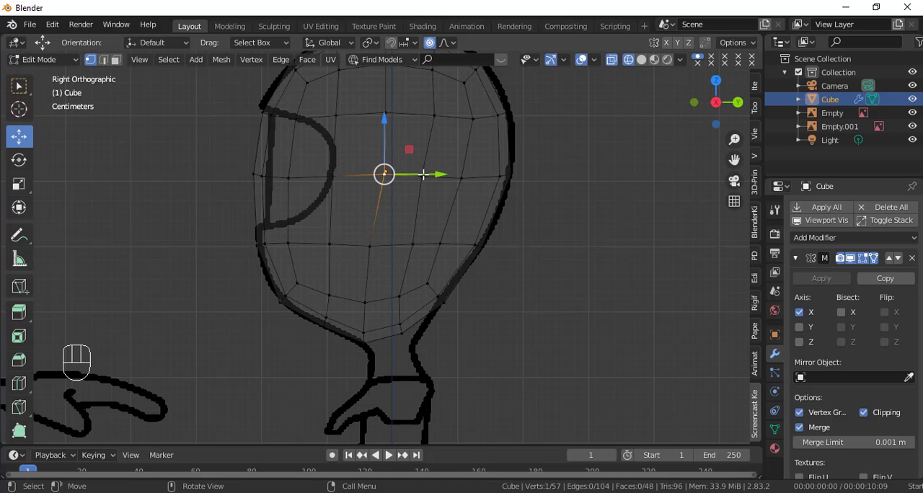
{"action": "left_click_drag", "start_coordinate": [419, 174], "coordinate": [407, 173]}
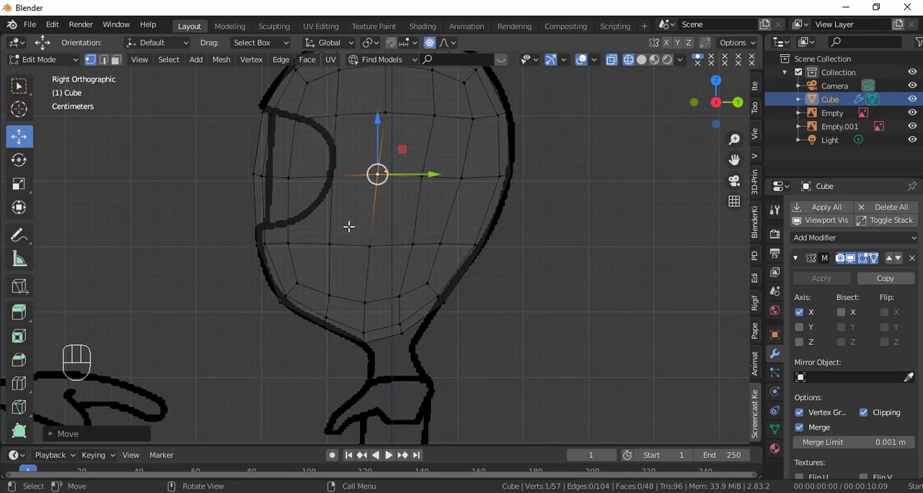
{"action": "key", "text": "shift+z"}
{"action": "key", "text": "shift+z"}
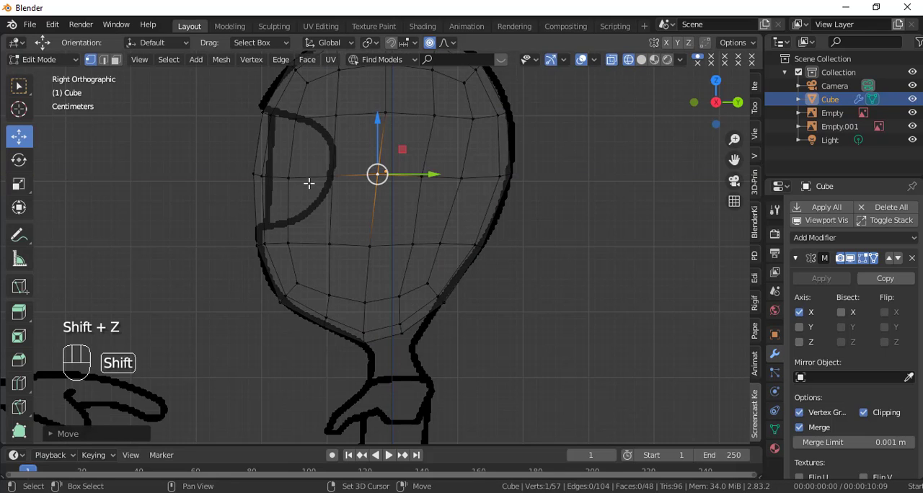
Step: Circle-select the front face vertices around the eye opening, move them up along Z to the reference, and inspect the head in solid shading
{"action": "left_click", "coordinate": [255, 175]}
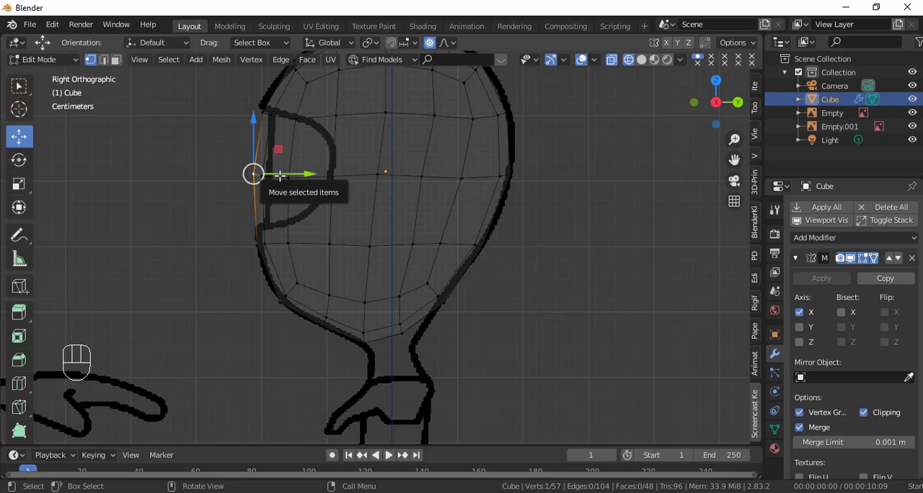
{"action": "key", "text": "c"}
{"action": "mouse_move", "coordinate": [259, 179]}
{"action": "left_mouse_down"}
{"action": "mouse_move", "coordinate": [313, 176]}
{"action": "mouse_move", "coordinate": [290, 223]}
{"action": "mouse_move", "coordinate": [270, 227]}
{"action": "mouse_move", "coordinate": [339, 206]}
{"action": "mouse_move", "coordinate": [309, 120]}
{"action": "mouse_move", "coordinate": [259, 115]}
{"action": "mouse_move", "coordinate": [288, 128]}
{"action": "mouse_move", "coordinate": [287, 118]}
{"action": "mouse_move", "coordinate": [288, 128]}
{"action": "left_mouse_up"}
{"action": "key", "text": "Escape"}
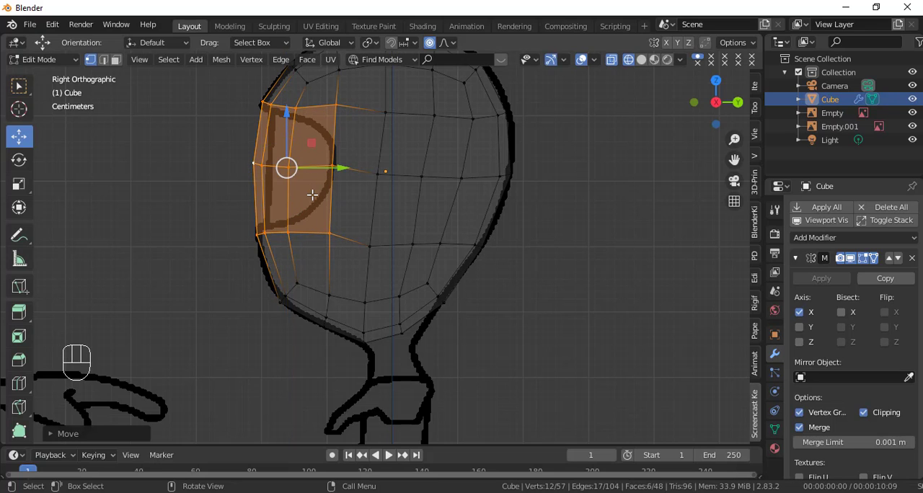
{"action": "middle_click_drag", "start_coordinate": [334, 243], "coordinate": [471, 286]}
{"action": "key", "text": "shift+z"}
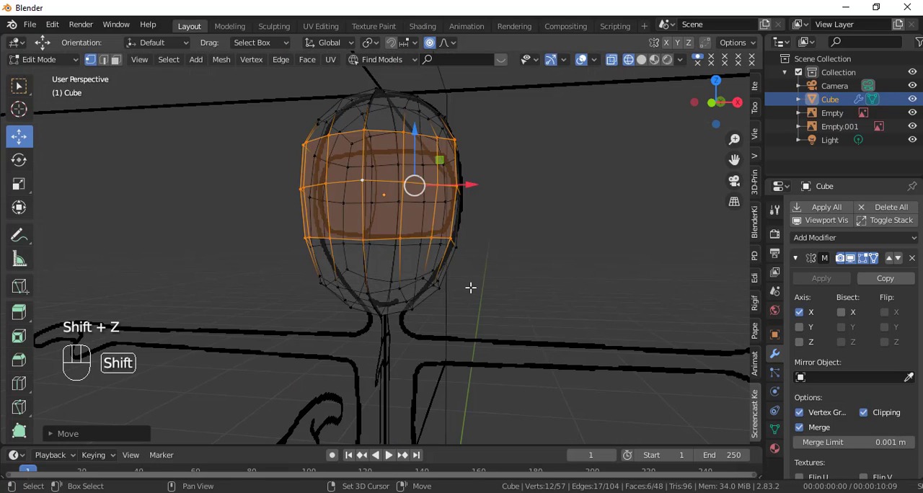
{"action": "key", "text": "shift+z"}
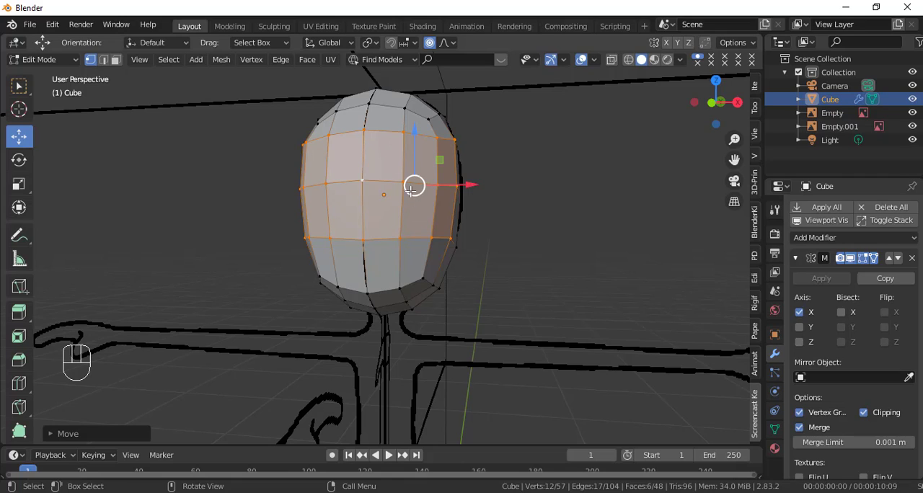
{"action": "middle_click_drag", "start_coordinate": [484, 277], "coordinate": [450, 305]}
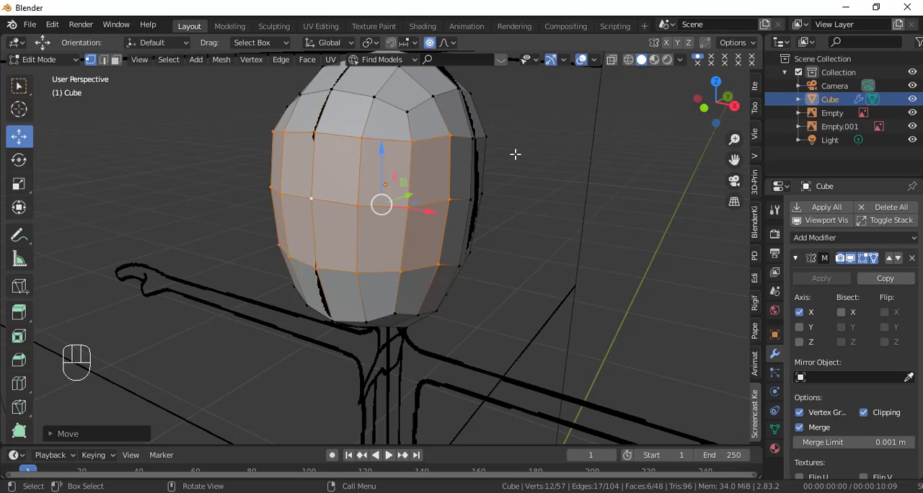
Step: With proportional editing off, extrude the selected face region in place and scale it down to about 0.79
{"action": "key", "text": "o"}
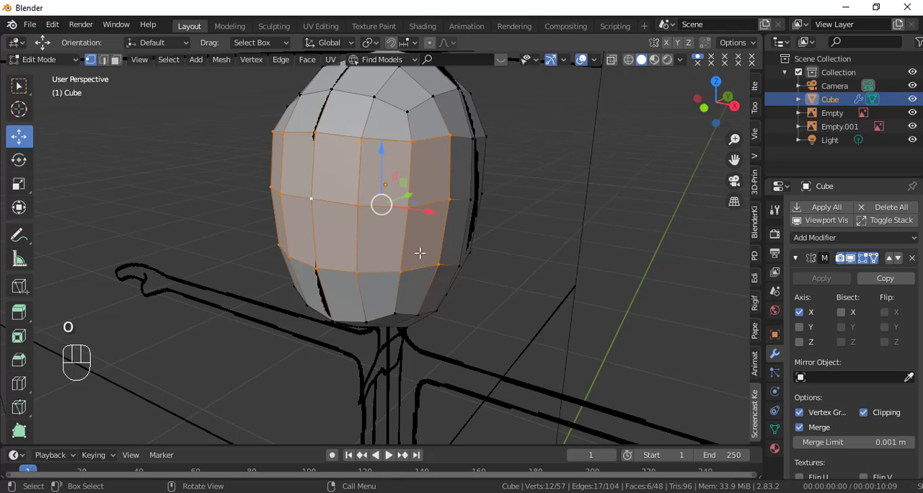
{"action": "key", "text": "e"}
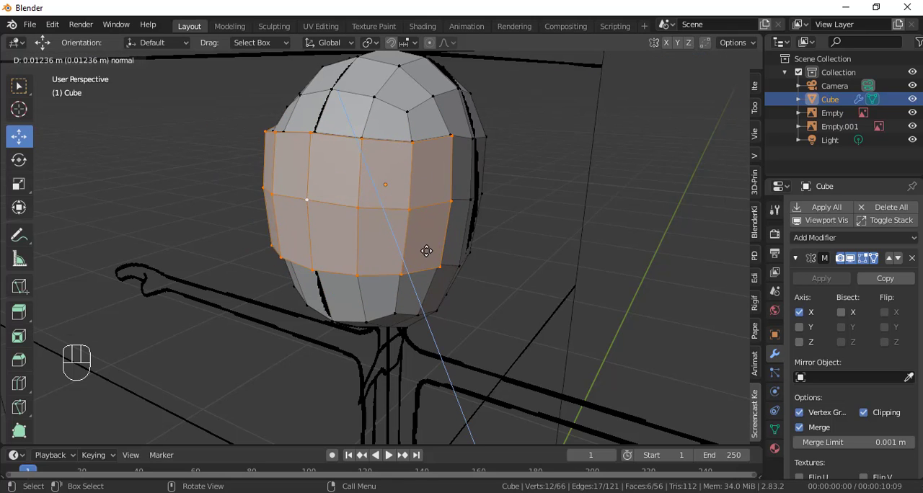
{"action": "left_click", "coordinate": [428, 251]}
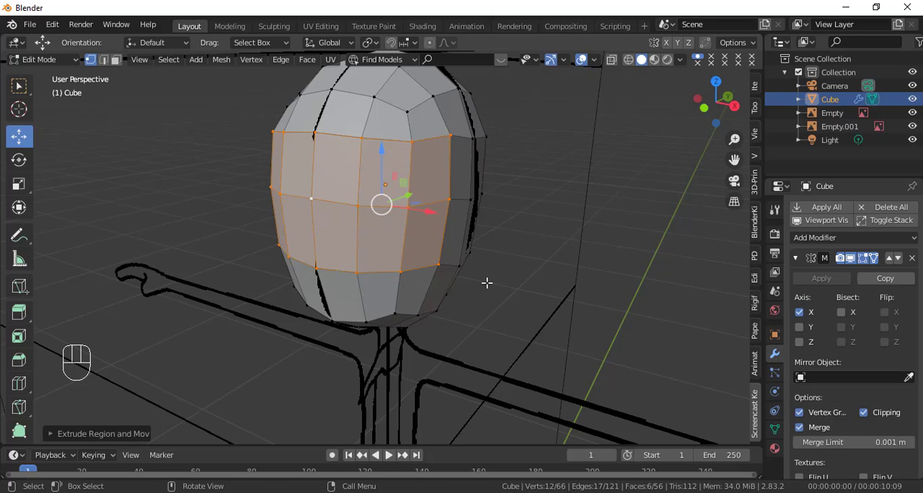
{"action": "key", "text": "s"}
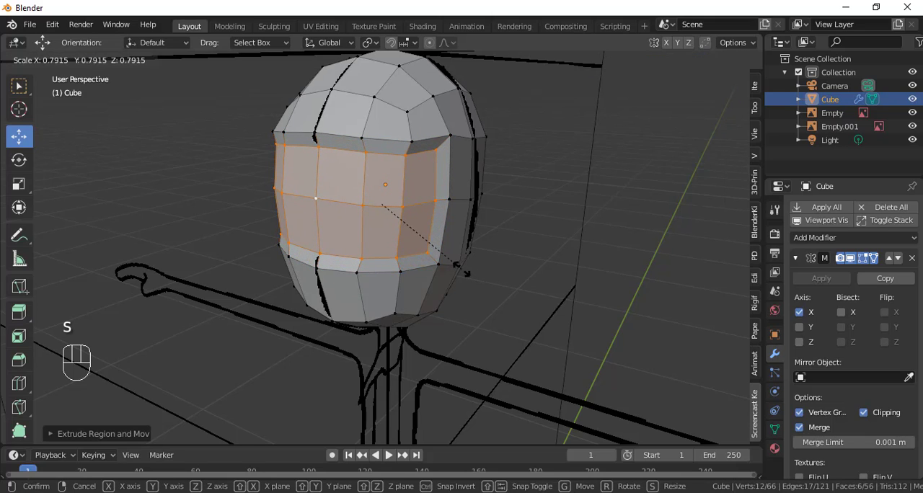
{"action": "left_click", "coordinate": [460, 269]}
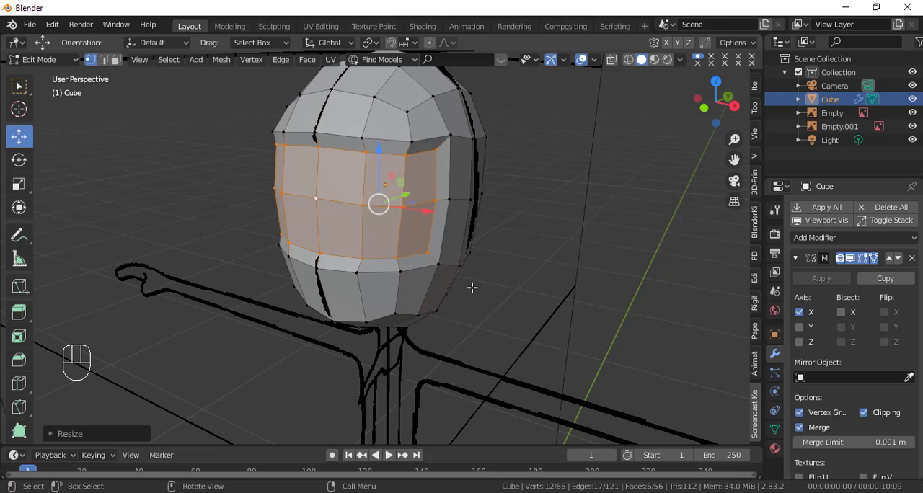
Step: In the right view, move the extruded face region back along Y to recess it into the head
{"action": "key", "text": "KP_3"}
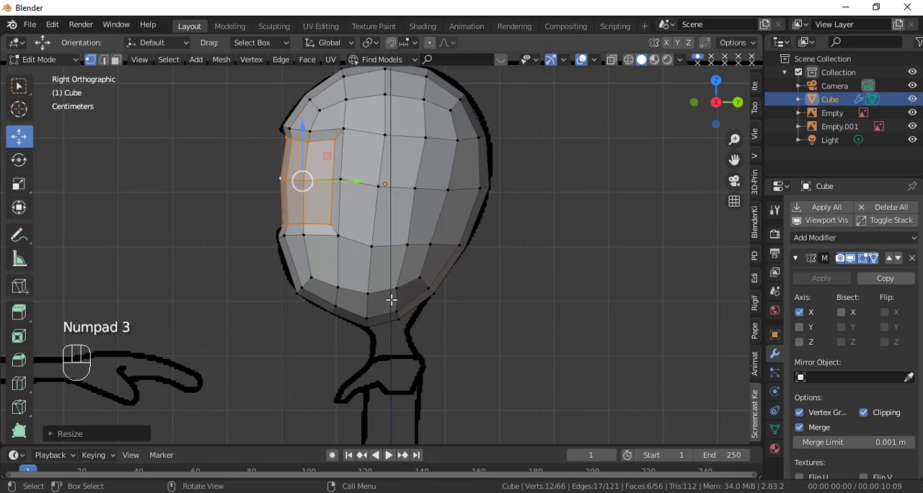
{"action": "scroll", "coordinate": [345, 292], "scroll_direction": "up", "scroll_amount": 3}
{"action": "left_click_drag", "start_coordinate": [315, 267], "coordinate": [327, 269]}
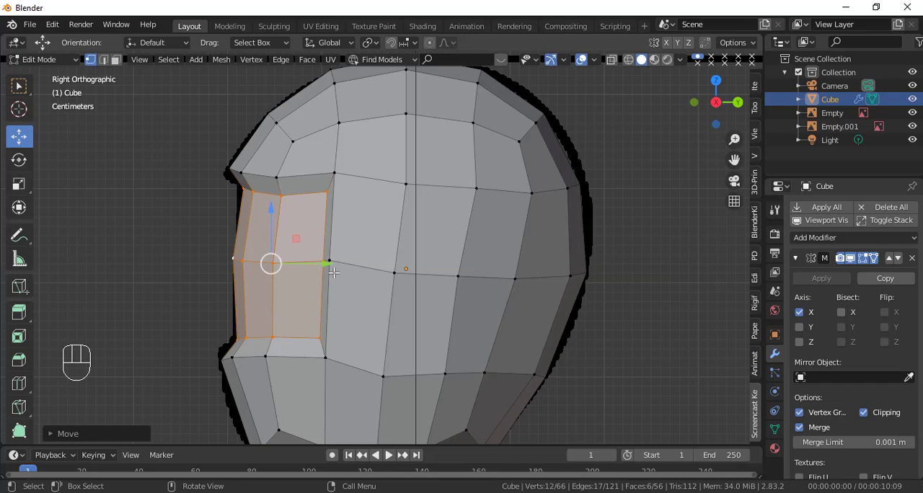
Step: In wireframe, select the upper rear corner vertices of the eye opening and move them down along Z and forward along Y onto its curved outline
{"action": "key", "text": "shift+z"}
{"action": "middle_click_drag", "start_coordinate": [339, 282], "coordinate": [411, 262], "text": "shift"}
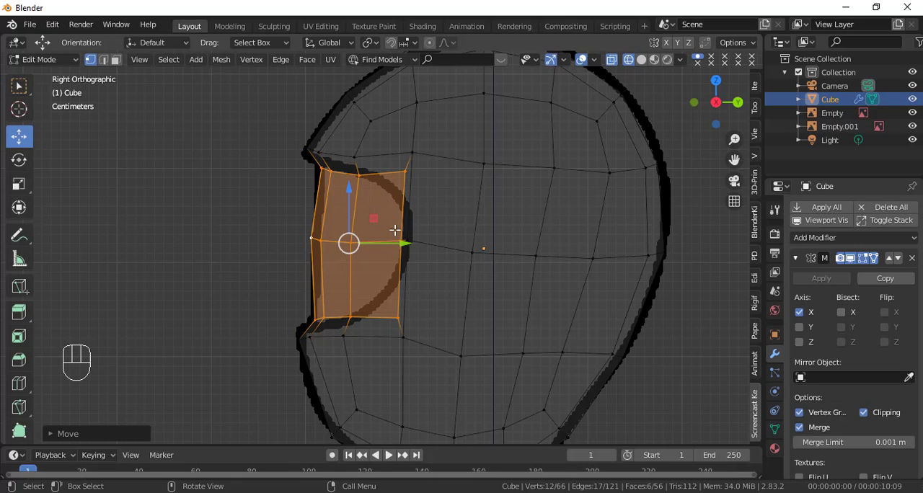
{"action": "left_click", "coordinate": [417, 159]}
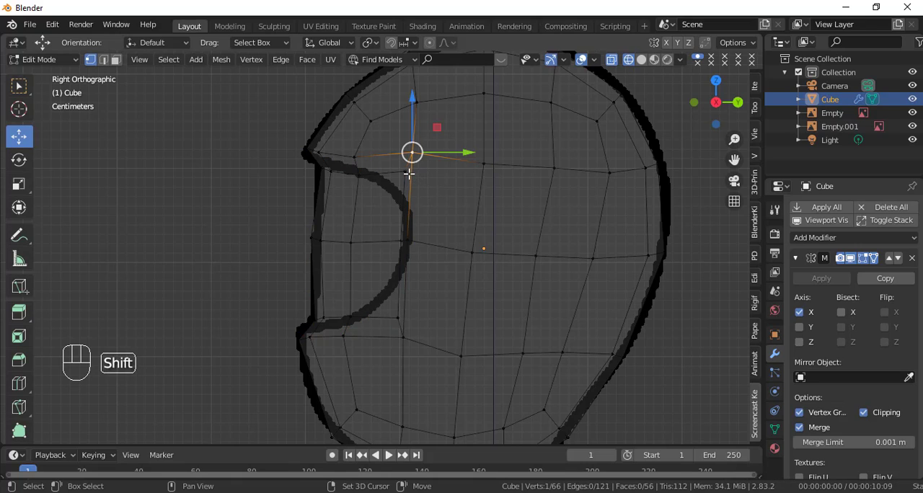
{"action": "left_click", "coordinate": [409, 174], "text": "shift"}
{"action": "left_click_drag", "start_coordinate": [407, 128], "coordinate": [398, 156]}
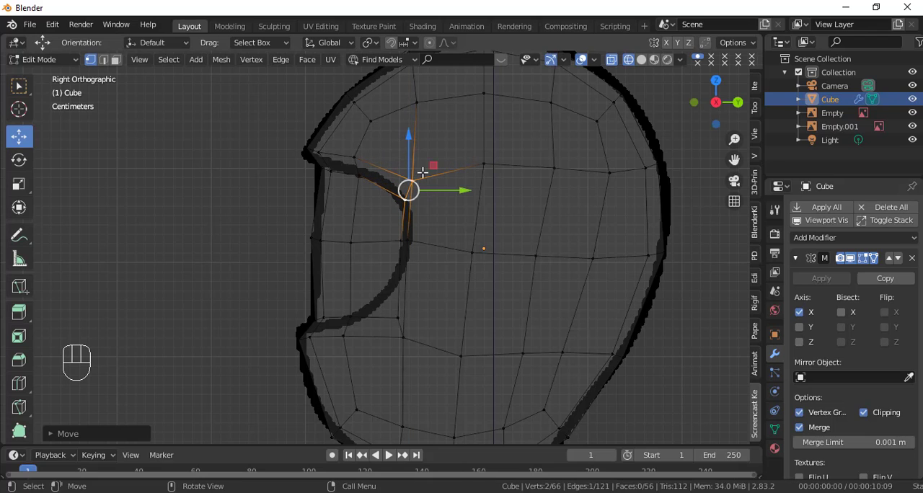
{"action": "left_click_drag", "start_coordinate": [437, 190], "coordinate": [432, 190]}
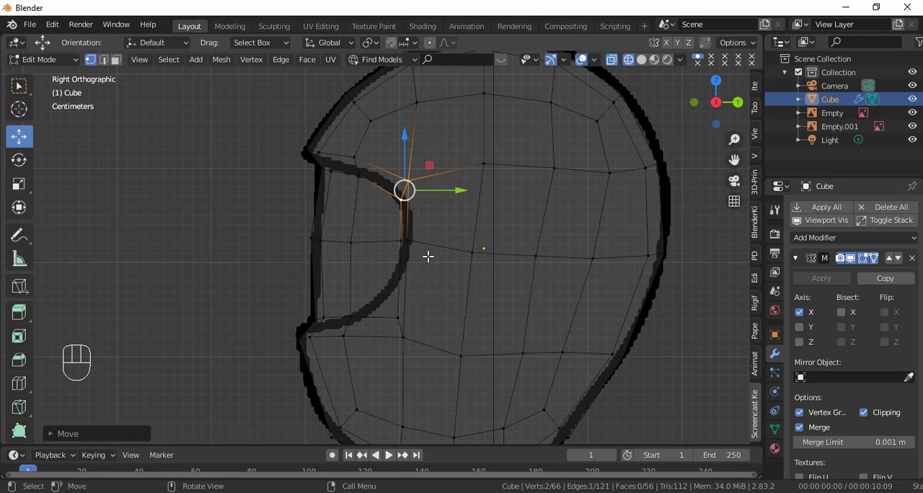
Step: Select the lower rear corner vertices of the eye opening and move them up and forward onto its curved outline
{"action": "left_click", "coordinate": [401, 315]}
{"action": "left_click", "coordinate": [404, 337], "text": "shift"}
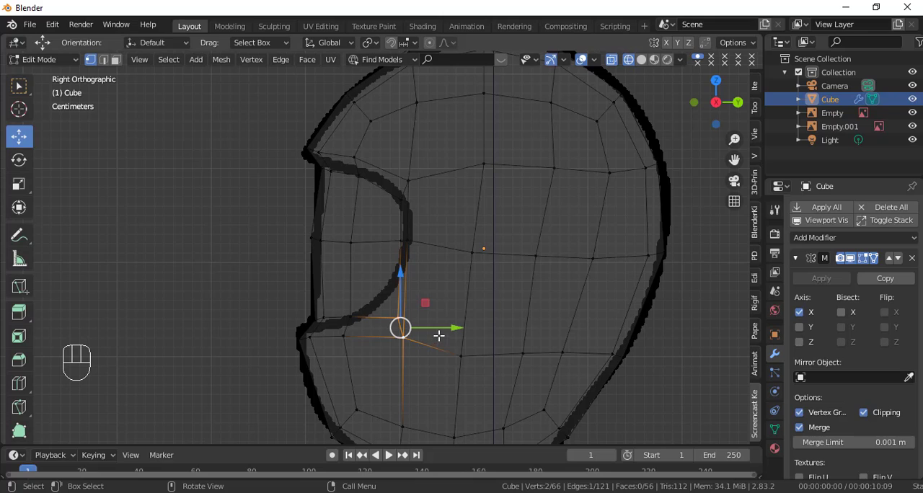
{"action": "key", "text": "g"}
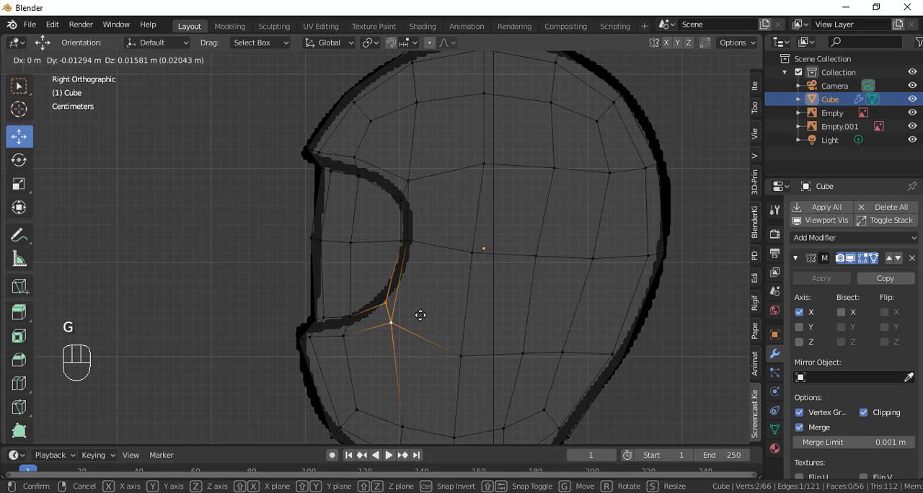
{"action": "left_click", "coordinate": [418, 310]}
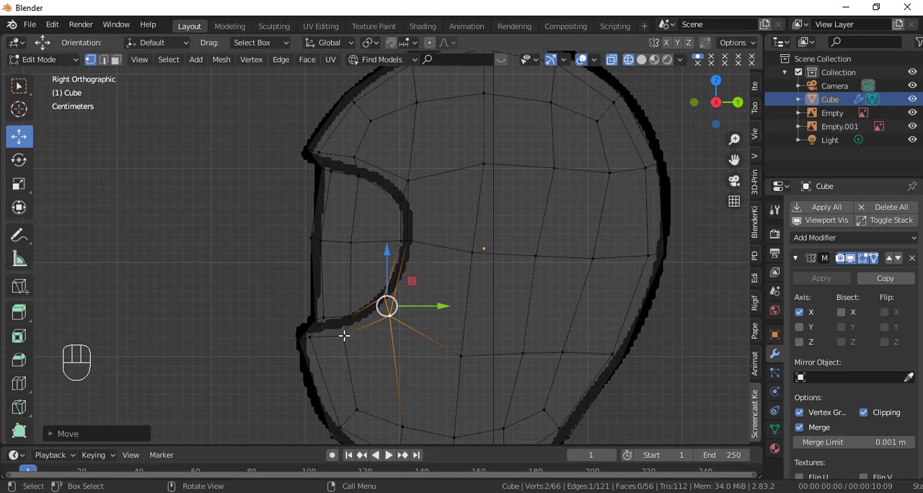
Step: Circle-select the vertices at the lower front corner of the eye opening and move them forward along Y
{"action": "left_click", "coordinate": [308, 319]}
{"action": "key", "text": "c"}
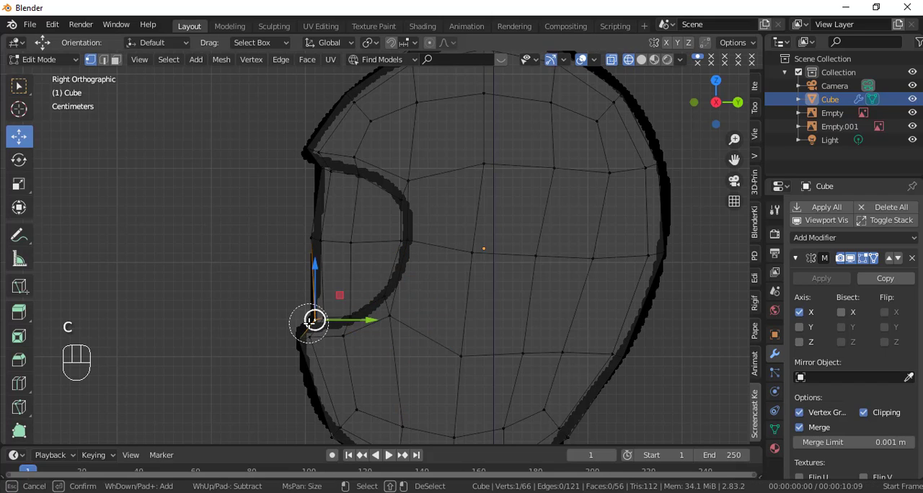
{"action": "left_click", "coordinate": [314, 324]}
{"action": "right_click", "coordinate": [315, 323]}
{"action": "left_click_drag", "start_coordinate": [345, 328], "coordinate": [337, 325]}
Step: Circle-select the neighbouring vertices on the lower rim of the eye opening and move them up slightly along Z
{"action": "left_click", "coordinate": [347, 323]}
{"action": "key", "text": "c"}
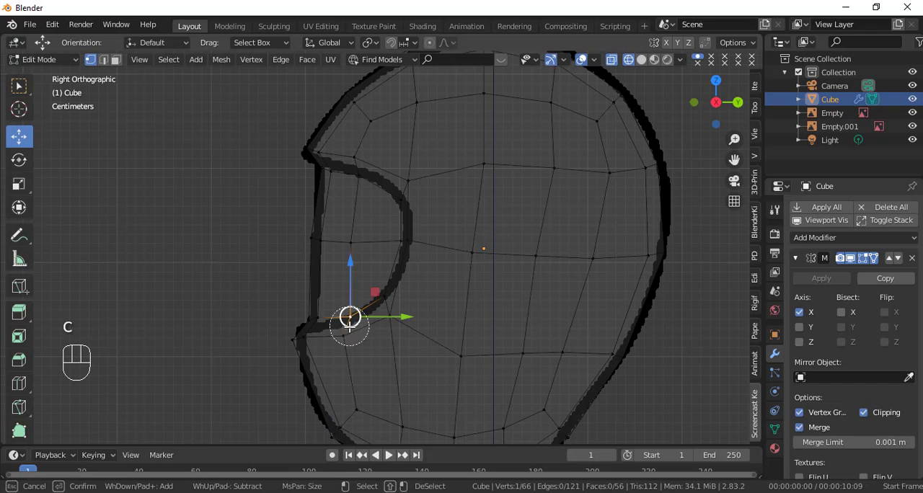
{"action": "left_click", "coordinate": [348, 327]}
{"action": "right_click", "coordinate": [348, 327]}
{"action": "left_click_drag", "start_coordinate": [346, 292], "coordinate": [346, 286]}
Step: Circle-select the upper rear corner and rear middle vertices of the eye opening in turn, lowering each group slightly along Z
{"action": "left_click", "coordinate": [406, 191]}
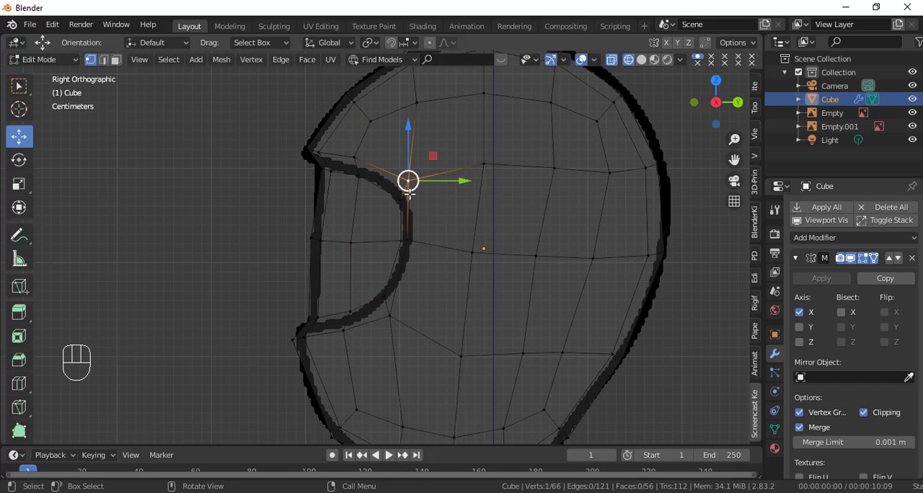
{"action": "key", "text": "c"}
{"action": "left_click", "coordinate": [403, 190]}
{"action": "right_click", "coordinate": [403, 190]}
{"action": "left_click_drag", "start_coordinate": [406, 172], "coordinate": [400, 175]}
{"action": "left_click", "coordinate": [407, 241]}
{"action": "key", "text": "c"}
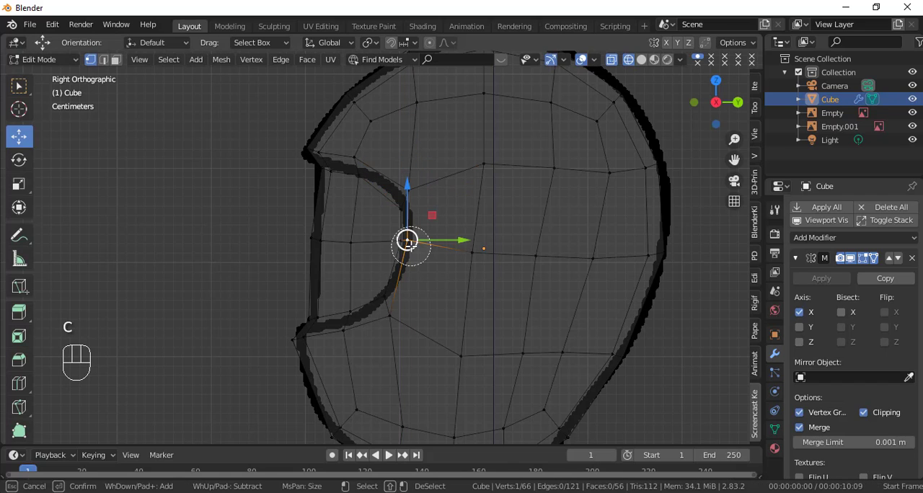
{"action": "left_click", "coordinate": [408, 241]}
{"action": "right_click", "coordinate": [407, 240]}
{"action": "left_click_drag", "start_coordinate": [402, 207], "coordinate": [402, 209]}
Step: Even out the side mesh behind the eye opening by lowering its upper-row vertex and raising its lower-row vertex along Z
{"action": "left_click", "coordinate": [482, 162]}
{"action": "left_click_drag", "start_coordinate": [482, 128], "coordinate": [482, 142]}
{"action": "left_click", "coordinate": [461, 355]}
{"action": "left_click_drag", "start_coordinate": [461, 333], "coordinate": [460, 316]}
Step: Move the vertices of the upper side row near the back of the head up along Z
{"action": "left_click", "coordinate": [609, 172]}
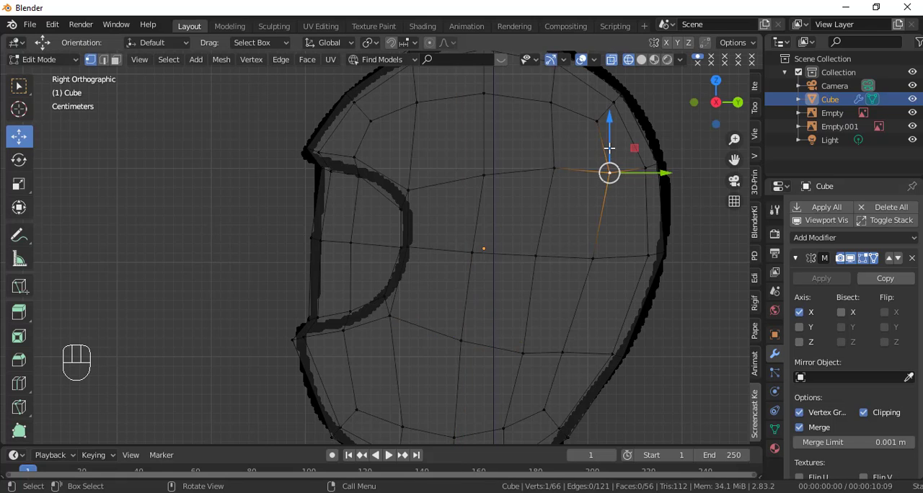
{"action": "left_click_drag", "start_coordinate": [609, 150], "coordinate": [604, 129]}
{"action": "left_click_drag", "start_coordinate": [644, 168], "coordinate": [639, 140]}
Step: In the front wireframe view, circle-select the lower jaw vertices and move them inward onto the reference outline with proportional editing on
{"action": "scroll", "coordinate": [412, 338], "scroll_direction": "down", "scroll_amount": 2}
{"action": "key", "text": "shift+z"}
{"action": "middle_click_drag", "start_coordinate": [382, 335], "coordinate": [478, 289]}
{"action": "key", "text": "KP_1"}
{"action": "key", "text": "shift+z"}
{"action": "scroll", "coordinate": [438, 313], "scroll_direction": "up", "scroll_amount": 3}
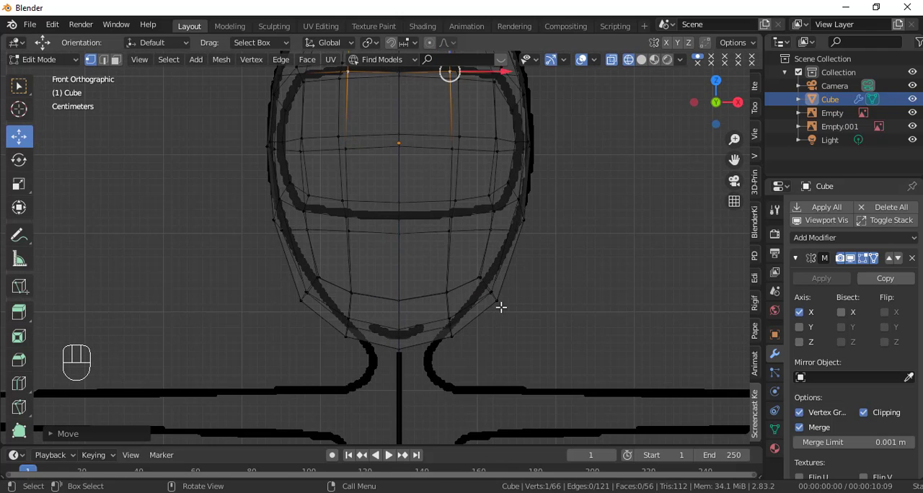
{"action": "key", "text": "c"}
{"action": "right_click", "coordinate": [503, 308]}
{"action": "key", "text": "c"}
{"action": "mouse_move", "coordinate": [503, 304]}
{"action": "left_mouse_down"}
{"action": "mouse_move", "coordinate": [455, 323]}
{"action": "mouse_move", "coordinate": [507, 300]}
{"action": "mouse_move", "coordinate": [494, 300]}
{"action": "mouse_move", "coordinate": [498, 307]}
{"action": "mouse_move", "coordinate": [490, 297]}
{"action": "left_mouse_up"}
{"action": "right_click", "coordinate": [498, 313]}
{"action": "key", "text": "ctrl+z"}
{"action": "key", "text": "o"}
{"action": "left_click_drag", "start_coordinate": [449, 271], "coordinate": [463, 239]}
{"action": "left_click", "coordinate": [478, 302]}
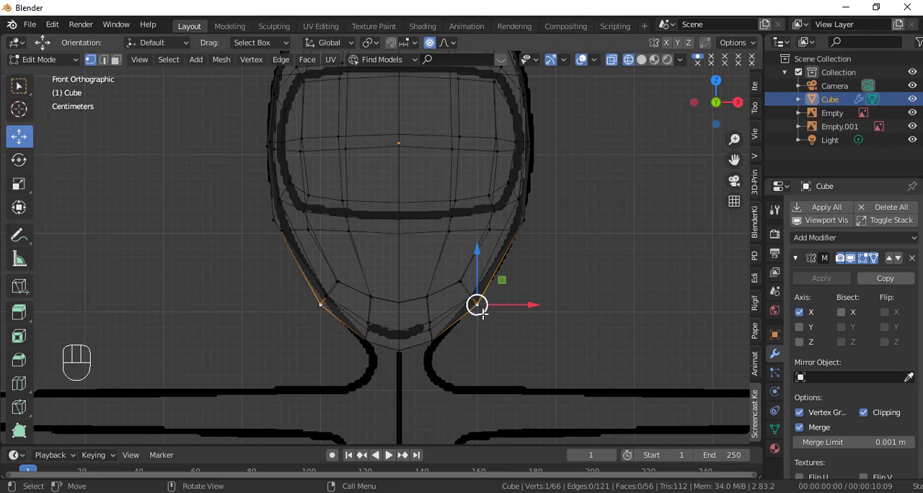
Step: In the right wireframe view, circle-select the vertices at the front bend of the jaw and move them up onto the outline
{"action": "key", "text": "shift+z"}
{"action": "key", "text": "KP_3"}
{"action": "scroll", "coordinate": [443, 332], "scroll_direction": "up", "scroll_amount": 3}
{"action": "key", "text": "shift+z"}
{"action": "left_click", "coordinate": [351, 292]}
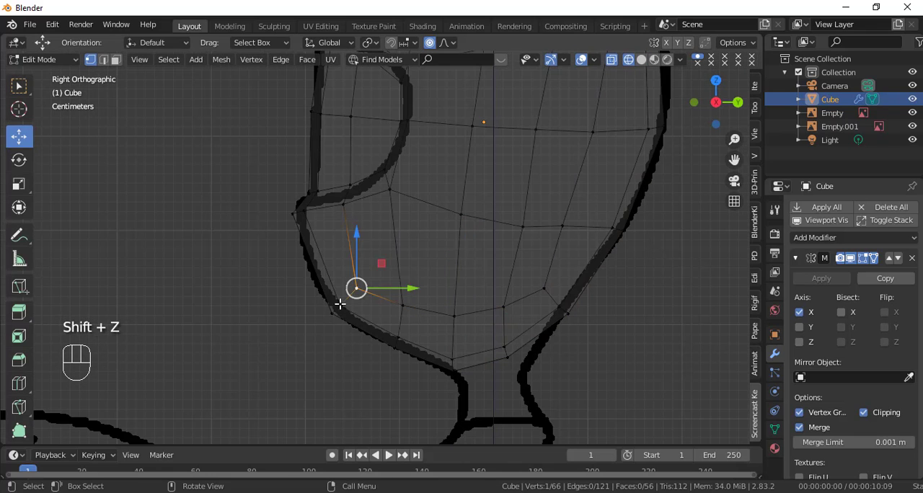
{"action": "key", "text": "c"}
{"action": "left_click", "coordinate": [332, 310]}
{"action": "right_click", "coordinate": [333, 311]}
{"action": "key", "text": "g"}
{"action": "left_click", "coordinate": [361, 324]}
Step: Circle-select the underside vertices of the chin and move them up and forward onto the side outline
{"action": "left_click", "coordinate": [395, 346]}
{"action": "key", "text": "c"}
{"action": "left_click", "coordinate": [395, 343]}
{"action": "right_click", "coordinate": [397, 344]}
{"action": "key", "text": "g"}
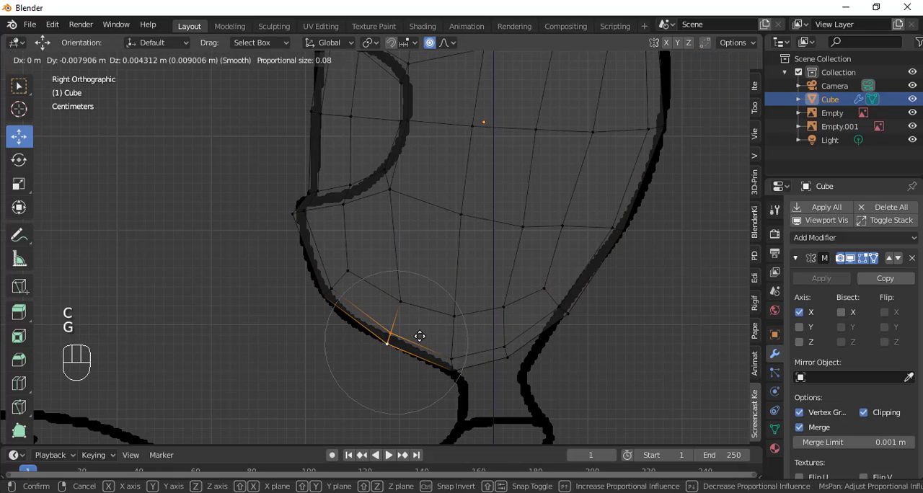
{"action": "left_click", "coordinate": [411, 328]}
Step: Raise the side vertices above the chin slightly and shift the row behind them forward along Y to even the mesh
{"action": "left_click", "coordinate": [403, 303]}
{"action": "key", "text": "g"}
{"action": "left_click", "coordinate": [453, 307]}
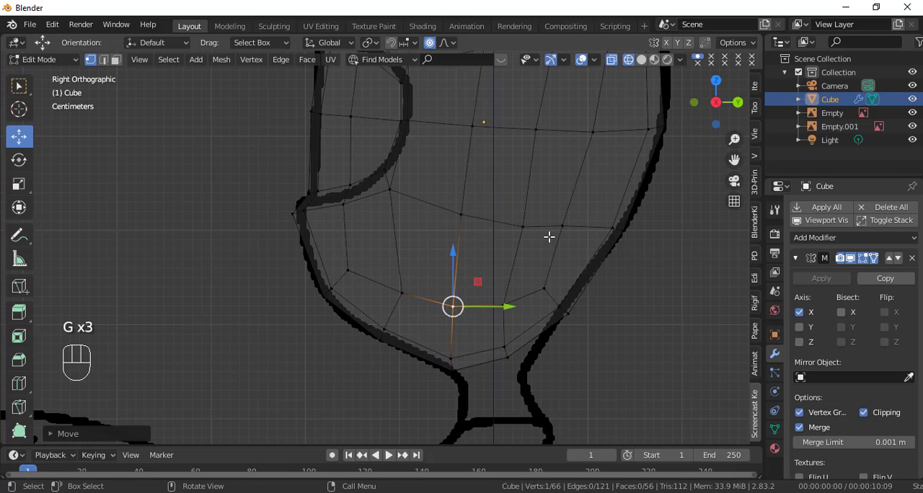
{"action": "left_click", "coordinate": [523, 228]}
{"action": "left_click_drag", "start_coordinate": [562, 228], "coordinate": [554, 230]}
Step: In the front view with solid shading, move the vertices beside the chin's centre line outward along X
{"action": "key", "text": "shift+z"}
{"action": "key", "text": "KP_1"}
{"action": "scroll", "coordinate": [506, 297], "scroll_direction": "up", "scroll_amount": 1}
{"action": "left_click", "coordinate": [431, 280]}
{"action": "left_click_drag", "start_coordinate": [476, 281], "coordinate": [482, 280]}
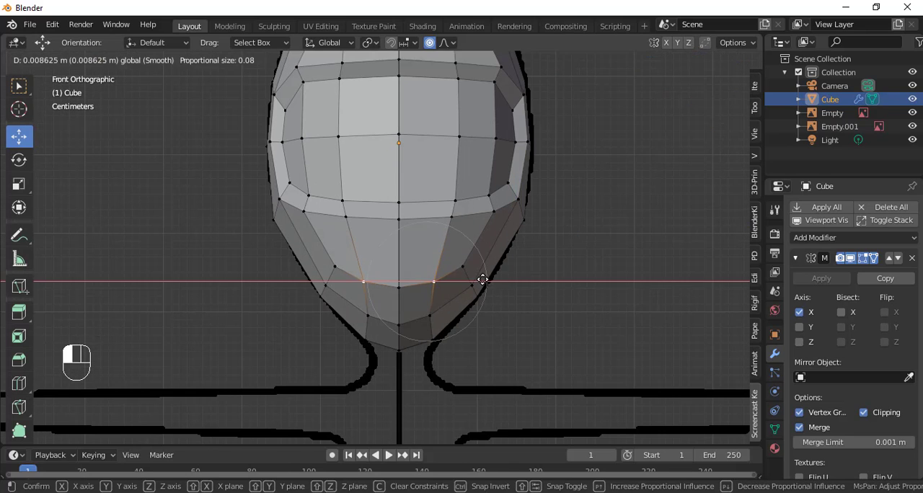
{"action": "left_click", "coordinate": [482, 280]}
{"action": "key", "text": "g"}
{"action": "key", "text": "x"}
{"action": "left_click", "coordinate": [494, 275]}
Step: Move the vertex on the chin's centre line down along Z with proportional editing
{"action": "key", "text": "g"}
{"action": "key", "text": "z"}
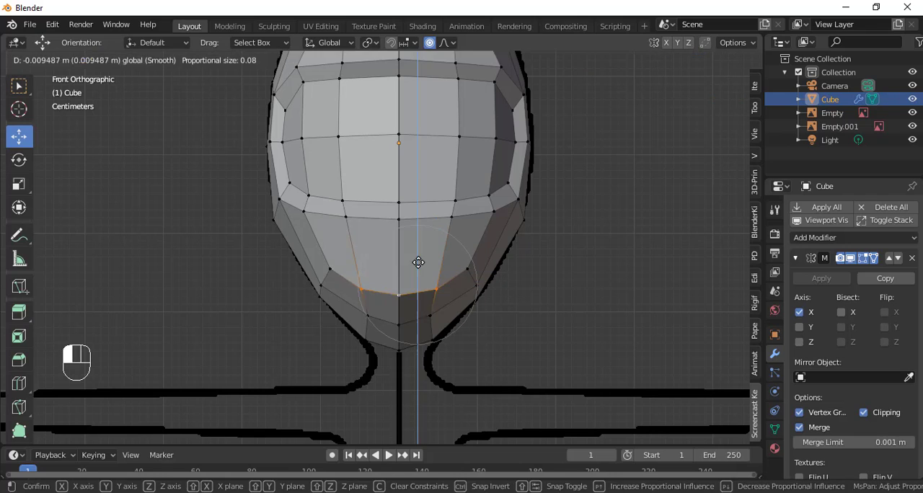
{"action": "left_click_drag", "start_coordinate": [418, 262], "coordinate": [419, 259]}
Step: In Object Mode, add a Subdivision Surface modifier to the head and set its viewport subdivisions to 2
{"action": "scroll", "coordinate": [440, 284], "scroll_direction": "down", "scroll_amount": 4}
{"action": "key", "text": "Tab"}
{"action": "middle_click_drag", "start_coordinate": [473, 291], "coordinate": [440, 287]}
{"action": "scroll", "coordinate": [440, 287], "scroll_direction": "up", "scroll_amount": 2}
{"action": "key", "text": "KP_1"}
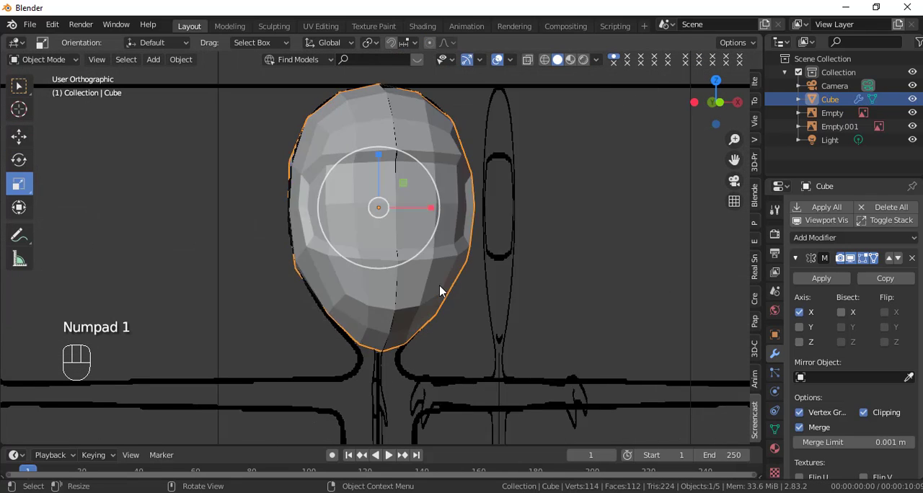
{"action": "scroll", "coordinate": [814, 403], "scroll_direction": "down", "scroll_amount": 3}
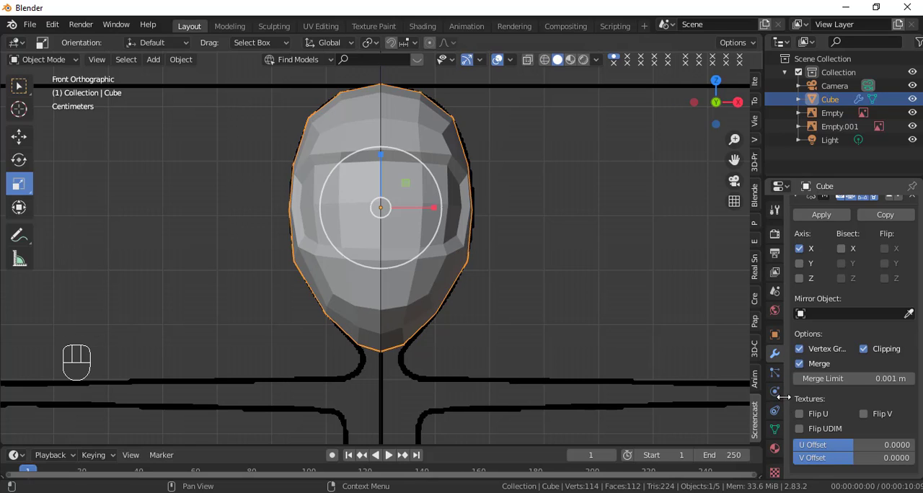
{"action": "scroll", "coordinate": [821, 339], "scroll_direction": "up", "scroll_amount": 3}
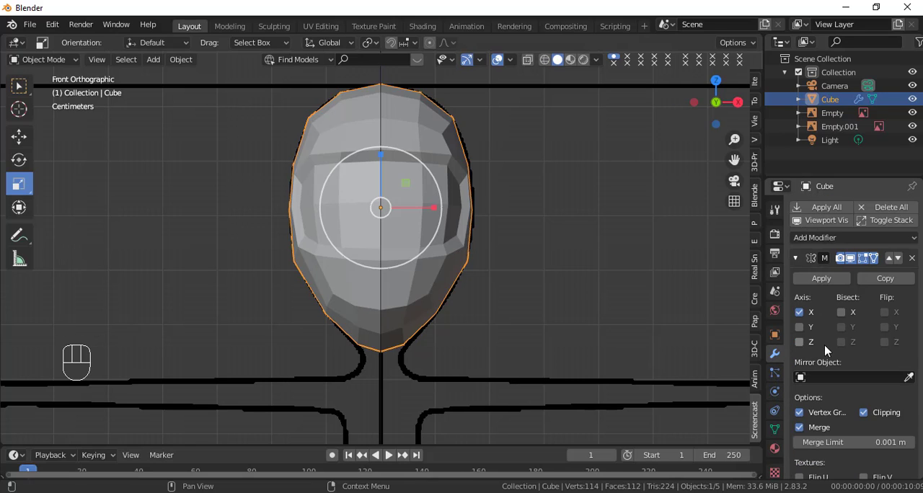
{"action": "left_click", "coordinate": [845, 241]}
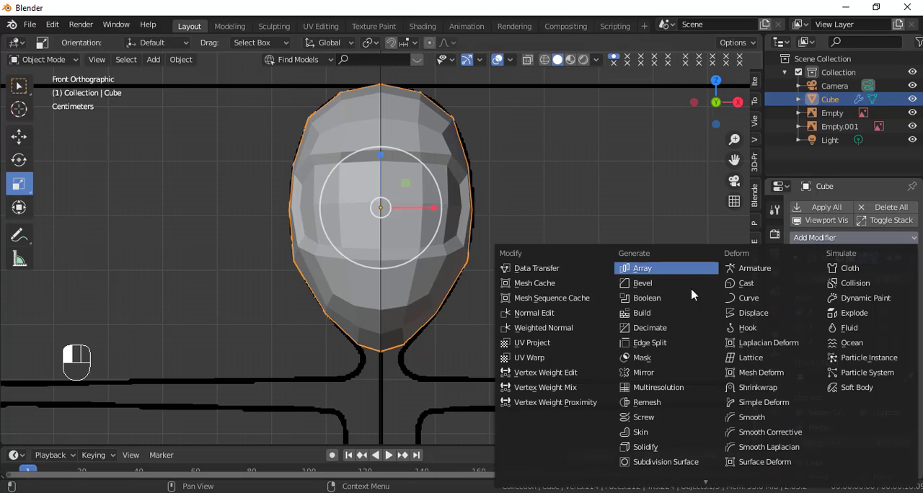
{"action": "left_click", "coordinate": [672, 463]}
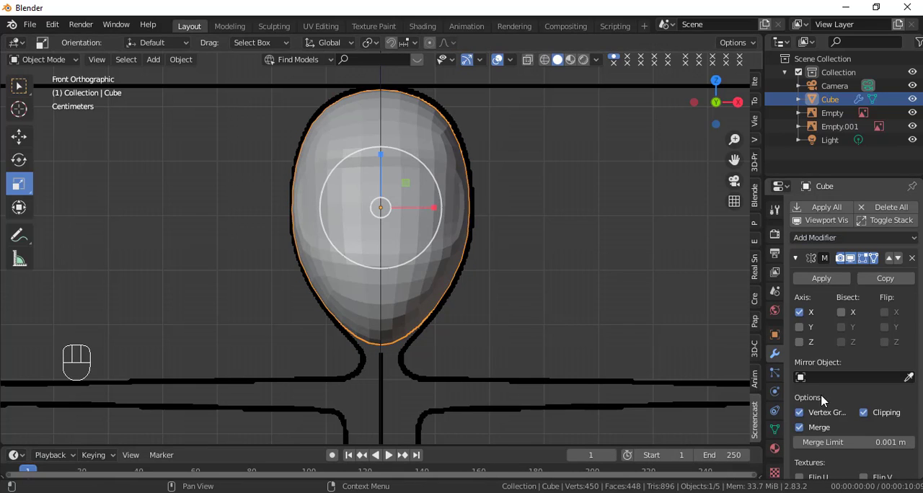
{"action": "scroll", "coordinate": [822, 400], "scroll_direction": "down", "scroll_amount": 9}
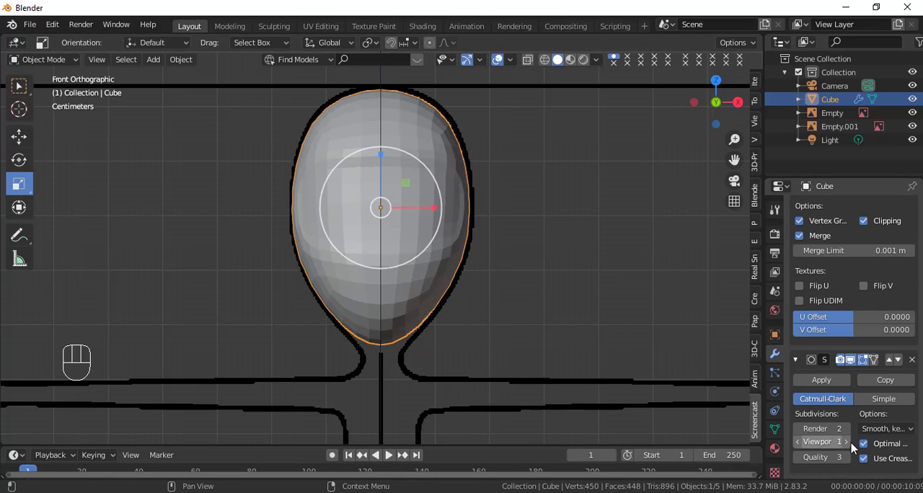
{"action": "left_click", "coordinate": [847, 442]}
{"action": "scroll", "coordinate": [462, 319], "scroll_direction": "up", "scroll_amount": 2}
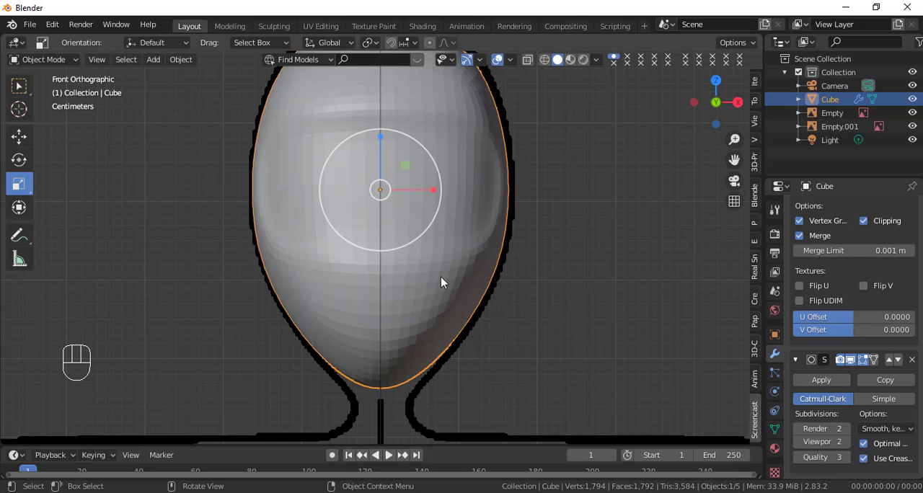
Step: Shade the head object smooth
{"action": "middle_click_drag", "start_coordinate": [467, 274], "coordinate": [418, 301]}
{"action": "key", "text": "KP_3"}
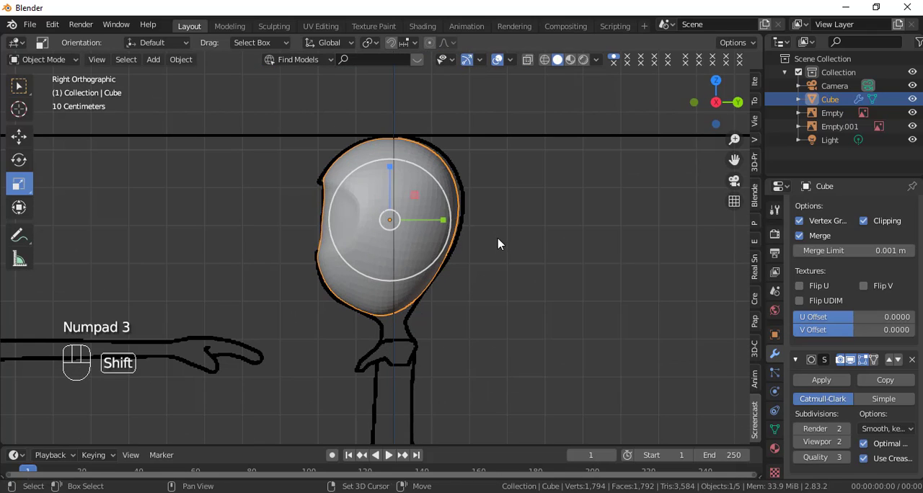
{"action": "middle_click_drag", "start_coordinate": [498, 243], "coordinate": [469, 264], "text": "shift"}
{"action": "scroll", "coordinate": [499, 240], "scroll_direction": "up", "scroll_amount": 1}
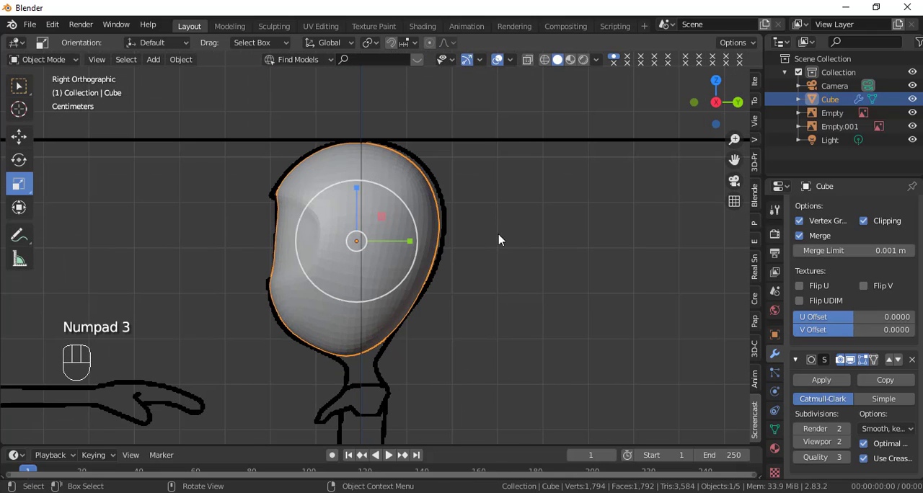
{"action": "right_click", "coordinate": [580, 157]}
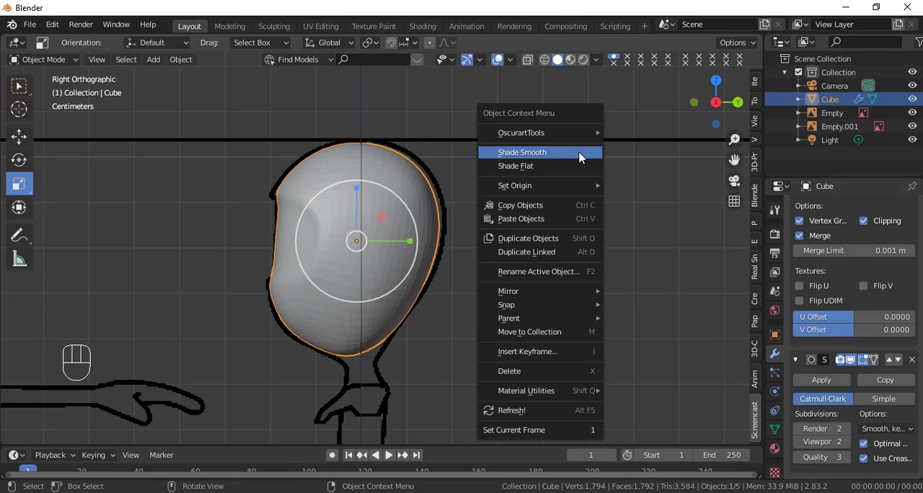
{"action": "left_click", "coordinate": [554, 153]}
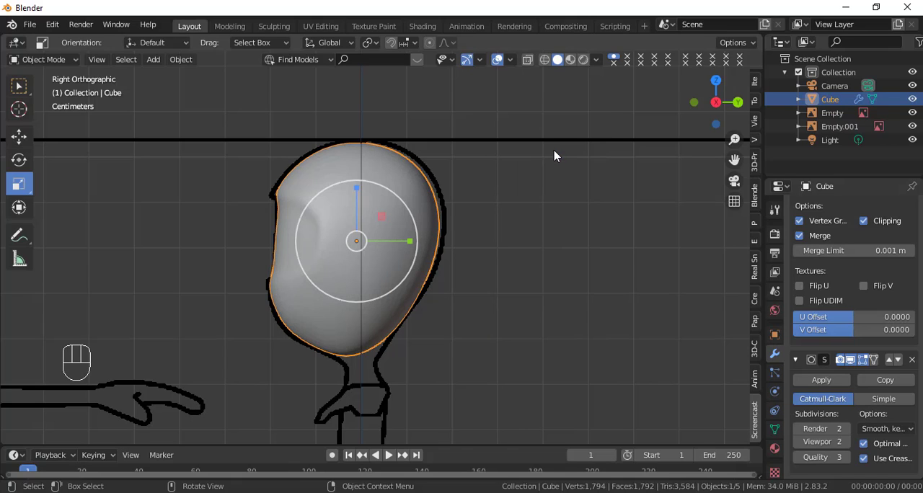
{"action": "key", "text": "ctrl+z"}
{"action": "key", "text": "z"}
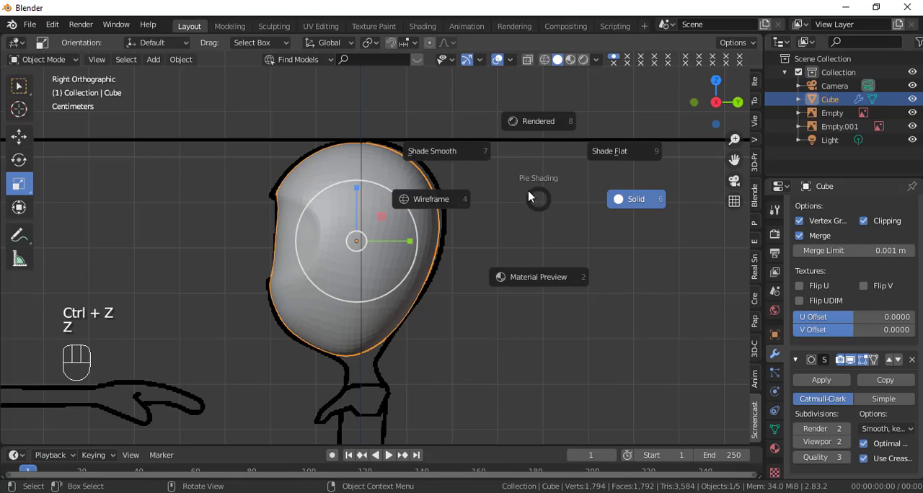
{"action": "left_click", "coordinate": [467, 155]}
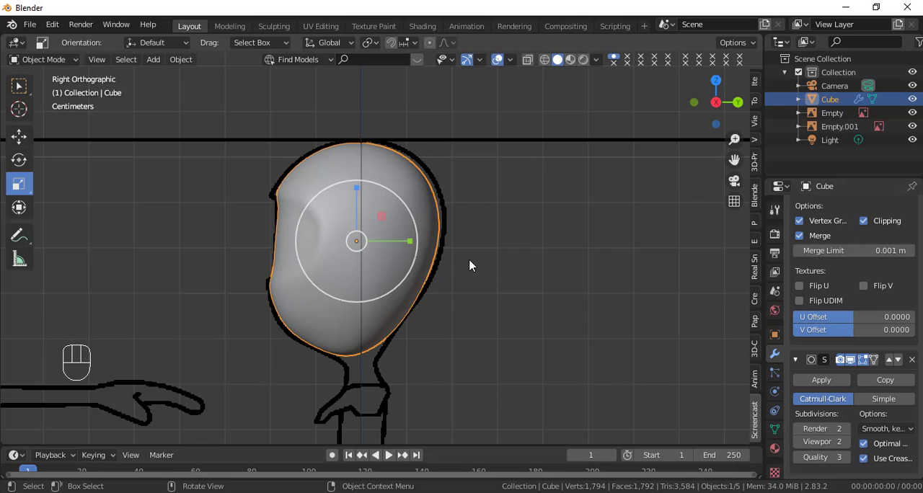
Step: Enter Edit Mode on the head and turn off the Subdivision Surface modifier's viewport display
{"action": "key", "text": "KP_1"}
{"action": "scroll", "coordinate": [463, 266], "scroll_direction": "up", "scroll_amount": 1}
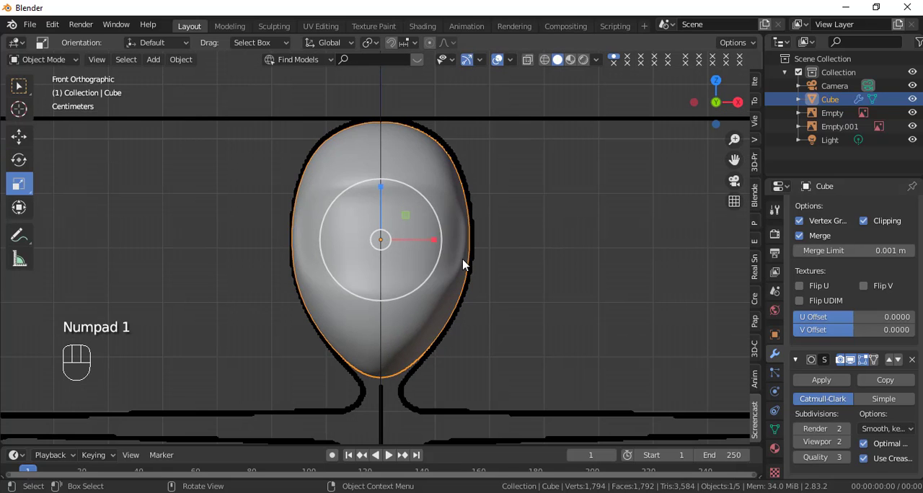
{"action": "scroll", "coordinate": [467, 262], "scroll_direction": "up", "scroll_amount": 3}
{"action": "middle_click_drag", "start_coordinate": [544, 276], "coordinate": [463, 274]}
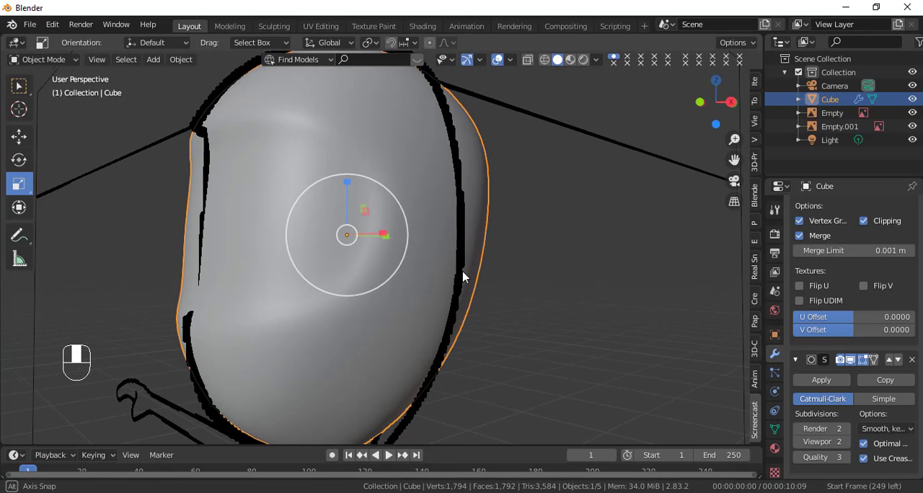
{"action": "key", "text": "Tab"}
{"action": "middle_click_drag", "start_coordinate": [337, 186], "coordinate": [434, 237], "text": "shift"}
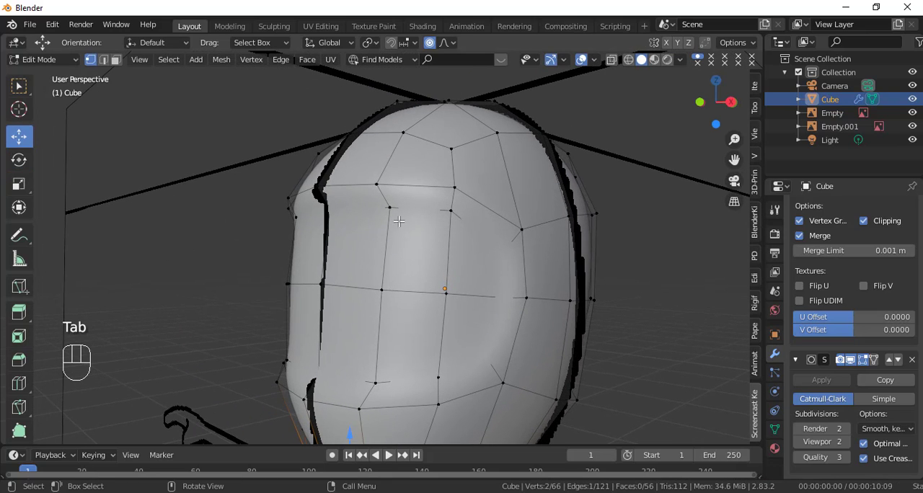
{"action": "middle_click_drag", "start_coordinate": [442, 271], "coordinate": [423, 264]}
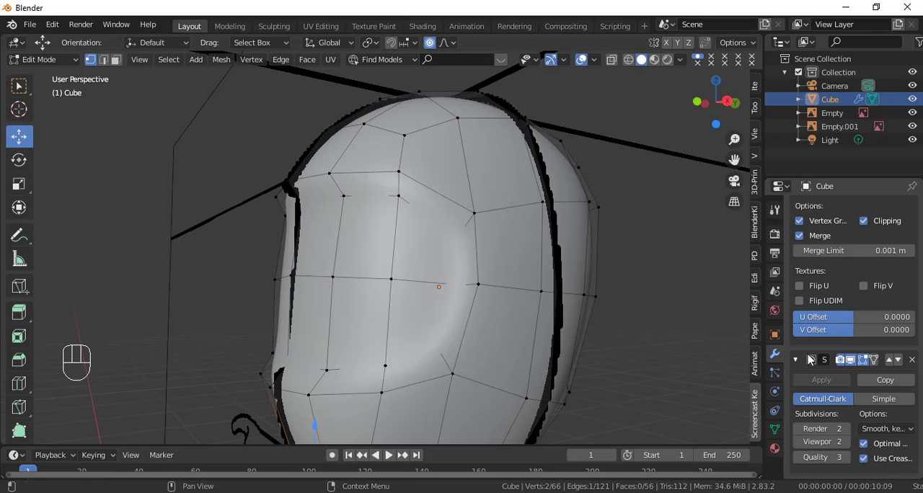
{"action": "left_click", "coordinate": [850, 361]}
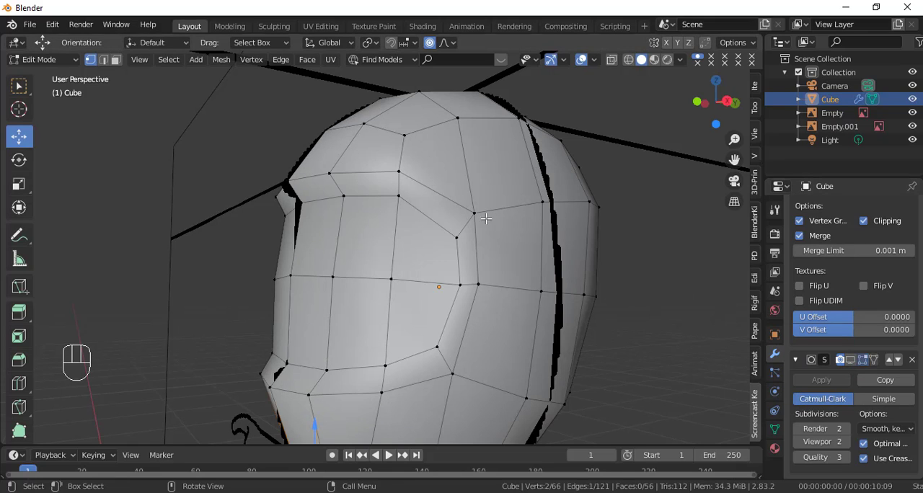
Step: Add a loop cut around the rim of the face recess and slide it against the rim's outer edge
{"action": "key", "text": "ctrl"}
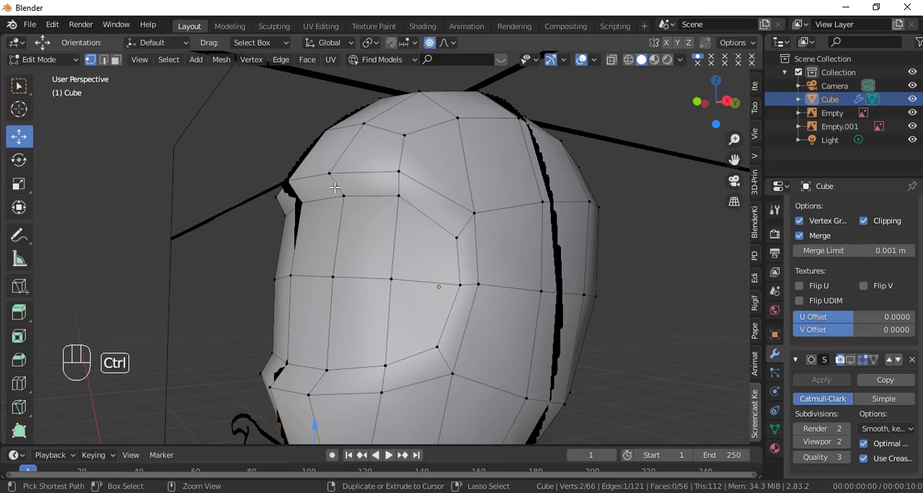
{"action": "key", "text": "ctrl+r"}
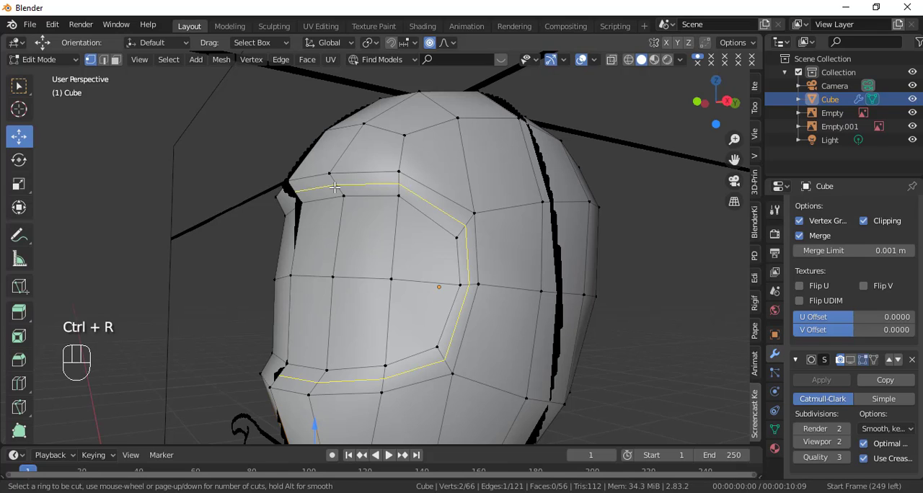
{"action": "left_click", "coordinate": [335, 188]}
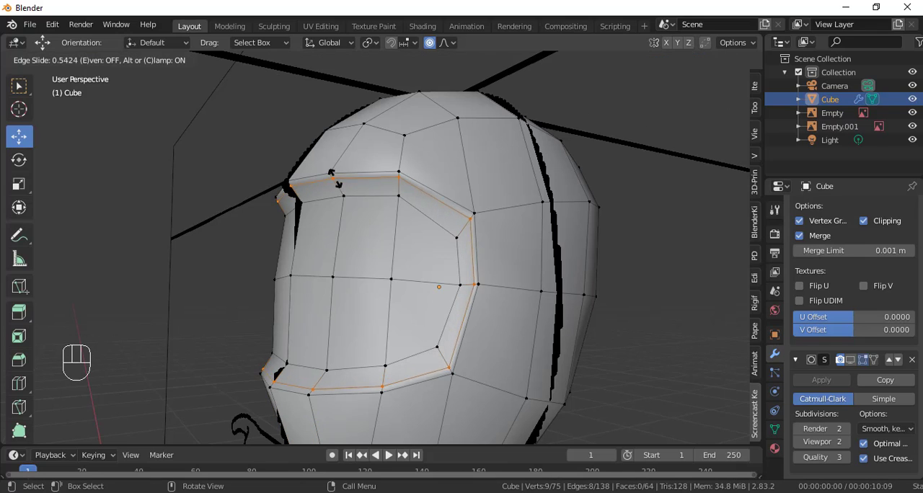
{"action": "left_click", "coordinate": [333, 173]}
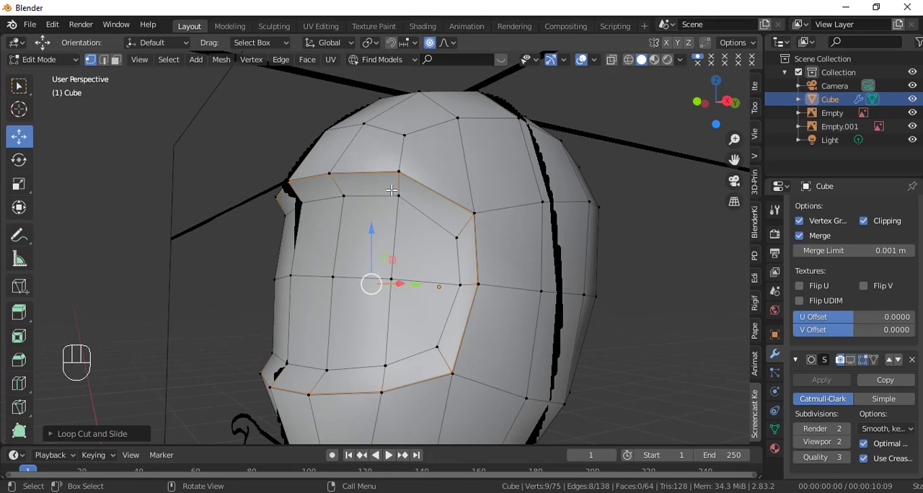
Step: Add a second loop cut around the face recess's rim and slide it against the inner edge
{"action": "key", "text": "ctrl"}
{"action": "key", "text": "ctrl+r"}
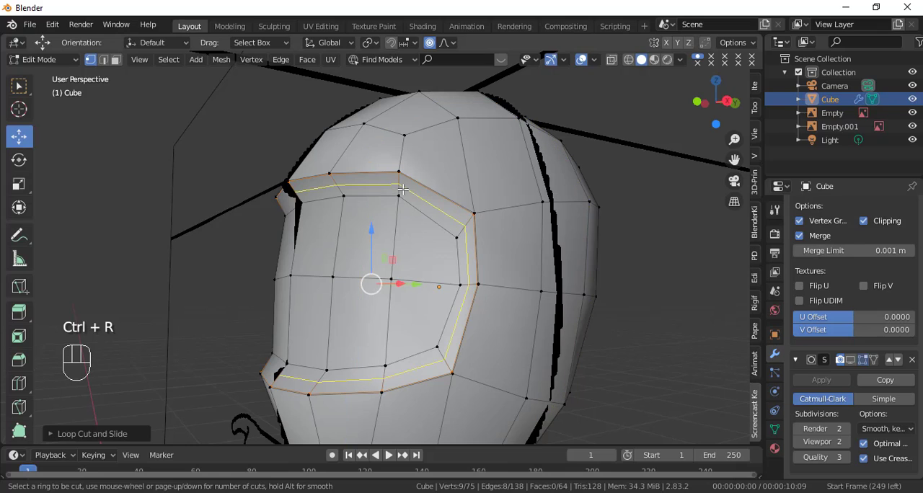
{"action": "left_click", "coordinate": [402, 188]}
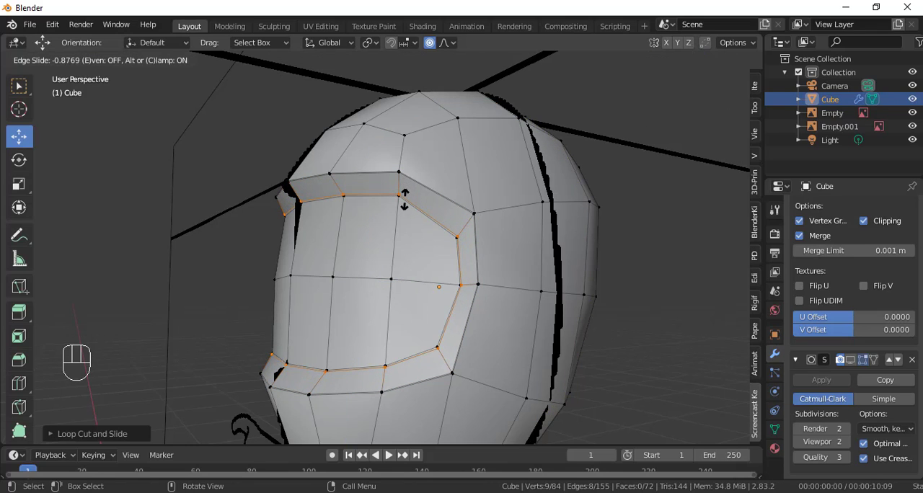
{"action": "left_click", "coordinate": [404, 200]}
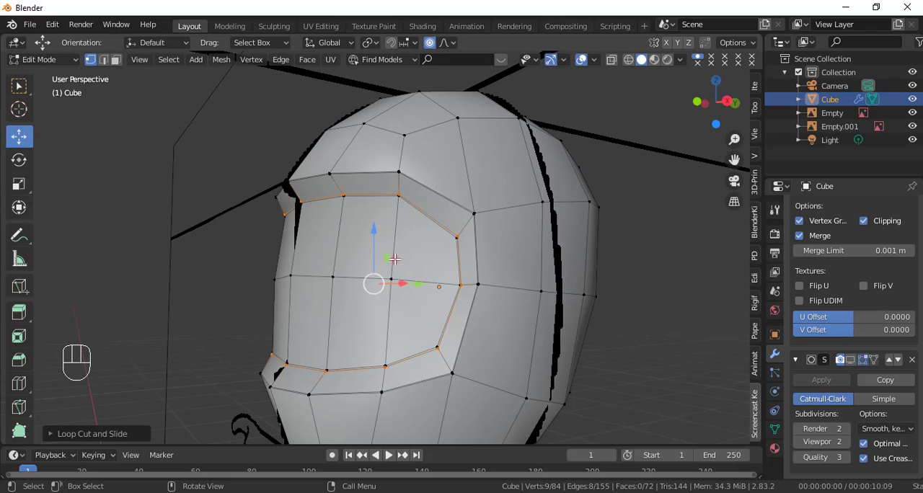
Step: Preview the head in Object Mode with its subdivision displayed, and examine its outline from the front and right side
{"action": "key", "text": "KP_1"}
{"action": "key", "text": "Tab"}
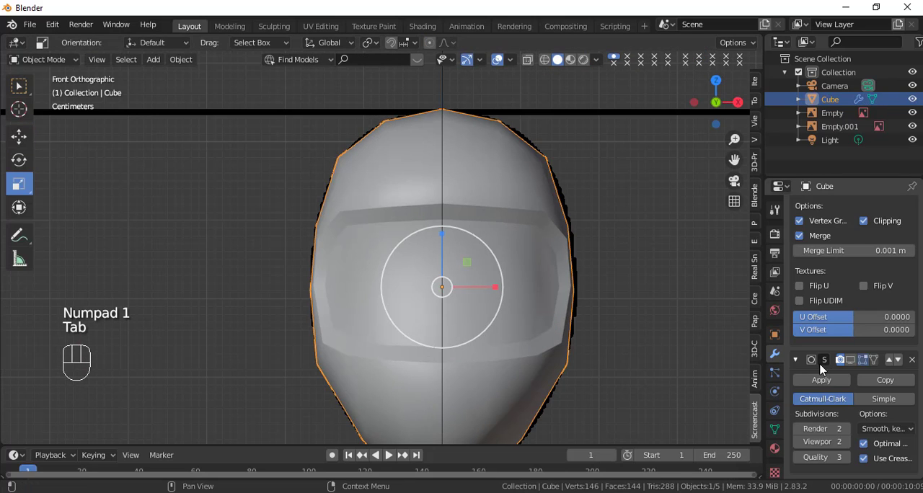
{"action": "left_click", "coordinate": [850, 360]}
{"action": "scroll", "coordinate": [587, 303], "scroll_direction": "down", "scroll_amount": 2}
{"action": "middle_click_drag", "start_coordinate": [586, 303], "coordinate": [459, 307]}
{"action": "key", "text": "KP_1"}
{"action": "middle_click_drag", "start_coordinate": [498, 339], "coordinate": [470, 243], "text": "shift"}
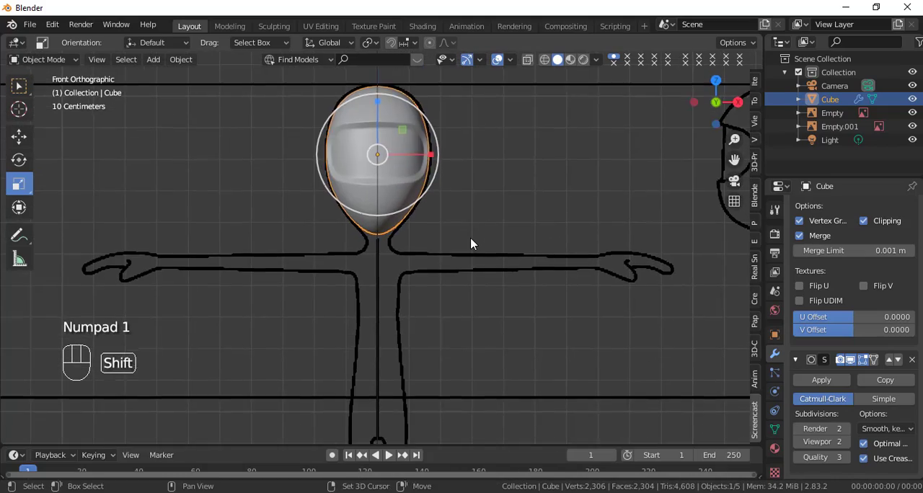
{"action": "scroll", "coordinate": [470, 245], "scroll_direction": "up", "scroll_amount": 1}
{"action": "key", "text": "KP_3"}
{"action": "middle_click_drag", "start_coordinate": [483, 181], "coordinate": [432, 329], "text": "shift"}
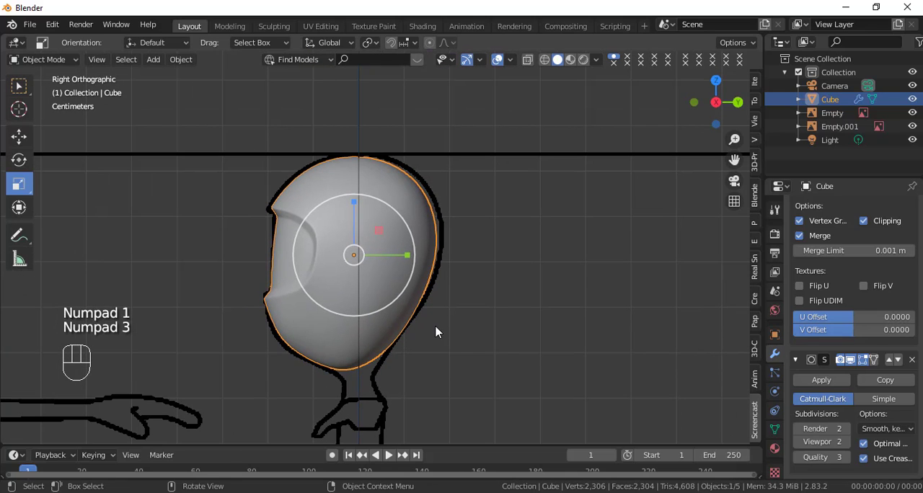
Step: Hide the subdivision in the viewport and display the head as wireframe in Edit Mode from the right side
{"action": "left_click", "coordinate": [850, 360]}
{"action": "scroll", "coordinate": [550, 301], "scroll_direction": "up", "scroll_amount": 2}
{"action": "key", "text": "Tab"}
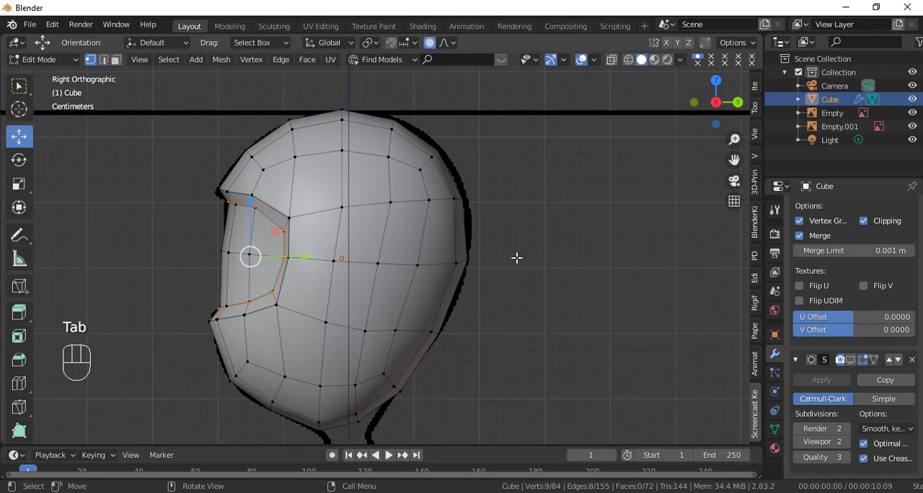
{"action": "scroll", "coordinate": [516, 258], "scroll_direction": "up", "scroll_amount": 1}
{"action": "key", "text": "shift+z"}
Step: Move the group of vertices at the upper back of the head outward to the reference outline with proportional editing
{"action": "left_click", "coordinate": [479, 189]}
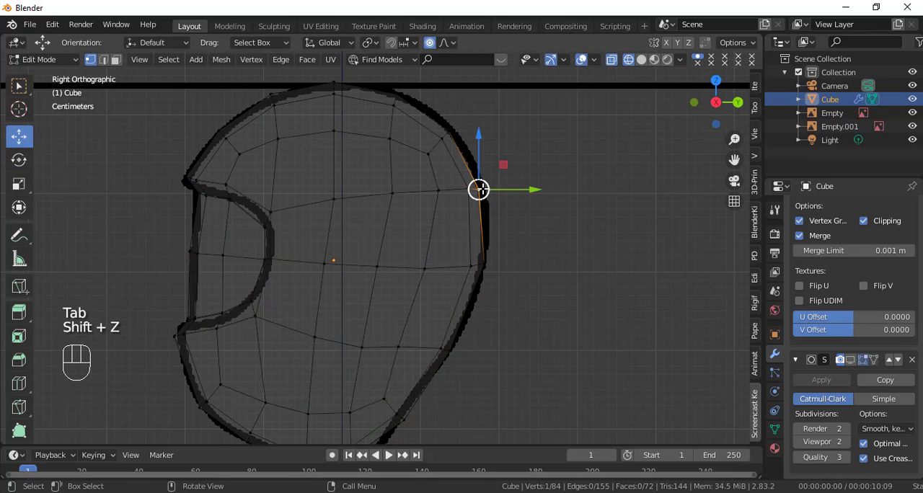
{"action": "key", "text": "c"}
{"action": "left_click_drag", "start_coordinate": [462, 186], "coordinate": [453, 134]}
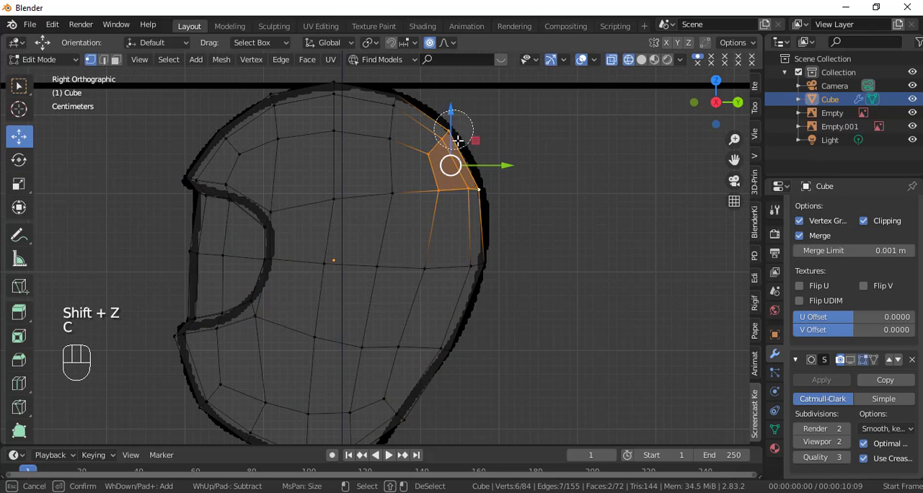
{"action": "right_click", "coordinate": [507, 195]}
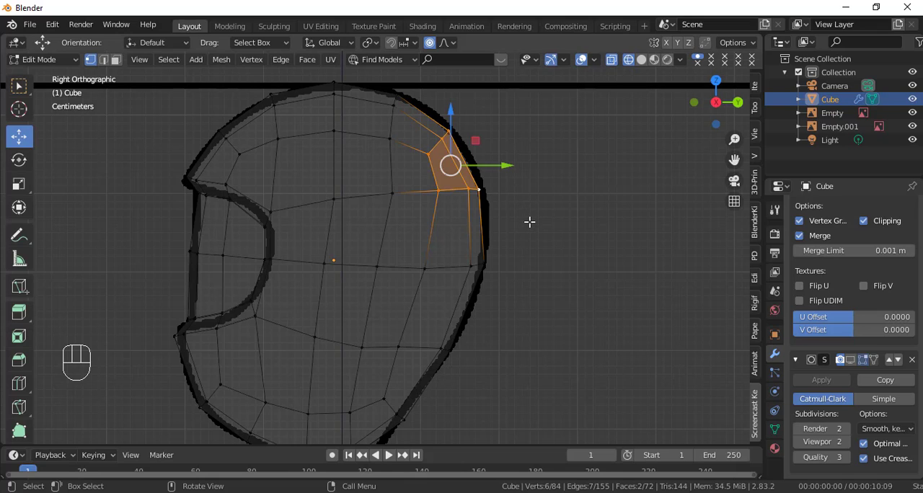
{"action": "key", "text": "g"}
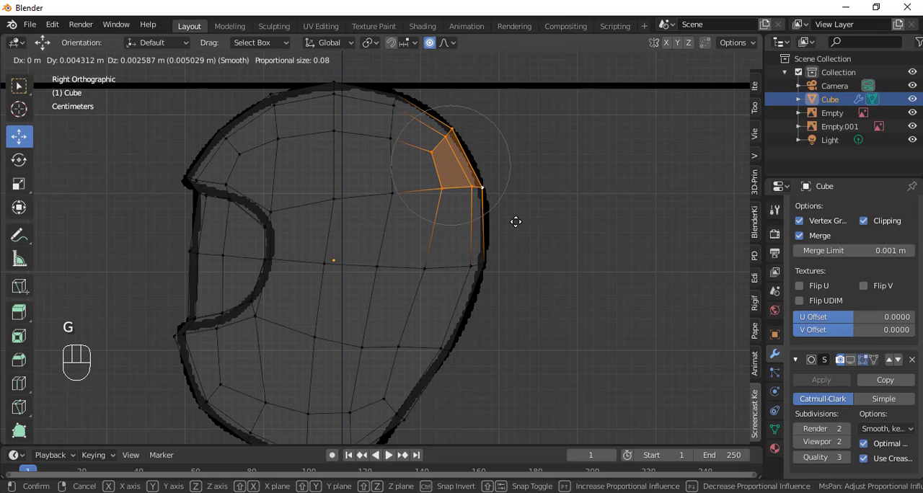
{"action": "left_click", "coordinate": [515, 222]}
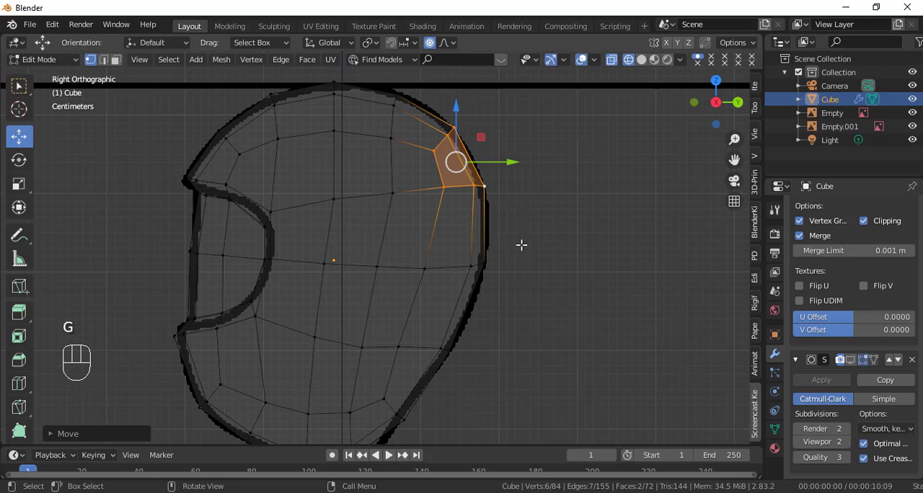
{"action": "left_click", "coordinate": [470, 348]}
{"action": "left_click", "coordinate": [489, 273]}
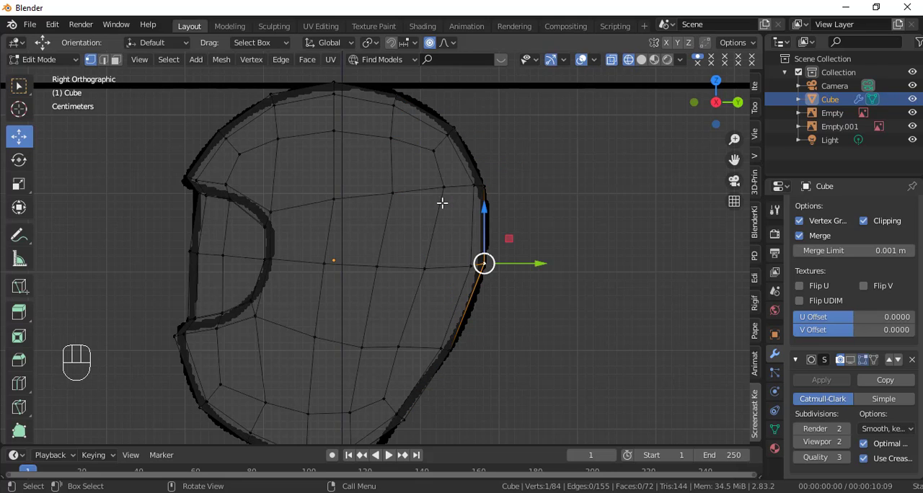
{"action": "left_click", "coordinate": [341, 93]}
Step: Delete the two vertices on the head's underside behind the chin to open the mesh where the neck joins
{"action": "scroll", "coordinate": [400, 272], "scroll_direction": "down", "scroll_amount": 2}
{"action": "middle_click_drag", "start_coordinate": [399, 271], "coordinate": [404, 190], "text": "shift"}
{"action": "scroll", "coordinate": [405, 258], "scroll_direction": "up", "scroll_amount": 3}
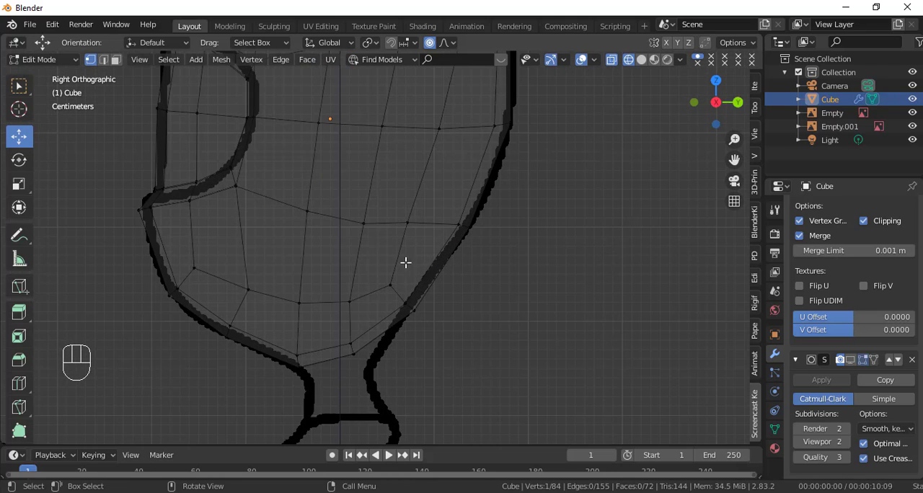
{"action": "middle_click_drag", "start_coordinate": [415, 270], "coordinate": [474, 231], "text": "shift"}
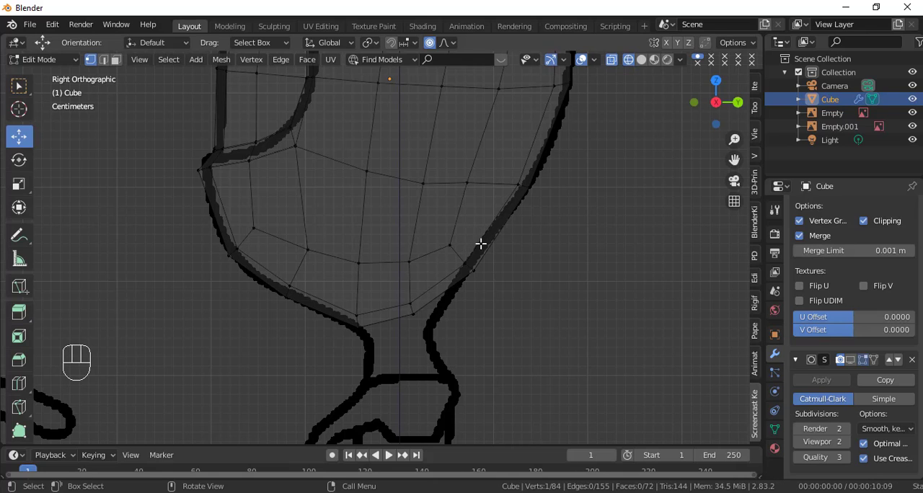
{"action": "key", "text": "Tab"}
{"action": "key", "text": "Tab"}
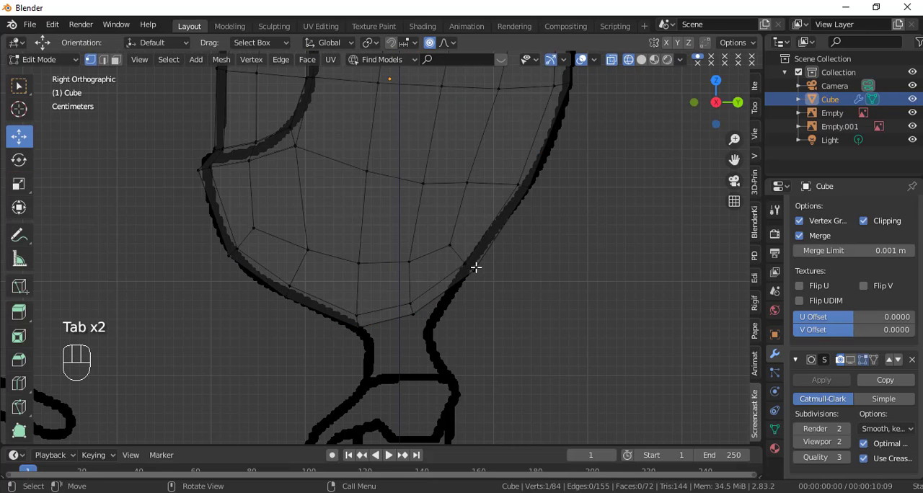
{"action": "left_click", "coordinate": [420, 319]}
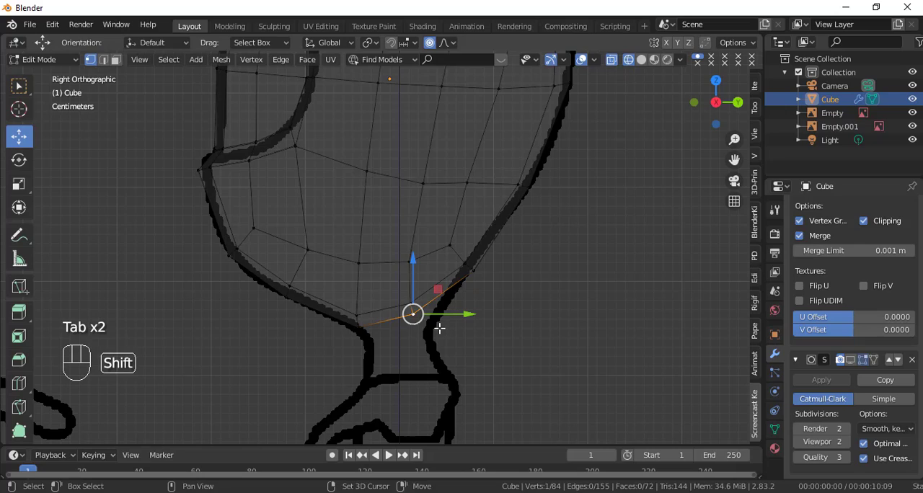
{"action": "key", "text": "shift+z"}
{"action": "key", "text": "shift+z"}
{"action": "mouse_move", "coordinate": [437, 325]}
{"action": "middle_mouse_down"}
{"action": "mouse_move", "coordinate": [462, 340]}
{"action": "mouse_move", "coordinate": [325, 299]}
{"action": "mouse_move", "coordinate": [428, 326]}
{"action": "middle_mouse_up"}
{"action": "key", "text": "KP_3"}
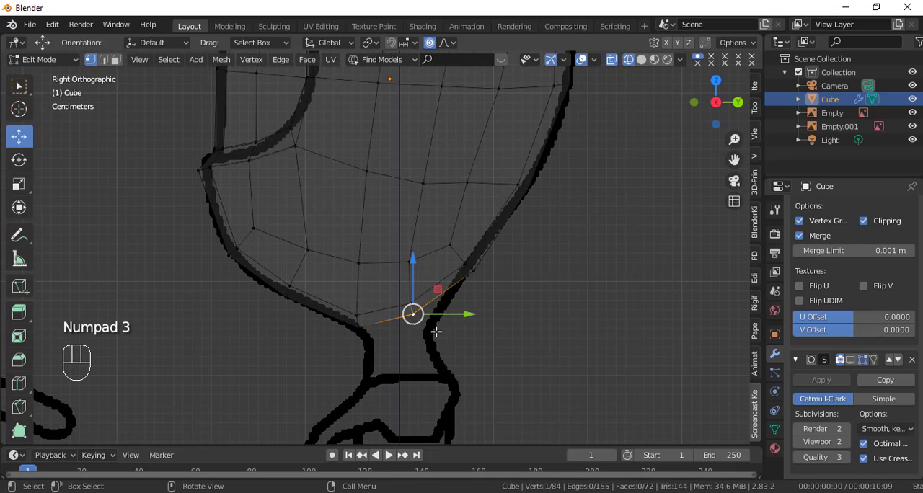
{"action": "left_click", "coordinate": [411, 303], "text": "shift"}
{"action": "mouse_move", "coordinate": [470, 354]}
{"action": "middle_mouse_down"}
{"action": "mouse_move", "coordinate": [346, 301]}
{"action": "mouse_move", "coordinate": [459, 332]}
{"action": "mouse_move", "coordinate": [473, 354]}
{"action": "middle_mouse_up"}
{"action": "key", "text": "KP_3"}
{"action": "scroll", "coordinate": [472, 358], "scroll_direction": "up", "scroll_amount": 2}
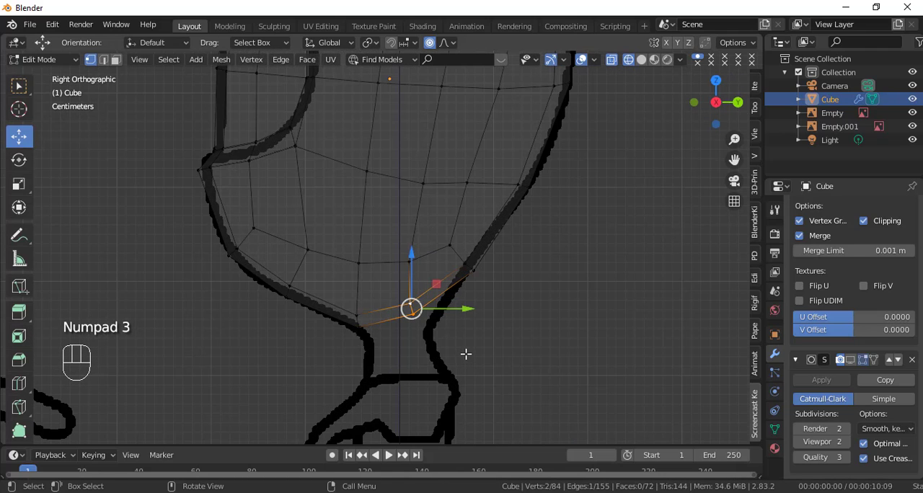
{"action": "key", "text": "x"}
{"action": "left_click", "coordinate": [383, 308]}
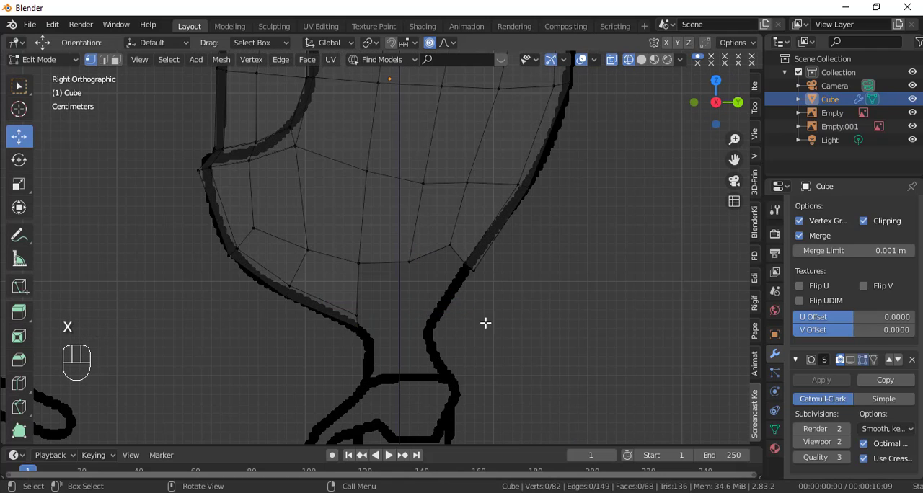
Step: Select the edge loop around the opening on the head's underside and apply Smooth Vertices to it
{"action": "key", "text": "shift+z"}
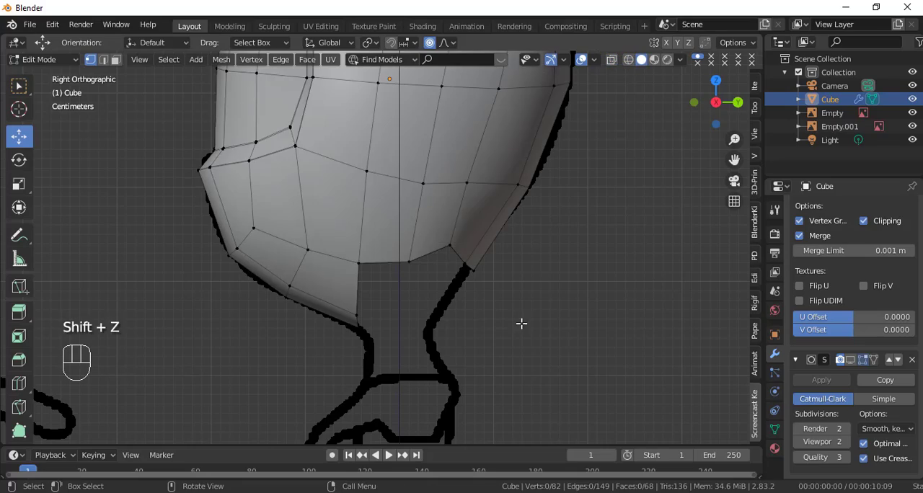
{"action": "middle_click_drag", "start_coordinate": [521, 323], "coordinate": [369, 182]}
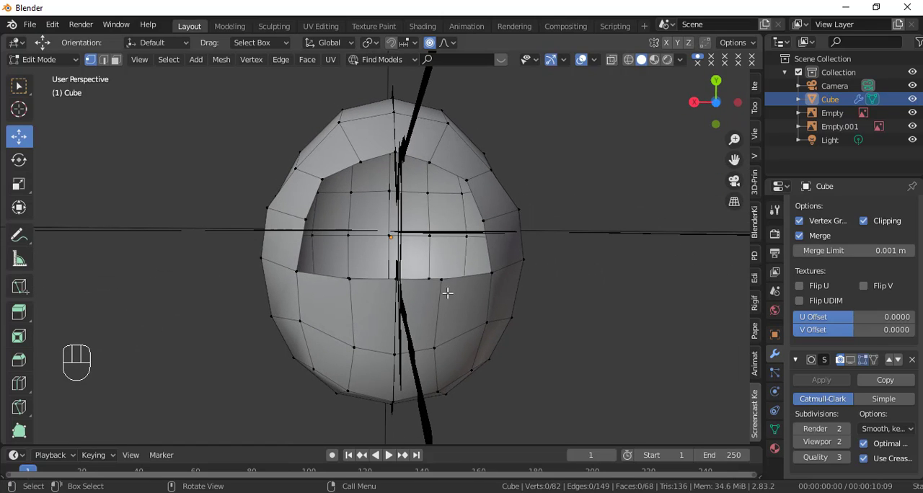
{"action": "key", "text": "KP_2"}
{"action": "key", "text": "KP_1"}
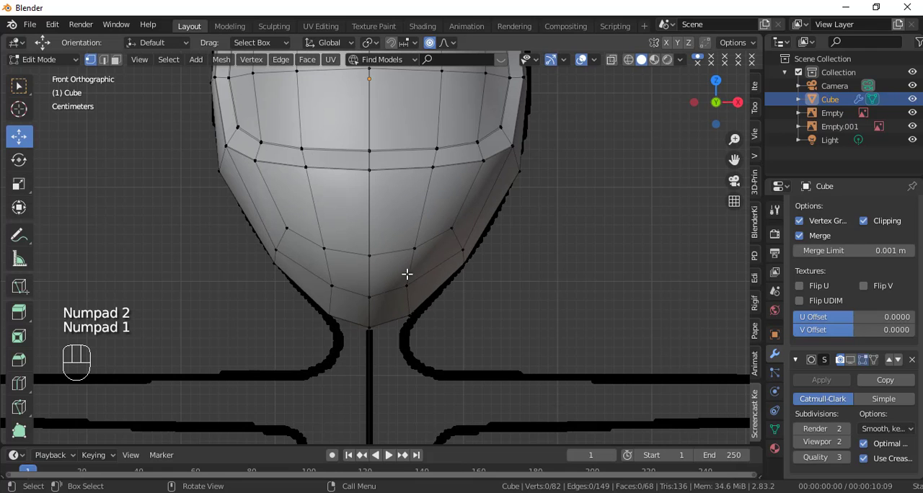
{"action": "key", "text": "KP_3"}
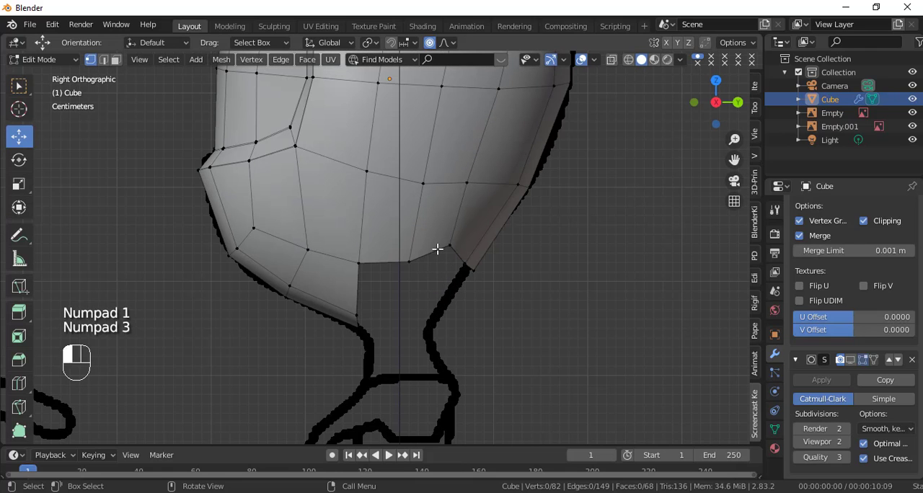
{"action": "left_click", "coordinate": [437, 248], "text": "alt"}
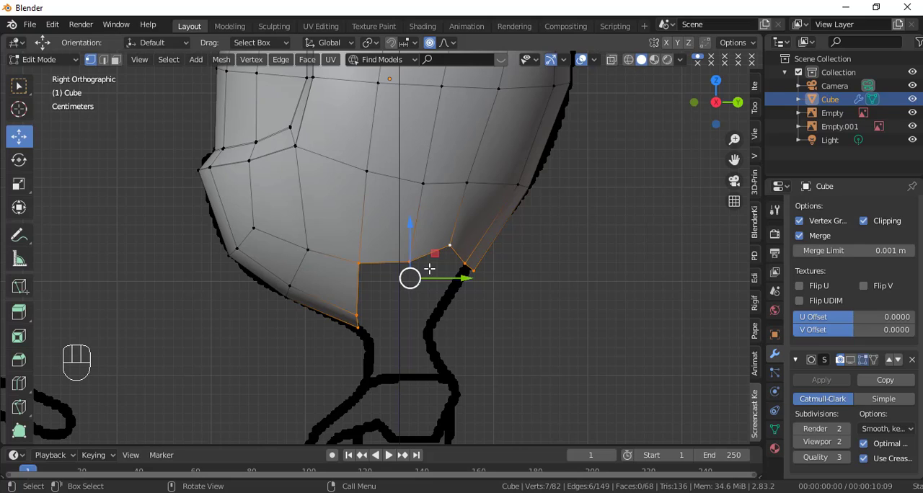
{"action": "right_click", "coordinate": [610, 230]}
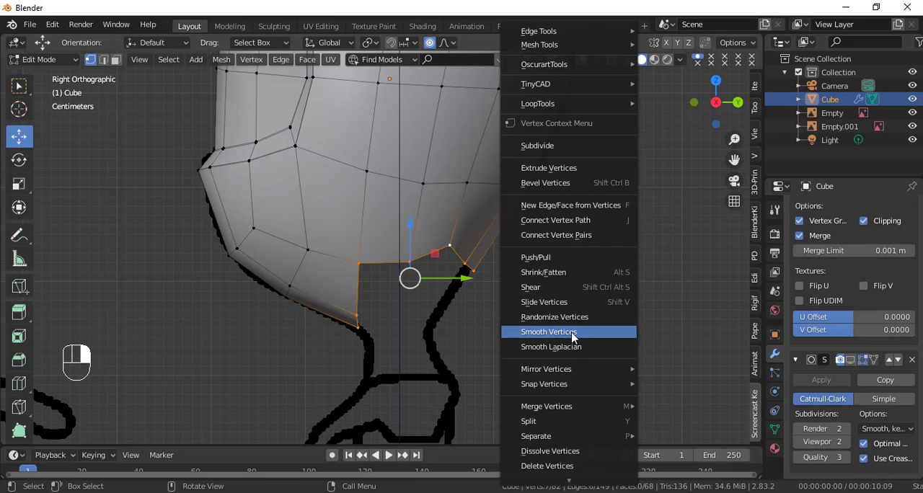
{"action": "mouse_move", "coordinate": [574, 374]}
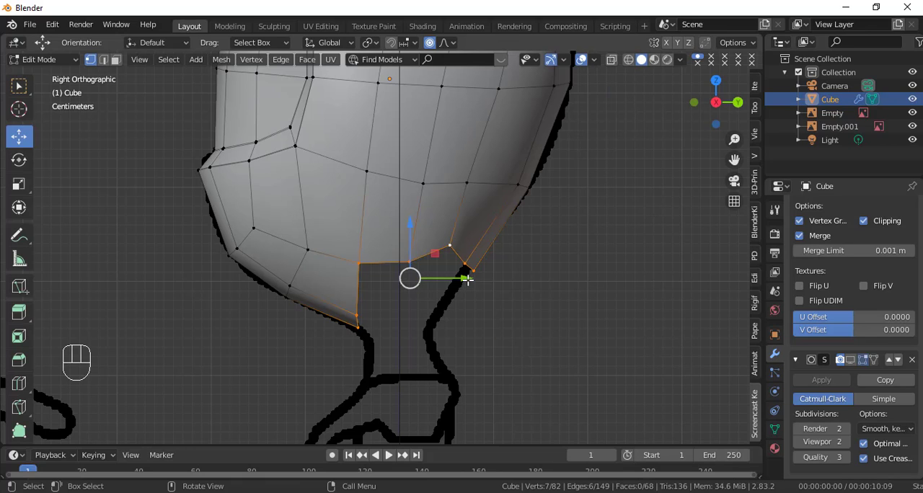
{"action": "right_click", "coordinate": [589, 267]}
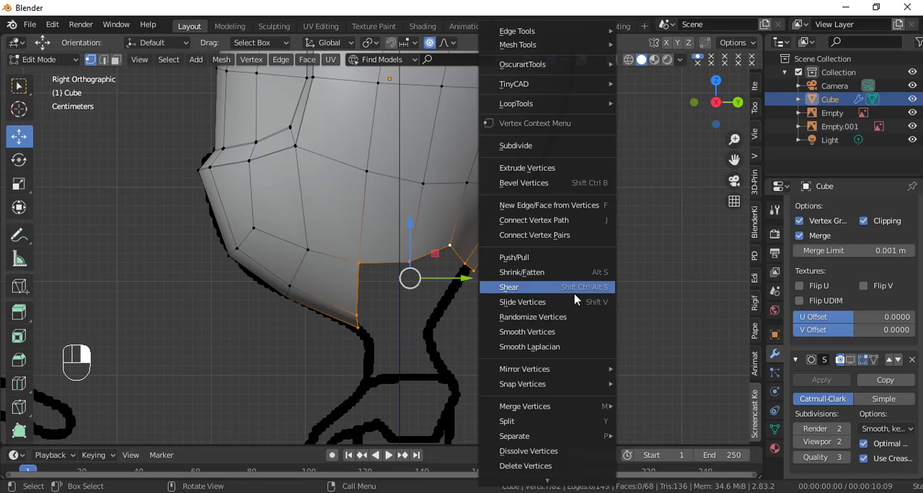
{"action": "left_click", "coordinate": [565, 333]}
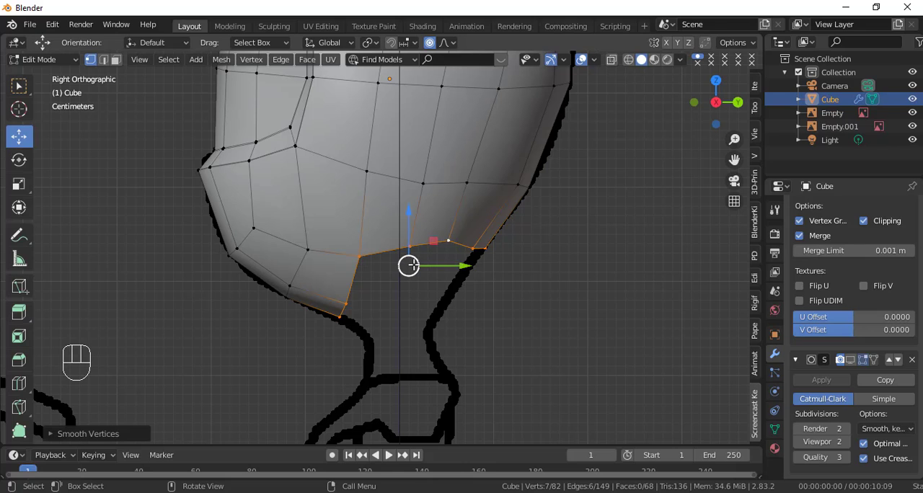
Step: Move the front corner vertex of the neck opening slightly down and back in wireframe display from the right side
{"action": "key", "text": "KP_3"}
{"action": "left_click", "coordinate": [352, 258]}
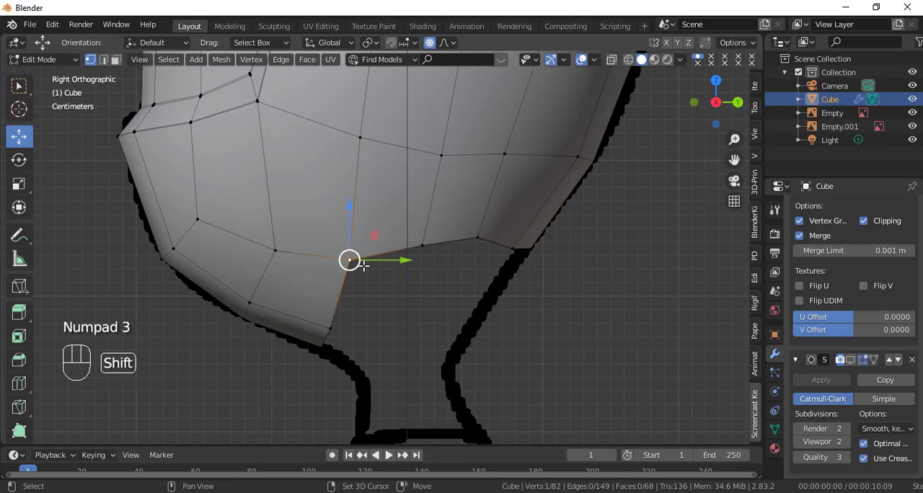
{"action": "key", "text": "shift+z"}
{"action": "key", "text": "c"}
{"action": "left_click_drag", "start_coordinate": [350, 224], "coordinate": [354, 238]}
{"action": "left_click_drag", "start_coordinate": [378, 272], "coordinate": [392, 273]}
Step: Adjust the rear vertices of the neck opening to follow the reference outline and even out the edge
{"action": "left_click", "coordinate": [530, 258]}
{"action": "left_click_drag", "start_coordinate": [530, 220], "coordinate": [514, 227]}
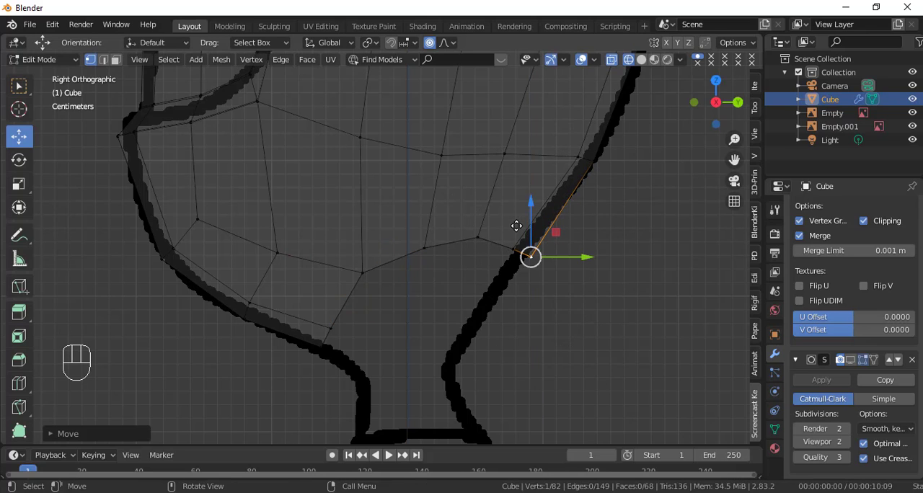
{"action": "key", "text": "c"}
{"action": "left_click_drag", "start_coordinate": [550, 253], "coordinate": [550, 253]}
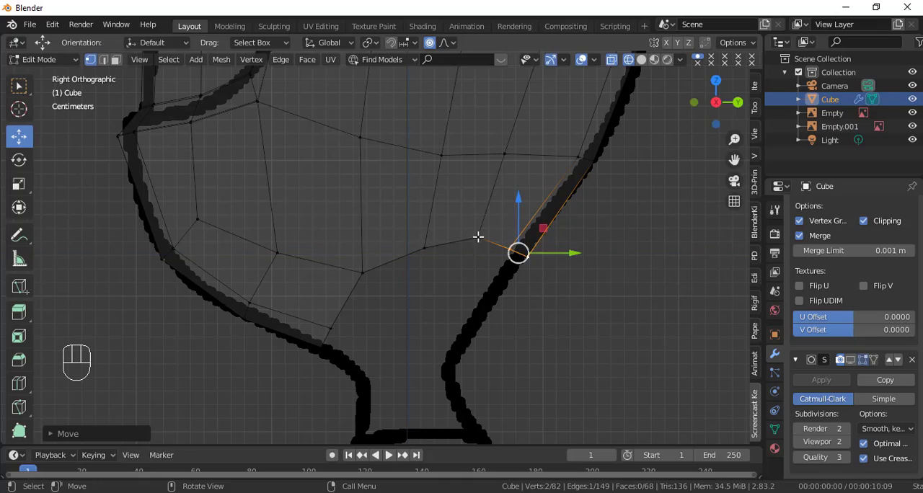
{"action": "left_click", "coordinate": [478, 237]}
{"action": "left_click_drag", "start_coordinate": [472, 201], "coordinate": [472, 205]}
Step: Select the neck opening's edge loop and extrude it about 0.13 m down to the shoulder line
{"action": "left_click", "coordinate": [385, 267], "text": "alt"}
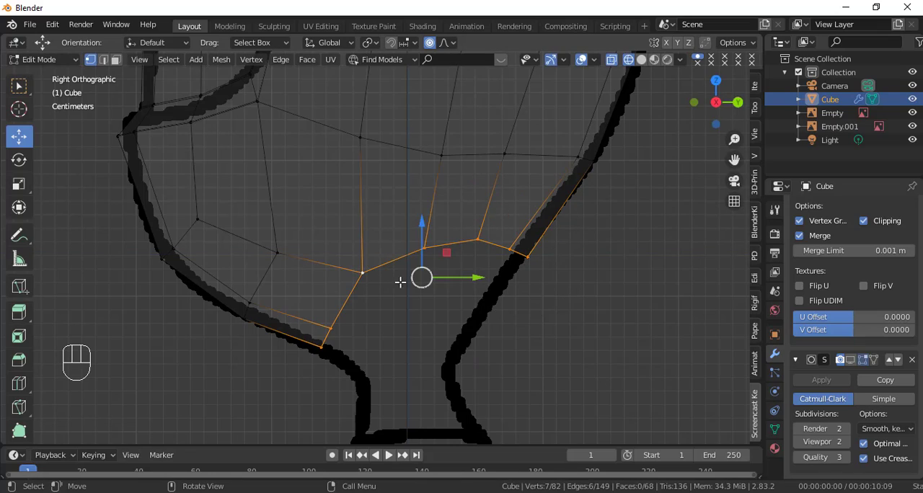
{"action": "middle_click_drag", "start_coordinate": [460, 351], "coordinate": [509, 334]}
{"action": "key", "text": "KP_3"}
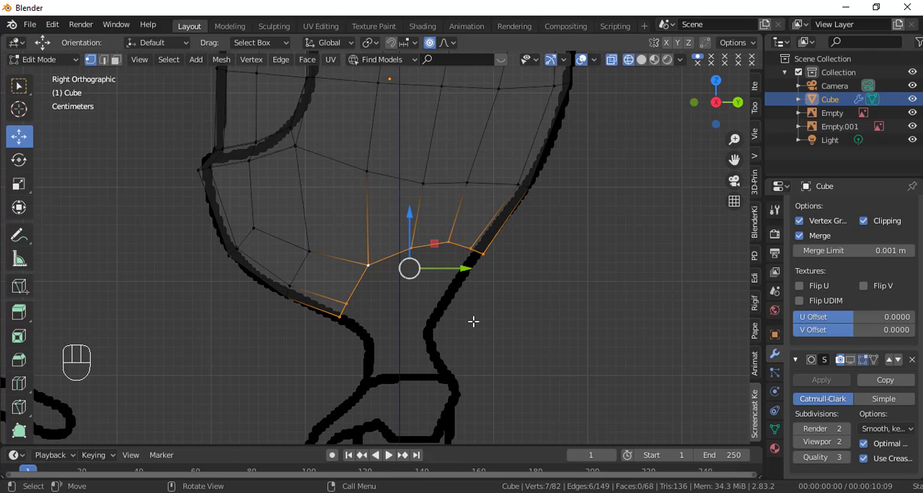
{"action": "key", "text": "e"}
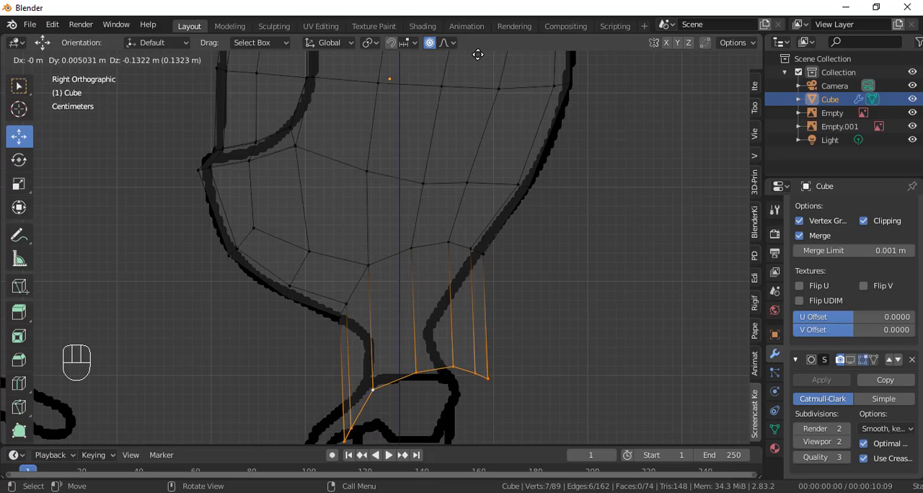
{"action": "left_click", "coordinate": [477, 55]}
{"action": "scroll", "coordinate": [460, 184], "scroll_direction": "down", "scroll_amount": 2}
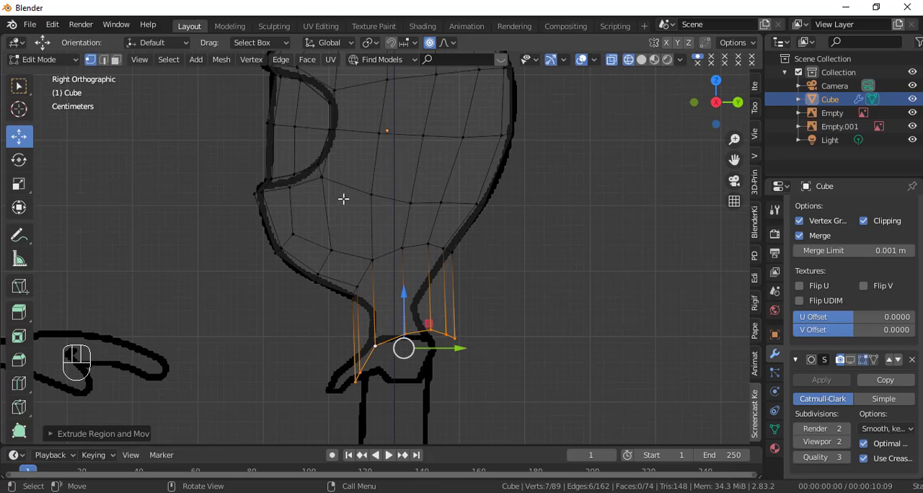
Step: Flatten the extruded neck loop by scaling it to 0 along Z and raise it to the reference's neck base
{"action": "left_click", "coordinate": [19, 184]}
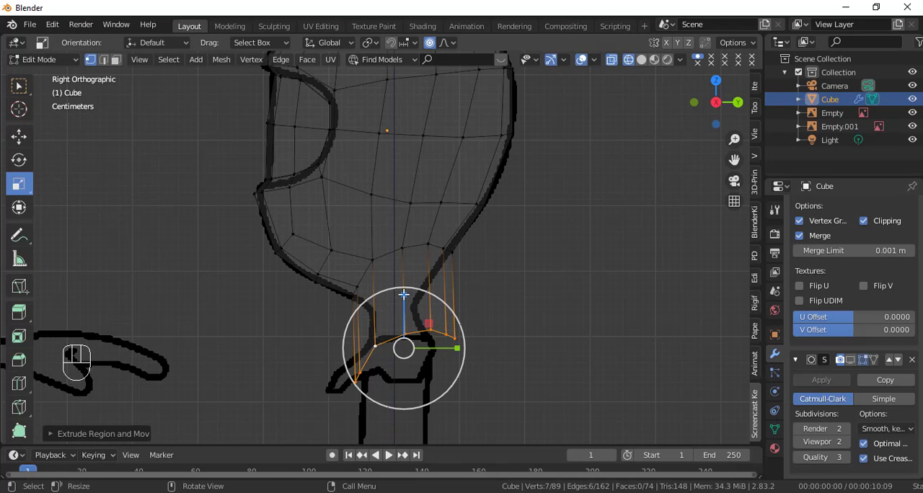
{"action": "left_click_drag", "start_coordinate": [404, 294], "coordinate": [409, 310]}
{"action": "key", "text": "0"}
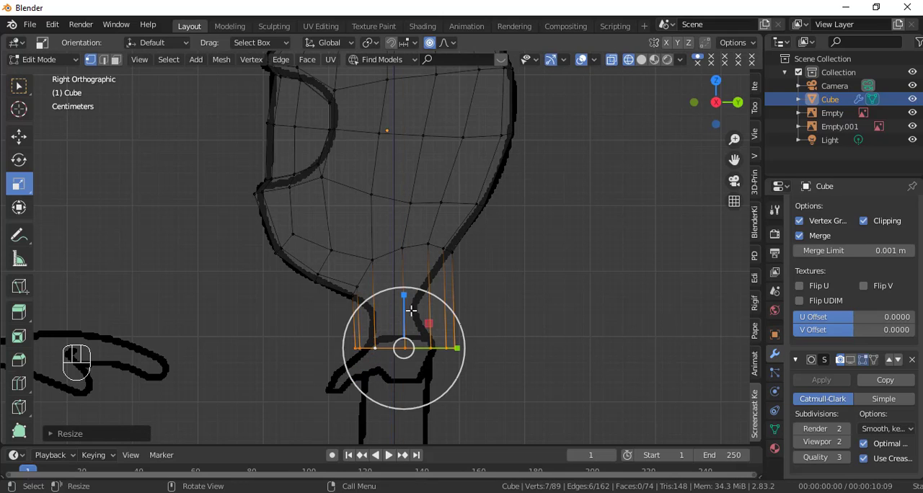
{"action": "left_click", "coordinate": [28, 137]}
{"action": "left_click_drag", "start_coordinate": [405, 300], "coordinate": [405, 289]}
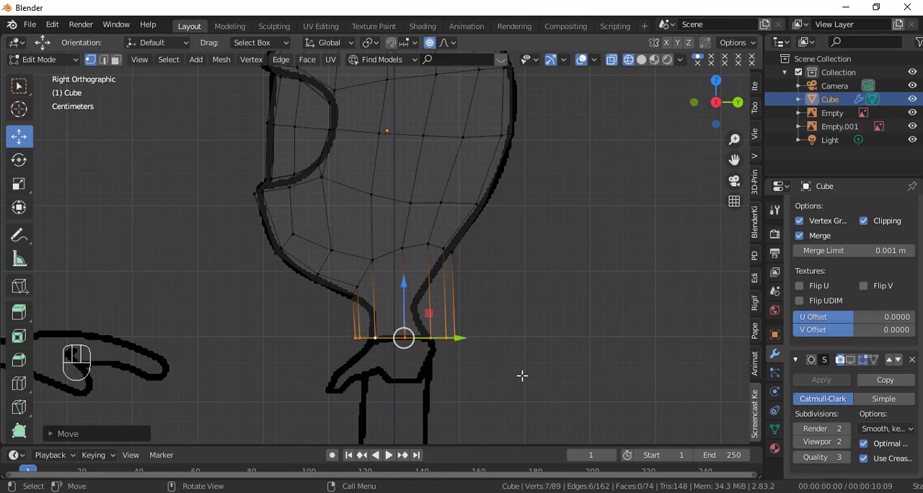
Step: Scale down the flattened loop at the neck base and align it with the neck in the side and front references
{"action": "key", "text": "s"}
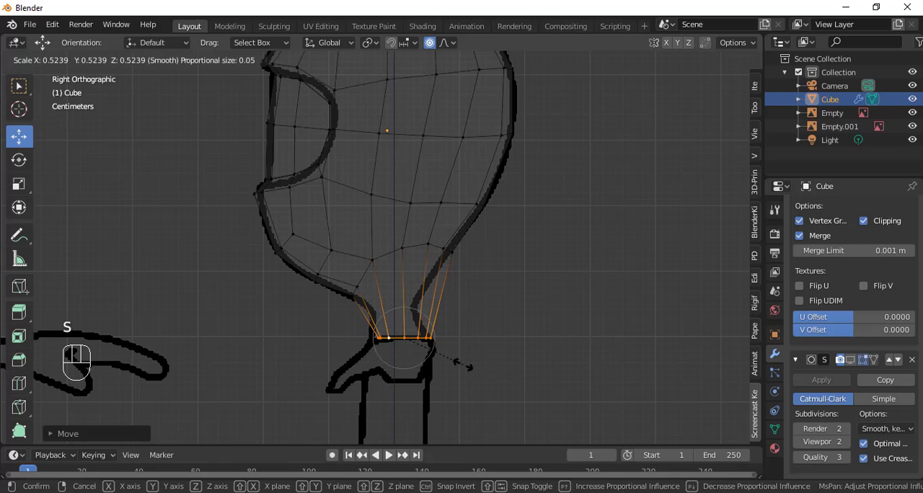
{"action": "left_click", "coordinate": [450, 363]}
{"action": "left_click_drag", "start_coordinate": [453, 337], "coordinate": [447, 339]}
{"action": "key", "text": "KP_1"}
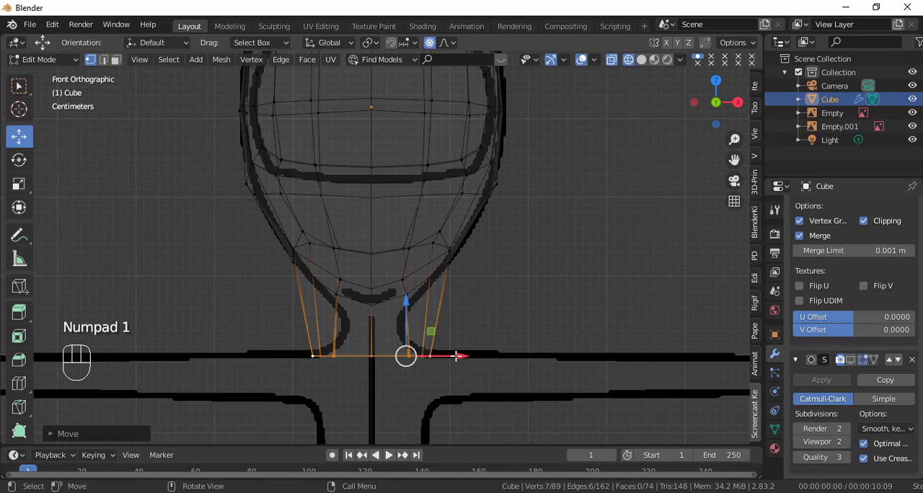
{"action": "left_click_drag", "start_coordinate": [455, 355], "coordinate": [440, 367]}
{"action": "key", "text": "KP_3"}
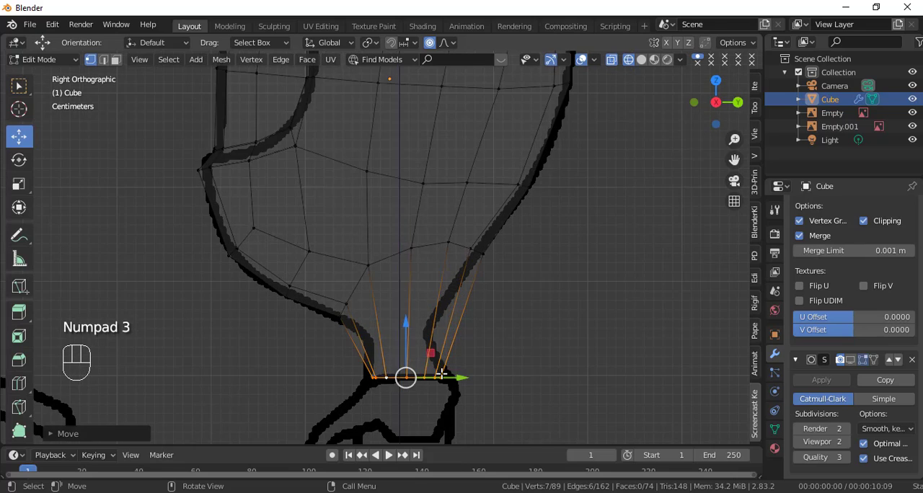
Step: Add a loop cut around the neck slightly above its middle, then shrink and shift it forward to the side outline
{"action": "middle_click_drag", "start_coordinate": [441, 374], "coordinate": [432, 233], "text": "shift"}
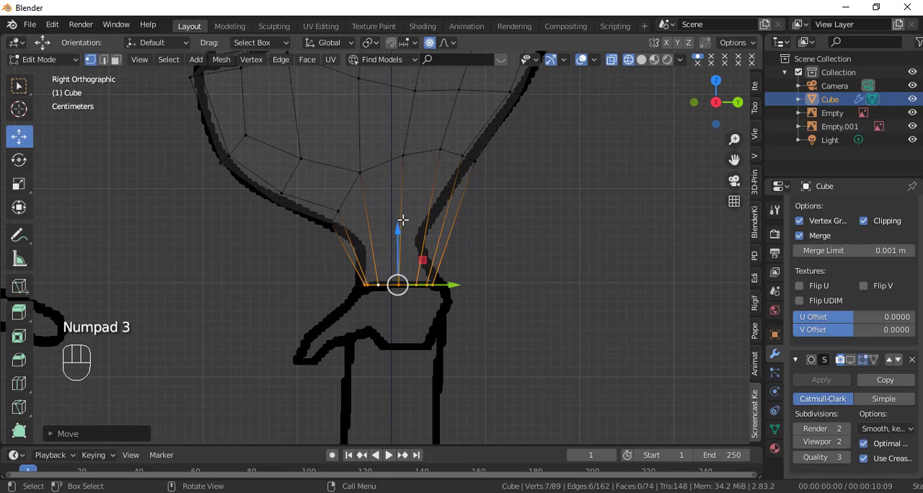
{"action": "key", "text": "ctrl"}
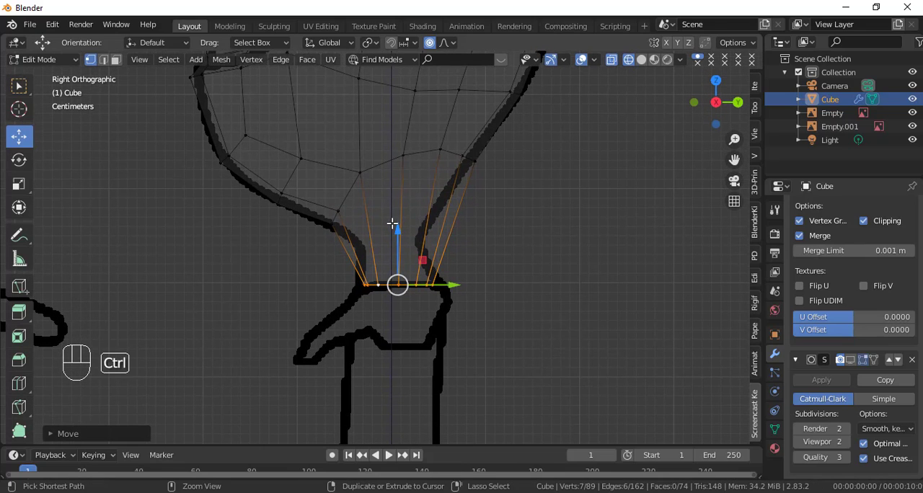
{"action": "key", "text": "ctrl+r"}
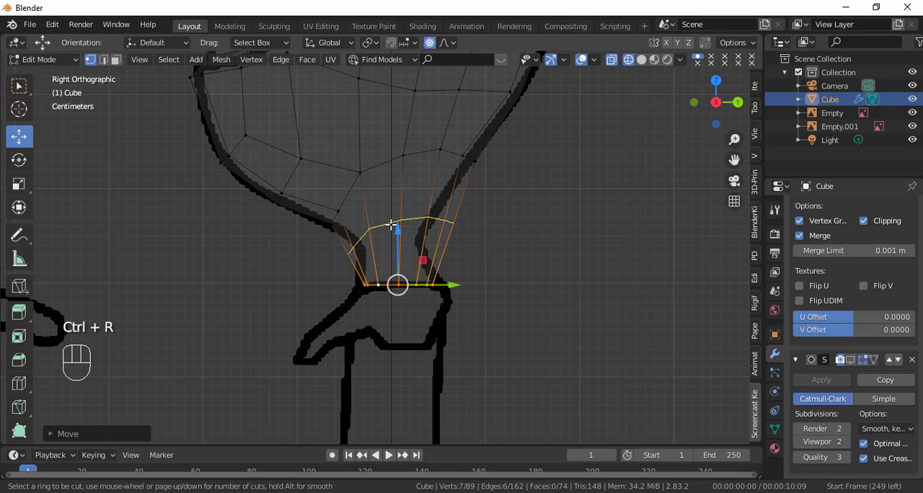
{"action": "left_click", "coordinate": [390, 224]}
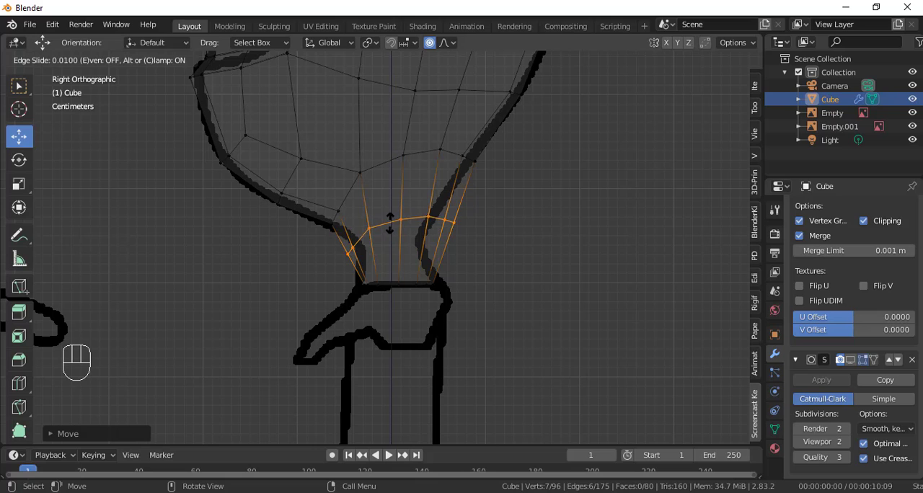
{"action": "left_click", "coordinate": [392, 214]}
{"action": "key", "text": "s"}
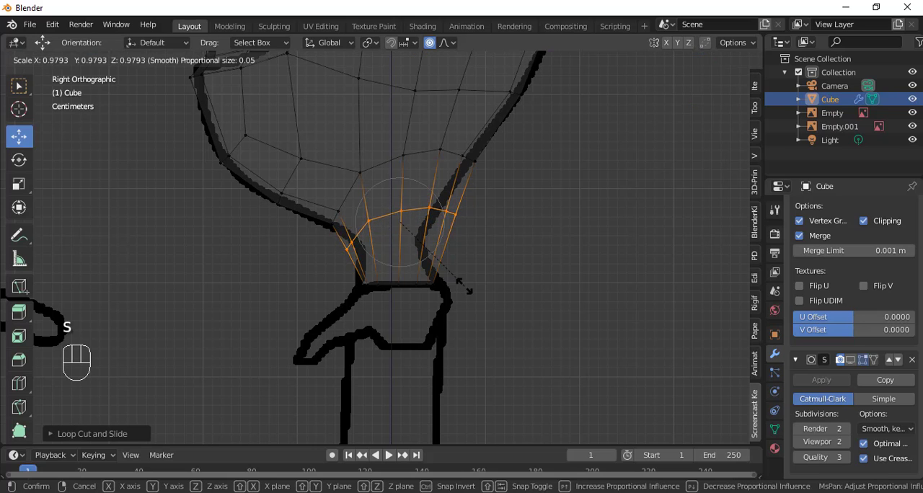
{"action": "left_click", "coordinate": [444, 274]}
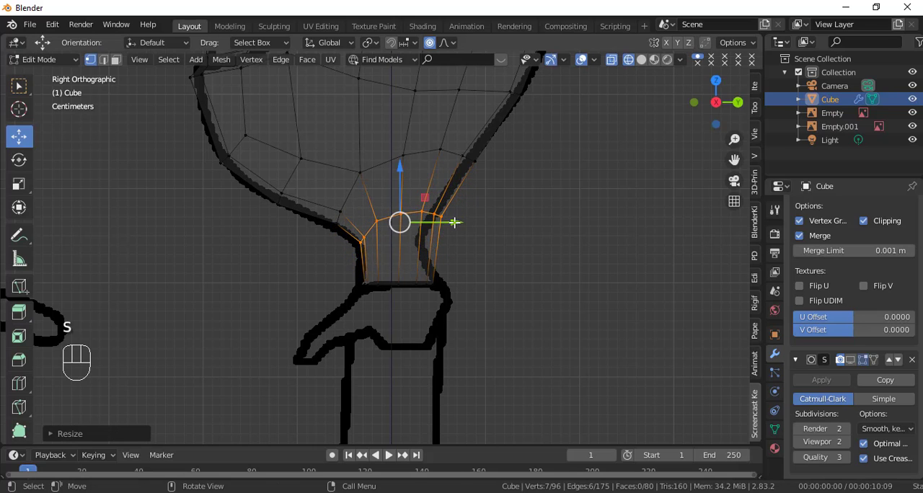
{"action": "left_click_drag", "start_coordinate": [442, 218], "coordinate": [446, 223]}
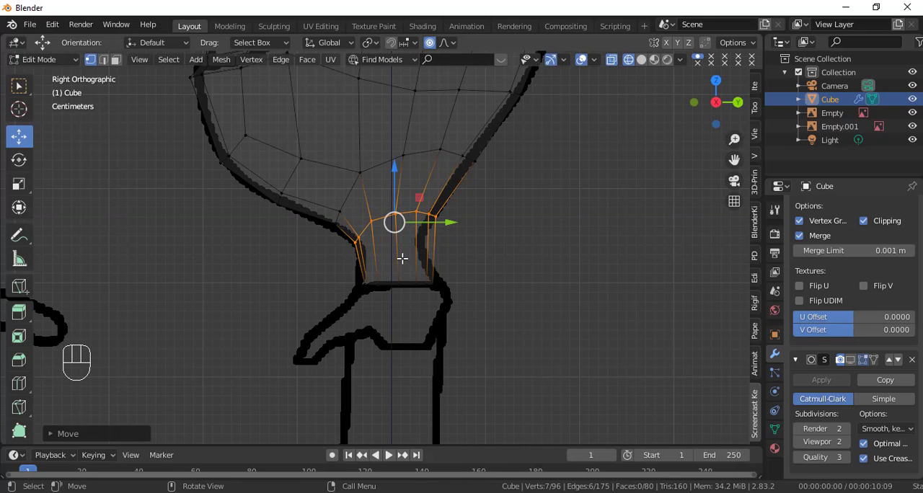
Step: Add a second centred loop cut in the lower neck, then scale it down and move it forward to the reference outline
{"action": "key", "text": "ctrl+r"}
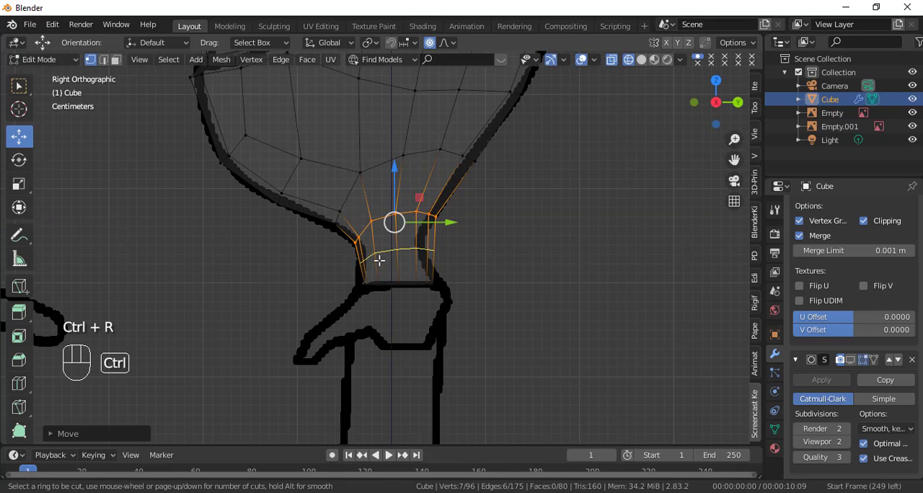
{"action": "left_click", "coordinate": [379, 260]}
{"action": "right_click", "coordinate": [379, 260]}
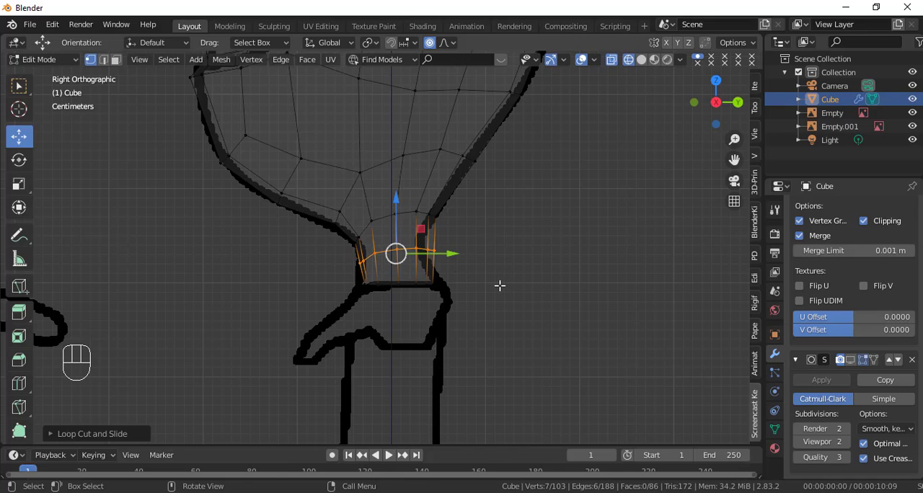
{"action": "key", "text": "s"}
{"action": "left_click", "coordinate": [476, 281]}
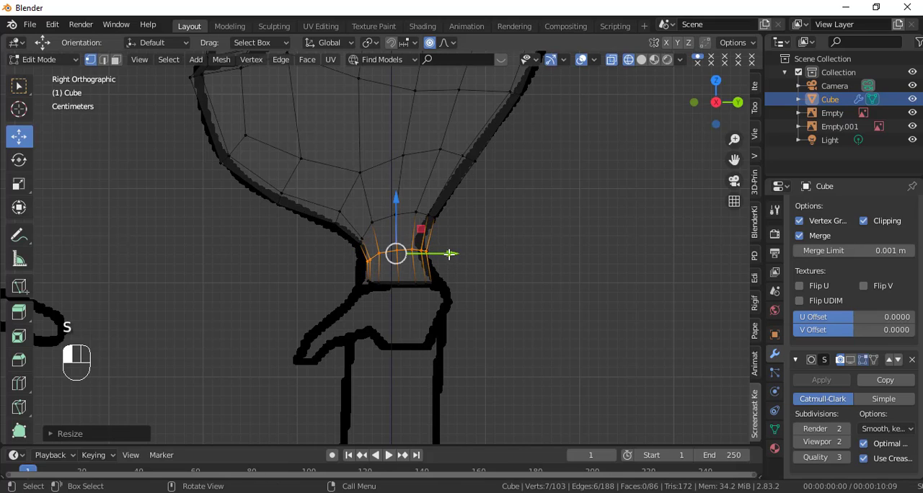
{"action": "left_click_drag", "start_coordinate": [448, 254], "coordinate": [444, 256]}
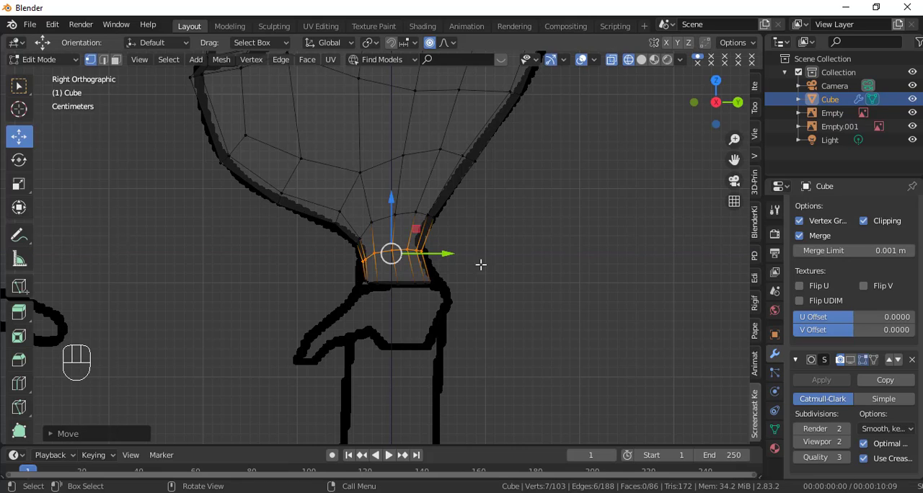
Step: Scale up the bottom edge loop of the neck slightly to fit the side reference
{"action": "left_click", "coordinate": [418, 285], "text": "alt"}
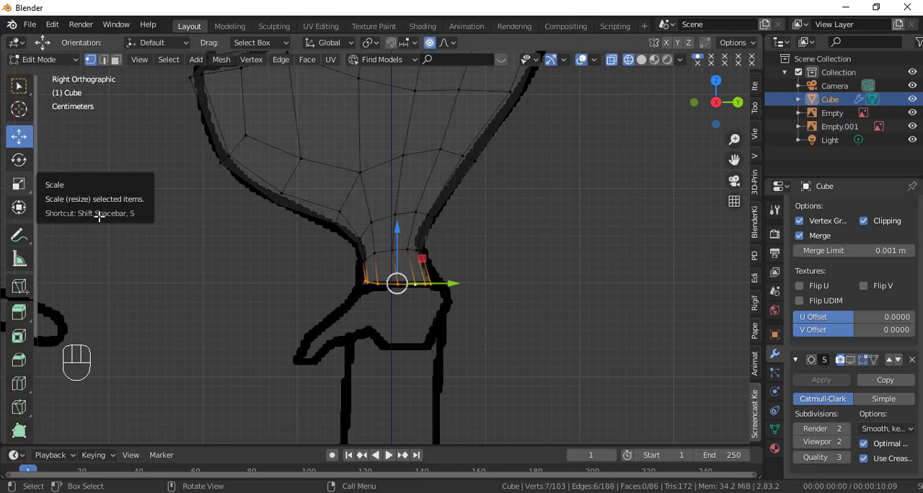
{"action": "left_click", "coordinate": [20, 185]}
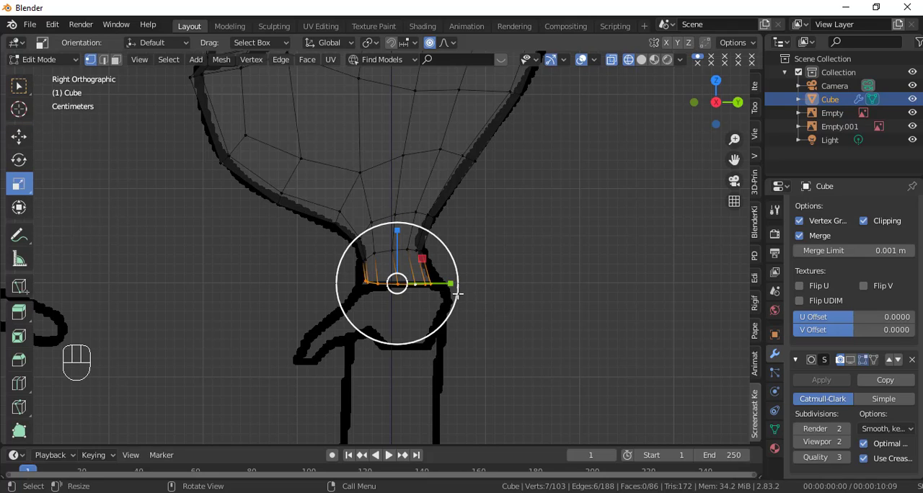
{"action": "left_click_drag", "start_coordinate": [455, 284], "coordinate": [461, 294]}
Step: Pull the middle neck loop inward along X in the front view to match the narrow part of the neck outline
{"action": "key", "text": "KP_1"}
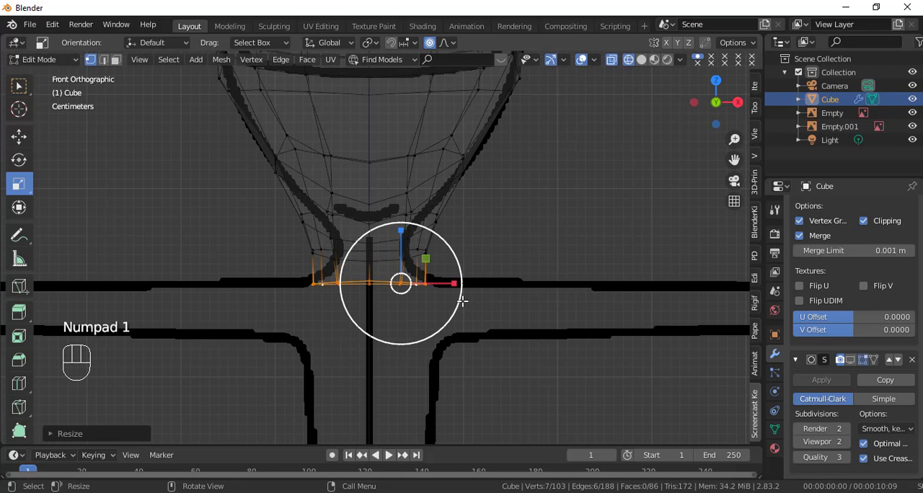
{"action": "scroll", "coordinate": [459, 305], "scroll_direction": "up", "scroll_amount": 2}
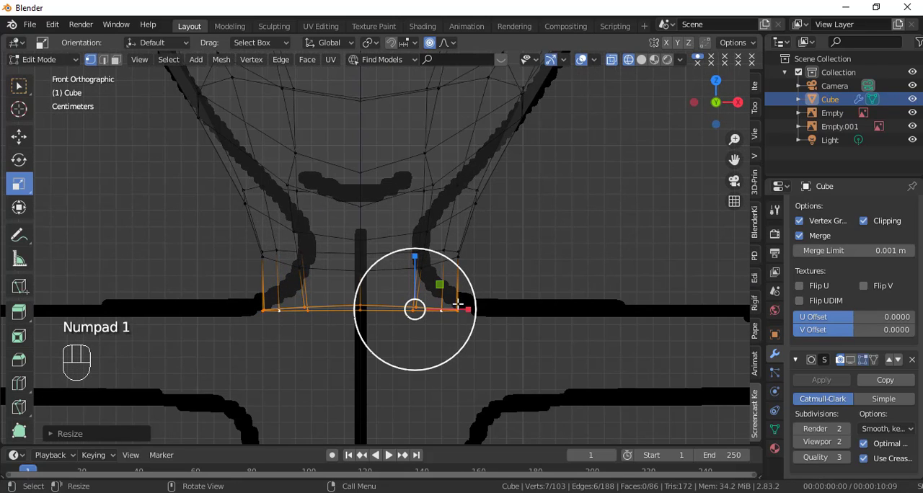
{"action": "left_click", "coordinate": [323, 271], "text": "alt"}
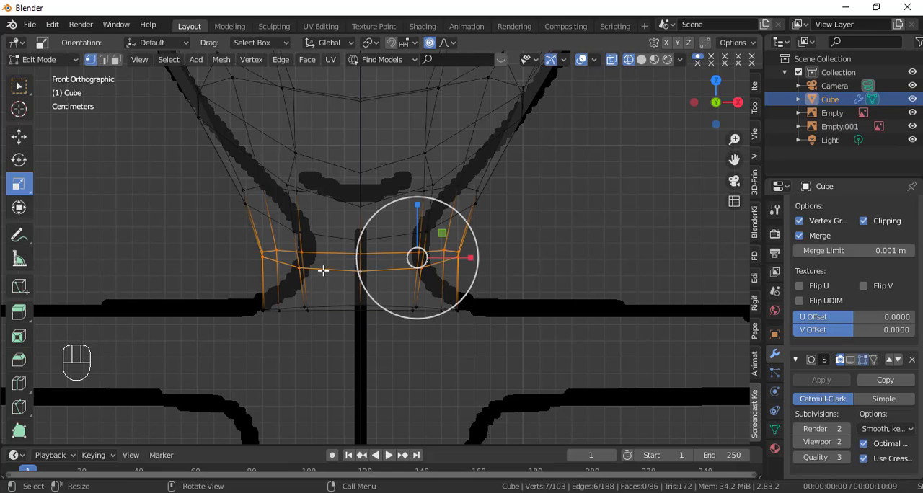
{"action": "left_click", "coordinate": [19, 136]}
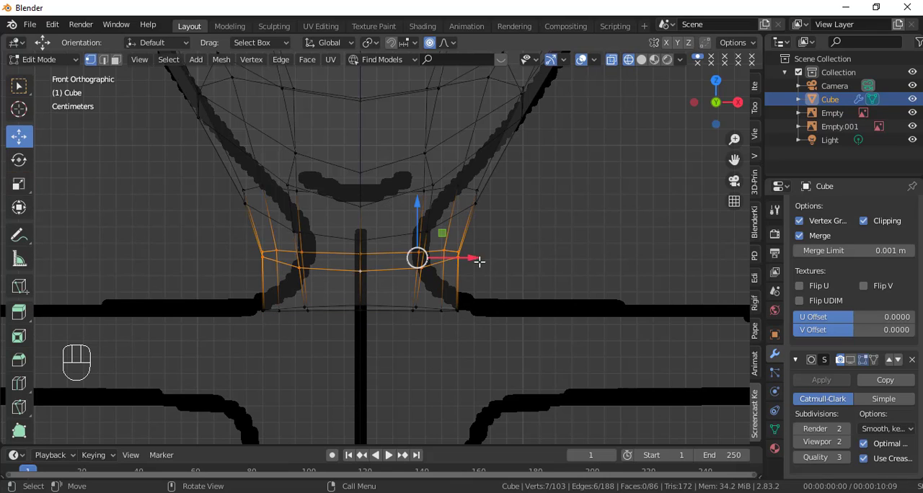
{"action": "left_click_drag", "start_coordinate": [480, 261], "coordinate": [436, 263]}
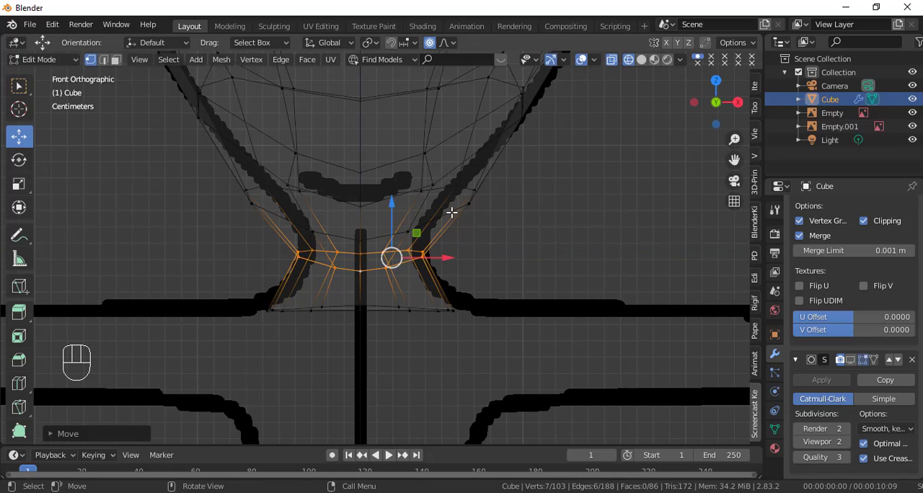
Step: Select the edge loop where the jaw meets the neck and pull it inward along X to the front outline
{"action": "double_click", "coordinate": [454, 208]}
{"action": "left_click", "coordinate": [456, 207]}
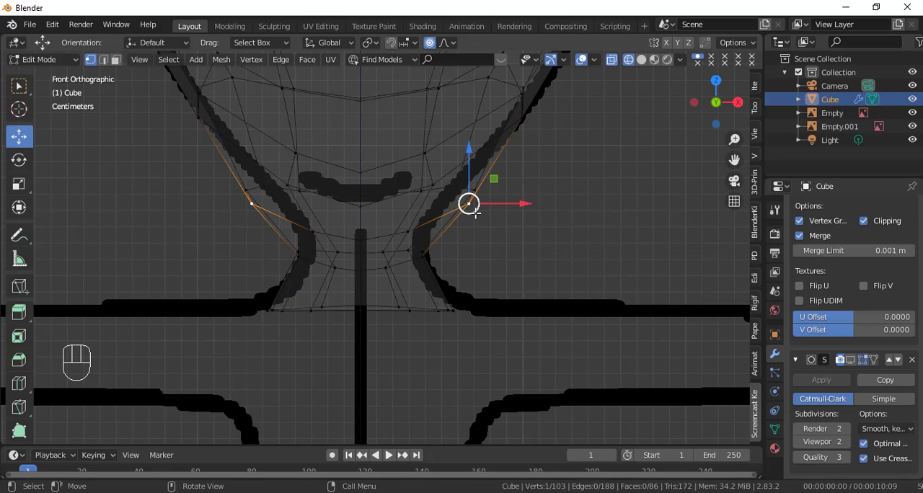
{"action": "double_click", "coordinate": [430, 222]}
{"action": "double_click", "coordinate": [446, 214]}
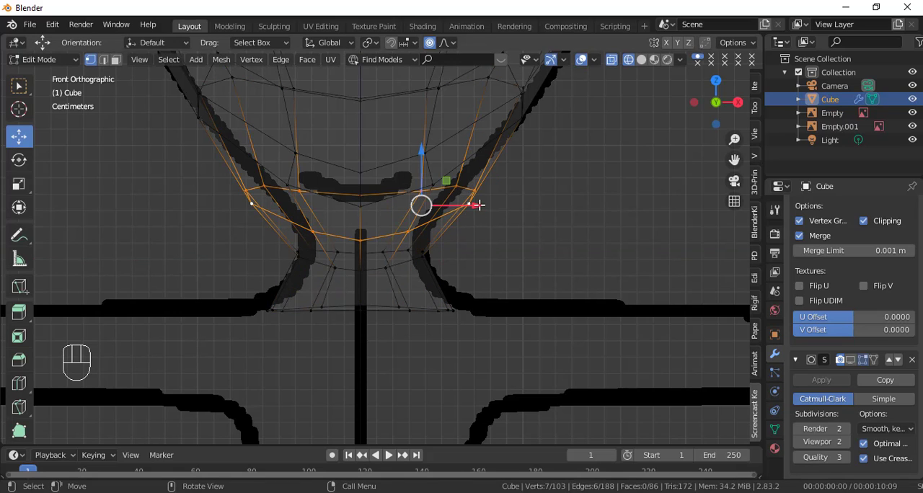
{"action": "left_click_drag", "start_coordinate": [478, 205], "coordinate": [451, 212]}
Step: In solid shading, move the vertex beside the centre line on the neck's narrowest loop outward along X to even the spacing
{"action": "key", "text": "shift+z"}
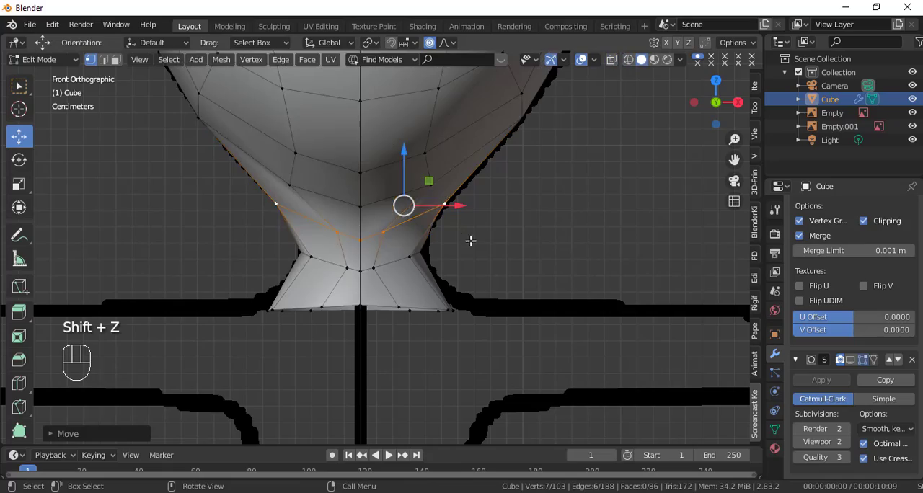
{"action": "scroll", "coordinate": [472, 240], "scroll_direction": "down", "scroll_amount": 2}
{"action": "middle_click_drag", "start_coordinate": [452, 315], "coordinate": [412, 303]}
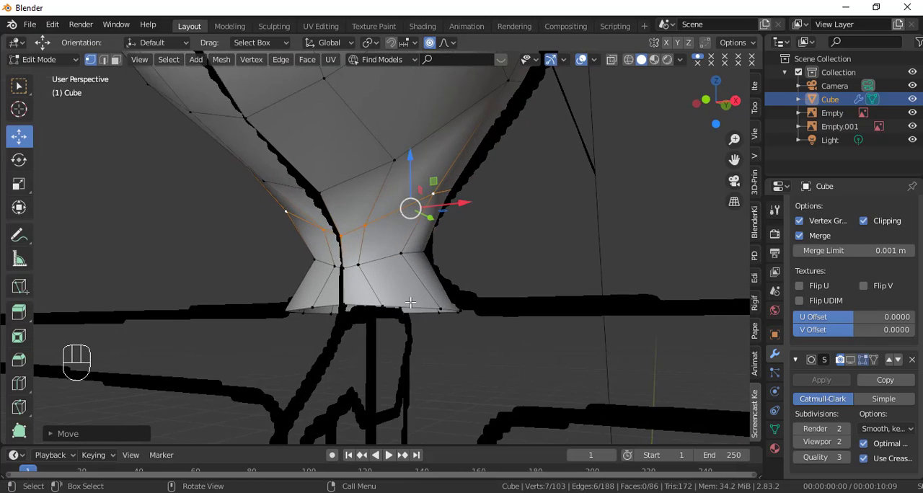
{"action": "key", "text": "KP_1"}
{"action": "scroll", "coordinate": [404, 296], "scroll_direction": "up", "scroll_amount": 3}
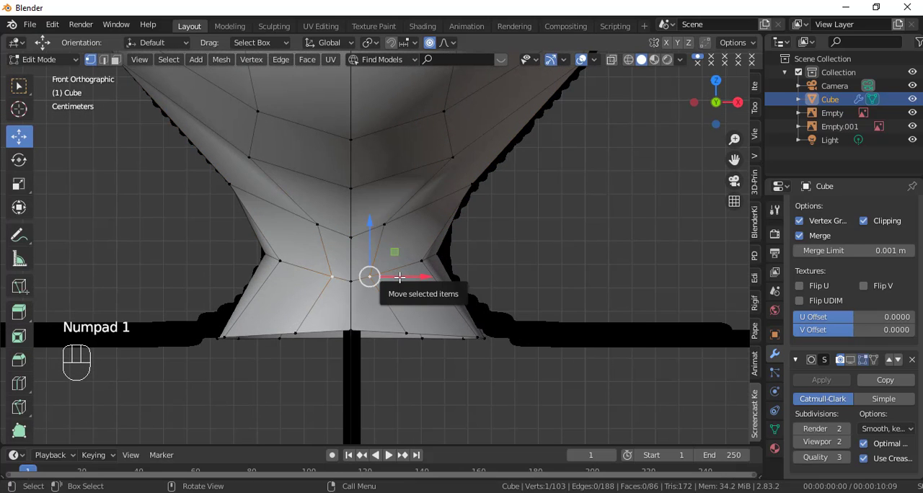
{"action": "left_click_drag", "start_coordinate": [398, 277], "coordinate": [417, 294]}
{"action": "scroll", "coordinate": [413, 282], "scroll_direction": "up", "scroll_amount": 10}
Step: Level the front of the upper neck loop by raising its centre vertex and spreading the adjacent vertices outward along X
{"action": "left_click", "coordinate": [349, 236]}
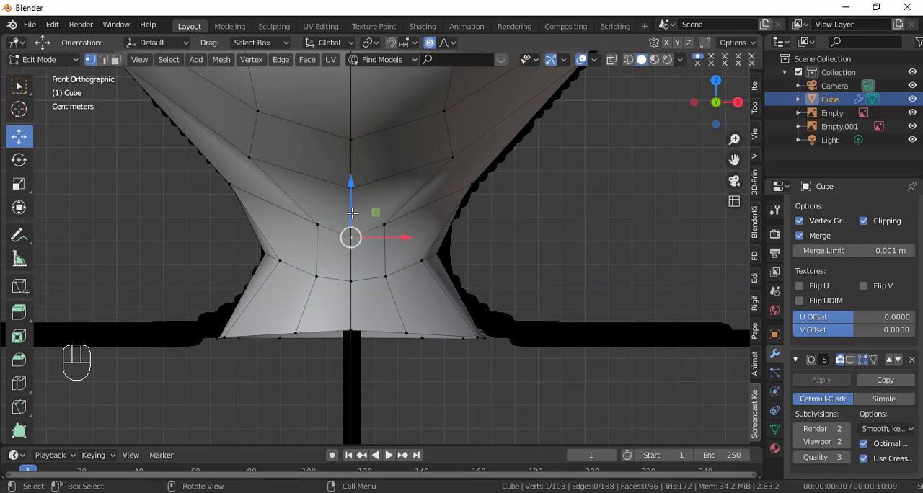
{"action": "left_click_drag", "start_coordinate": [352, 206], "coordinate": [351, 193]}
{"action": "left_click", "coordinate": [385, 224]}
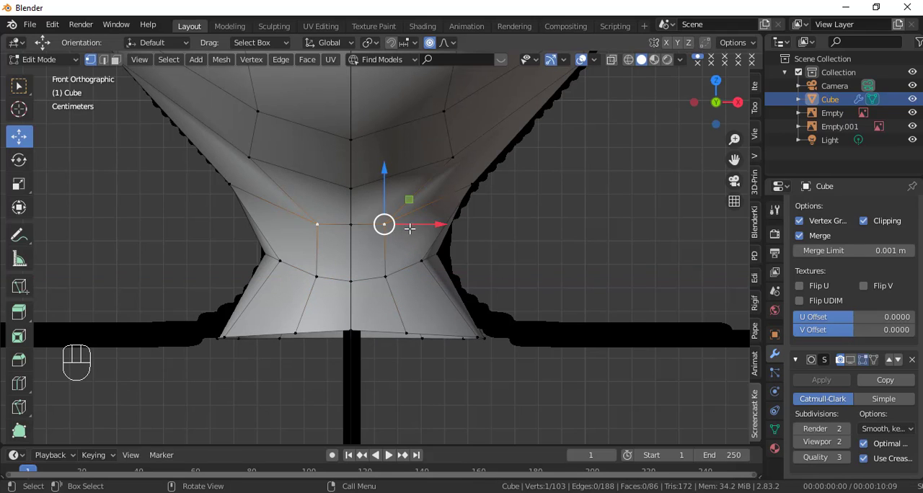
{"action": "left_click_drag", "start_coordinate": [424, 222], "coordinate": [439, 220]}
{"action": "left_click", "coordinate": [348, 225]}
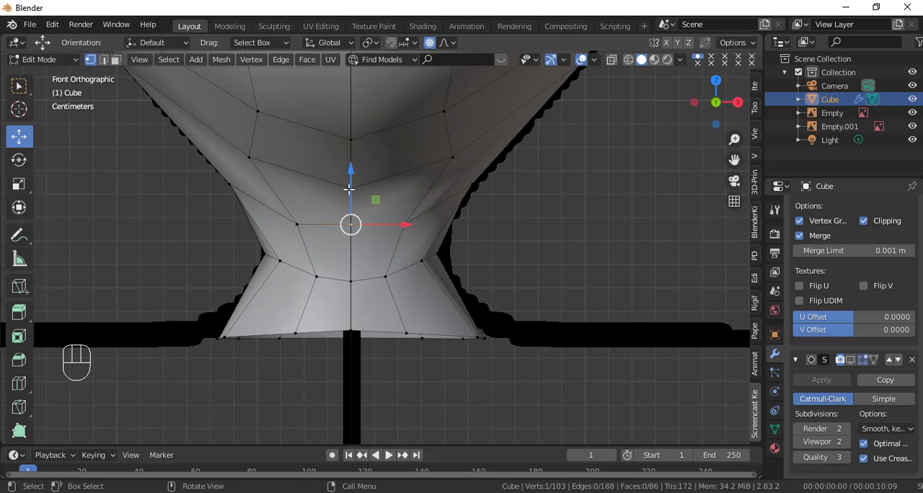
{"action": "left_click_drag", "start_coordinate": [350, 186], "coordinate": [350, 193]}
Step: In Object Mode, enable the Subdivision modifier's viewport display and check the smoothed head and neck against the references
{"action": "scroll", "coordinate": [411, 265], "scroll_direction": "down", "scroll_amount": 2}
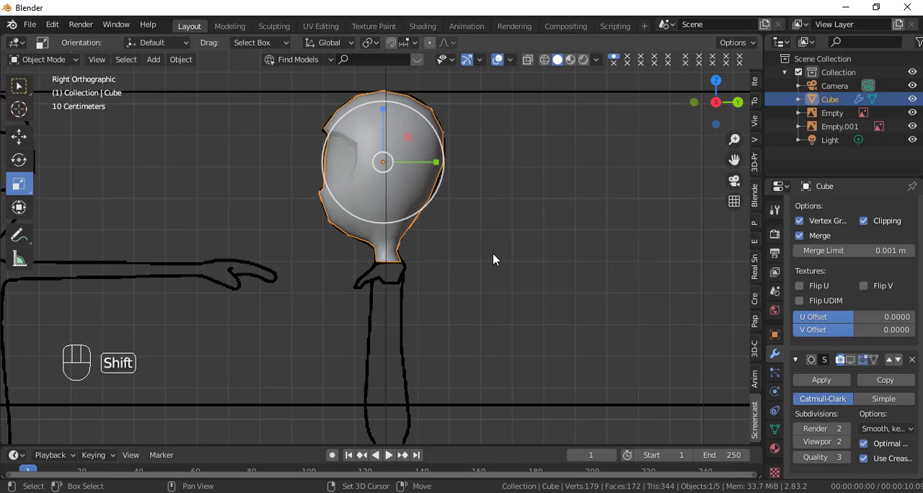
{"action": "middle_click_drag", "start_coordinate": [492, 254], "coordinate": [492, 300], "text": "shift"}
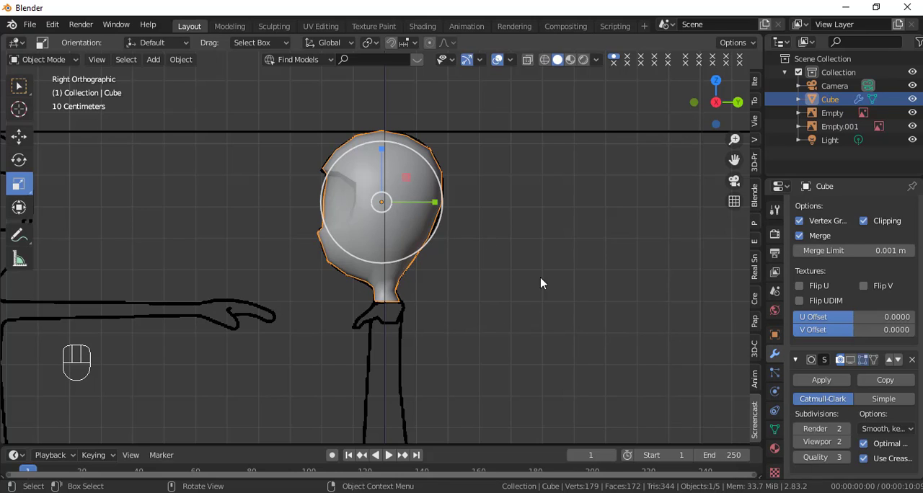
{"action": "left_click", "coordinate": [851, 360]}
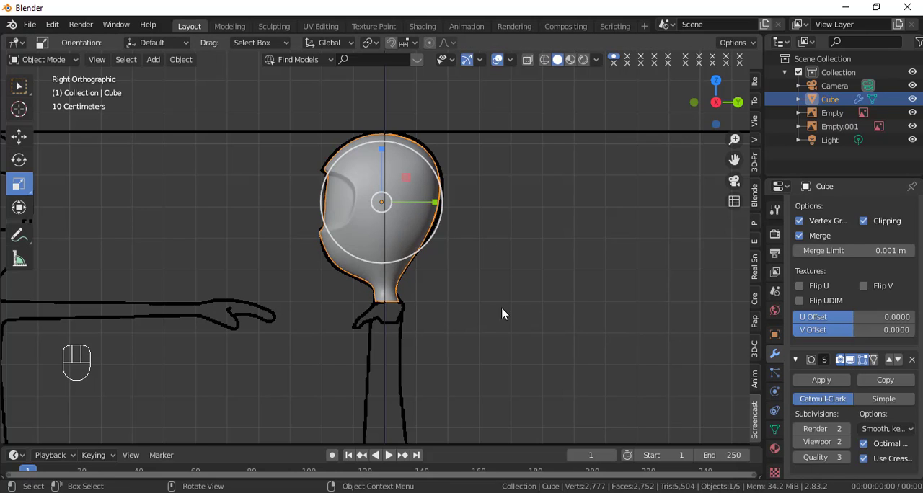
{"action": "scroll", "coordinate": [438, 310], "scroll_direction": "up", "scroll_amount": 4}
{"action": "key", "text": "KP_1"}
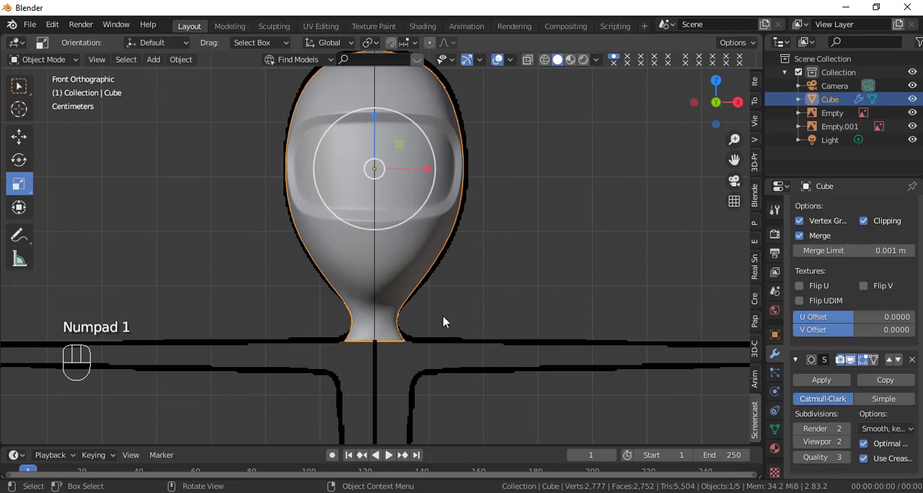
{"action": "middle_click_drag", "start_coordinate": [486, 280], "coordinate": [512, 337], "text": "shift"}
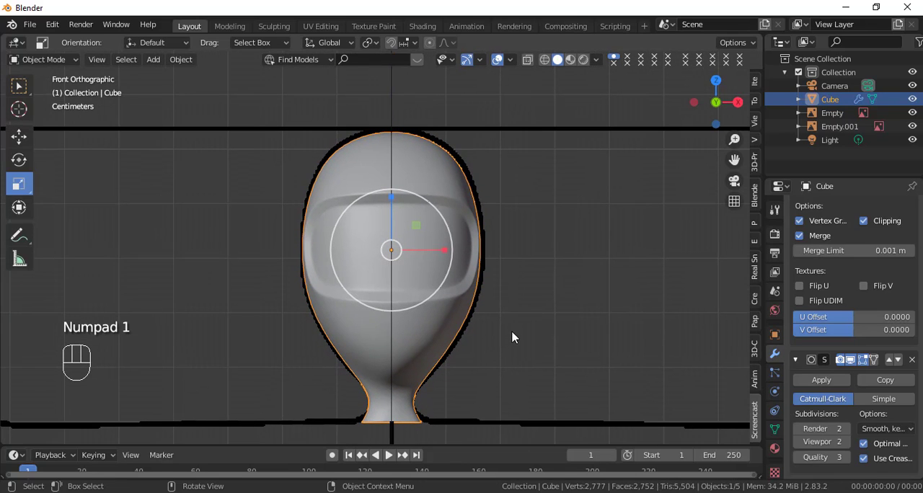
{"action": "middle_click_drag", "start_coordinate": [587, 342], "coordinate": [20, 311]}
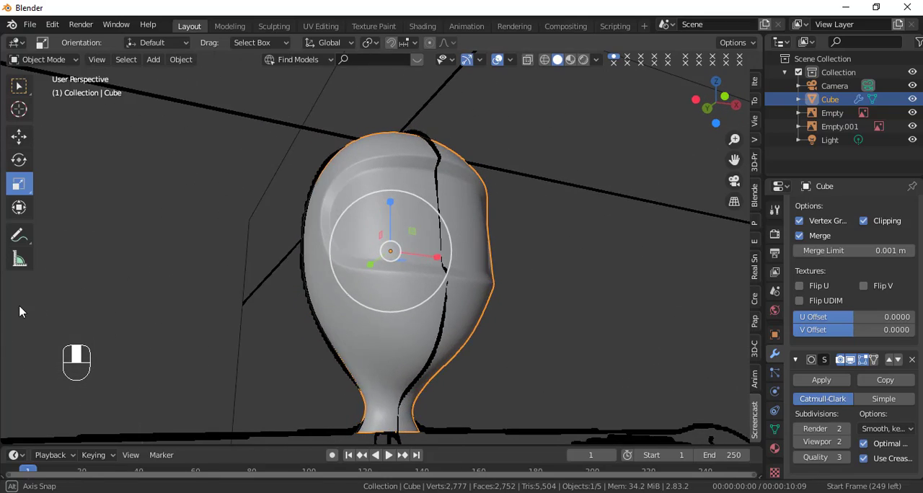
{"action": "scroll", "coordinate": [336, 293], "scroll_direction": "down", "scroll_amount": 4}
{"action": "key", "text": "KP_1"}
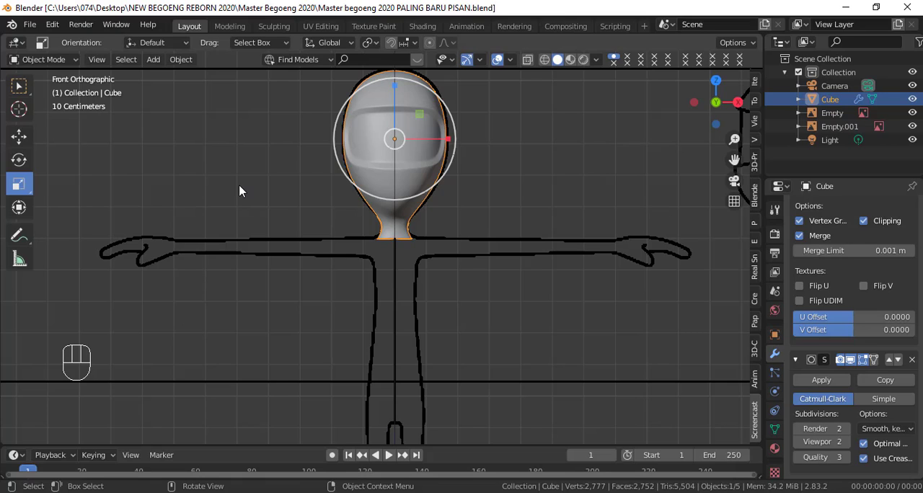
Step: Add a mesh cylinder for the body and set its vertices to 12
{"action": "key", "text": "shift"}
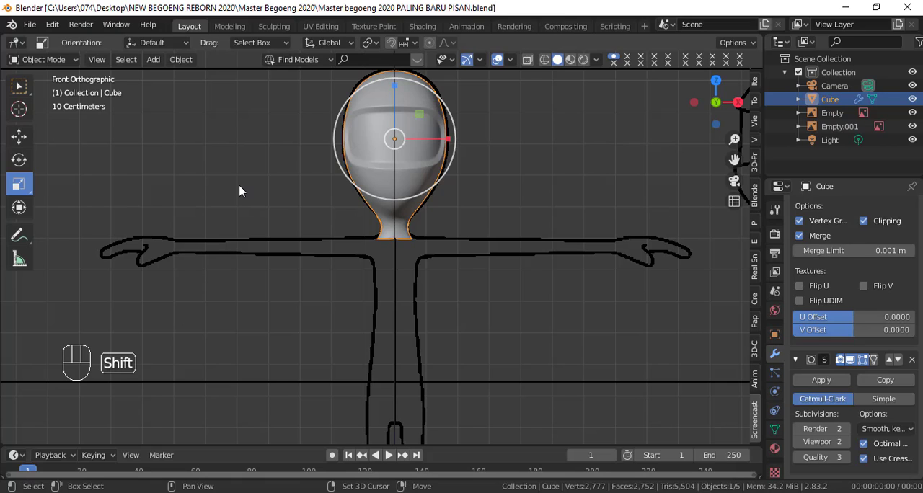
{"action": "key", "text": "shift+a"}
{"action": "mouse_move", "coordinate": [227, 52]}
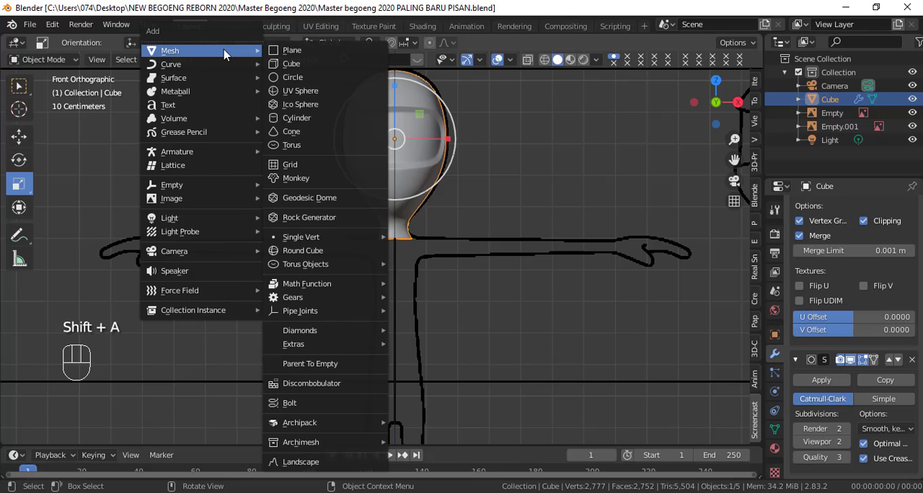
{"action": "left_click", "coordinate": [301, 124]}
{"action": "scroll", "coordinate": [319, 269], "scroll_direction": "down", "scroll_amount": 5}
{"action": "scroll", "coordinate": [320, 269], "scroll_direction": "down", "scroll_amount": 2}
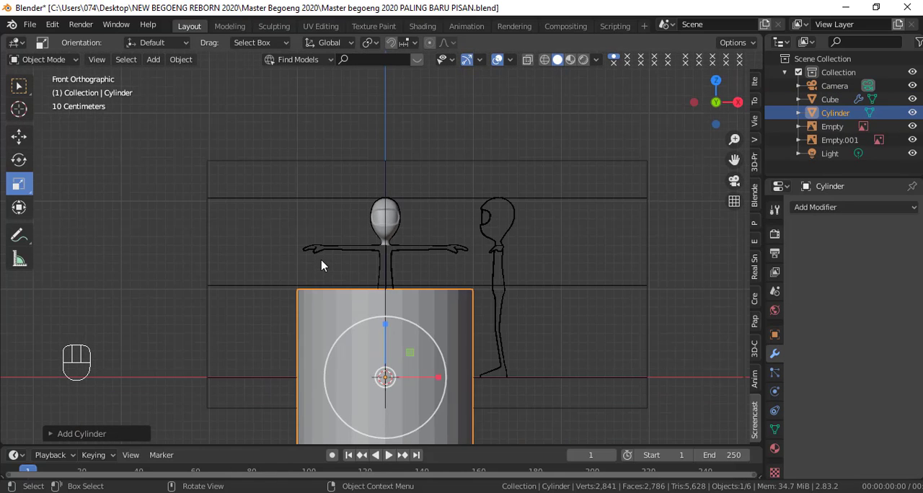
{"action": "scroll", "coordinate": [322, 266], "scroll_direction": "down", "scroll_amount": 2}
{"action": "middle_click_drag", "start_coordinate": [323, 264], "coordinate": [324, 221], "text": "shift"}
{"action": "scroll", "coordinate": [323, 222], "scroll_direction": "up", "scroll_amount": 1}
{"action": "scroll", "coordinate": [324, 221], "scroll_direction": "up", "scroll_amount": 1}
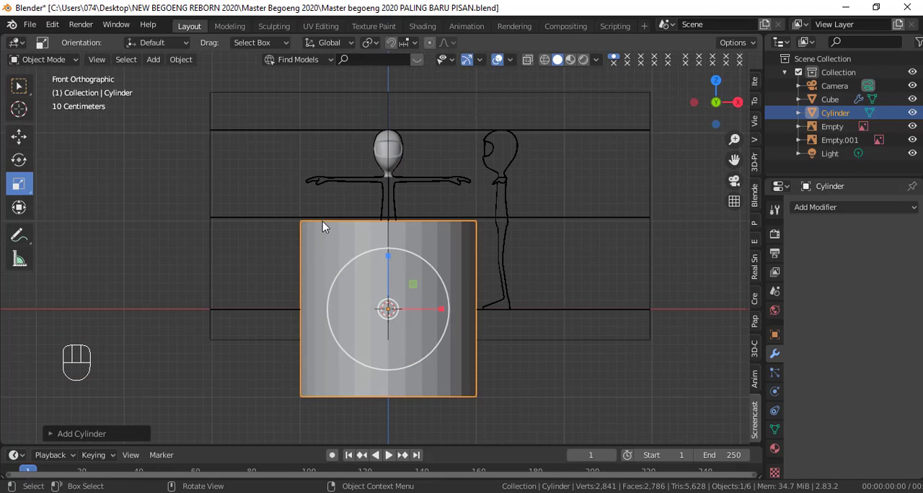
{"action": "left_click", "coordinate": [52, 434]}
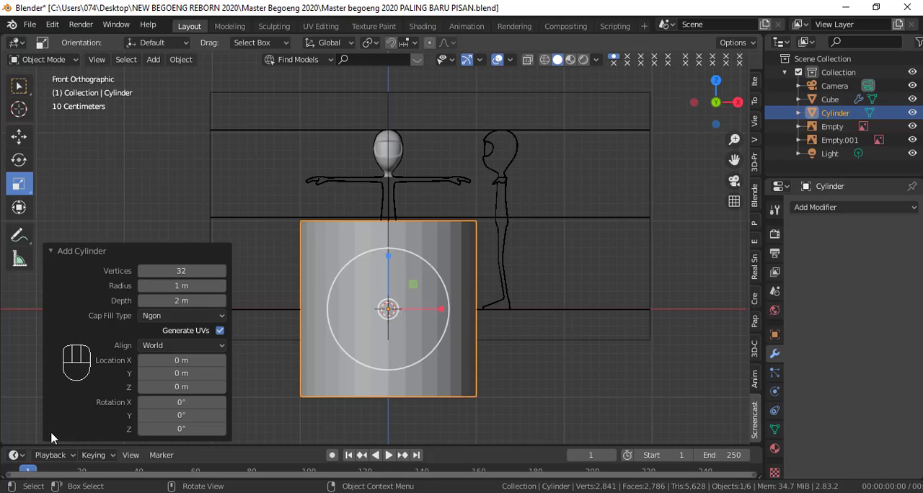
{"action": "left_click", "coordinate": [181, 272]}
{"action": "key", "text": "Return"}
Step: Set the new cylinder's radius to 0.08 m and its depth to 1.01 m
{"action": "left_click_drag", "start_coordinate": [194, 286], "coordinate": [130, 289]}
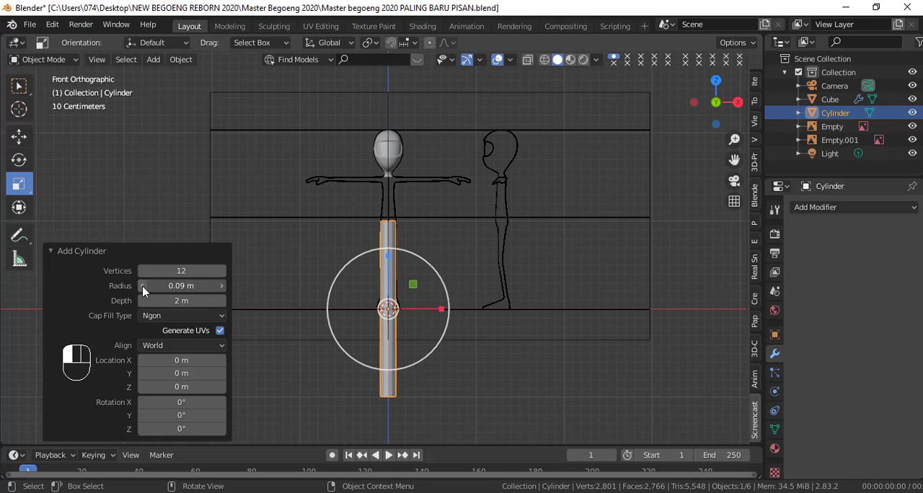
{"action": "left_click", "coordinate": [142, 285]}
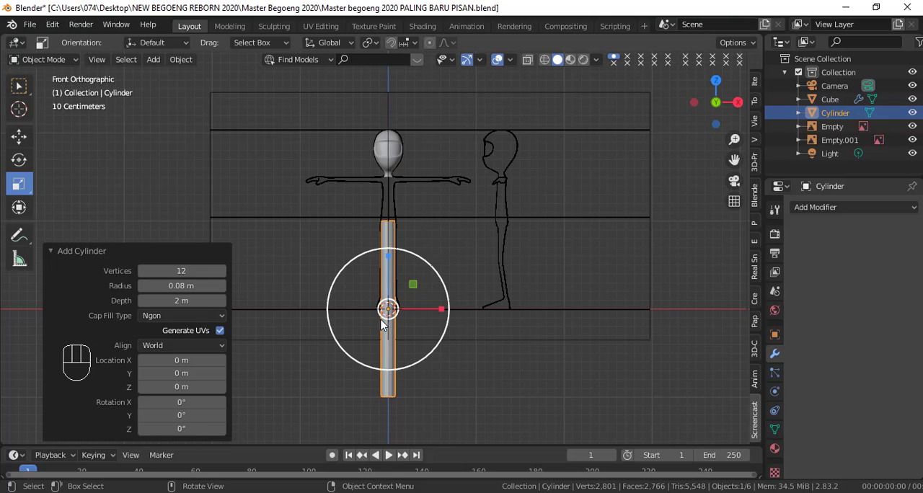
{"action": "left_click", "coordinate": [187, 300]}
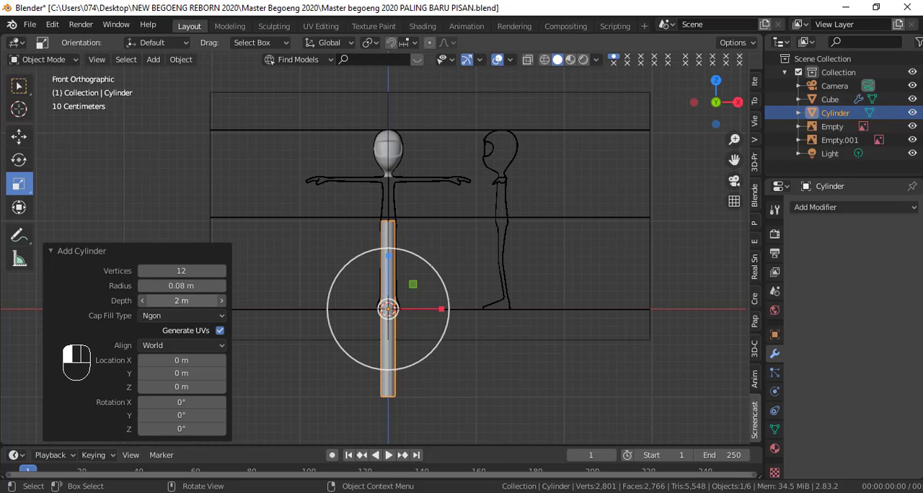
{"action": "left_click_drag", "start_coordinate": [186, 300], "coordinate": [129, 300]}
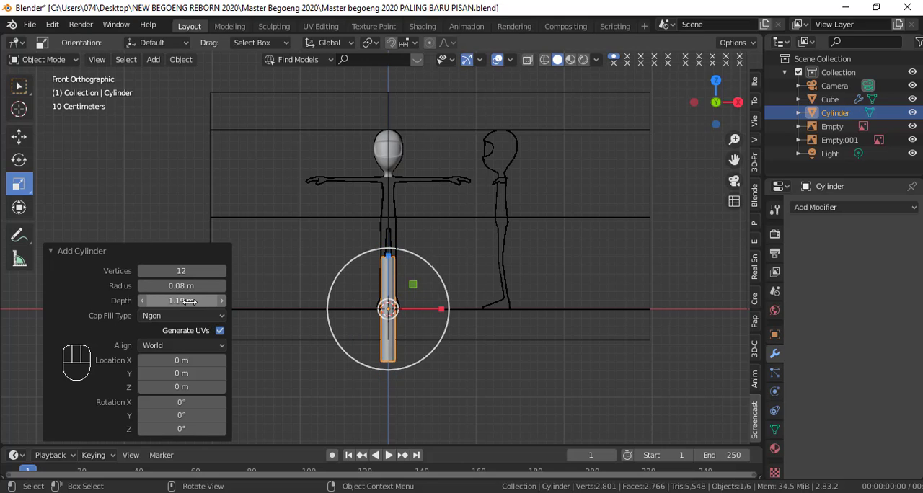
{"action": "left_click_drag", "start_coordinate": [189, 301], "coordinate": [173, 306]}
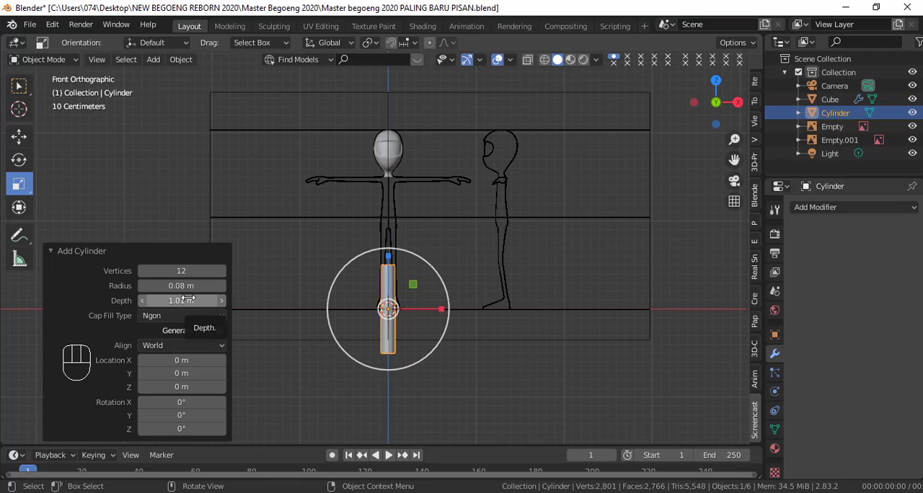
{"action": "left_click", "coordinate": [58, 253]}
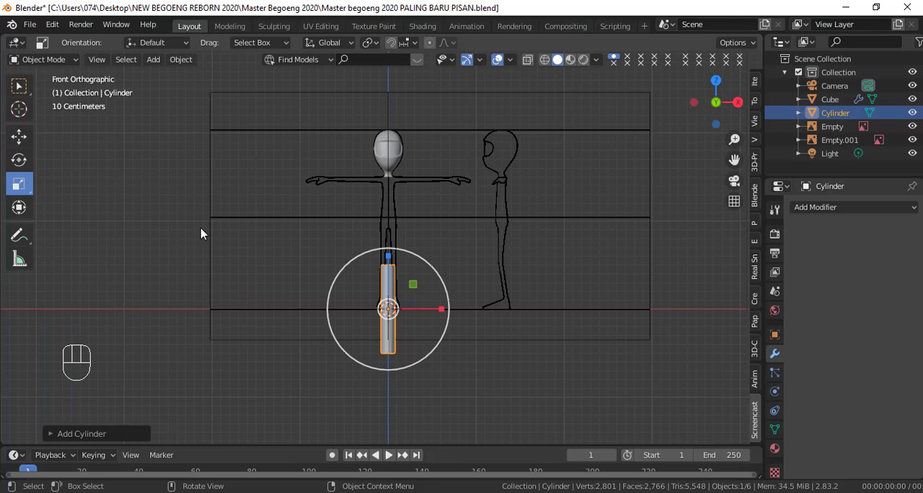
Step: Move the cylinder up along Z onto the torso of the front reference, with its top just below the neck base
{"action": "left_click", "coordinate": [22, 145]}
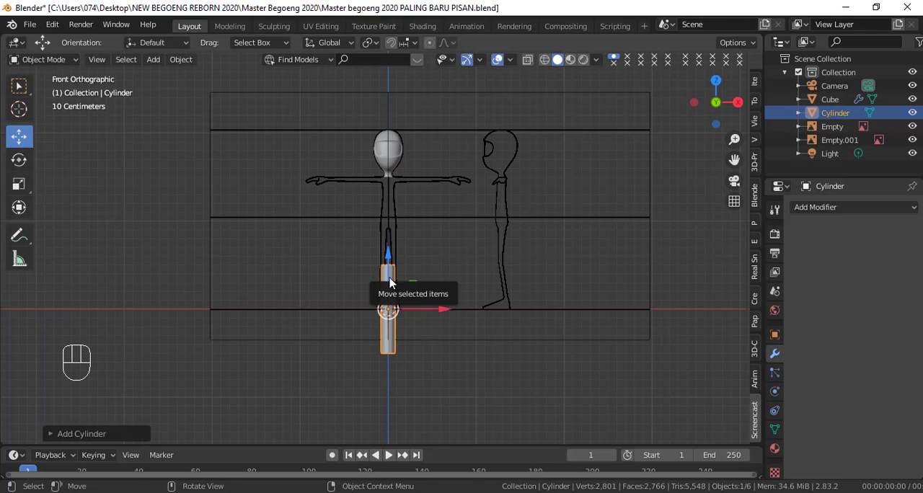
{"action": "left_click_drag", "start_coordinate": [385, 283], "coordinate": [395, 186]}
{"action": "scroll", "coordinate": [396, 201], "scroll_direction": "up", "scroll_amount": 4}
{"action": "middle_click_drag", "start_coordinate": [423, 185], "coordinate": [412, 275], "text": "shift"}
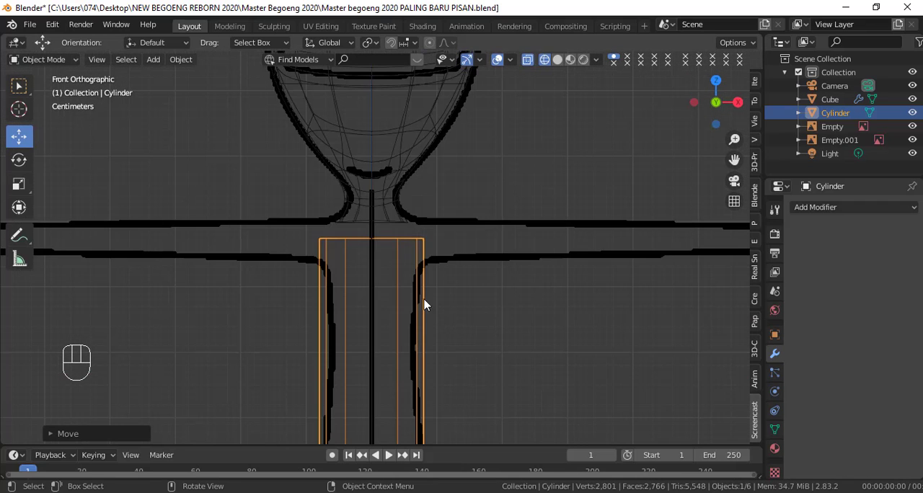
Step: In Edit Mode, delete the vertices of the cylinder's half on the negative X side, keeping the centre line
{"action": "key", "text": "Tab"}
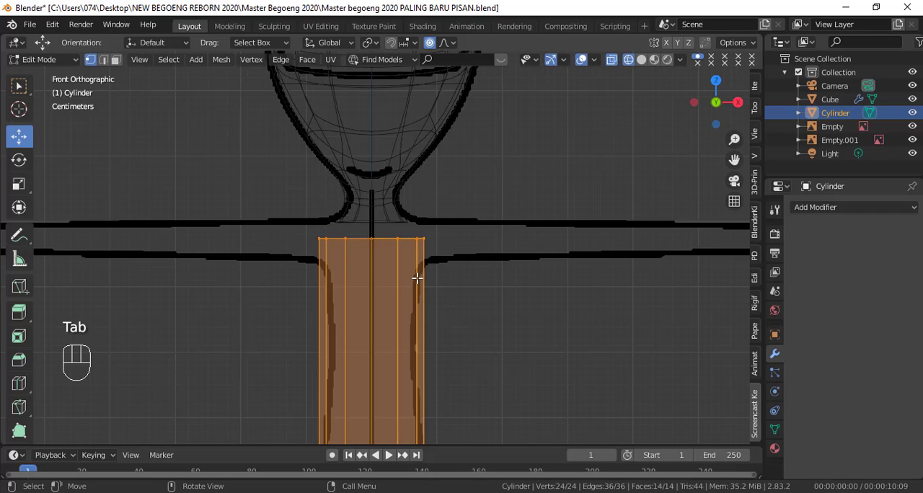
{"action": "scroll", "coordinate": [426, 283], "scroll_direction": "down", "scroll_amount": 2}
{"action": "key", "text": "shift+z"}
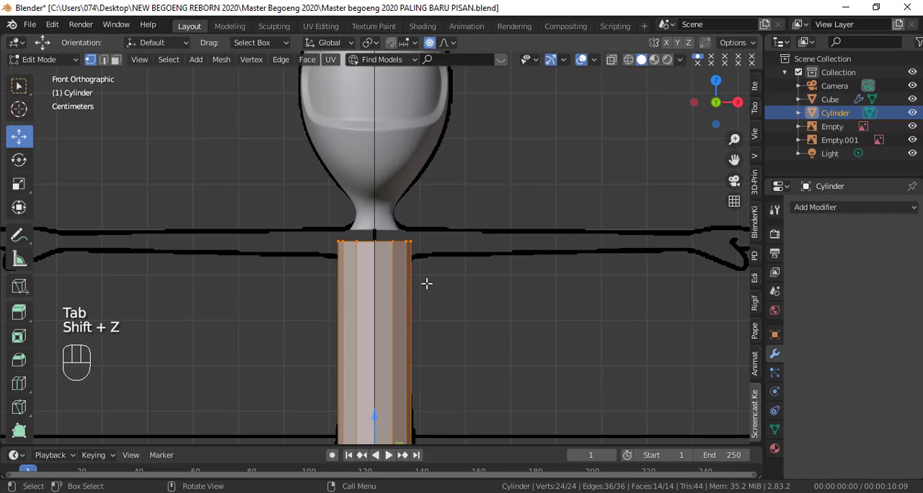
{"action": "scroll", "coordinate": [406, 284], "scroll_direction": "down", "scroll_amount": 2}
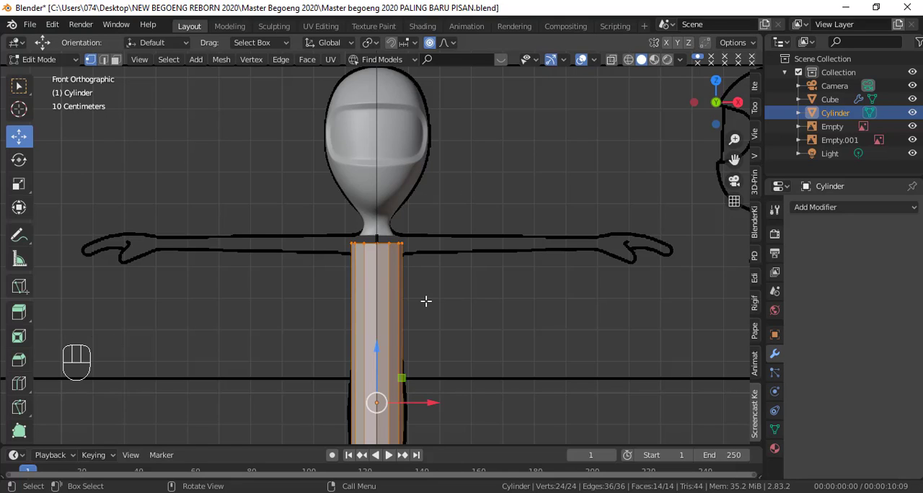
{"action": "scroll", "coordinate": [426, 301], "scroll_direction": "down", "scroll_amount": 1}
{"action": "middle_click_drag", "start_coordinate": [426, 302], "coordinate": [458, 214], "text": "shift"}
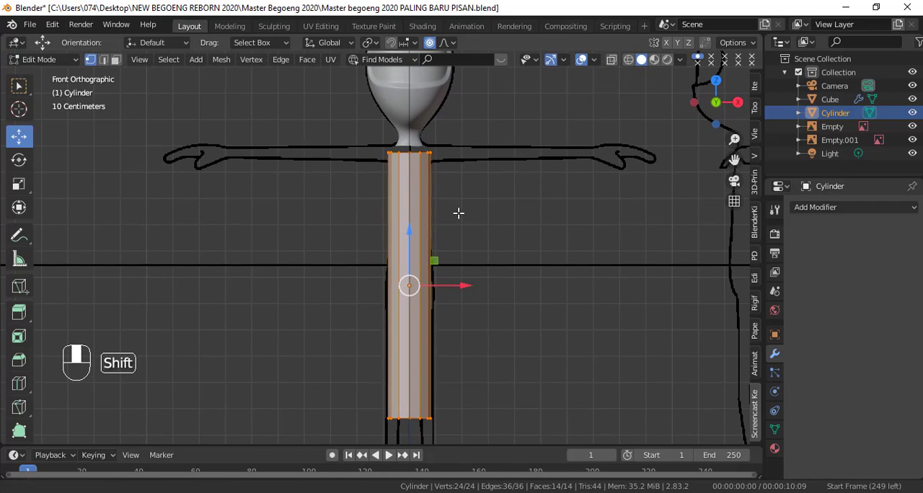
{"action": "left_click", "coordinate": [388, 154]}
{"action": "key", "text": "shift+z"}
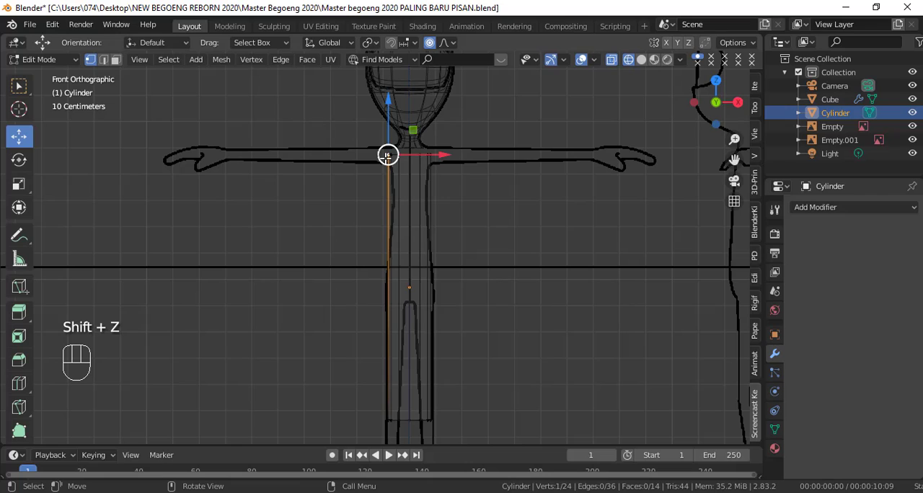
{"action": "left_click", "coordinate": [353, 181]}
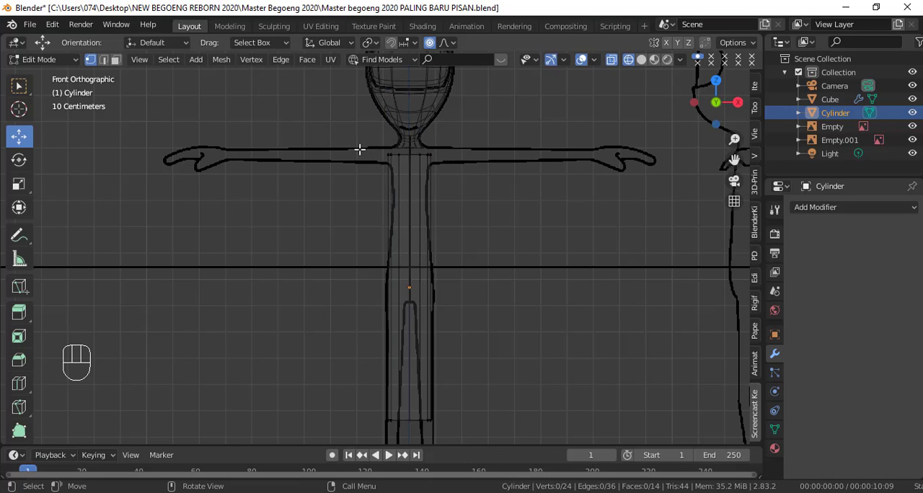
{"action": "key", "text": "b"}
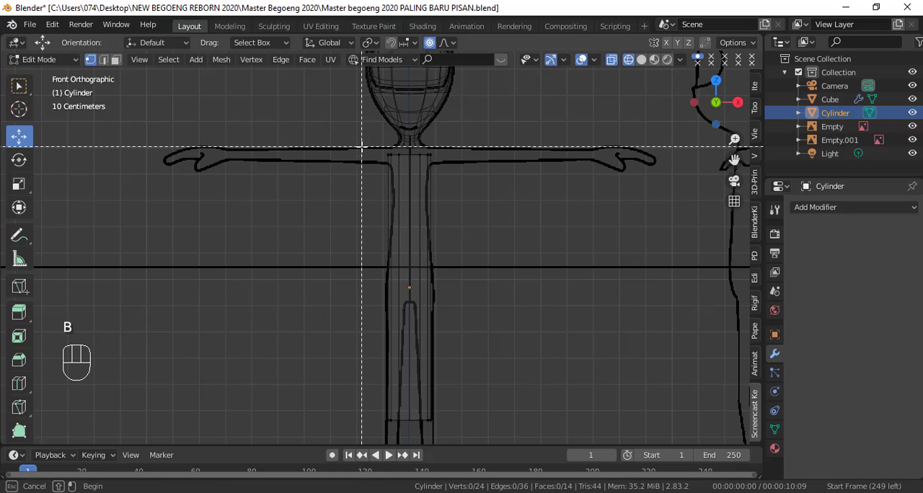
{"action": "left_click_drag", "start_coordinate": [361, 146], "coordinate": [405, 440]}
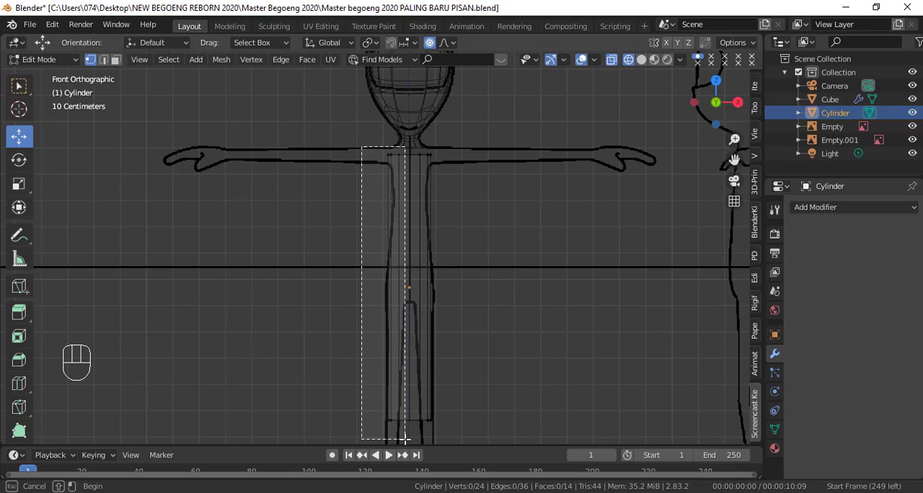
{"action": "left_click_drag", "start_coordinate": [405, 440], "coordinate": [406, 439]}
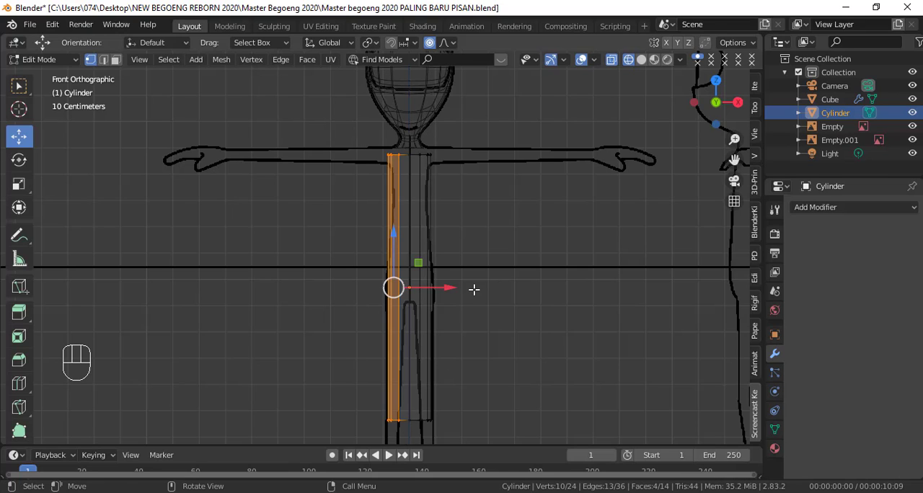
{"action": "key", "text": "x"}
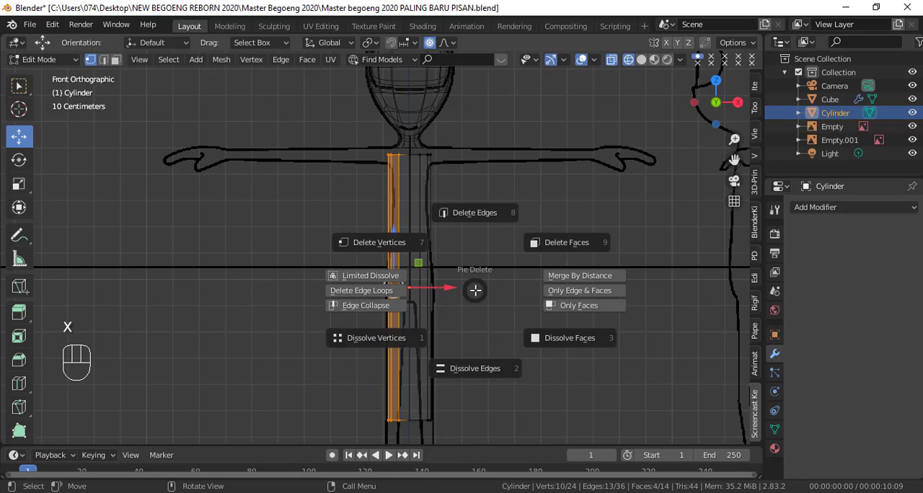
{"action": "left_click", "coordinate": [401, 251]}
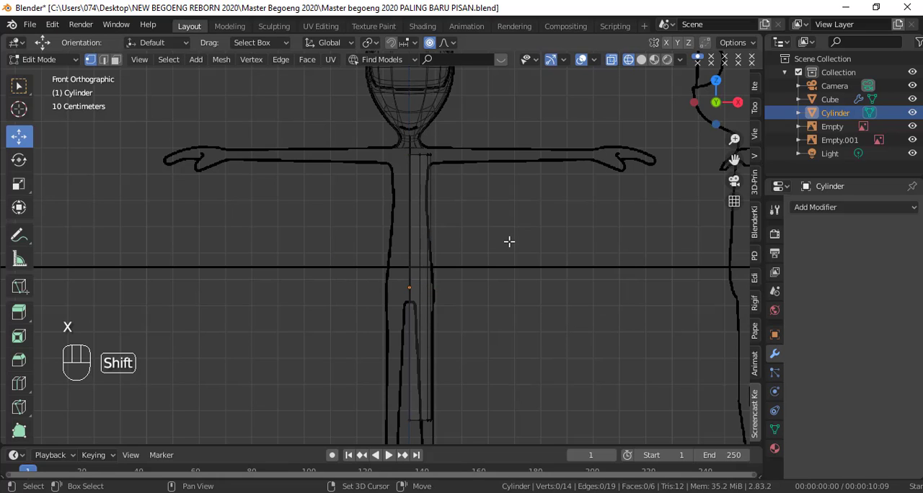
{"action": "key", "text": "shift+z"}
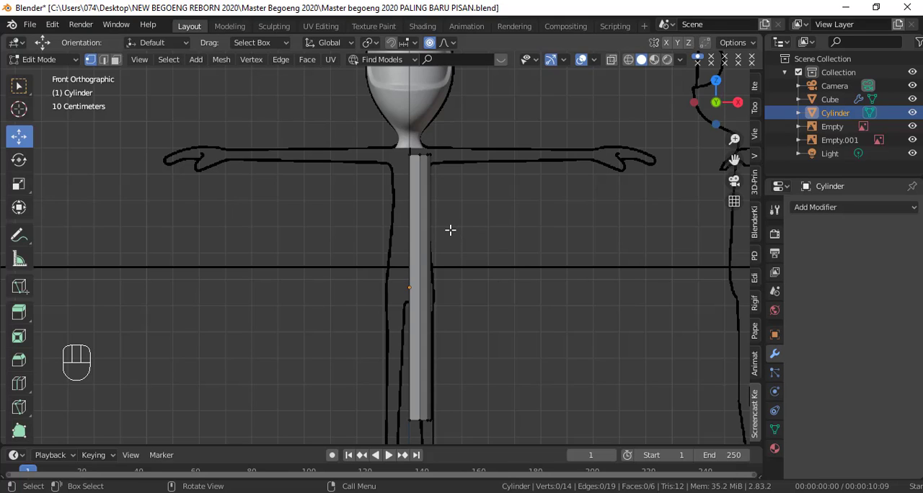
Step: In Object Mode, join the half cylinder into the head object so that it shares the head's mirror and smoothing modifiers
{"action": "key", "text": "Tab"}
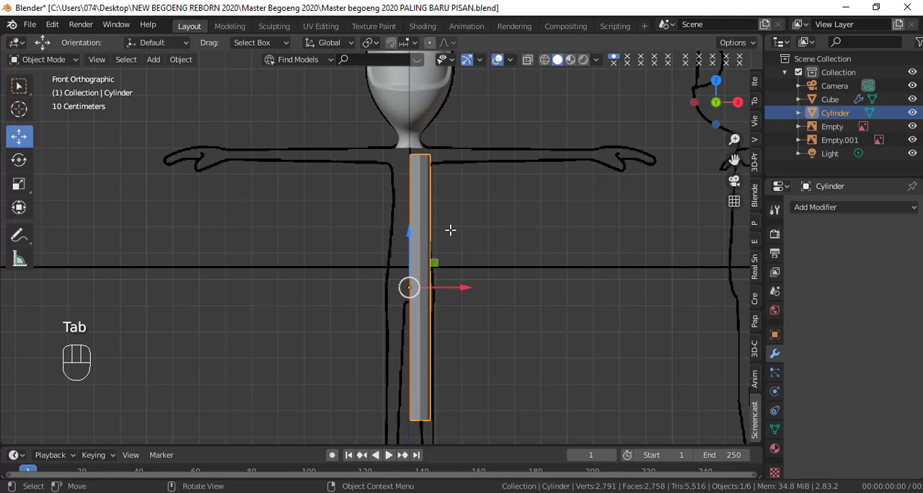
{"action": "left_click", "coordinate": [431, 117], "text": "shift"}
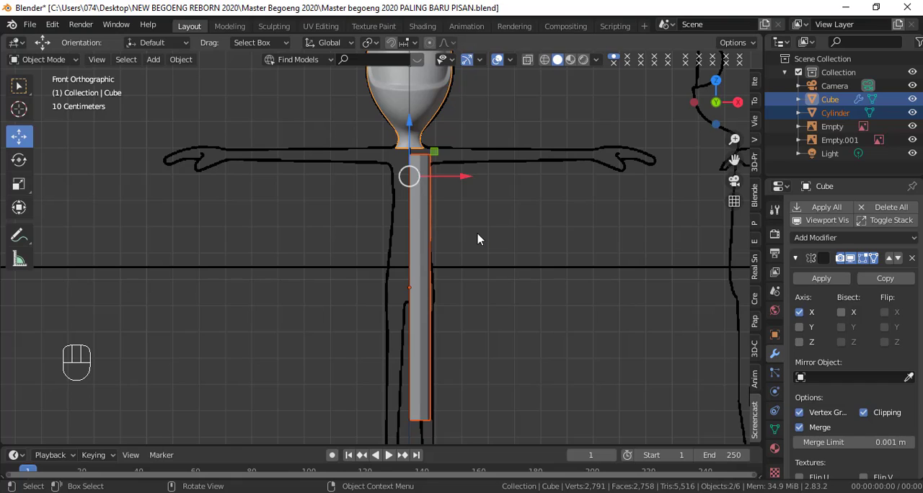
{"action": "key", "text": "ctrl"}
{"action": "key", "text": "ctrl+j"}
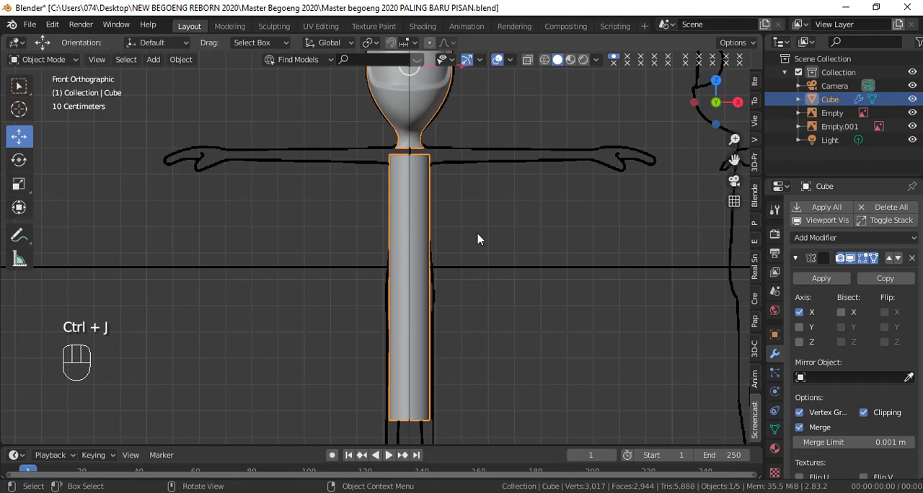
Step: In Edit Mode, select the torso's bottom edge loop and raise it along Z to the crotch of the front reference
{"action": "scroll", "coordinate": [477, 240], "scroll_direction": "down", "scroll_amount": 3}
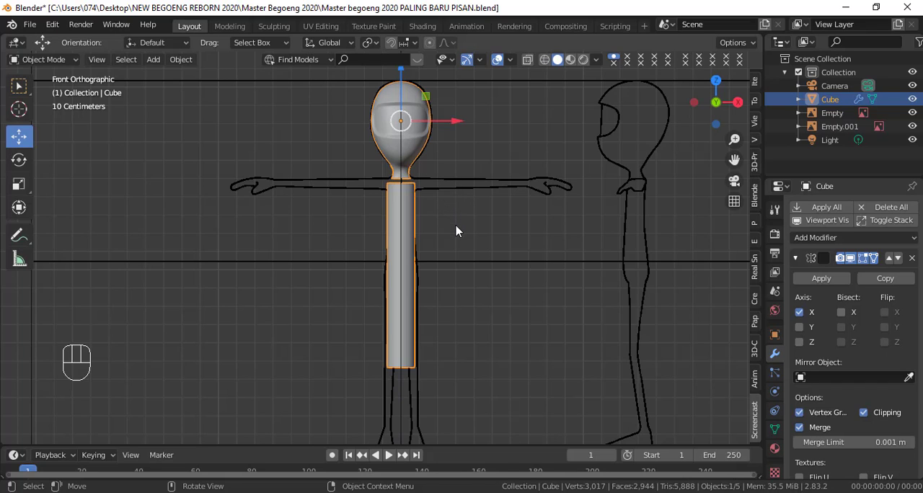
{"action": "scroll", "coordinate": [455, 231], "scroll_direction": "up", "scroll_amount": 3}
{"action": "scroll", "coordinate": [457, 231], "scroll_direction": "down", "scroll_amount": 1}
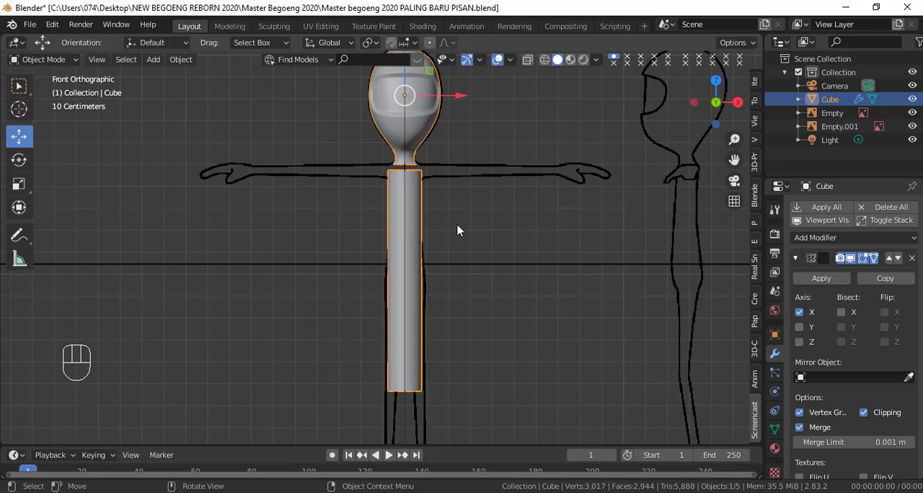
{"action": "key", "text": "Tab"}
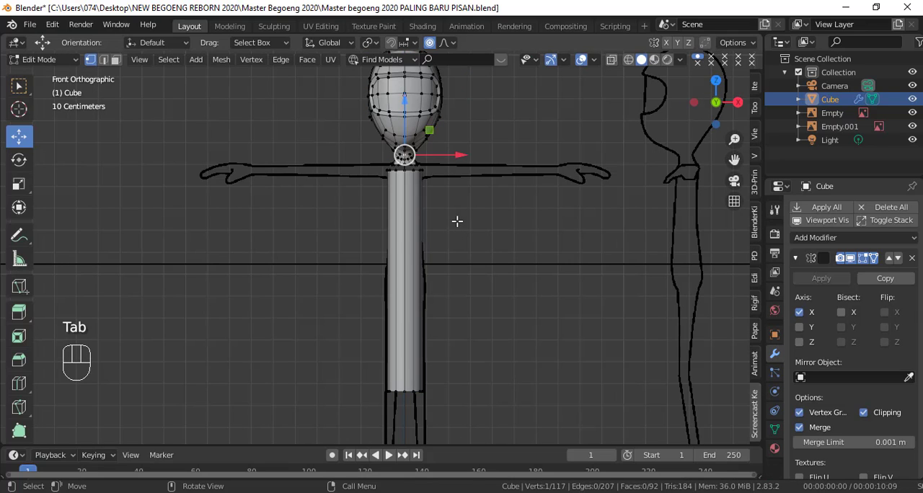
{"action": "key", "text": "shift+z"}
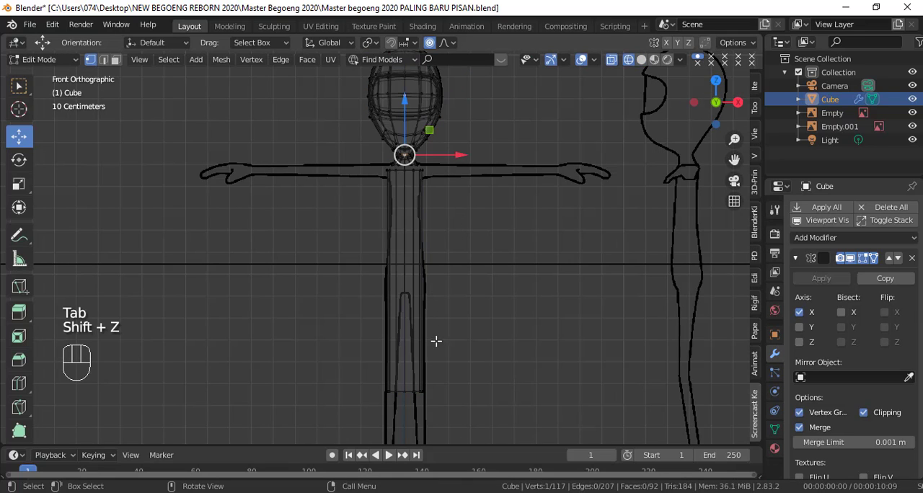
{"action": "left_click", "coordinate": [414, 387], "text": "alt"}
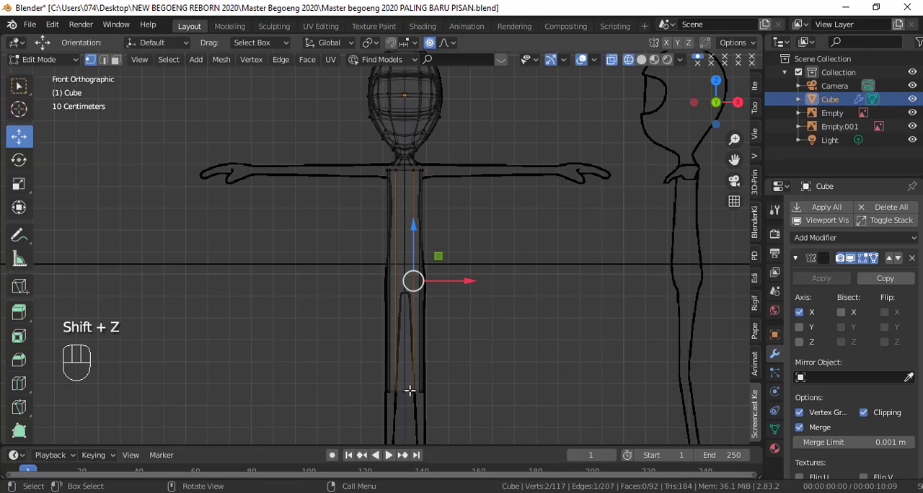
{"action": "left_click", "coordinate": [413, 390], "text": "alt"}
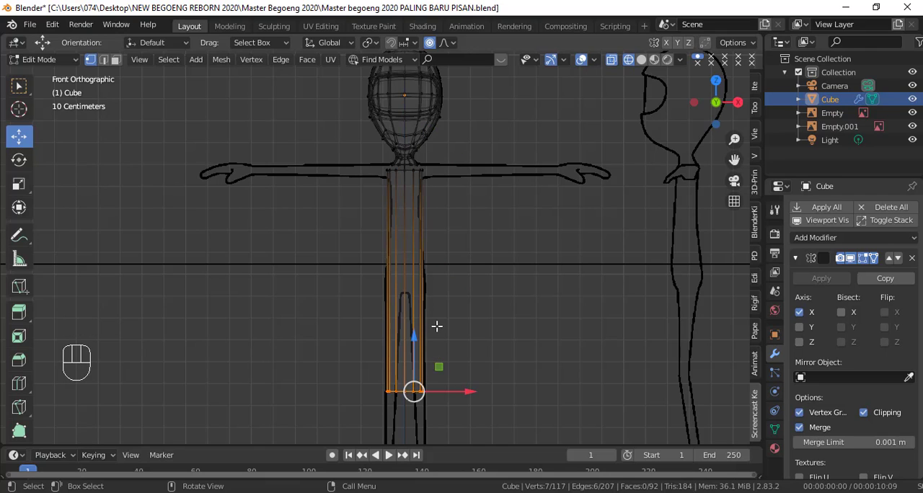
{"action": "left_click_drag", "start_coordinate": [414, 343], "coordinate": [418, 249]}
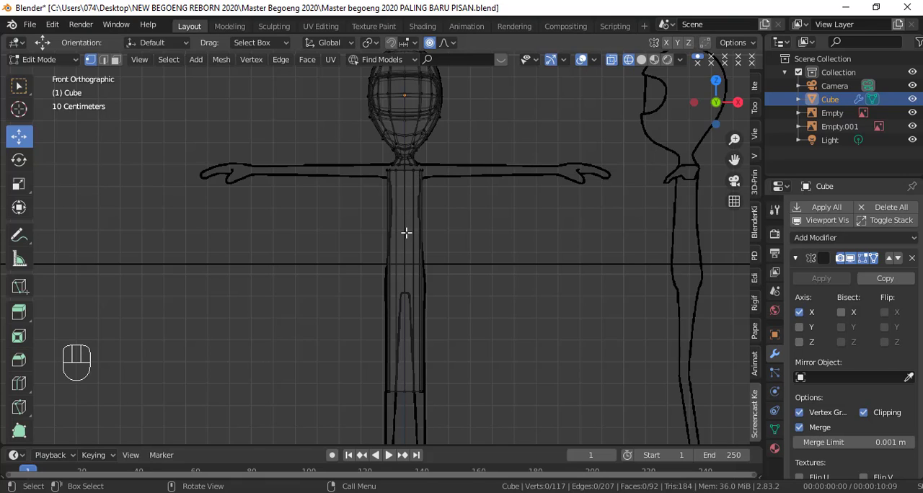
{"action": "left_click", "coordinate": [409, 391]}
{"action": "left_click", "coordinate": [412, 390], "text": "alt"}
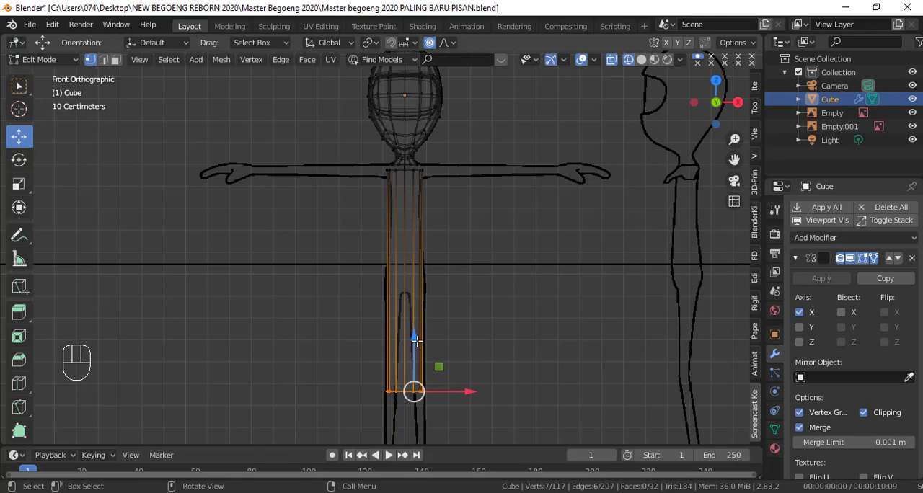
{"action": "left_click_drag", "start_coordinate": [416, 340], "coordinate": [422, 240]}
Step: Examine the gap between the neck base and the torso top against the references in the front and right views
{"action": "scroll", "coordinate": [462, 247], "scroll_direction": "up", "scroll_amount": 2, "text": "shift"}
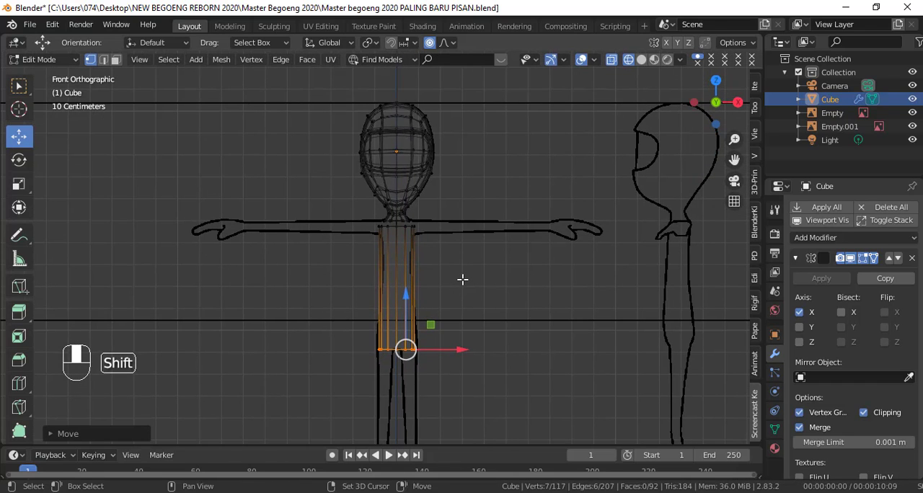
{"action": "scroll", "coordinate": [462, 277], "scroll_direction": "up", "scroll_amount": 5}
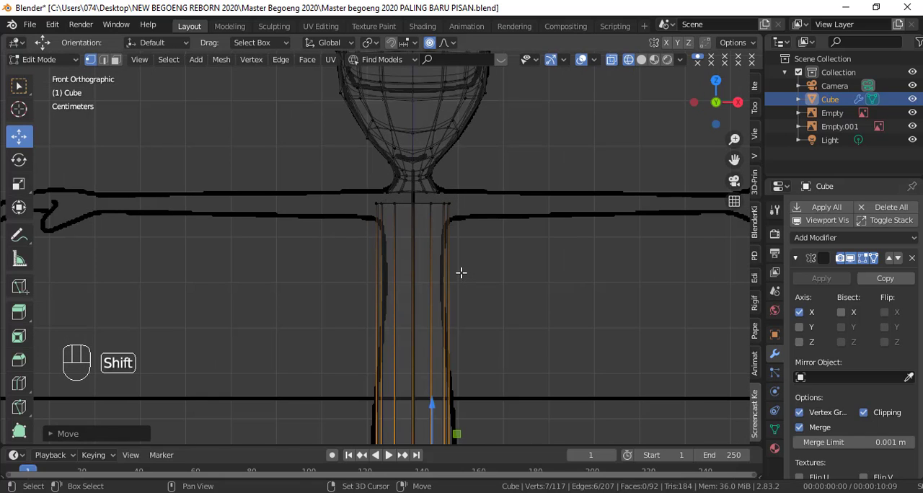
{"action": "key", "text": "shift+z"}
{"action": "scroll", "coordinate": [462, 267], "scroll_direction": "up", "scroll_amount": 3, "text": "shift"}
{"action": "scroll", "coordinate": [465, 254], "scroll_direction": "up", "scroll_amount": 4}
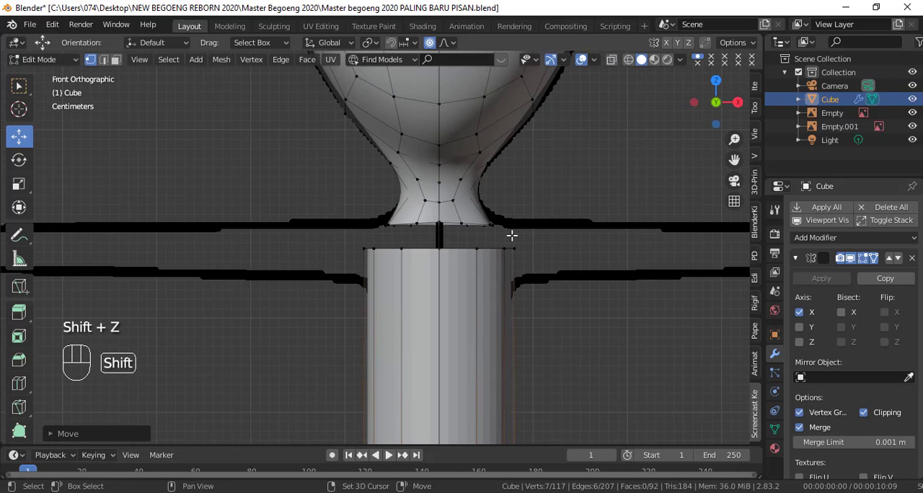
{"action": "key", "text": "KP_3"}
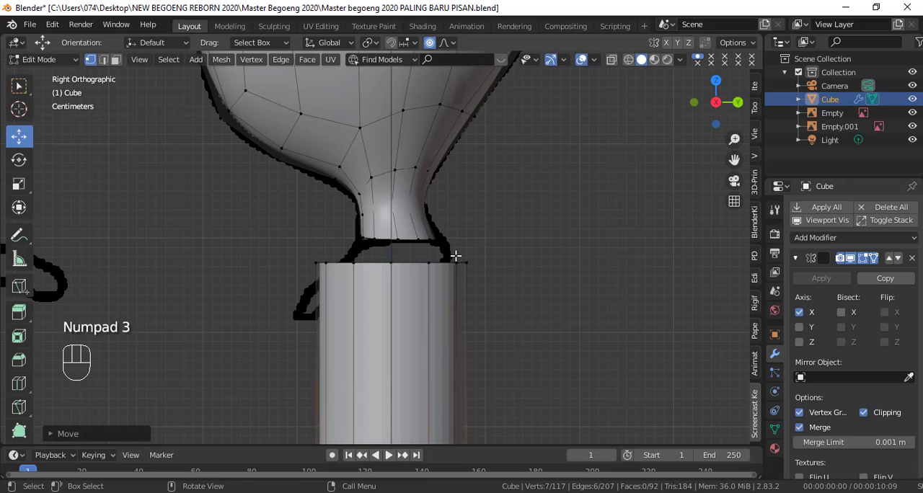
{"action": "scroll", "coordinate": [443, 239], "scroll_direction": "up", "scroll_amount": 2}
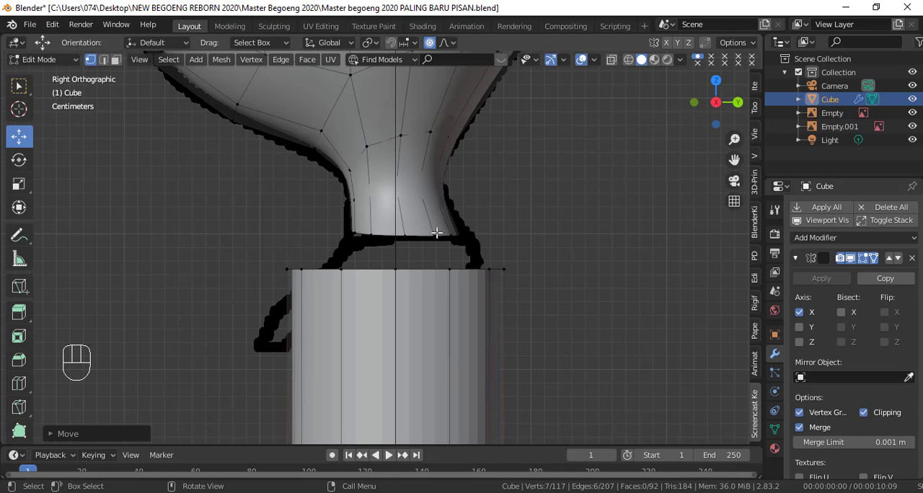
{"action": "key", "text": "KP_1"}
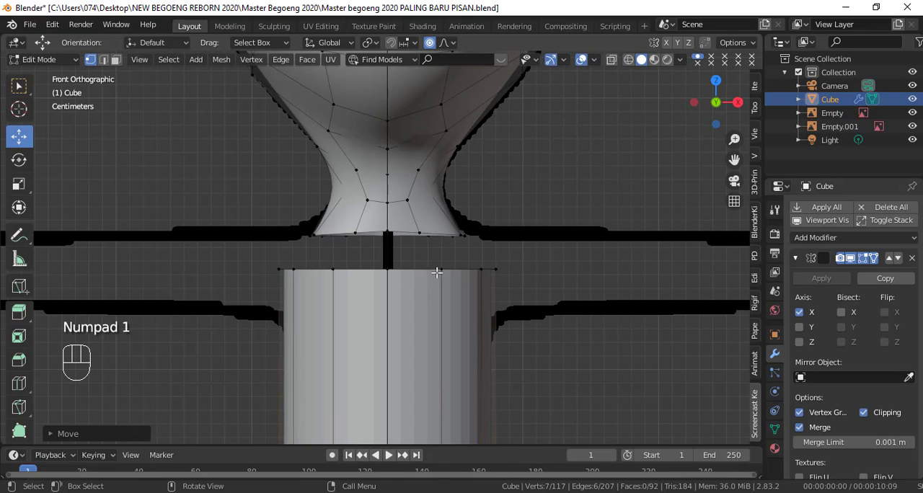
Step: Select the torso's top edge loop and scale it down to about 0.61 to narrow the shoulders
{"action": "left_click", "coordinate": [480, 273]}
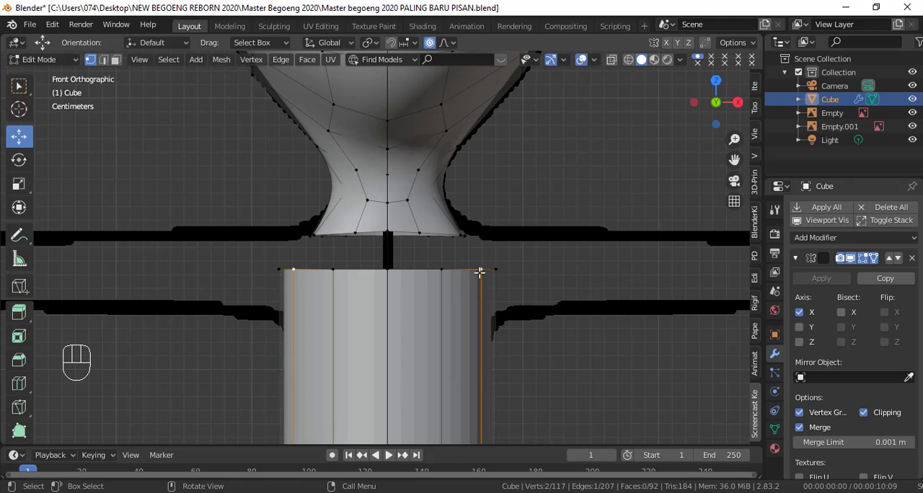
{"action": "left_click", "coordinate": [473, 272], "text": "alt"}
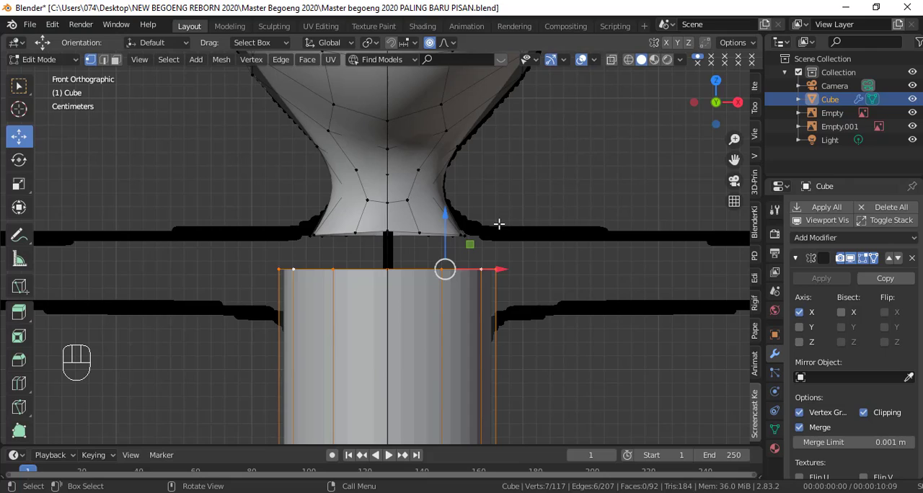
{"action": "left_click", "coordinate": [532, 270]}
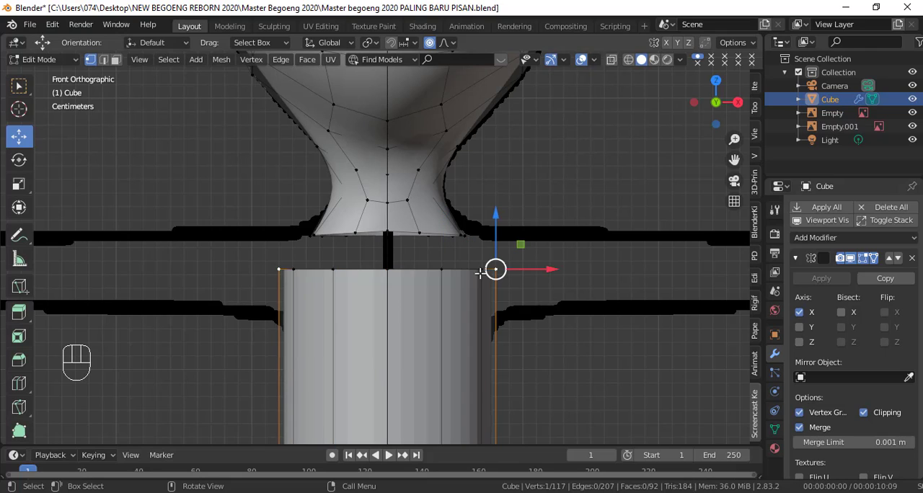
{"action": "double_click", "coordinate": [478, 270]}
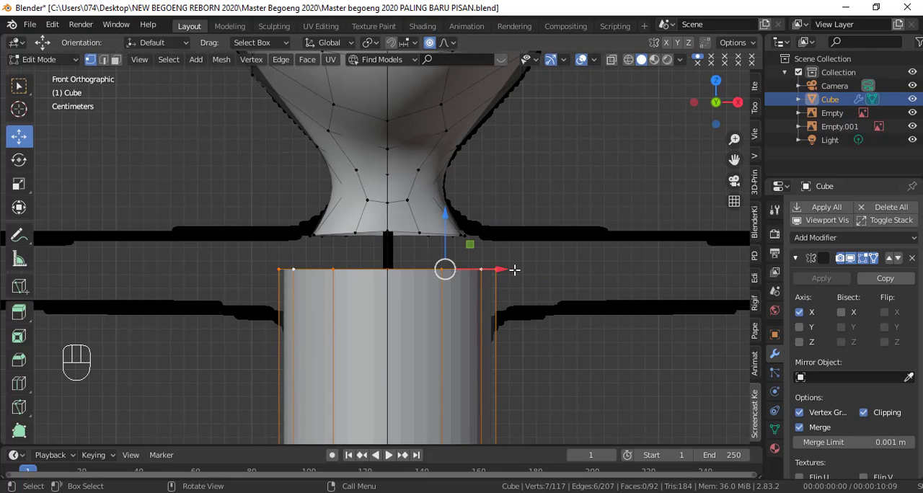
{"action": "key", "text": "s"}
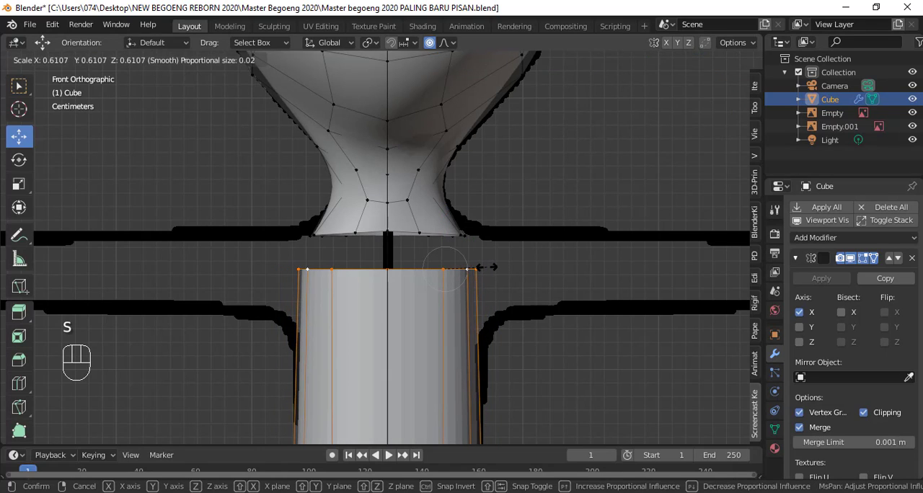
{"action": "left_click", "coordinate": [485, 267]}
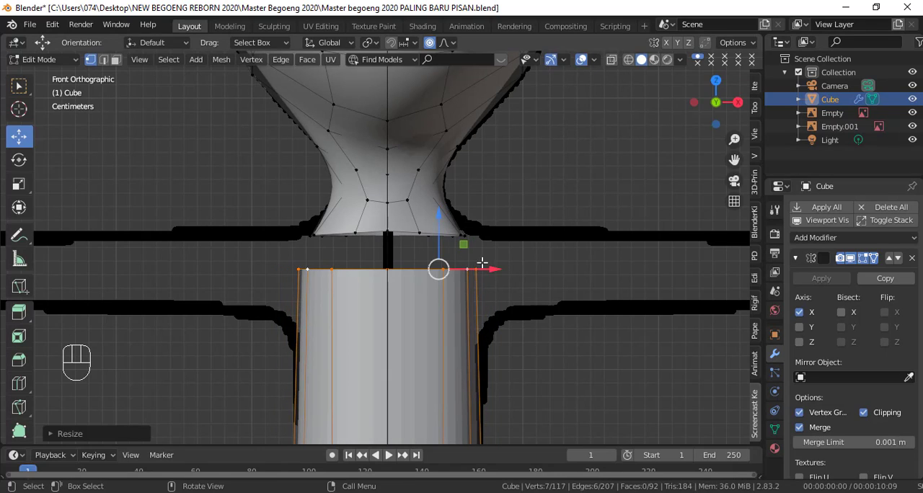
Step: Raise the torso's top edge loop about 0.0065 m along Z, and shift it along Y to fit the side reference
{"action": "left_click", "coordinate": [437, 220]}
{"action": "key", "text": "KP_3"}
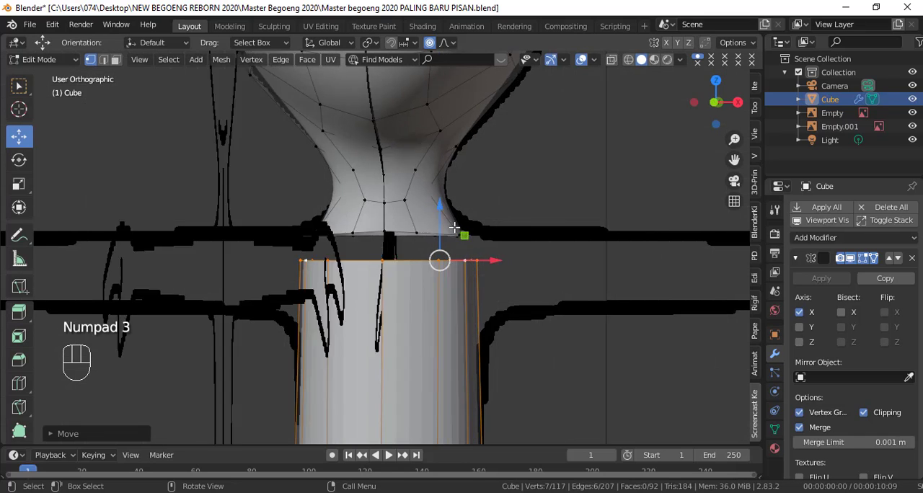
{"action": "scroll", "coordinate": [456, 234], "scroll_direction": "up", "scroll_amount": 2}
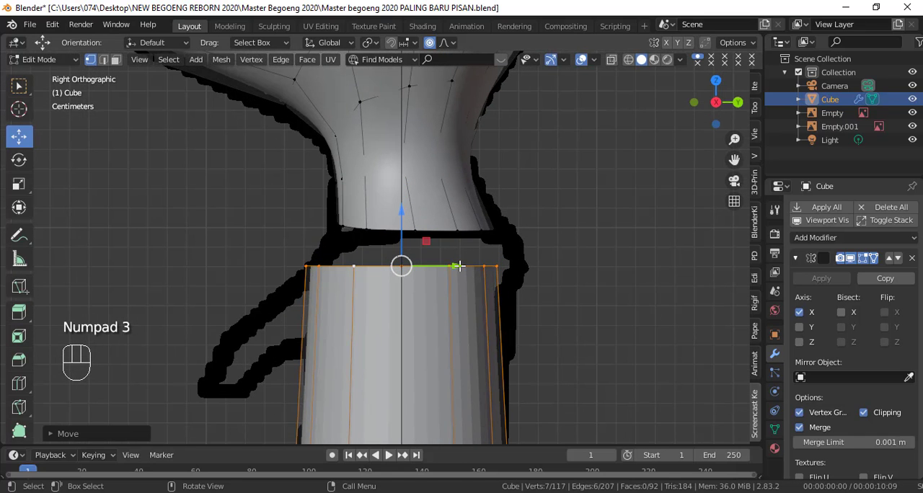
{"action": "left_click_drag", "start_coordinate": [476, 271], "coordinate": [474, 269]}
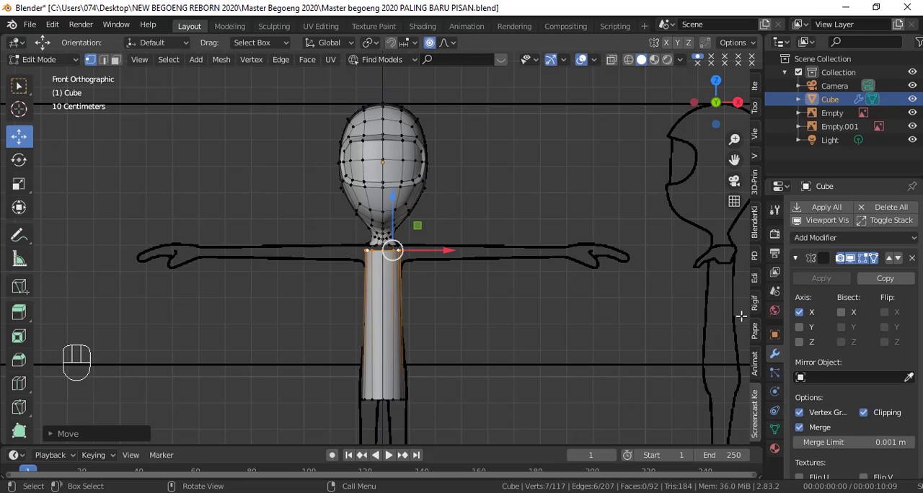
Step: Hide the Subdivision modifier's effect in the viewport and bridge the neck's bottom edge loop to the torso's top edge loop with LoopTools Bridge
{"action": "scroll", "coordinate": [843, 390], "scroll_direction": "down", "scroll_amount": 7}
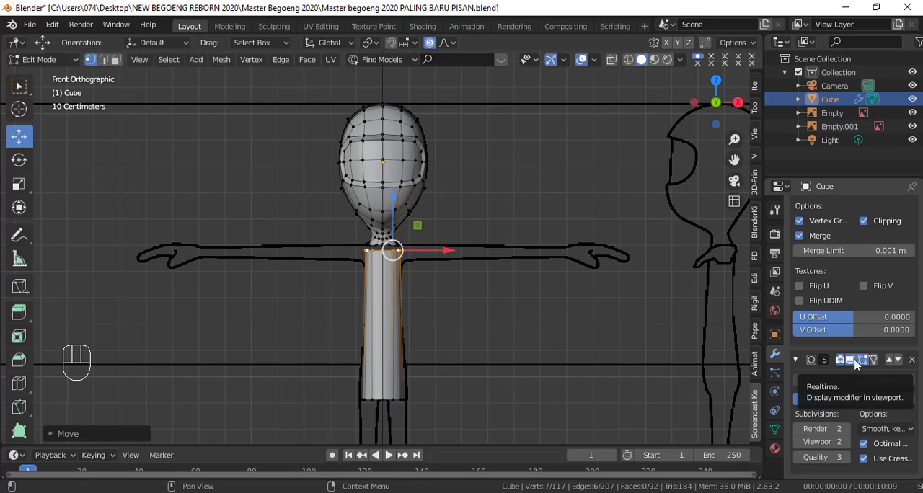
{"action": "left_click", "coordinate": [852, 360]}
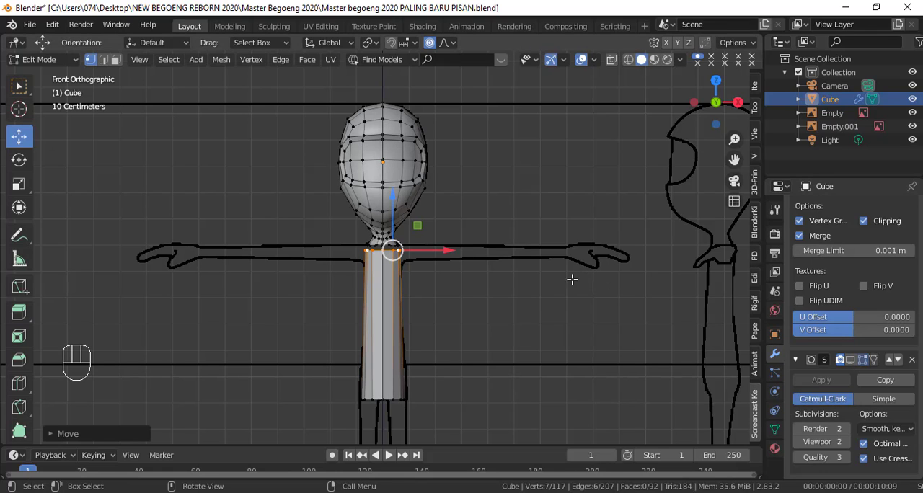
{"action": "scroll", "coordinate": [525, 281], "scroll_direction": "up", "scroll_amount": 13}
{"action": "key", "text": "KP_3"}
{"action": "left_click", "coordinate": [488, 245], "text": "alt+shift"}
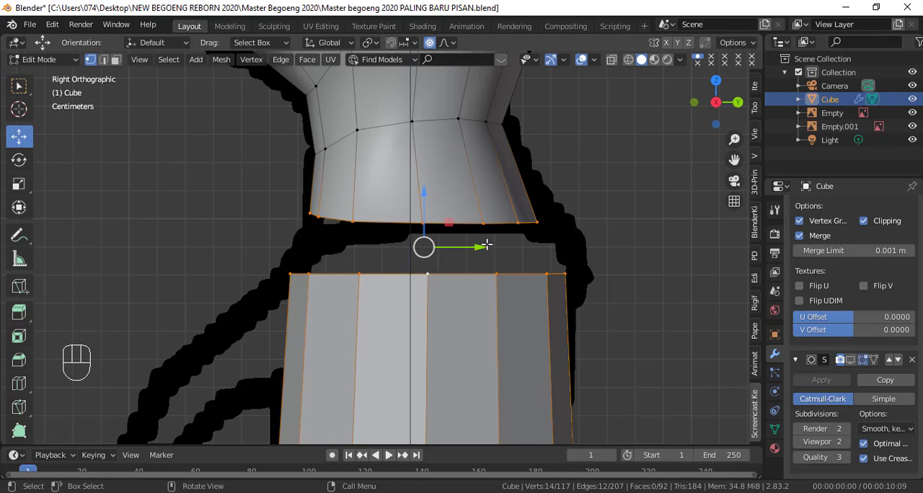
{"action": "left_click", "coordinate": [488, 222], "text": "alt"}
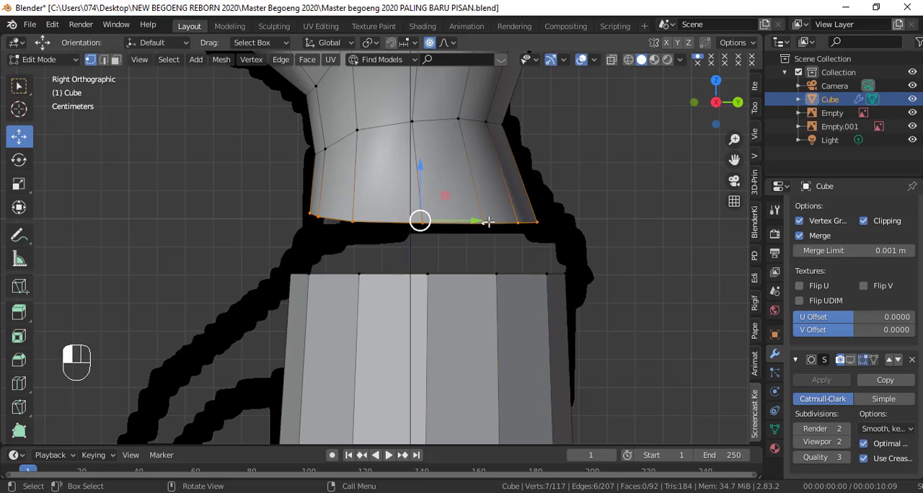
{"action": "left_click", "coordinate": [500, 273], "text": "alt+shift"}
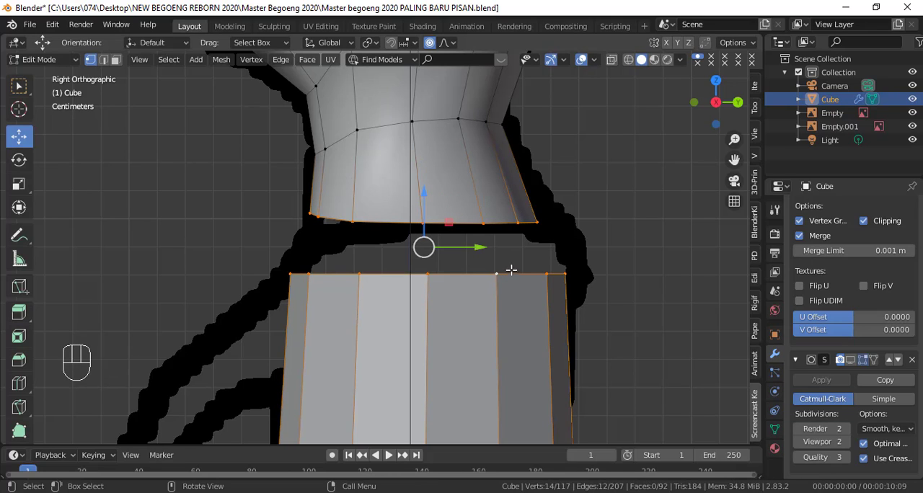
{"action": "key", "text": "KP_1"}
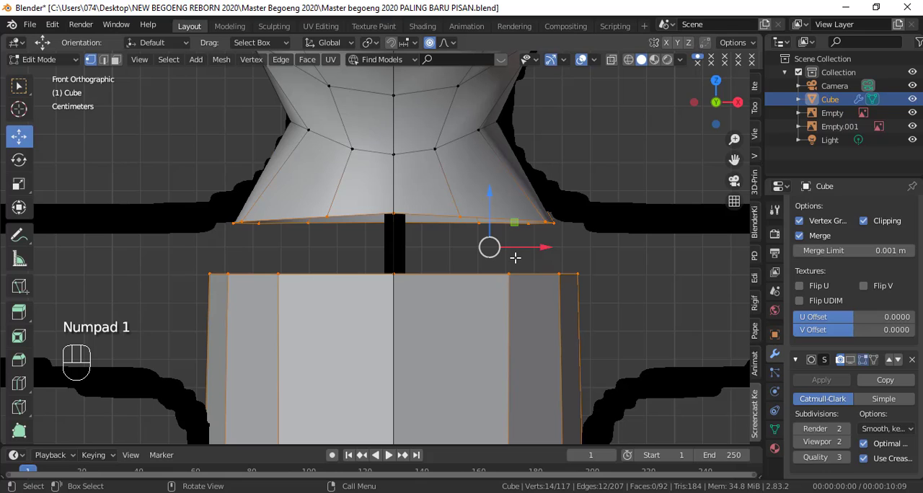
{"action": "scroll", "coordinate": [604, 221], "scroll_direction": "down", "scroll_amount": 5}
{"action": "key", "text": "ctrl+z"}
{"action": "right_click", "coordinate": [587, 159]}
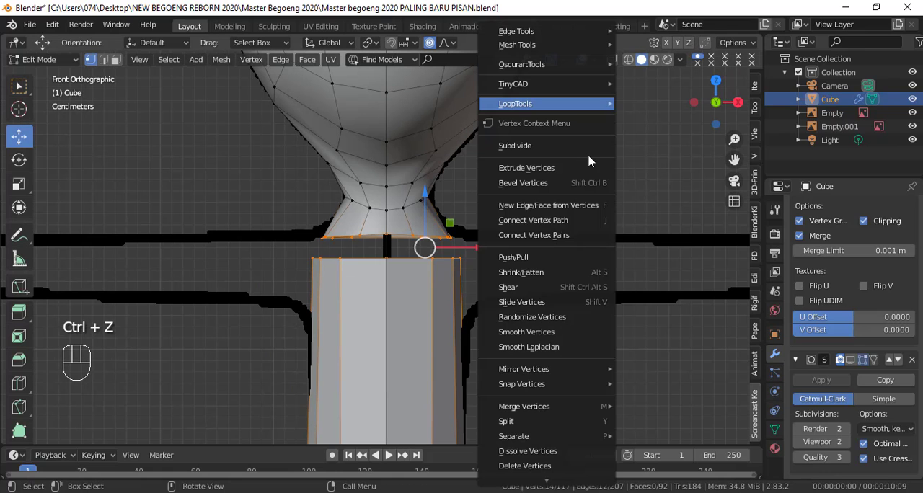
{"action": "mouse_move", "coordinate": [587, 105]}
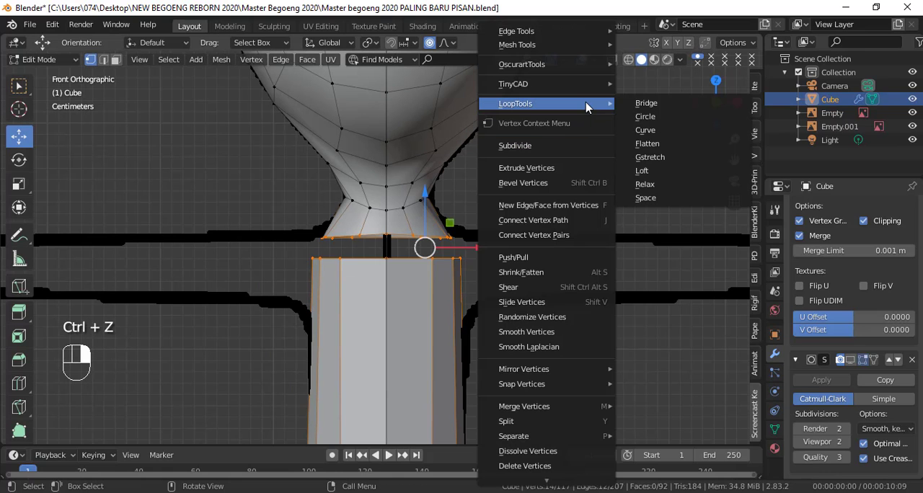
{"action": "left_click", "coordinate": [645, 106]}
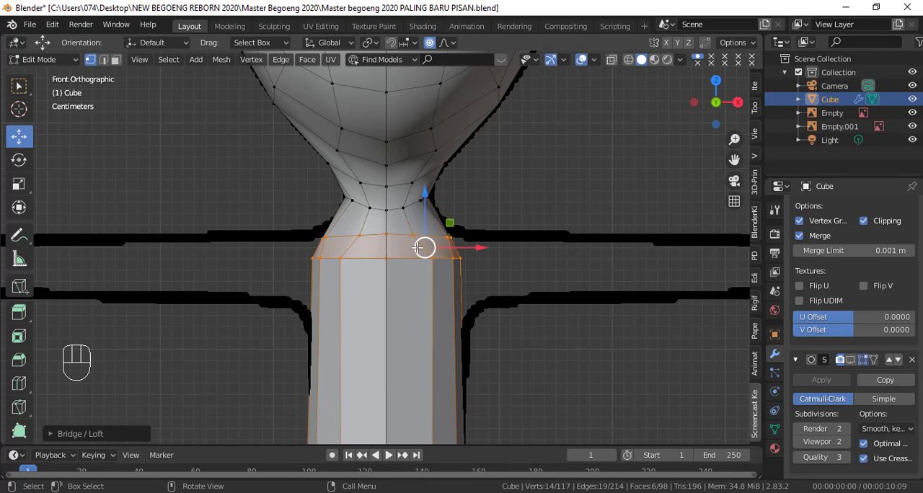
Step: Move the neck-base vertices outward along X to follow the shoulder outline of the front reference
{"action": "scroll", "coordinate": [417, 247], "scroll_direction": "up", "scroll_amount": 3}
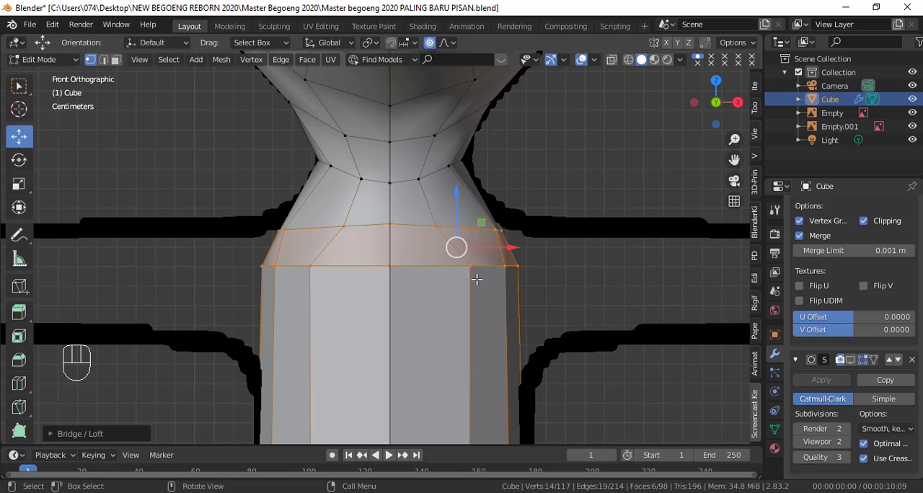
{"action": "left_click", "coordinate": [436, 226]}
{"action": "mouse_move", "coordinate": [474, 229]}
{"action": "left_mouse_down"}
{"action": "mouse_move", "coordinate": [547, 227]}
{"action": "mouse_move", "coordinate": [485, 226]}
{"action": "left_mouse_up"}
{"action": "left_click", "coordinate": [522, 230]}
{"action": "left_click", "coordinate": [448, 224]}
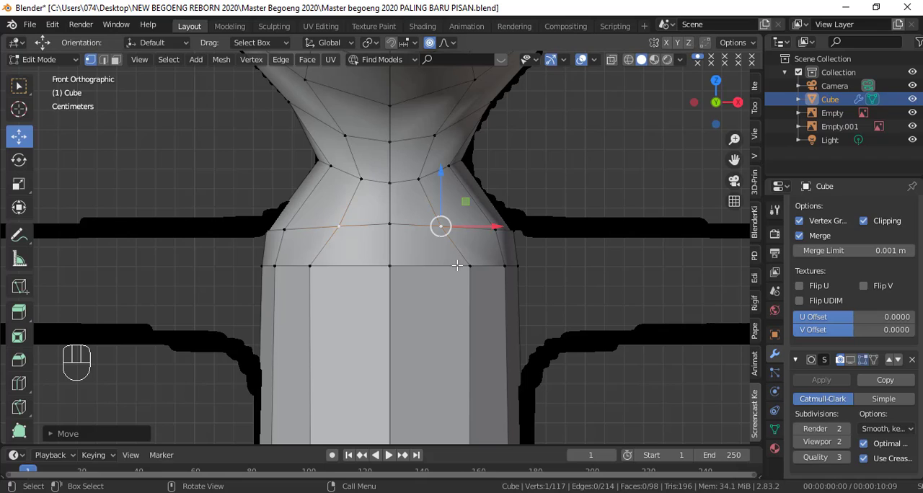
Step: Examine the joined neck and torso in Object Mode against the front and side references, in solid and wireframe shading
{"action": "scroll", "coordinate": [456, 266], "scroll_direction": "down", "scroll_amount": 4}
{"action": "key", "text": "Tab"}
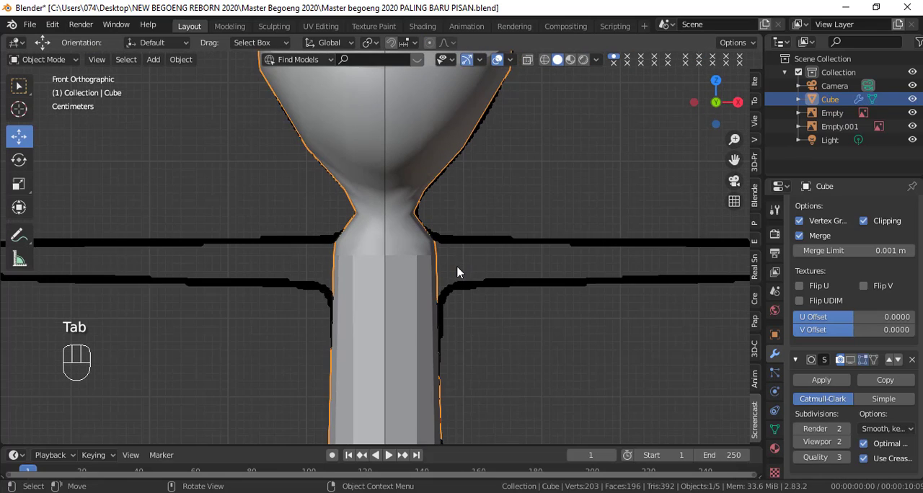
{"action": "key", "text": "KP_3"}
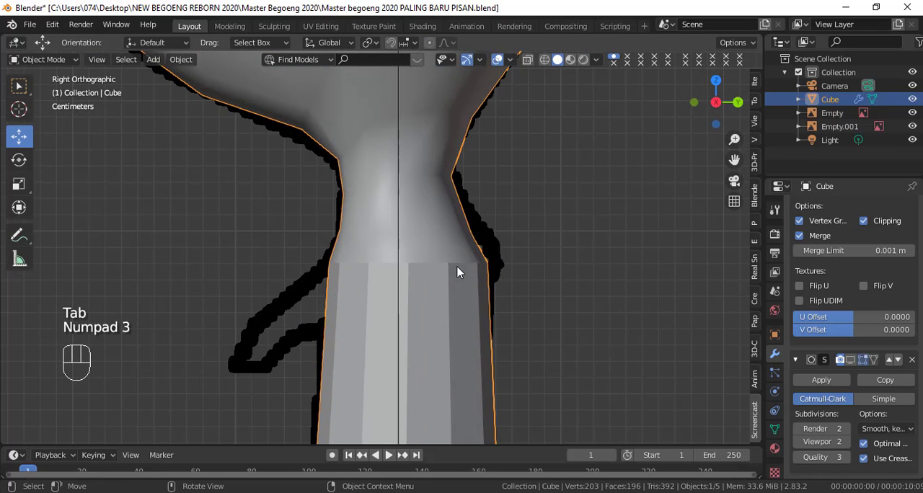
{"action": "key", "text": "shift+z"}
{"action": "scroll", "coordinate": [457, 272], "scroll_direction": "up", "scroll_amount": 1}
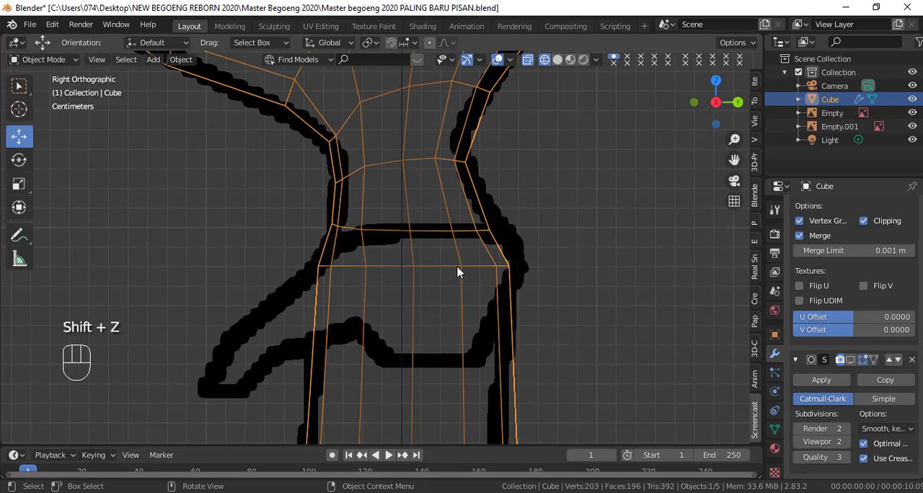
{"action": "key", "text": "Tab"}
{"action": "key", "text": "KP_1"}
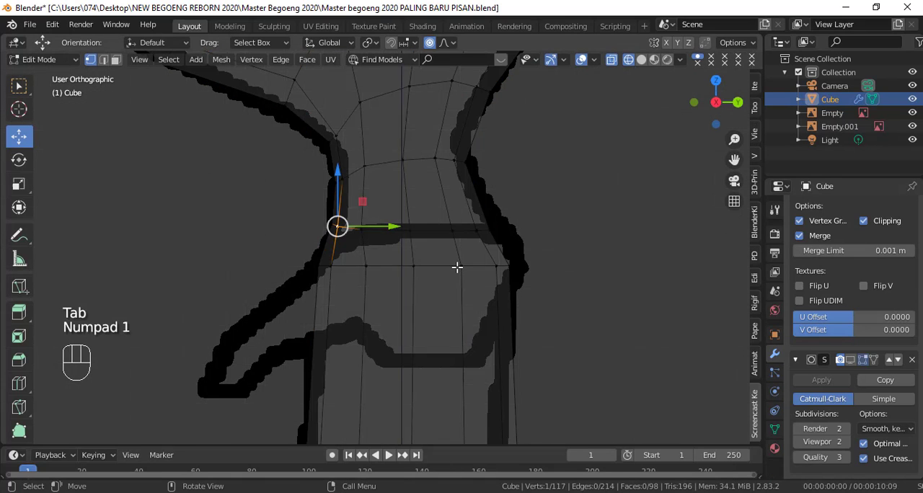
{"action": "key", "text": "Tab"}
{"action": "scroll", "coordinate": [457, 272], "scroll_direction": "down", "scroll_amount": 2}
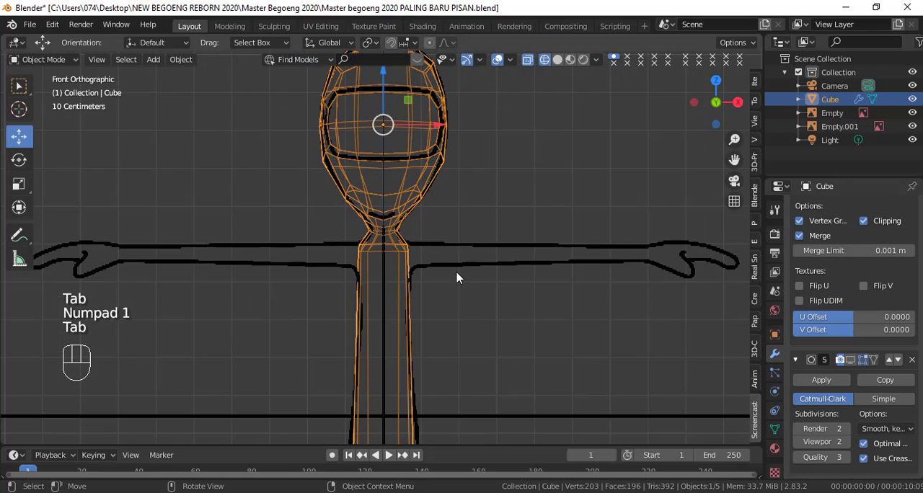
{"action": "key", "text": "shift+z"}
{"action": "scroll", "coordinate": [392, 279], "scroll_direction": "up", "scroll_amount": 2}
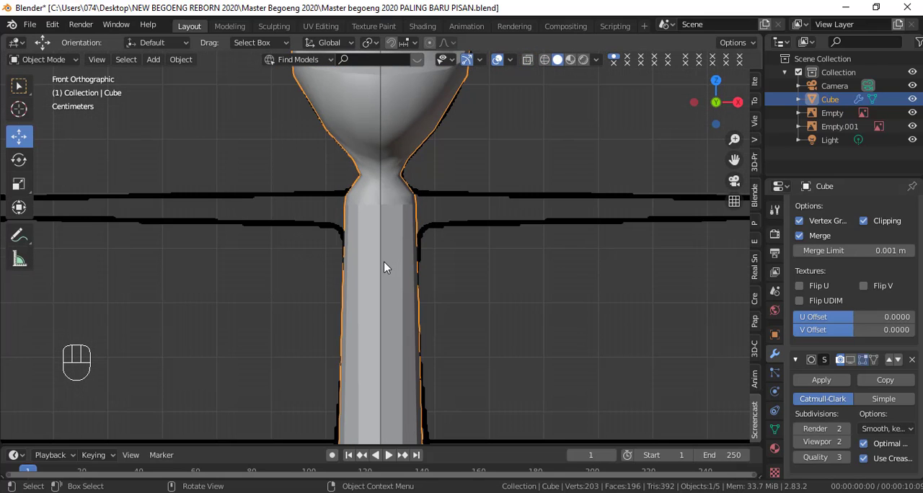
{"action": "scroll", "coordinate": [383, 266], "scroll_direction": "down", "scroll_amount": 2}
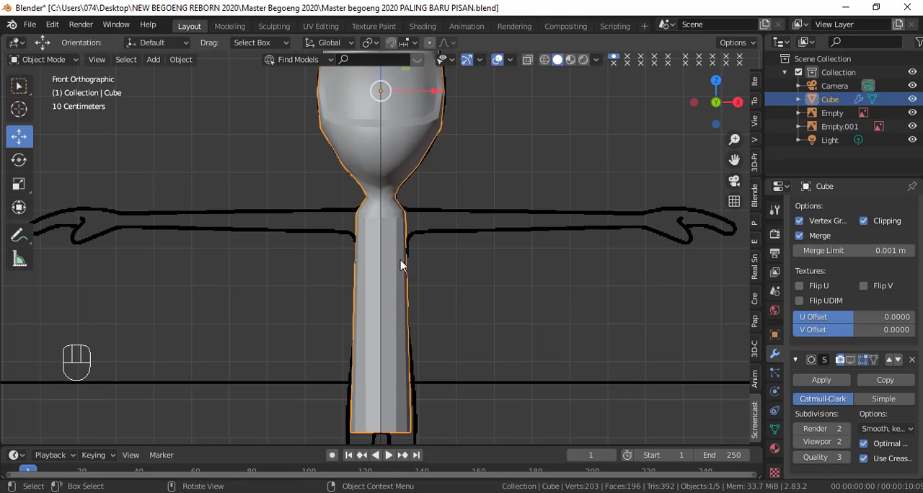
Step: Apply Shade Smooth to the whole character mesh in Object Mode
{"action": "right_click", "coordinate": [552, 149]}
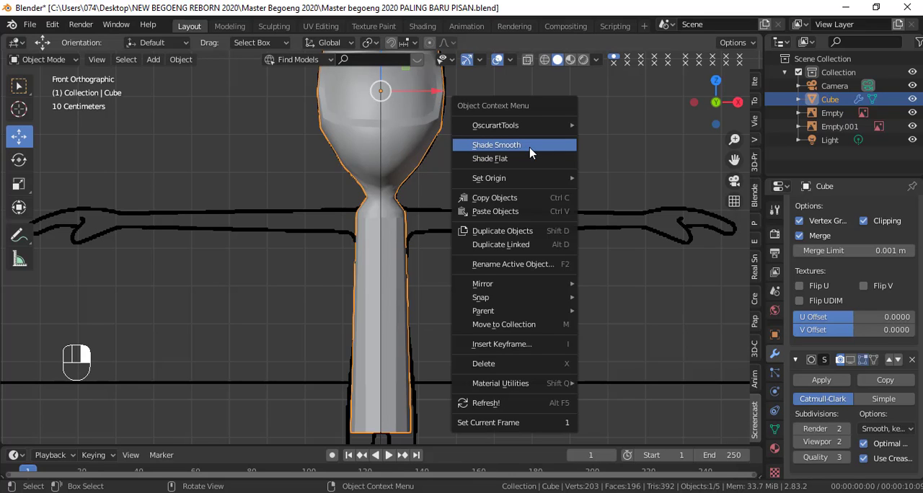
{"action": "left_click", "coordinate": [532, 149]}
{"action": "scroll", "coordinate": [505, 230], "scroll_direction": "up", "scroll_amount": 4}
Step: In Edit Mode, select the neck-base edge loop and flatten it by scaling it to 0 along Z
{"action": "key", "text": "KP_3"}
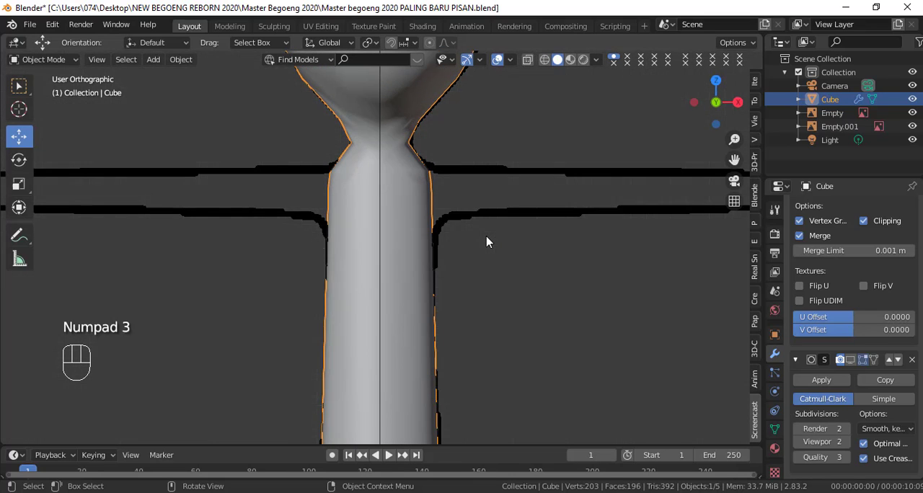
{"action": "key", "text": "Tab"}
{"action": "left_click", "coordinate": [565, 227]}
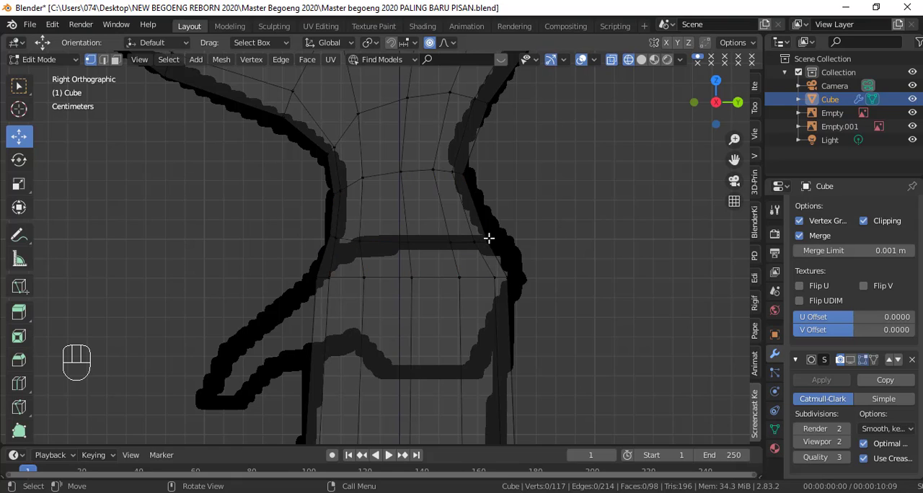
{"action": "left_click", "coordinate": [464, 241], "text": "alt"}
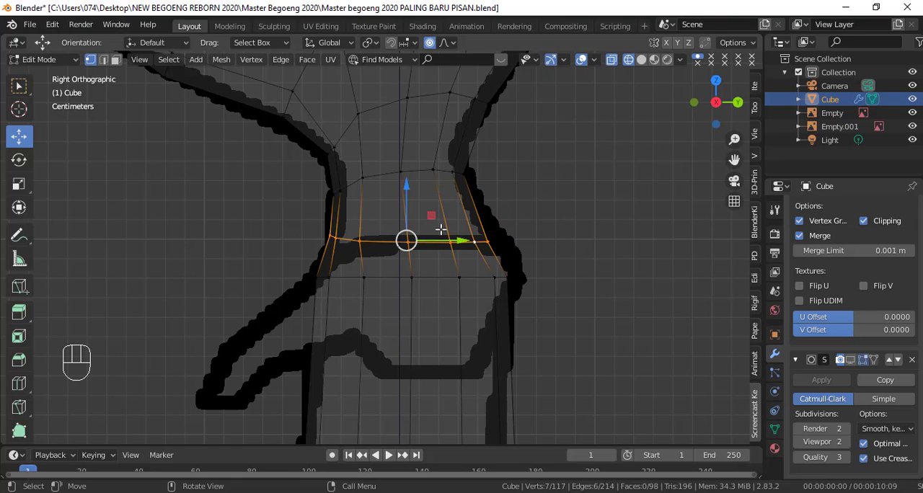
{"action": "left_click", "coordinate": [22, 191]}
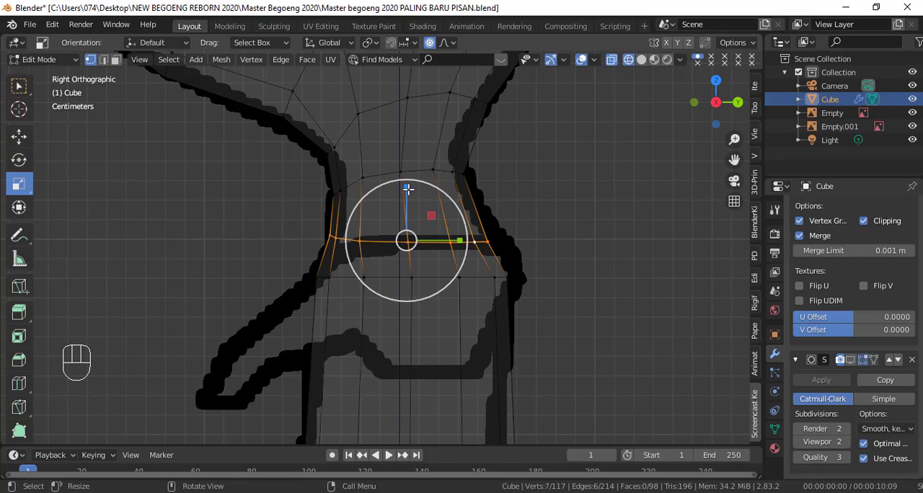
{"action": "left_click_drag", "start_coordinate": [407, 189], "coordinate": [406, 218]}
{"action": "type", "text": "0"}
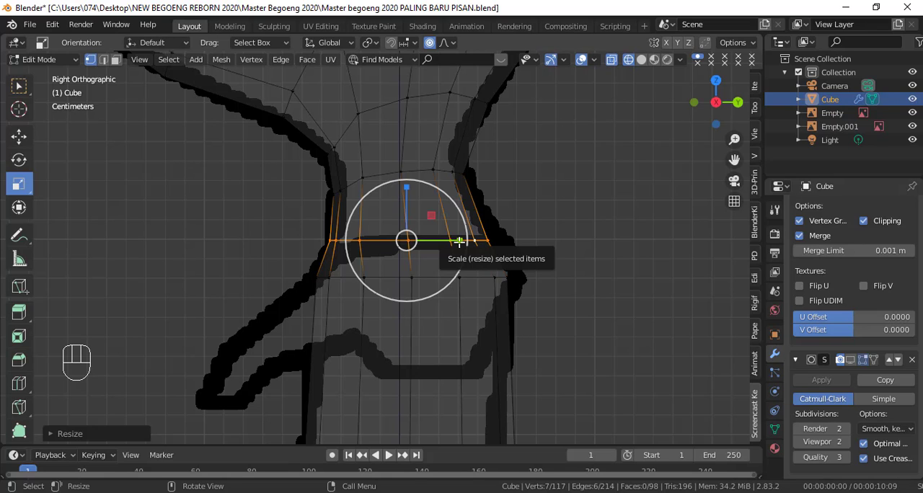
Step: Widen the neck-base loop and the torso's top loop along Y to match the side reference outline
{"action": "left_click_drag", "start_coordinate": [459, 242], "coordinate": [473, 243]}
{"action": "double_click", "coordinate": [460, 279]}
{"action": "left_click_drag", "start_coordinate": [464, 278], "coordinate": [472, 279]}
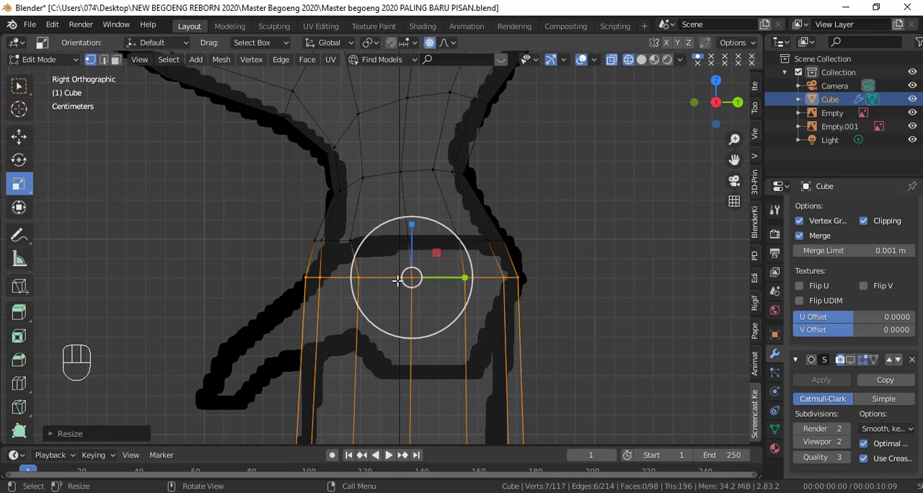
Step: Move the third vertex from the front on the torso's top loop slightly forward and check the spacing in solid shading
{"action": "left_click", "coordinate": [360, 278]}
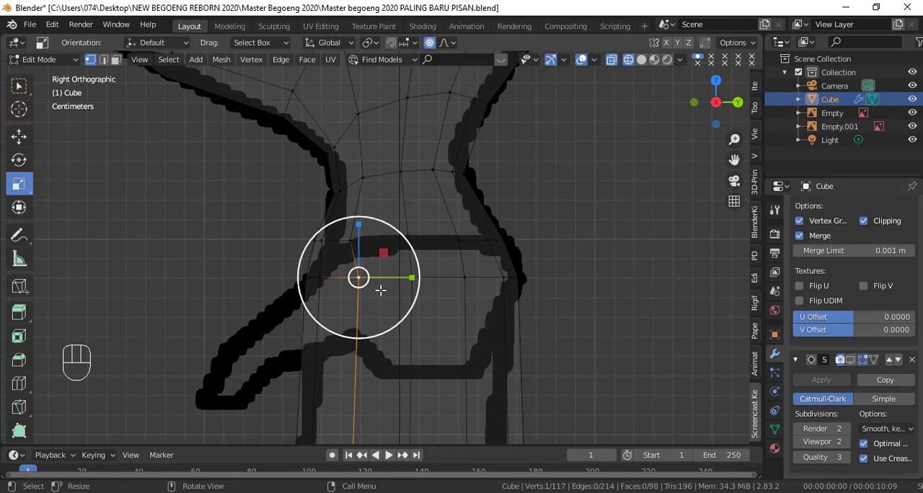
{"action": "key", "text": "g"}
{"action": "left_click", "coordinate": [369, 284]}
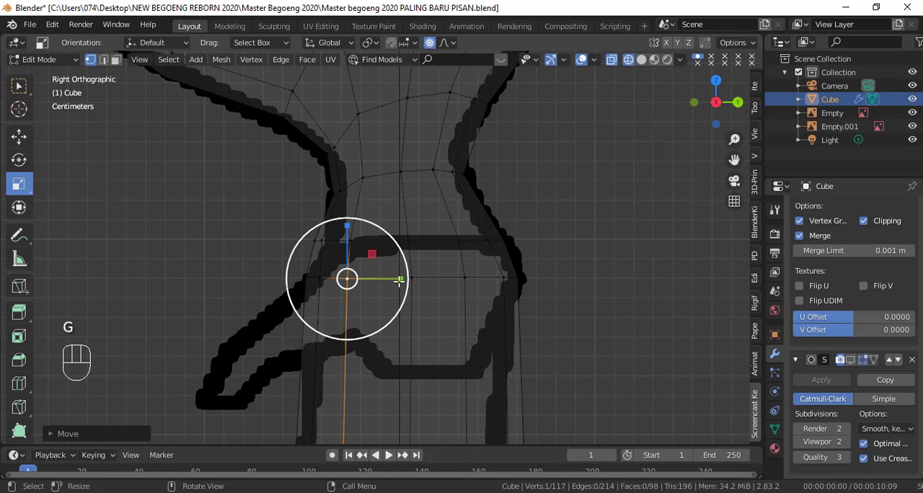
{"action": "key", "text": "shift+z"}
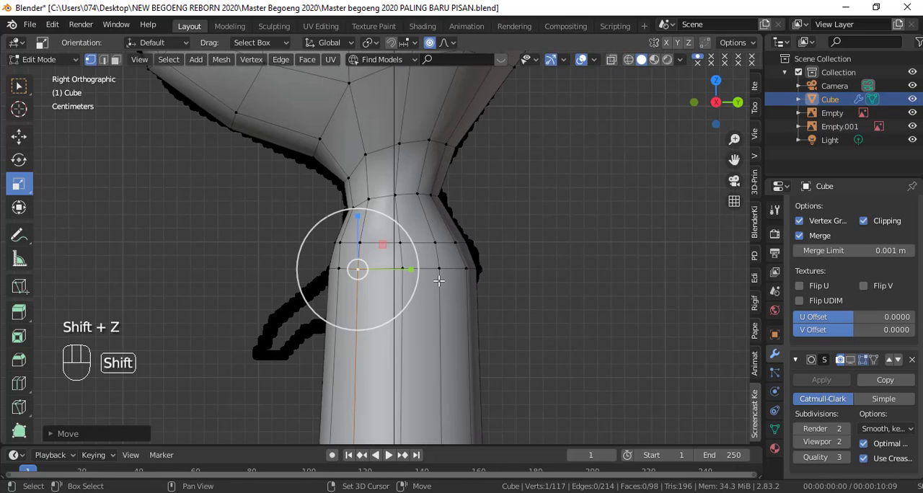
{"action": "mouse_move", "coordinate": [437, 276]}
{"action": "middle_mouse_down"}
{"action": "mouse_move", "coordinate": [417, 279]}
{"action": "mouse_move", "coordinate": [449, 270]}
{"action": "middle_mouse_up"}
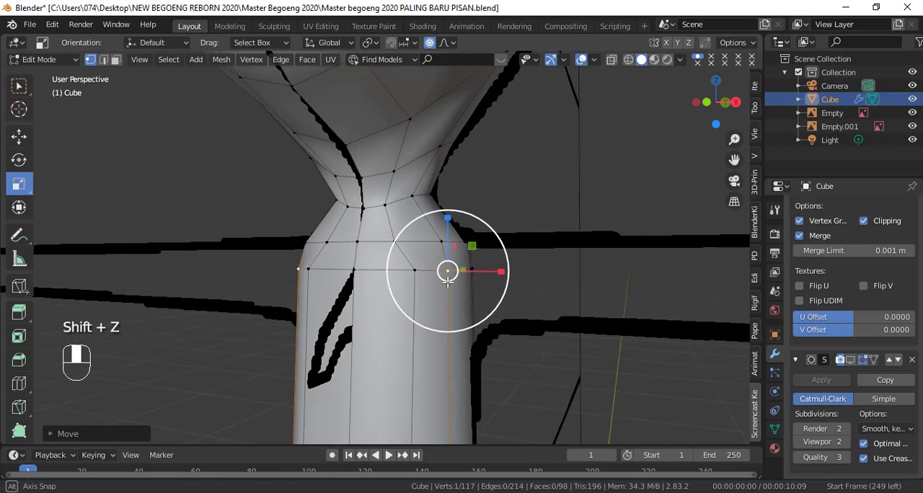
{"action": "key", "text": "KP_3"}
{"action": "key", "text": "shift+z"}
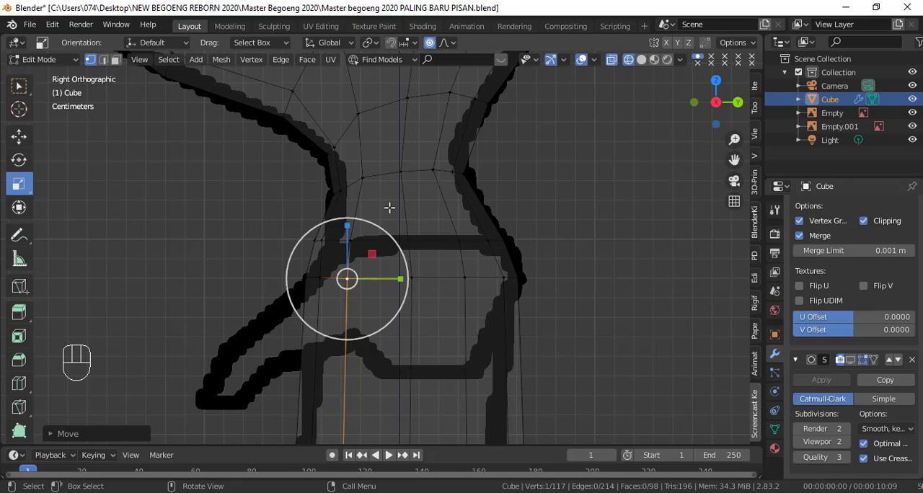
Step: Add one loop cut around the lower neck, between the narrowest neck loop and the neck base
{"action": "key", "text": "ctrl+r"}
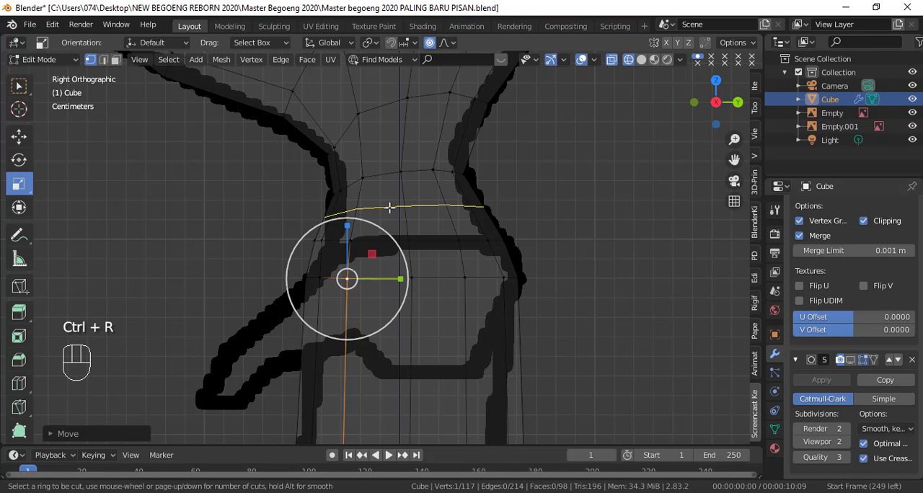
{"action": "left_click", "coordinate": [389, 208]}
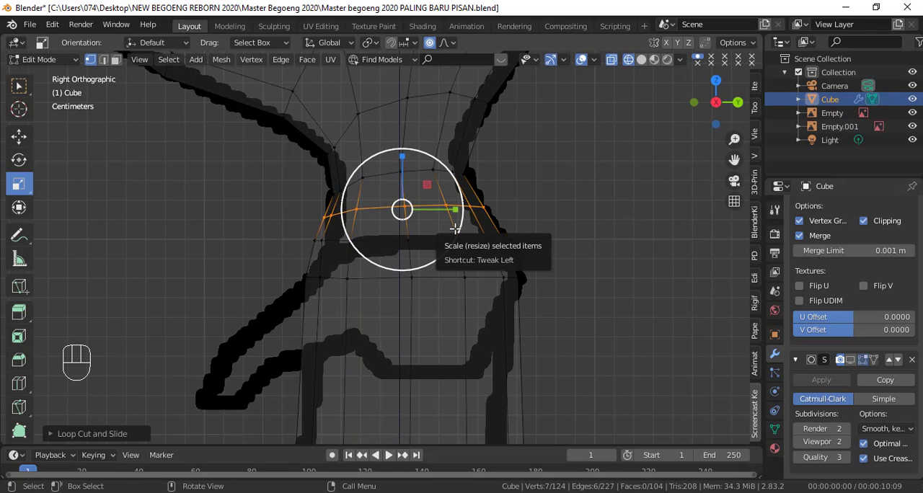
Step: Move the front vertices of the new lower-neck loop and the neck-base loop backward onto the side reference outline
{"action": "scroll", "coordinate": [431, 235], "scroll_direction": "up", "scroll_amount": 2}
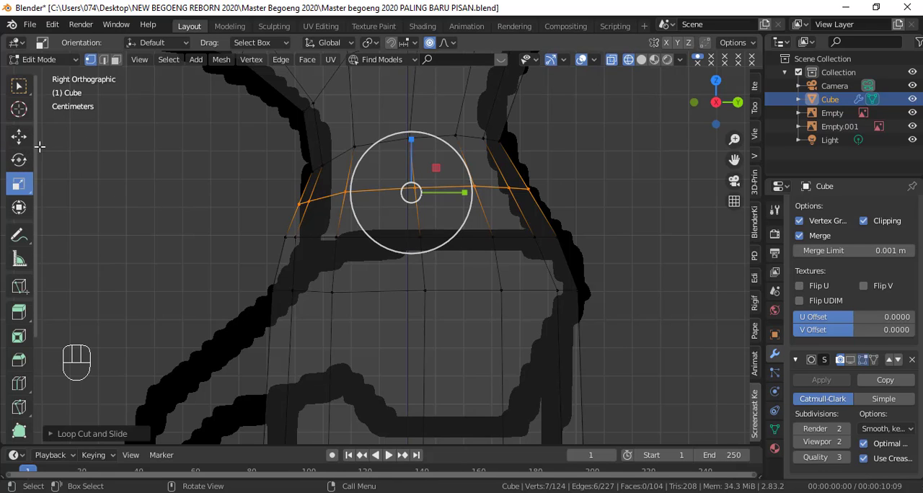
{"action": "left_click", "coordinate": [19, 137]}
{"action": "left_click", "coordinate": [307, 203]}
{"action": "left_click", "coordinate": [294, 208], "text": "shift"}
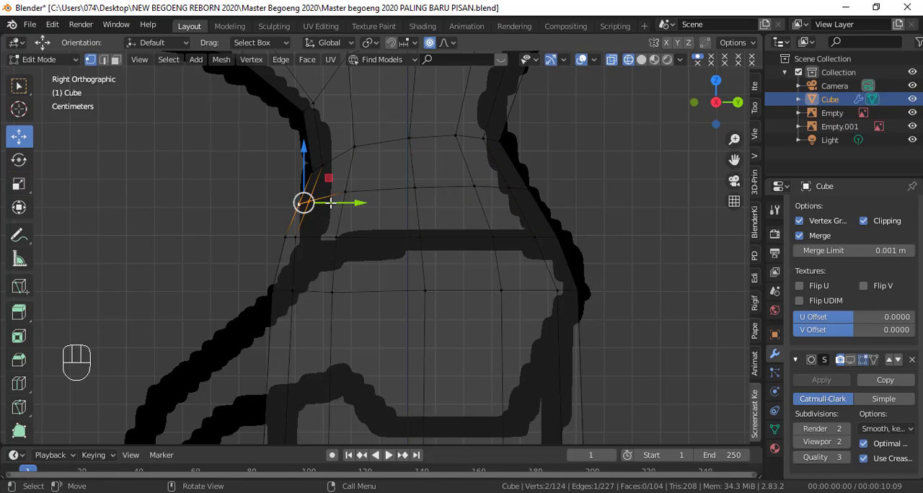
{"action": "left_click_drag", "start_coordinate": [332, 203], "coordinate": [346, 203]}
{"action": "left_click", "coordinate": [291, 242], "text": "shift"}
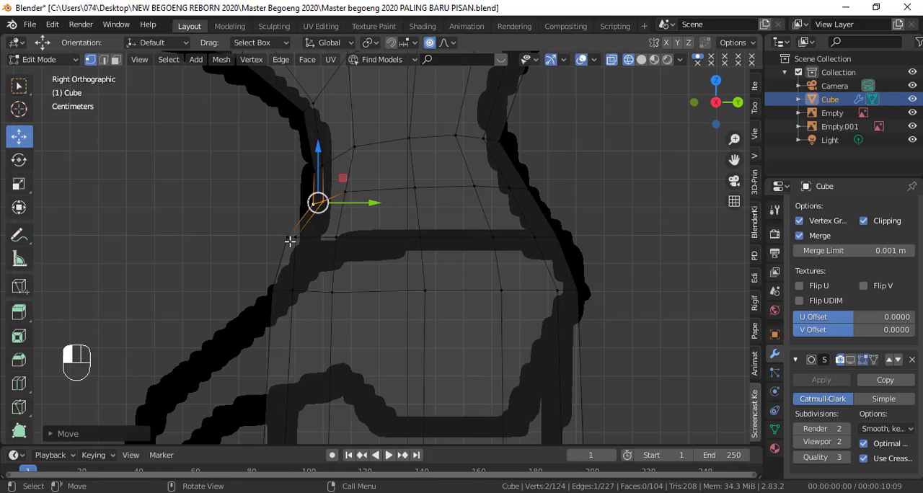
{"action": "left_click_drag", "start_coordinate": [292, 238], "coordinate": [336, 242]}
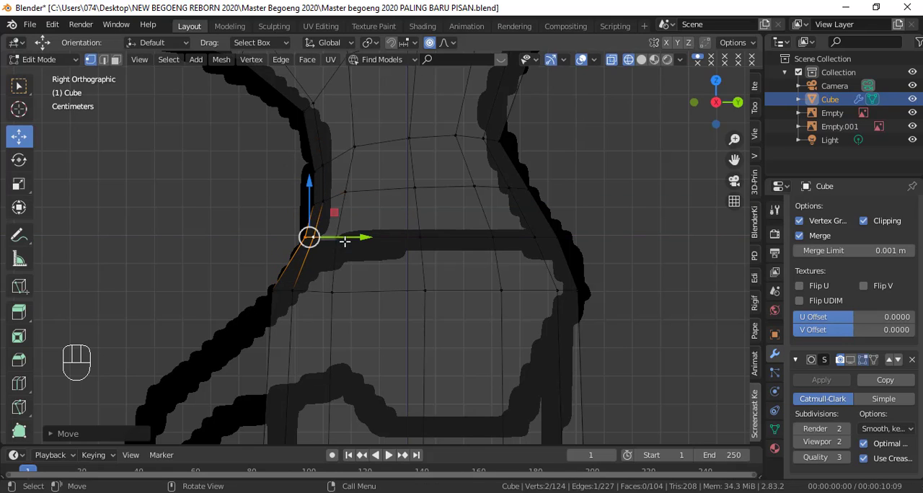
Step: Raise the two rear vertices of the narrowest neck loop to the inward bend of the reference outline
{"action": "left_click", "coordinate": [495, 139], "text": "shift"}
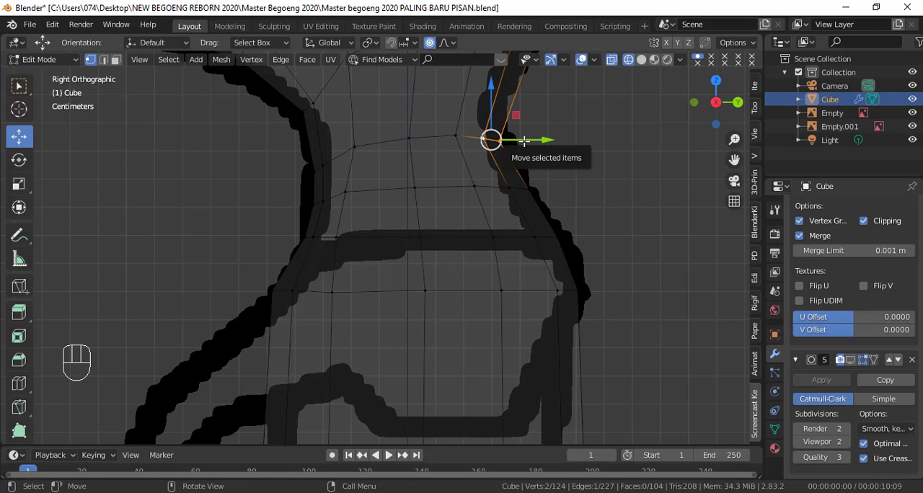
{"action": "left_click_drag", "start_coordinate": [524, 141], "coordinate": [526, 140]}
{"action": "middle_click_drag", "start_coordinate": [525, 140], "coordinate": [512, 260], "text": "shift"}
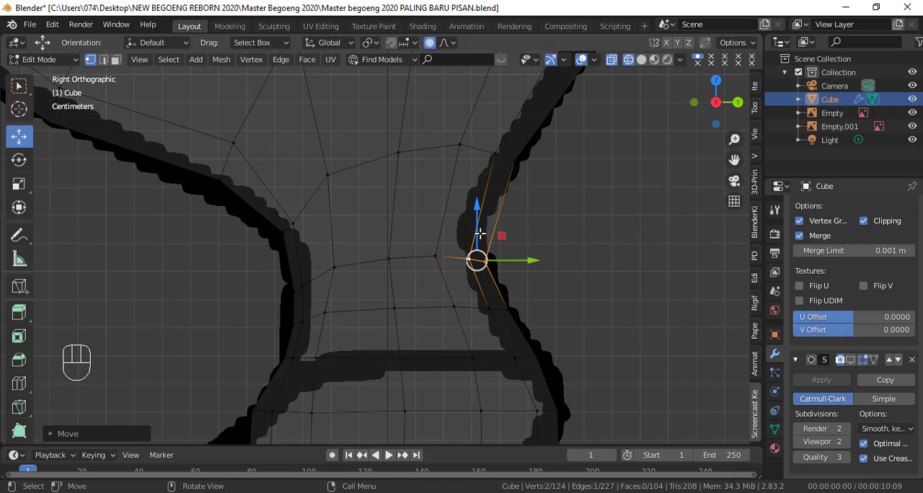
{"action": "left_click_drag", "start_coordinate": [476, 242], "coordinate": [439, 204]}
Step: Raise the middle two side vertices of the narrowest neck loop and nudge the next one slightly forward to even out the loop
{"action": "left_click", "coordinate": [436, 254]}
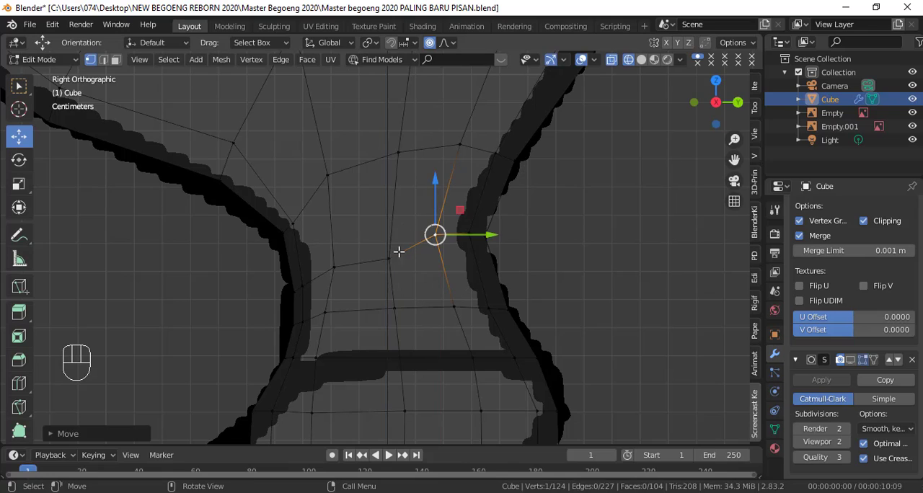
{"action": "left_click", "coordinate": [389, 256]}
{"action": "left_click_drag", "start_coordinate": [389, 238], "coordinate": [391, 225]}
{"action": "left_click", "coordinate": [334, 267]}
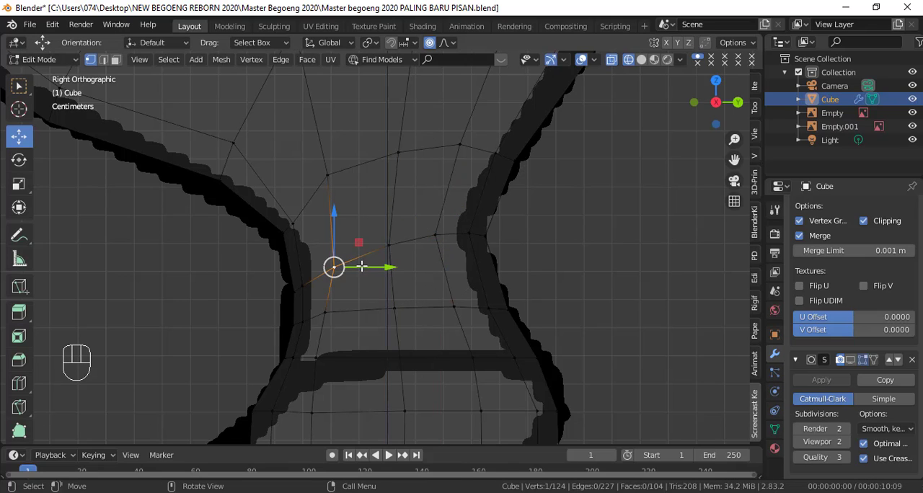
{"action": "left_click_drag", "start_coordinate": [363, 266], "coordinate": [357, 267]}
{"action": "scroll", "coordinate": [432, 264], "scroll_direction": "down", "scroll_amount": 2}
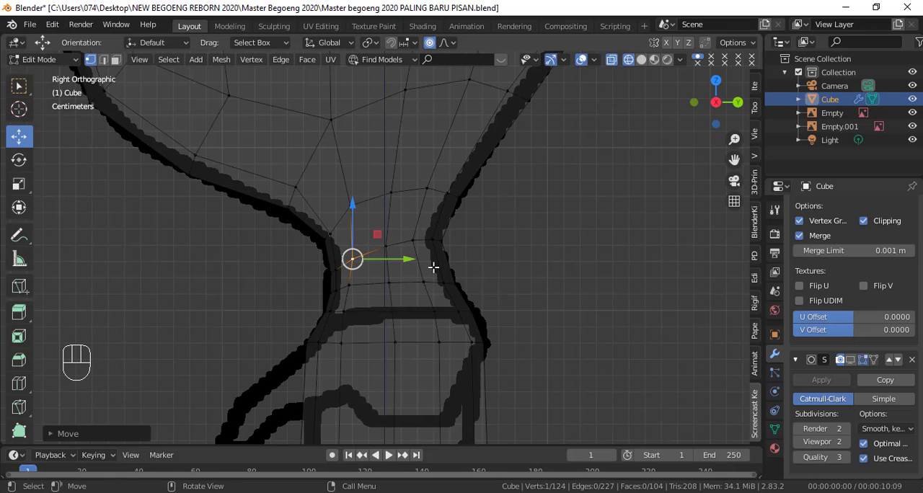
Step: In front view with solid shading, move two side vertices above the narrow neck toward the centre line and lower the upper one slightly
{"action": "key", "text": "Tab"}
{"action": "key", "text": "shift+z"}
{"action": "key", "text": "KP_1"}
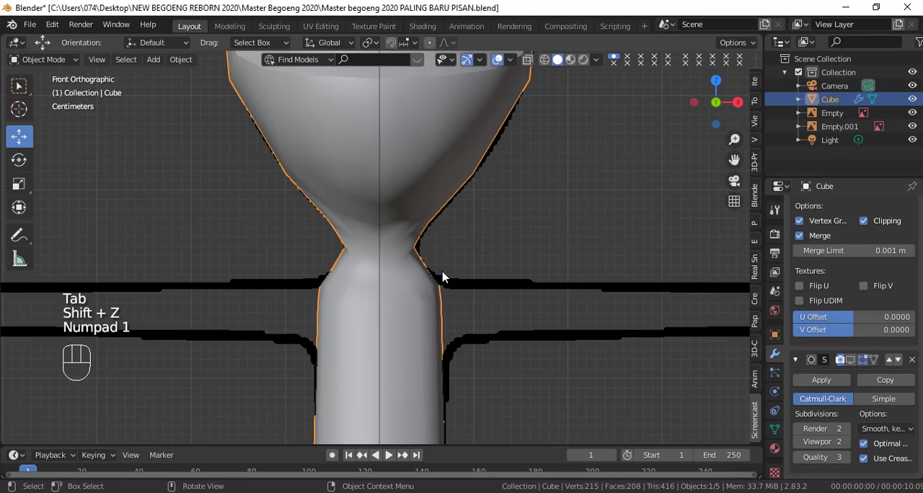
{"action": "scroll", "coordinate": [442, 275], "scroll_direction": "up", "scroll_amount": 1}
{"action": "key", "text": "Tab"}
{"action": "scroll", "coordinate": [443, 266], "scroll_direction": "up", "scroll_amount": 2}
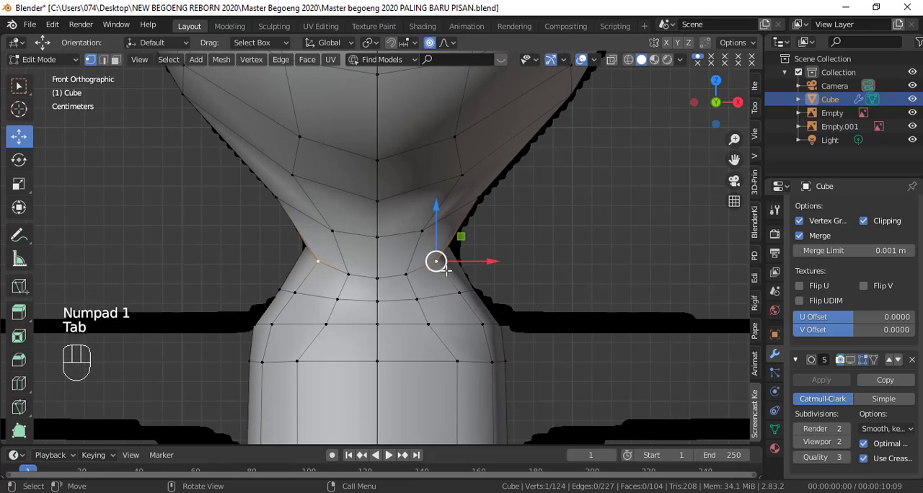
{"action": "left_click", "coordinate": [426, 233]}
{"action": "left_click_drag", "start_coordinate": [461, 232], "coordinate": [455, 232]}
{"action": "left_click", "coordinate": [462, 173]}
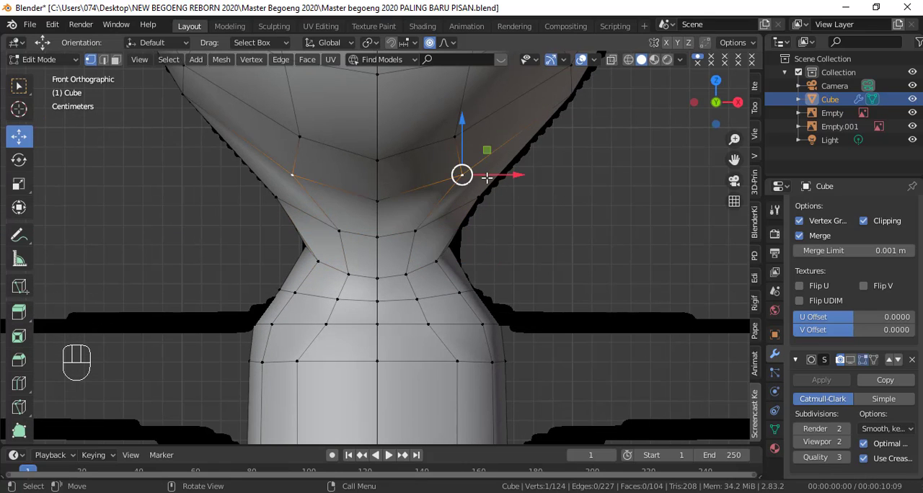
{"action": "left_click_drag", "start_coordinate": [486, 175], "coordinate": [461, 185]}
{"action": "left_click_drag", "start_coordinate": [438, 142], "coordinate": [439, 149]}
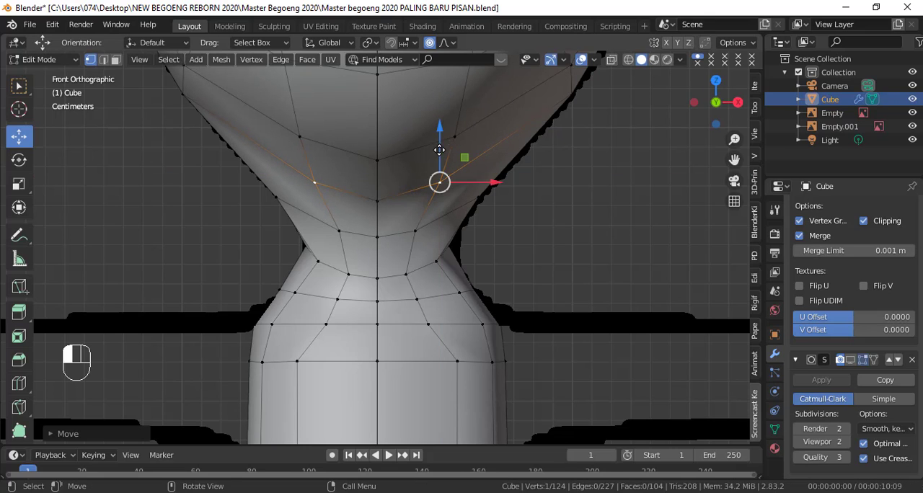
Step: Inspect the smoothed neck in Object Mode, and compare the torso with the side reference in wireframe
{"action": "key", "text": "Tab"}
{"action": "middle_click_drag", "start_coordinate": [444, 173], "coordinate": [551, 250]}
{"action": "key", "text": "KP_1"}
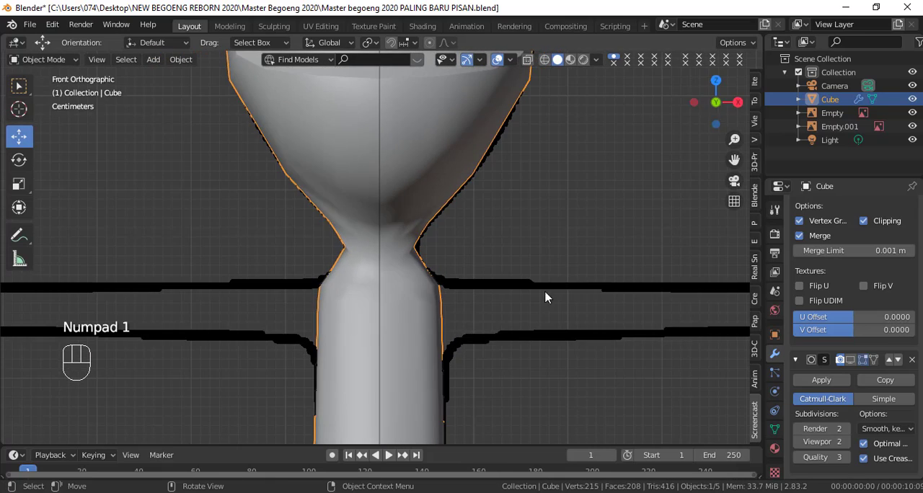
{"action": "middle_click_drag", "start_coordinate": [546, 295], "coordinate": [497, 342], "text": "shift"}
{"action": "key", "text": "KP_3"}
{"action": "key", "text": "shift+z"}
{"action": "scroll", "coordinate": [498, 341], "scroll_direction": "up", "scroll_amount": 1}
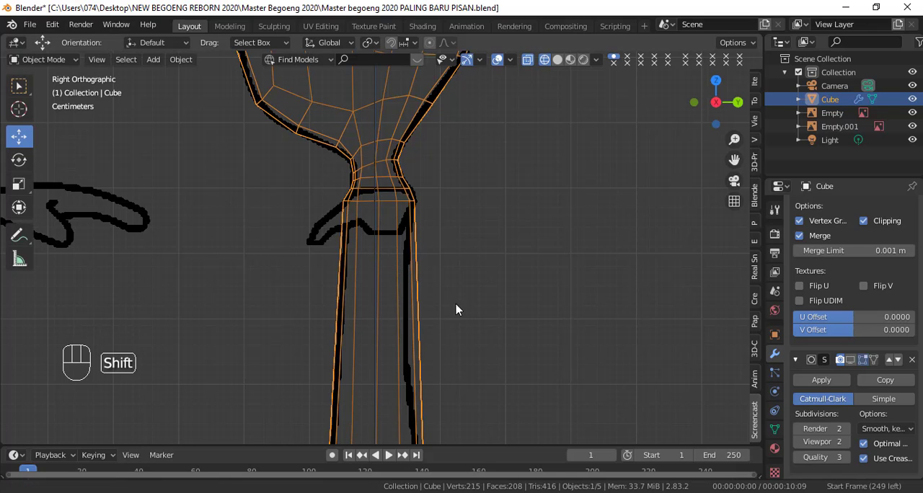
{"action": "middle_click_drag", "start_coordinate": [457, 310], "coordinate": [461, 272], "text": "shift"}
{"action": "scroll", "coordinate": [462, 288], "scroll_direction": "down", "scroll_amount": 2}
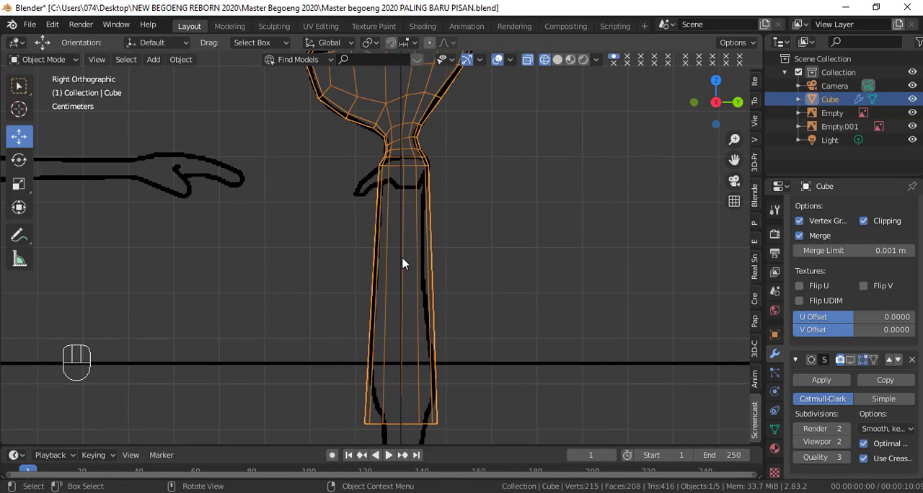
Step: Add one loop cut around the torso and slide it up close to the shoulders
{"action": "key", "text": "Tab"}
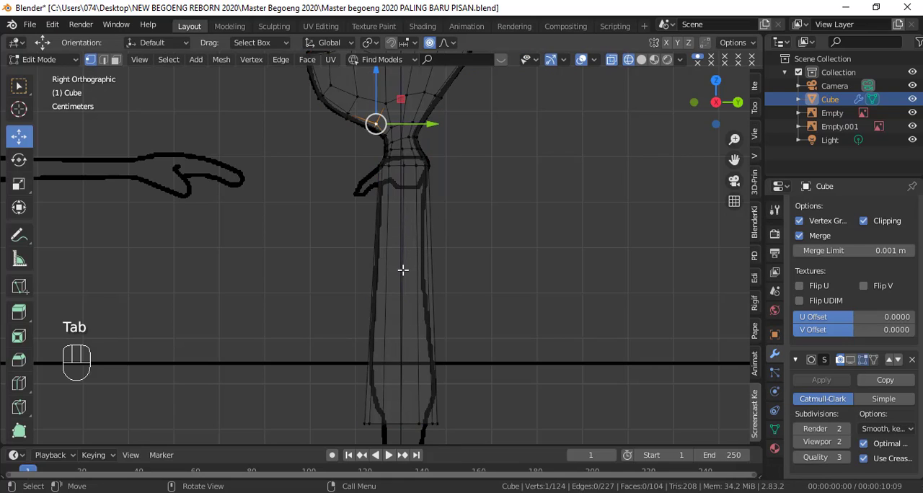
{"action": "key", "text": "ctrl+r"}
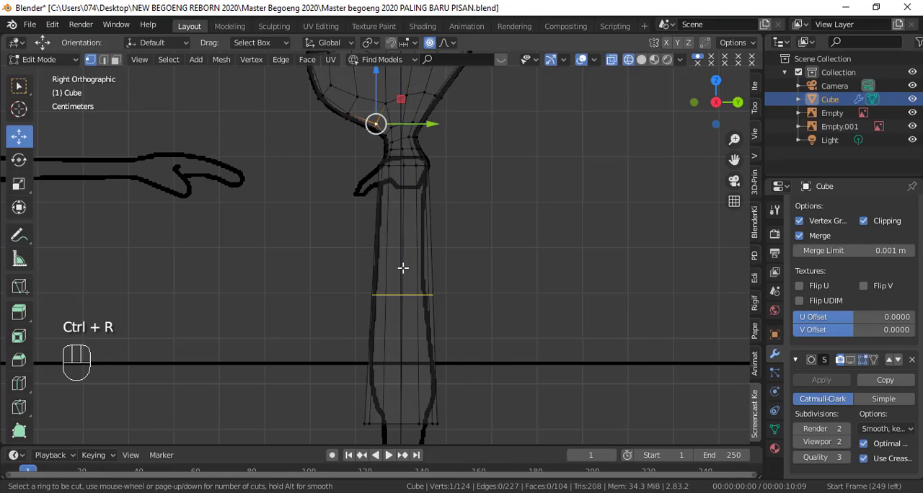
{"action": "left_click", "coordinate": [402, 268]}
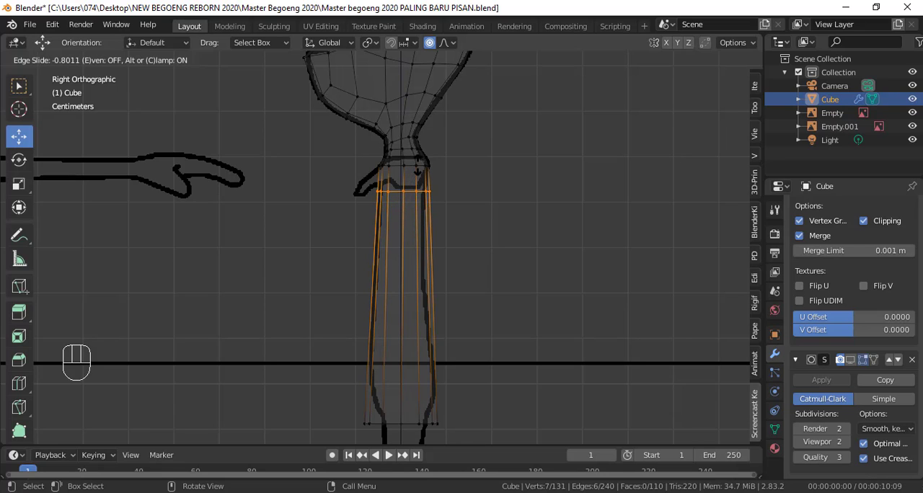
{"action": "left_click", "coordinate": [418, 163]}
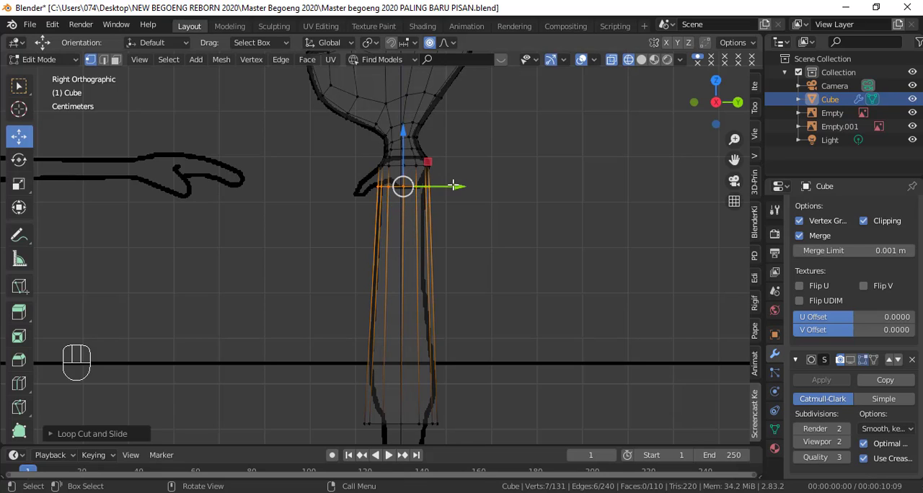
Step: Shrink the new upper-torso loop, shift it slightly forward along Y, and enlarge it by about 1.1
{"action": "scroll", "coordinate": [426, 276], "scroll_direction": "up", "scroll_amount": 3}
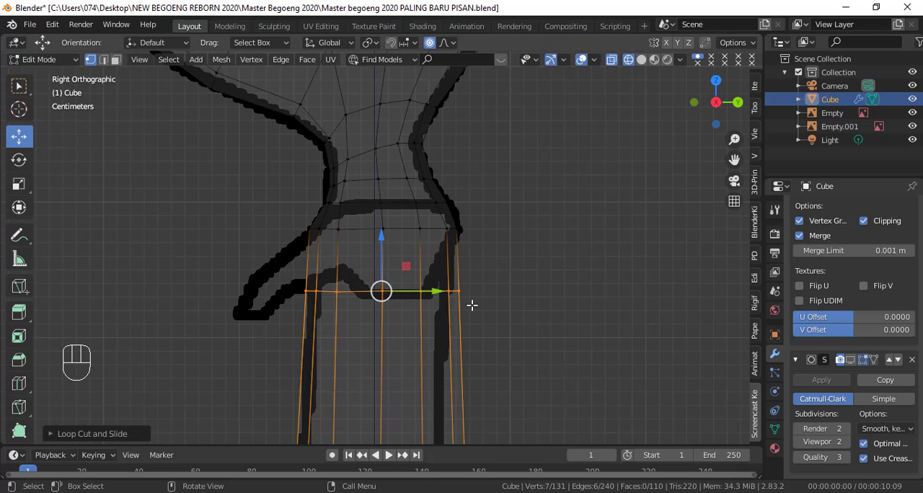
{"action": "key", "text": "s"}
{"action": "left_click", "coordinate": [470, 306]}
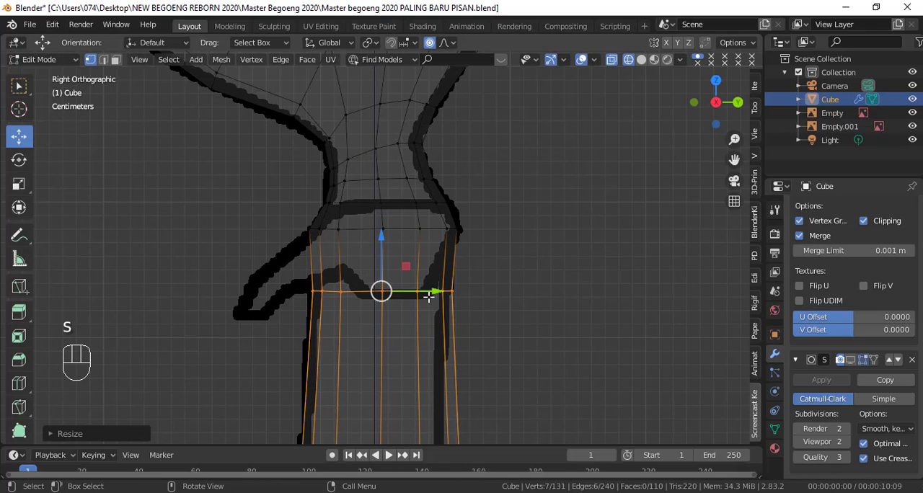
{"action": "left_click_drag", "start_coordinate": [415, 292], "coordinate": [417, 292]}
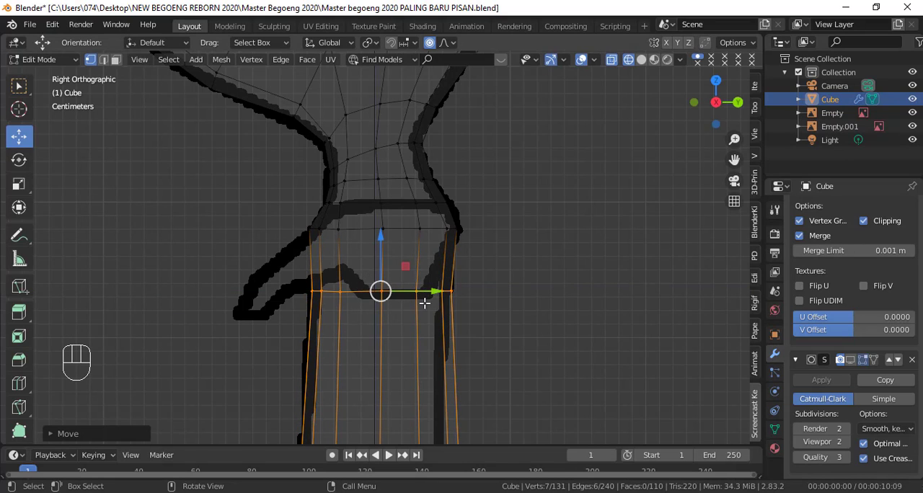
{"action": "key", "text": "s"}
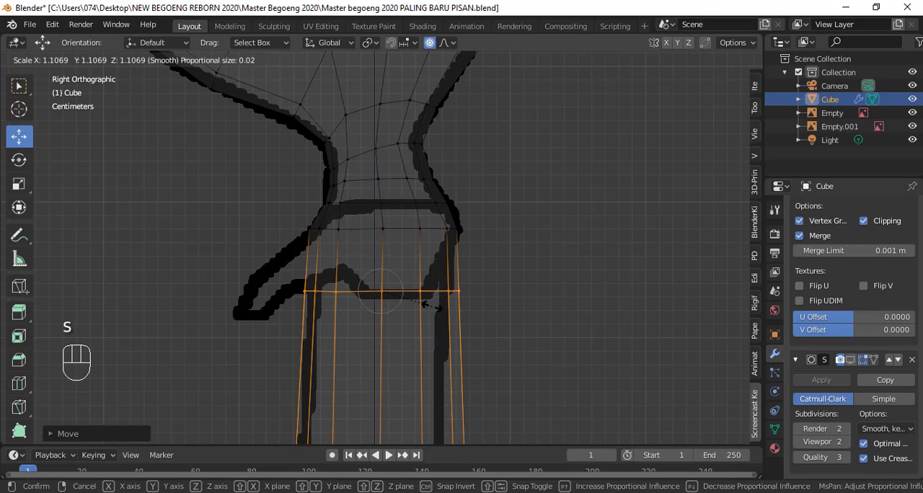
{"action": "left_click", "coordinate": [433, 306]}
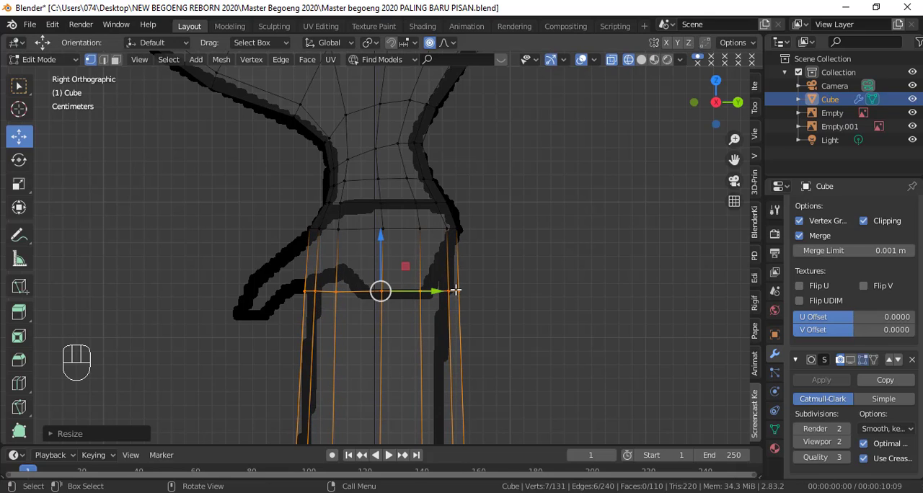
Step: Move the two rear vertices of the upper-torso loop and of the torso's top loop forward to match the back outline
{"action": "scroll", "coordinate": [456, 290], "scroll_direction": "down", "scroll_amount": 1}
{"action": "middle_click_drag", "start_coordinate": [454, 296], "coordinate": [476, 297], "text": "shift"}
{"action": "scroll", "coordinate": [476, 296], "scroll_direction": "up", "scroll_amount": 2}
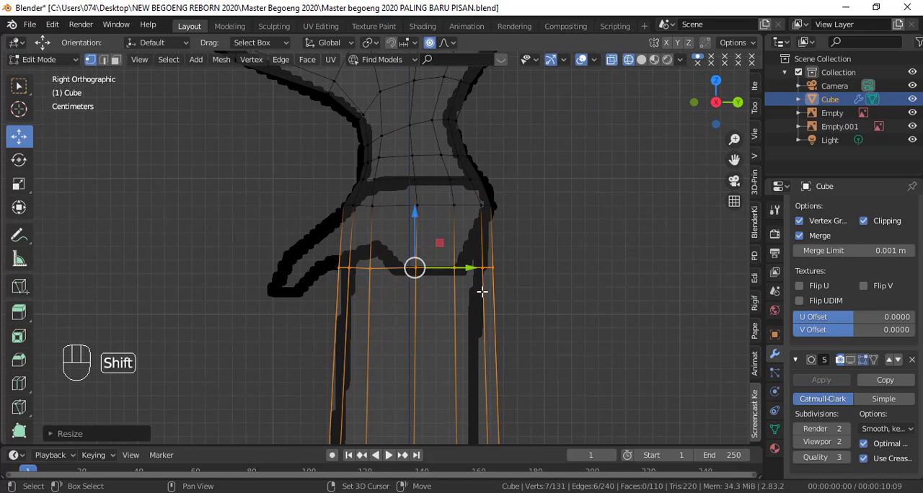
{"action": "left_click", "coordinate": [492, 268]}
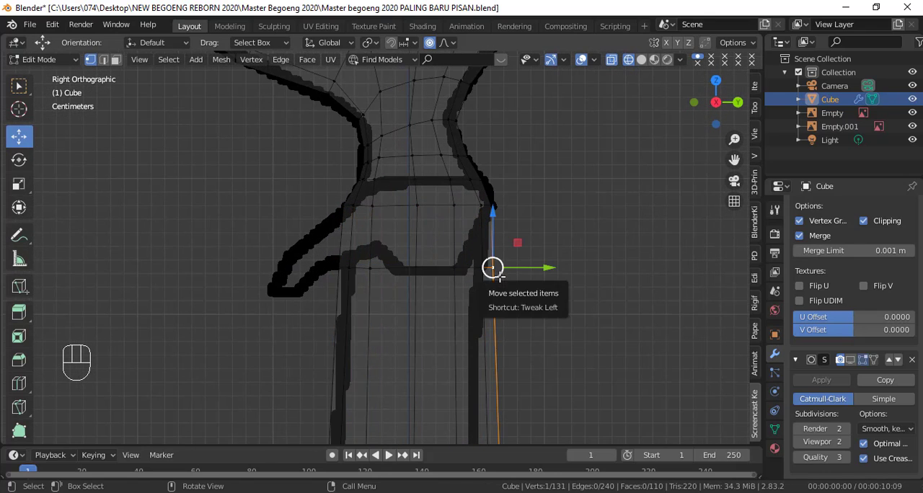
{"action": "key", "text": "c"}
{"action": "left_click", "coordinate": [490, 268]}
{"action": "right_click", "coordinate": [487, 268]}
{"action": "left_click_drag", "start_coordinate": [527, 266], "coordinate": [515, 266]}
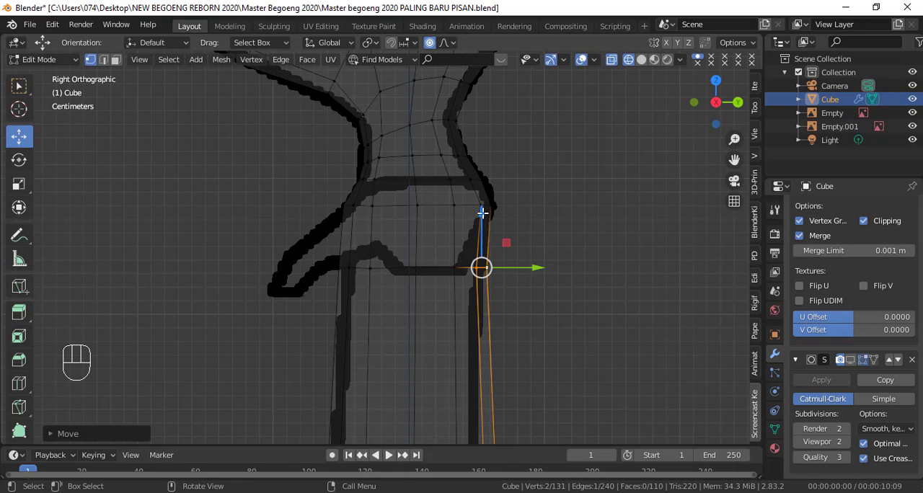
{"action": "left_click", "coordinate": [482, 209]}
{"action": "left_click", "coordinate": [494, 207], "text": "shift"}
{"action": "left_click_drag", "start_coordinate": [518, 207], "coordinate": [511, 221]}
Step: Add another loop cut around the torso and slide it up to just below the upper-torso loop
{"action": "scroll", "coordinate": [509, 256], "scroll_direction": "down", "scroll_amount": 2}
{"action": "middle_click_drag", "start_coordinate": [509, 255], "coordinate": [519, 156], "text": "shift"}
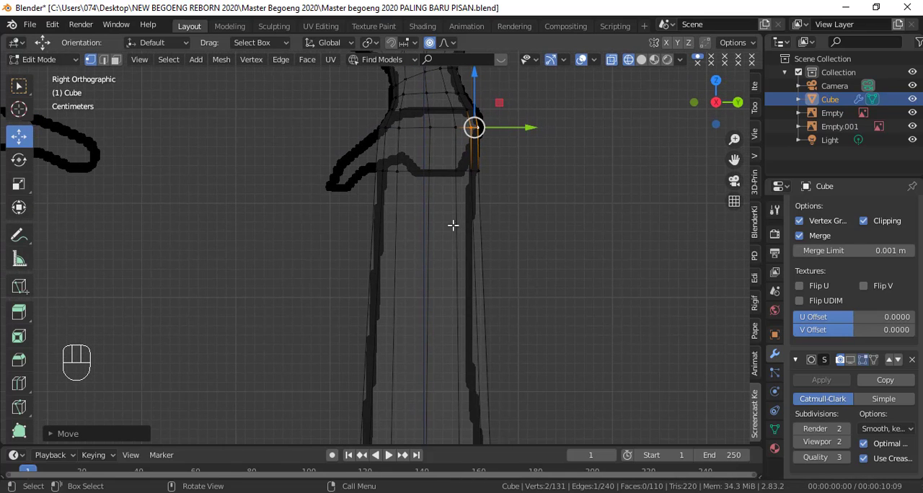
{"action": "key", "text": "ctrl+r"}
{"action": "left_click", "coordinate": [415, 270]}
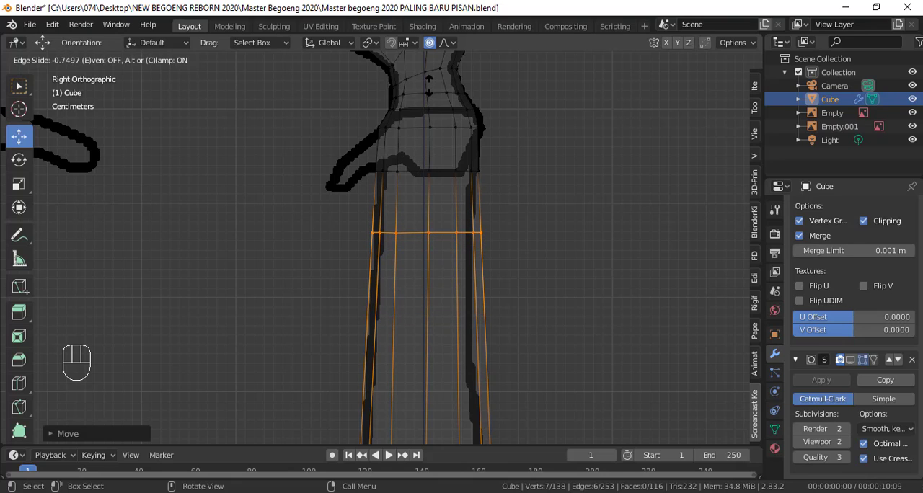
{"action": "left_click", "coordinate": [429, 82]}
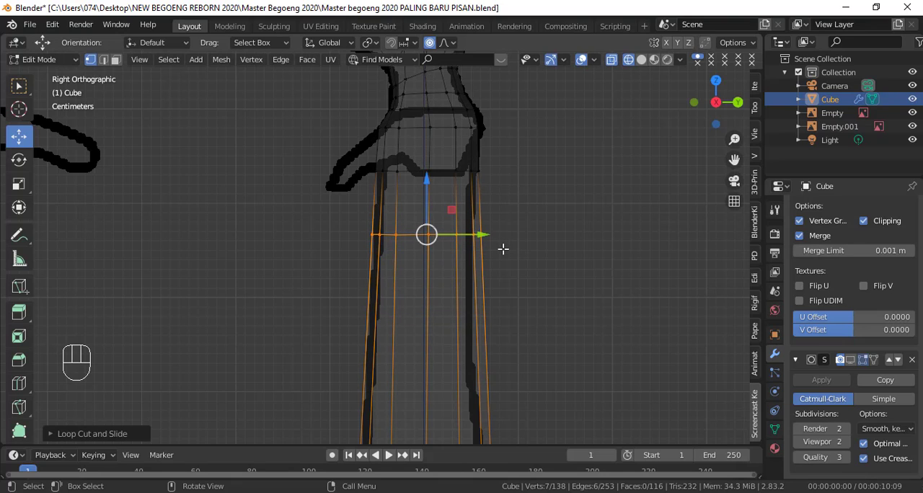
Step: Scale the newest torso loop down and shift it slightly forward along Y to fit the side outline
{"action": "scroll", "coordinate": [507, 254], "scroll_direction": "up", "scroll_amount": 2}
{"action": "key", "text": "s"}
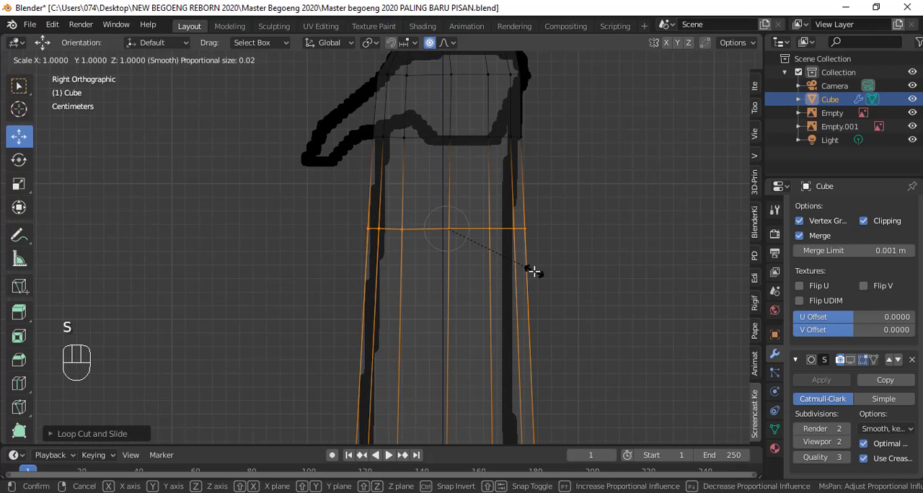
{"action": "left_click", "coordinate": [527, 271]}
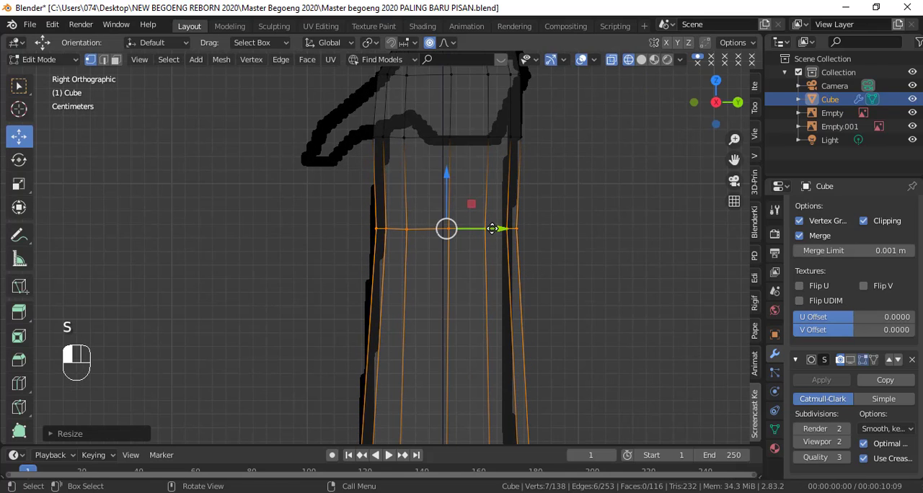
{"action": "left_click_drag", "start_coordinate": [491, 229], "coordinate": [488, 230]}
Step: Add another loop cut around the torso and slide it up to just below the last adjusted torso loop
{"action": "scroll", "coordinate": [499, 263], "scroll_direction": "down", "scroll_amount": 1}
{"action": "middle_click_drag", "start_coordinate": [513, 295], "coordinate": [508, 229], "text": "shift"}
{"action": "key", "text": "ctrl+r"}
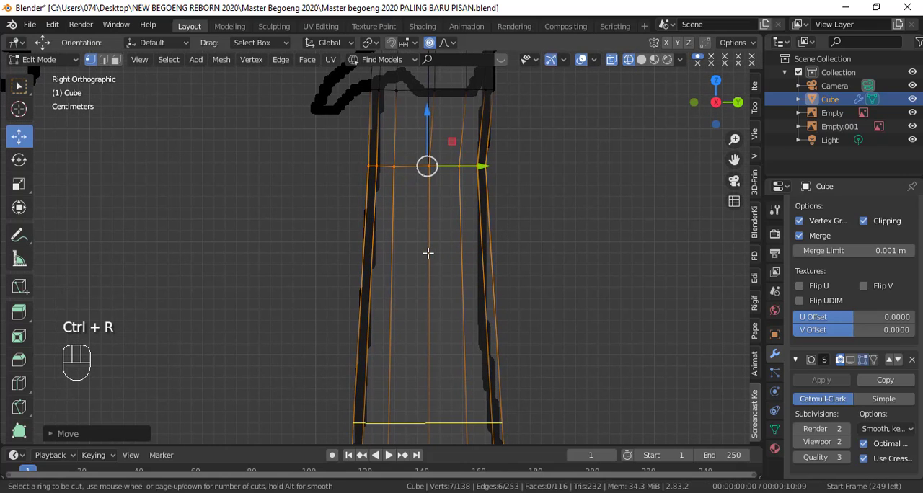
{"action": "left_click", "coordinate": [428, 249]}
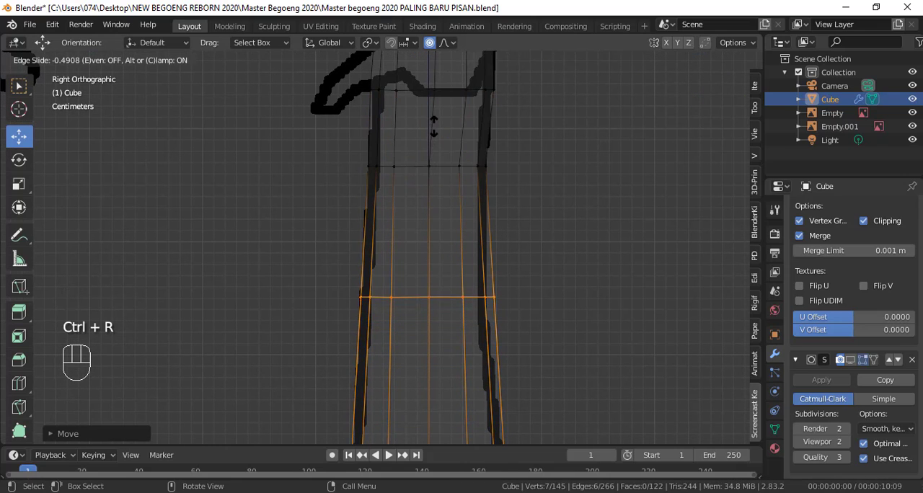
{"action": "left_click", "coordinate": [432, 80]}
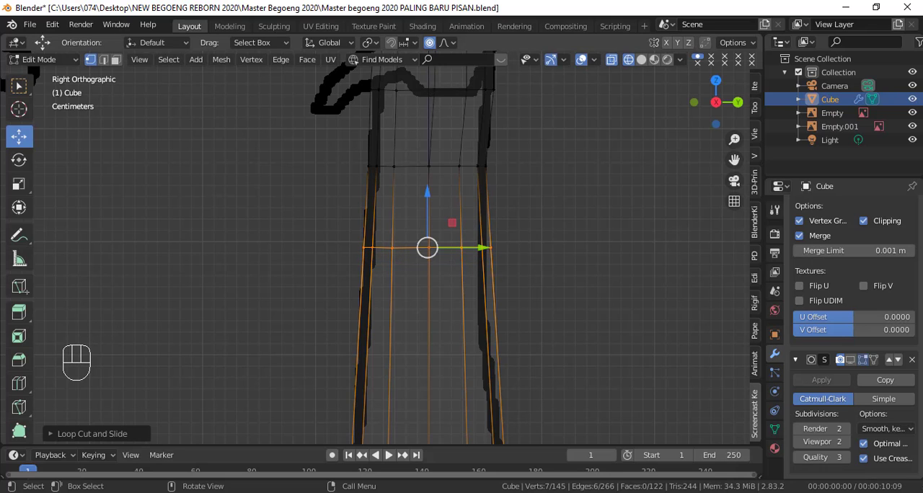
Step: Scale the new torso loop down to about 0.93 and shift it slightly forward along Y to fit the side outline
{"action": "key", "text": "s"}
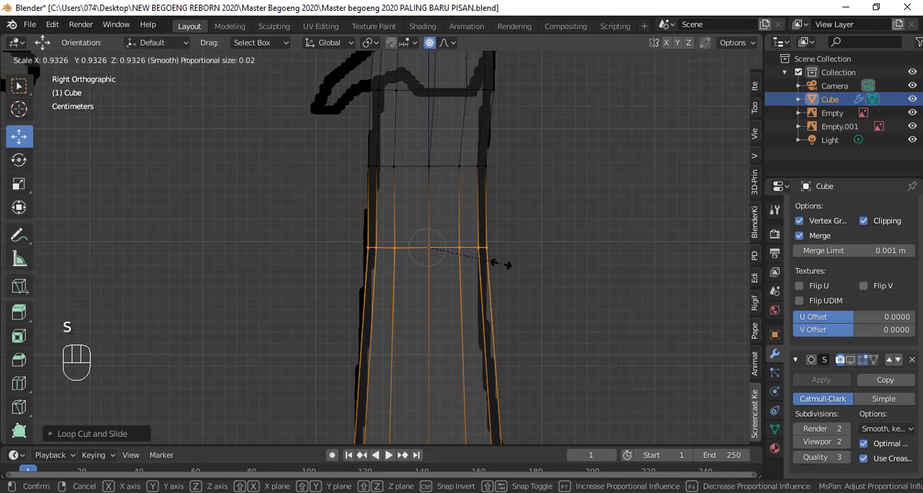
{"action": "left_click", "coordinate": [501, 264]}
{"action": "left_click_drag", "start_coordinate": [480, 248], "coordinate": [475, 248]}
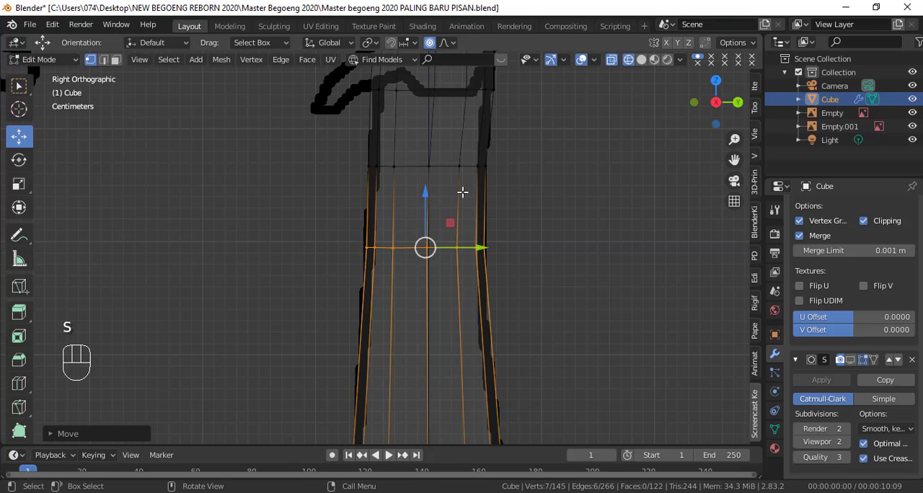
Step: Rotate the torso loop above the newest one so that its rear tilts slightly downward
{"action": "left_click", "coordinate": [452, 165], "text": "alt"}
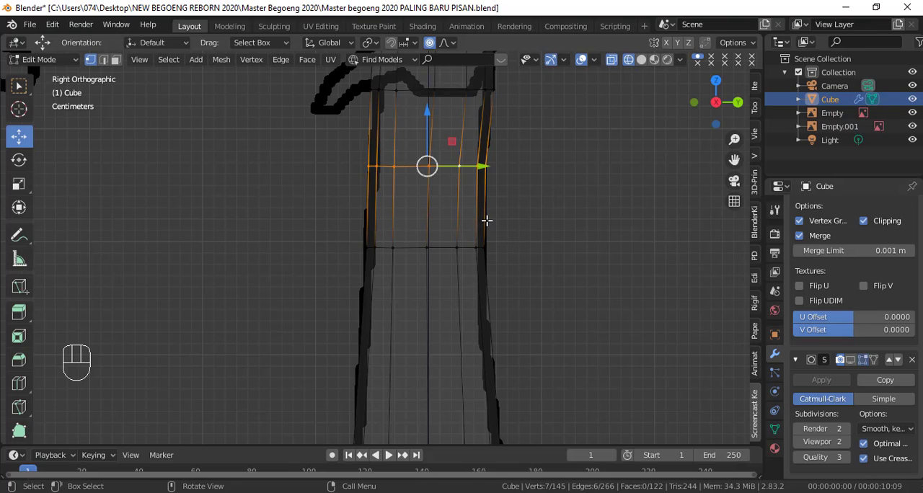
{"action": "key", "text": "r"}
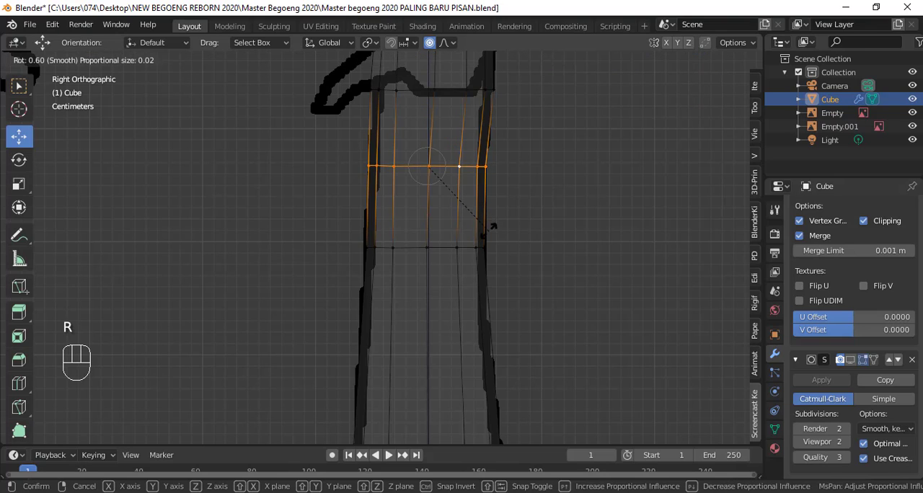
{"action": "left_click", "coordinate": [489, 238]}
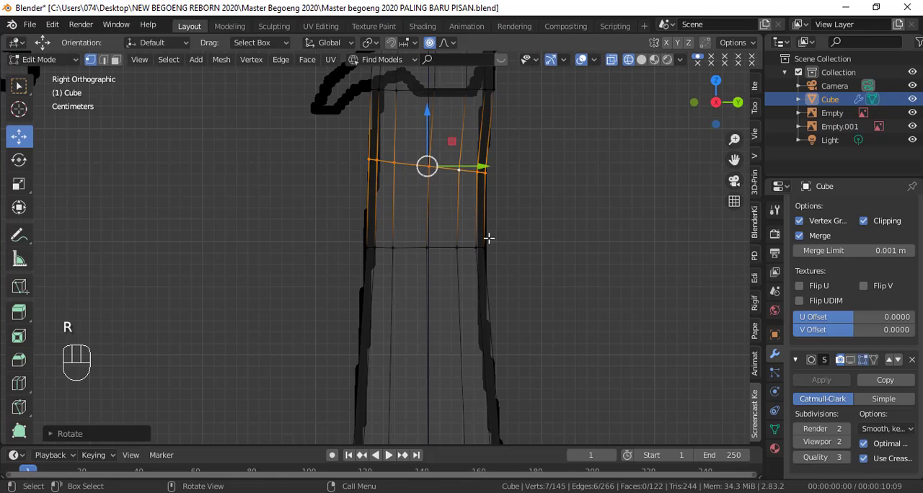
{"action": "scroll", "coordinate": [455, 249], "scroll_direction": "down", "scroll_amount": 1}
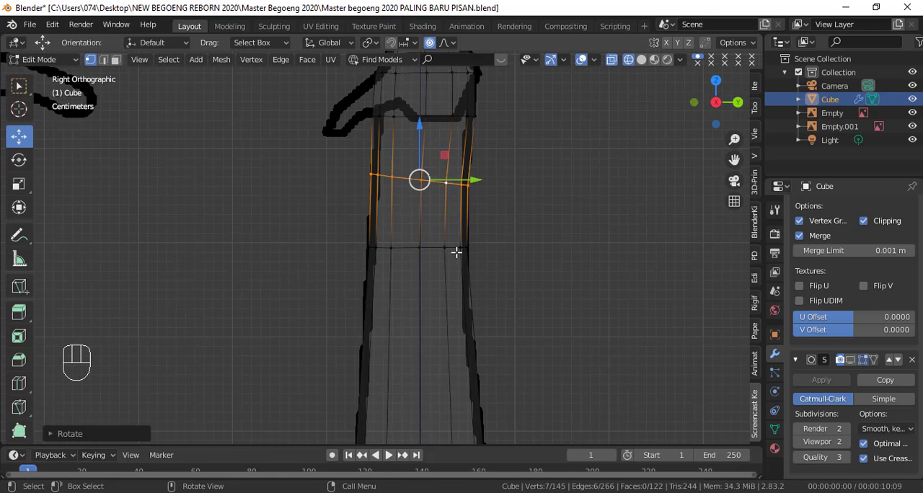
{"action": "middle_click_drag", "start_coordinate": [455, 251], "coordinate": [482, 158], "text": "shift"}
{"action": "key", "text": "ctrl+r"}
{"action": "left_click", "coordinate": [440, 241]}
{"action": "left_click", "coordinate": [443, 148]}
{"action": "key", "text": "ctrl+z"}
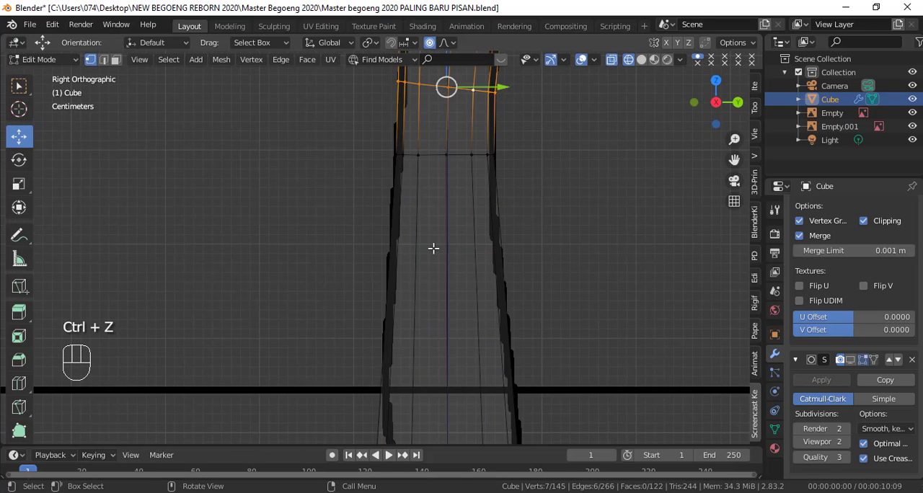
Step: Add a loop cut around the middle of the torso and scale it down to match the side outline
{"action": "key", "text": "ctrl+r"}
{"action": "left_click", "coordinate": [432, 248]}
{"action": "left_click", "coordinate": [517, 273]}
{"action": "key", "text": "s"}
{"action": "left_click", "coordinate": [524, 310]}
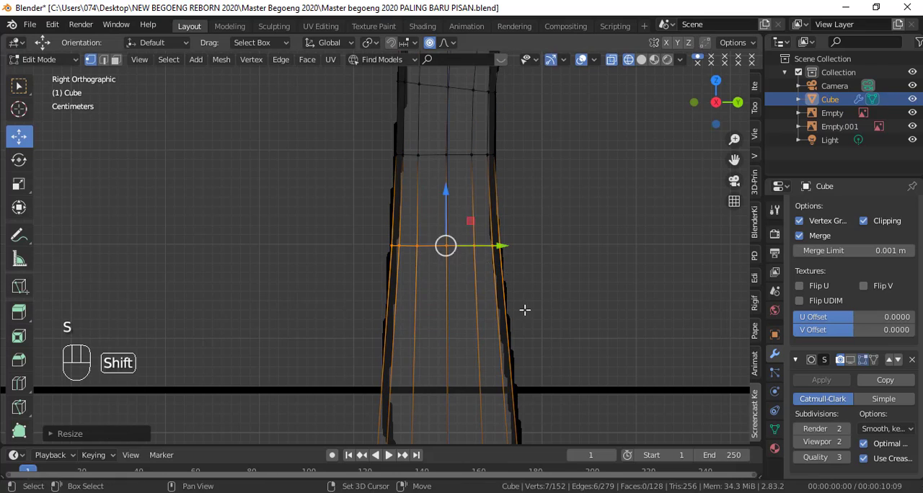
{"action": "middle_click_drag", "start_coordinate": [524, 309], "coordinate": [426, 218], "text": "shift"}
{"action": "key", "text": "ctrl+r"}
{"action": "left_click", "coordinate": [427, 220]}
{"action": "right_click", "coordinate": [431, 228]}
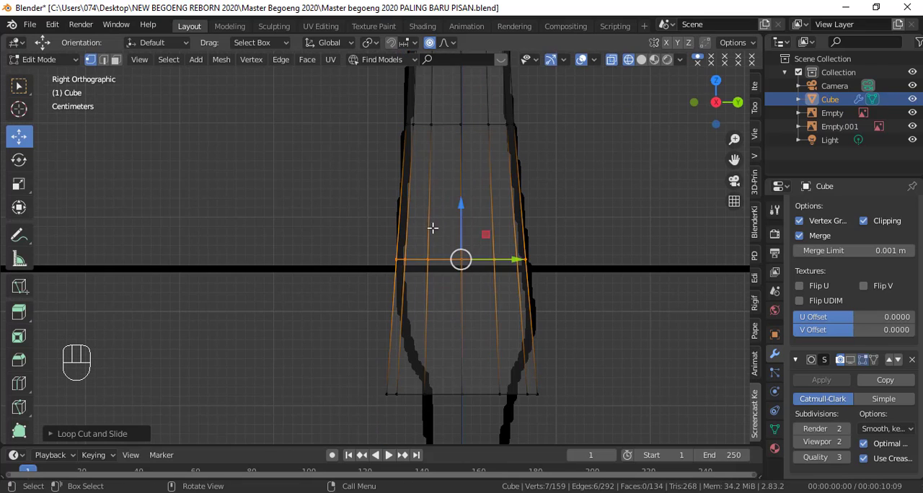
{"action": "key", "text": "ctrl+z"}
Step: Add a loop cut around the lower torso, level with the horizontal reference line
{"action": "key", "text": "ctrl+r"}
{"action": "left_click", "coordinate": [441, 229]}
{"action": "left_click", "coordinate": [442, 238]}
Step: Add a loop cut midway between the horizontal reference line and the torso's bottom edge, and scale it down
{"action": "scroll", "coordinate": [626, 255], "scroll_direction": "down", "scroll_amount": 2}
{"action": "middle_click_drag", "start_coordinate": [499, 321], "coordinate": [491, 233], "text": "shift"}
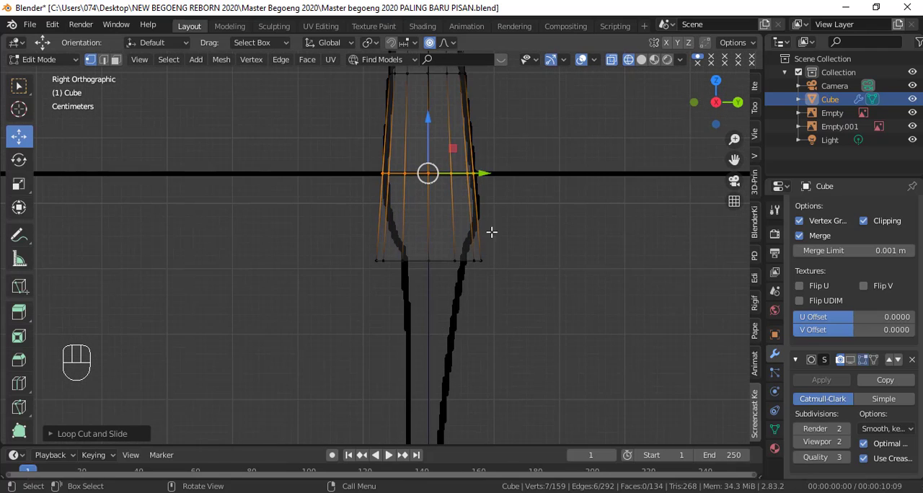
{"action": "scroll", "coordinate": [473, 205], "scroll_direction": "up", "scroll_amount": 2}
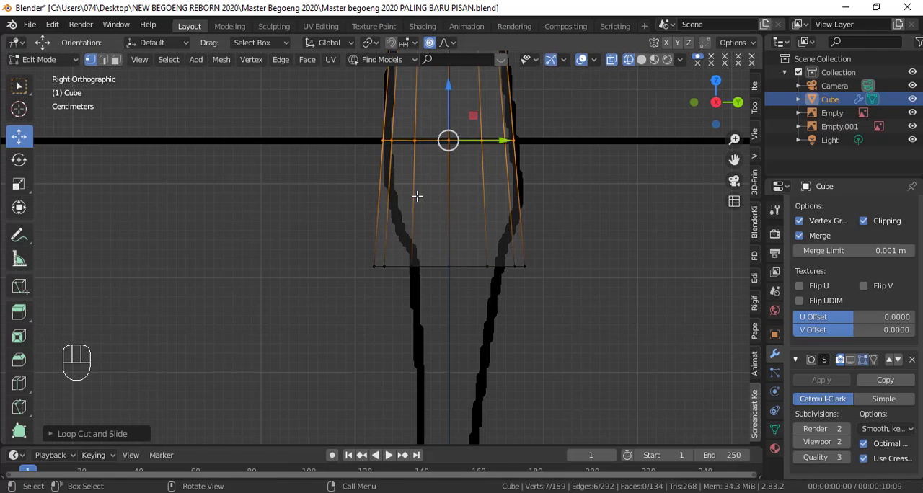
{"action": "key", "text": "ctrl+r"}
{"action": "left_click", "coordinate": [447, 204]}
{"action": "left_click", "coordinate": [448, 203]}
{"action": "key", "text": "s"}
{"action": "left_click", "coordinate": [506, 226]}
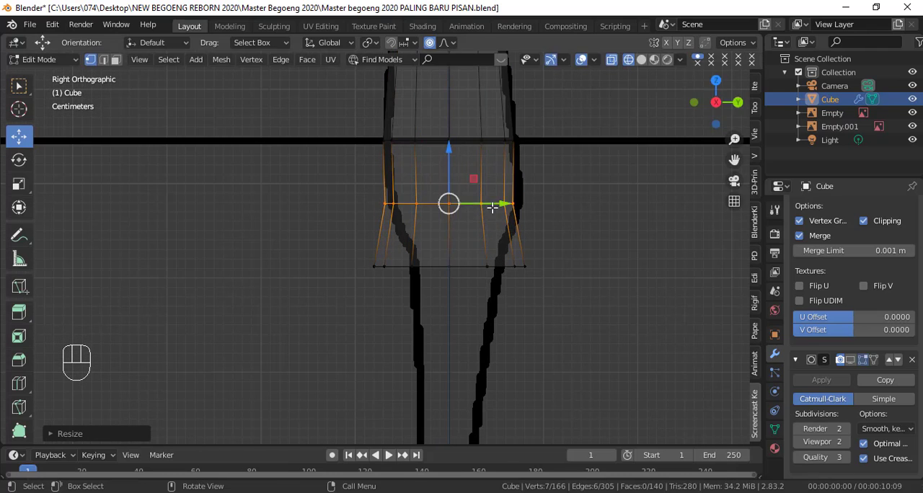
Step: Shift the new hip loop slightly backward along Y and rescale it to meet the side outline
{"action": "left_click_drag", "start_coordinate": [495, 204], "coordinate": [501, 207]}
{"action": "key", "text": "s"}
{"action": "left_click", "coordinate": [531, 251]}
Step: Shrink the torso's bottom edge loop, move it up and slightly backward, and enlarge it again to fit the side outline
{"action": "left_click", "coordinate": [499, 267], "text": "alt"}
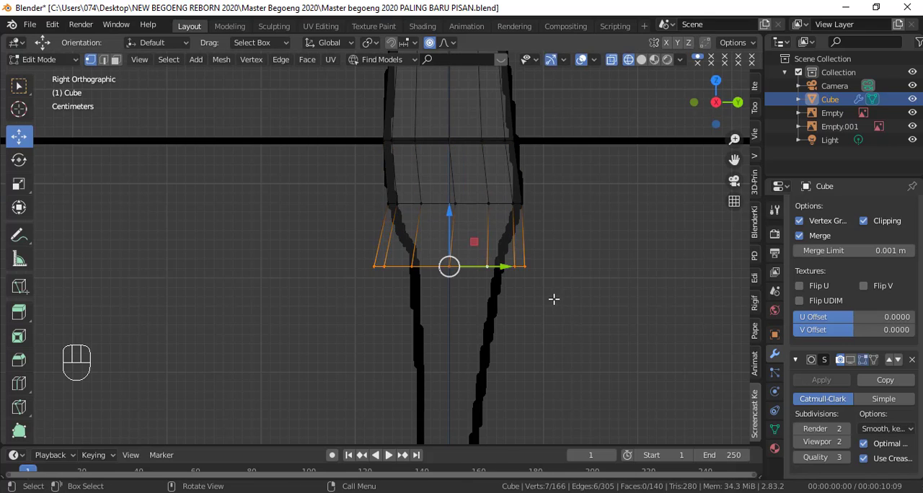
{"action": "key", "text": "s"}
{"action": "left_click", "coordinate": [509, 272]}
{"action": "key", "text": "s"}
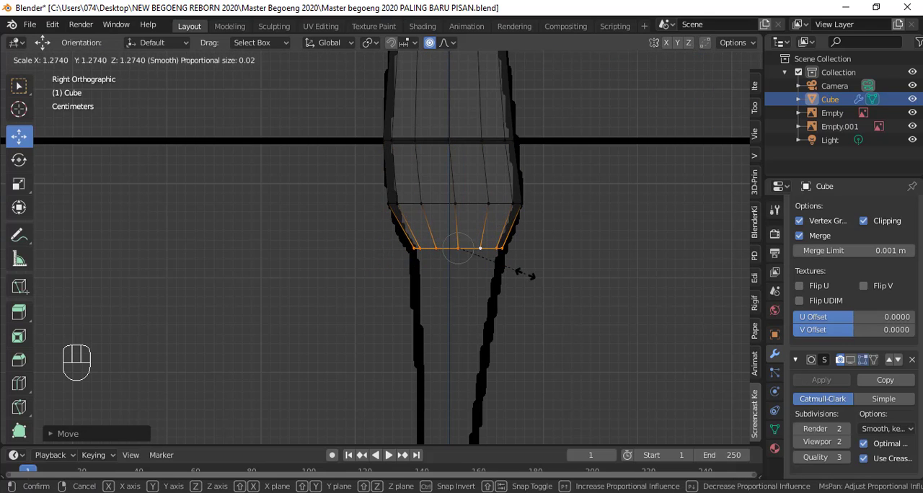
{"action": "left_click", "coordinate": [524, 265]}
Step: Add a loop cut between the horizontal reference line and the hip loop, and scale it up by about 1.03
{"action": "scroll", "coordinate": [521, 256], "scroll_direction": "up", "scroll_amount": 1}
{"action": "key", "text": "ctrl+r"}
{"action": "double_click", "coordinate": [467, 154]}
{"action": "key", "text": "s"}
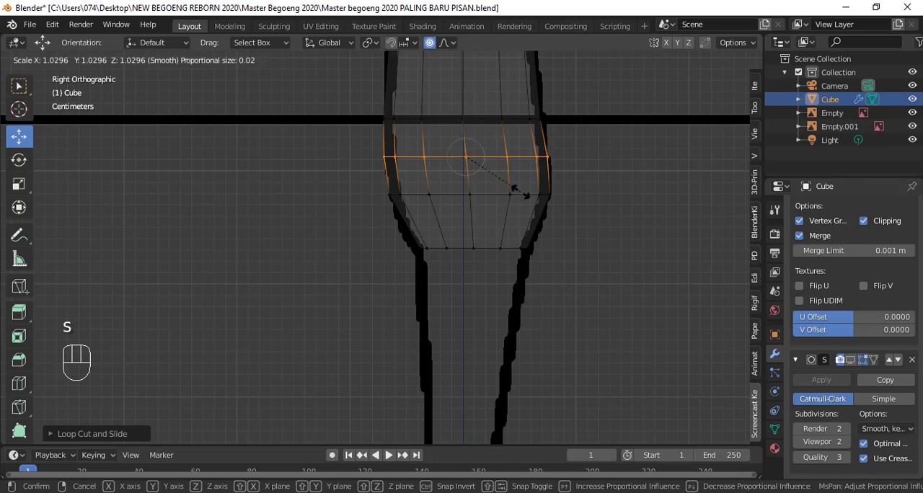
{"action": "left_click", "coordinate": [520, 192]}
{"action": "key", "text": "ctrl+r"}
{"action": "double_click", "coordinate": [473, 218]}
{"action": "key", "text": "s"}
{"action": "right_click", "coordinate": [528, 246]}
{"action": "key", "text": "ctrl+z"}
Step: Add a loop cut between the hip loop and the bottom edge loop, and scale it to round the lower contour
{"action": "key", "text": "ctrl+r"}
{"action": "double_click", "coordinate": [479, 227]}
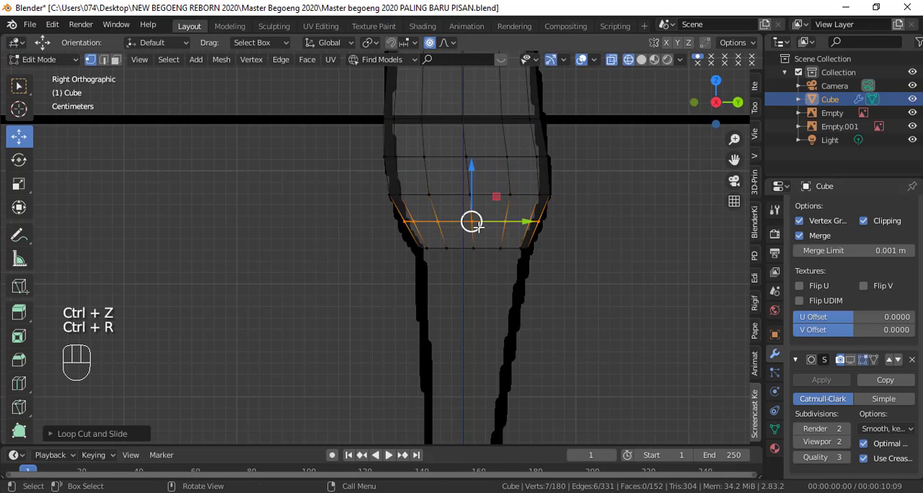
{"action": "key", "text": "s"}
{"action": "left_click", "coordinate": [539, 241]}
Step: Add a loop cut between the loop at the horizontal reference line and the loop above it, and switch to the front view
{"action": "scroll", "coordinate": [533, 221], "scroll_direction": "down", "scroll_amount": 2}
{"action": "scroll", "coordinate": [482, 214], "scroll_direction": "up", "scroll_amount": 4, "text": "shift"}
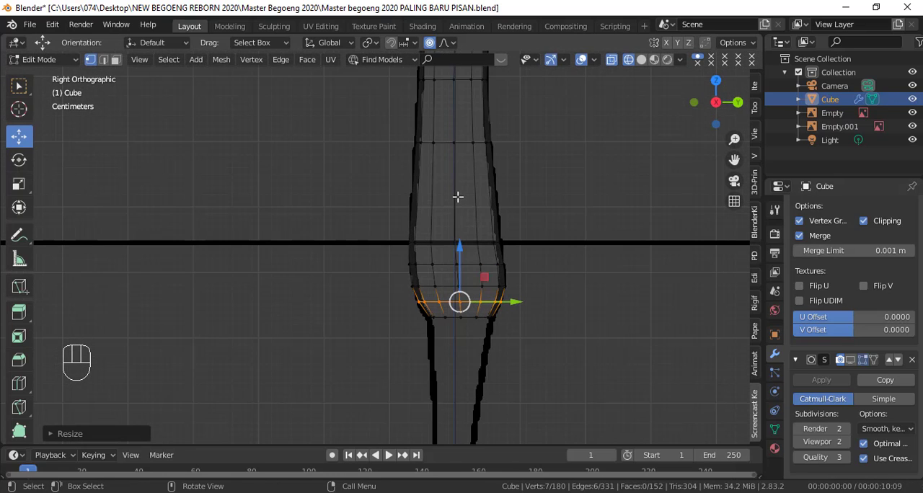
{"action": "key", "text": "ctrl+r"}
{"action": "double_click", "coordinate": [454, 194]}
{"action": "key", "text": "KP_1"}
{"action": "scroll", "coordinate": [511, 243], "scroll_direction": "down", "scroll_amount": 3}
{"action": "scroll", "coordinate": [505, 216], "scroll_direction": "up", "scroll_amount": 3}
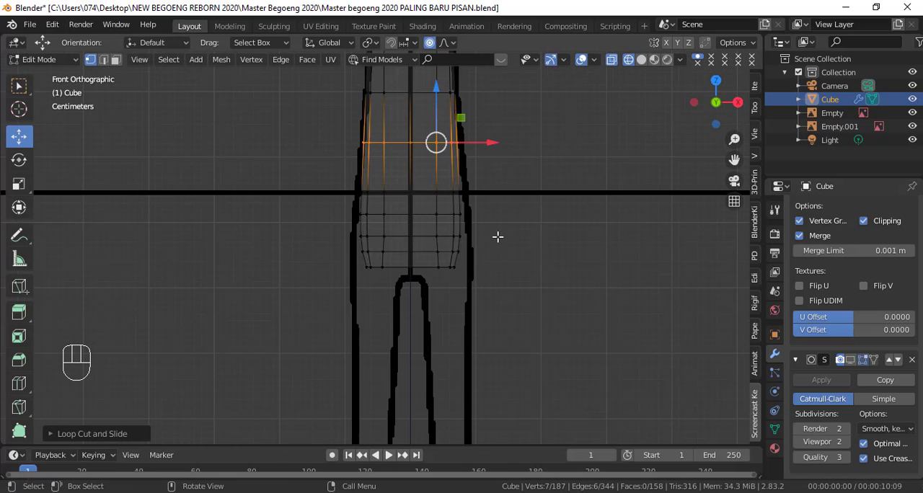
{"action": "key", "text": "KP_3"}
{"action": "key", "text": "KP_1"}
{"action": "scroll", "coordinate": [496, 241], "scroll_direction": "up", "scroll_amount": 2}
{"action": "double_click", "coordinate": [466, 273]}
{"action": "left_click_drag", "start_coordinate": [459, 235], "coordinate": [463, 252]}
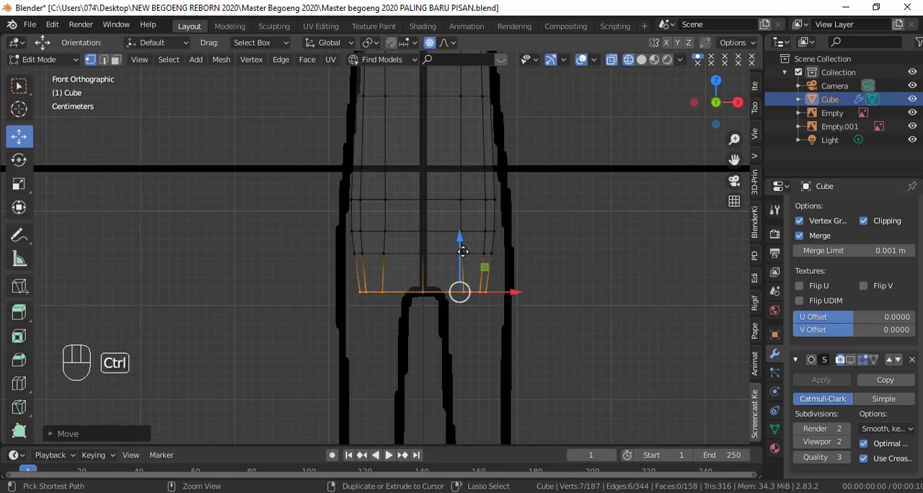
{"action": "key", "text": "ctrl+z"}
Step: Circle-select the four lowest torso loops and move them down along Z toward the crotch of the front reference
{"action": "key", "text": "c"}
{"action": "mouse_move", "coordinate": [495, 284]}
{"action": "left_mouse_down"}
{"action": "mouse_move", "coordinate": [462, 237]}
{"action": "mouse_move", "coordinate": [462, 252]}
{"action": "left_mouse_up"}
{"action": "key", "text": "KP_3"}
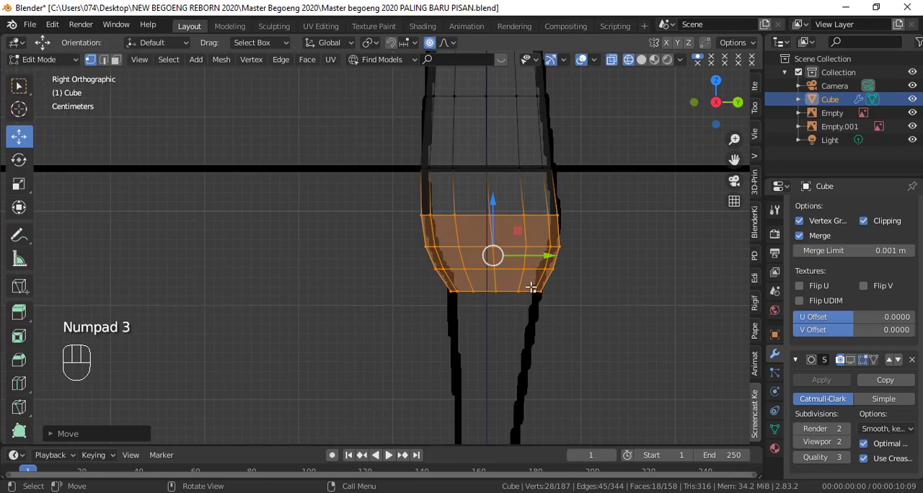
Step: In the front view, scale the four lowest loops up by about 1.17 with a larger proportional editing radius
{"action": "key", "text": "KP_1"}
{"action": "key", "text": "s"}
{"action": "scroll", "coordinate": [533, 283], "scroll_direction": "up", "scroll_amount": 10}
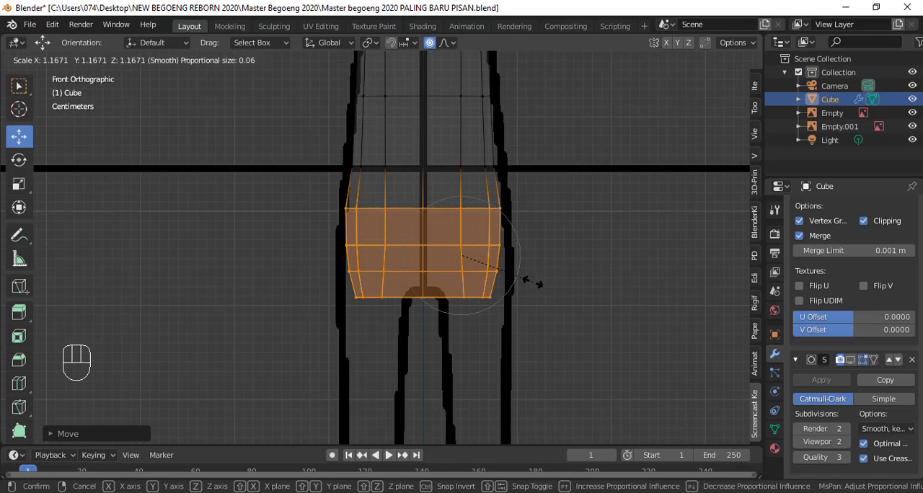
{"action": "left_click", "coordinate": [533, 282]}
Step: Turn off proportional editing and move the torso's bottom edge loop outward along X to reach the front outline
{"action": "left_click", "coordinate": [496, 296], "text": "alt"}
{"action": "left_click_drag", "start_coordinate": [500, 296], "coordinate": [509, 295]}
{"action": "key", "text": "ctrl+z"}
{"action": "key", "text": "o"}
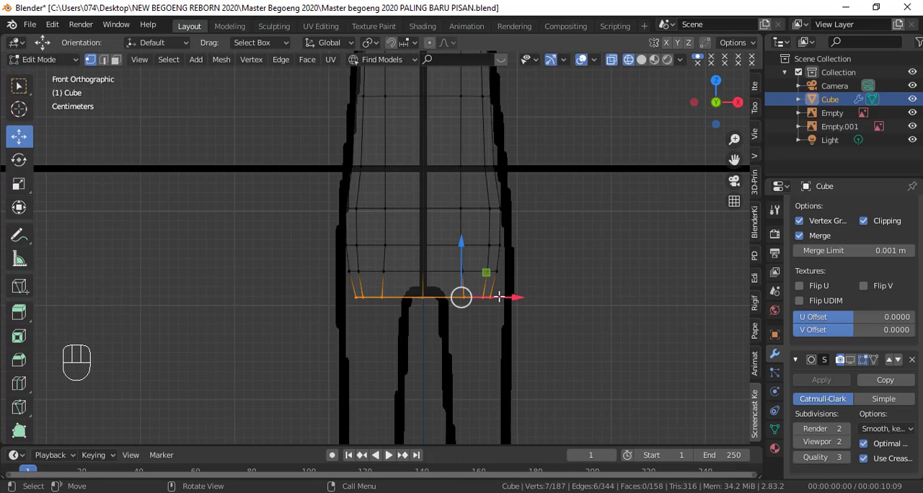
{"action": "key", "text": "o"}
{"action": "left_click_drag", "start_coordinate": [519, 299], "coordinate": [535, 302]}
Step: Move the next four loops above the bottom edge outward along X to follow the front outline
{"action": "left_click", "coordinate": [467, 271], "text": "alt"}
{"action": "left_click_drag", "start_coordinate": [508, 271], "coordinate": [511, 248]}
{"action": "left_click", "coordinate": [484, 246], "text": "alt"}
{"action": "left_click", "coordinate": [454, 206], "text": "alt"}
{"action": "left_click", "coordinate": [461, 166], "text": "alt"}
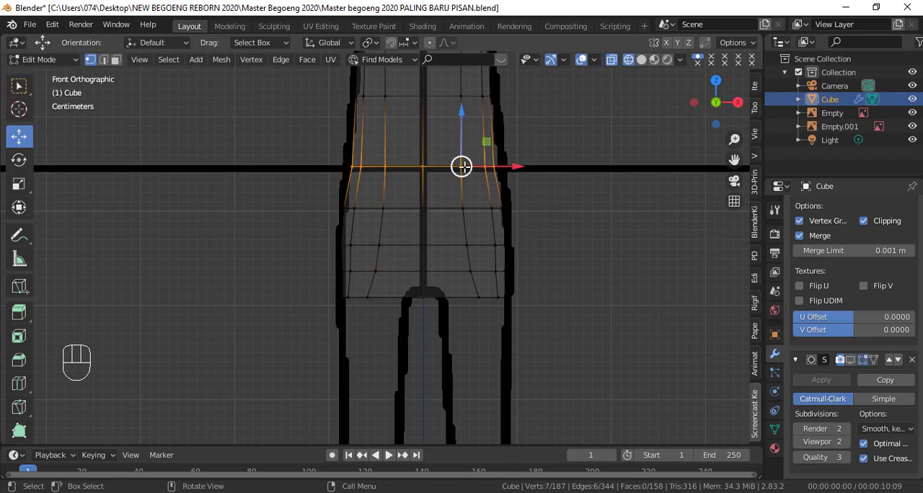
{"action": "left_click_drag", "start_coordinate": [506, 168], "coordinate": [510, 168]}
Step: Switch to solid shading and nudge the loop just above the horizontal reference line slightly outward along X
{"action": "scroll", "coordinate": [510, 180], "scroll_direction": "down", "scroll_amount": 3}
{"action": "middle_click_drag", "start_coordinate": [510, 181], "coordinate": [518, 300], "text": "shift"}
{"action": "key", "text": "shift+z"}
{"action": "left_click", "coordinate": [434, 280], "text": "alt"}
{"action": "left_click_drag", "start_coordinate": [474, 278], "coordinate": [476, 278]}
Step: Move the inner front-column vertices inward along X on the three lowest loops and the loop at the horizontal reference line
{"action": "middle_click_drag", "start_coordinate": [489, 338], "coordinate": [494, 220], "text": "shift"}
{"action": "scroll", "coordinate": [494, 221], "scroll_direction": "up", "scroll_amount": 5}
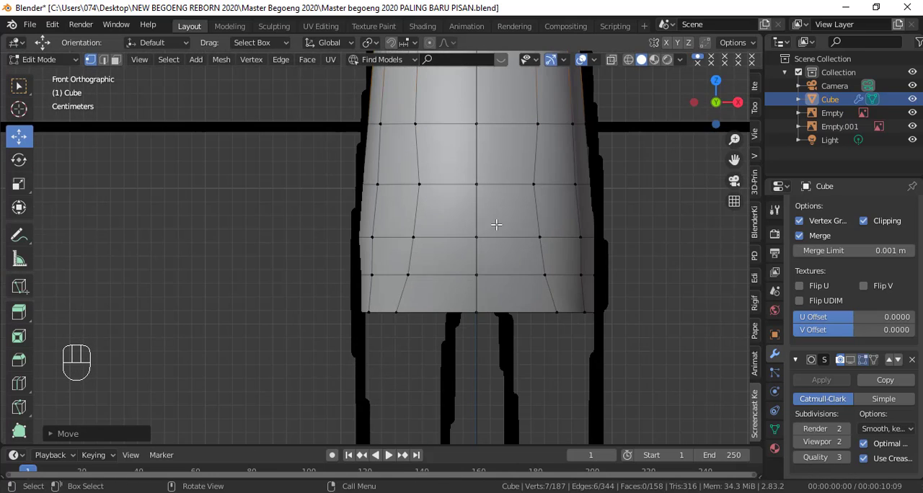
{"action": "left_click", "coordinate": [557, 311]}
{"action": "left_click_drag", "start_coordinate": [592, 313], "coordinate": [569, 313]}
{"action": "left_click", "coordinate": [545, 274]}
{"action": "left_click_drag", "start_coordinate": [592, 275], "coordinate": [583, 275]}
{"action": "left_click", "coordinate": [540, 237]}
{"action": "left_click_drag", "start_coordinate": [587, 236], "coordinate": [580, 236]}
{"action": "left_click", "coordinate": [538, 124]}
{"action": "left_click_drag", "start_coordinate": [563, 127], "coordinate": [556, 130]}
Step: In the side view with wireframe shading, scale down the first loop below the horizontal reference line to fit the outline
{"action": "middle_click_drag", "start_coordinate": [556, 270], "coordinate": [340, 246]}
{"action": "key", "text": "KP_3"}
{"action": "key", "text": "shift+z"}
{"action": "left_click", "coordinate": [496, 229], "text": "alt"}
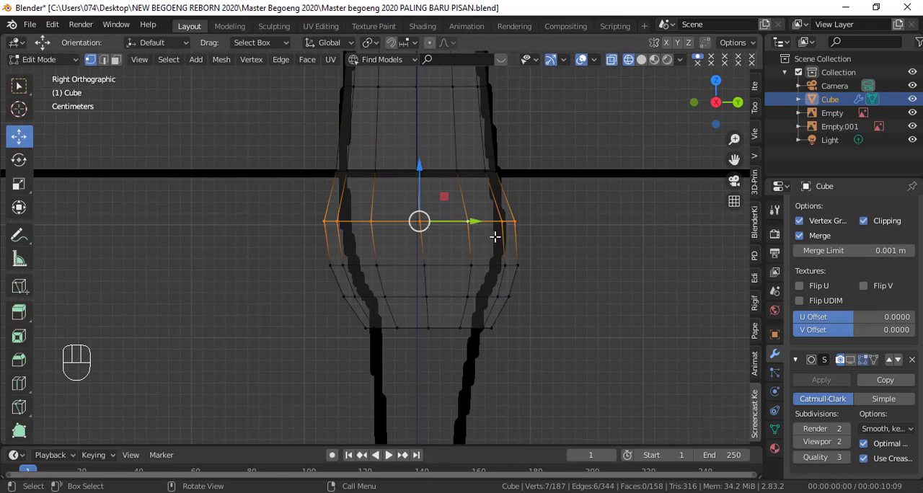
{"action": "key", "text": "s"}
{"action": "left_click", "coordinate": [480, 239]}
Step: Scale down the three lowest torso loops so they follow the tapering side outline
{"action": "left_click", "coordinate": [499, 267], "text": "alt"}
{"action": "key", "text": "s"}
{"action": "left_click", "coordinate": [508, 282]}
{"action": "left_click", "coordinate": [491, 298], "text": "alt"}
{"action": "key", "text": "s"}
{"action": "left_click", "coordinate": [508, 303]}
{"action": "left_click", "coordinate": [479, 330], "text": "alt"}
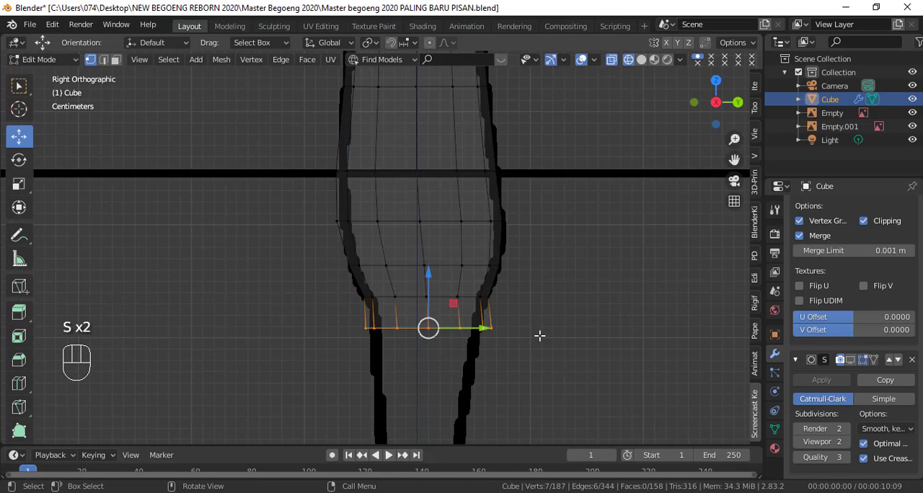
Step: In the front view, circle-select the outer side vertices of the four lowest loops and move them outward along X
{"action": "key", "text": "KP_1"}
{"action": "key", "text": "shift+z"}
{"action": "left_click", "coordinate": [542, 295]}
{"action": "left_click", "coordinate": [542, 295], "text": "shift"}
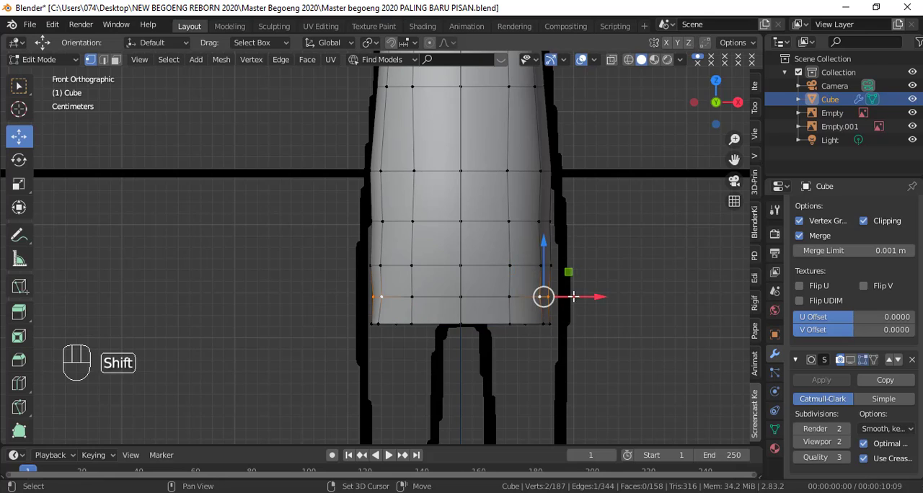
{"action": "key", "text": "KP_3"}
{"action": "key", "text": "KP_1"}
{"action": "key", "text": "shift+z"}
{"action": "key", "text": "c"}
{"action": "left_click_drag", "start_coordinate": [558, 323], "coordinate": [553, 225]}
{"action": "right_click", "coordinate": [553, 225]}
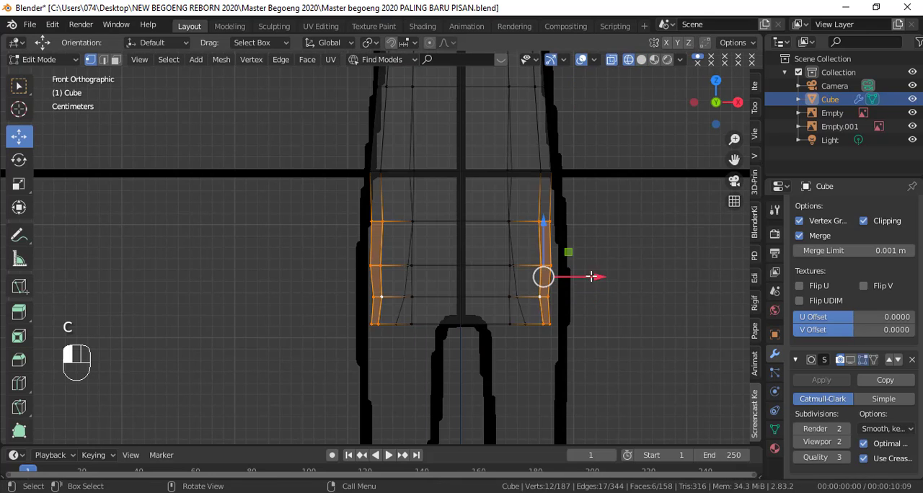
{"action": "mouse_move", "coordinate": [590, 276]}
{"action": "left_mouse_down"}
{"action": "mouse_move", "coordinate": [600, 278]}
{"action": "mouse_move", "coordinate": [588, 297]}
{"action": "mouse_move", "coordinate": [541, 296]}
{"action": "left_mouse_up"}
Step: Adjust the outer vertices near the bottom edge and nudge the inner-column vertices of the three lowest loops along X
{"action": "key", "text": "c"}
{"action": "left_click", "coordinate": [563, 295]}
{"action": "left_click", "coordinate": [524, 323]}
{"action": "left_click", "coordinate": [516, 296]}
{"action": "left_click", "coordinate": [514, 266]}
{"action": "left_click_drag", "start_coordinate": [550, 266], "coordinate": [546, 266]}
{"action": "key", "text": "shift+z"}
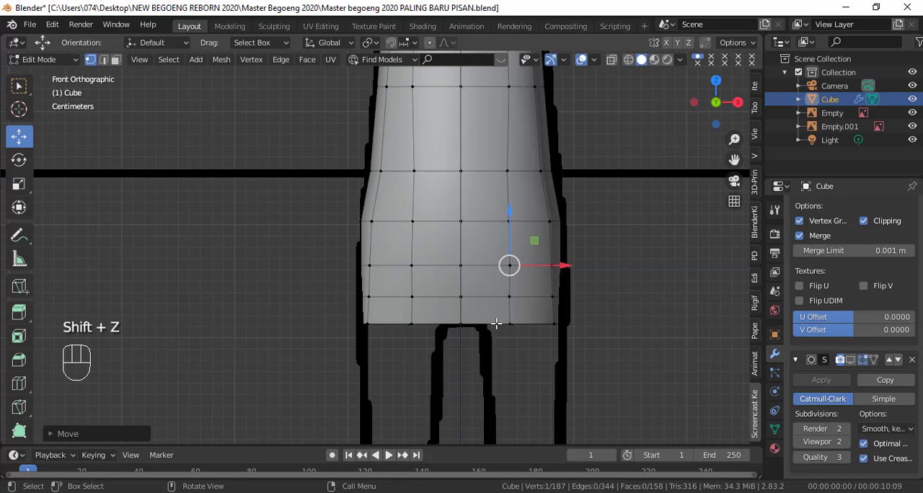
Step: In the side view, select the six middle side vertices of the two lowest loops and delete them to open the leg hole
{"action": "key", "text": "KP_3"}
{"action": "middle_click_drag", "start_coordinate": [510, 332], "coordinate": [515, 260], "text": "shift"}
{"action": "scroll", "coordinate": [505, 267], "scroll_direction": "up", "scroll_amount": 2}
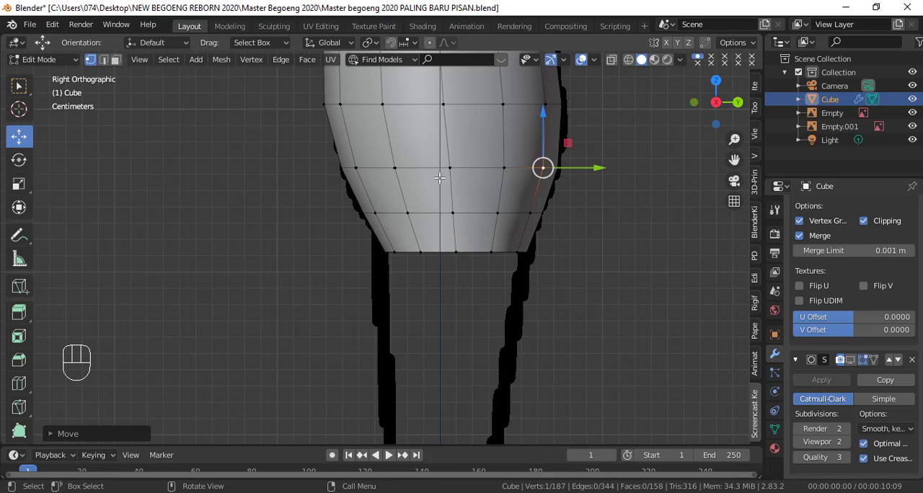
{"action": "left_click", "coordinate": [455, 252]}
{"action": "left_click", "coordinate": [453, 212], "text": "shift"}
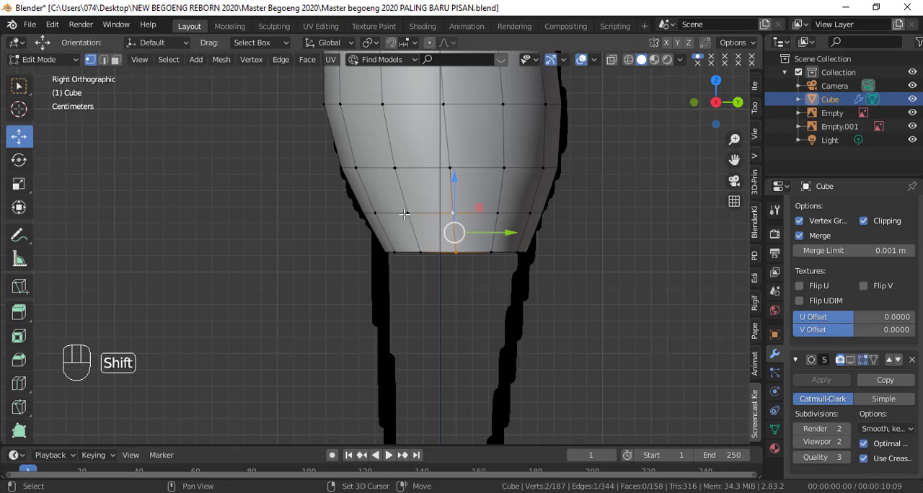
{"action": "left_click", "coordinate": [407, 214], "text": "shift"}
{"action": "left_click", "coordinate": [421, 251], "text": "shift"}
{"action": "left_click", "coordinate": [494, 249], "text": "shift"}
{"action": "left_click", "coordinate": [496, 212], "text": "shift"}
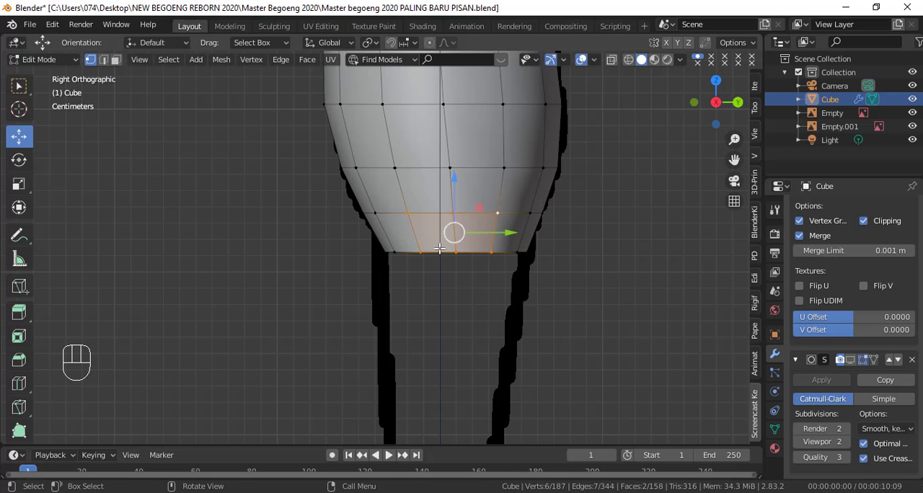
{"action": "mouse_move", "coordinate": [439, 248]}
{"action": "middle_mouse_down"}
{"action": "mouse_move", "coordinate": [477, 233]}
{"action": "mouse_move", "coordinate": [437, 257]}
{"action": "mouse_move", "coordinate": [510, 243]}
{"action": "mouse_move", "coordinate": [430, 258]}
{"action": "mouse_move", "coordinate": [439, 260]}
{"action": "middle_mouse_up"}
{"action": "scroll", "coordinate": [439, 259], "scroll_direction": "down", "scroll_amount": 3}
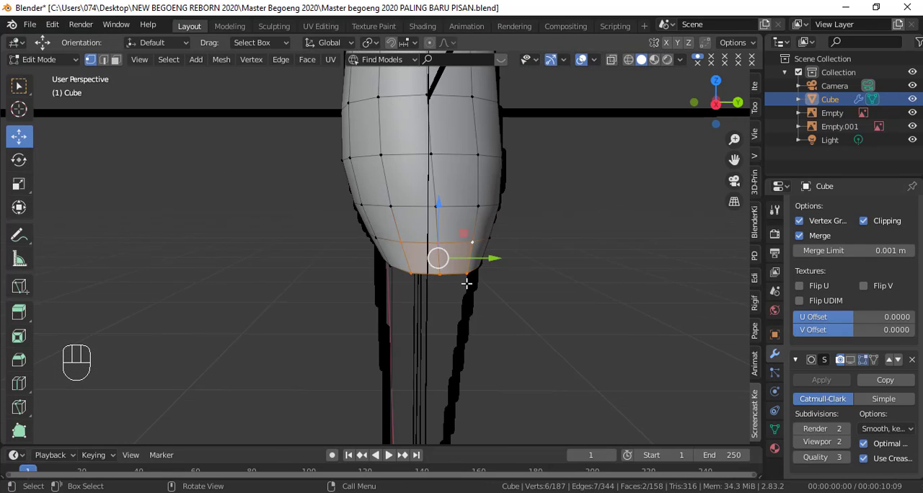
{"action": "key", "text": "KP_3"}
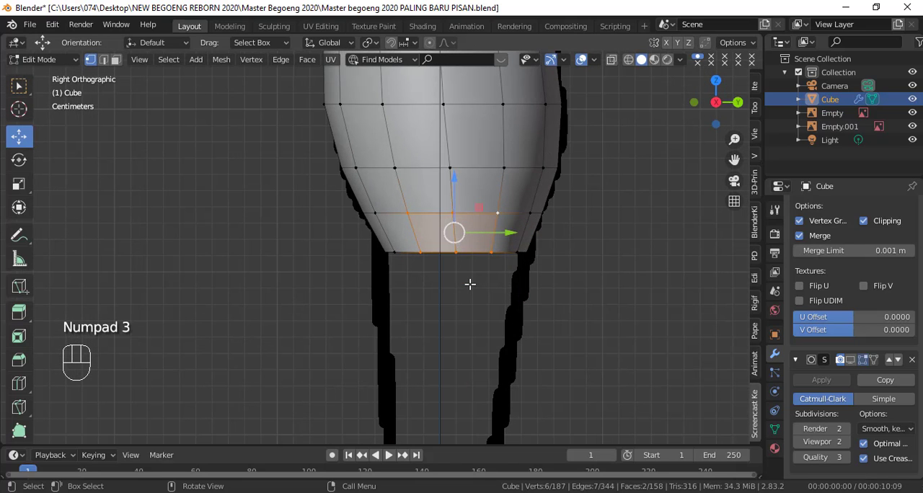
{"action": "key", "text": "x"}
{"action": "left_click", "coordinate": [404, 243]}
Step: In the front view, move the front and back corner vertices of the two lowest rows inward along X to narrow the crotch strip
{"action": "middle_click_drag", "start_coordinate": [404, 242], "coordinate": [428, 302]}
{"action": "key", "text": "KP_1"}
{"action": "scroll", "coordinate": [428, 302], "scroll_direction": "up", "scroll_amount": 2}
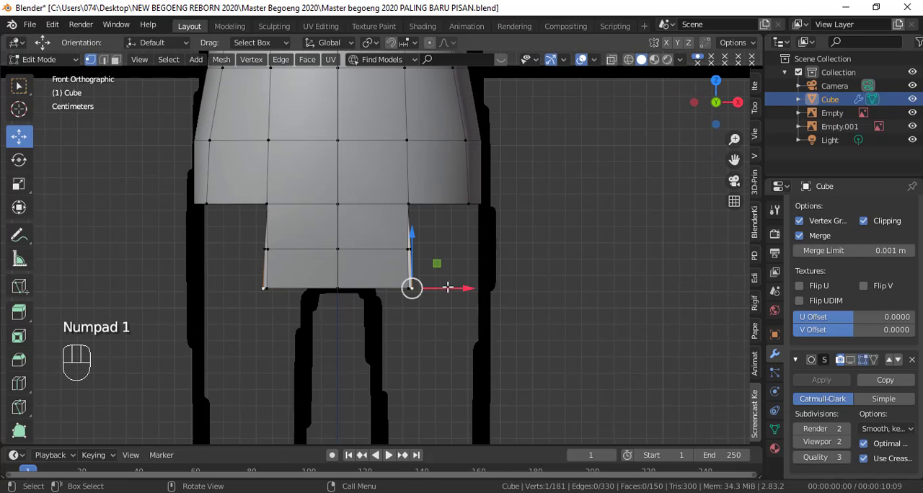
{"action": "left_click_drag", "start_coordinate": [447, 288], "coordinate": [404, 285]}
{"action": "left_click", "coordinate": [407, 249]}
{"action": "left_click_drag", "start_coordinate": [438, 251], "coordinate": [407, 259]}
{"action": "left_click", "coordinate": [412, 288]}
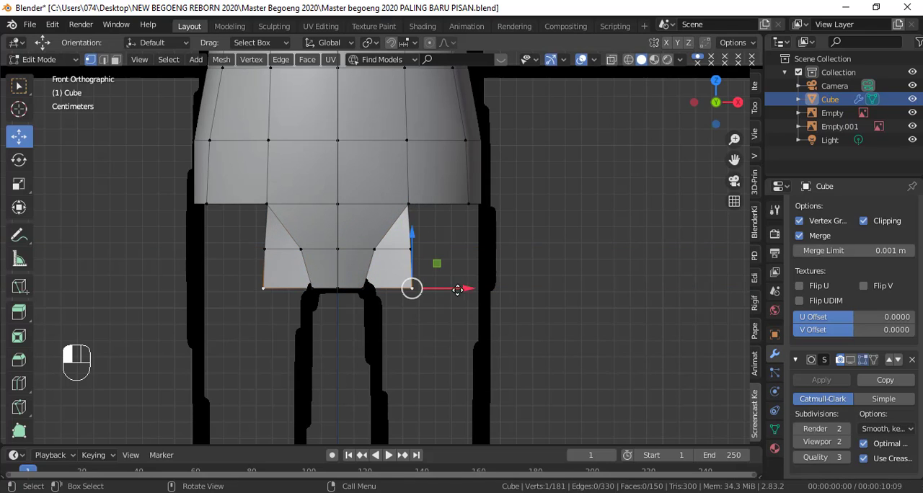
{"action": "left_click_drag", "start_coordinate": [452, 288], "coordinate": [419, 298]}
{"action": "left_click", "coordinate": [411, 253]}
{"action": "left_click_drag", "start_coordinate": [445, 252], "coordinate": [419, 258]}
{"action": "scroll", "coordinate": [452, 217], "scroll_direction": "down", "scroll_amount": 1}
{"action": "middle_click_drag", "start_coordinate": [453, 215], "coordinate": [331, 239]}
{"action": "key", "text": "KP_1"}
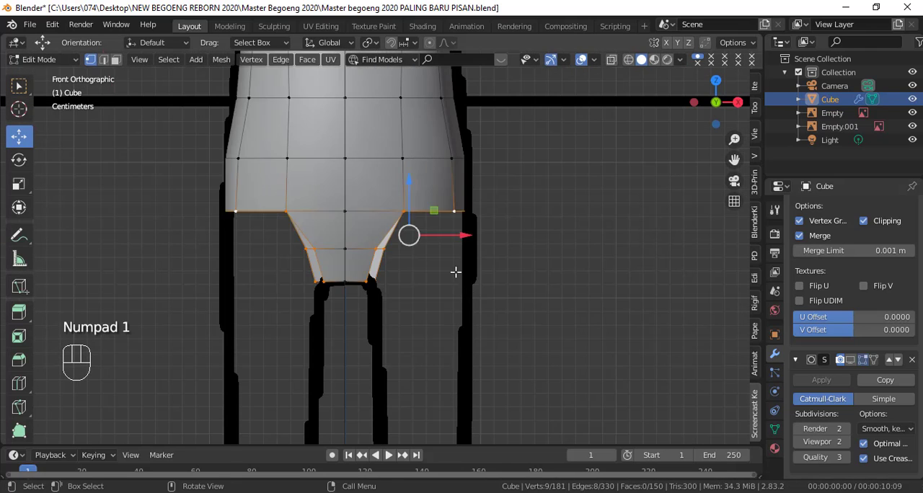
Step: With wireframe shading, circle-select the second-outermost column vertices in the two loops above the leg opening and move them inward along X
{"action": "key", "text": "shift+z"}
{"action": "key", "text": "c"}
{"action": "left_click", "coordinate": [453, 196]}
{"action": "left_click", "coordinate": [453, 194]}
{"action": "left_click", "coordinate": [460, 161], "text": "shift"}
{"action": "key", "text": "ctrl+z"}
{"action": "left_click_drag", "start_coordinate": [498, 178], "coordinate": [484, 178]}
{"action": "key", "text": "c"}
Step: In the side view, undo the trial moves and lower the front and back upper corner vertices of the leg opening
{"action": "key", "text": "KP_3"}
{"action": "left_click", "coordinate": [574, 195]}
{"action": "left_click_drag", "start_coordinate": [577, 157], "coordinate": [577, 168]}
{"action": "mouse_move", "coordinate": [616, 206]}
{"action": "left_mouse_down"}
{"action": "mouse_move", "coordinate": [606, 206]}
{"action": "mouse_move", "coordinate": [610, 195]}
{"action": "left_mouse_up"}
{"action": "key", "text": "ctrl+z"}
{"action": "key", "text": "ctrl+z"}
{"action": "left_click_drag", "start_coordinate": [565, 172], "coordinate": [563, 186]}
{"action": "left_click", "coordinate": [353, 209]}
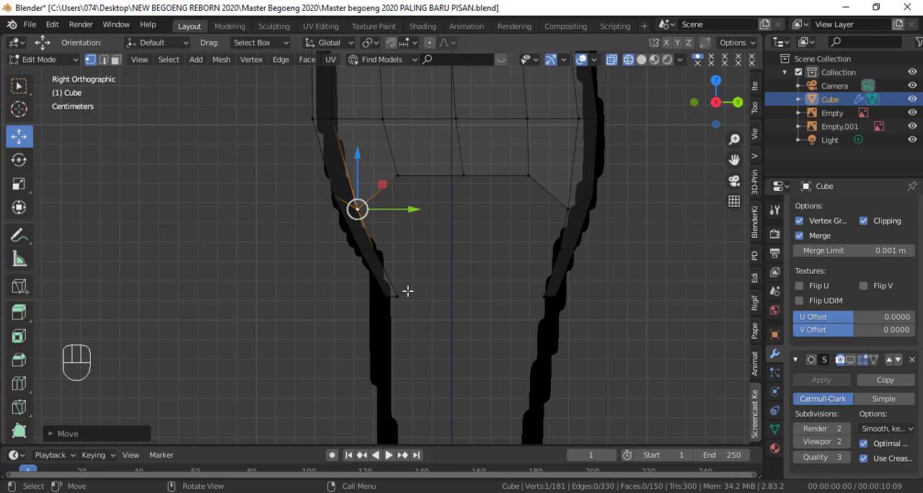
Step: Select the four lowest corner vertices of the front and back crotch strips and join their edges with LoopTools Bridge
{"action": "middle_click_drag", "start_coordinate": [402, 295], "coordinate": [515, 332]}
{"action": "left_click", "coordinate": [382, 298], "text": "shift"}
{"action": "left_click", "coordinate": [391, 298]}
{"action": "left_click", "coordinate": [346, 299], "text": "shift"}
{"action": "left_click", "coordinate": [505, 312], "text": "shift"}
{"action": "left_click", "coordinate": [497, 313], "text": "shift"}
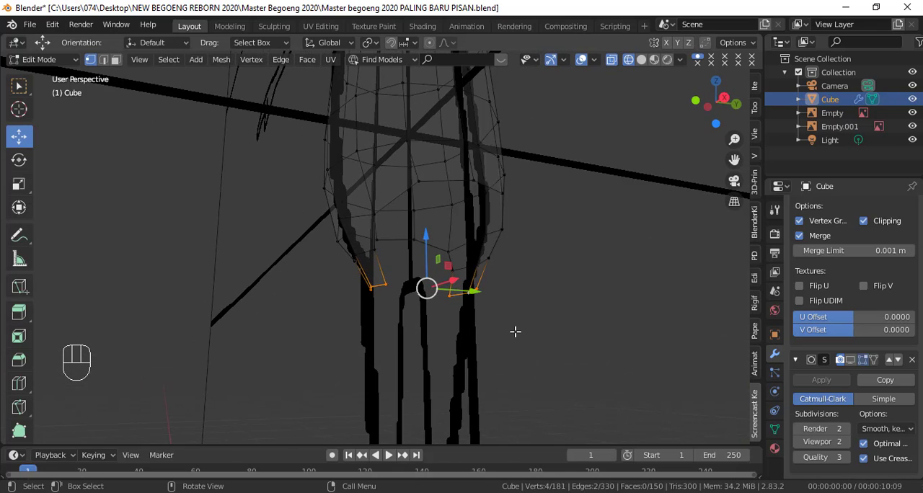
{"action": "key", "text": "KP_3"}
{"action": "scroll", "coordinate": [587, 292], "scroll_direction": "down", "scroll_amount": 3}
{"action": "middle_click_drag", "start_coordinate": [566, 289], "coordinate": [378, 374], "text": "shift"}
{"action": "right_click", "coordinate": [490, 154]}
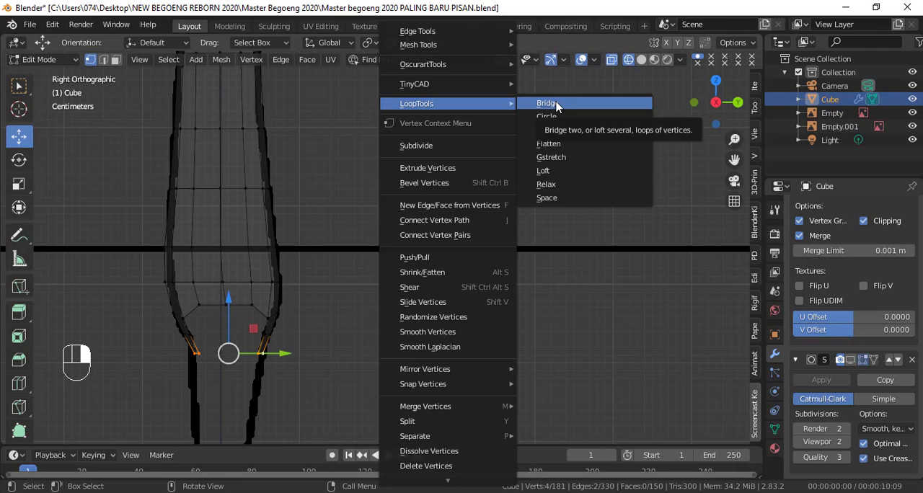
{"action": "left_click", "coordinate": [557, 106]}
Step: Reverse the crotch bridge's connection and set its segments to 2
{"action": "mouse_move", "coordinate": [452, 202]}
{"action": "middle_mouse_down", "text": "shift"}
{"action": "mouse_move", "coordinate": [472, 197]}
{"action": "mouse_move", "coordinate": [486, 250]}
{"action": "mouse_move", "coordinate": [478, 253]}
{"action": "middle_mouse_up", "text": "shift"}
{"action": "key", "text": "shift+z"}
{"action": "middle_click_drag", "start_coordinate": [392, 315], "coordinate": [404, 310]}
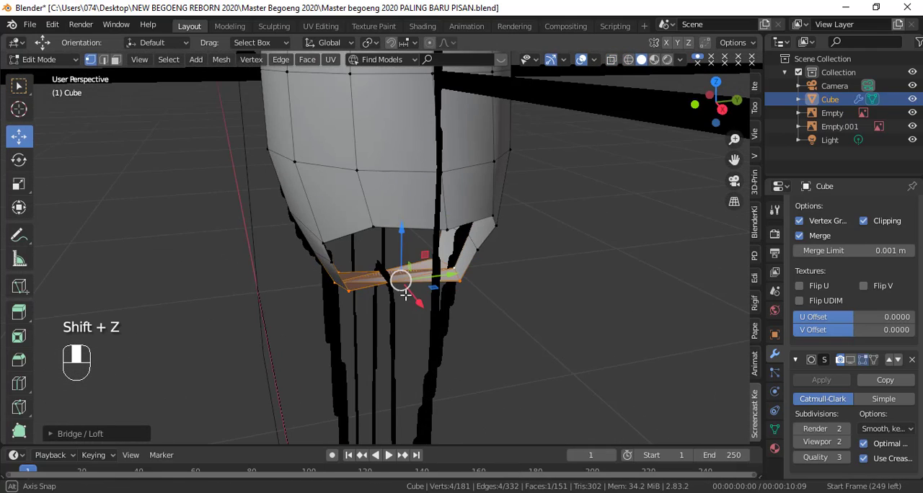
{"action": "left_click", "coordinate": [52, 435]}
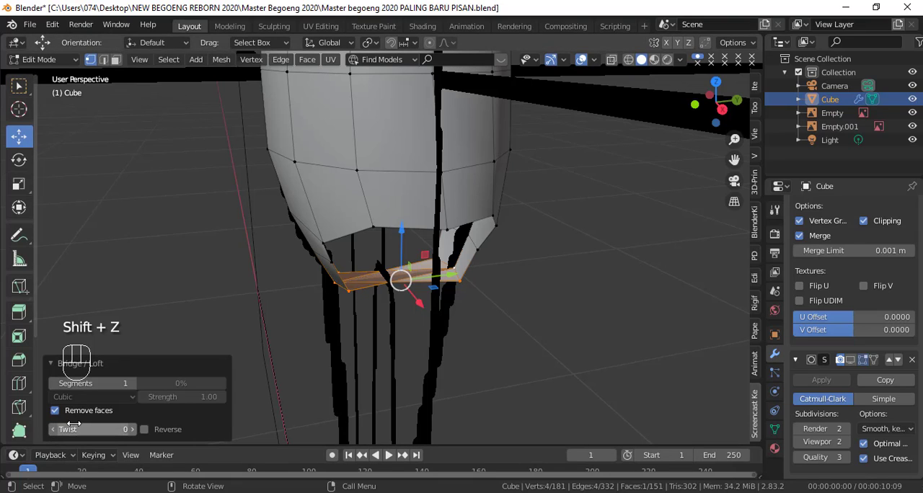
{"action": "left_click", "coordinate": [144, 430]}
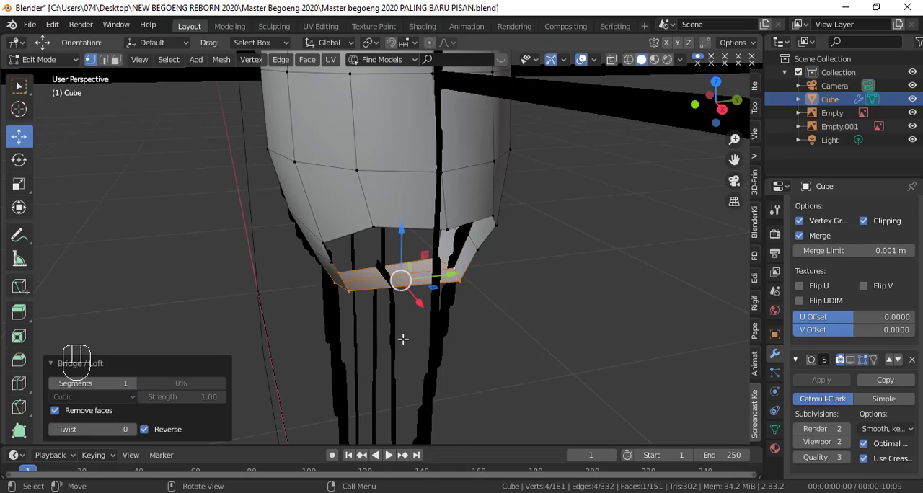
{"action": "scroll", "coordinate": [402, 335], "scroll_direction": "up", "scroll_amount": 3}
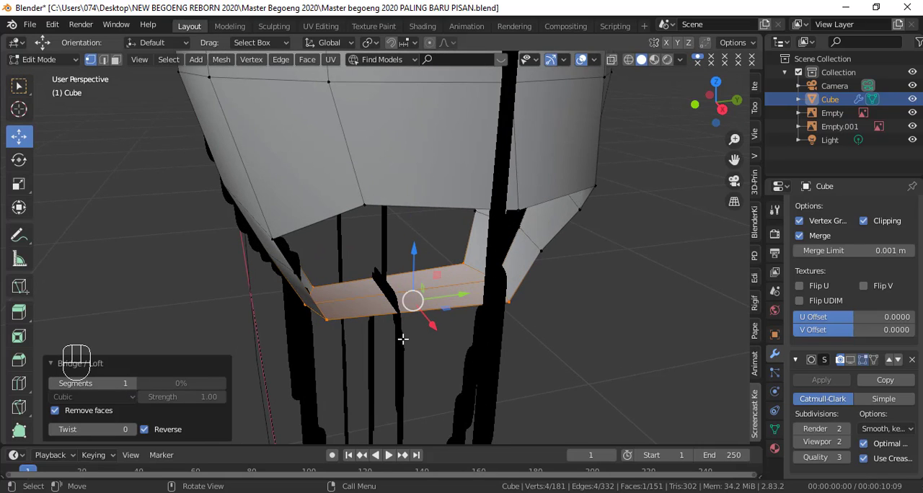
{"action": "left_click", "coordinate": [133, 384]}
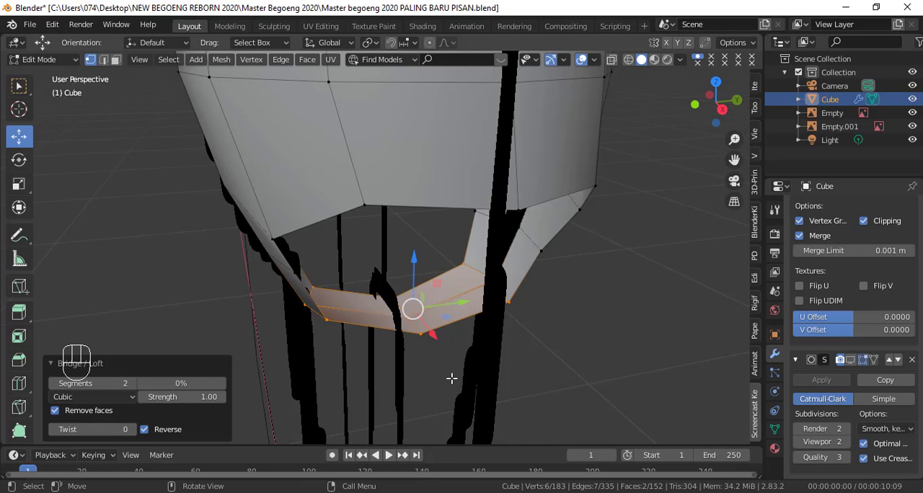
Step: Move the inner middle vertex of the crotch bridge along X onto the mirror centre line
{"action": "key", "text": "KP_1"}
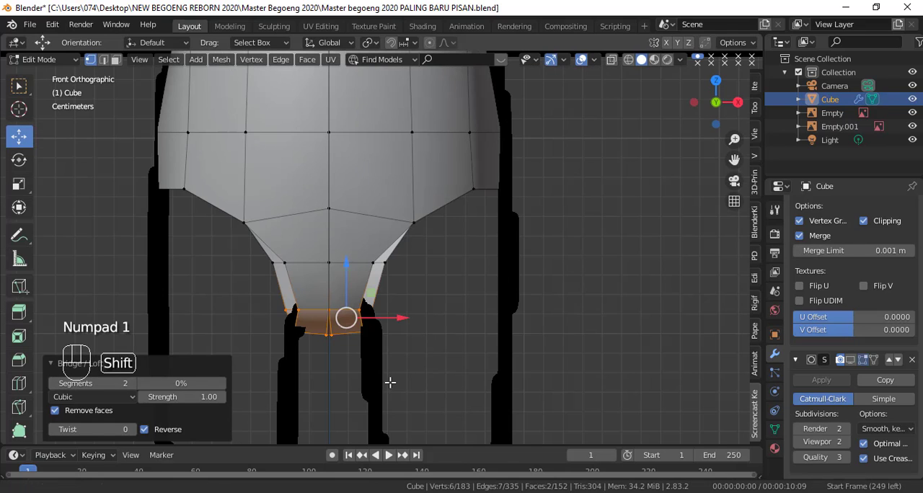
{"action": "middle_click_drag", "start_coordinate": [389, 381], "coordinate": [396, 311], "text": "shift"}
{"action": "scroll", "coordinate": [440, 302], "scroll_direction": "up", "scroll_amount": 2}
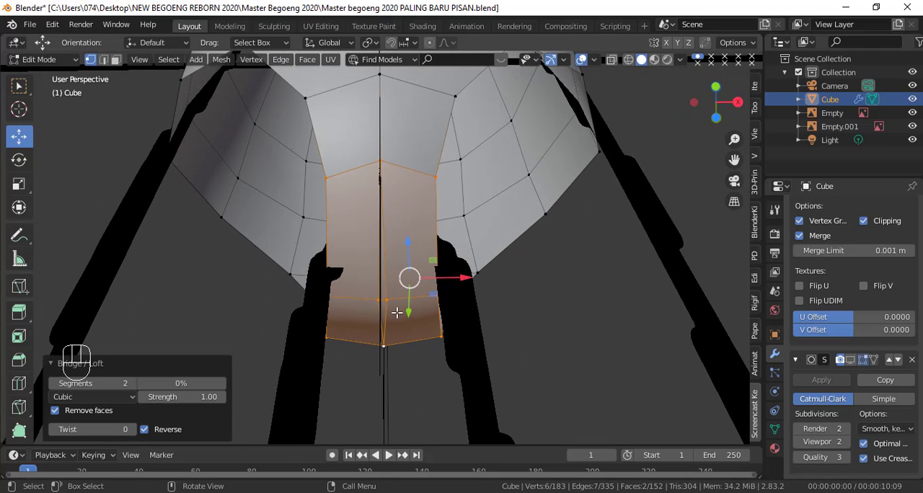
{"action": "left_click", "coordinate": [390, 301]}
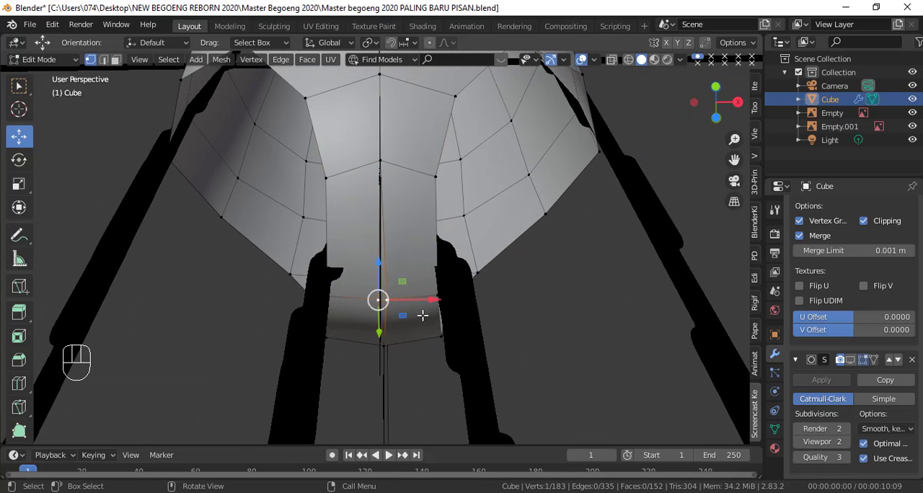
{"action": "scroll", "coordinate": [422, 315], "scroll_direction": "up", "scroll_amount": 2}
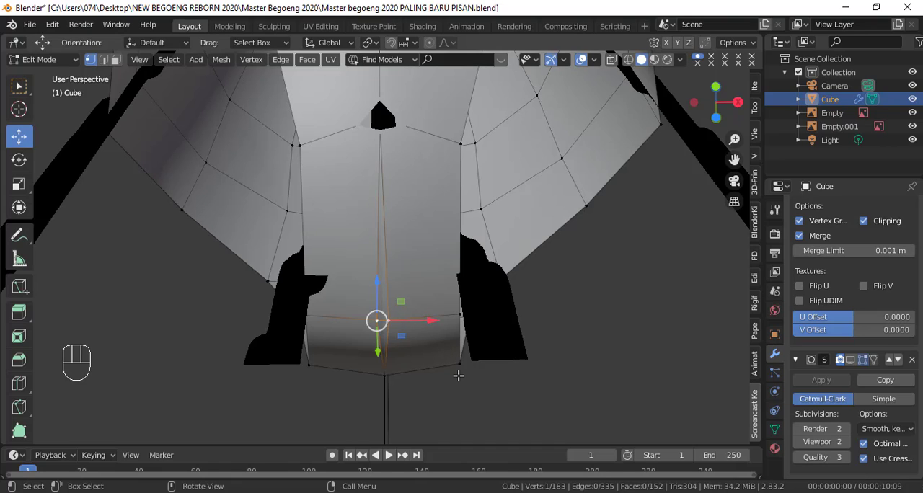
{"action": "scroll", "coordinate": [905, 321], "scroll_direction": "up", "scroll_amount": 3}
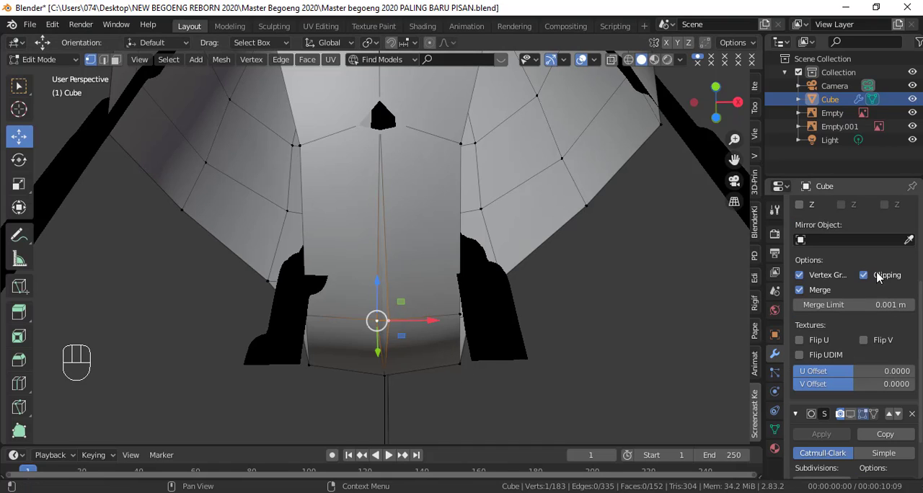
{"action": "left_click", "coordinate": [430, 324]}
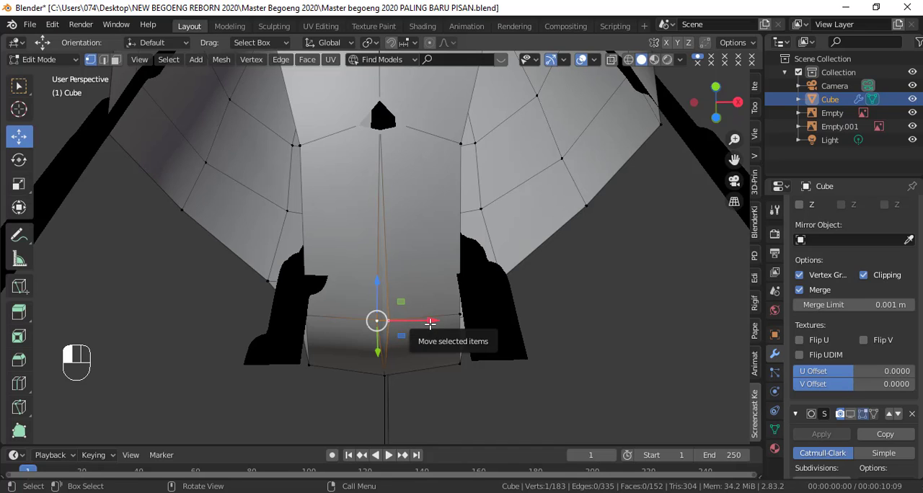
{"action": "left_click_drag", "start_coordinate": [429, 323], "coordinate": [494, 321]}
{"action": "left_click_drag", "start_coordinate": [438, 322], "coordinate": [412, 324]}
{"action": "scroll", "coordinate": [411, 324], "scroll_direction": "down", "scroll_amount": 3}
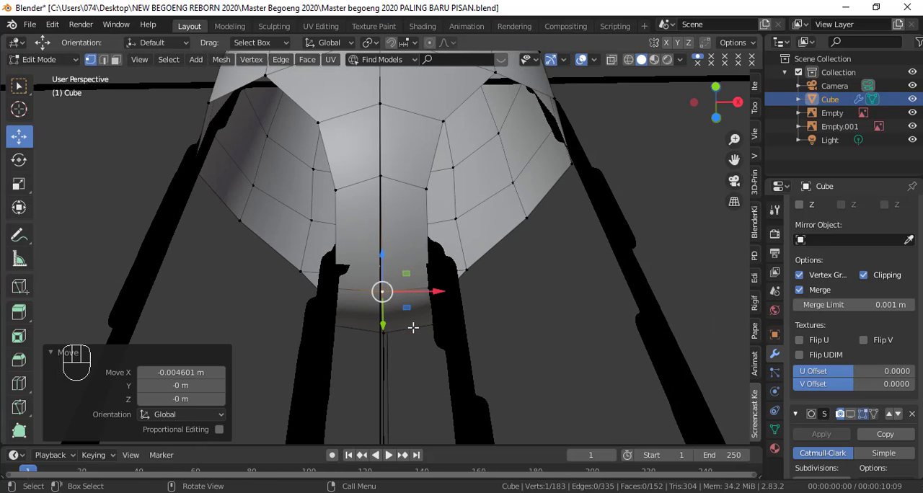
Step: Select the edge loop around the leg opening and apply Smooth Vertices to it
{"action": "key", "text": "KP_1"}
{"action": "middle_click_drag", "start_coordinate": [483, 267], "coordinate": [470, 377], "text": "shift"}
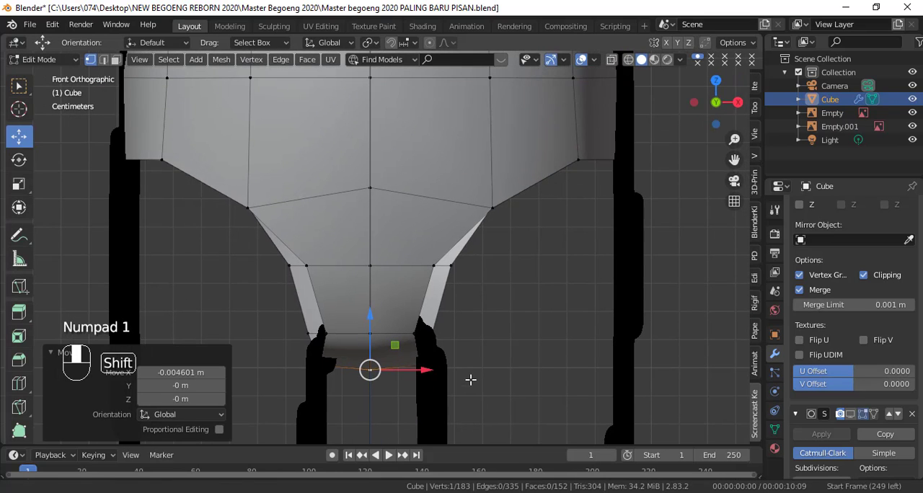
{"action": "left_click", "coordinate": [492, 207], "text": "alt"}
{"action": "middle_click_drag", "start_coordinate": [559, 309], "coordinate": [422, 319]}
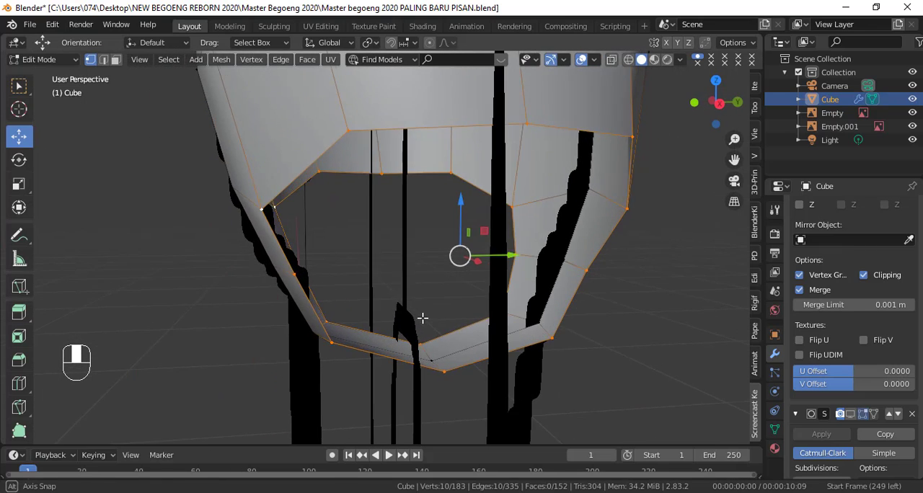
{"action": "scroll", "coordinate": [439, 329], "scroll_direction": "down", "scroll_amount": 2}
{"action": "key", "text": "KP_1"}
{"action": "right_click", "coordinate": [567, 209]}
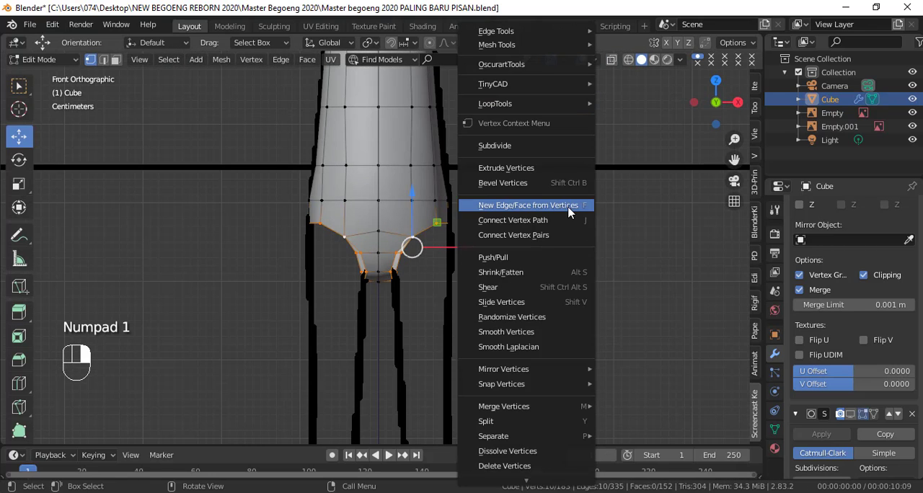
{"action": "left_click", "coordinate": [542, 333]}
{"action": "scroll", "coordinate": [530, 321], "scroll_direction": "up", "scroll_amount": 2}
{"action": "scroll", "coordinate": [526, 328], "scroll_direction": "up", "scroll_amount": 3, "text": "shift"}
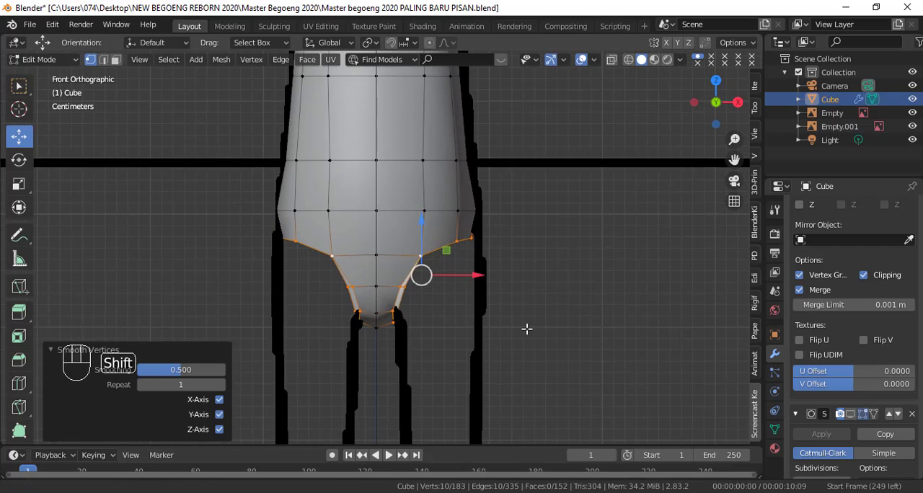
Step: In the front view, move the leg opening's outermost vertex outward along X by about 0.0059 m to meet the hip outline
{"action": "key", "text": "shift+z"}
{"action": "scroll", "coordinate": [517, 321], "scroll_direction": "up", "scroll_amount": 3}
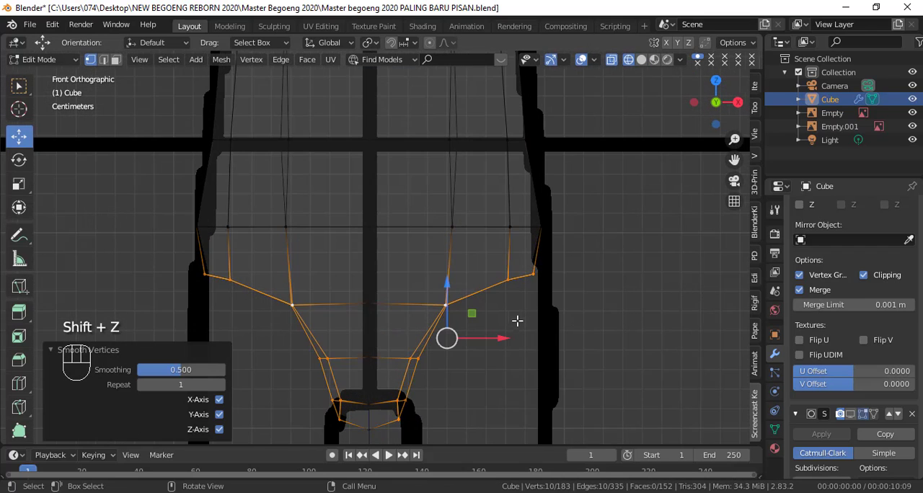
{"action": "left_click", "coordinate": [553, 276]}
{"action": "key", "text": "c"}
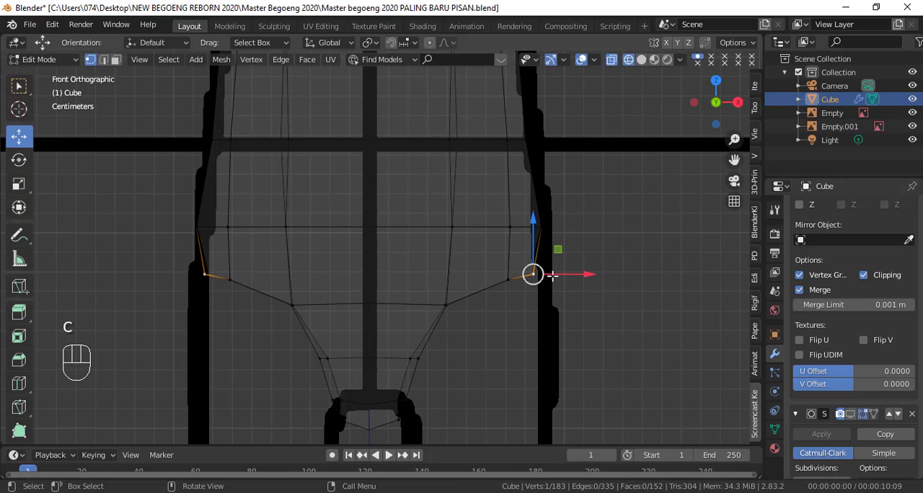
{"action": "left_click_drag", "start_coordinate": [550, 278], "coordinate": [570, 280]}
{"action": "key", "text": "shift+z"}
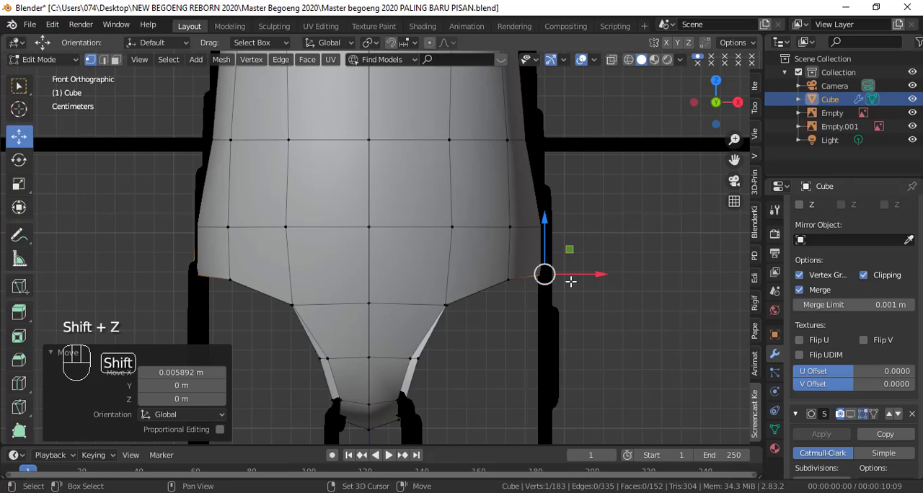
{"action": "key", "text": "shift+z"}
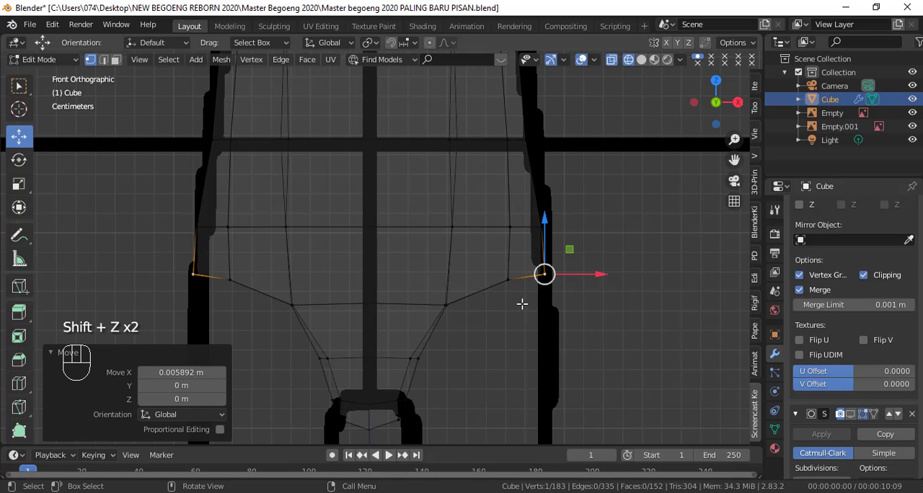
{"action": "left_click", "coordinate": [52, 353]}
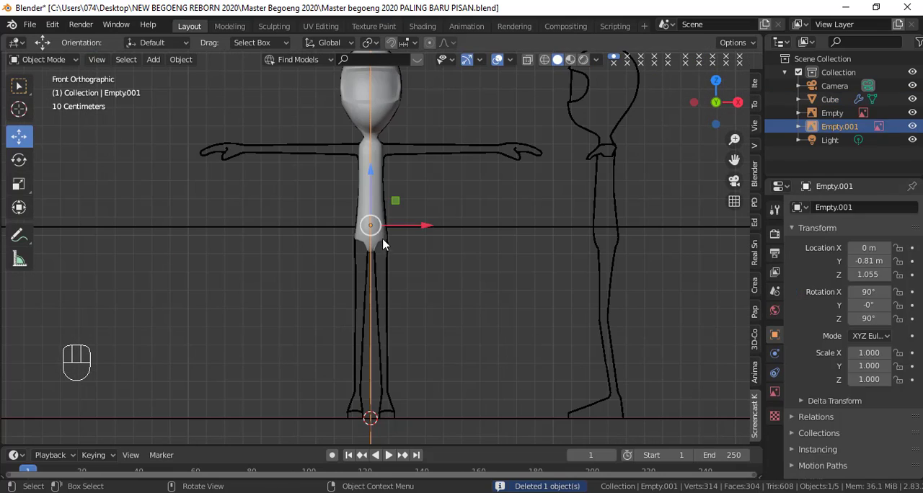
{"action": "left_click", "coordinate": [382, 242]}
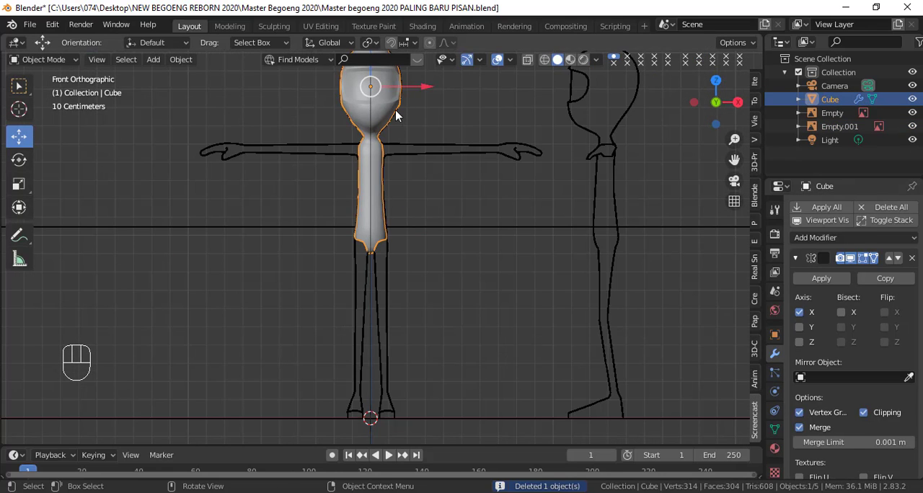
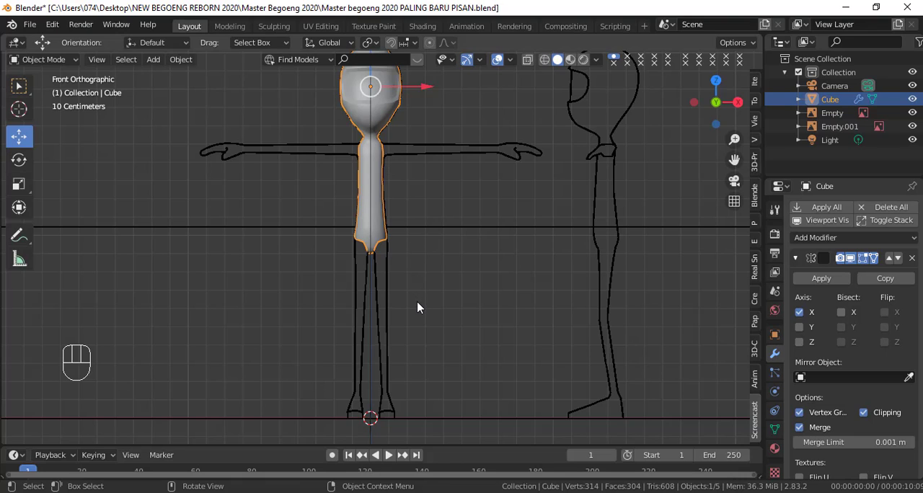
Step: Add a mesh cylinder with 10 vertices, a 0.02 m radius and a slightly reduced depth for the leg
{"action": "key", "text": "shift+a"}
{"action": "mouse_move", "coordinate": [388, 215]}
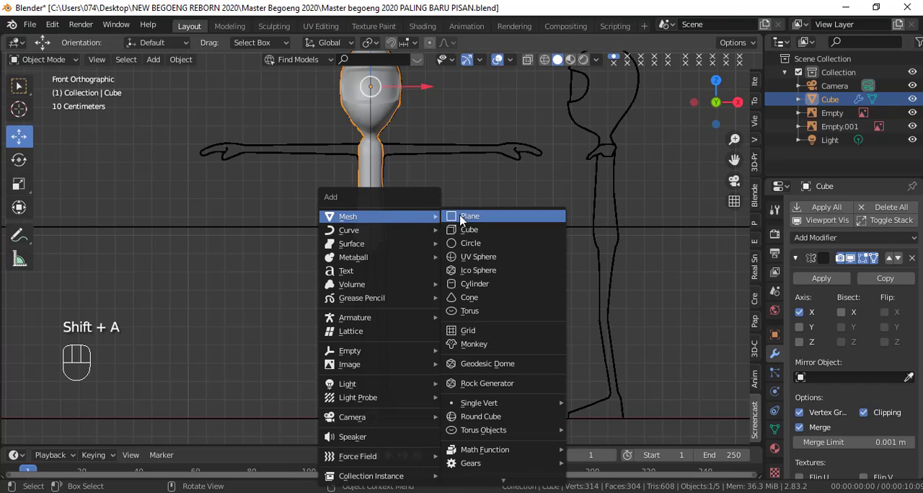
{"action": "left_click", "coordinate": [496, 283]}
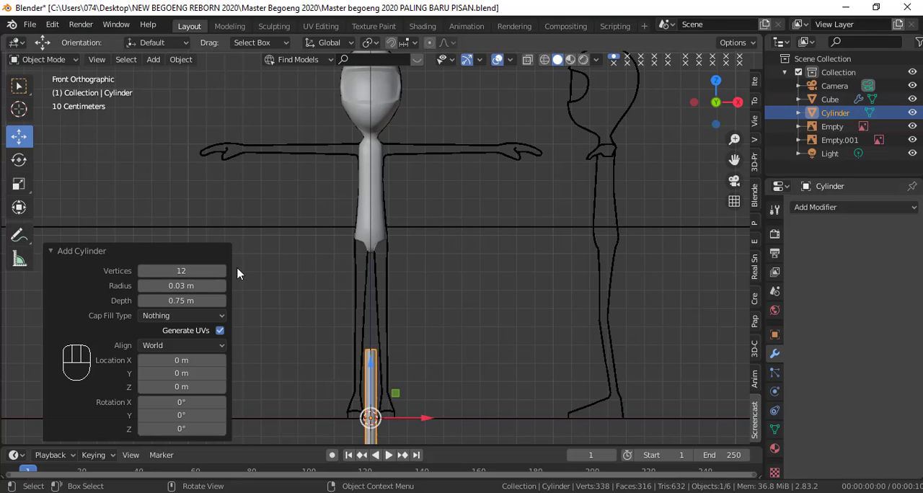
{"action": "left_click", "coordinate": [181, 270]}
{"action": "key", "text": "Return"}
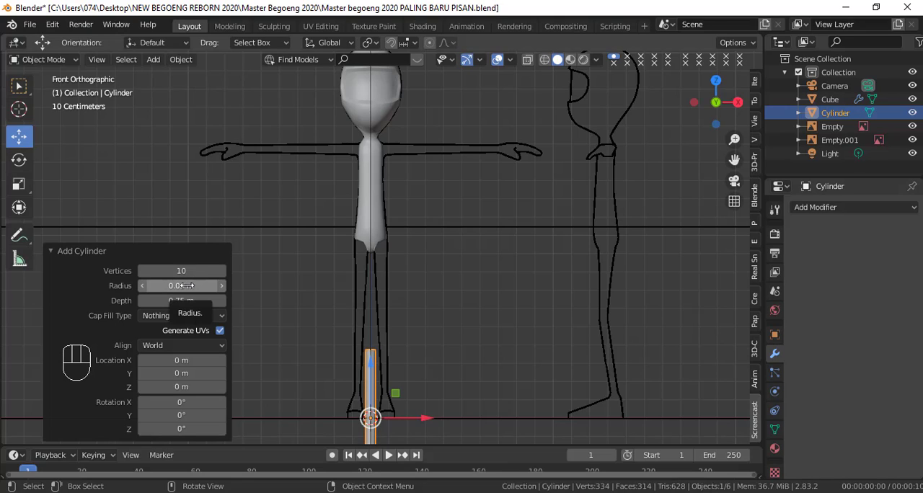
{"action": "left_click_drag", "start_coordinate": [189, 285], "coordinate": [184, 285]}
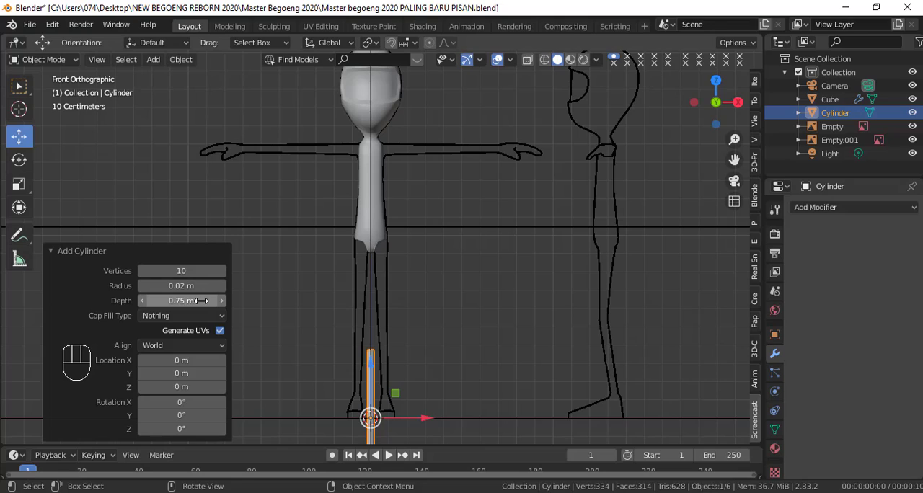
{"action": "left_click_drag", "start_coordinate": [200, 300], "coordinate": [189, 302]}
{"action": "left_click", "coordinate": [55, 251]}
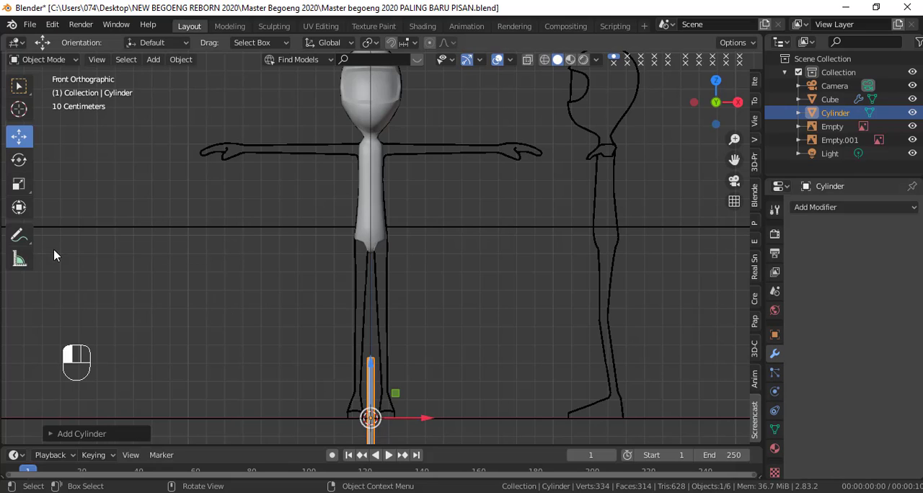
Step: Raise the cylinder along Z and move it about 0.05 m along X into the leg outline
{"action": "key", "text": "g"}
{"action": "key", "text": "z"}
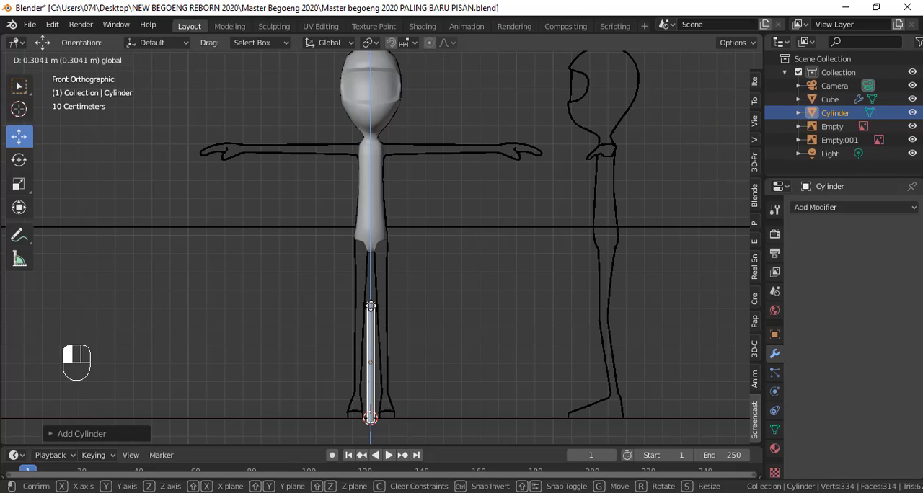
{"action": "left_click", "coordinate": [402, 332]}
{"action": "key", "text": "g"}
{"action": "key", "text": "x"}
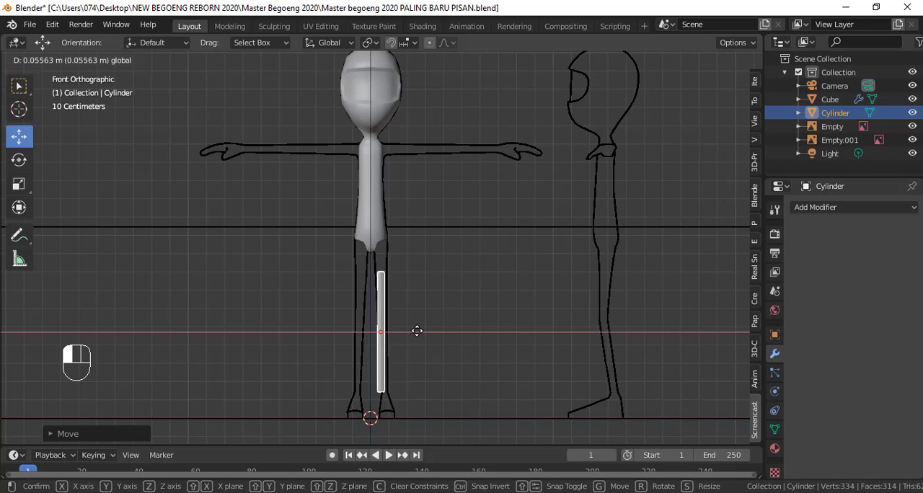
{"action": "left_click", "coordinate": [414, 330]}
Step: Lengthen the leg cylinder along Z and move it up until its top reaches the crotch
{"action": "left_click", "coordinate": [19, 183]}
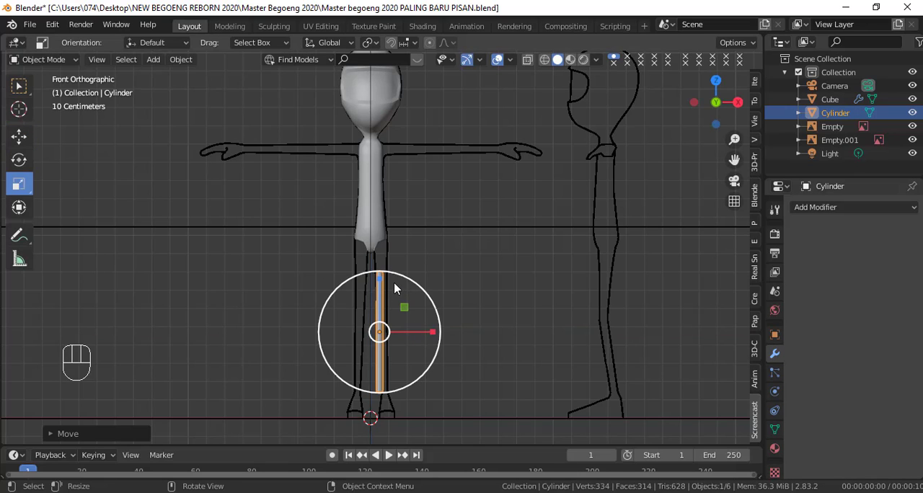
{"action": "left_click_drag", "start_coordinate": [380, 277], "coordinate": [378, 269]}
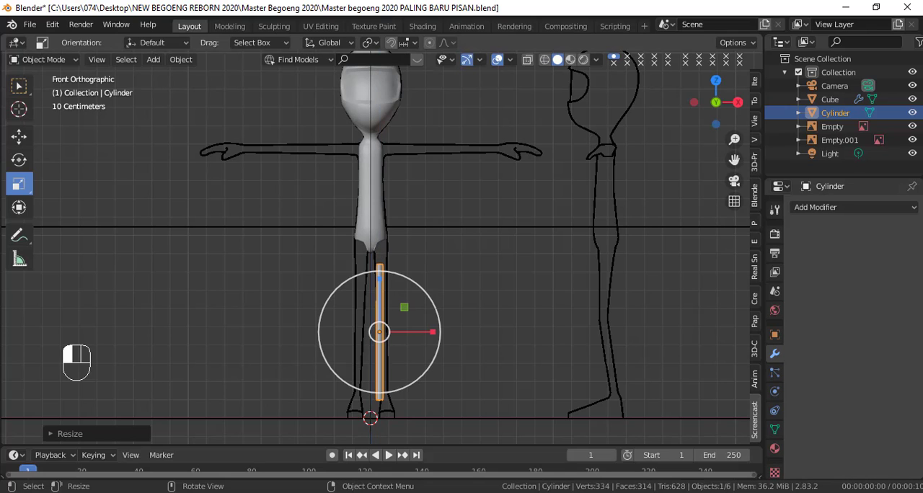
{"action": "left_click", "coordinate": [19, 135]}
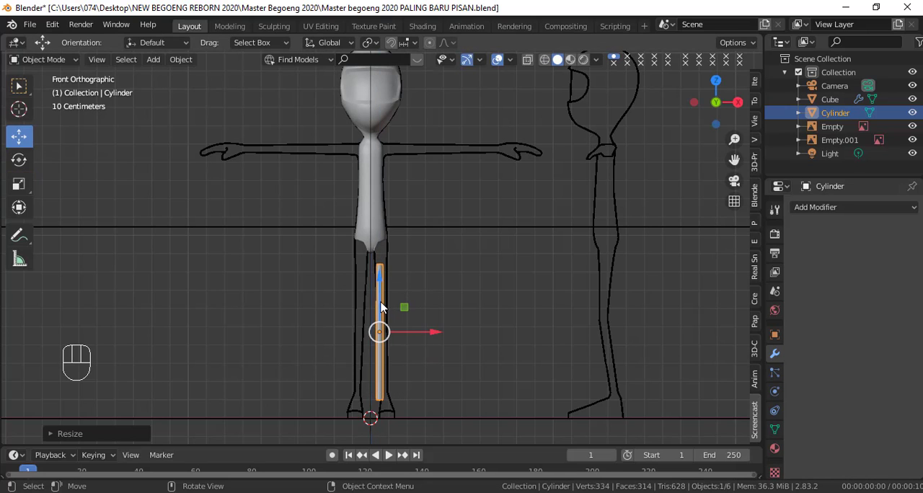
{"action": "left_click_drag", "start_coordinate": [380, 305], "coordinate": [385, 283]}
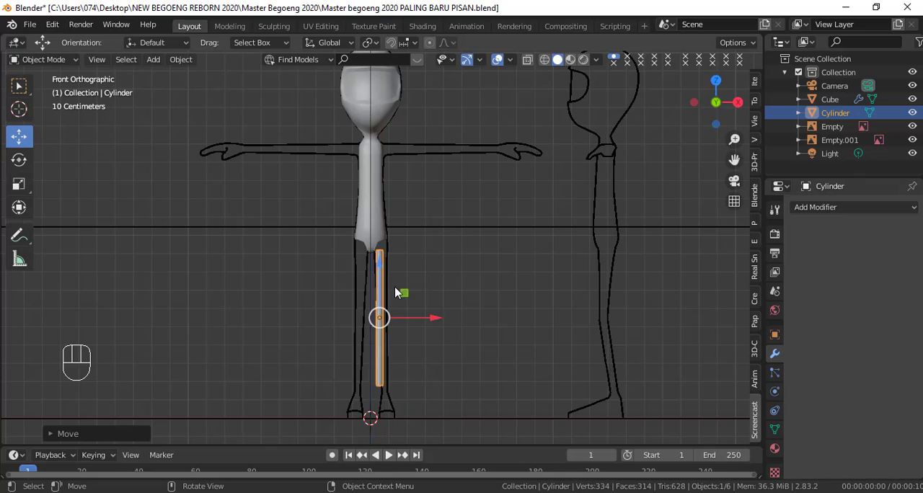
Step: In the right side view, scale the leg cylinder uniformly by about 1.55 to approach the leg outline's thickness
{"action": "scroll", "coordinate": [425, 286], "scroll_direction": "up", "scroll_amount": 4}
{"action": "middle_click_drag", "start_coordinate": [427, 285], "coordinate": [429, 230], "text": "shift"}
{"action": "scroll", "coordinate": [429, 232], "scroll_direction": "up", "scroll_amount": 1}
{"action": "scroll", "coordinate": [429, 237], "scroll_direction": "up", "scroll_amount": 1}
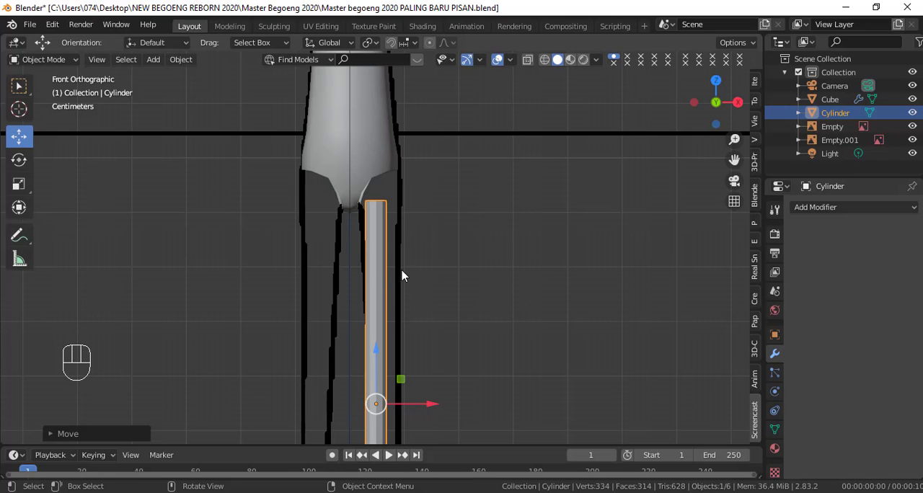
{"action": "key", "text": "KP_3"}
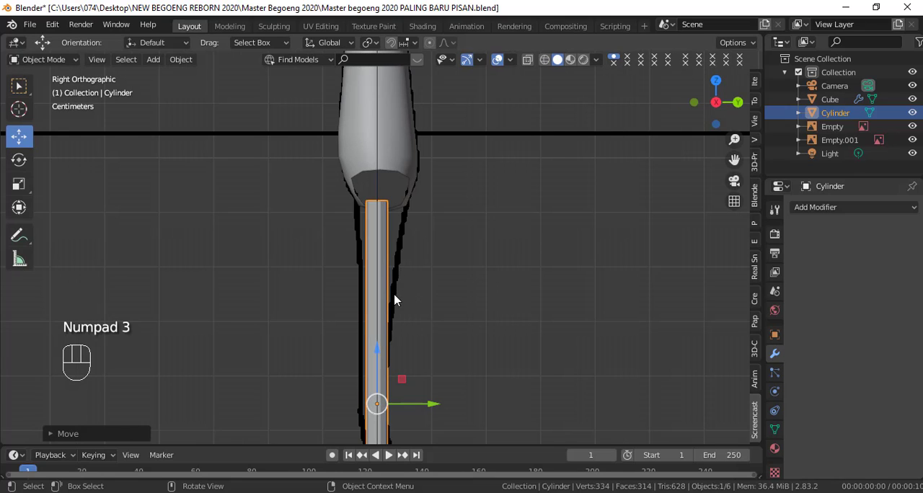
{"action": "key", "text": "s"}
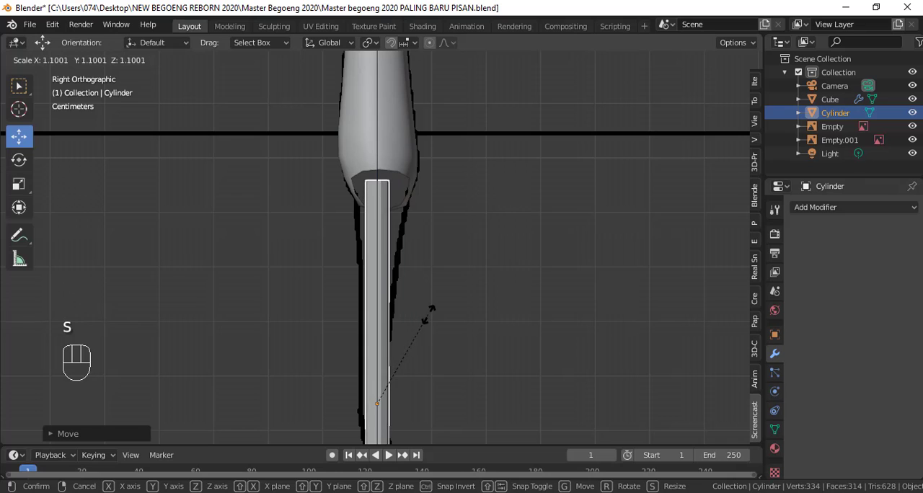
{"action": "right_click", "coordinate": [429, 318]}
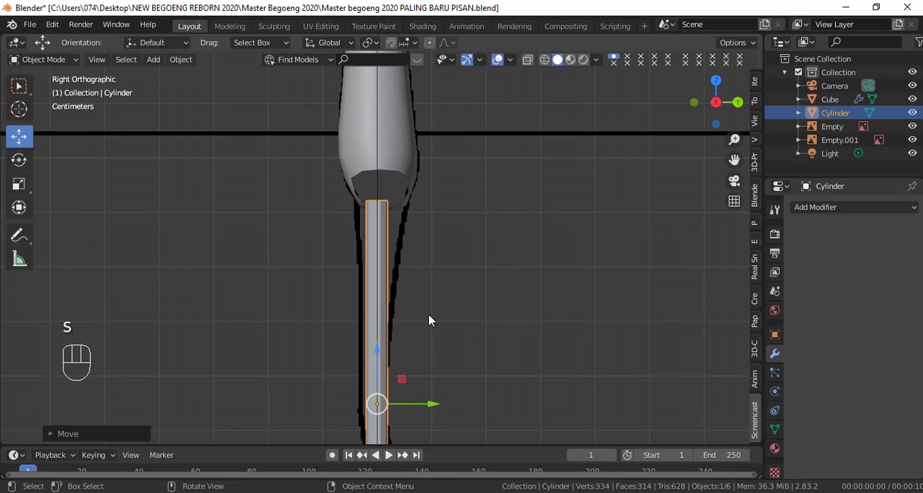
{"action": "scroll", "coordinate": [429, 320], "scroll_direction": "down", "scroll_amount": 6}
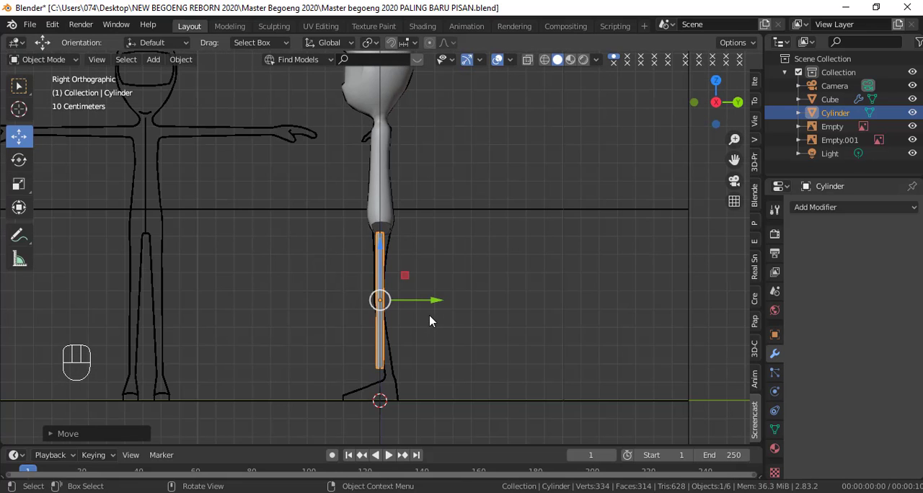
{"action": "scroll", "coordinate": [429, 320], "scroll_direction": "up", "scroll_amount": 5}
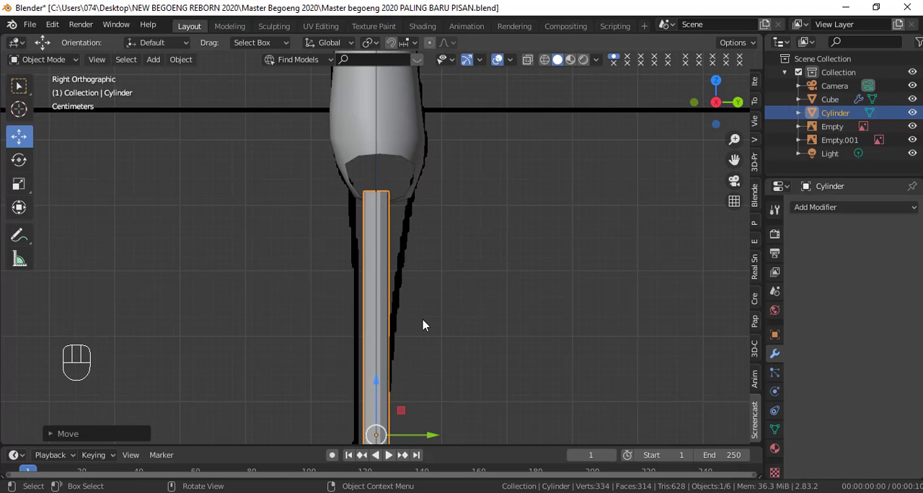
{"action": "key", "text": "s"}
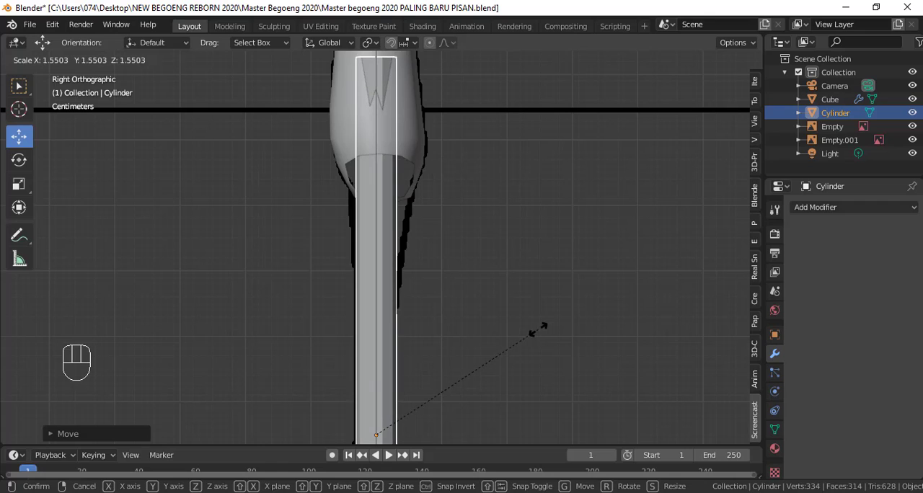
{"action": "left_click", "coordinate": [537, 330]}
Step: Shorten the leg cylinder along Z so its top sits just inside the torso's leg opening
{"action": "left_click", "coordinate": [19, 183]}
{"action": "scroll", "coordinate": [407, 258], "scroll_direction": "down", "scroll_amount": 2}
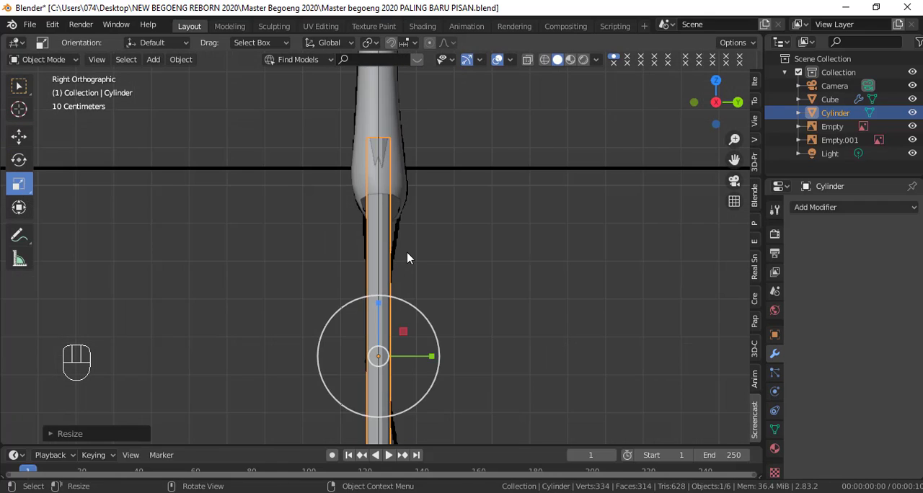
{"action": "scroll", "coordinate": [407, 258], "scroll_direction": "down", "scroll_amount": 2}
{"action": "mouse_move", "coordinate": [381, 272]}
{"action": "left_mouse_down"}
{"action": "mouse_move", "coordinate": [383, 296]}
{"action": "mouse_move", "coordinate": [383, 287]}
{"action": "left_mouse_up"}
Step: Move the cylinder's top vertex ring down to crotch height and slightly along Y to centre it in the side outline
{"action": "scroll", "coordinate": [402, 271], "scroll_direction": "up", "scroll_amount": 3}
{"action": "middle_click_drag", "start_coordinate": [428, 232], "coordinate": [419, 281], "text": "shift"}
{"action": "scroll", "coordinate": [339, 263], "scroll_direction": "up", "scroll_amount": 3}
{"action": "middle_click_drag", "start_coordinate": [337, 267], "coordinate": [345, 303]}
{"action": "key", "text": "KP_3"}
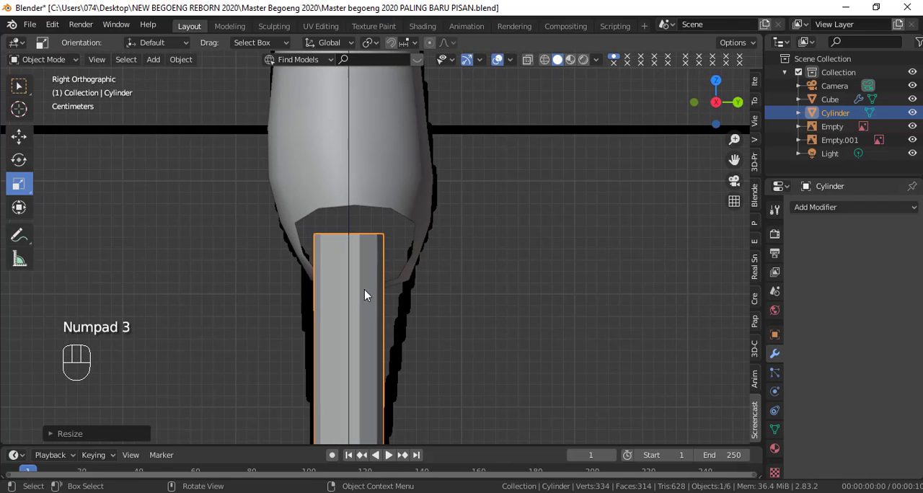
{"action": "key", "text": "Tab"}
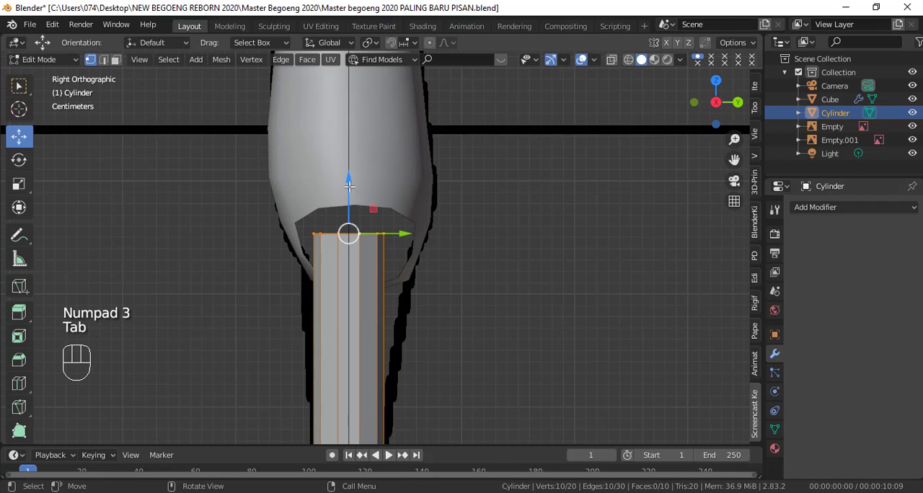
{"action": "left_click_drag", "start_coordinate": [348, 234], "coordinate": [349, 240]}
{"action": "mouse_move", "coordinate": [393, 283]}
{"action": "left_mouse_down"}
{"action": "mouse_move", "coordinate": [403, 286]}
{"action": "mouse_move", "coordinate": [396, 289]}
{"action": "left_mouse_up"}
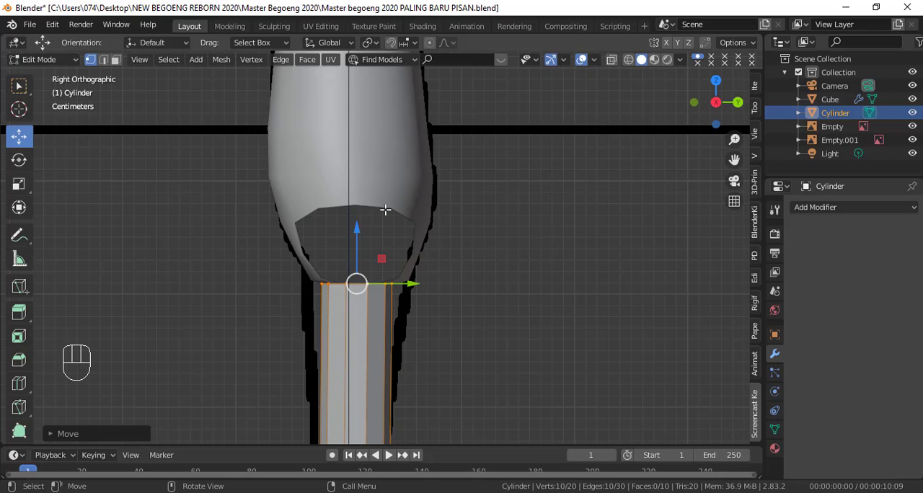
Step: In the front view, rotate the leg's top vertex ring about 23° so its outer side sits higher
{"action": "key", "text": "KP_1"}
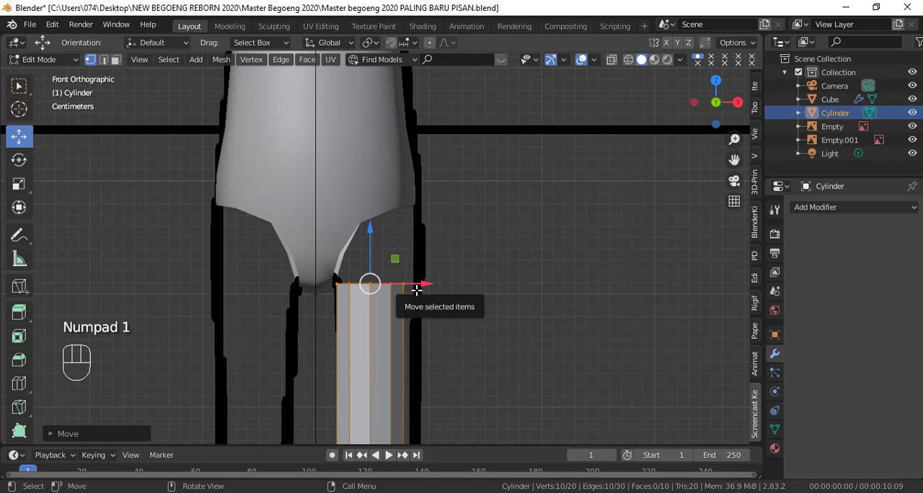
{"action": "key", "text": "r"}
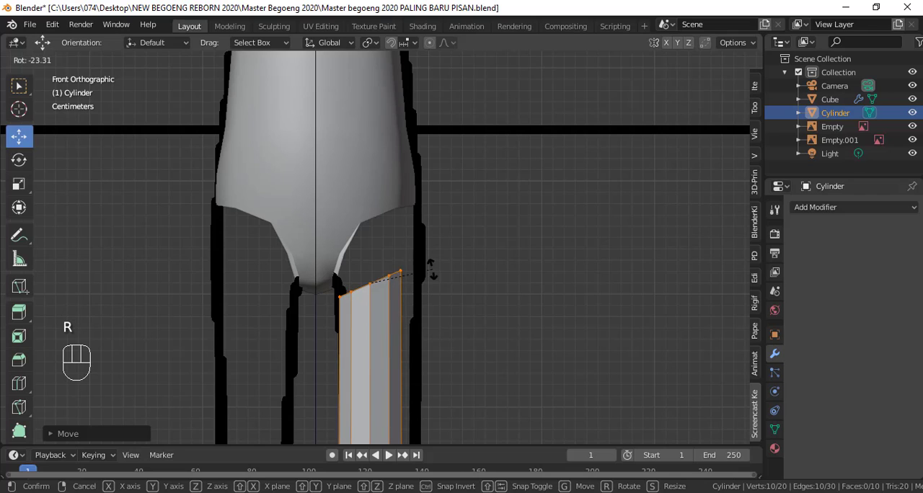
{"action": "left_click", "coordinate": [419, 282]}
Step: Scale the leg's top vertex ring by about 1.3 and shift it outward along X to fit the leg outline
{"action": "key", "text": "s"}
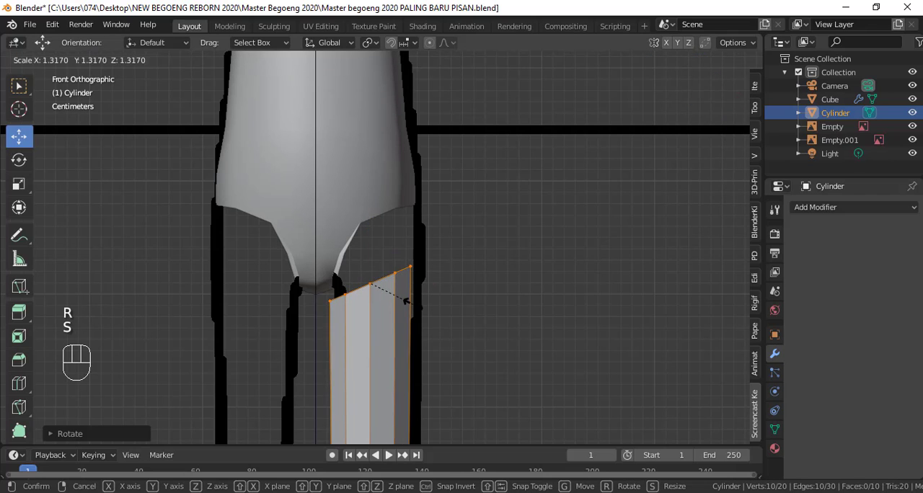
{"action": "left_click", "coordinate": [413, 298]}
{"action": "left_click_drag", "start_coordinate": [412, 284], "coordinate": [425, 284]}
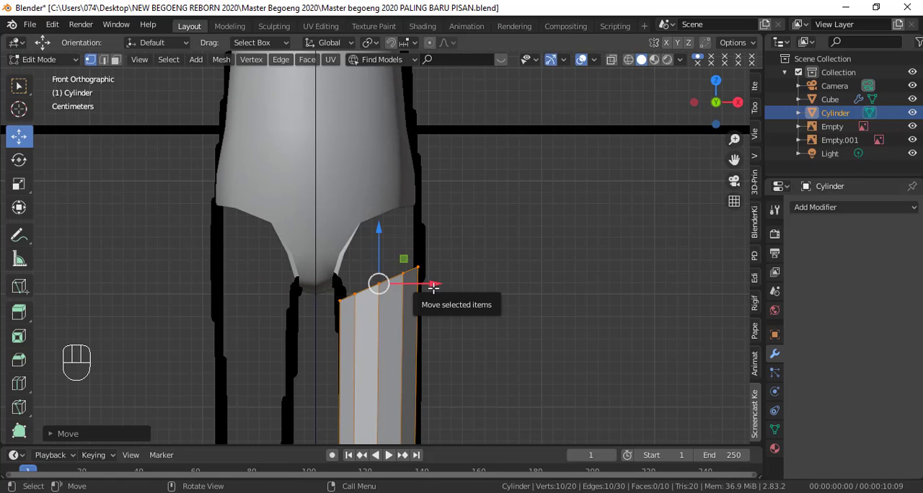
{"action": "key", "text": "Tab"}
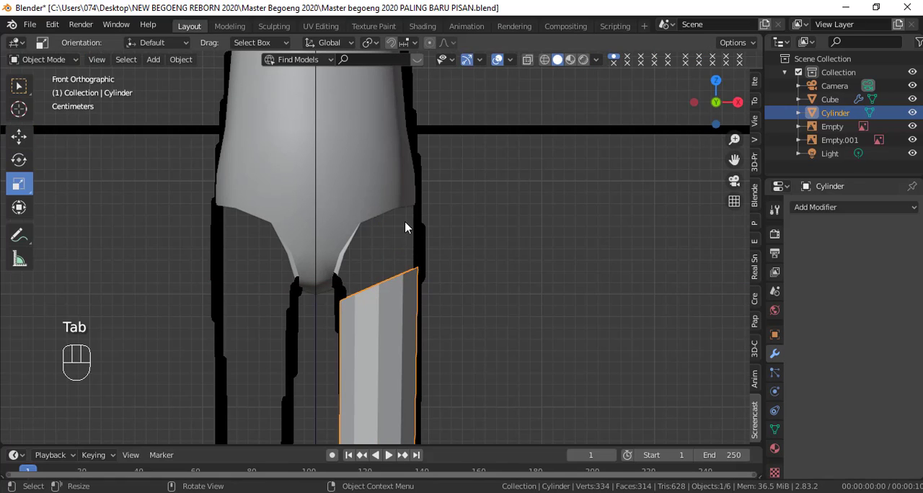
Step: Join the leg cylinder into the torso mesh, keeping the torso active so its mirror also applies to the leg
{"action": "left_click", "coordinate": [374, 199]}
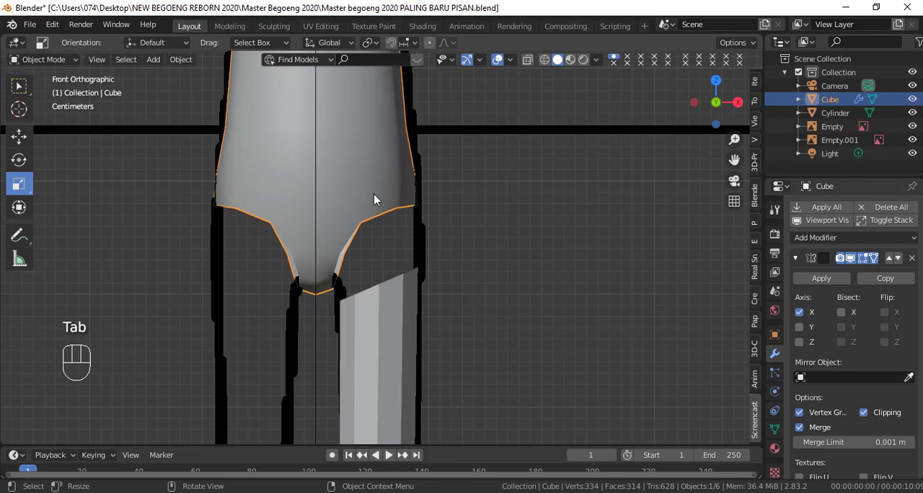
{"action": "left_click", "coordinate": [388, 306]}
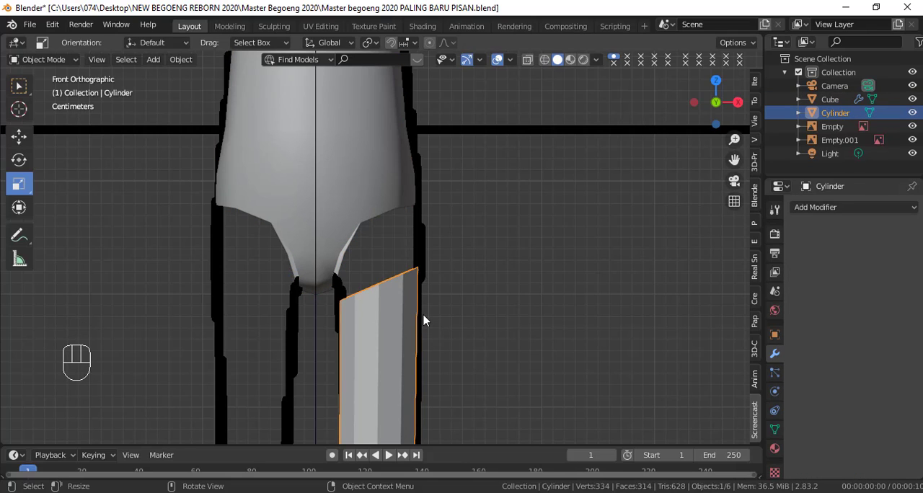
{"action": "scroll", "coordinate": [422, 324], "scroll_direction": "down", "scroll_amount": 3}
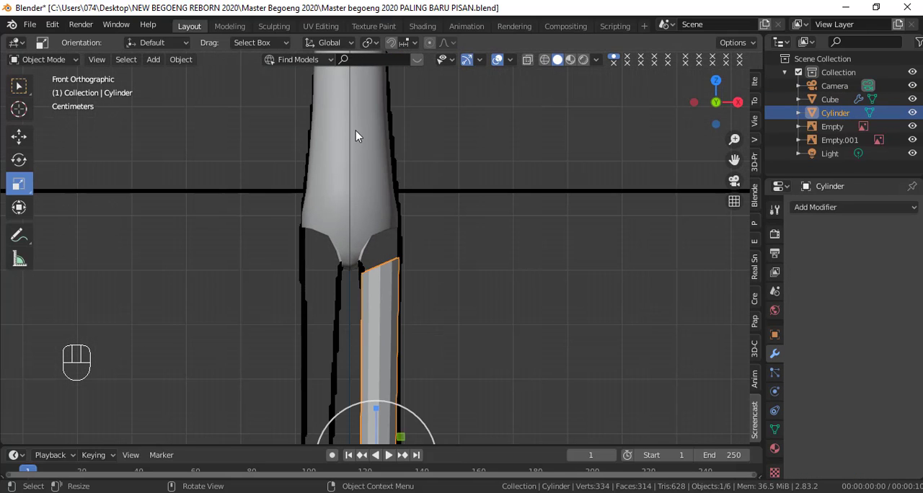
{"action": "scroll", "coordinate": [427, 273], "scroll_direction": "down", "scroll_amount": 3}
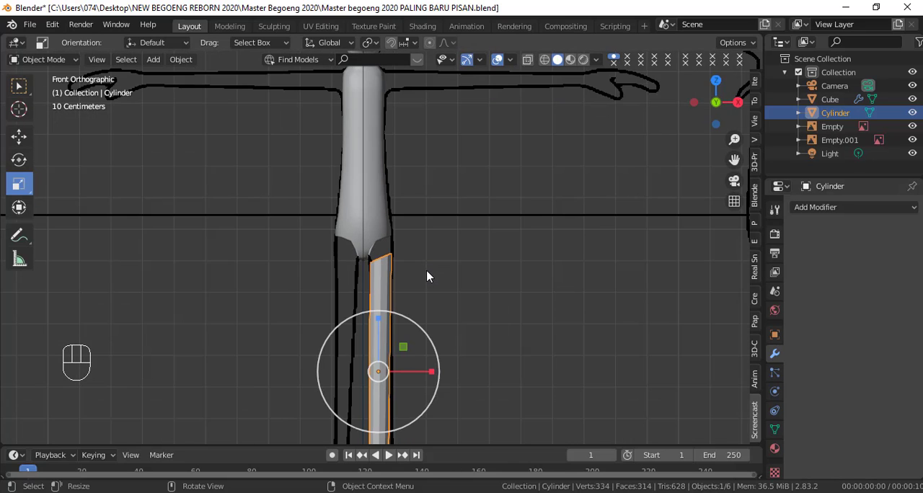
{"action": "scroll", "coordinate": [427, 276], "scroll_direction": "down", "scroll_amount": 2}
{"action": "middle_click_drag", "start_coordinate": [427, 276], "coordinate": [434, 208], "text": "shift"}
{"action": "scroll", "coordinate": [432, 229], "scroll_direction": "up", "scroll_amount": 2}
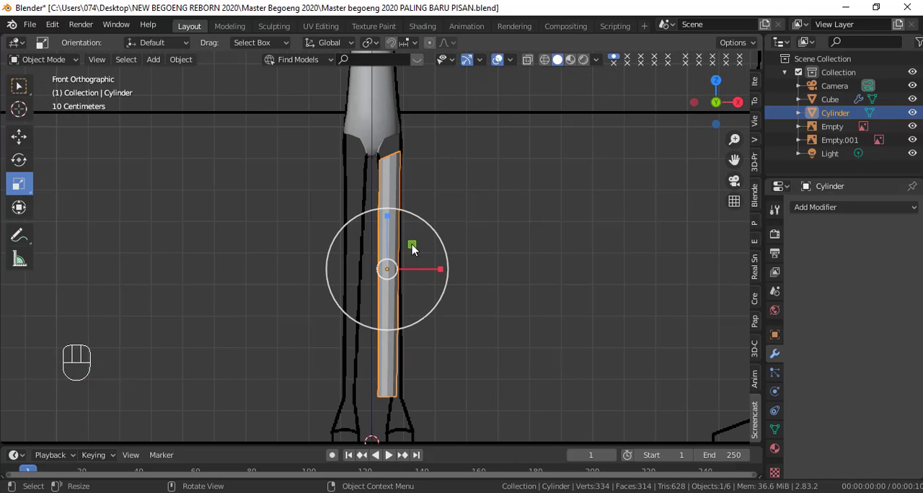
{"action": "left_click", "coordinate": [386, 114], "text": "shift"}
{"action": "middle_click_drag", "start_coordinate": [426, 155], "coordinate": [428, 334], "text": "shift"}
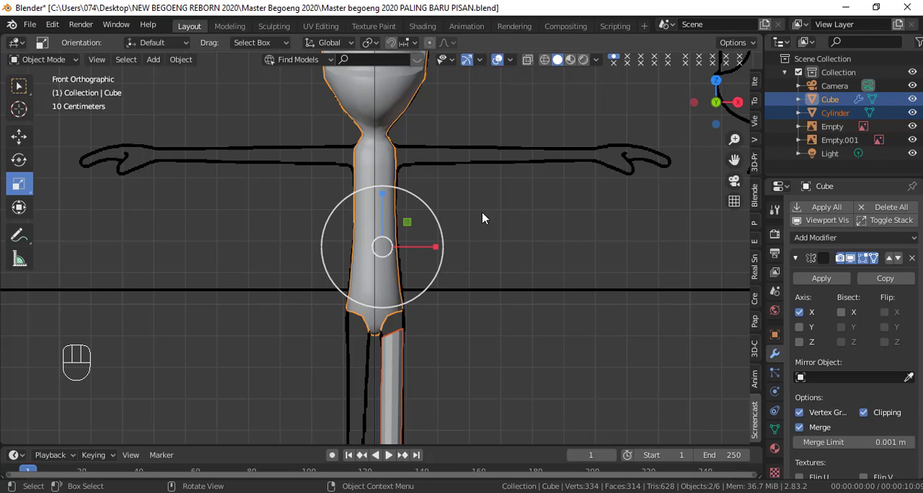
{"action": "middle_click_drag", "start_coordinate": [482, 218], "coordinate": [469, 152], "text": "shift"}
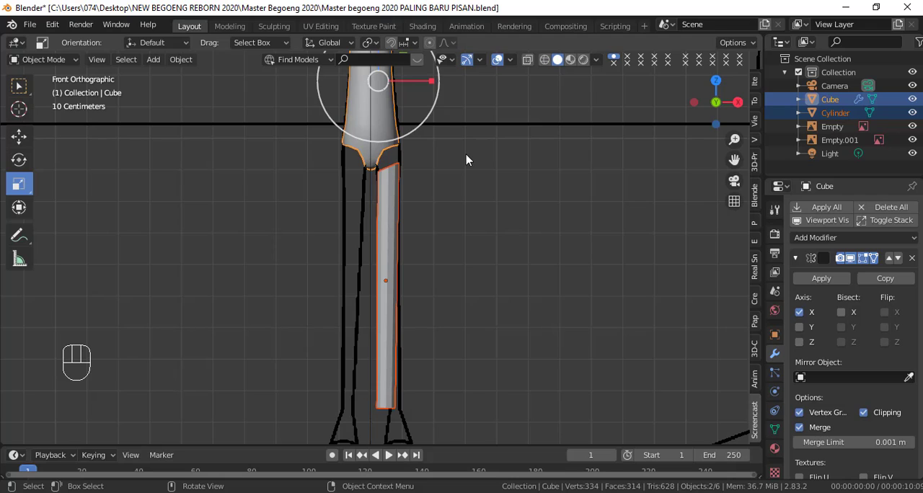
{"action": "key", "text": "ctrl+j"}
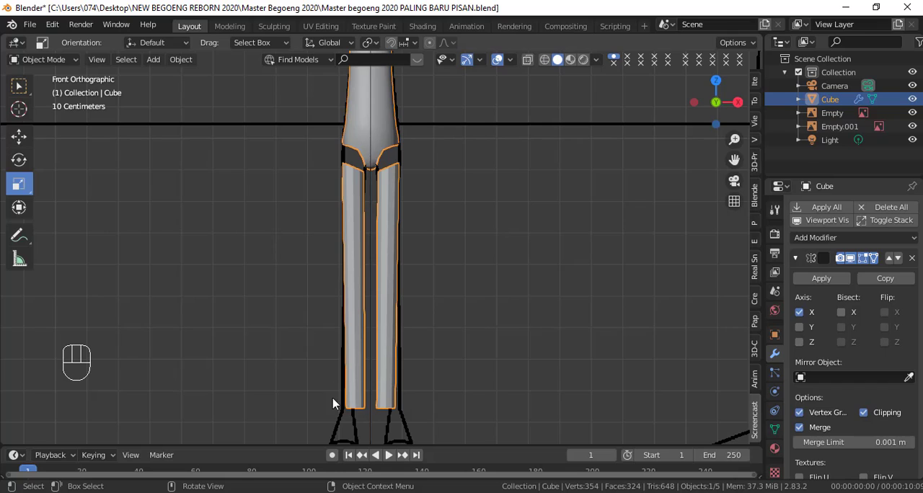
Step: Enter Edit Mode on the joined mesh and shift the leg's top vertex ring slightly outward along X in the front view
{"action": "scroll", "coordinate": [404, 303], "scroll_direction": "down", "scroll_amount": 2}
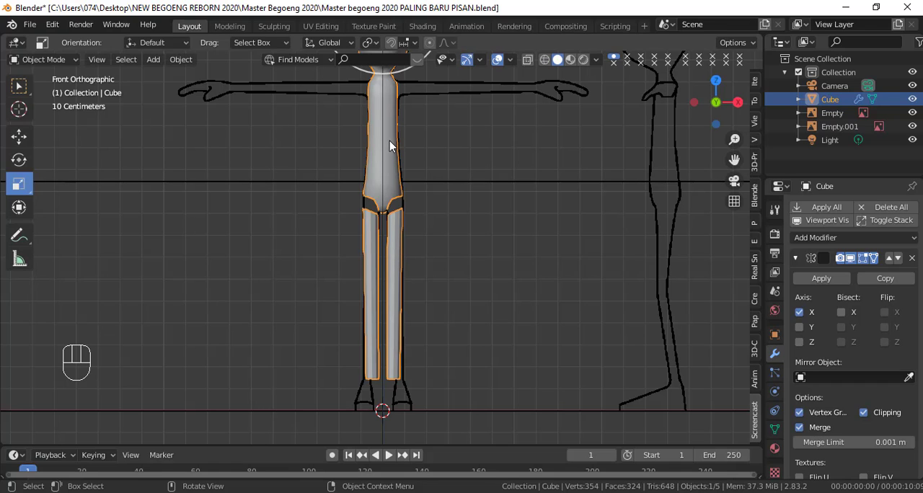
{"action": "scroll", "coordinate": [406, 170], "scroll_direction": "down", "scroll_amount": 3}
{"action": "scroll", "coordinate": [430, 208], "scroll_direction": "up", "scroll_amount": 5}
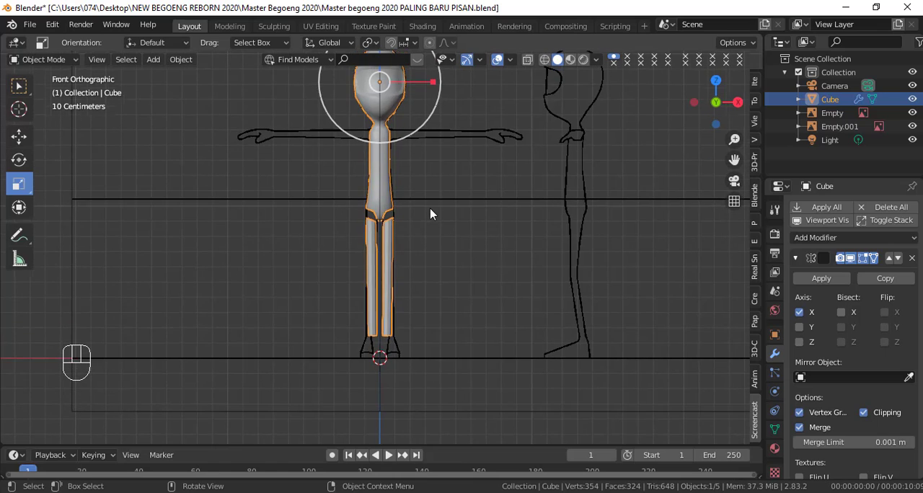
{"action": "key", "text": "Tab"}
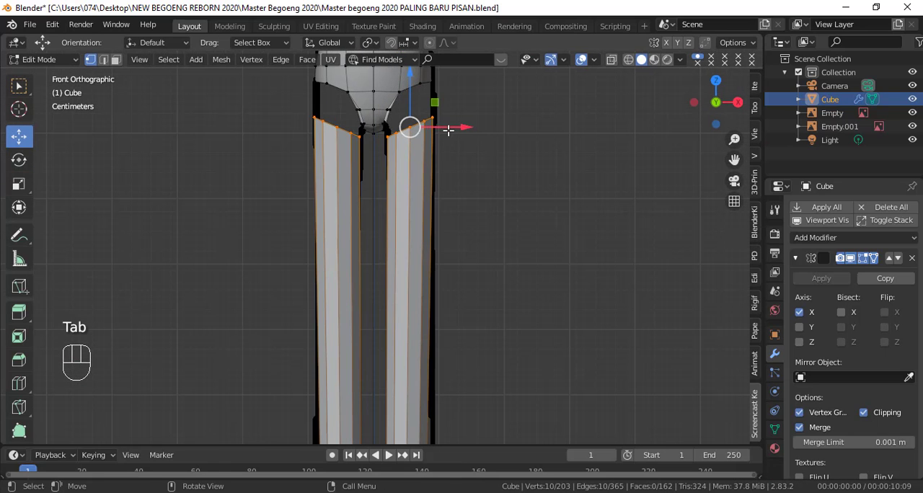
{"action": "left_click_drag", "start_coordinate": [448, 130], "coordinate": [451, 129]}
Step: Move the leg's bottom vertex ring outward along X so the lower end sits over the ankle outline
{"action": "middle_click_drag", "start_coordinate": [481, 228], "coordinate": [480, 292], "text": "shift"}
{"action": "double_click", "coordinate": [418, 300]}
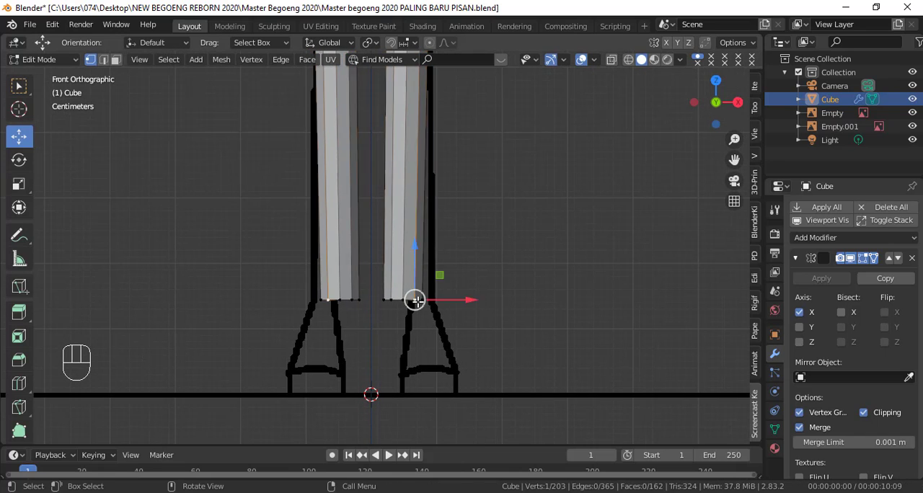
{"action": "left_click_drag", "start_coordinate": [442, 299], "coordinate": [455, 299]}
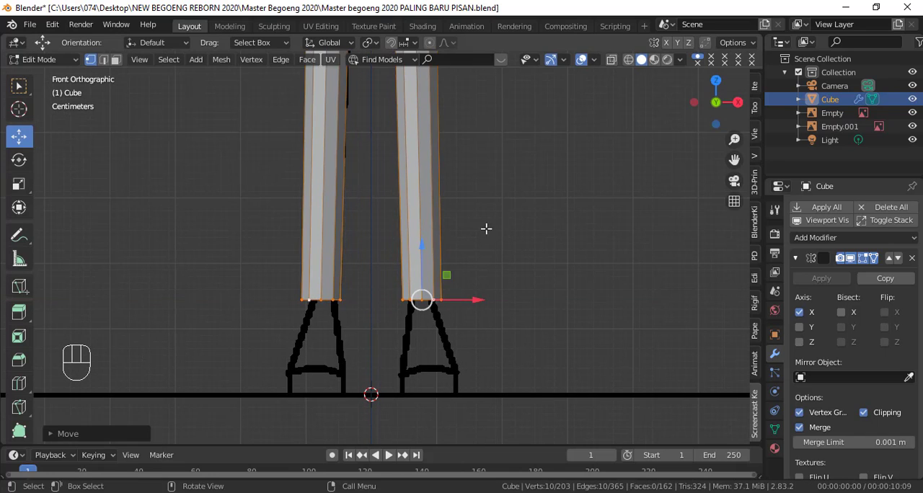
Step: Rotate the leg's top and bottom vertex rings together about -19° in the bottom view to align them with the hip opening
{"action": "middle_click_drag", "start_coordinate": [486, 227], "coordinate": [495, 175], "text": "shift"}
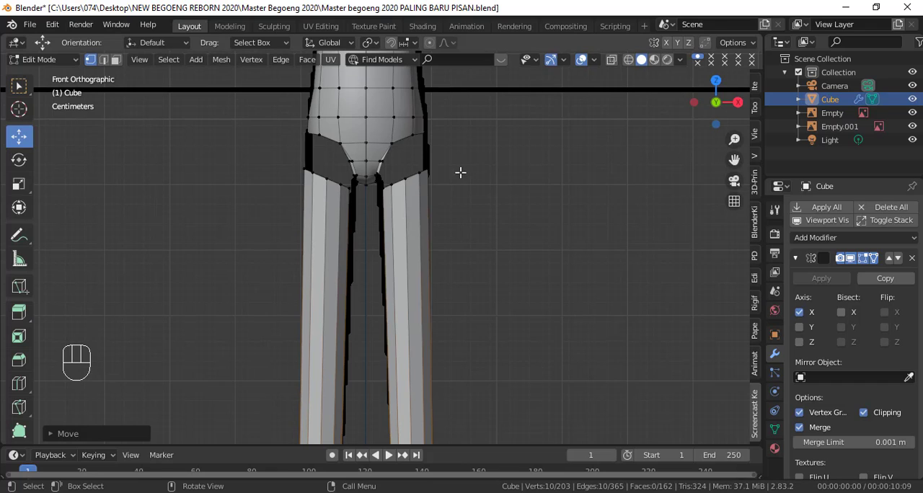
{"action": "double_click", "coordinate": [419, 175]}
{"action": "scroll", "coordinate": [423, 184], "scroll_direction": "down", "scroll_amount": 3}
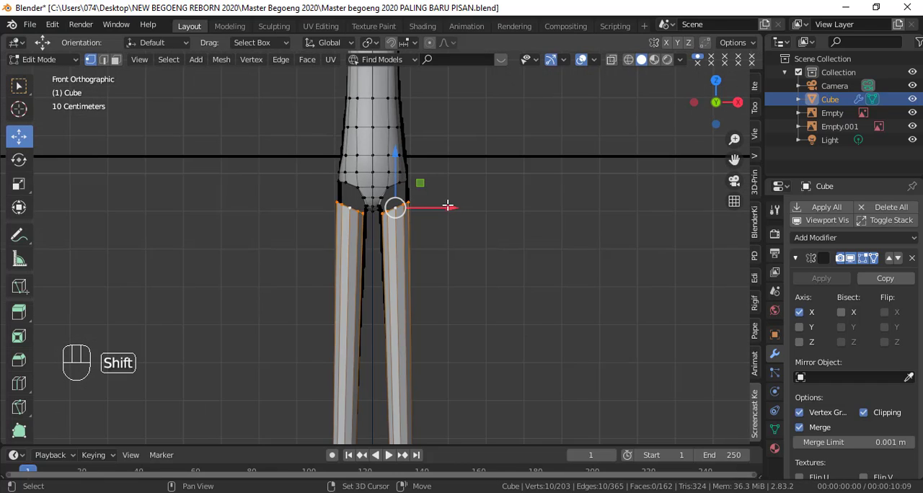
{"action": "middle_click_drag", "start_coordinate": [444, 229], "coordinate": [472, 143], "text": "shift"}
{"action": "scroll", "coordinate": [471, 142], "scroll_direction": "up", "scroll_amount": 6}
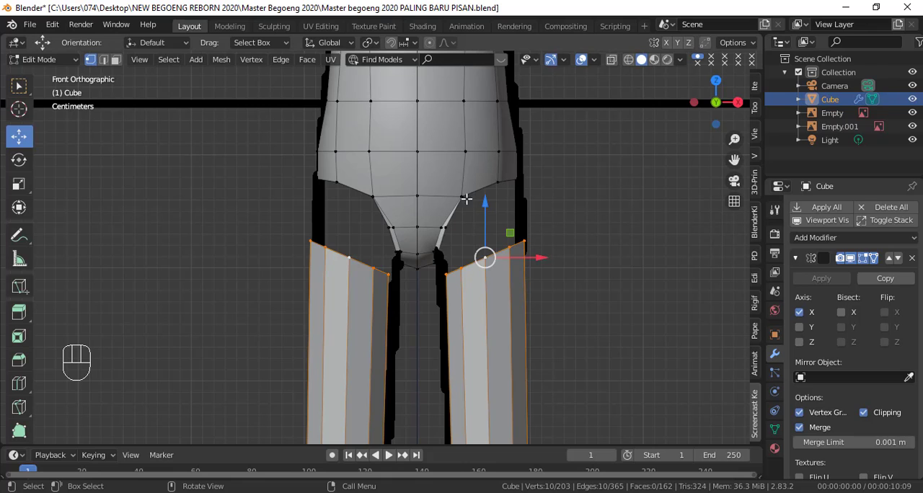
{"action": "scroll", "coordinate": [606, 333], "scroll_direction": "down", "scroll_amount": 3}
{"action": "middle_click_drag", "start_coordinate": [577, 336], "coordinate": [557, 117], "text": "shift"}
{"action": "scroll", "coordinate": [557, 117], "scroll_direction": "down", "scroll_amount": 2}
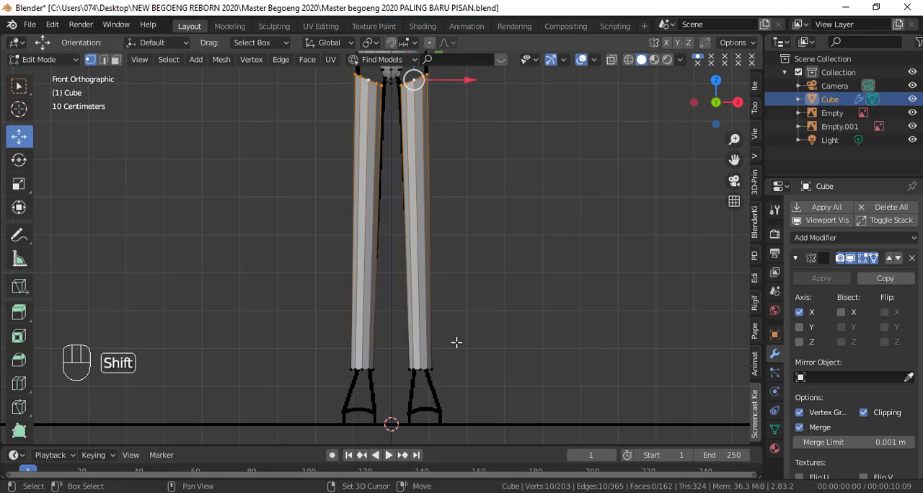
{"action": "key", "text": "shift+z"}
{"action": "key", "text": "c"}
{"action": "left_click", "coordinate": [424, 366]}
{"action": "right_click", "coordinate": [481, 353]}
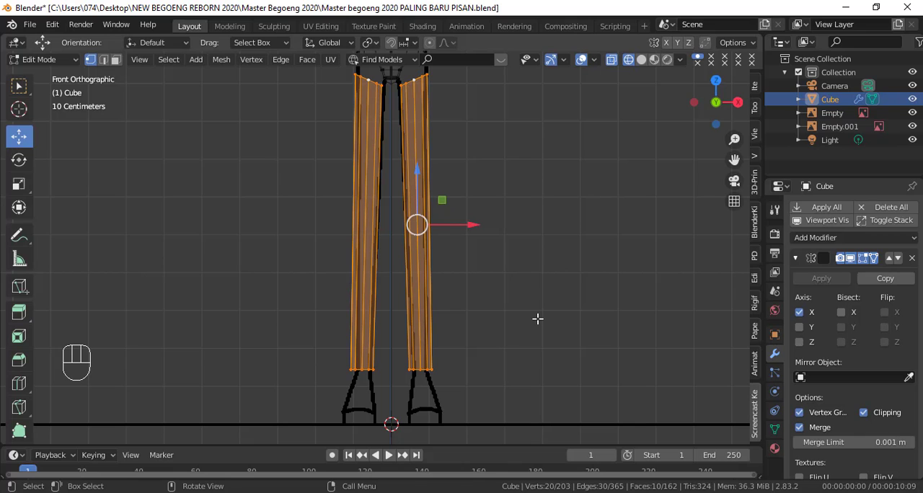
{"action": "key", "text": "ctrl"}
{"action": "key", "text": "ctrl+KP_7"}
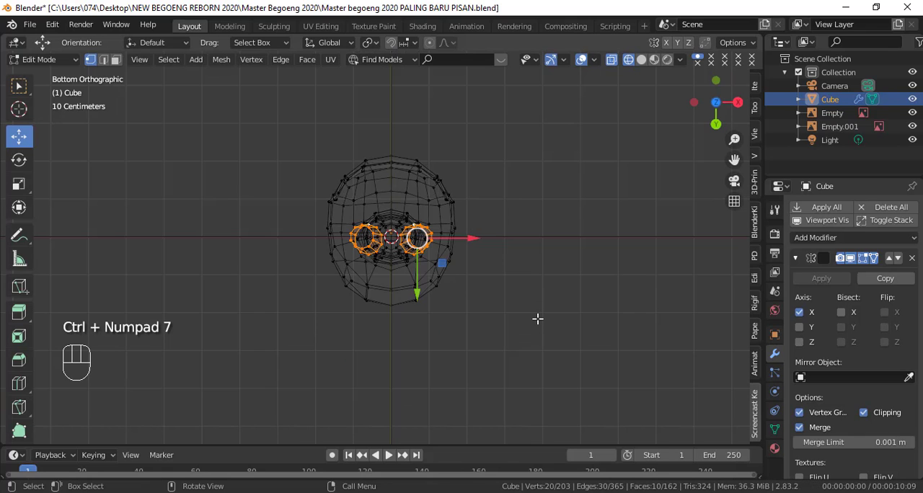
{"action": "scroll", "coordinate": [537, 318], "scroll_direction": "up", "scroll_amount": 6}
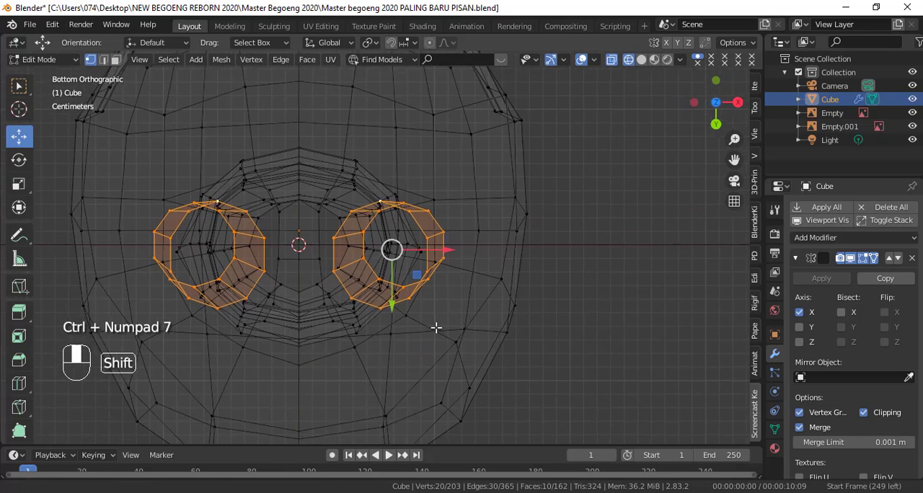
{"action": "key", "text": "shift+z"}
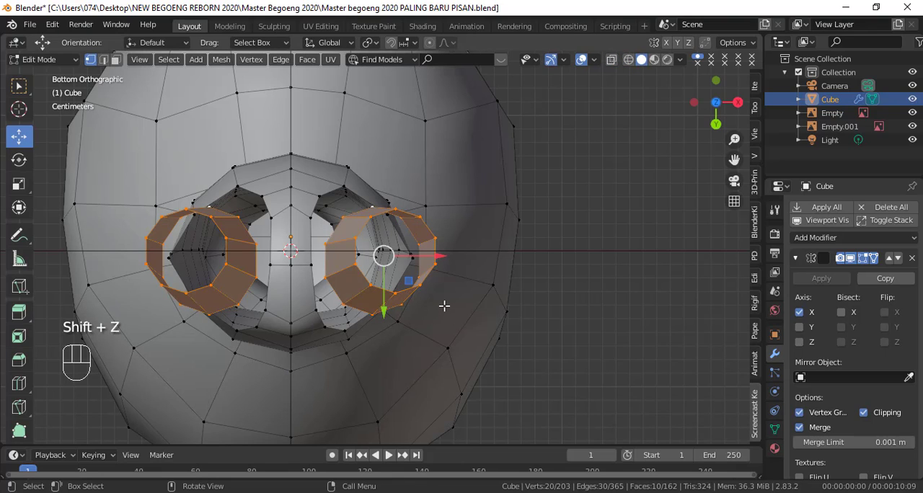
{"action": "key", "text": "r"}
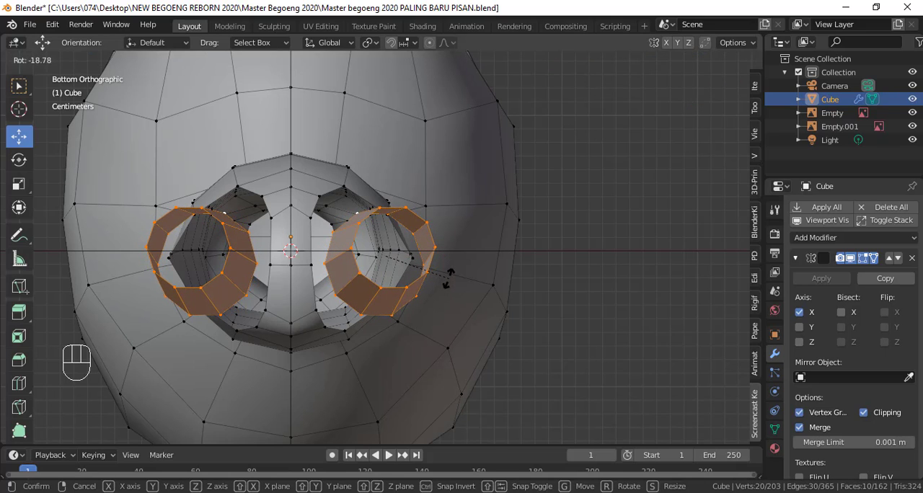
{"action": "left_click", "coordinate": [449, 277]}
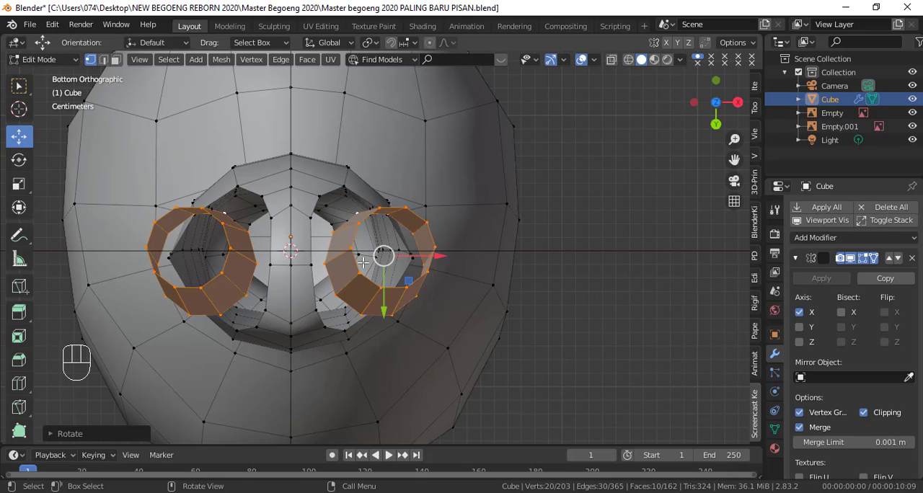
Step: Bridge the leg's top edge loop to the torso's hip opening loop using LoopTools Bridge
{"action": "middle_click_drag", "start_coordinate": [384, 274], "coordinate": [391, 343]}
{"action": "key", "text": "KP_1"}
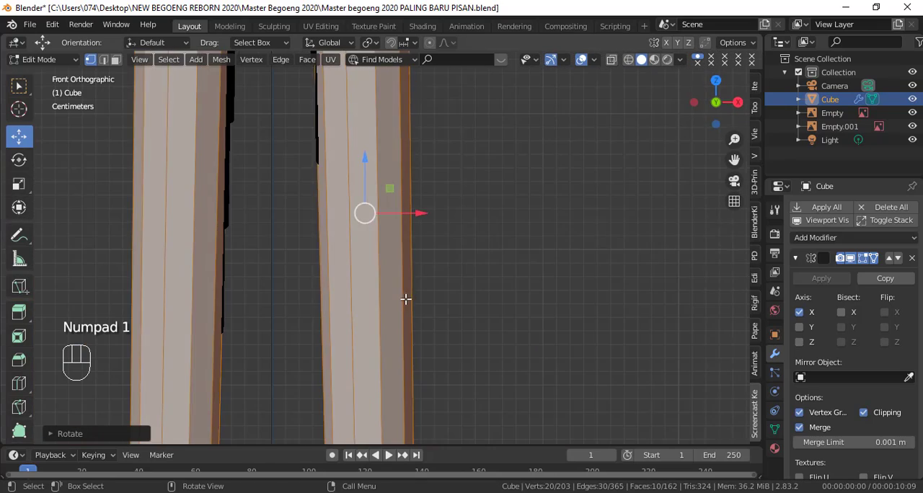
{"action": "scroll", "coordinate": [410, 233], "scroll_direction": "down", "scroll_amount": 4}
{"action": "middle_click_drag", "start_coordinate": [404, 141], "coordinate": [406, 342], "text": "shift"}
{"action": "scroll", "coordinate": [405, 303], "scroll_direction": "up", "scroll_amount": 5}
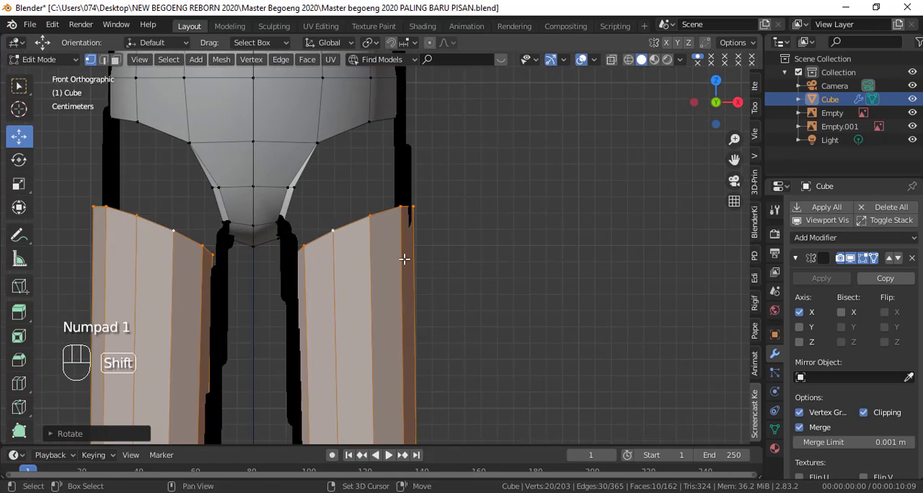
{"action": "middle_click_drag", "start_coordinate": [404, 259], "coordinate": [468, 296], "text": "shift"}
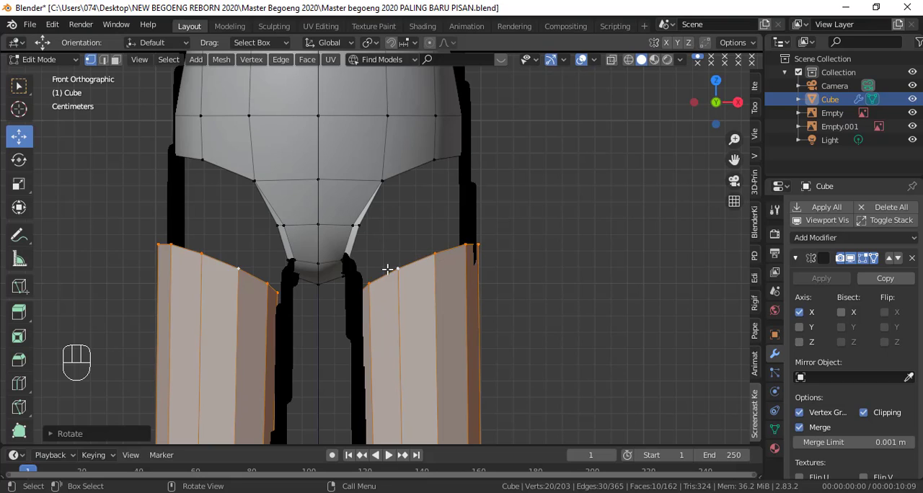
{"action": "left_click", "coordinate": [421, 259], "text": "alt"}
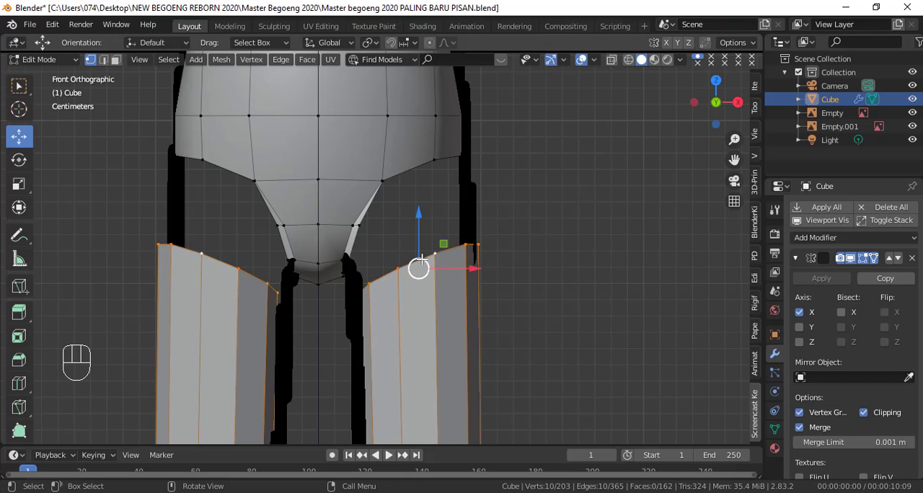
{"action": "left_click", "coordinate": [435, 159], "text": "alt+shift"}
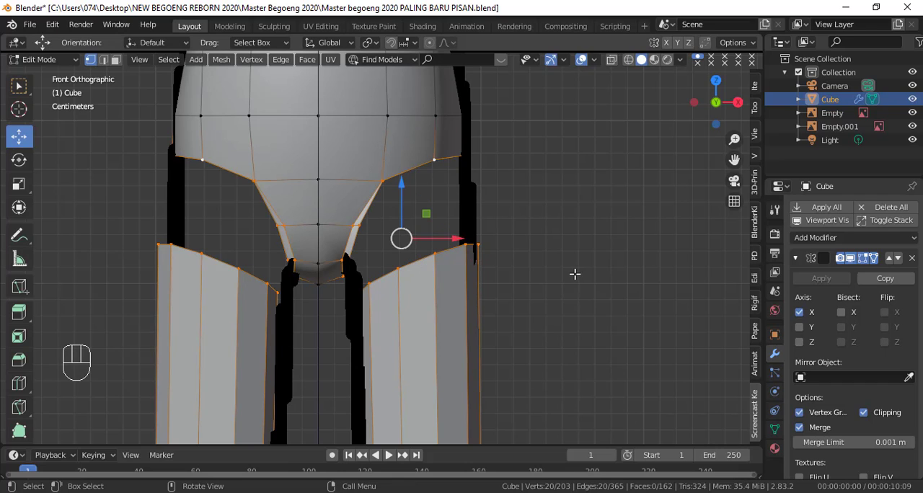
{"action": "right_click", "coordinate": [603, 134]}
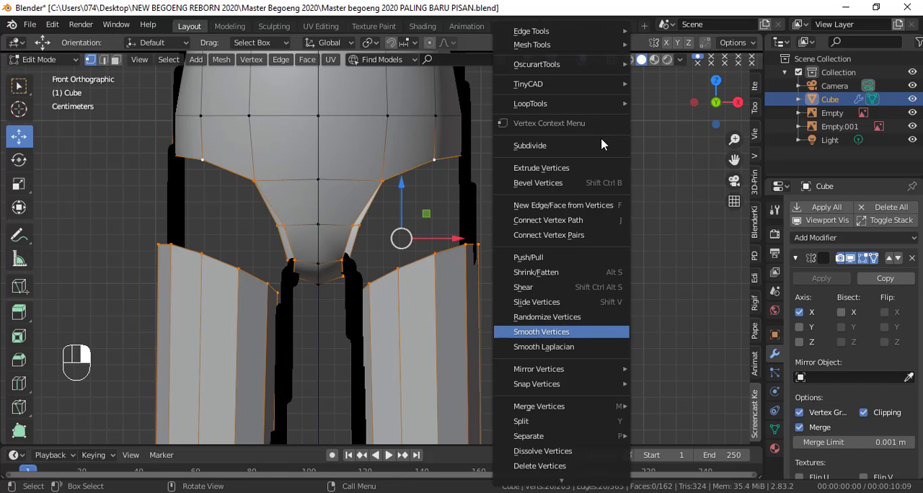
{"action": "mouse_move", "coordinate": [616, 103]}
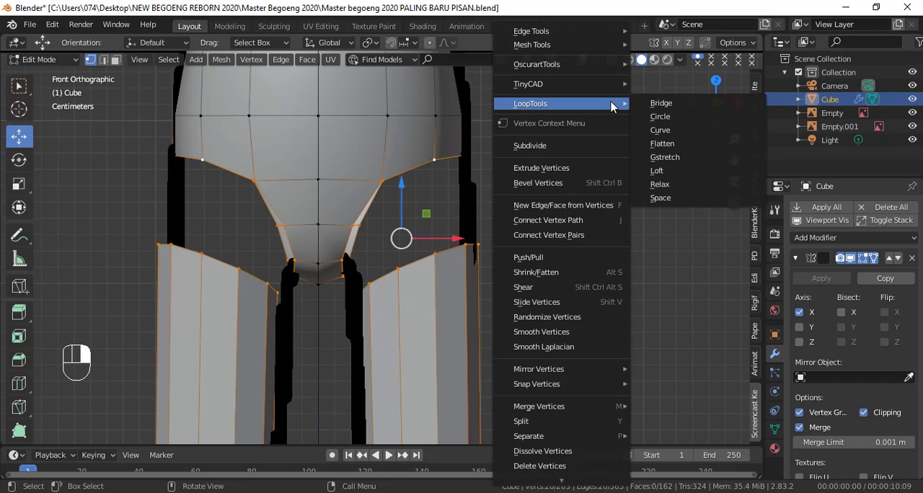
{"action": "left_click", "coordinate": [659, 105]}
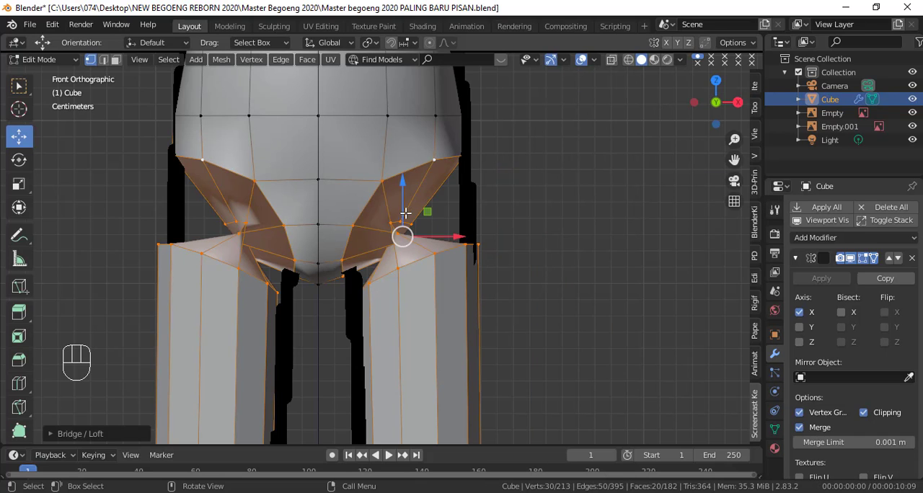
Step: Turn off Reverse for the hip bridge and set its segments to 1
{"action": "scroll", "coordinate": [395, 245], "scroll_direction": "down", "scroll_amount": 3}
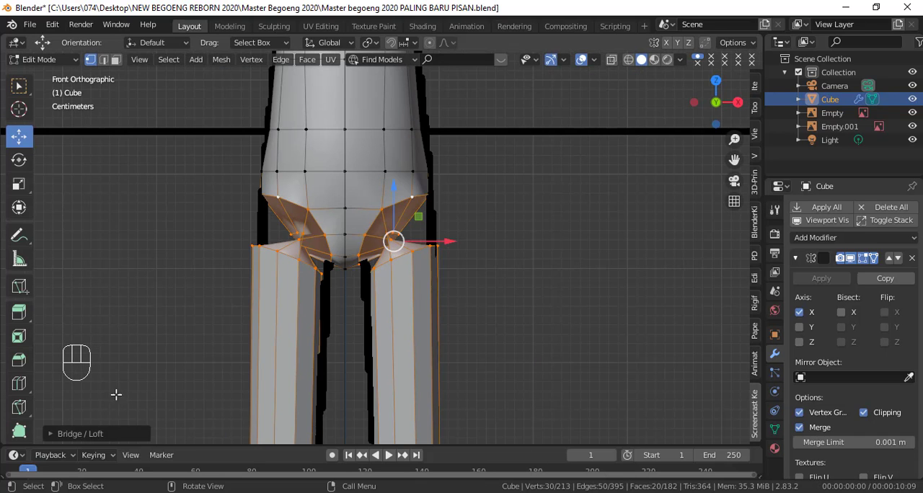
{"action": "left_click", "coordinate": [50, 436]}
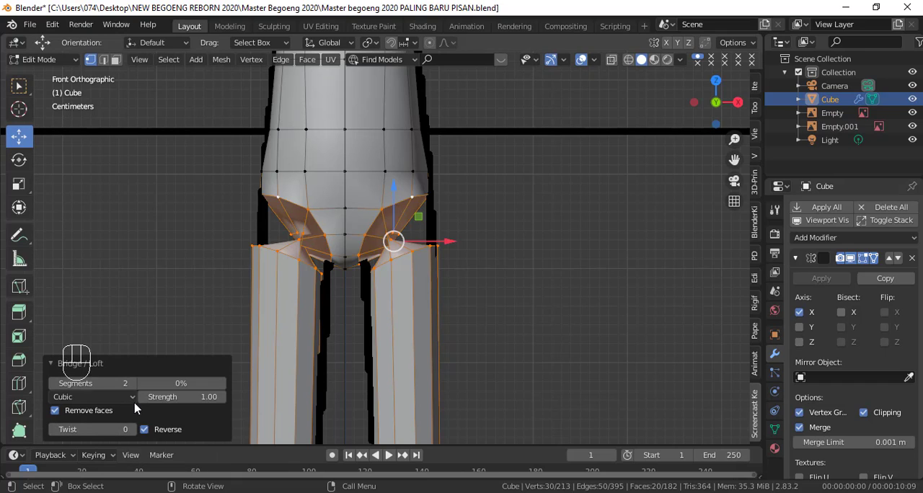
{"action": "left_click", "coordinate": [144, 430]}
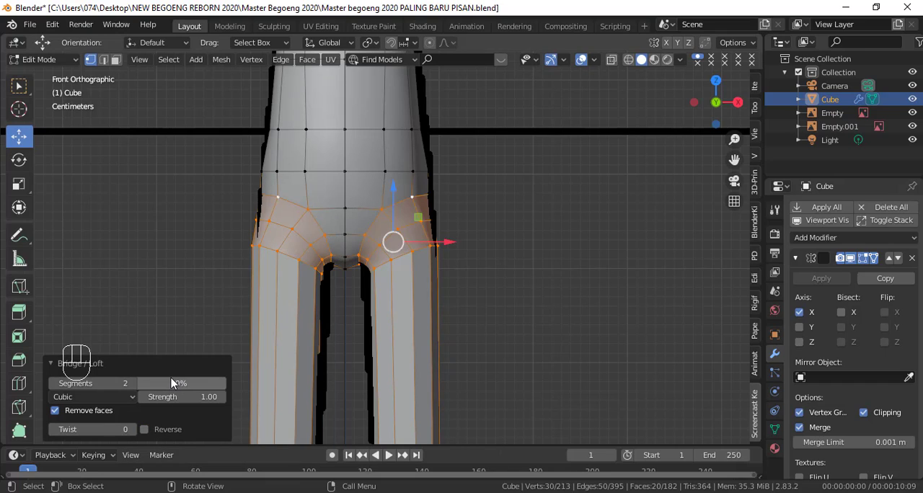
{"action": "left_click", "coordinate": [54, 384]}
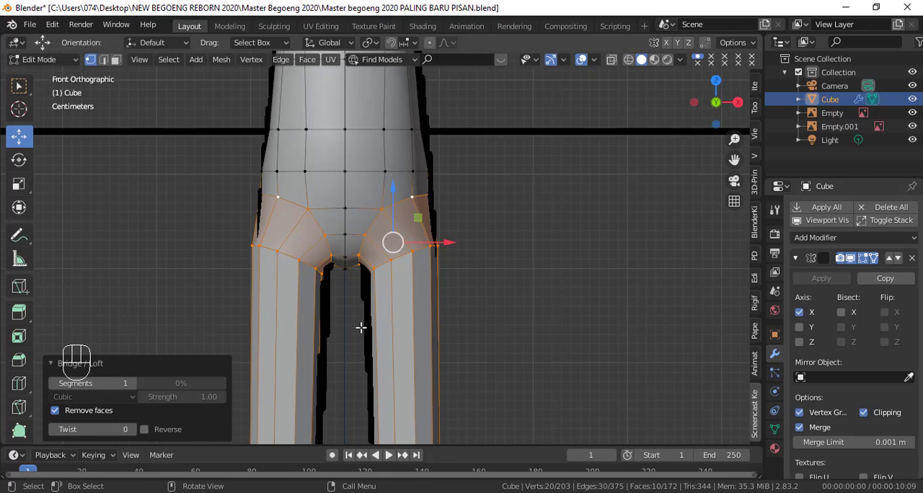
{"action": "scroll", "coordinate": [461, 266], "scroll_direction": "up", "scroll_amount": 5}
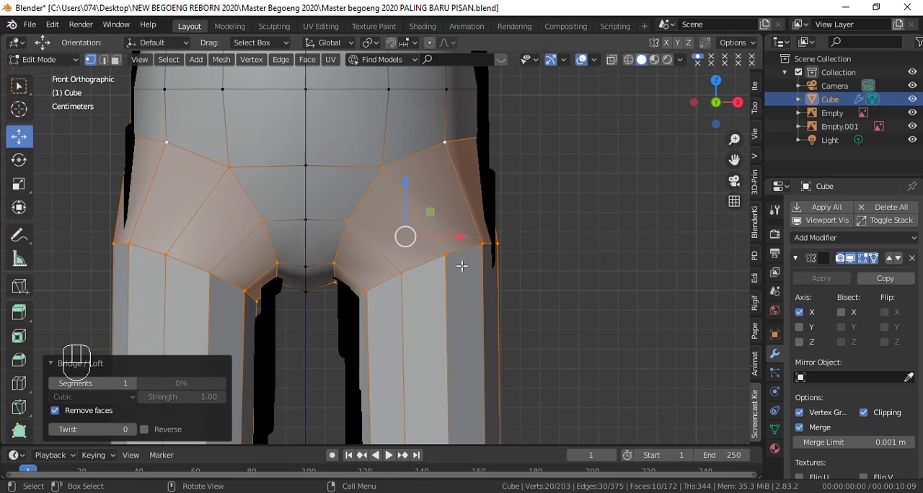
{"action": "scroll", "coordinate": [461, 266], "scroll_direction": "down", "scroll_amount": 3}
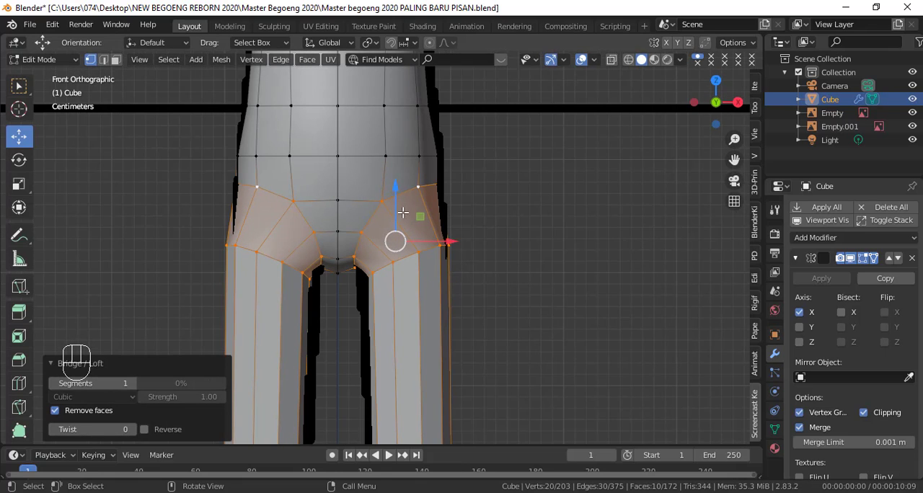
{"action": "left_click", "coordinate": [51, 364]}
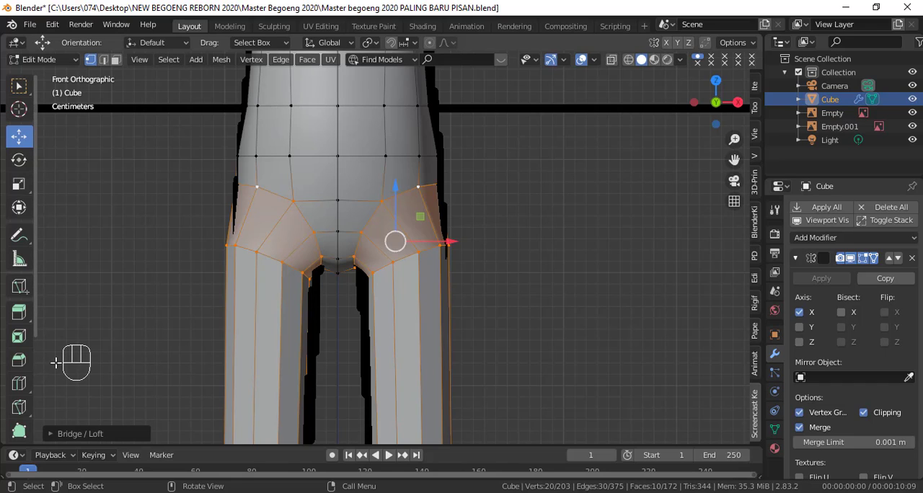
Step: Try to rotate the leg's top and bottom vertex rings together in the bottom view
{"action": "scroll", "coordinate": [447, 317], "scroll_direction": "up", "scroll_amount": 1}
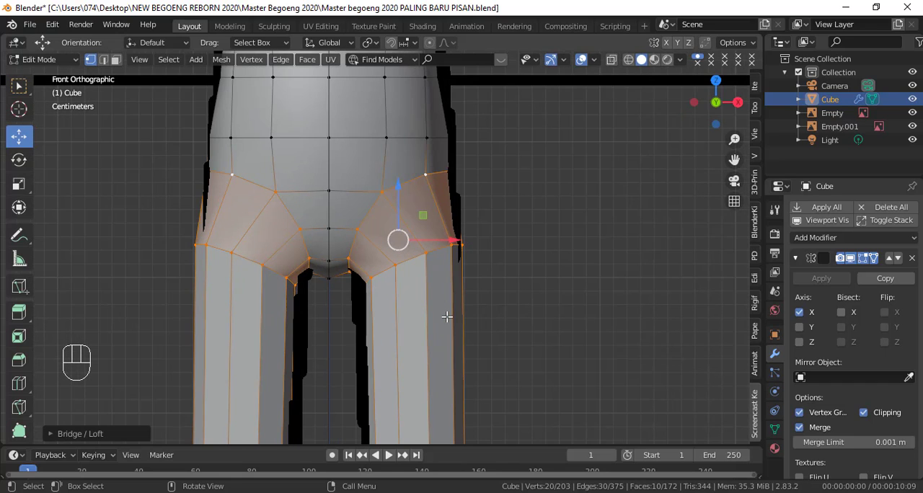
{"action": "left_click", "coordinate": [427, 255], "text": "alt"}
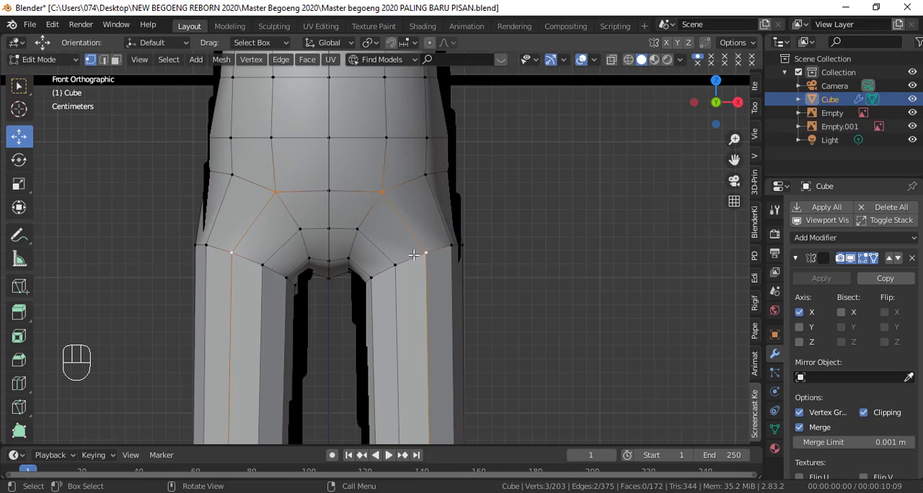
{"action": "left_click", "coordinate": [412, 255], "text": "alt"}
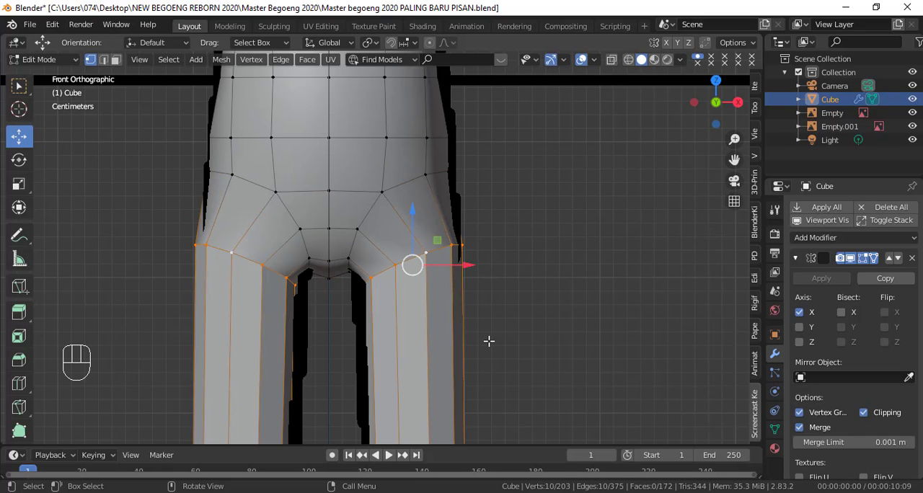
{"action": "scroll", "coordinate": [494, 361], "scroll_direction": "down", "scroll_amount": 1}
{"action": "middle_click_drag", "start_coordinate": [499, 399], "coordinate": [513, 329]}
{"action": "left_click", "coordinate": [456, 294], "text": "alt+shift"}
{"action": "key", "text": "ctrl+KP_7"}
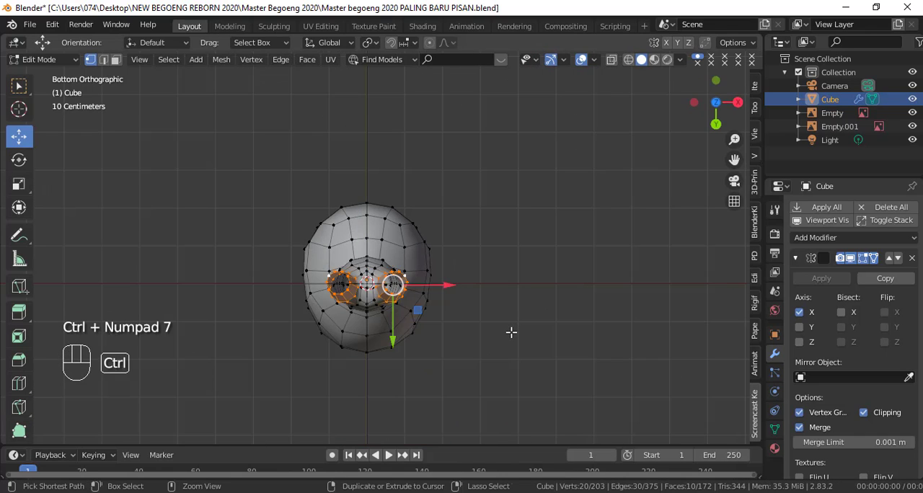
{"action": "scroll", "coordinate": [490, 325], "scroll_direction": "up", "scroll_amount": 6}
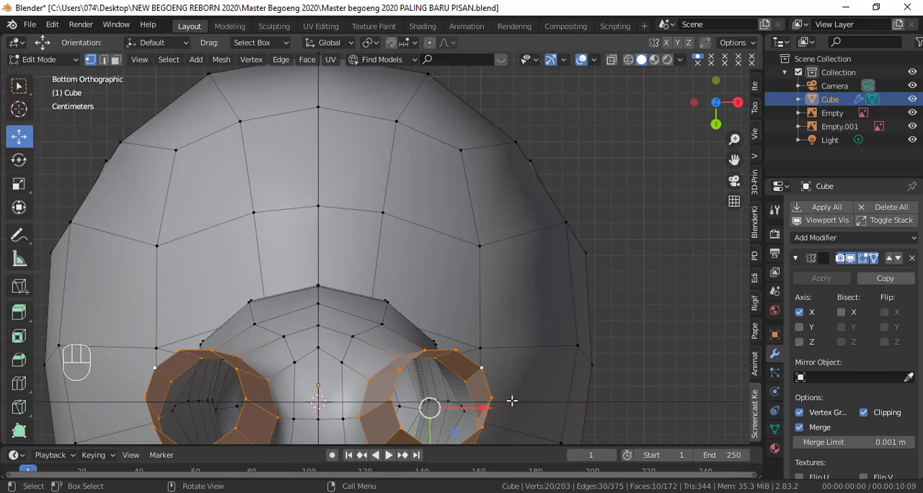
{"action": "key", "text": "r"}
{"action": "right_click", "coordinate": [510, 389]}
{"action": "key", "text": "r"}
{"action": "left_click", "coordinate": [469, 367]}
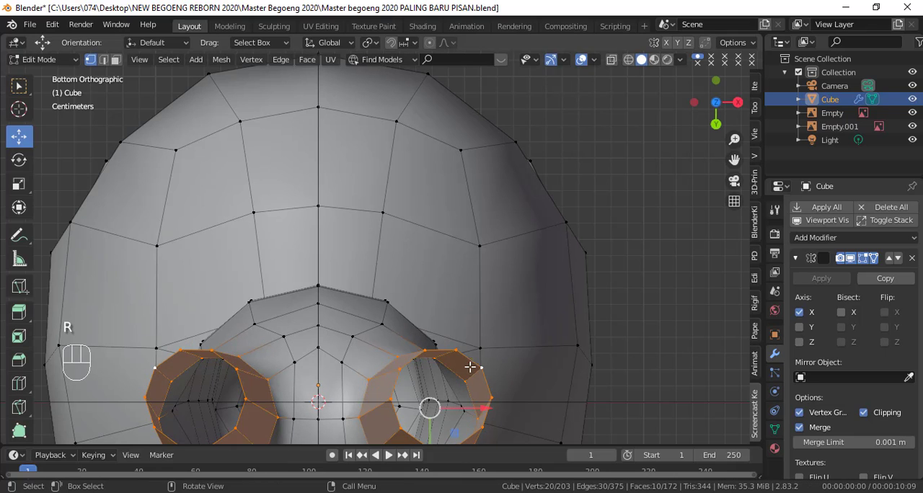
Step: Rotate only the leg's bottom vertex ring in the bottom view to untwist the leg faces
{"action": "left_click", "coordinate": [430, 352], "text": "alt"}
{"action": "key", "text": "r"}
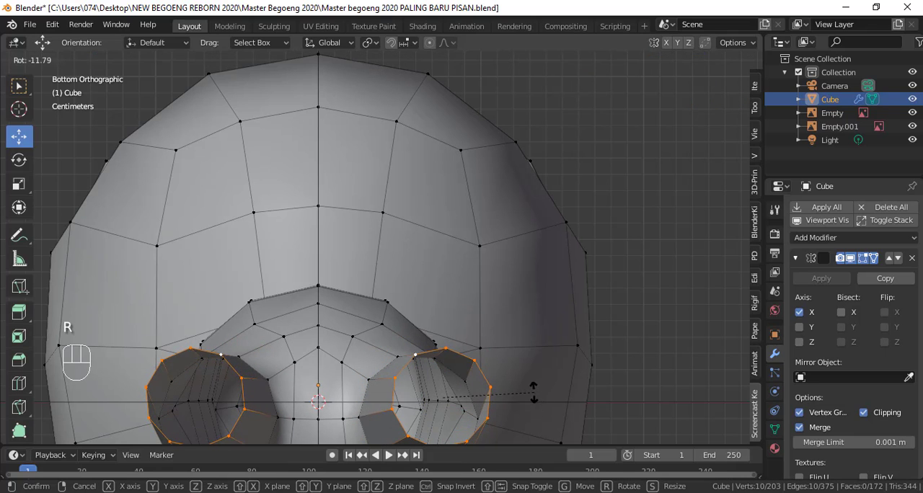
{"action": "left_click", "coordinate": [534, 360]}
{"action": "scroll", "coordinate": [535, 354], "scroll_direction": "down", "scroll_amount": 3}
{"action": "middle_click_drag", "start_coordinate": [529, 284], "coordinate": [529, 251]}
{"action": "key", "text": "KP_1"}
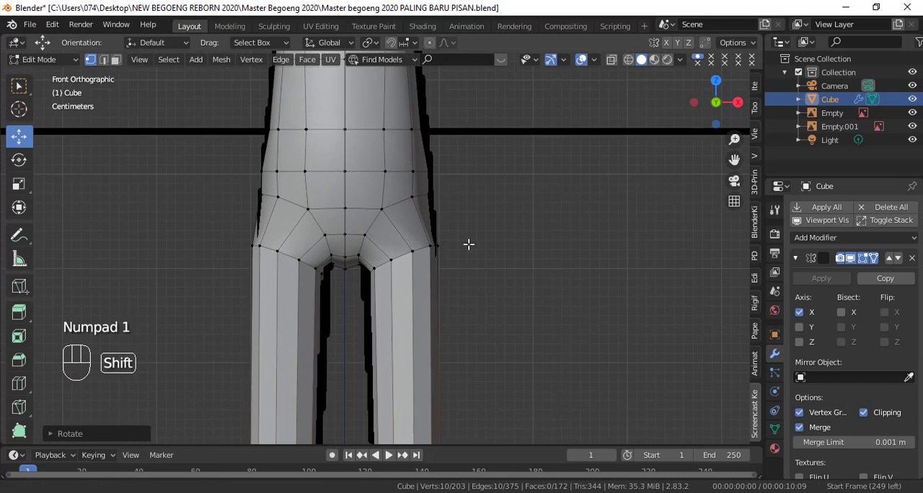
Step: Move the two middle front vertices of the leg's top ring inward along X
{"action": "middle_click_drag", "start_coordinate": [469, 249], "coordinate": [470, 298], "text": "shift"}
{"action": "scroll", "coordinate": [469, 299], "scroll_direction": "up", "scroll_amount": 3}
{"action": "middle_click_drag", "start_coordinate": [465, 234], "coordinate": [469, 203], "text": "shift"}
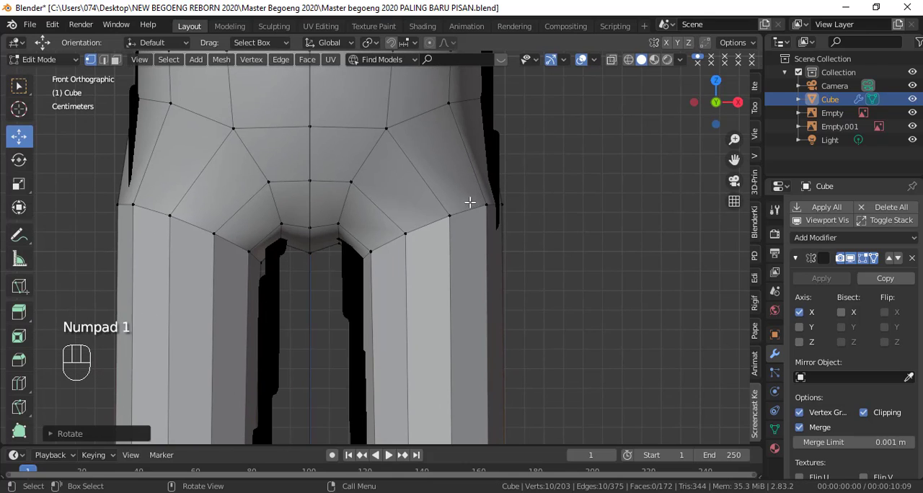
{"action": "left_click_drag", "start_coordinate": [472, 225], "coordinate": [447, 235]}
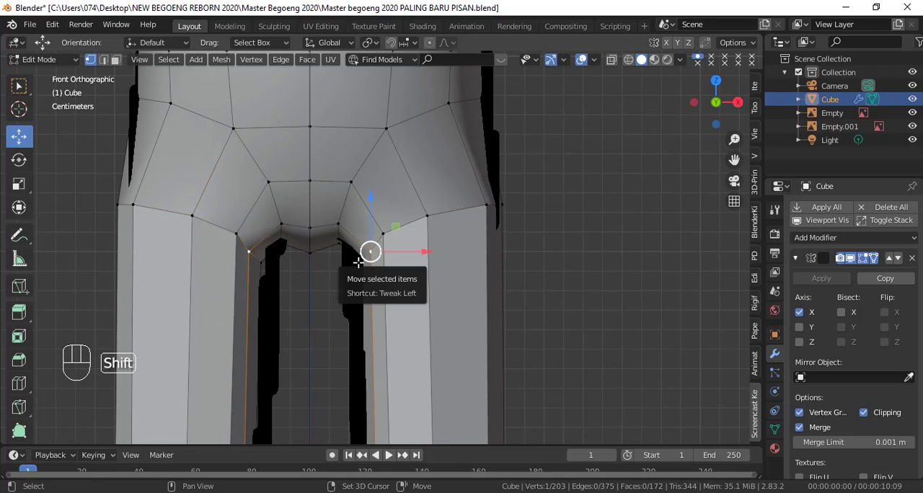
Step: Try Smooth Vertices on the leg's entire top edge loop and undo it
{"action": "key", "text": "shift+z"}
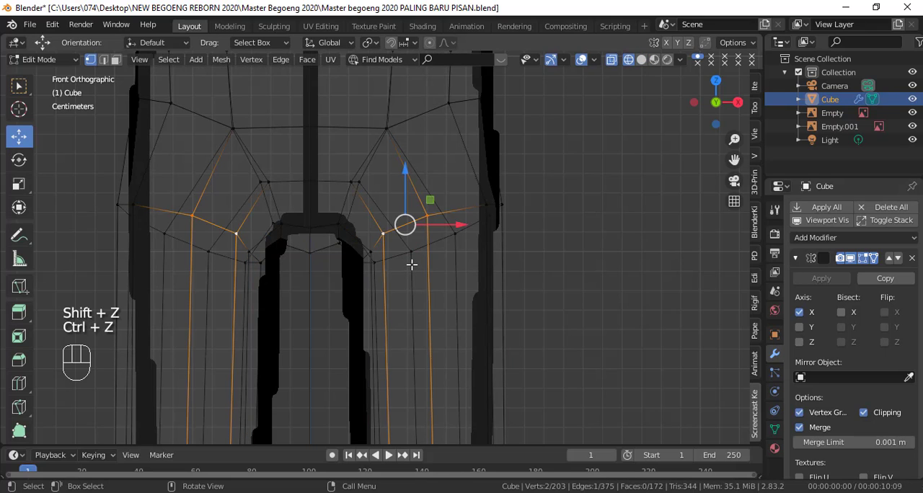
{"action": "left_click", "coordinate": [406, 252], "text": "alt"}
{"action": "scroll", "coordinate": [602, 197], "scroll_direction": "down", "scroll_amount": 3}
{"action": "right_click", "coordinate": [597, 188]}
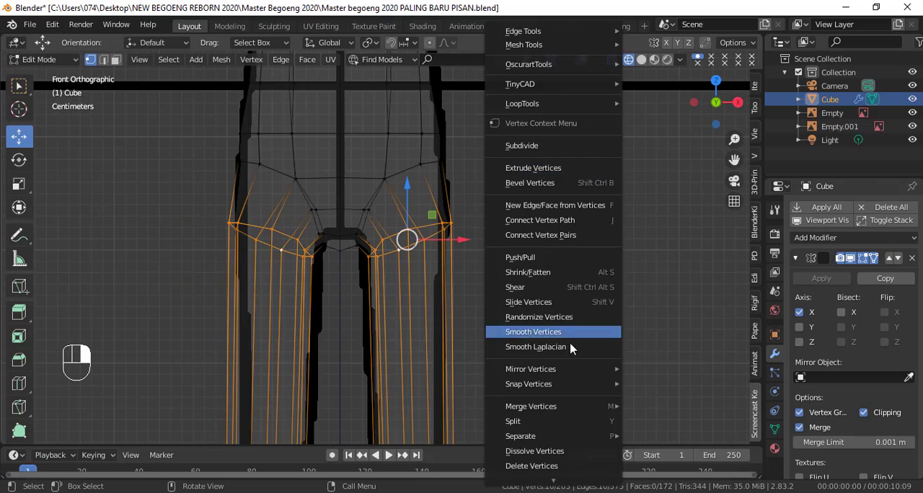
{"action": "left_click", "coordinate": [570, 332]}
{"action": "key", "text": "ctrl+z"}
{"action": "key", "text": "shift+z"}
Step: Move the two outer front vertices of the hip rows outward along X toward the silhouette
{"action": "scroll", "coordinate": [563, 326], "scroll_direction": "up", "scroll_amount": 3}
{"action": "scroll", "coordinate": [572, 271], "scroll_direction": "down", "scroll_amount": 2}
{"action": "middle_click_drag", "start_coordinate": [573, 260], "coordinate": [572, 357], "text": "shift"}
{"action": "left_click", "coordinate": [429, 245]}
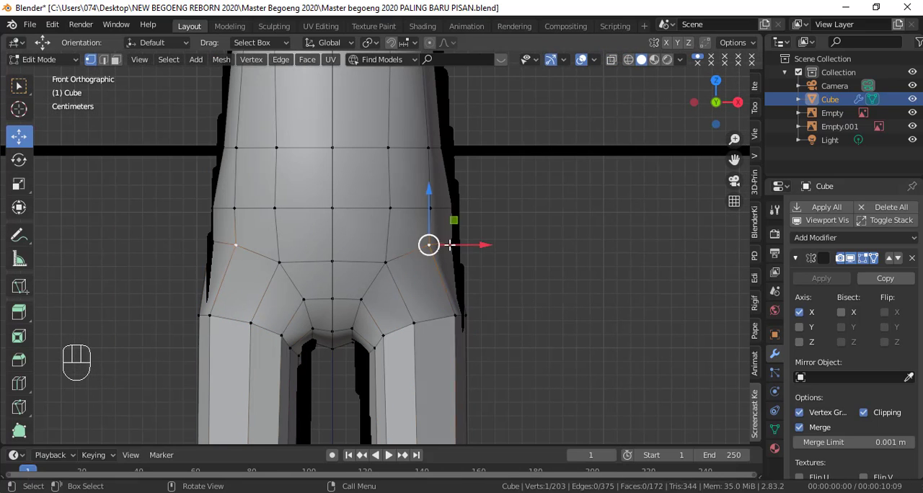
{"action": "left_click_drag", "start_coordinate": [452, 244], "coordinate": [461, 244]}
{"action": "left_click", "coordinate": [430, 207]}
{"action": "left_click_drag", "start_coordinate": [470, 207], "coordinate": [476, 207]}
Step: Move the leg top's front vertex inward and the hip vertex above it outward along X to straighten their connecting edge
{"action": "left_click", "coordinate": [415, 324]}
{"action": "left_click_drag", "start_coordinate": [440, 331], "coordinate": [431, 332]}
{"action": "left_click", "coordinate": [387, 263]}
{"action": "left_click_drag", "start_coordinate": [438, 262], "coordinate": [448, 262]}
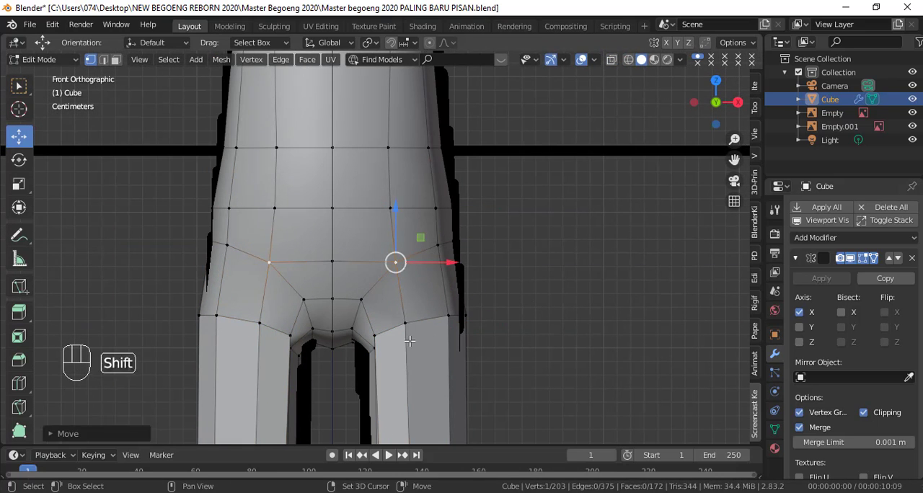
Step: Shift the inner vertices of the leg's top ring toward the crotch, working in the front and back views
{"action": "middle_click_drag", "start_coordinate": [414, 336], "coordinate": [460, 260], "text": "shift"}
{"action": "scroll", "coordinate": [459, 267], "scroll_direction": "up", "scroll_amount": 3}
{"action": "key", "text": "shift+z"}
{"action": "key", "text": "c"}
{"action": "left_click_drag", "start_coordinate": [463, 303], "coordinate": [447, 303]}
{"action": "key", "text": "shift+z"}
{"action": "key", "text": "shift+z"}
{"action": "left_click", "coordinate": [497, 293]}
{"action": "key", "text": "ctrl+KP_1"}
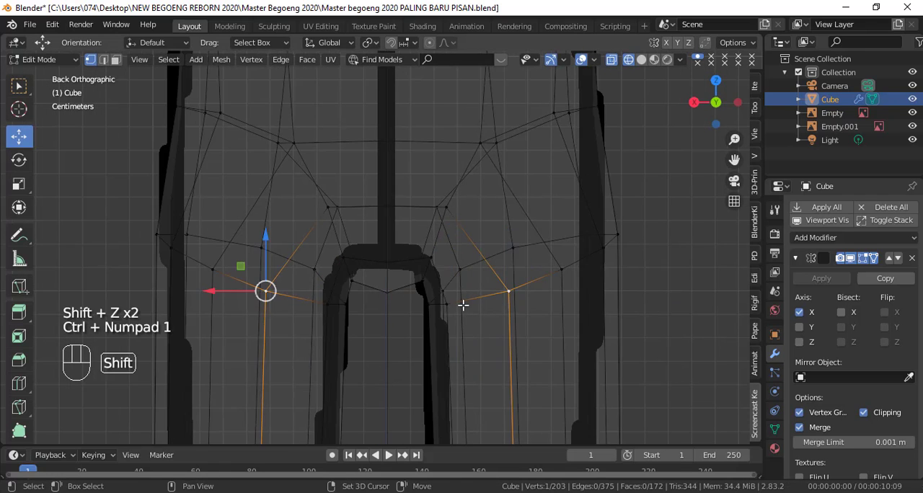
{"action": "key", "text": "shift+z"}
{"action": "key", "text": "g"}
{"action": "left_click", "coordinate": [280, 282]}
{"action": "left_click", "coordinate": [327, 303]}
{"action": "left_click_drag", "start_coordinate": [303, 305], "coordinate": [314, 304]}
Step: Shift the outer back vertices of the leg's top ring inward and down to space the hip faces evenly
{"action": "left_click", "coordinate": [173, 249]}
{"action": "key", "text": "g"}
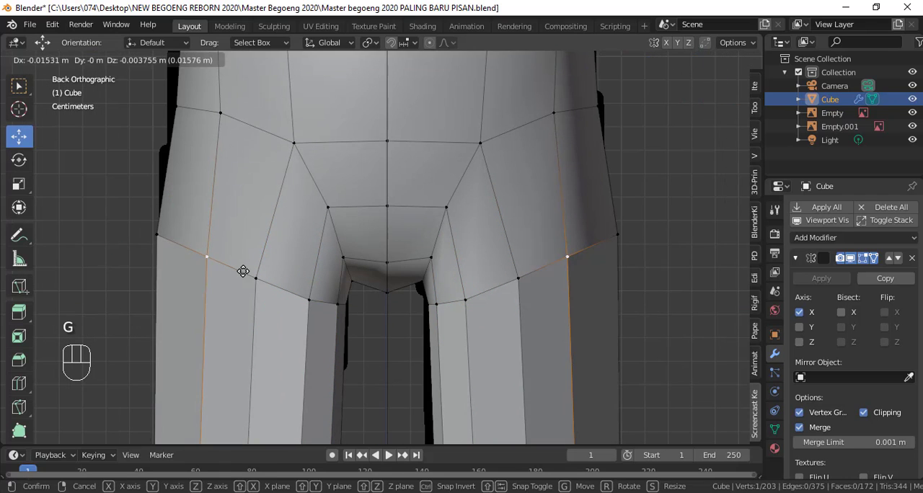
{"action": "left_click", "coordinate": [280, 289]}
{"action": "middle_click_drag", "start_coordinate": [580, 82], "coordinate": [526, 186], "text": "shift"}
{"action": "left_click", "coordinate": [123, 210]}
{"action": "left_click_drag", "start_coordinate": [96, 210], "coordinate": [98, 218]}
{"action": "left_click", "coordinate": [167, 216]}
Step: Check the hip shading in Object Mode and move a vertex at the top of the leg backward along Y
{"action": "scroll", "coordinate": [273, 300], "scroll_direction": "down", "scroll_amount": 6}
{"action": "key", "text": "Tab"}
{"action": "middle_click_drag", "start_coordinate": [272, 300], "coordinate": [358, 231]}
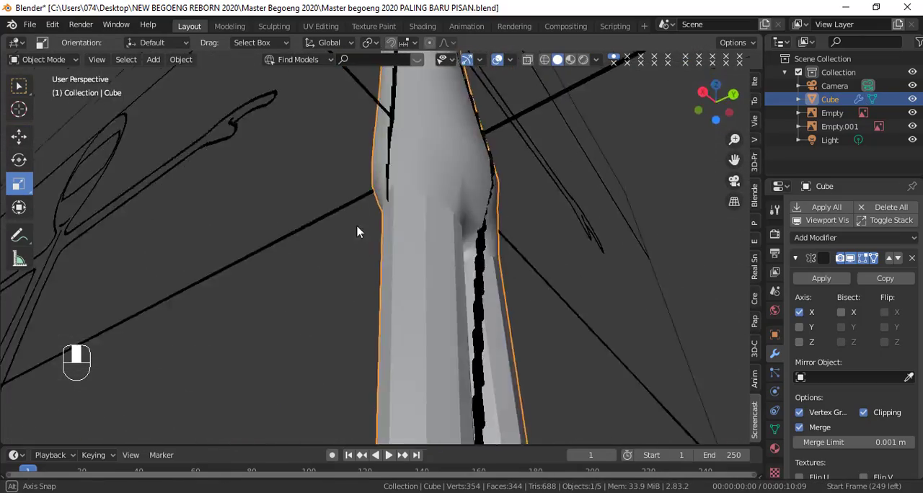
{"action": "key", "text": "KP_1"}
{"action": "key", "text": "Tab"}
{"action": "middle_click_drag", "start_coordinate": [488, 296], "coordinate": [317, 177]}
{"action": "left_click_drag", "start_coordinate": [495, 125], "coordinate": [502, 123]}
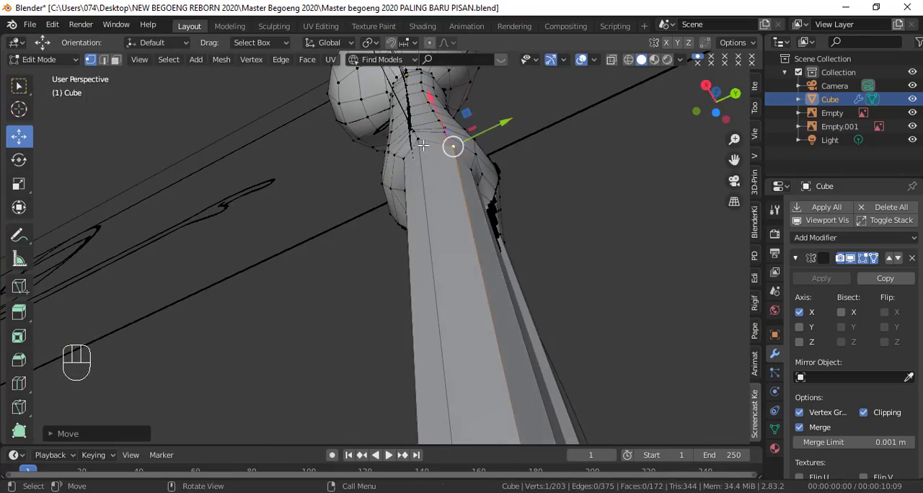
{"action": "middle_click_drag", "start_coordinate": [423, 140], "coordinate": [538, 261]}
Step: Select the overlapping outer hip vertices through the mesh and move them outward along X to the front outline
{"action": "key", "text": "KP_1"}
{"action": "key", "text": "shift+z"}
{"action": "scroll", "coordinate": [526, 245], "scroll_direction": "up", "scroll_amount": 3}
{"action": "left_click", "coordinate": [512, 309]}
{"action": "right_click", "coordinate": [515, 302]}
{"action": "left_click_drag", "start_coordinate": [554, 269], "coordinate": [559, 270]}
{"action": "key", "text": "c"}
{"action": "left_click", "coordinate": [515, 233]}
{"action": "key", "text": "shift+z"}
{"action": "middle_click_drag", "start_coordinate": [520, 230], "coordinate": [505, 242]}
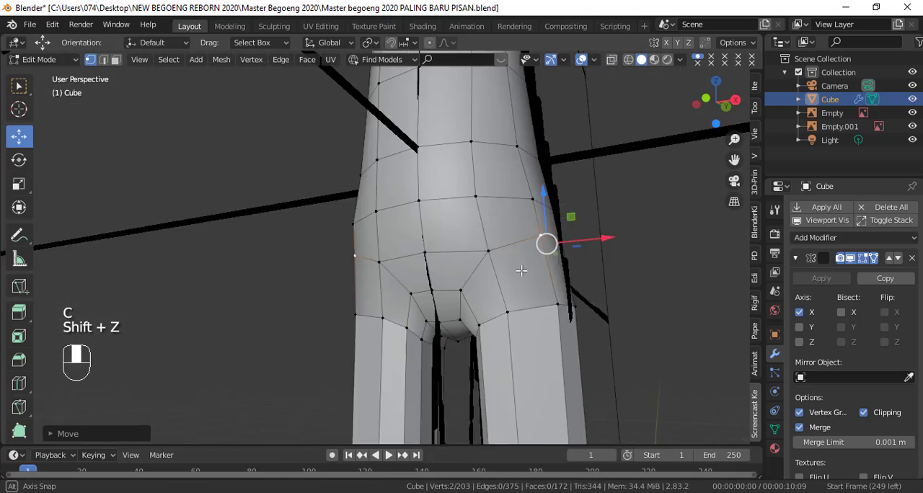
Step: Move the front vertices at the top of the leg forward along Y toward the side reference outline
{"action": "key", "text": "KP_3"}
{"action": "key", "text": "shift+z"}
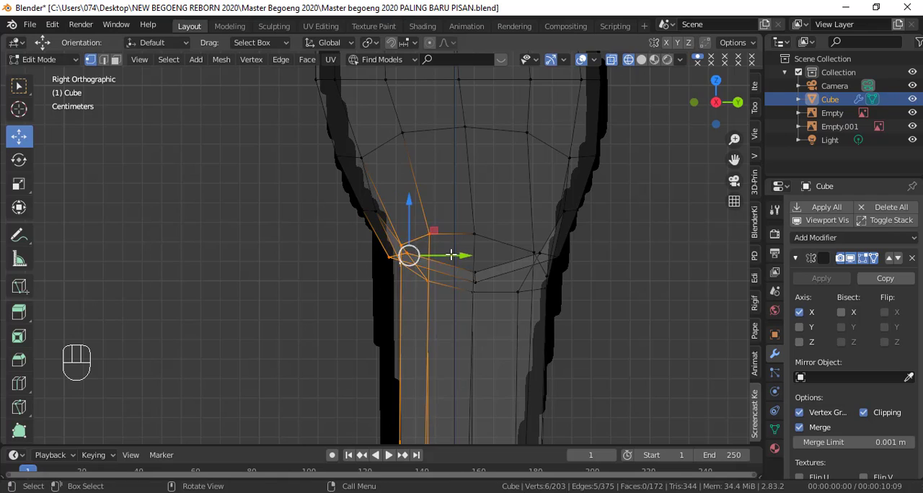
{"action": "left_click_drag", "start_coordinate": [451, 254], "coordinate": [433, 255]}
{"action": "key", "text": "shift+z"}
{"action": "scroll", "coordinate": [563, 274], "scroll_direction": "down", "scroll_amount": 2}
Step: Move the two front vertices just above the leg joint forward along Y to the side reference outline
{"action": "left_click", "coordinate": [368, 221]}
{"action": "key", "text": "shift+z"}
{"action": "key", "text": "c"}
{"action": "left_click", "coordinate": [369, 221]}
{"action": "right_click", "coordinate": [371, 222]}
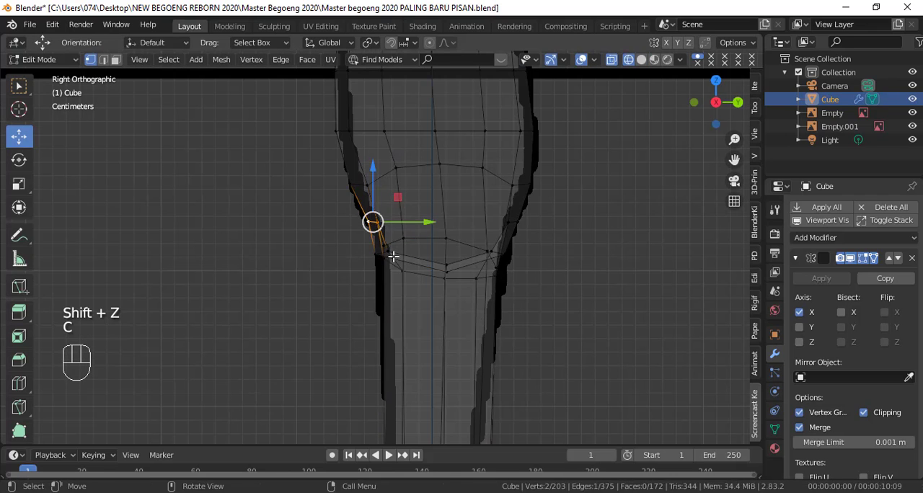
{"action": "left_click_drag", "start_coordinate": [427, 222], "coordinate": [420, 223]}
Step: Even out the hip row's heights in the side view and move the leg top's rear side vertex backward along Y
{"action": "key", "text": "shift+z"}
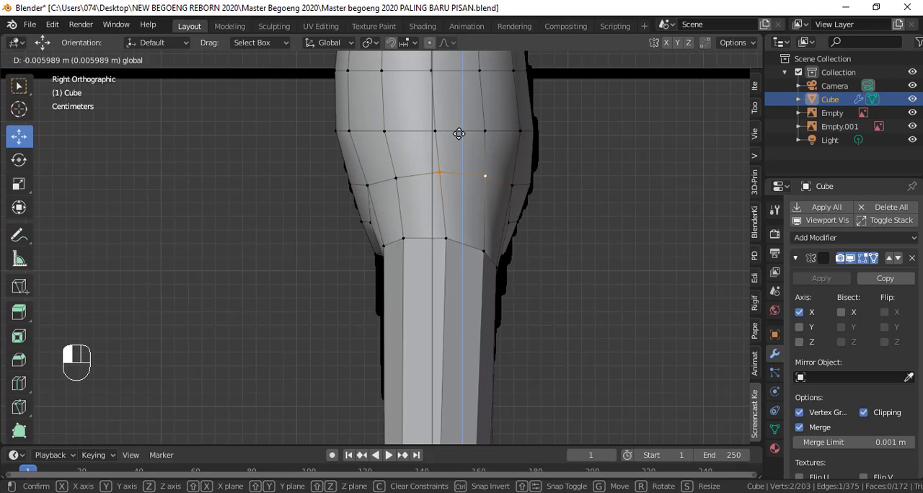
{"action": "left_click_drag", "start_coordinate": [458, 133], "coordinate": [459, 136]}
{"action": "left_click", "coordinate": [512, 186]}
{"action": "left_click_drag", "start_coordinate": [514, 150], "coordinate": [514, 146]}
{"action": "left_click_drag", "start_coordinate": [510, 149], "coordinate": [510, 145]}
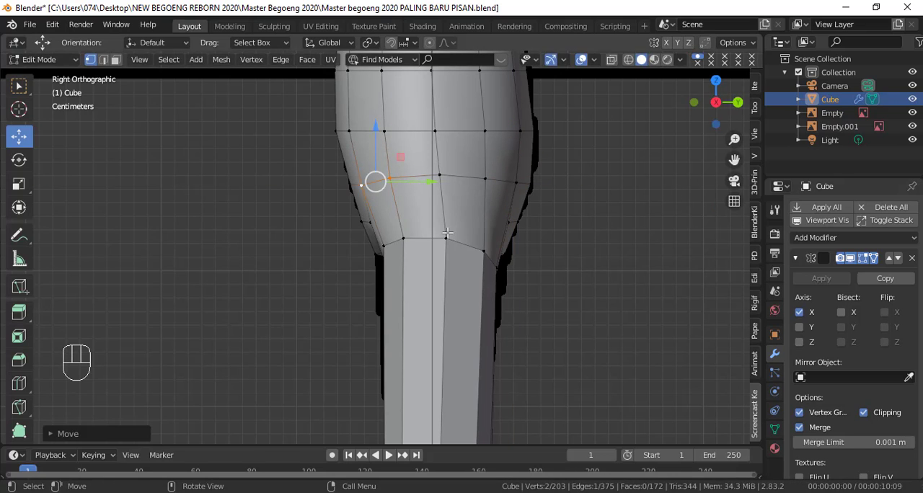
{"action": "left_click", "coordinate": [484, 251]}
{"action": "left_click_drag", "start_coordinate": [525, 250], "coordinate": [529, 251]}
{"action": "key", "text": "shift+z"}
{"action": "key", "text": "shift+z"}
{"action": "middle_click_drag", "start_coordinate": [523, 249], "coordinate": [524, 218]}
Step: Move the outer back vertices of the hip row and the leg's top ring slightly inward along X
{"action": "key", "text": "ctrl+KP_1"}
{"action": "scroll", "coordinate": [403, 231], "scroll_direction": "down", "scroll_amount": 1}
{"action": "scroll", "coordinate": [288, 194], "scroll_direction": "up", "scroll_amount": 2}
{"action": "left_click", "coordinate": [218, 165]}
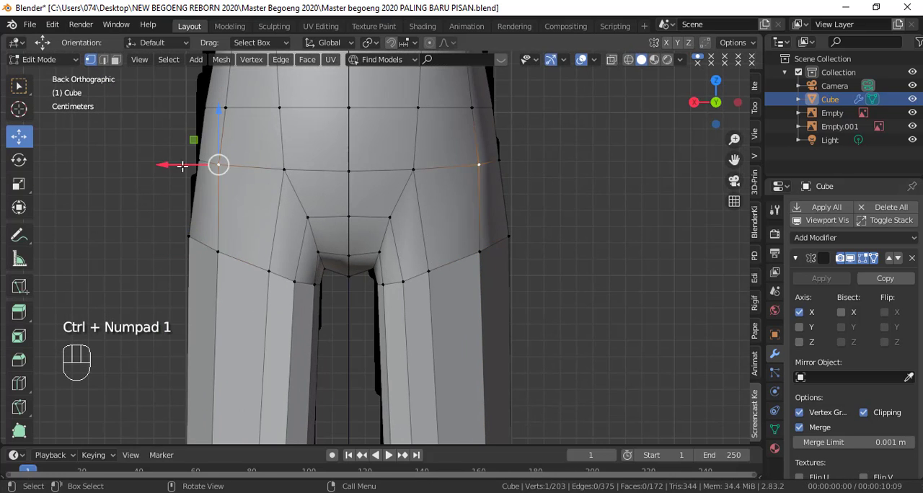
{"action": "left_click_drag", "start_coordinate": [182, 166], "coordinate": [186, 167]}
{"action": "left_click", "coordinate": [218, 253]}
{"action": "left_click_drag", "start_coordinate": [183, 250], "coordinate": [187, 250]}
Step: Apply Shade Smooth to the body mesh in Object Mode and check it from an angle
{"action": "key", "text": "Tab"}
{"action": "middle_click_drag", "start_coordinate": [389, 260], "coordinate": [463, 270]}
{"action": "key", "text": "KP_1"}
{"action": "right_click", "coordinate": [582, 201]}
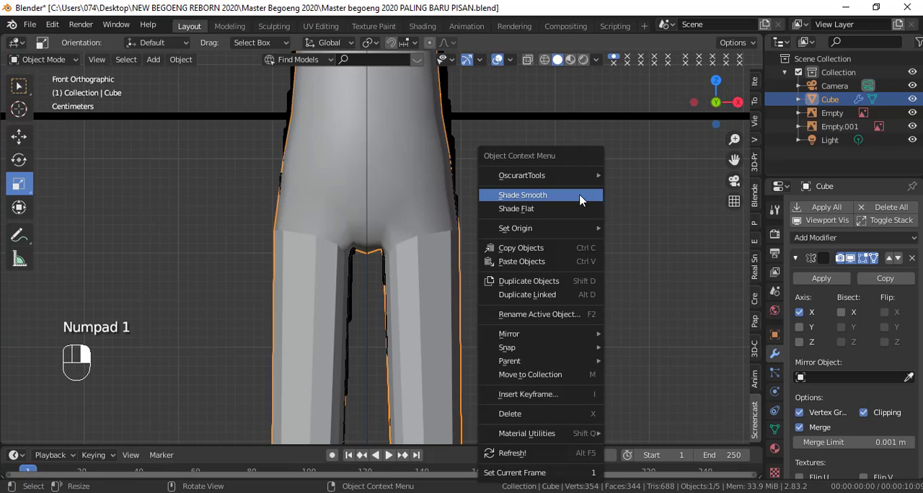
{"action": "left_click", "coordinate": [581, 196]}
{"action": "right_click", "coordinate": [579, 182]}
{"action": "left_click", "coordinate": [572, 180]}
{"action": "middle_click_drag", "start_coordinate": [497, 238], "coordinate": [472, 326]}
Step: Nudge the lower torso edge loop above the hips outward along X to match the front outline in wireframe
{"action": "key", "text": "KP_1"}
{"action": "scroll", "coordinate": [485, 294], "scroll_direction": "down", "scroll_amount": 1}
{"action": "scroll", "coordinate": [472, 325], "scroll_direction": "up", "scroll_amount": 2}
{"action": "key", "text": "shift+z"}
{"action": "key", "text": "Tab"}
{"action": "left_click_drag", "start_coordinate": [464, 223], "coordinate": [469, 223]}
{"action": "left_click", "coordinate": [429, 183], "text": "alt"}
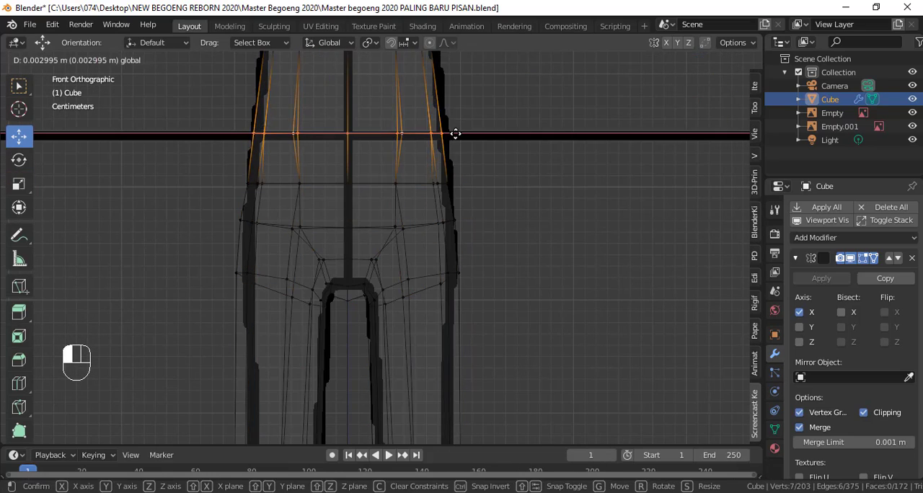
{"action": "left_click_drag", "start_coordinate": [455, 134], "coordinate": [455, 134]}
{"action": "middle_click_drag", "start_coordinate": [456, 137], "coordinate": [455, 316], "text": "shift"}
Step: Nudge the waist loop and the inner front vertex of the row above the hips outward along X
{"action": "left_click", "coordinate": [415, 228], "text": "alt"}
{"action": "left_click_drag", "start_coordinate": [451, 229], "coordinate": [454, 230]}
{"action": "key", "text": "shift+z"}
{"action": "scroll", "coordinate": [442, 173], "scroll_direction": "down", "scroll_amount": 2}
{"action": "middle_click_drag", "start_coordinate": [442, 277], "coordinate": [442, 216], "text": "shift"}
{"action": "left_click", "coordinate": [409, 242]}
{"action": "left_click_drag", "start_coordinate": [433, 243], "coordinate": [436, 243]}
{"action": "middle_click_drag", "start_coordinate": [456, 334], "coordinate": [456, 228], "text": "shift"}
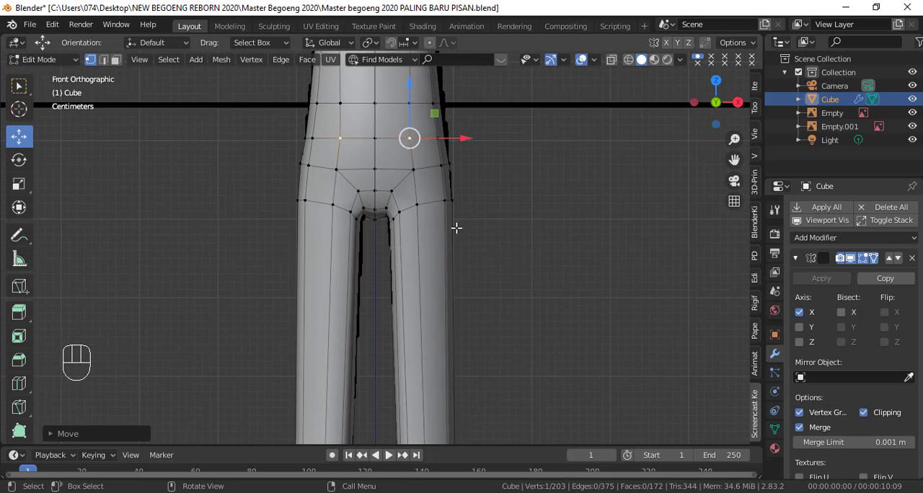
Step: Inspect the crotch vertices in wireframe and the smoothed hip shape in Object Mode
{"action": "scroll", "coordinate": [390, 197], "scroll_direction": "up", "scroll_amount": 5}
{"action": "key", "text": "shift+z"}
{"action": "left_click", "coordinate": [397, 249]}
{"action": "left_click_drag", "start_coordinate": [416, 247], "coordinate": [428, 257]}
{"action": "right_click", "coordinate": [412, 252]}
{"action": "key", "text": "shift+z"}
{"action": "key", "text": "Tab"}
{"action": "middle_click_drag", "start_coordinate": [428, 274], "coordinate": [382, 299]}
{"action": "key", "text": "Tab"}
Step: Nudge the lower torso edge loops slightly outward along X to fit the front reference outline
{"action": "key", "text": "KP_1"}
{"action": "middle_click_drag", "start_coordinate": [514, 270], "coordinate": [515, 333], "text": "shift"}
{"action": "scroll", "coordinate": [514, 331], "scroll_direction": "up", "scroll_amount": 2}
{"action": "left_click_drag", "start_coordinate": [472, 207], "coordinate": [473, 207]}
{"action": "left_click", "coordinate": [461, 145], "text": "alt"}
{"action": "left_click_drag", "start_coordinate": [486, 144], "coordinate": [489, 144]}
Step: Compare the hips and upper legs with the reference outlines from the side and front views
{"action": "key", "text": "KP_3"}
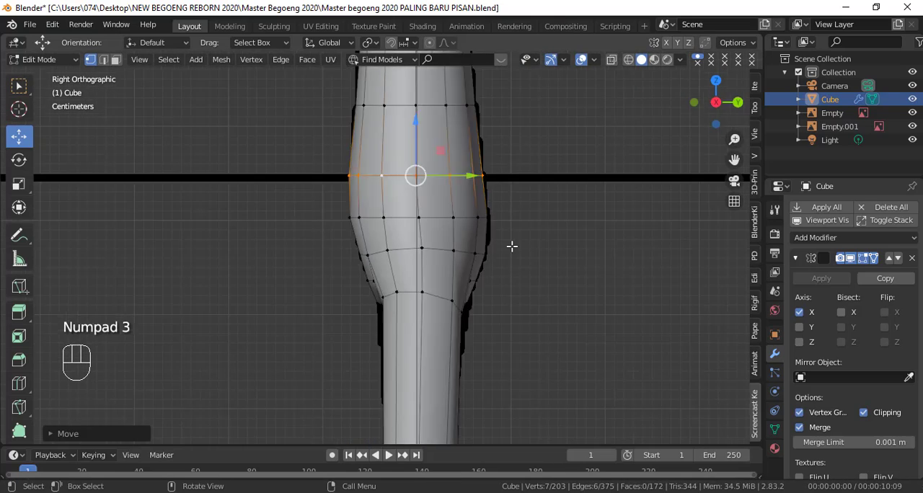
{"action": "key", "text": "Tab"}
{"action": "middle_click_drag", "start_coordinate": [512, 245], "coordinate": [550, 290]}
{"action": "key", "text": "KP_1"}
{"action": "key", "text": "Tab"}
{"action": "middle_click_drag", "start_coordinate": [450, 271], "coordinate": [359, 282]}
{"action": "key", "text": "KP_3"}
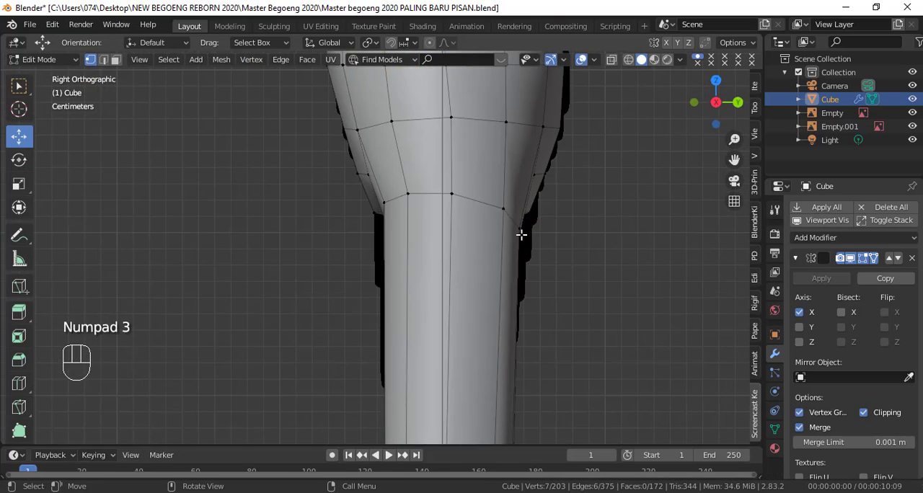
Step: Nudge the three back vertices at the top of the leg slightly outward along X in the back view
{"action": "middle_click_drag", "start_coordinate": [541, 216], "coordinate": [500, 275], "text": "shift"}
{"action": "key", "text": "shift+z"}
{"action": "left_click_drag", "start_coordinate": [446, 245], "coordinate": [490, 290]}
{"action": "key", "text": "shift+z"}
{"action": "scroll", "coordinate": [494, 295], "scroll_direction": "up", "scroll_amount": 4}
{"action": "mouse_move", "coordinate": [495, 295]}
{"action": "middle_mouse_down"}
{"action": "mouse_move", "coordinate": [354, 268]}
{"action": "mouse_move", "coordinate": [411, 262]}
{"action": "middle_mouse_up"}
{"action": "left_click", "coordinate": [353, 267], "text": "shift"}
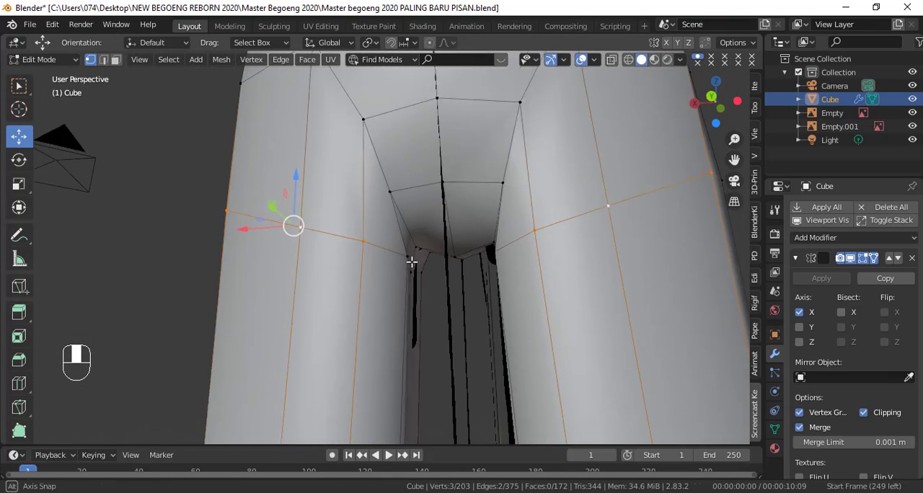
{"action": "key", "text": "ctrl+KP_1"}
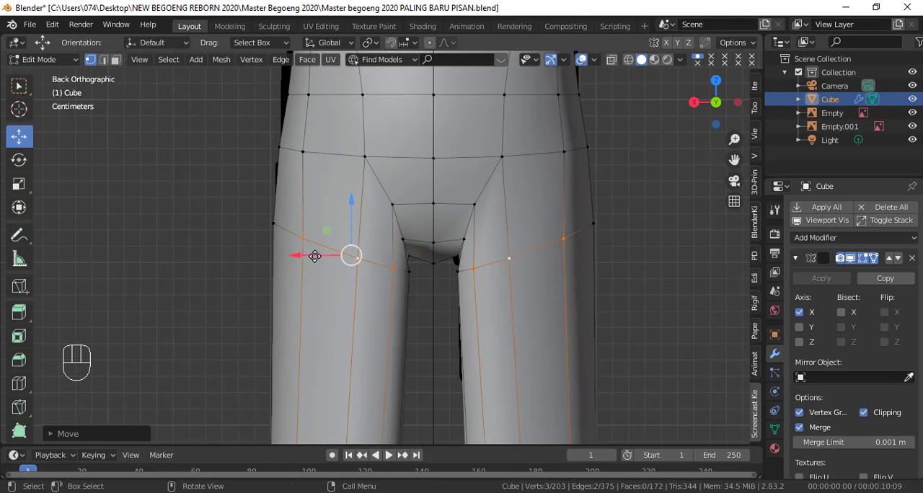
{"action": "left_click_drag", "start_coordinate": [282, 248], "coordinate": [281, 248]}
Step: Nudge the inner thigh vertices beside the crotch outward along X from the back and front views
{"action": "scroll", "coordinate": [382, 249], "scroll_direction": "up", "scroll_amount": 2}
{"action": "left_click", "coordinate": [420, 283]}
{"action": "left_click_drag", "start_coordinate": [420, 282], "coordinate": [411, 283]}
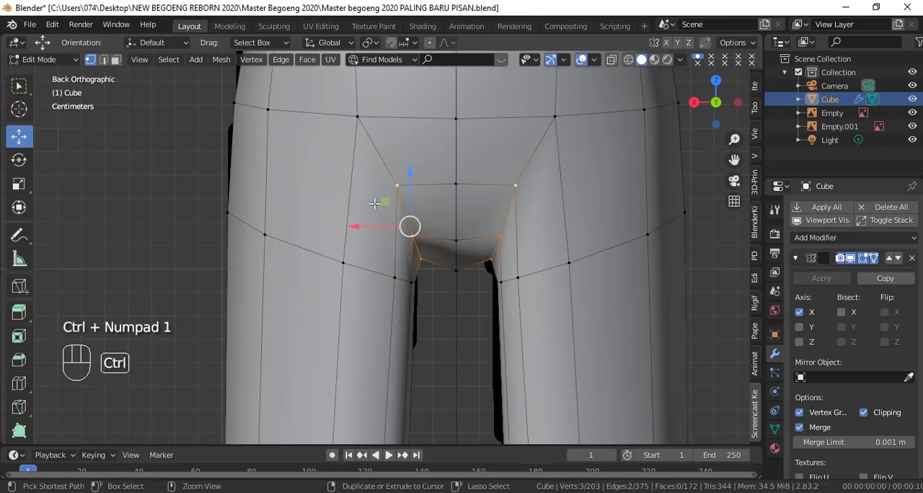
{"action": "key", "text": "KP_1"}
{"action": "left_click", "coordinate": [343, 233], "text": "shift"}
{"action": "left_click_drag", "start_coordinate": [394, 222], "coordinate": [396, 221]}
Step: Inspect the crotch area in Object Mode and from below with the Subdivision modifier's viewport display toggled
{"action": "key", "text": "Tab"}
{"action": "key", "text": "shift+z"}
{"action": "key", "text": "shift+z"}
{"action": "middle_click_drag", "start_coordinate": [398, 277], "coordinate": [521, 234]}
{"action": "scroll", "coordinate": [843, 318], "scroll_direction": "down", "scroll_amount": 7}
{"action": "left_click", "coordinate": [850, 360]}
{"action": "key", "text": "Tab"}
{"action": "left_click", "coordinate": [850, 360]}
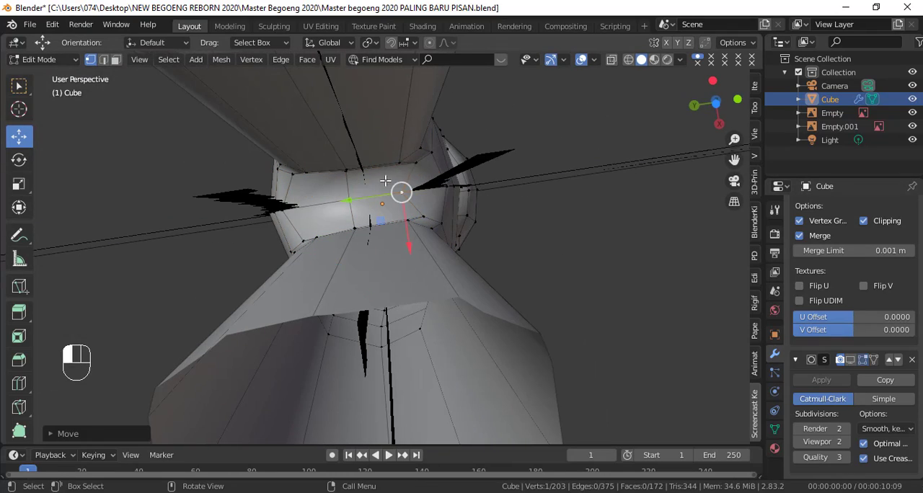
Step: Undo the last vertex change, then shift the crotch edge's two vertices about 0.008 m along Y and scale them
{"action": "key", "text": "ctrl+z"}
{"action": "mouse_move", "coordinate": [436, 229]}
{"action": "middle_mouse_down"}
{"action": "mouse_move", "coordinate": [361, 268]}
{"action": "mouse_move", "coordinate": [435, 229]}
{"action": "mouse_move", "coordinate": [426, 222]}
{"action": "middle_mouse_up"}
{"action": "left_click_drag", "start_coordinate": [381, 199], "coordinate": [374, 201]}
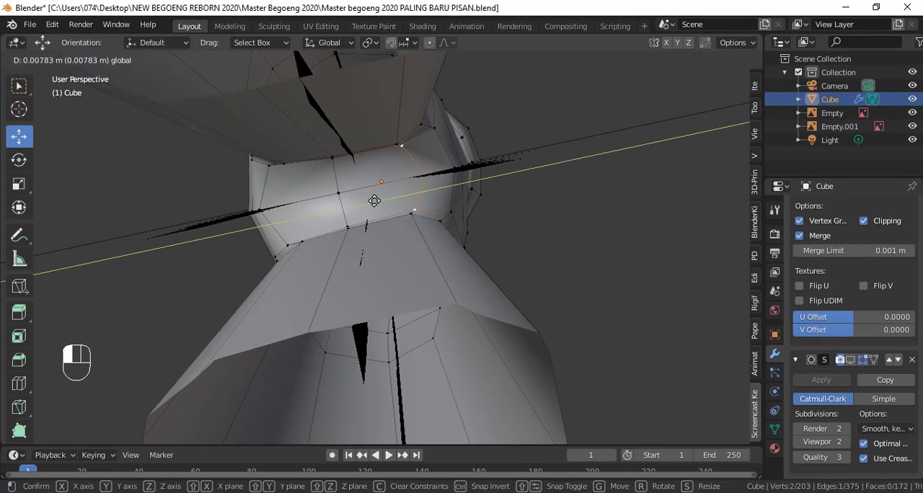
{"action": "key", "text": "s"}
{"action": "left_click", "coordinate": [349, 225]}
Step: Nudge the inner back vertices of the upper thigh outward along X beside the crotch gap
{"action": "middle_click_drag", "start_coordinate": [349, 225], "coordinate": [617, 264]}
{"action": "left_click", "coordinate": [401, 160]}
{"action": "left_click_drag", "start_coordinate": [364, 158], "coordinate": [357, 156]}
{"action": "key", "text": "ctrl+KP_1"}
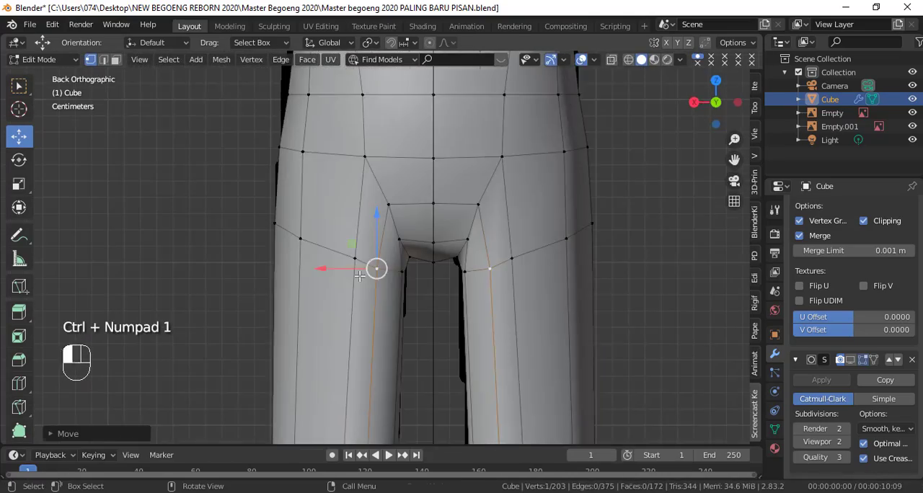
{"action": "middle_click_drag", "start_coordinate": [396, 323], "coordinate": [432, 277], "text": "shift"}
{"action": "left_click", "coordinate": [420, 153]}
{"action": "left_click_drag", "start_coordinate": [370, 153], "coordinate": [361, 153]}
{"action": "left_click_drag", "start_coordinate": [365, 116], "coordinate": [365, 117]}
Step: Examine the hip and crotch shape in Object Mode from the back, front and oblique views
{"action": "key", "text": "Tab"}
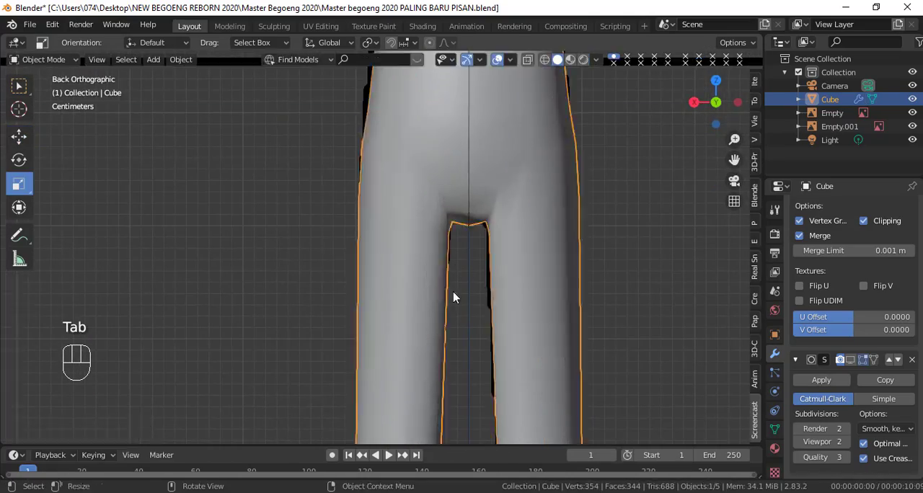
{"action": "middle_click_drag", "start_coordinate": [454, 295], "coordinate": [391, 321]}
{"action": "key", "text": "KP_1"}
{"action": "middle_click_drag", "start_coordinate": [440, 300], "coordinate": [376, 298]}
{"action": "key", "text": "KP_1"}
{"action": "middle_click_drag", "start_coordinate": [456, 277], "coordinate": [446, 230]}
{"action": "key", "text": "KP_1"}
{"action": "scroll", "coordinate": [453, 258], "scroll_direction": "down", "scroll_amount": 4}
{"action": "scroll", "coordinate": [453, 259], "scroll_direction": "up", "scroll_amount": 5}
Step: Add an edge loop around the knee, then scale and move it to fit the side reference outline
{"action": "key", "text": "KP_3"}
{"action": "key", "text": "shift+z"}
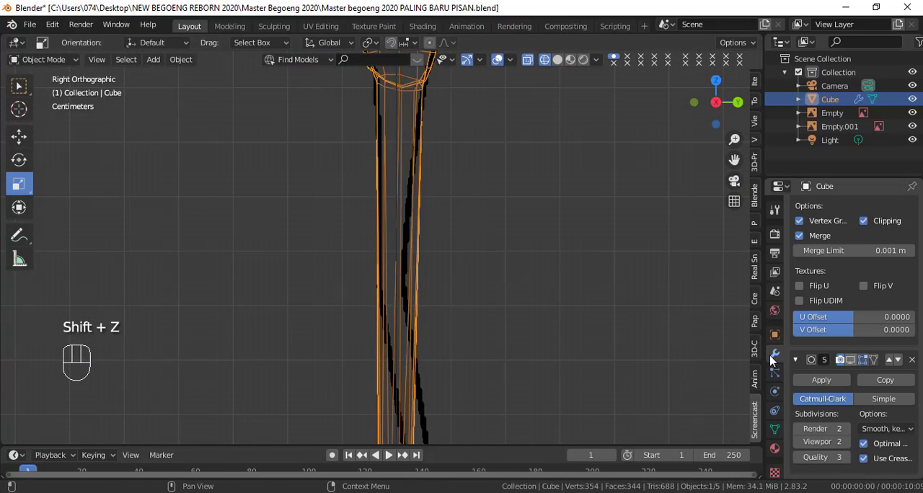
{"action": "scroll", "coordinate": [429, 271], "scroll_direction": "down", "scroll_amount": 2}
{"action": "key", "text": "Tab"}
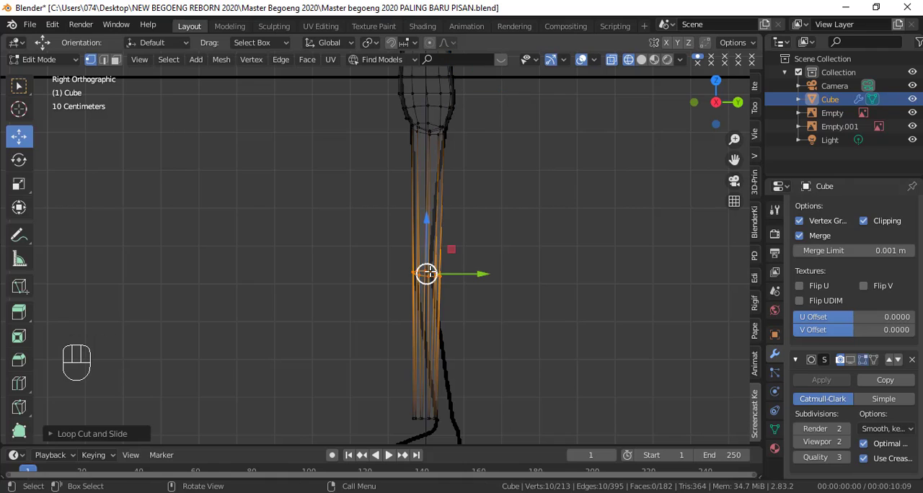
{"action": "left_click", "coordinate": [426, 241]}
{"action": "scroll", "coordinate": [518, 297], "scroll_direction": "up", "scroll_amount": 2}
{"action": "key", "text": "s"}
{"action": "left_click", "coordinate": [365, 262]}
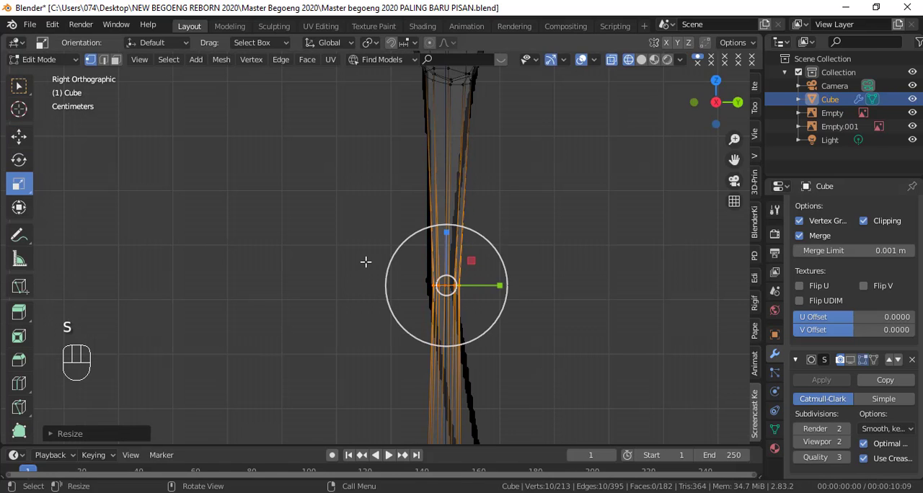
{"action": "key", "text": "g"}
{"action": "left_click", "coordinate": [358, 252]}
Step: Move the bottom leg loop to the reference ankle and scale it to match the side and front outlines
{"action": "scroll", "coordinate": [490, 355], "scroll_direction": "down", "scroll_amount": 3}
{"action": "middle_click_drag", "start_coordinate": [490, 355], "coordinate": [504, 256], "text": "shift"}
{"action": "left_click", "coordinate": [443, 291], "text": "alt"}
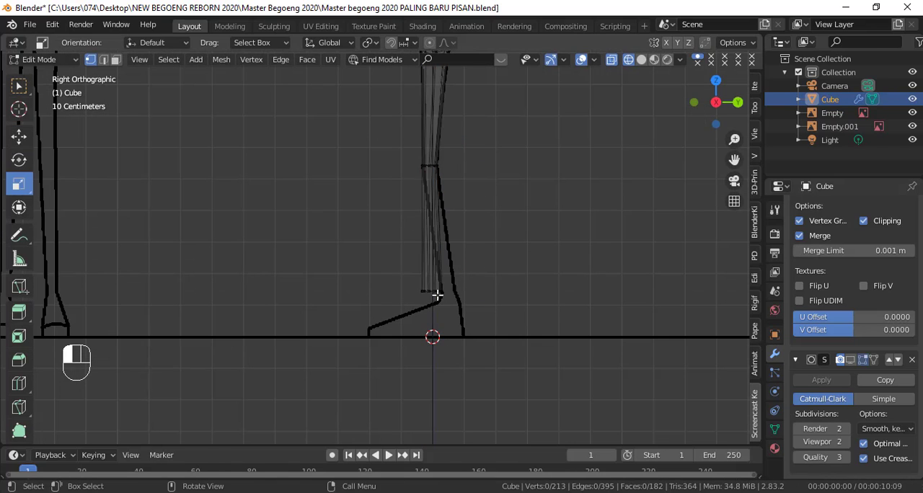
{"action": "left_click", "coordinate": [531, 321]}
{"action": "scroll", "coordinate": [546, 334], "scroll_direction": "up", "scroll_amount": 3}
{"action": "key", "text": "s"}
{"action": "left_click", "coordinate": [562, 341]}
{"action": "key", "text": "g"}
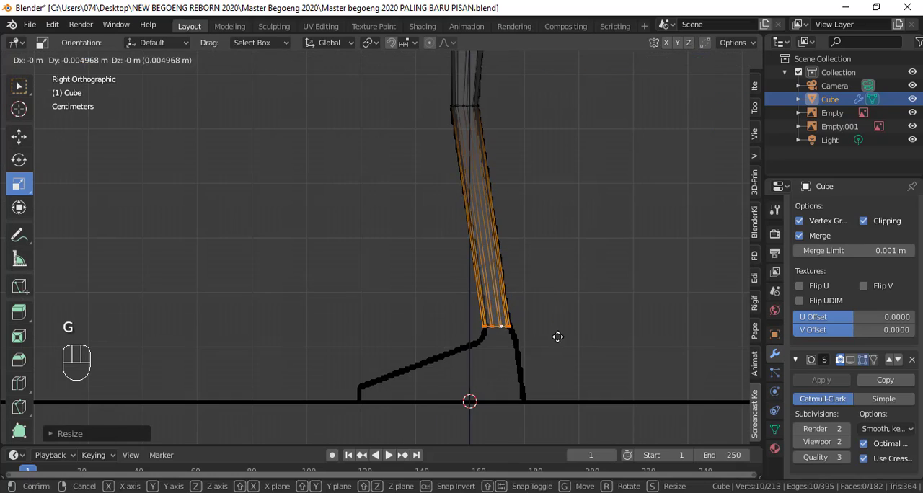
{"action": "left_click", "coordinate": [554, 336]}
{"action": "key", "text": "KP_1"}
{"action": "key", "text": "s"}
{"action": "left_click", "coordinate": [521, 332]}
Step: Add two evenly spaced edge loops across the upper leg between the hip and the knee
{"action": "scroll", "coordinate": [516, 318], "scroll_direction": "down", "scroll_amount": 2}
{"action": "middle_click_drag", "start_coordinate": [514, 300], "coordinate": [509, 379], "text": "shift"}
{"action": "key", "text": "shift+z"}
{"action": "middle_click_drag", "start_coordinate": [505, 324], "coordinate": [332, 332]}
{"action": "key", "text": "KP_3"}
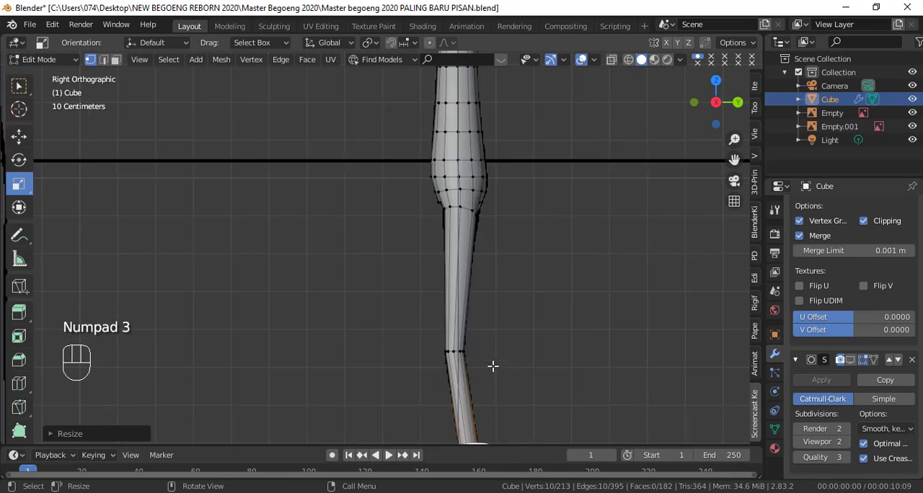
{"action": "key", "text": "KP_1"}
{"action": "left_click", "coordinate": [415, 261]}
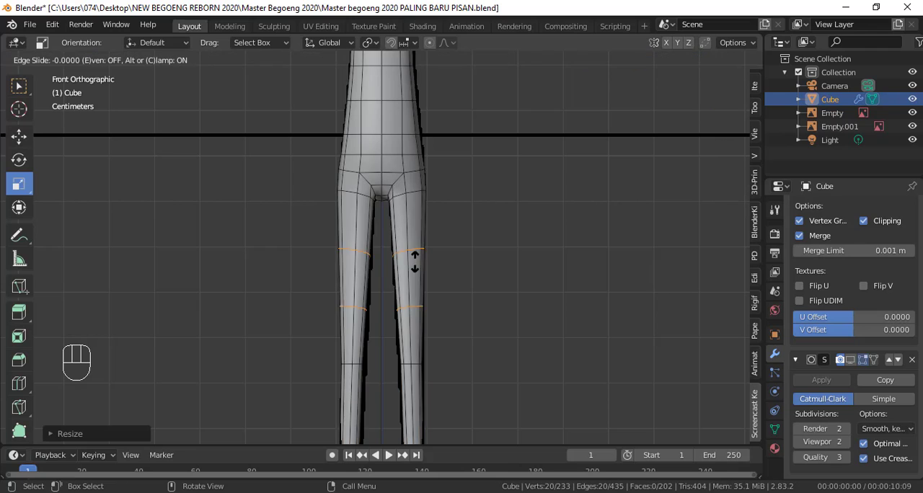
{"action": "left_click", "coordinate": [416, 258]}
Step: Add an edge loop just above the knee and rotate it to follow the bend in the side view
{"action": "key", "text": "KP_3"}
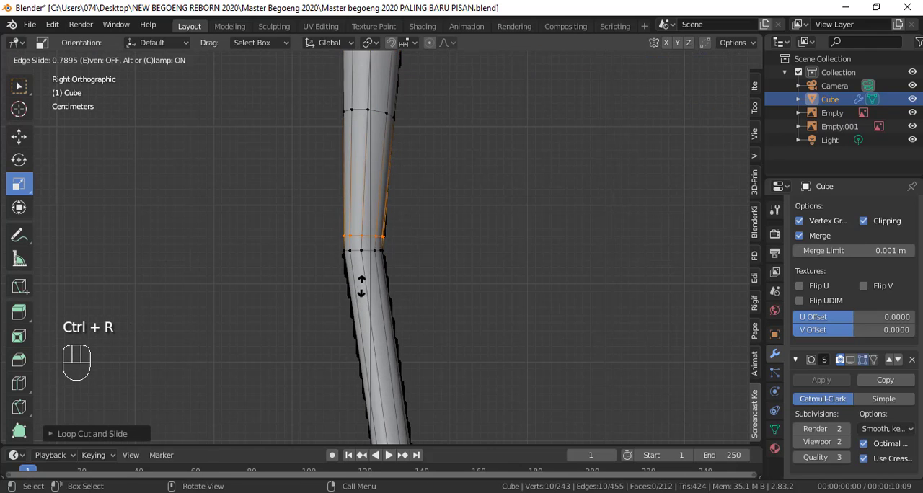
{"action": "key", "text": "r"}
{"action": "left_click", "coordinate": [405, 336]}
Step: Add an edge loop just below the knee and rotate it to follow the lower leg's angle
{"action": "key", "text": "ctrl+r"}
{"action": "left_click", "coordinate": [395, 310]}
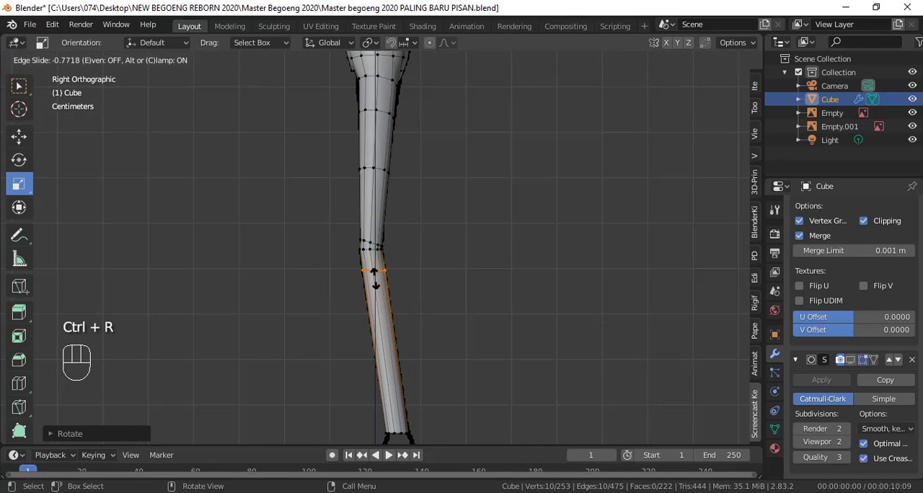
{"action": "left_click", "coordinate": [418, 286]}
{"action": "scroll", "coordinate": [419, 285], "scroll_direction": "up", "scroll_amount": 4}
{"action": "key", "text": "r"}
{"action": "left_click", "coordinate": [356, 289]}
Step: Reposition the middle knee loop in the side view and check the leg in Object Mode from front and side
{"action": "key", "text": "g"}
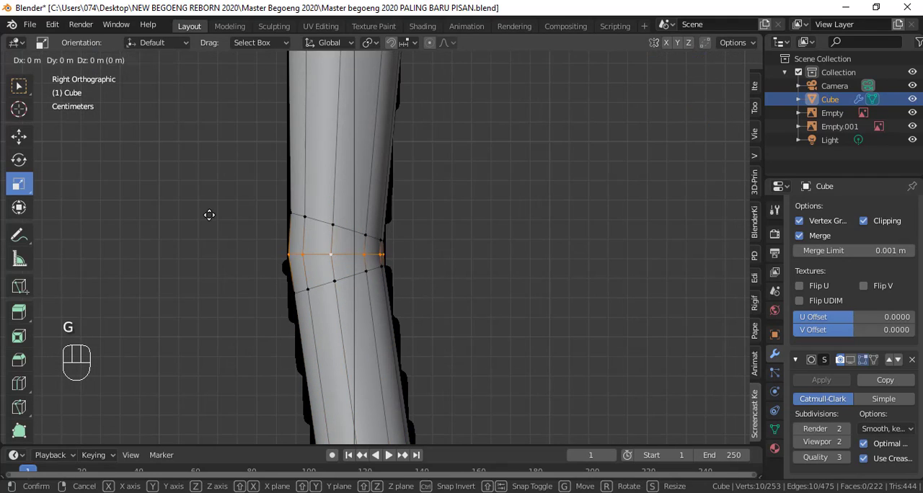
{"action": "left_click", "coordinate": [209, 216]}
{"action": "key", "text": "Tab"}
{"action": "key", "text": "KP_1"}
{"action": "key", "text": "KP_3"}
{"action": "key", "text": "Tab"}
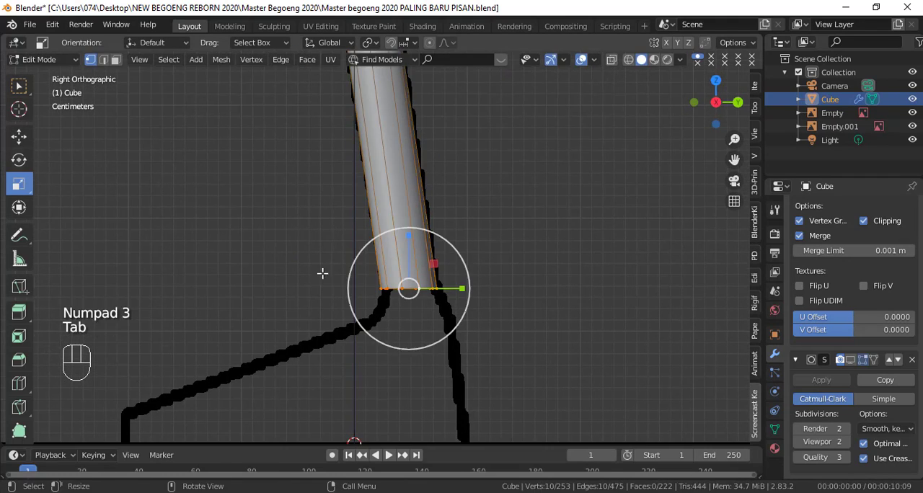
Step: Add two evenly spaced edge loops across the lower leg between the knee and the ankle
{"action": "scroll", "coordinate": [433, 230], "scroll_direction": "down", "scroll_amount": 3}
{"action": "middle_click_drag", "start_coordinate": [387, 132], "coordinate": [384, 222], "text": "shift"}
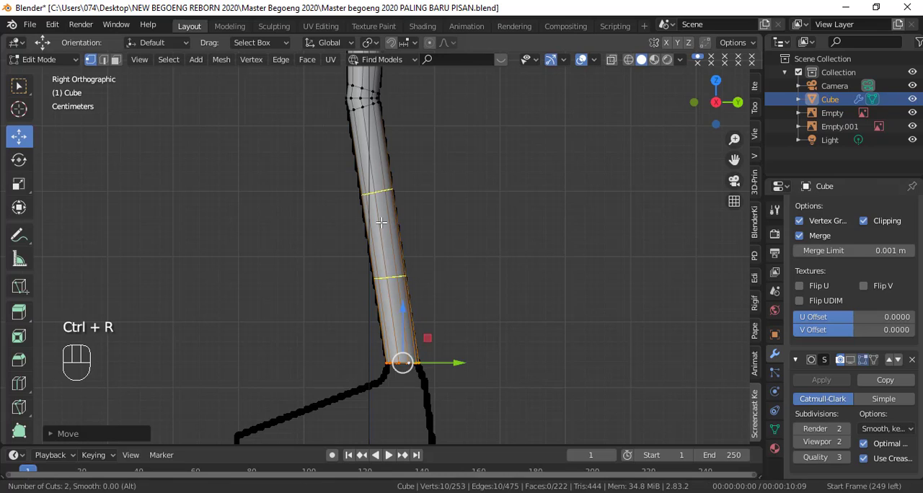
{"action": "left_click", "coordinate": [382, 222]}
{"action": "left_click", "coordinate": [384, 209]}
{"action": "left_click", "coordinate": [508, 200]}
Step: Extrude the ankle loop downward, scale it wider and nudge it along Y to follow the side outline
{"action": "middle_click_drag", "start_coordinate": [454, 371], "coordinate": [445, 262], "text": "shift"}
{"action": "scroll", "coordinate": [446, 262], "scroll_direction": "up", "scroll_amount": 5}
{"action": "scroll", "coordinate": [391, 355], "scroll_direction": "down", "scroll_amount": 2}
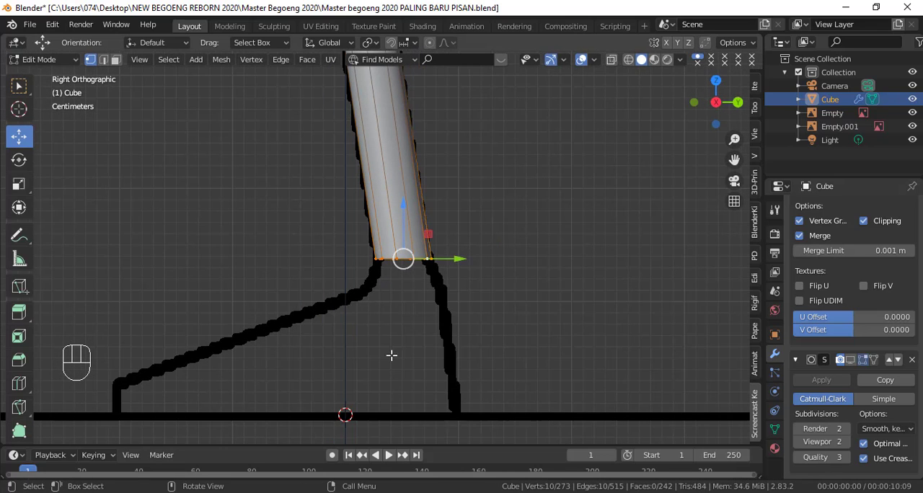
{"action": "key", "text": "e"}
{"action": "left_click", "coordinate": [452, 360]}
{"action": "key", "text": "s"}
{"action": "left_click", "coordinate": [513, 347]}
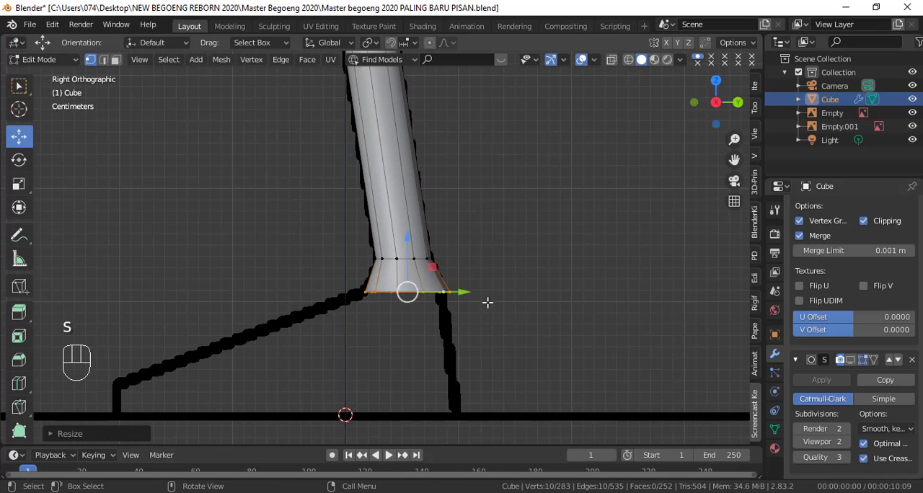
{"action": "scroll", "coordinate": [477, 332], "scroll_direction": "down", "scroll_amount": 1}
{"action": "left_click_drag", "start_coordinate": [460, 290], "coordinate": [456, 272]}
Step: Extrude the flared ankle loop straight down along Z to the ground line
{"action": "key", "text": "KP_1"}
{"action": "scroll", "coordinate": [463, 313], "scroll_direction": "up", "scroll_amount": 4}
{"action": "scroll", "coordinate": [458, 295], "scroll_direction": "down", "scroll_amount": 4}
{"action": "key", "text": "shift+z"}
{"action": "key", "text": "shift+z"}
{"action": "scroll", "coordinate": [454, 287], "scroll_direction": "up", "scroll_amount": 3}
{"action": "key", "text": "e"}
{"action": "right_click", "coordinate": [466, 373]}
{"action": "scroll", "coordinate": [448, 332], "scroll_direction": "down", "scroll_amount": 3}
{"action": "left_click_drag", "start_coordinate": [399, 223], "coordinate": [399, 271]}
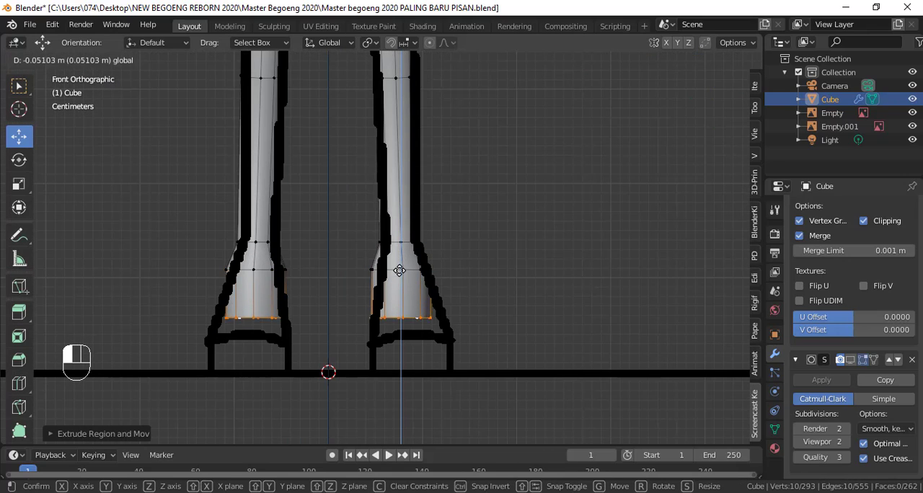
{"action": "left_click_drag", "start_coordinate": [406, 318], "coordinate": [407, 319]}
Step: Select the four front faces of the foot block and extrude them forward along Y to the reference toe
{"action": "scroll", "coordinate": [456, 328], "scroll_direction": "up", "scroll_amount": 3}
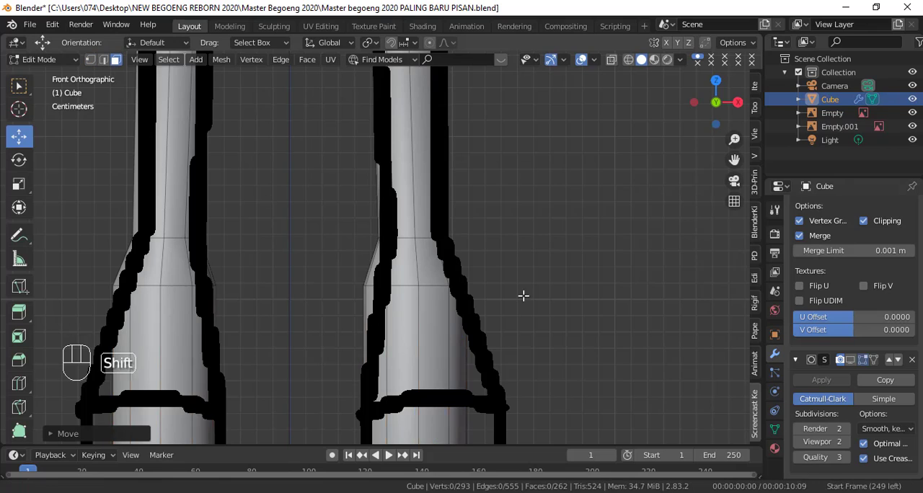
{"action": "middle_click_drag", "start_coordinate": [523, 296], "coordinate": [519, 155], "text": "shift"}
{"action": "key", "text": "KP_3"}
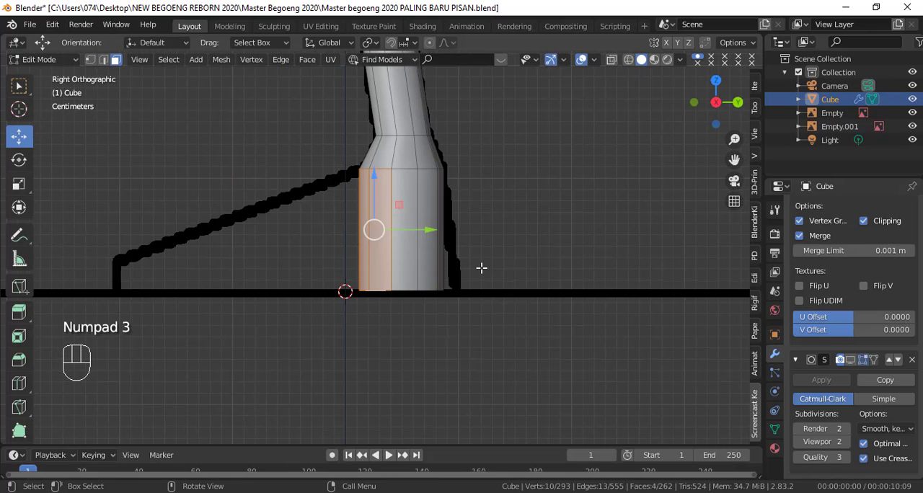
{"action": "key", "text": "e"}
{"action": "left_click", "coordinate": [241, 254]}
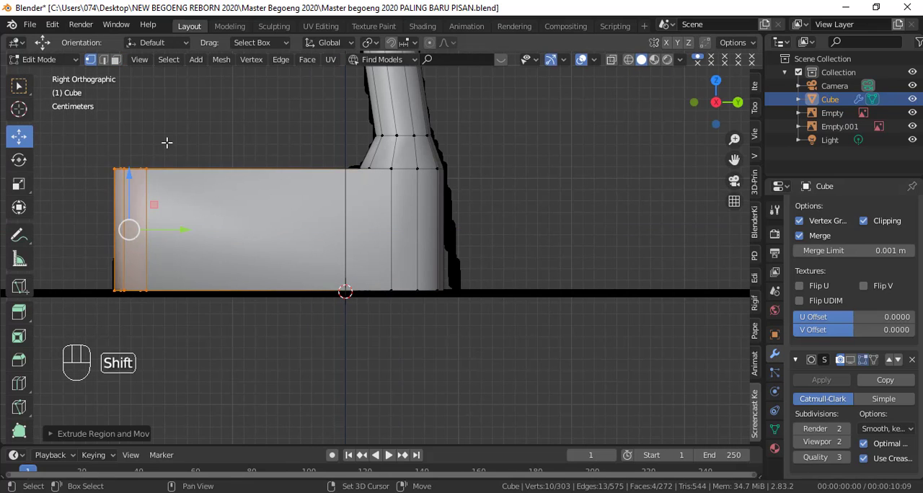
Step: Select the toe's upper vertices in wireframe and lower them along Z to match the sloping top of the foot
{"action": "key", "text": "shift+z"}
{"action": "key", "text": "c"}
{"action": "left_click", "coordinate": [128, 169]}
{"action": "right_click", "coordinate": [128, 168]}
{"action": "left_click_drag", "start_coordinate": [129, 115], "coordinate": [129, 206]}
Step: Select the heel's bottom vertices and move them backward along Y to the side reference outline
{"action": "left_click", "coordinate": [458, 298]}
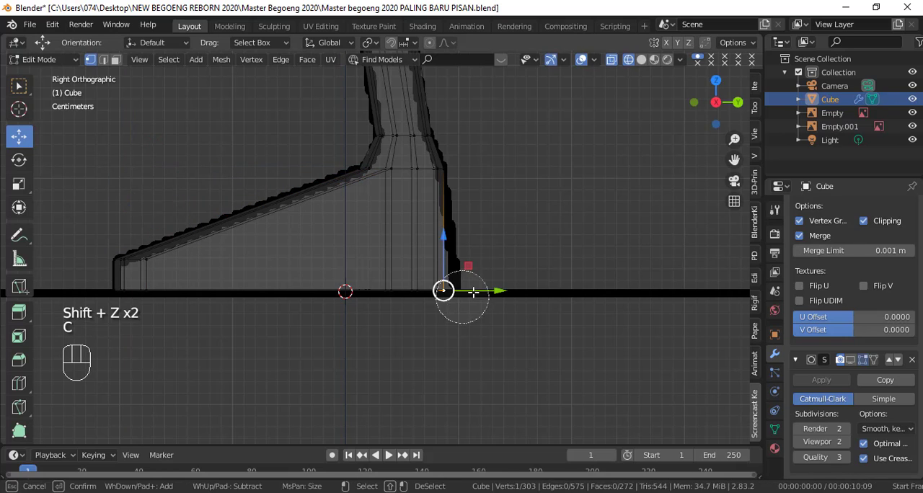
{"action": "left_click_drag", "start_coordinate": [473, 291], "coordinate": [336, 286]}
{"action": "right_click", "coordinate": [336, 286]}
{"action": "left_click_drag", "start_coordinate": [456, 290], "coordinate": [467, 290]}
{"action": "key", "text": "shift+z"}
Step: Reposition the toe's corner vertices along X and Y to round the front of the foot
{"action": "middle_click_drag", "start_coordinate": [310, 225], "coordinate": [459, 233]}
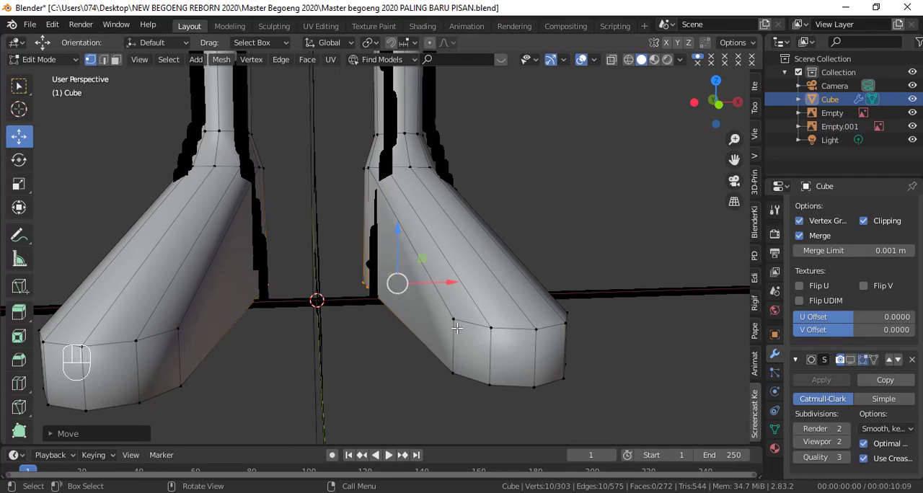
{"action": "left_click_drag", "start_coordinate": [453, 347], "coordinate": [433, 346]}
{"action": "mouse_move", "coordinate": [433, 346]}
{"action": "middle_mouse_down"}
{"action": "mouse_move", "coordinate": [274, 350]}
{"action": "mouse_move", "coordinate": [430, 344]}
{"action": "middle_mouse_up"}
{"action": "scroll", "coordinate": [426, 398], "scroll_direction": "up", "scroll_amount": 4}
{"action": "middle_click_drag", "start_coordinate": [425, 398], "coordinate": [399, 291], "text": "shift"}
{"action": "left_click_drag", "start_coordinate": [399, 291], "coordinate": [405, 291]}
{"action": "middle_click_drag", "start_coordinate": [405, 291], "coordinate": [404, 329]}
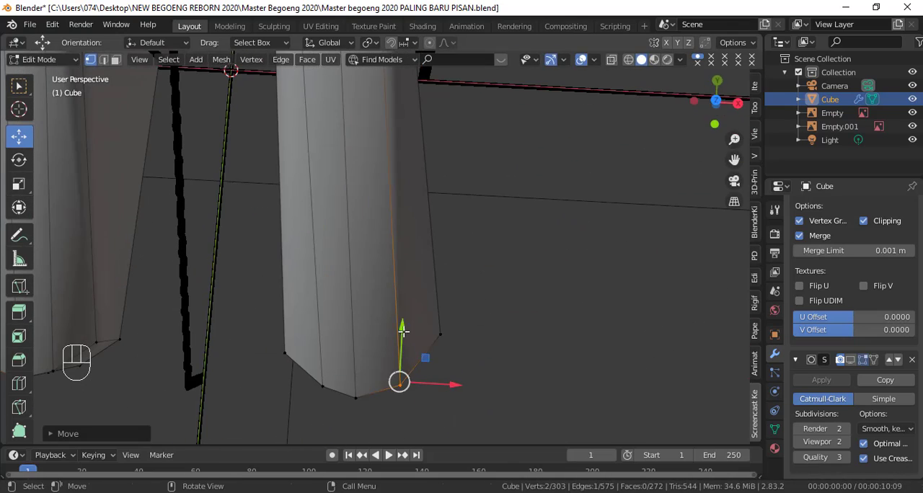
{"action": "left_click_drag", "start_coordinate": [404, 330], "coordinate": [404, 324]}
{"action": "left_click_drag", "start_coordinate": [436, 375], "coordinate": [447, 368]}
{"action": "left_click", "coordinate": [356, 396]}
Step: Select all the toe vertices in wireframe, then scale and shift them along X to fit the front foot outline
{"action": "key", "text": "shift+z"}
{"action": "scroll", "coordinate": [364, 365], "scroll_direction": "down", "scroll_amount": 2}
{"action": "middle_click_drag", "start_coordinate": [416, 278], "coordinate": [418, 332], "text": "shift"}
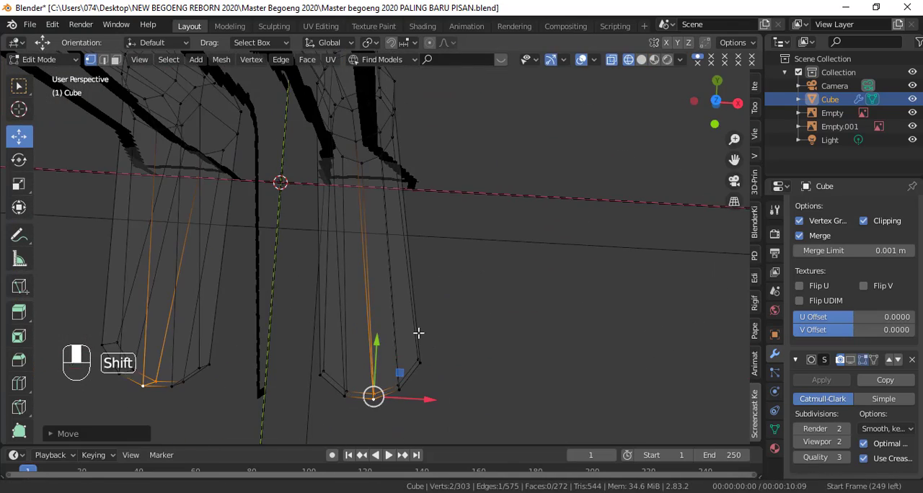
{"action": "key", "text": "c"}
{"action": "mouse_move", "coordinate": [424, 355]}
{"action": "left_mouse_down"}
{"action": "mouse_move", "coordinate": [420, 366]}
{"action": "mouse_move", "coordinate": [316, 375]}
{"action": "left_mouse_up"}
{"action": "right_click", "coordinate": [315, 375]}
{"action": "left_click", "coordinate": [18, 185]}
{"action": "key", "text": "KP_1"}
{"action": "mouse_move", "coordinate": [433, 195]}
{"action": "left_mouse_down"}
{"action": "mouse_move", "coordinate": [446, 195]}
{"action": "mouse_move", "coordinate": [415, 194]}
{"action": "left_mouse_up"}
{"action": "left_click", "coordinate": [19, 137]}
{"action": "middle_click_drag", "start_coordinate": [425, 205], "coordinate": [44, 197]}
{"action": "key", "text": "shift+z"}
Step: Add an edge loop around the foot and slide it down close to the sole
{"action": "key", "text": "KP_3"}
{"action": "middle_click_drag", "start_coordinate": [439, 331], "coordinate": [351, 289]}
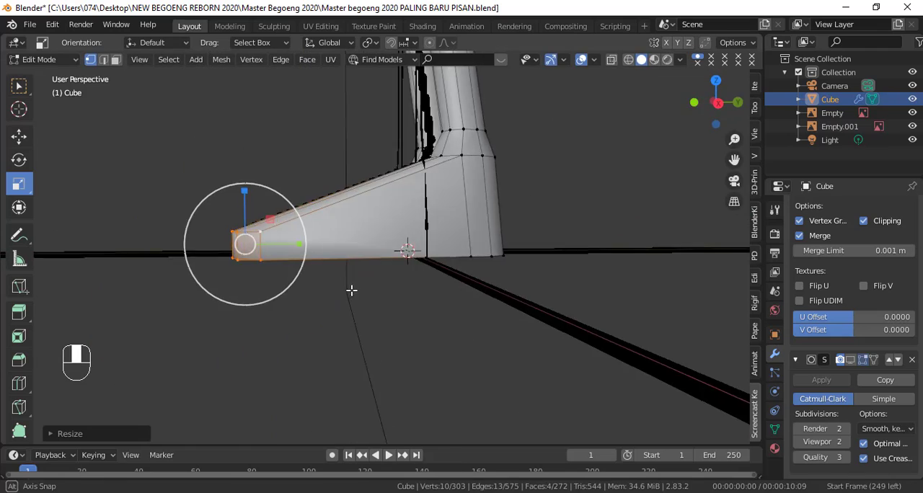
{"action": "key", "text": "KP_3"}
{"action": "key", "text": "ctrl+r"}
{"action": "left_click", "coordinate": [239, 255]}
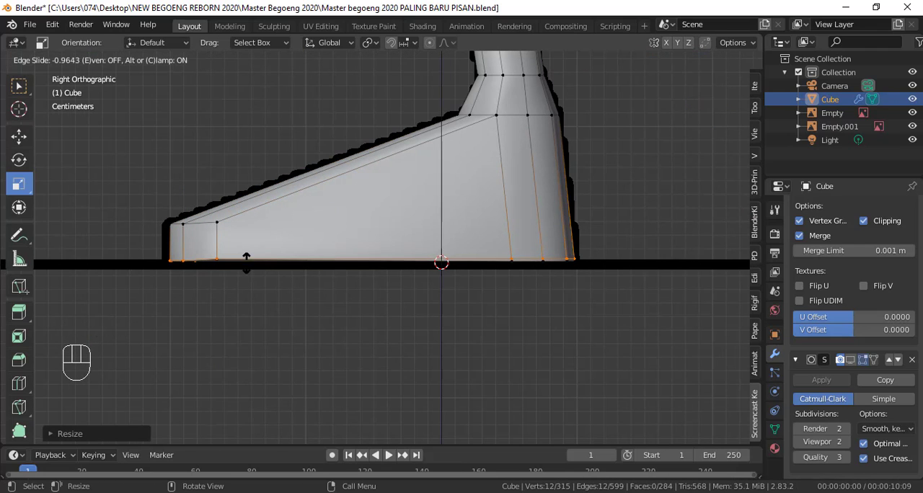
{"action": "left_click", "coordinate": [246, 261]}
Step: Add horizontal edge loops near the foot's upper edge and at mid-height, plus a loop across its middle
{"action": "key", "text": "ctrl+r"}
{"action": "left_click", "coordinate": [216, 232]}
{"action": "left_click", "coordinate": [216, 227]}
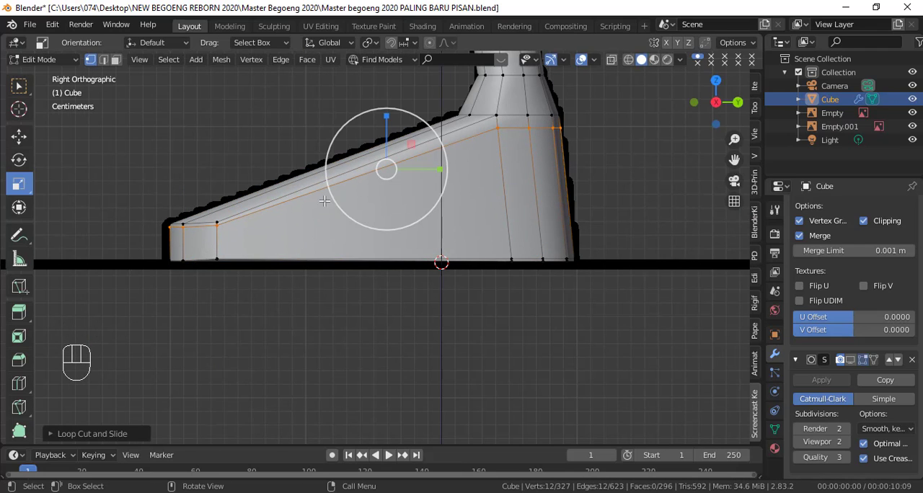
{"action": "left_click", "coordinate": [218, 242]}
{"action": "left_click", "coordinate": [218, 247]}
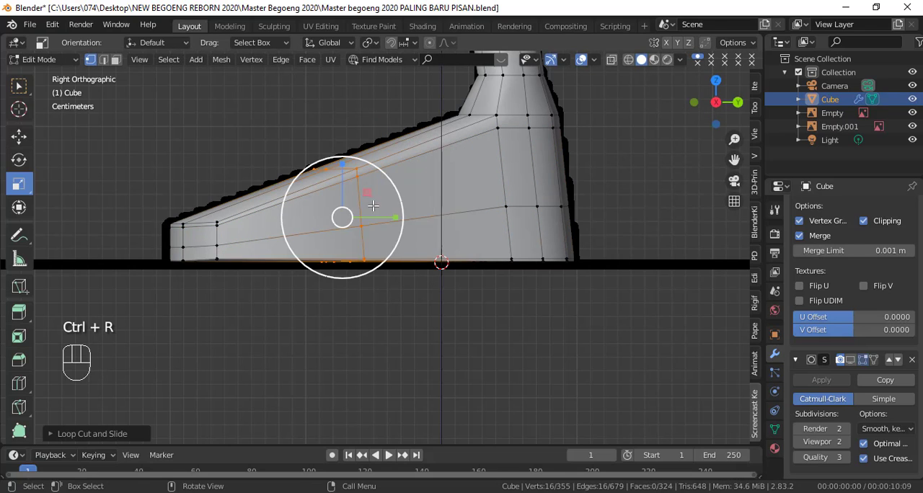
Step: Examine the smoothed foot from the front and side against the reference outlines
{"action": "key", "text": "Tab"}
{"action": "key", "text": "Tab"}
{"action": "key", "text": "Tab"}
{"action": "middle_click_drag", "start_coordinate": [320, 191], "coordinate": [349, 280]}
{"action": "key", "text": "KP_1"}
{"action": "key", "text": "KP_3"}
{"action": "scroll", "coordinate": [412, 268], "scroll_direction": "up", "scroll_amount": 4}
{"action": "key", "text": "KP_1"}
{"action": "middle_click_drag", "start_coordinate": [415, 273], "coordinate": [431, 308]}
Step: Select the foot's mid-height edge loop and scale it outward to round the toe and sides
{"action": "key", "text": "Tab"}
{"action": "key", "text": "KP_3"}
{"action": "key", "text": "shift+z"}
{"action": "key", "text": "shift+z"}
{"action": "left_click_drag", "start_coordinate": [433, 371], "coordinate": [442, 372]}
{"action": "middle_click_drag", "start_coordinate": [441, 371], "coordinate": [117, 202]}
{"action": "left_click", "coordinate": [18, 136]}
{"action": "left_click_drag", "start_coordinate": [448, 287], "coordinate": [445, 306]}
{"action": "middle_click_drag", "start_coordinate": [648, 330], "coordinate": [573, 334]}
{"action": "scroll", "coordinate": [573, 334], "scroll_direction": "down", "scroll_amount": 3}
{"action": "left_click", "coordinate": [423, 330], "text": "alt"}
{"action": "key", "text": "s"}
{"action": "left_click", "coordinate": [456, 347]}
Step: Check the rounded foot in Object Mode, including its profile against the side reference
{"action": "key", "text": "Tab"}
{"action": "mouse_move", "coordinate": [462, 349]}
{"action": "middle_mouse_down"}
{"action": "mouse_move", "coordinate": [516, 413]}
{"action": "mouse_move", "coordinate": [450, 362]}
{"action": "middle_mouse_up"}
{"action": "key", "text": "KP_3"}
{"action": "middle_click_drag", "start_coordinate": [452, 358], "coordinate": [452, 382], "text": "shift"}
{"action": "scroll", "coordinate": [453, 386], "scroll_direction": "up", "scroll_amount": 3}
{"action": "middle_click_drag", "start_coordinate": [454, 335], "coordinate": [470, 201], "text": "shift"}
{"action": "scroll", "coordinate": [468, 204], "scroll_direction": "up", "scroll_amount": 3}
Step: Add an edge loop between the ankle and the top of the foot and scale it to fit the side outline
{"action": "key", "text": "Tab"}
{"action": "middle_click_drag", "start_coordinate": [434, 324], "coordinate": [436, 288], "text": "shift"}
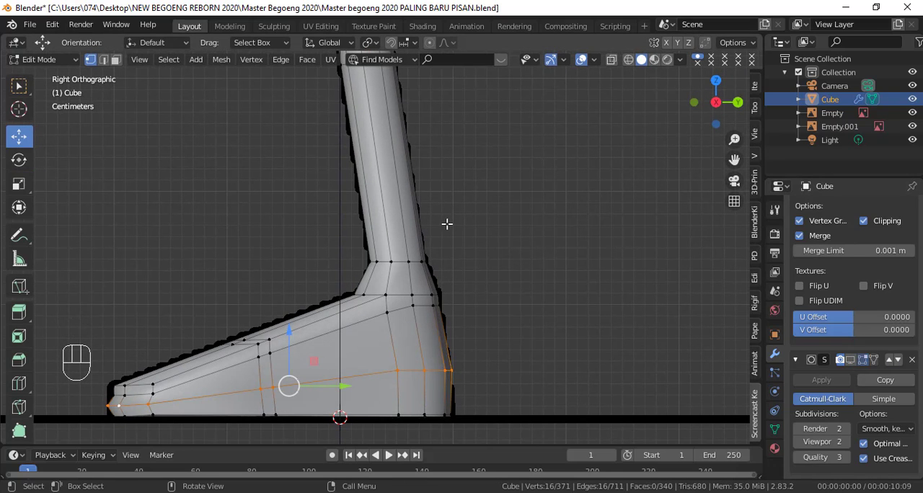
{"action": "middle_click_drag", "start_coordinate": [424, 276], "coordinate": [442, 249], "text": "shift"}
{"action": "scroll", "coordinate": [436, 252], "scroll_direction": "up", "scroll_amount": 1}
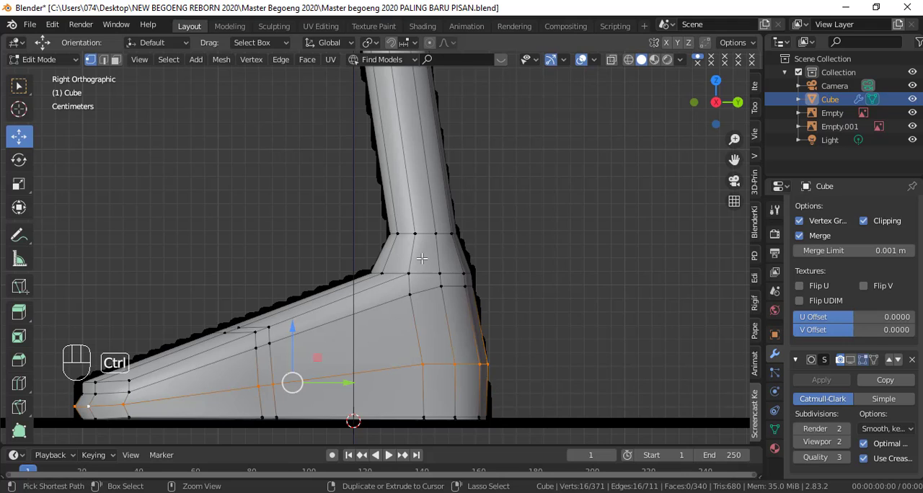
{"action": "left_click", "coordinate": [422, 258]}
{"action": "right_click", "coordinate": [422, 258]}
{"action": "middle_click_drag", "start_coordinate": [469, 247], "coordinate": [464, 266], "text": "shift"}
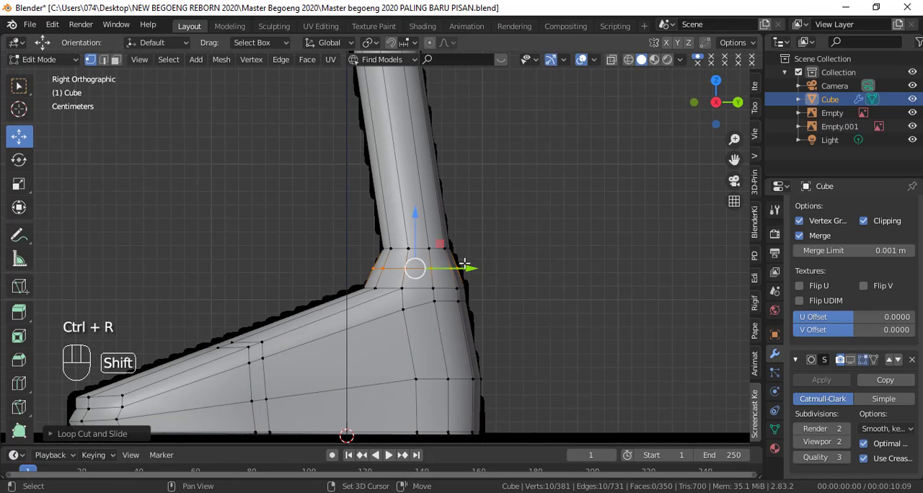
{"action": "left_click", "coordinate": [478, 270]}
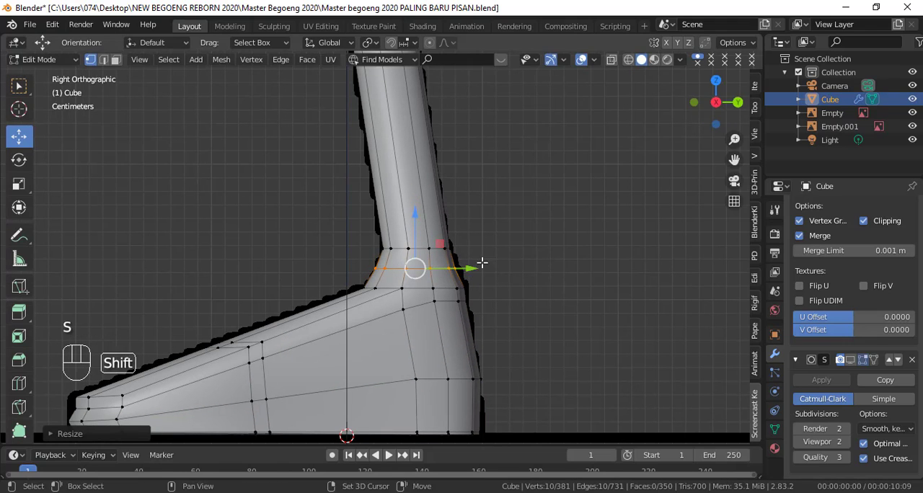
Step: Add an edge loop around the shin and slide it down to just above the ankle
{"action": "scroll", "coordinate": [470, 266], "scroll_direction": "down", "scroll_amount": 3}
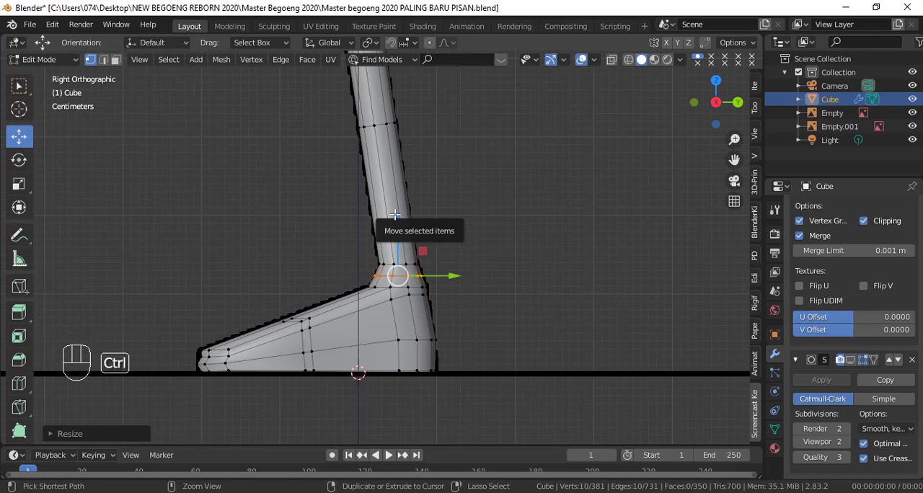
{"action": "key", "text": "g"}
{"action": "key", "text": "g"}
{"action": "left_click", "coordinate": [405, 271]}
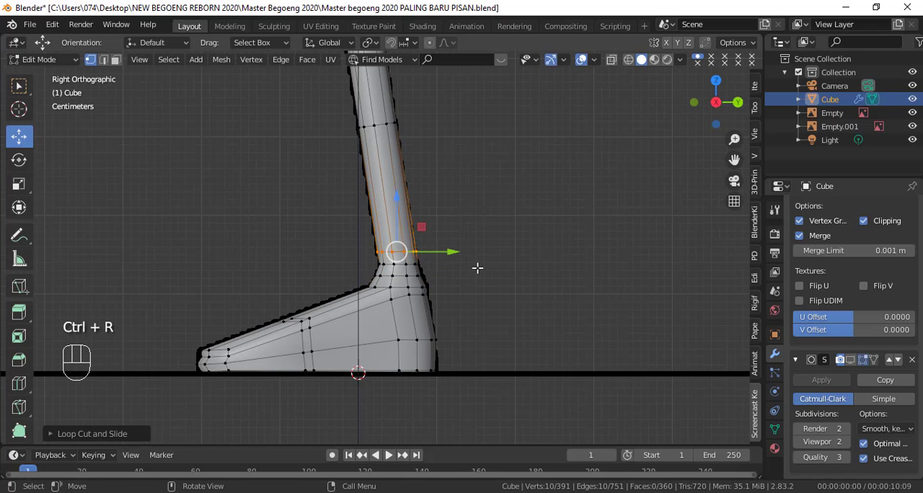
Step: Examine the whole smoothed body from the front and side, up to the neck and shoulders
{"action": "key", "text": "Tab"}
{"action": "middle_click_drag", "start_coordinate": [423, 287], "coordinate": [484, 303]}
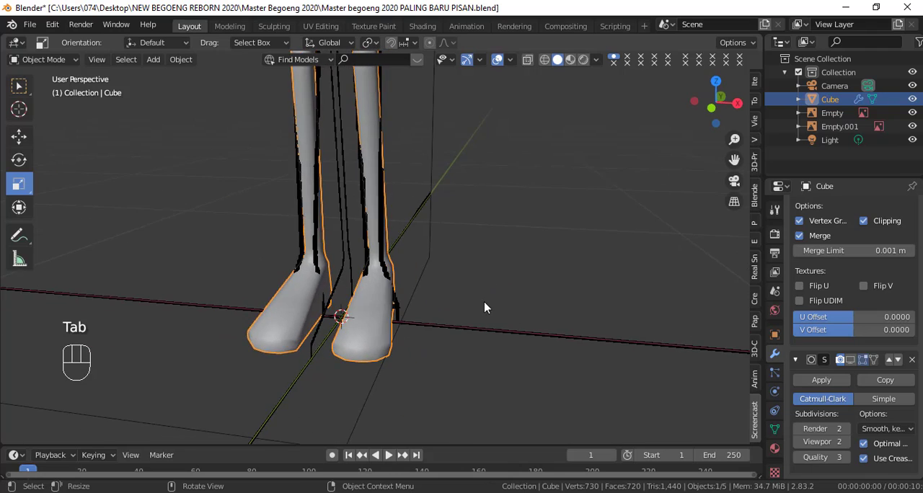
{"action": "key", "text": "KP_1"}
{"action": "middle_click_drag", "start_coordinate": [460, 246], "coordinate": [442, 444], "text": "shift"}
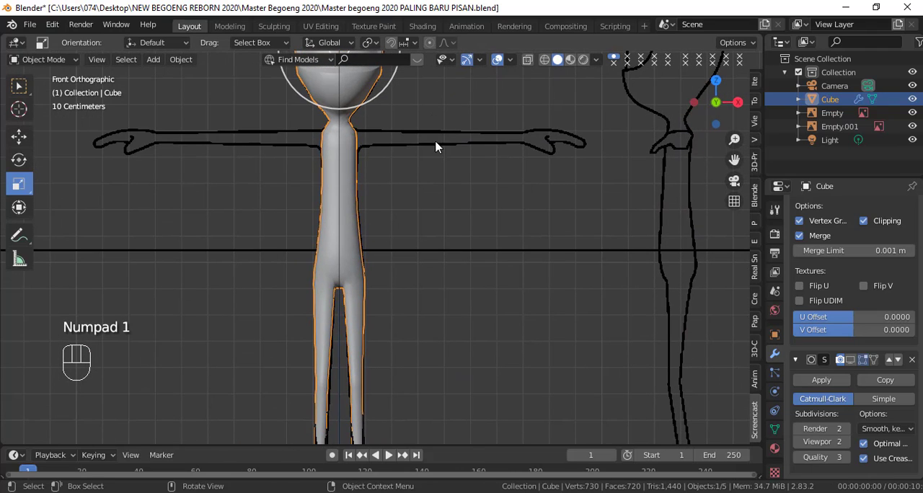
{"action": "middle_click_drag", "start_coordinate": [435, 147], "coordinate": [433, 267], "text": "shift"}
{"action": "scroll", "coordinate": [432, 268], "scroll_direction": "up", "scroll_amount": 2}
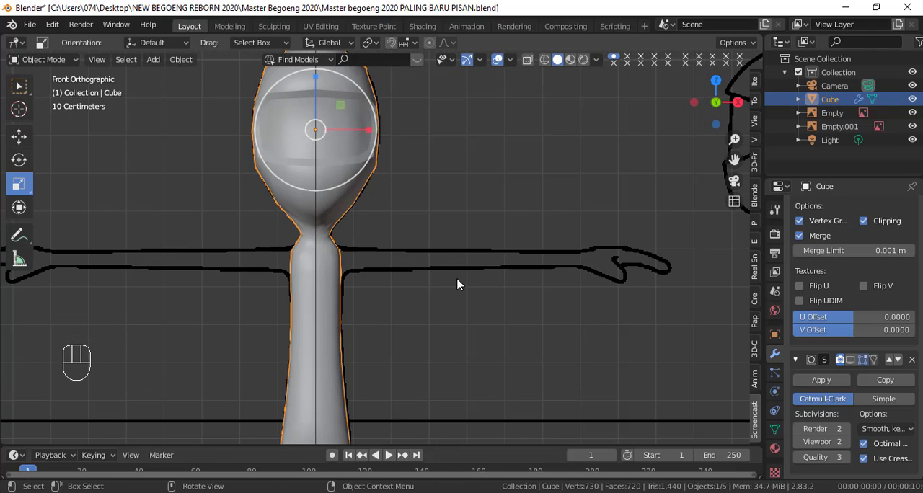
{"action": "key", "text": "KP_3"}
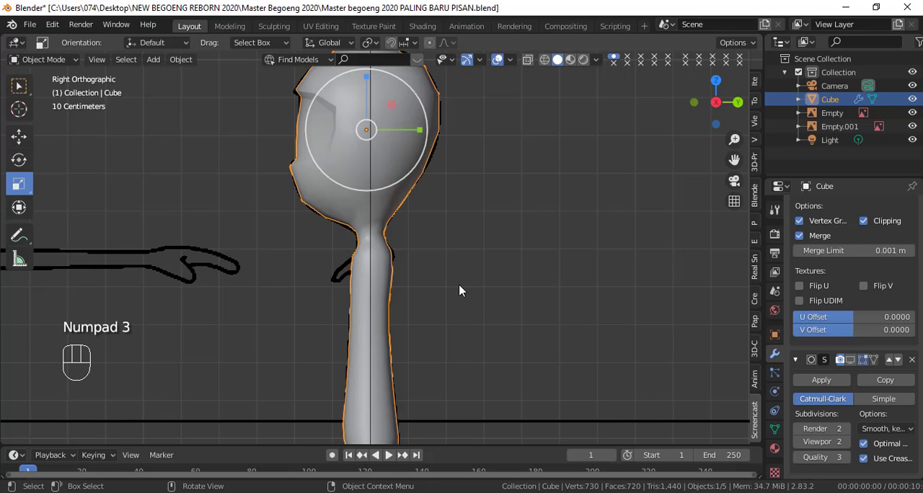
{"action": "scroll", "coordinate": [459, 284], "scroll_direction": "up", "scroll_amount": 2}
{"action": "middle_click_drag", "start_coordinate": [459, 286], "coordinate": [446, 238], "text": "shift"}
{"action": "scroll", "coordinate": [442, 243], "scroll_direction": "up", "scroll_amount": 2}
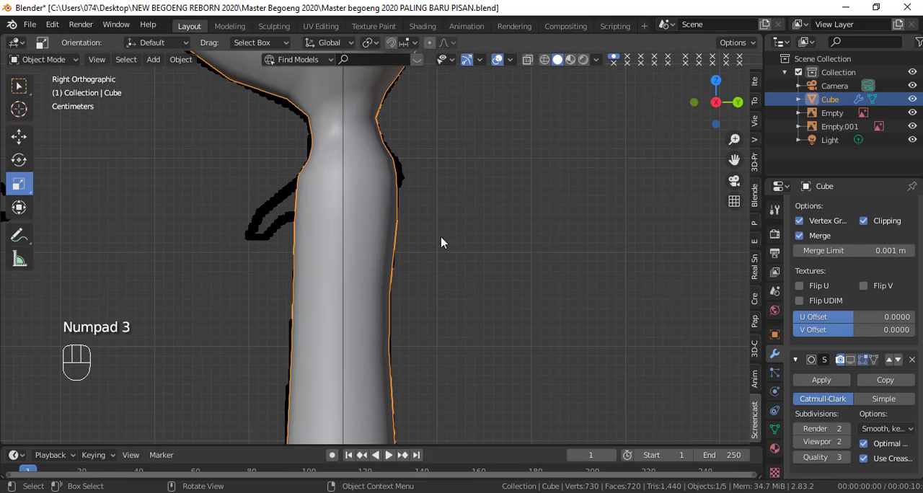
Step: Select the shoulder-level vertex row in wireframe and lower it along Z between the arm's reference lines
{"action": "key", "text": "Tab"}
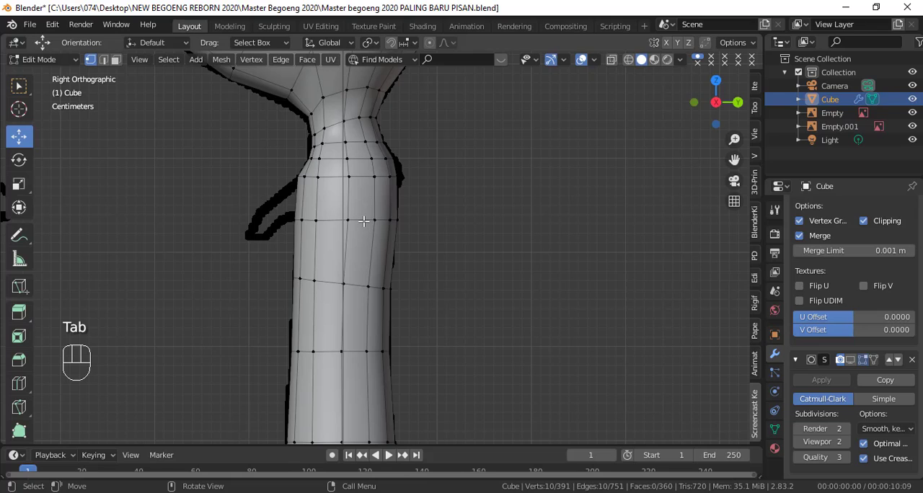
{"action": "key", "text": "shift+z"}
{"action": "scroll", "coordinate": [367, 209], "scroll_direction": "up", "scroll_amount": 2}
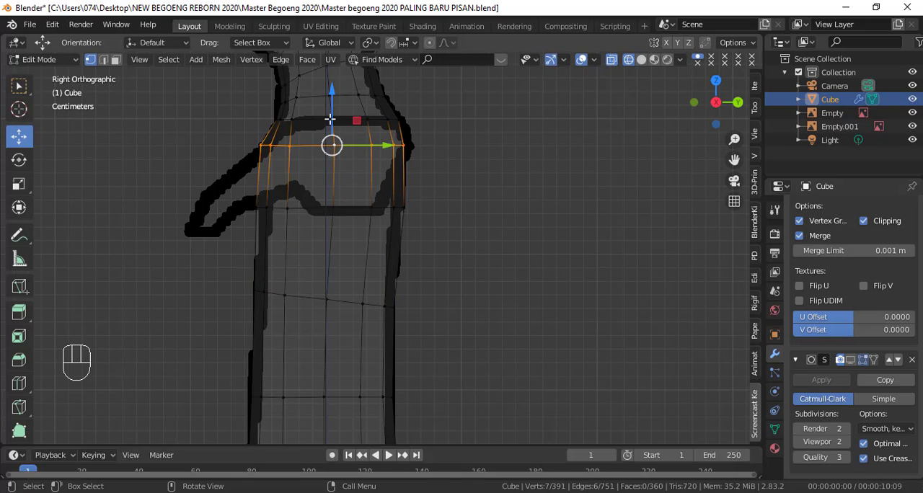
{"action": "left_click_drag", "start_coordinate": [329, 113], "coordinate": [333, 134]}
{"action": "key", "text": "shift+z"}
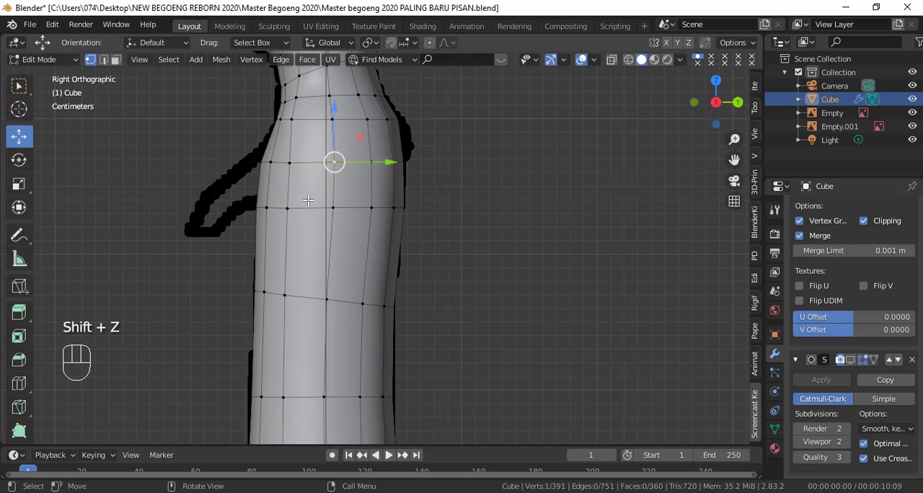
Step: Move the front chest vertices at arm height inward along X in the front view
{"action": "middle_click_drag", "start_coordinate": [308, 200], "coordinate": [433, 210]}
{"action": "key", "text": "KP_1"}
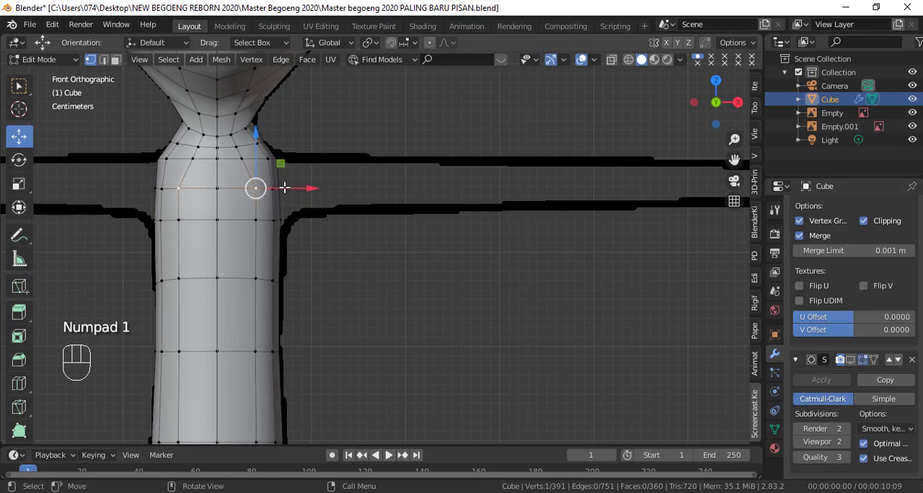
{"action": "left_click_drag", "start_coordinate": [292, 187], "coordinate": [292, 188]}
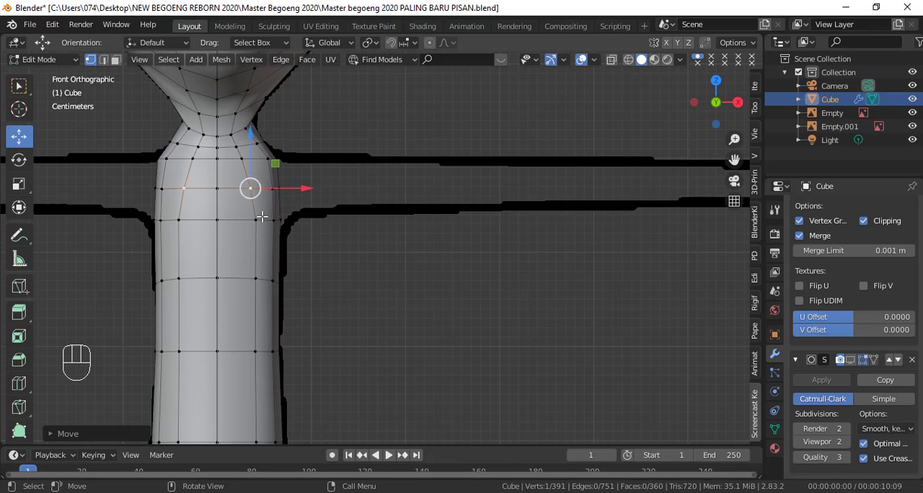
{"action": "left_click_drag", "start_coordinate": [287, 222], "coordinate": [269, 265]}
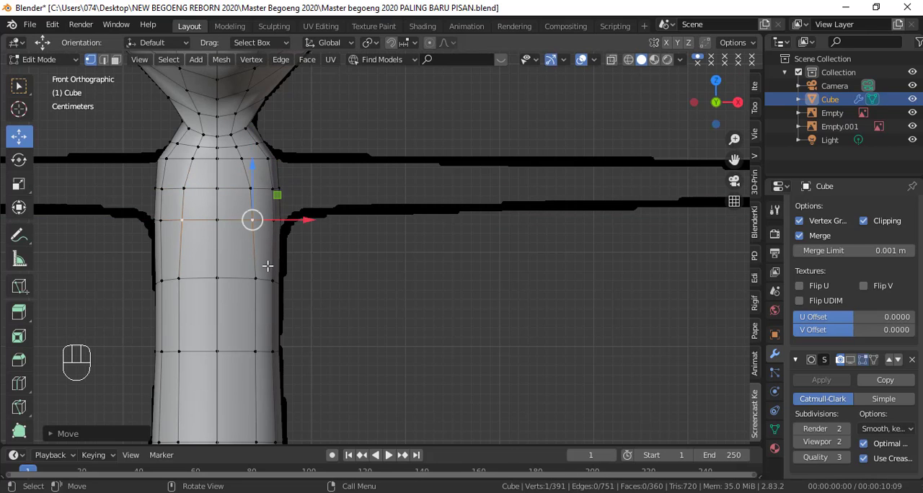
{"action": "middle_click_drag", "start_coordinate": [348, 240], "coordinate": [248, 238]}
{"action": "key", "text": "KP_3"}
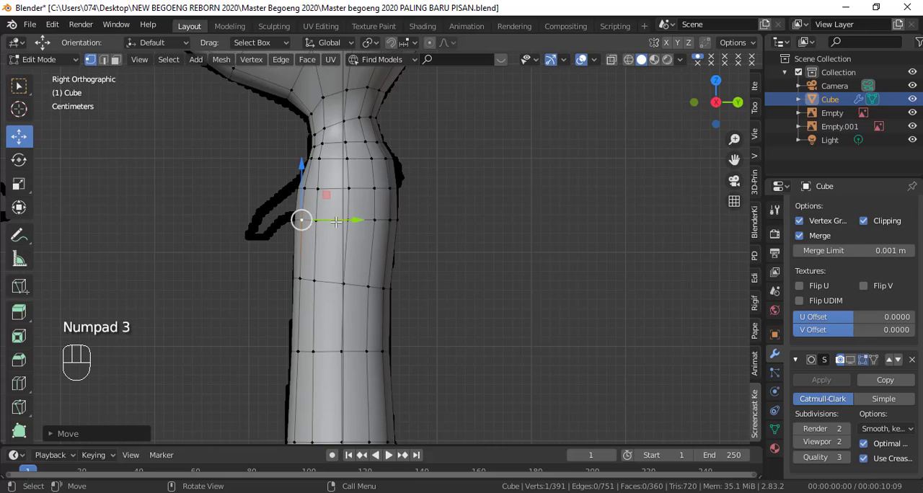
Step: Delete the middle vertex on the side of the upper torso to open an arm hole
{"action": "left_click", "coordinate": [341, 175]}
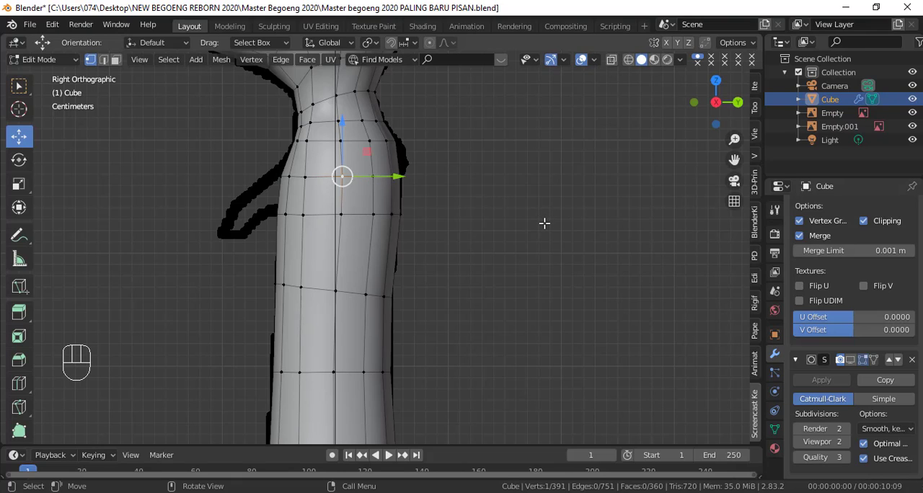
{"action": "key", "text": "x"}
{"action": "left_click", "coordinate": [450, 176]}
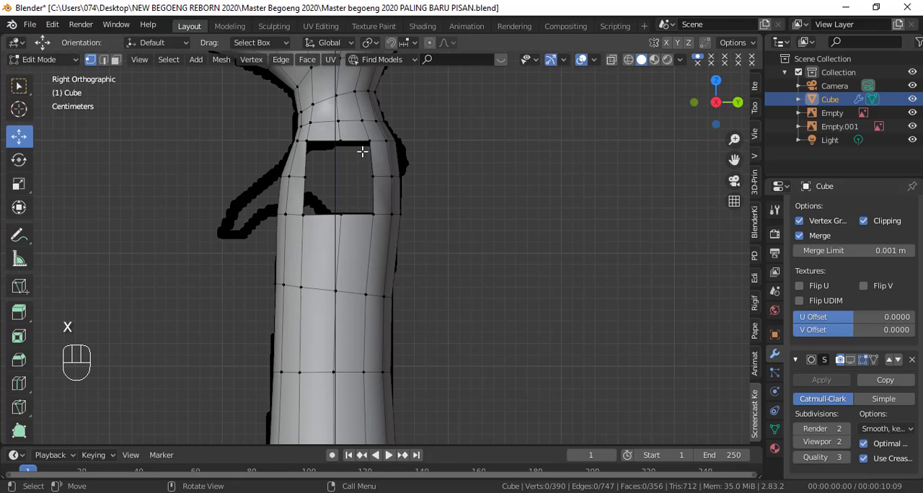
Step: Select the arm hole's border vertices and apply Smooth Vertices to round the opening
{"action": "middle_click_drag", "start_coordinate": [345, 152], "coordinate": [536, 256]}
{"action": "right_click", "coordinate": [537, 256]}
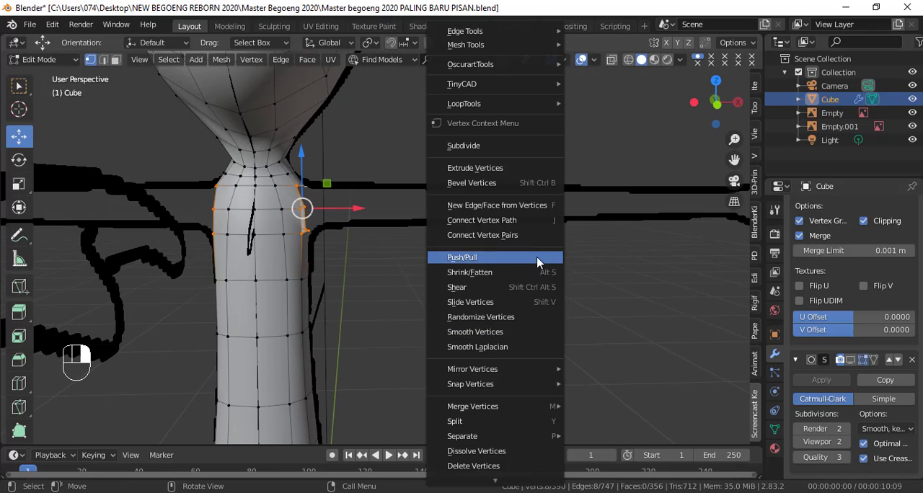
{"action": "left_click", "coordinate": [518, 336]}
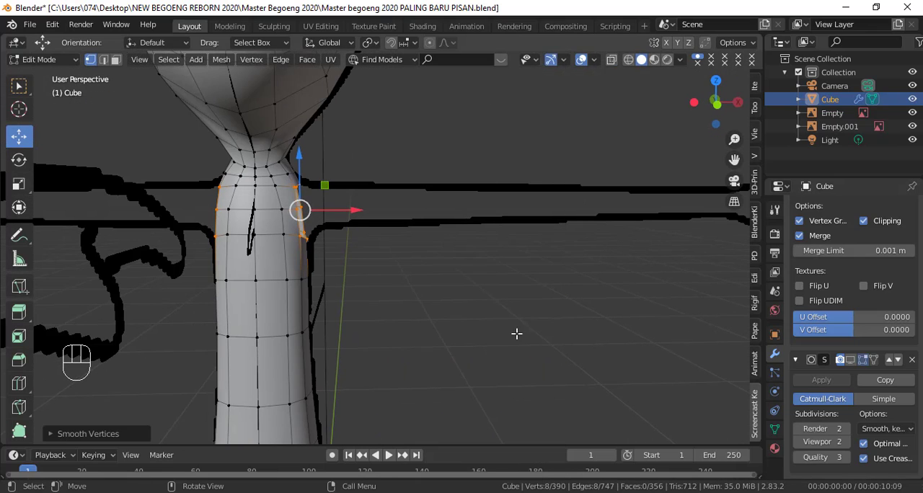
{"action": "mouse_move", "coordinate": [514, 331]}
{"action": "middle_mouse_down"}
{"action": "mouse_move", "coordinate": [385, 217]}
{"action": "mouse_move", "coordinate": [361, 238]}
{"action": "middle_mouse_up"}
{"action": "key", "text": "ctrl+z"}
{"action": "key", "text": "shift+z"}
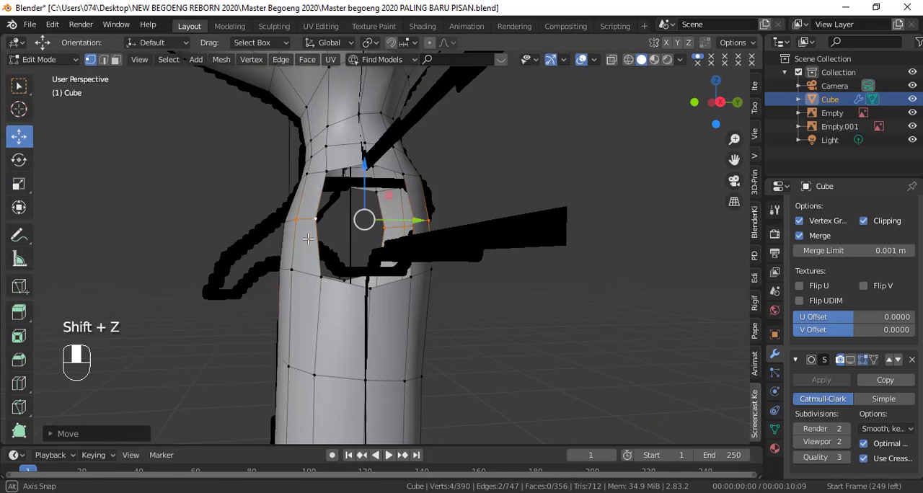
Step: Circle-select the vertex row along the arm hole's bottom edge in wireframe and raise it along Z
{"action": "key", "text": "KP_3"}
{"action": "left_click", "coordinate": [361, 316]}
{"action": "left_click", "coordinate": [310, 305], "text": "alt"}
{"action": "left_click", "coordinate": [479, 291], "text": "alt"}
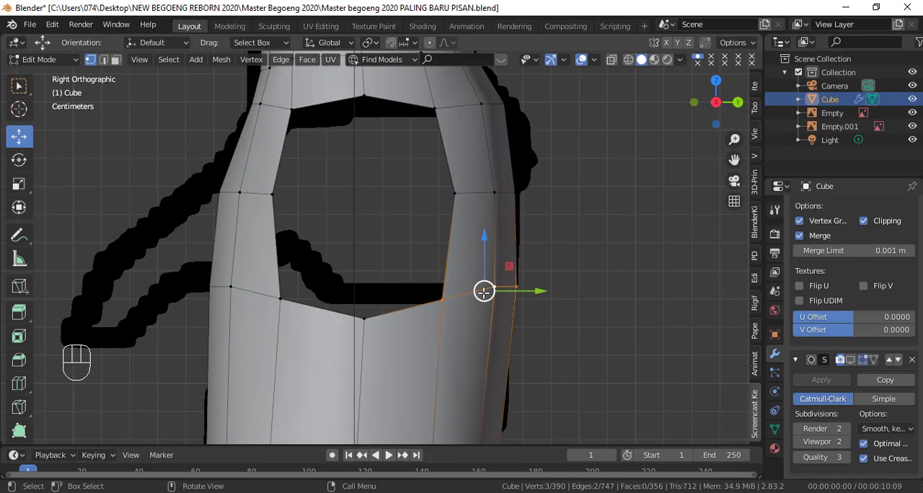
{"action": "left_click", "coordinate": [382, 316]}
{"action": "key", "text": "shift+z"}
{"action": "key", "text": "c"}
{"action": "left_click_drag", "start_coordinate": [508, 291], "coordinate": [245, 288]}
{"action": "left_click", "coordinate": [207, 284]}
{"action": "left_click_drag", "start_coordinate": [366, 248], "coordinate": [366, 218]}
{"action": "middle_click_drag", "start_coordinate": [367, 218], "coordinate": [356, 285], "text": "shift"}
{"action": "left_click", "coordinate": [424, 175]}
Step: Lower the vertex row along the arm hole's top edge along Z and adjust its individual vertices by sliding
{"action": "key", "text": "c"}
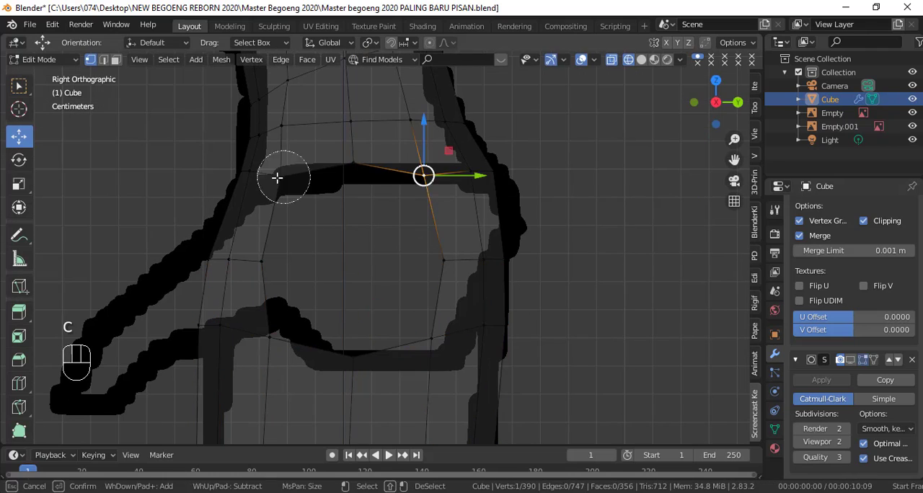
{"action": "left_click_drag", "start_coordinate": [259, 175], "coordinate": [494, 173]}
{"action": "left_click_drag", "start_coordinate": [356, 129], "coordinate": [356, 146]}
{"action": "left_click", "coordinate": [425, 192]}
{"action": "key", "text": "g"}
{"action": "key", "text": "g"}
{"action": "left_click", "coordinate": [357, 184]}
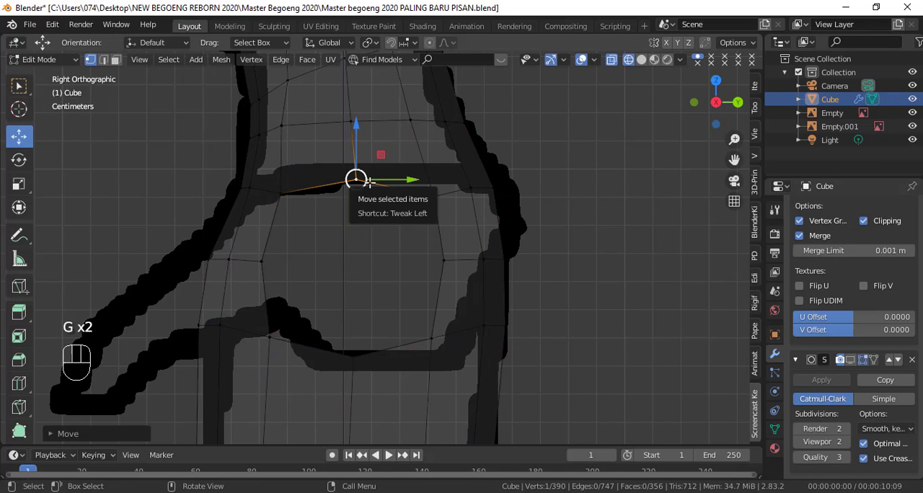
Step: Adjust the arm hole's top middle vertex along X to follow the shoulder outline in the front view
{"action": "key", "text": "KP_1"}
{"action": "key", "text": "shift+z"}
{"action": "scroll", "coordinate": [386, 204], "scroll_direction": "up", "scroll_amount": 1}
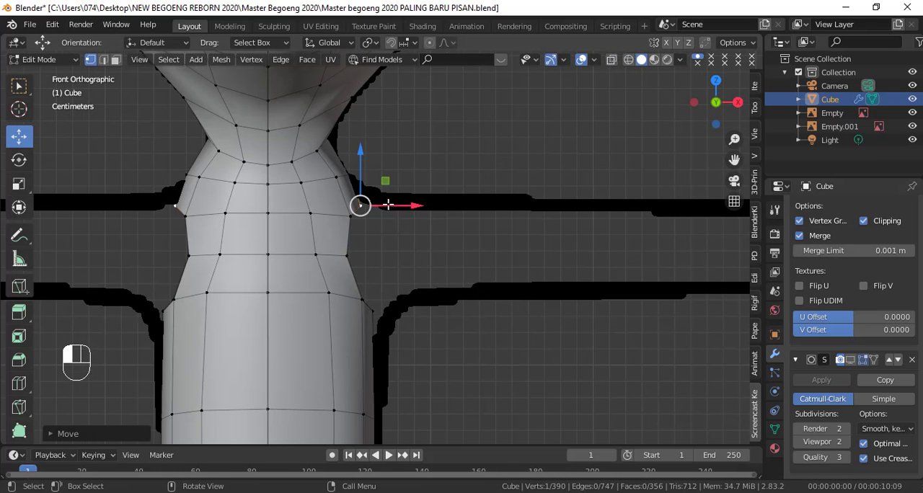
{"action": "scroll", "coordinate": [452, 248], "scroll_direction": "down", "scroll_amount": 3}
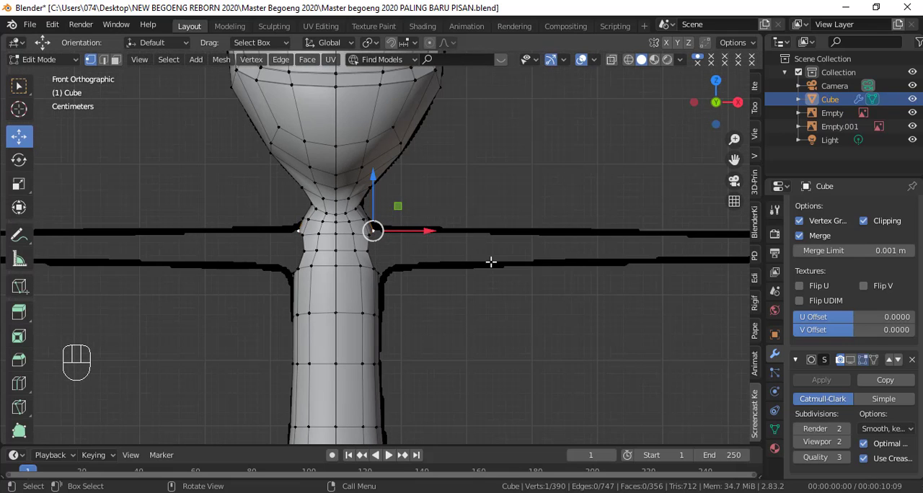
Step: Return to Object Mode and add a cylinder mesh with 8 vertices, radius 0.02 m, depth 0.66 m and cap fill type Nothing
{"action": "middle_click_drag", "start_coordinate": [472, 223], "coordinate": [405, 116], "text": "shift"}
{"action": "scroll", "coordinate": [427, 172], "scroll_direction": "down", "scroll_amount": 3}
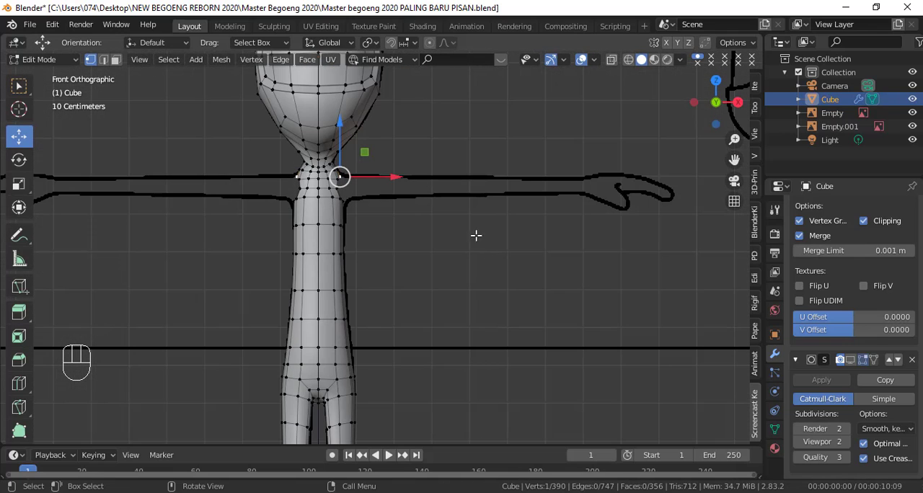
{"action": "scroll", "coordinate": [464, 229], "scroll_direction": "down", "scroll_amount": 2}
{"action": "key", "text": "Tab"}
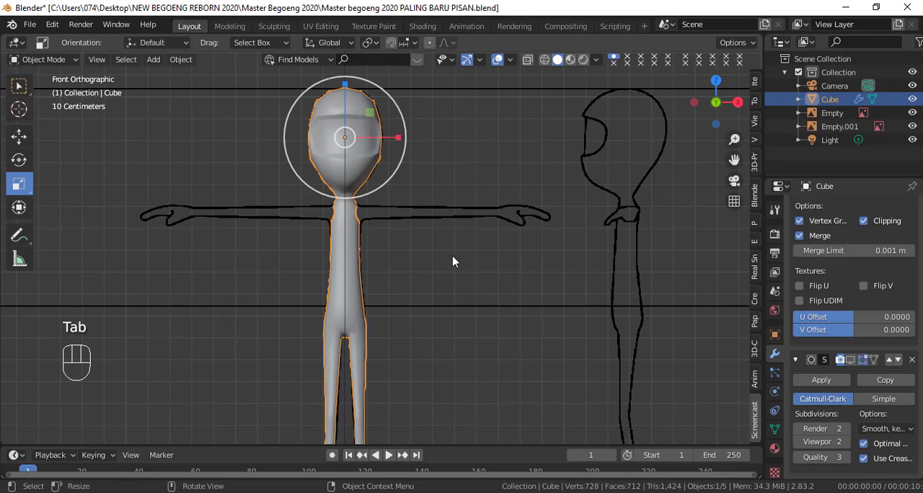
{"action": "key", "text": "shift+a"}
{"action": "mouse_move", "coordinate": [451, 217]}
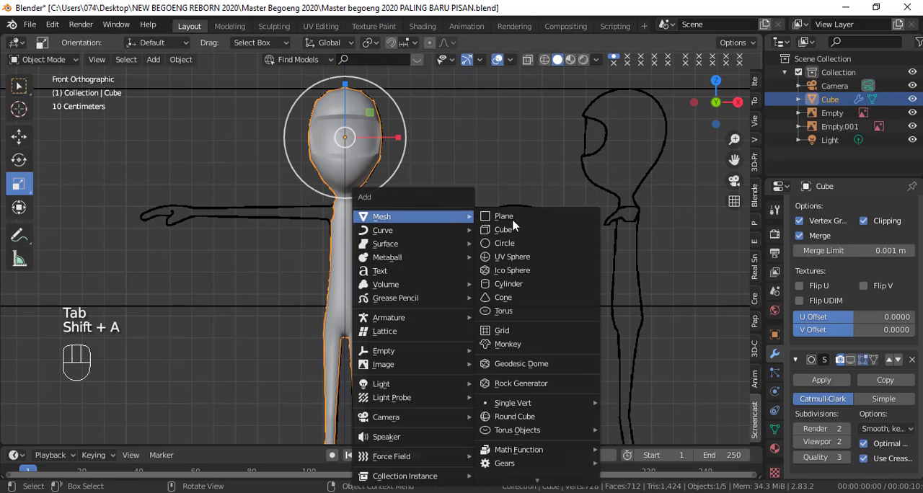
{"action": "left_click", "coordinate": [530, 283]}
{"action": "scroll", "coordinate": [462, 312], "scroll_direction": "down", "scroll_amount": 5}
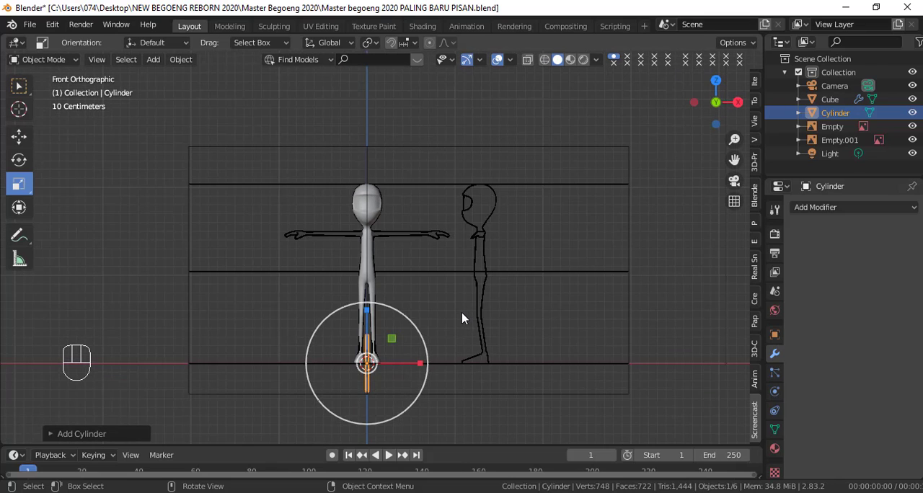
{"action": "scroll", "coordinate": [463, 317], "scroll_direction": "up", "scroll_amount": 1}
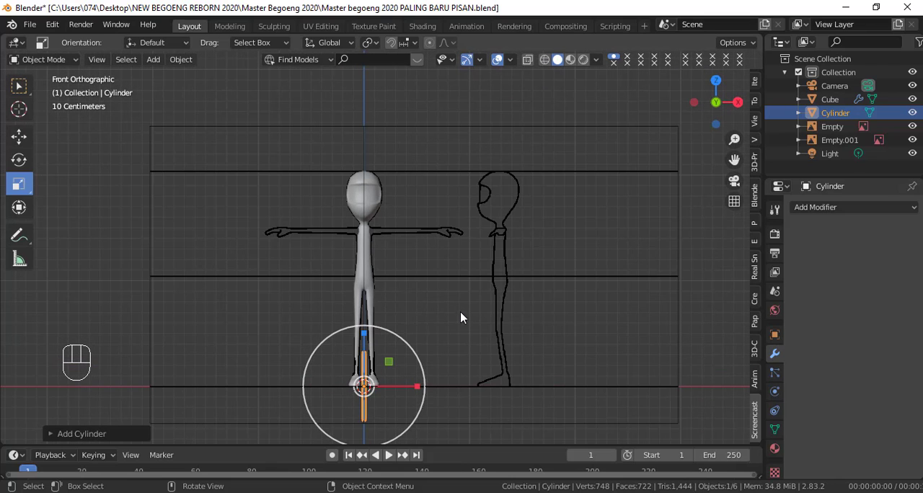
{"action": "left_click", "coordinate": [53, 434]}
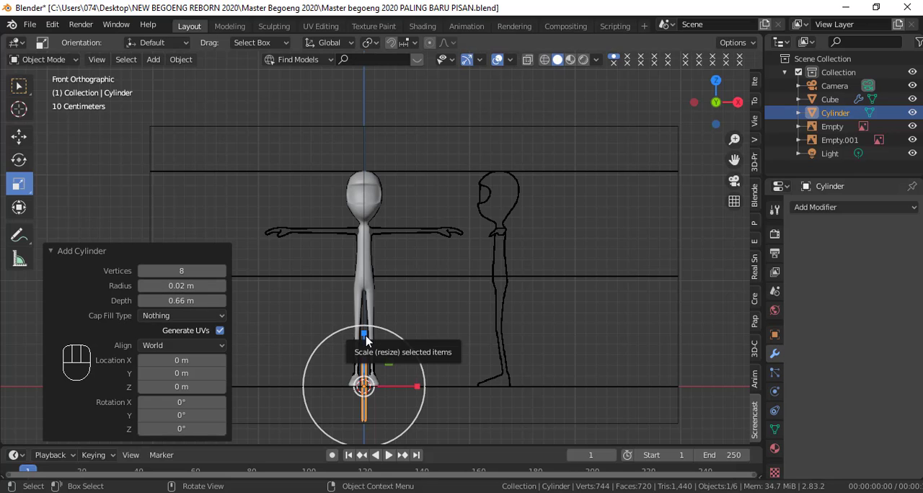
Step: Lengthen the cylinder along Z and raise it to the height of the reference arms
{"action": "left_click_drag", "start_coordinate": [365, 340], "coordinate": [365, 324]}
{"action": "left_click", "coordinate": [58, 353]}
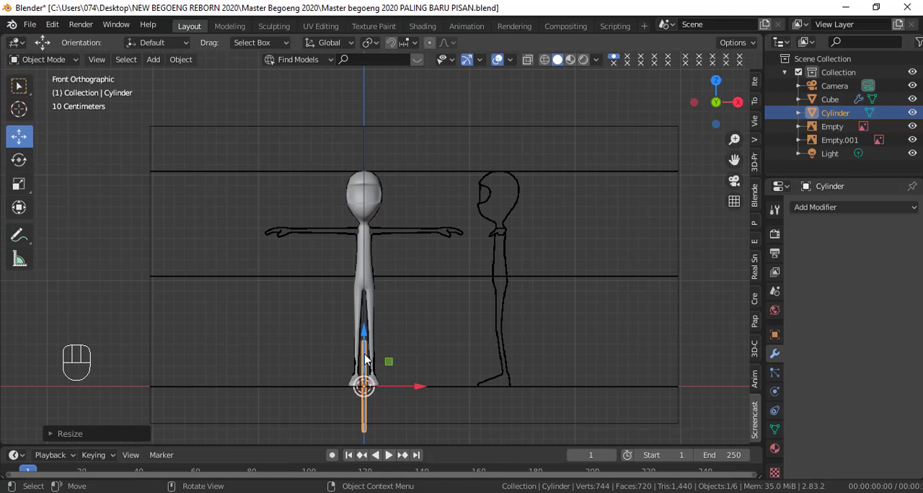
{"action": "left_click_drag", "start_coordinate": [365, 358], "coordinate": [366, 199]}
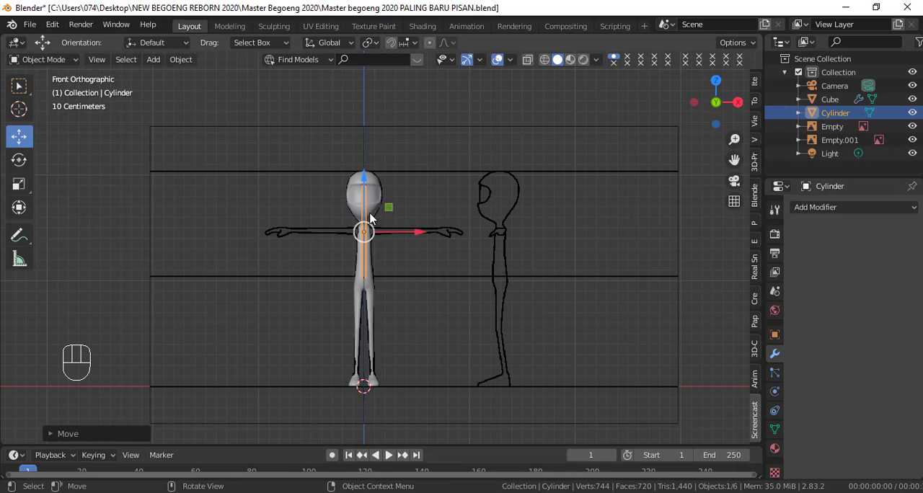
Step: Rotate the cylinder 90° in the front view and move it along X over the reference arm
{"action": "scroll", "coordinate": [376, 252], "scroll_direction": "up", "scroll_amount": 3}
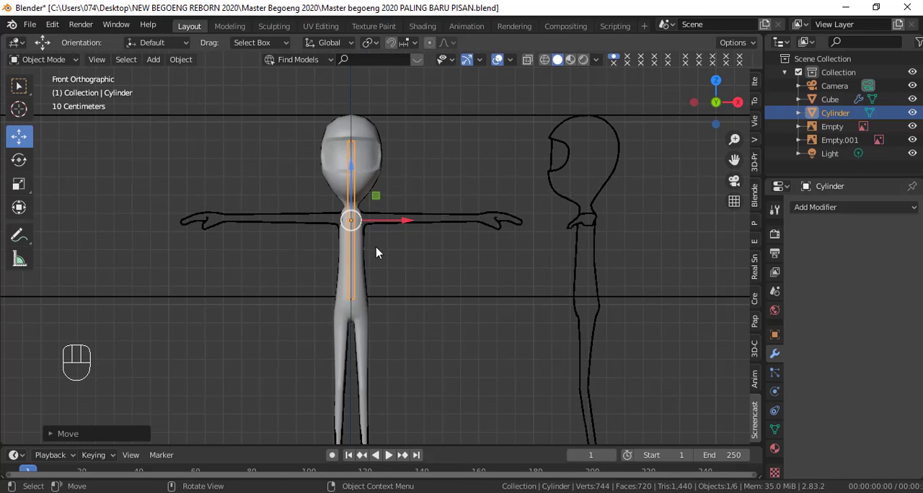
{"action": "key", "text": "r"}
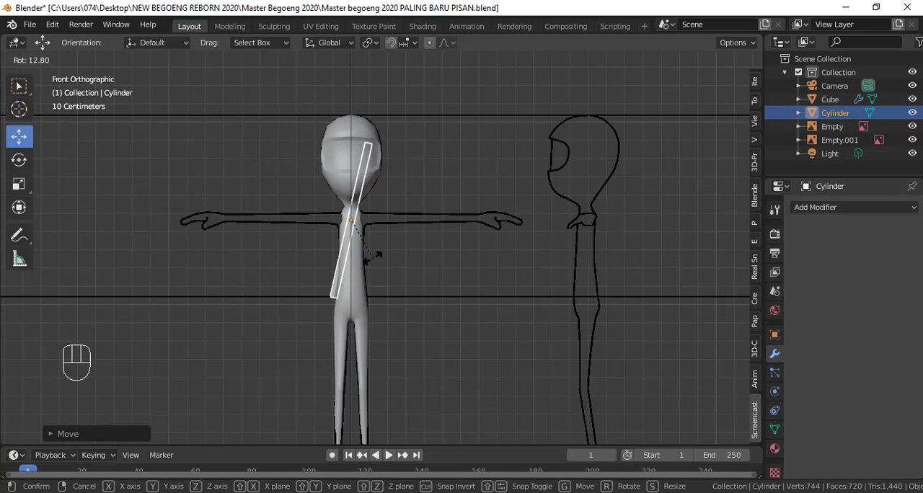
{"action": "type", "text": "90"}
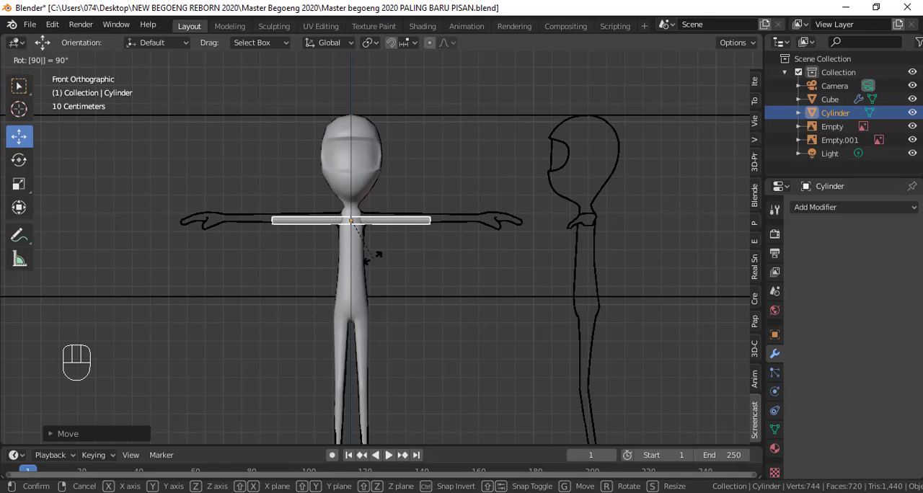
{"action": "left_click", "coordinate": [373, 257]}
{"action": "scroll", "coordinate": [373, 274], "scroll_direction": "up", "scroll_amount": 3}
{"action": "left_click_drag", "start_coordinate": [378, 202], "coordinate": [488, 161]}
{"action": "scroll", "coordinate": [464, 204], "scroll_direction": "up", "scroll_amount": 1}
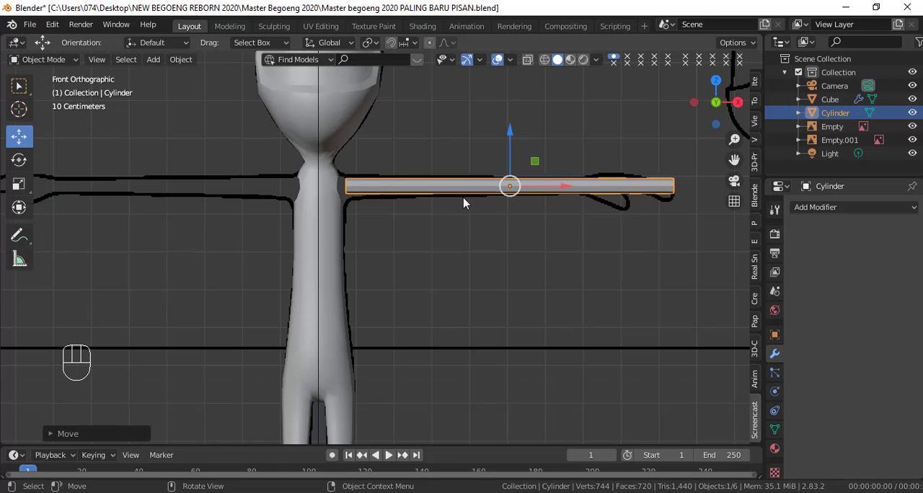
Step: Shorten the cylinder along X and position it so it spans from beside the arm hole to the reference wrist
{"action": "left_click", "coordinate": [19, 184]}
{"action": "left_click_drag", "start_coordinate": [564, 187], "coordinate": [531, 191]}
{"action": "left_click", "coordinate": [20, 144]}
{"action": "scroll", "coordinate": [517, 212], "scroll_direction": "up", "scroll_amount": 1}
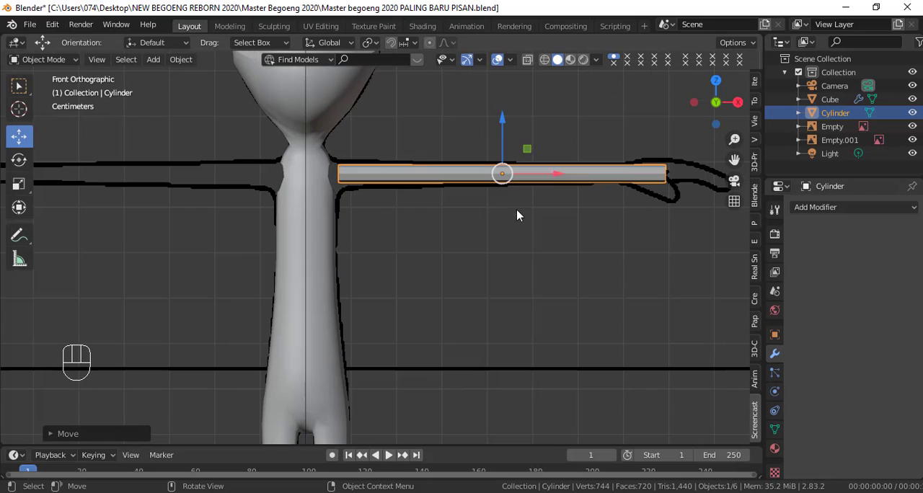
{"action": "middle_click_drag", "start_coordinate": [431, 221], "coordinate": [443, 264], "text": "shift"}
{"action": "scroll", "coordinate": [442, 264], "scroll_direction": "up", "scroll_amount": 3}
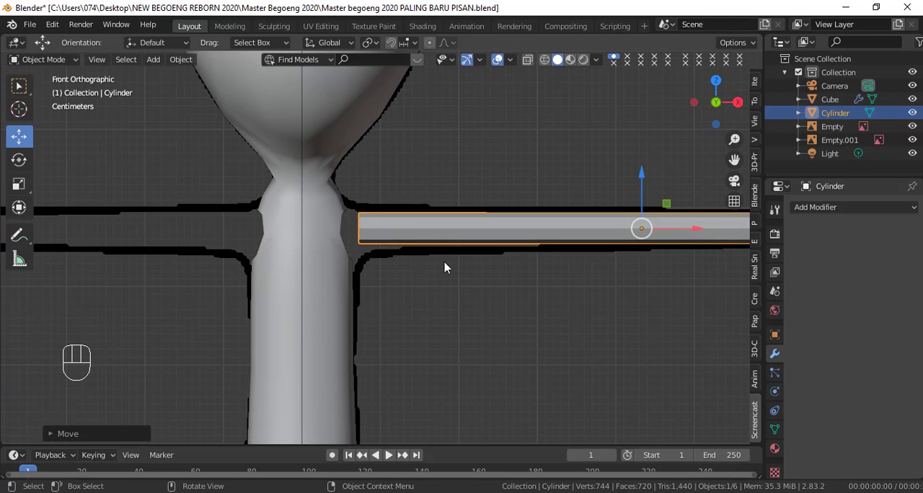
Step: Check the cylinder's alignment with the arm hole, then join it into the body mesh
{"action": "key", "text": "shift+z"}
{"action": "key", "text": "shift+z"}
{"action": "mouse_move", "coordinate": [374, 258]}
{"action": "middle_mouse_down"}
{"action": "mouse_move", "coordinate": [320, 289]}
{"action": "mouse_move", "coordinate": [328, 287]}
{"action": "middle_mouse_up"}
{"action": "key", "text": "KP_1"}
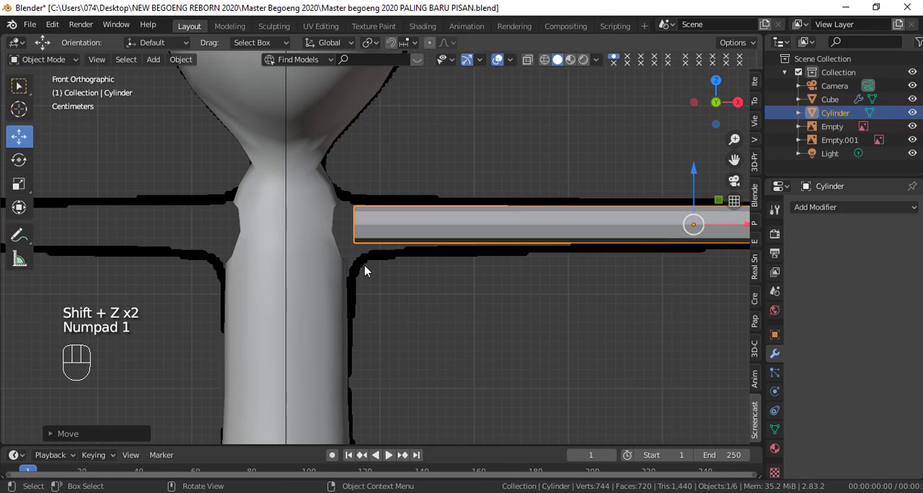
{"action": "key", "text": "shift+z"}
{"action": "key", "text": "shift+z"}
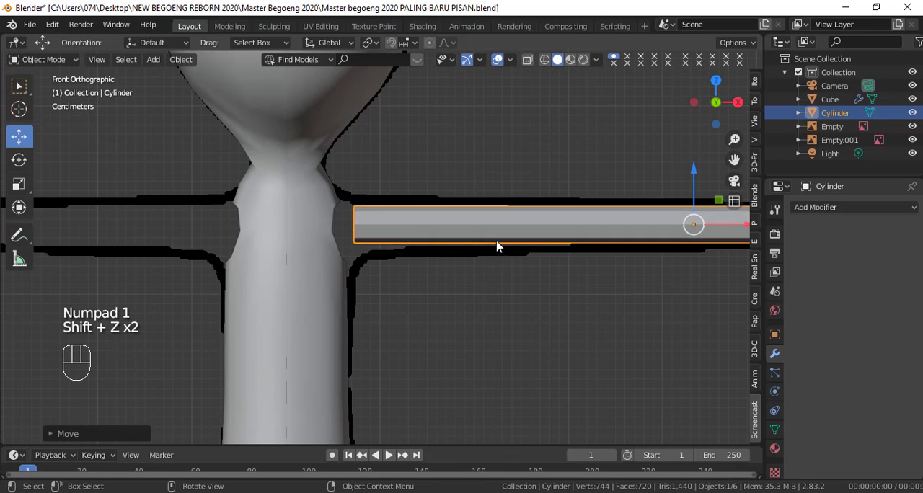
{"action": "scroll", "coordinate": [497, 248], "scroll_direction": "down", "scroll_amount": 2}
{"action": "scroll", "coordinate": [511, 274], "scroll_direction": "down", "scroll_amount": 2}
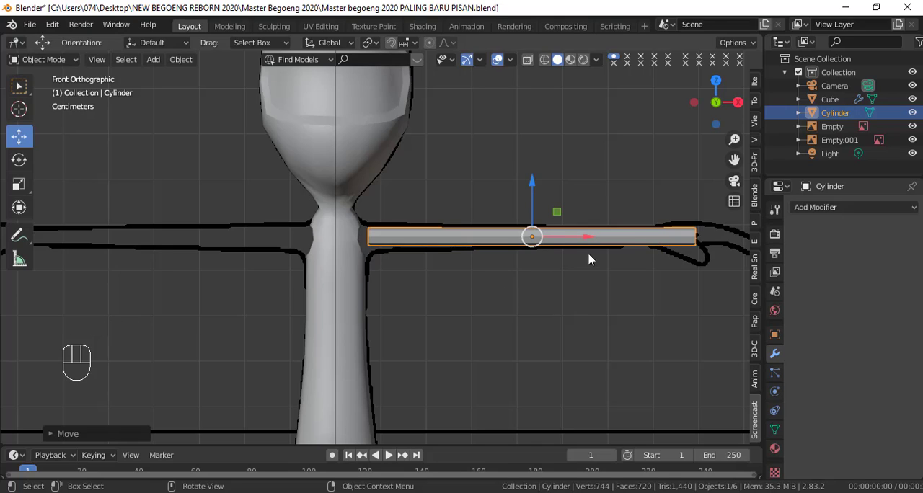
{"action": "left_click", "coordinate": [347, 308], "text": "shift"}
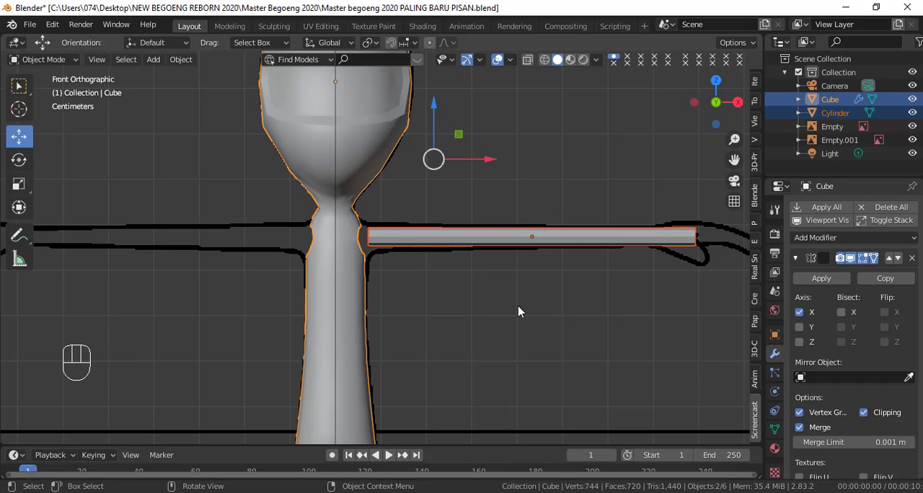
{"action": "key", "text": "ctrl+j"}
Step: Enter Edit Mode on the joined body and select all linked geometry of the arm cylinder
{"action": "scroll", "coordinate": [474, 324], "scroll_direction": "up", "scroll_amount": 1}
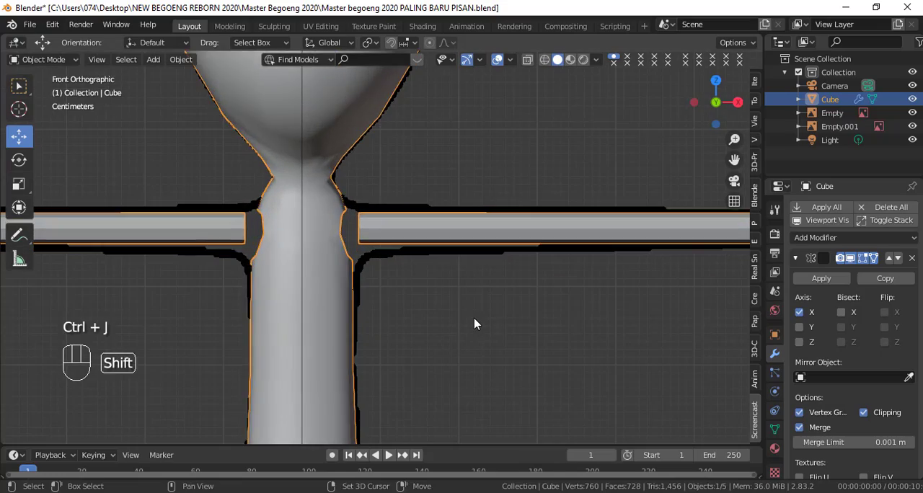
{"action": "key", "text": "shift+z"}
{"action": "middle_click_drag", "start_coordinate": [474, 324], "coordinate": [366, 299]}
{"action": "key", "text": "shift+z"}
{"action": "scroll", "coordinate": [407, 273], "scroll_direction": "up", "scroll_amount": 1}
{"action": "scroll", "coordinate": [407, 272], "scroll_direction": "up", "scroll_amount": 1}
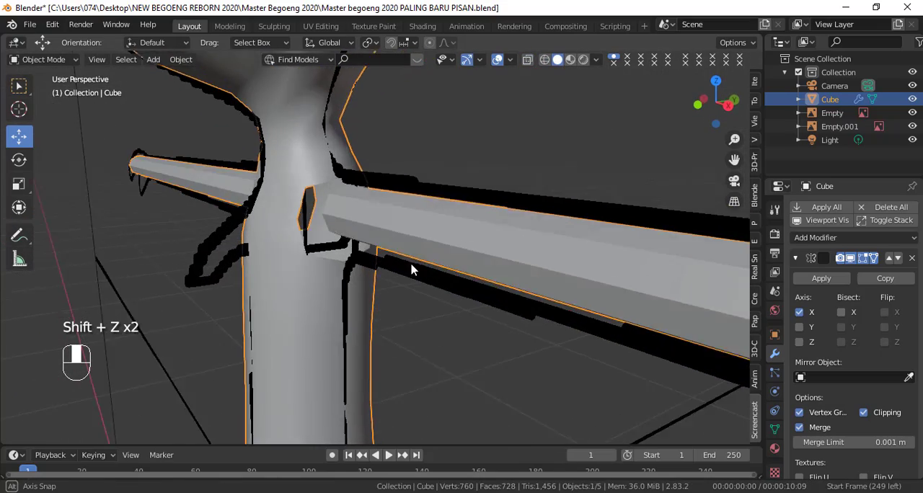
{"action": "key", "text": "Tab"}
{"action": "middle_click_drag", "start_coordinate": [411, 268], "coordinate": [436, 201]}
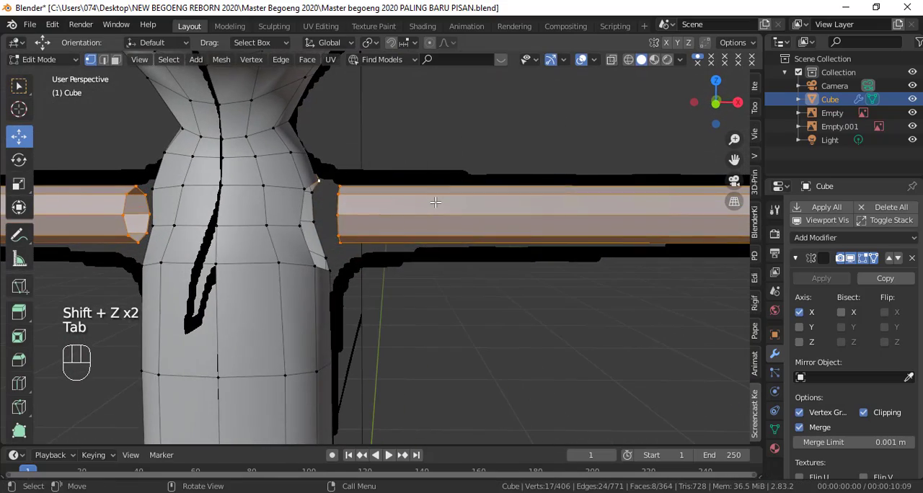
{"action": "scroll", "coordinate": [430, 205], "scroll_direction": "up", "scroll_amount": 2}
{"action": "key", "text": "KP_1"}
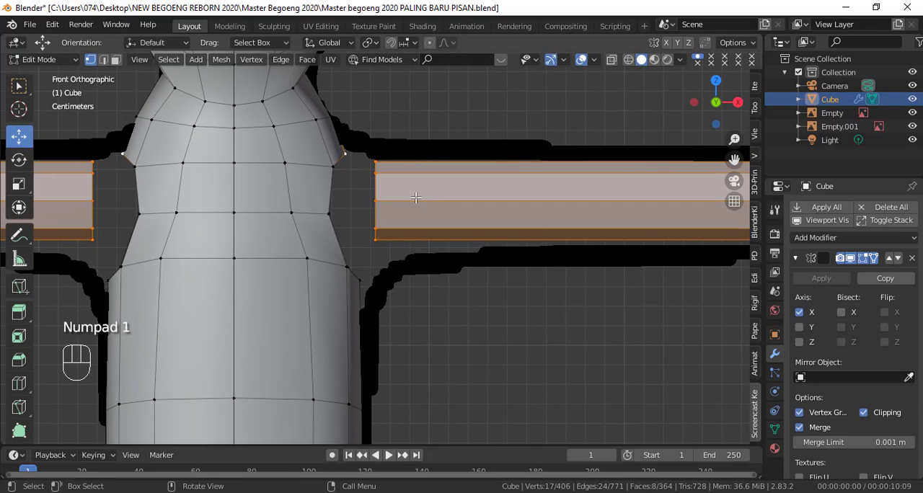
{"action": "left_click", "coordinate": [375, 201]}
{"action": "key", "text": "ctrl+l"}
{"action": "scroll", "coordinate": [618, 254], "scroll_direction": "down", "scroll_amount": 3}
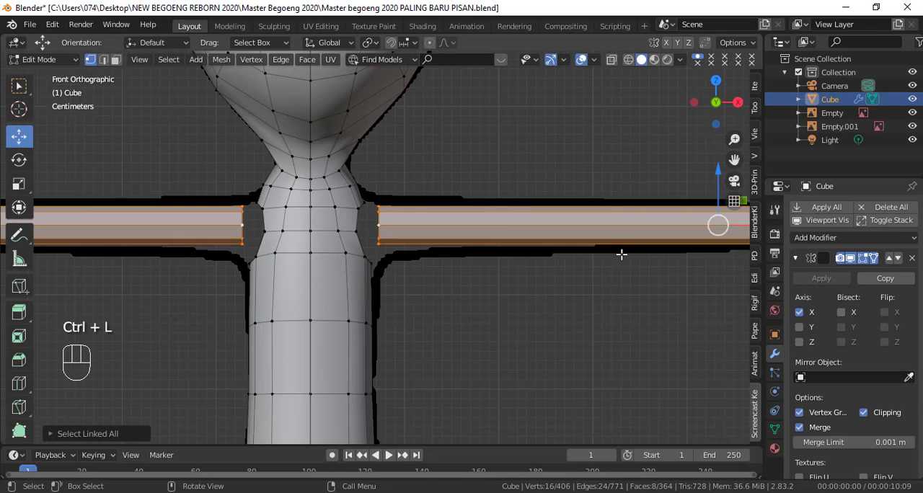
Step: Scale up the arm cylinder in the side view and move it to the centre of the arm hole
{"action": "middle_click_drag", "start_coordinate": [618, 253], "coordinate": [600, 299]}
{"action": "key", "text": "KP_3"}
{"action": "scroll", "coordinate": [504, 245], "scroll_direction": "up", "scroll_amount": 3}
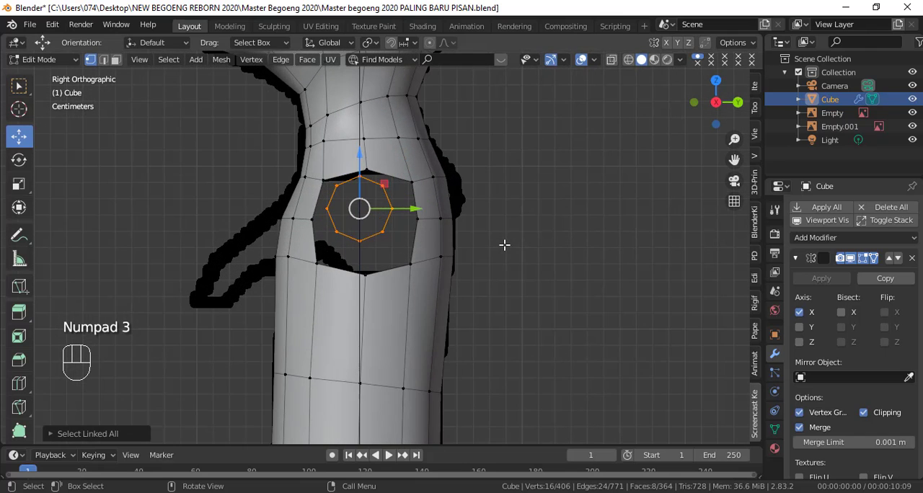
{"action": "left_click", "coordinate": [18, 184]}
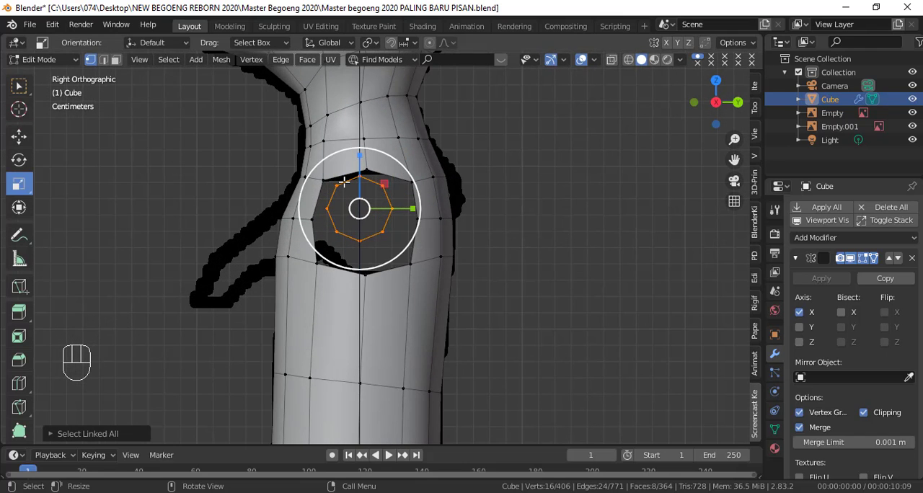
{"action": "left_click_drag", "start_coordinate": [361, 154], "coordinate": [362, 138]}
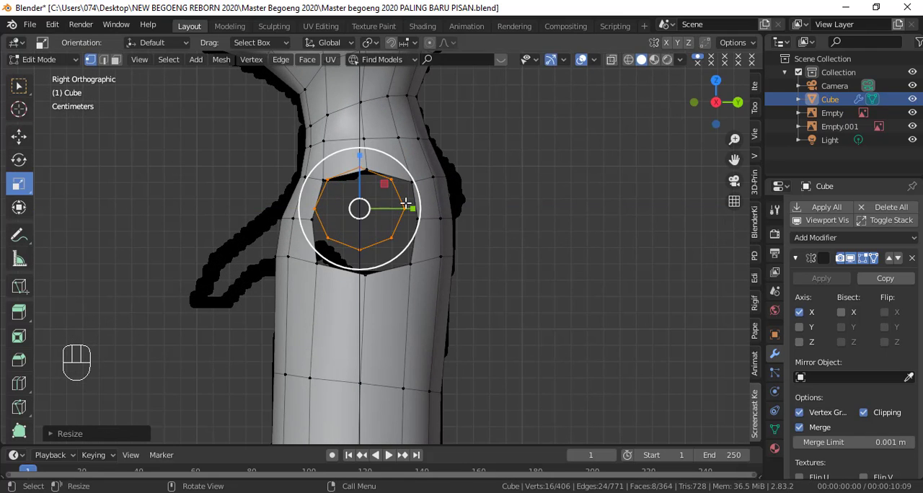
{"action": "key", "text": "g"}
{"action": "left_click", "coordinate": [408, 214]}
Step: Select the arm hole's border loop and the cylinder's inner end loop and connect them with Bridge Edge Loops
{"action": "key", "text": "KP_1"}
{"action": "key", "text": "shift+z"}
{"action": "key", "text": "shift+z"}
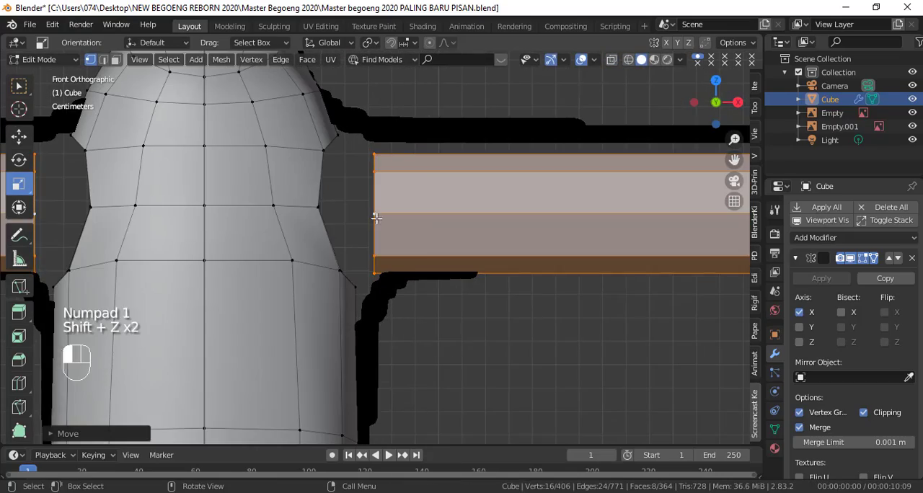
{"action": "middle_click_drag", "start_coordinate": [466, 214], "coordinate": [447, 232], "text": "shift"}
{"action": "left_click", "coordinate": [356, 179], "text": "alt"}
{"action": "left_click", "coordinate": [335, 189], "text": "alt+shift"}
{"action": "key", "text": "KP_1"}
{"action": "middle_click_drag", "start_coordinate": [512, 178], "coordinate": [351, 282], "text": "shift"}
{"action": "right_click", "coordinate": [462, 326]}
{"action": "mouse_move", "coordinate": [445, 103]}
{"action": "left_click", "coordinate": [519, 106]}
{"action": "middle_click_drag", "start_coordinate": [505, 144], "coordinate": [302, 208]}
{"action": "key", "text": "KP_1"}
{"action": "middle_click_drag", "start_coordinate": [397, 228], "coordinate": [491, 238], "text": "shift"}
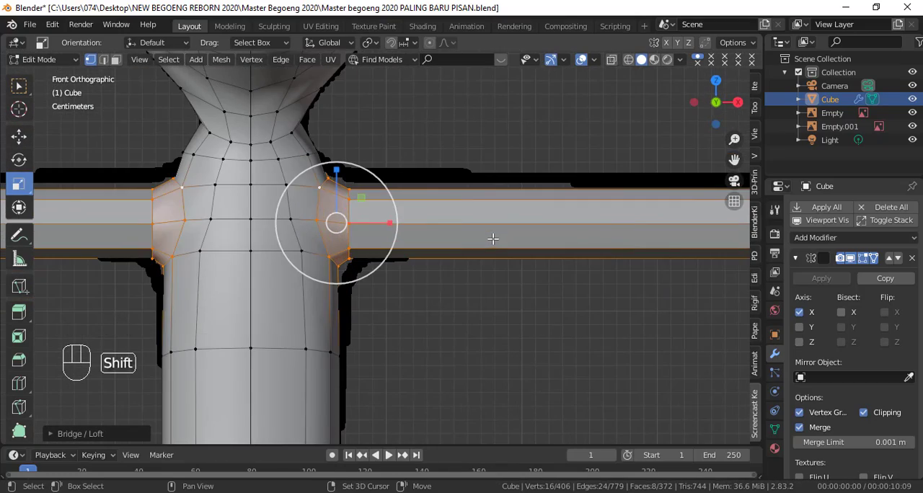
Step: Stretch the bridged shoulder loops along Z and move them to follow the front reference outline
{"action": "left_click_drag", "start_coordinate": [337, 171], "coordinate": [338, 158]}
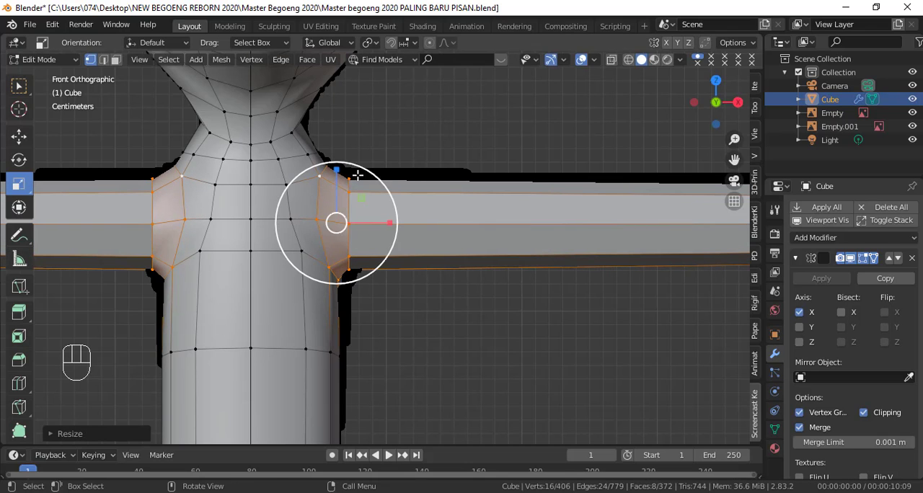
{"action": "key", "text": "g"}
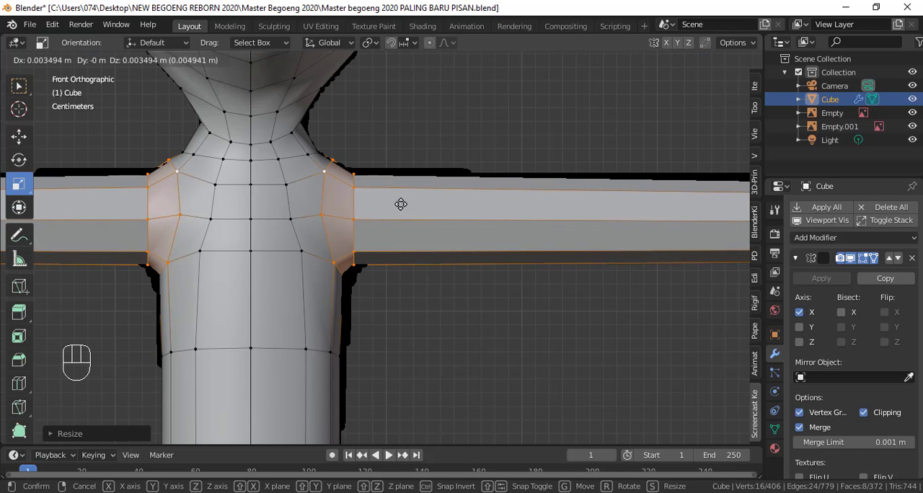
{"action": "left_click", "coordinate": [402, 205]}
Step: Scale the bridged shoulder loops in wireframe and shift them along X to fit the reference outline
{"action": "key", "text": "shift+z"}
{"action": "scroll", "coordinate": [680, 253], "scroll_direction": "down", "scroll_amount": 5}
{"action": "scroll", "coordinate": [420, 261], "scroll_direction": "up", "scroll_amount": 5}
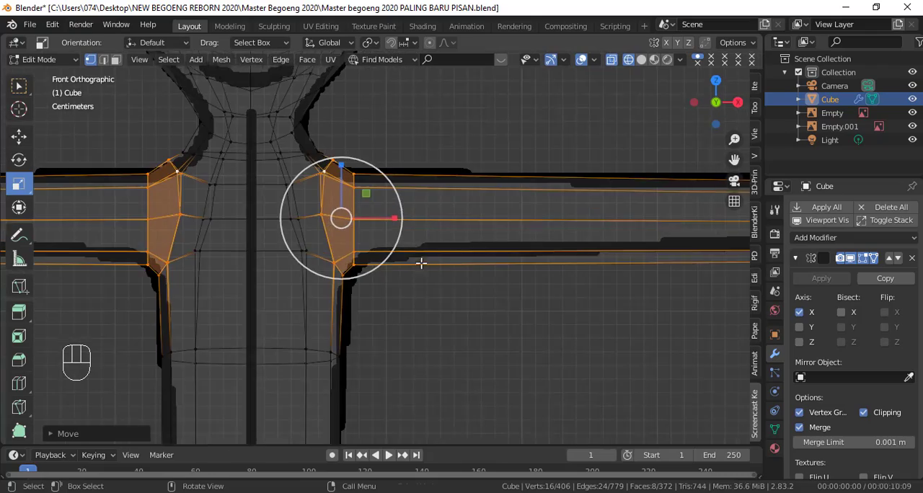
{"action": "scroll", "coordinate": [469, 267], "scroll_direction": "up", "scroll_amount": 1}
{"action": "key", "text": "s"}
{"action": "left_click", "coordinate": [455, 254]}
{"action": "middle_click_drag", "start_coordinate": [455, 254], "coordinate": [472, 325], "text": "shift"}
{"action": "left_click", "coordinate": [20, 136]}
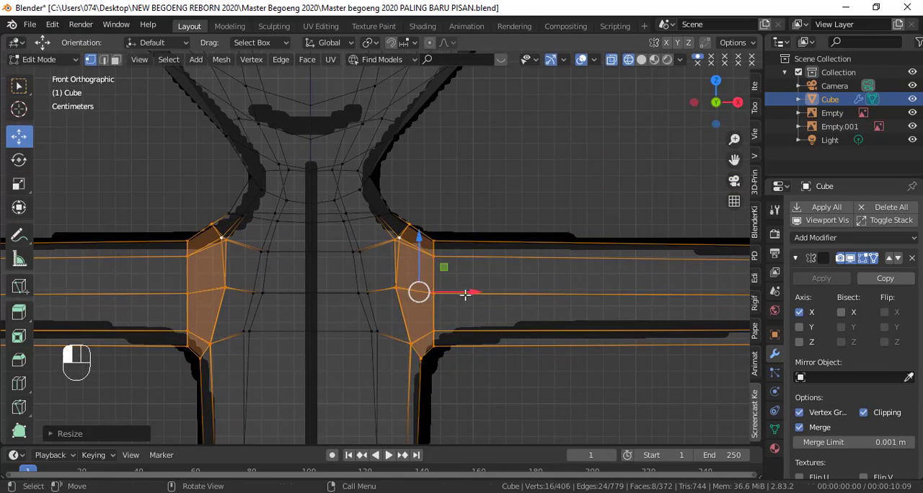
{"action": "left_click_drag", "start_coordinate": [467, 293], "coordinate": [472, 292]}
{"action": "key", "text": "shift+z"}
{"action": "middle_click_drag", "start_coordinate": [472, 291], "coordinate": [405, 268]}
{"action": "key", "text": "KP_1"}
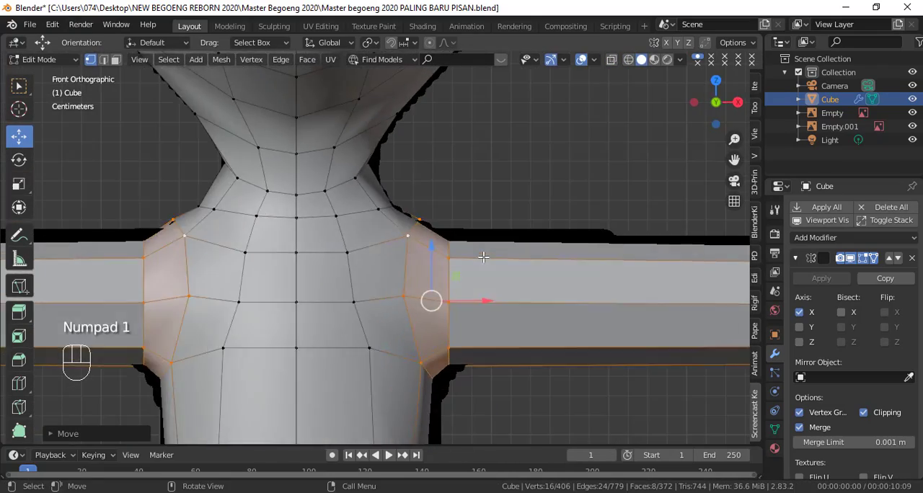
Step: Circle-select the upper vertices of the arm's shoulder-end loop in wireframe and raise them along Z to the arm outline
{"action": "key", "text": "shift+z"}
{"action": "scroll", "coordinate": [457, 256], "scroll_direction": "up", "scroll_amount": 4}
{"action": "left_click", "coordinate": [424, 251]}
{"action": "key", "text": "shift+z"}
{"action": "key", "text": "shift+z"}
{"action": "key", "text": "c"}
{"action": "left_click", "coordinate": [407, 241]}
{"action": "right_click", "coordinate": [401, 232]}
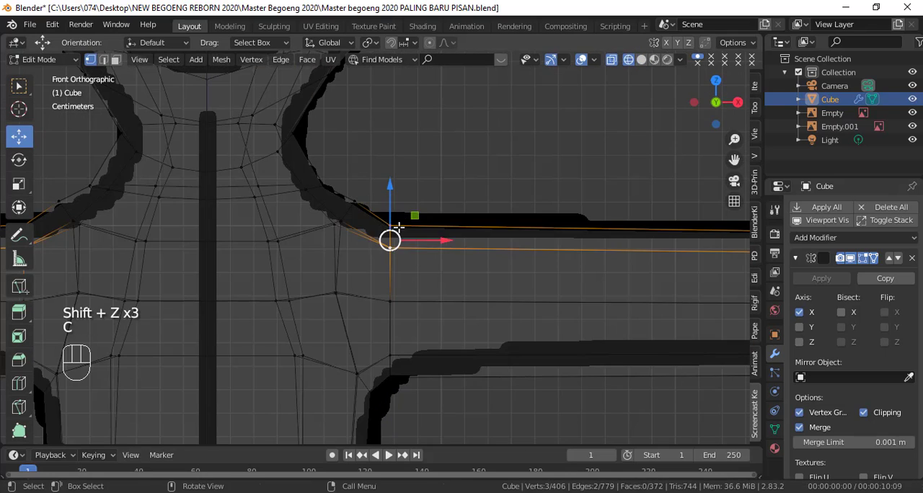
{"action": "left_click_drag", "start_coordinate": [395, 205], "coordinate": [395, 191]}
Step: Circle-select the arm's outer end loop, move it back to the wrist in the front outline and scale it down to the wrist's thickness
{"action": "scroll", "coordinate": [465, 310], "scroll_direction": "down", "scroll_amount": 3}
{"action": "middle_click_drag", "start_coordinate": [468, 314], "coordinate": [387, 298], "text": "shift"}
{"action": "scroll", "coordinate": [387, 299], "scroll_direction": "down", "scroll_amount": 3}
{"action": "left_click", "coordinate": [551, 281]}
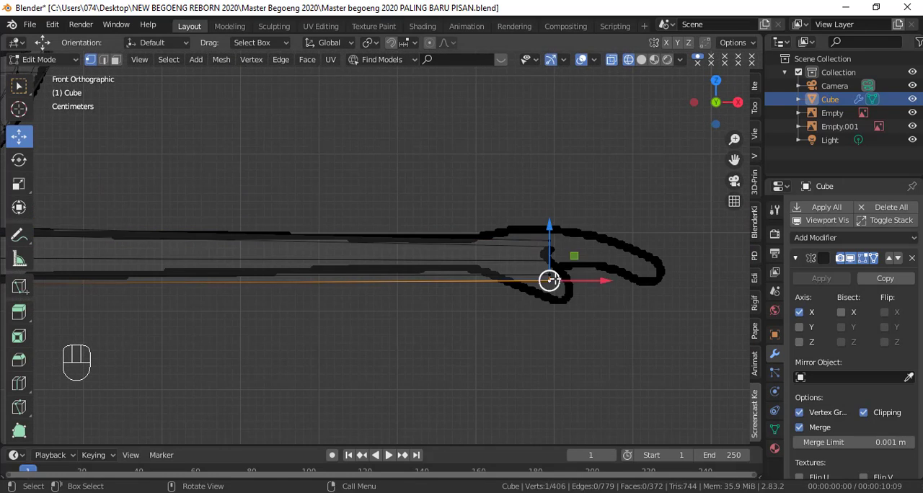
{"action": "key", "text": "c"}
{"action": "left_click_drag", "start_coordinate": [550, 278], "coordinate": [551, 245]}
{"action": "right_click", "coordinate": [574, 265]}
{"action": "key", "text": "g"}
{"action": "left_click", "coordinate": [499, 263]}
{"action": "key", "text": "s"}
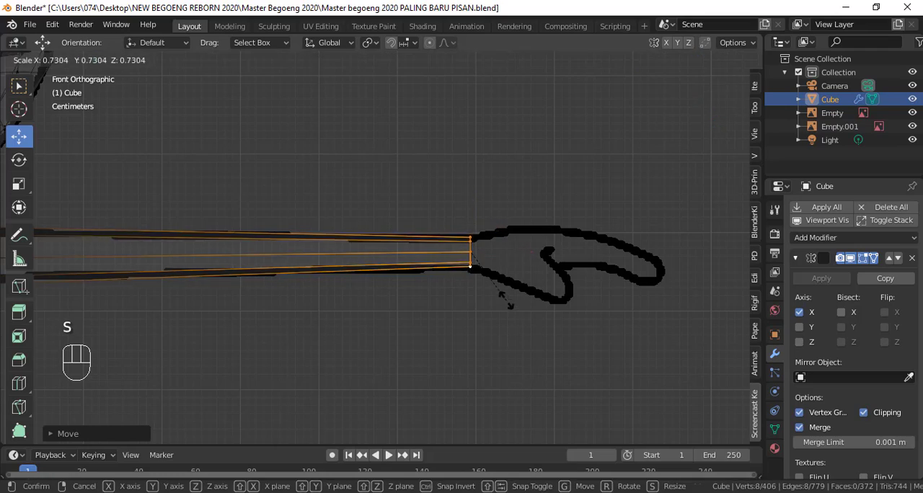
{"action": "left_click", "coordinate": [508, 295]}
Step: Return to Object Mode with solid shading and apply Shade Smooth to the character
{"action": "scroll", "coordinate": [532, 302], "scroll_direction": "down", "scroll_amount": 4}
{"action": "key", "text": "Tab"}
{"action": "scroll", "coordinate": [505, 295], "scroll_direction": "up", "scroll_amount": 3}
{"action": "key", "text": "shift+z"}
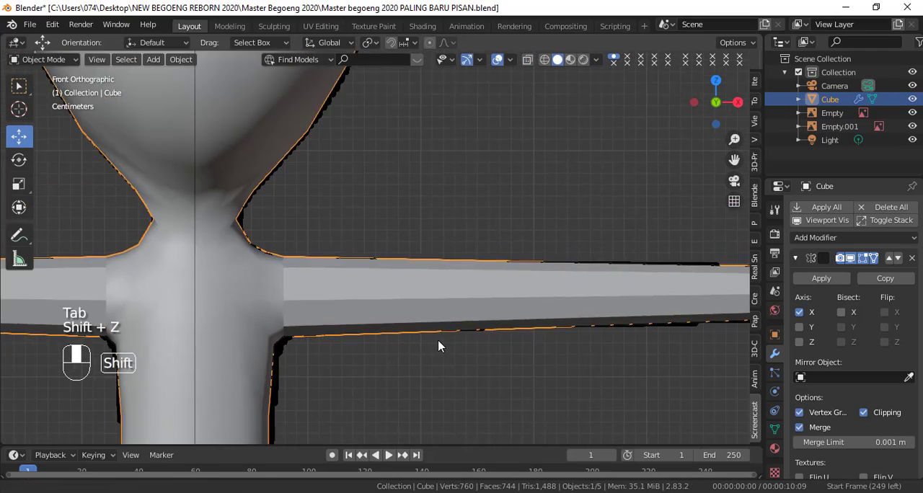
{"action": "scroll", "coordinate": [447, 332], "scroll_direction": "down", "scroll_amount": 5}
{"action": "scroll", "coordinate": [432, 264], "scroll_direction": "up", "scroll_amount": 6}
{"action": "scroll", "coordinate": [454, 264], "scroll_direction": "down", "scroll_amount": 6}
{"action": "right_click", "coordinate": [507, 188]}
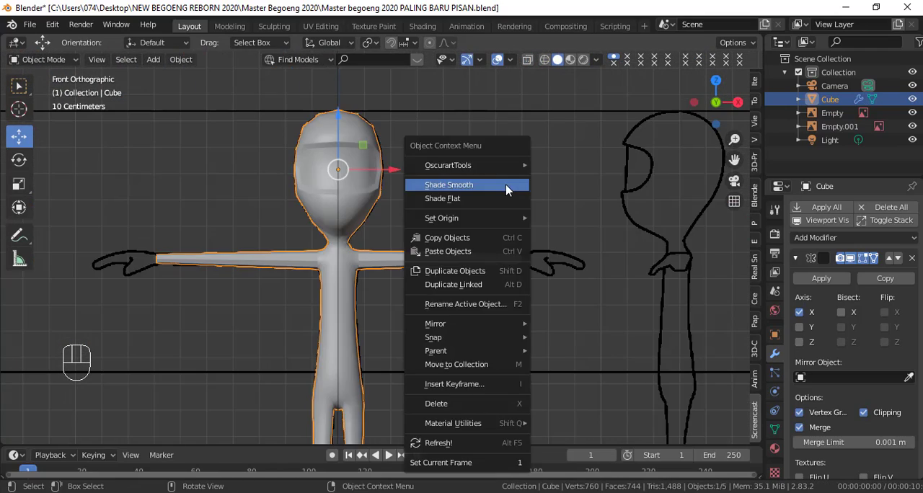
{"action": "left_click", "coordinate": [507, 187]}
Step: Circle-select the armpit vertices under the shoulder in wireframe and raise them to the arm's lower outline
{"action": "scroll", "coordinate": [491, 267], "scroll_direction": "up", "scroll_amount": 6}
{"action": "scroll", "coordinate": [494, 276], "scroll_direction": "down", "scroll_amount": 4}
{"action": "middle_click_drag", "start_coordinate": [506, 318], "coordinate": [557, 177], "text": "shift"}
{"action": "key", "text": "Tab"}
{"action": "scroll", "coordinate": [392, 319], "scroll_direction": "up", "scroll_amount": 4}
{"action": "scroll", "coordinate": [361, 261], "scroll_direction": "up", "scroll_amount": 3}
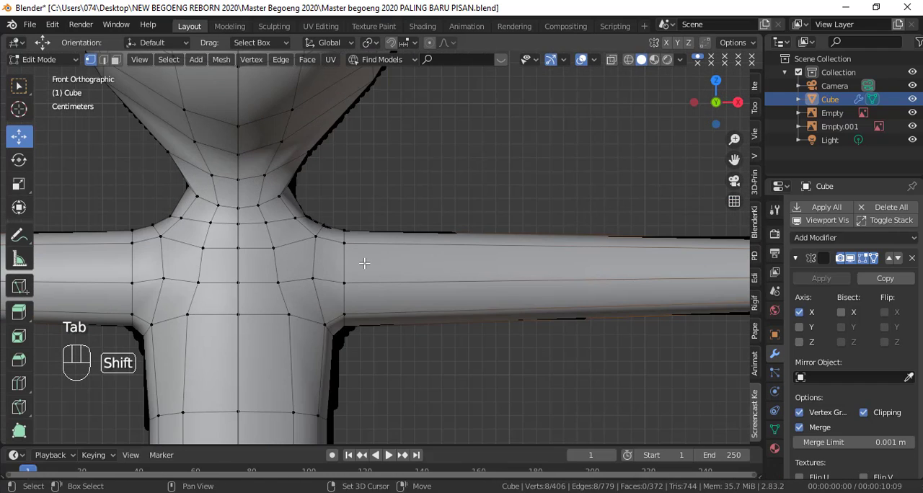
{"action": "key", "text": "shift+z"}
{"action": "scroll", "coordinate": [425, 289], "scroll_direction": "up", "scroll_amount": 2}
{"action": "left_click", "coordinate": [391, 304]}
{"action": "key", "text": "c"}
{"action": "left_click", "coordinate": [384, 297]}
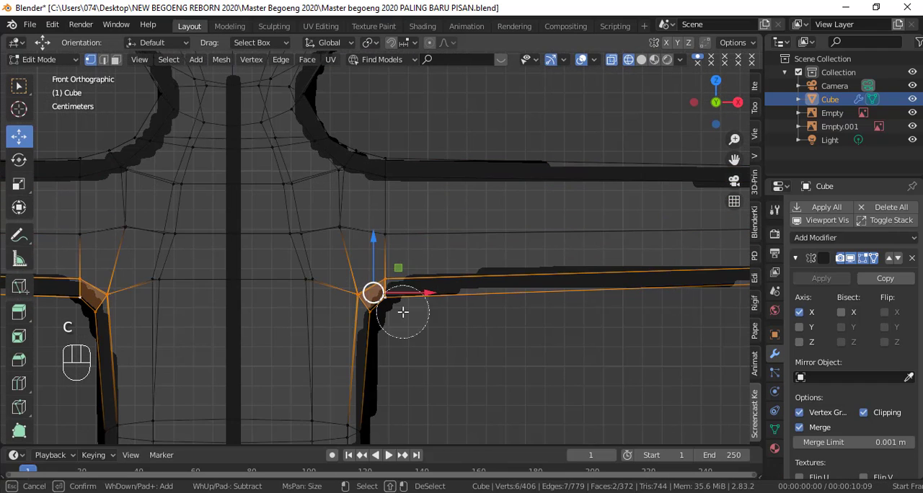
{"action": "right_click", "coordinate": [403, 311]}
Step: Raise the middle vertices of the arm's shoulder-end loop and shift the neighbouring middle vertices outward along X
{"action": "key", "text": "c"}
{"action": "left_click", "coordinate": [386, 238]}
{"action": "right_click", "coordinate": [384, 238]}
{"action": "mouse_move", "coordinate": [376, 235]}
{"action": "left_mouse_down"}
{"action": "mouse_move", "coordinate": [376, 222]}
{"action": "mouse_move", "coordinate": [344, 229]}
{"action": "mouse_move", "coordinate": [375, 227]}
{"action": "left_mouse_up"}
{"action": "left_click", "coordinate": [298, 235]}
{"action": "key", "text": "c"}
{"action": "left_click", "coordinate": [295, 235]}
{"action": "left_click", "coordinate": [341, 228]}
{"action": "key", "text": "c"}
{"action": "left_click", "coordinate": [341, 228]}
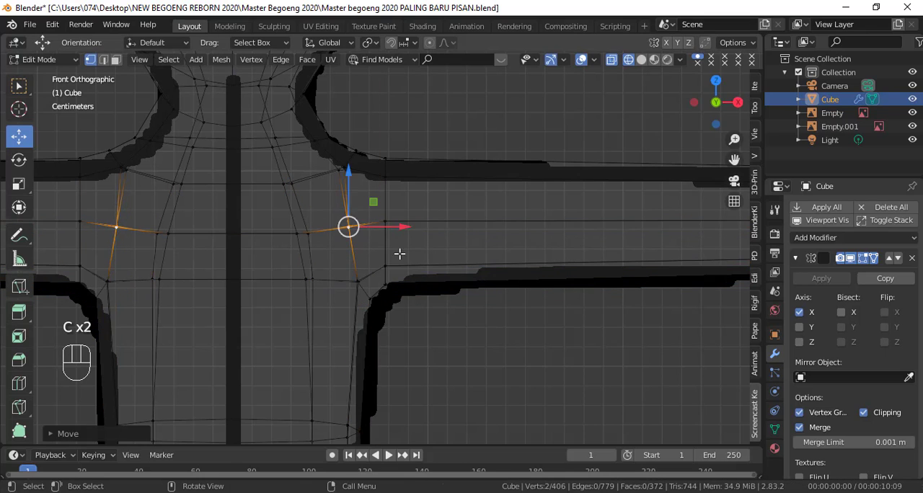
Step: Circle-select the upper shoulder vertices in wireframe and lower them slightly along Z to fit the outline
{"action": "left_click", "coordinate": [388, 285]}
{"action": "left_click", "coordinate": [385, 182]}
{"action": "key", "text": "c"}
{"action": "left_click_drag", "start_coordinate": [380, 165], "coordinate": [370, 137]}
{"action": "right_click", "coordinate": [358, 154]}
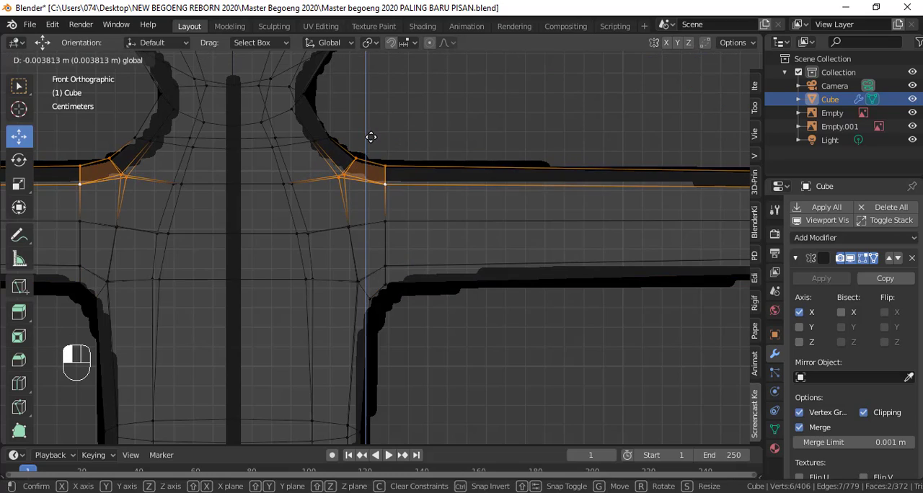
Step: Examine the smoothed shoulder and arm against the front reference in solid shading
{"action": "scroll", "coordinate": [404, 194], "scroll_direction": "down", "scroll_amount": 6}
{"action": "key", "text": "shift+z"}
{"action": "key", "text": "Tab"}
{"action": "scroll", "coordinate": [473, 274], "scroll_direction": "down", "scroll_amount": 4}
{"action": "mouse_move", "coordinate": [486, 310]}
{"action": "middle_mouse_down", "text": "shift"}
{"action": "mouse_move", "coordinate": [493, 159]}
{"action": "mouse_move", "coordinate": [468, 301]}
{"action": "middle_mouse_up", "text": "shift"}
{"action": "key", "text": "Tab"}
{"action": "scroll", "coordinate": [468, 288], "scroll_direction": "up", "scroll_amount": 7}
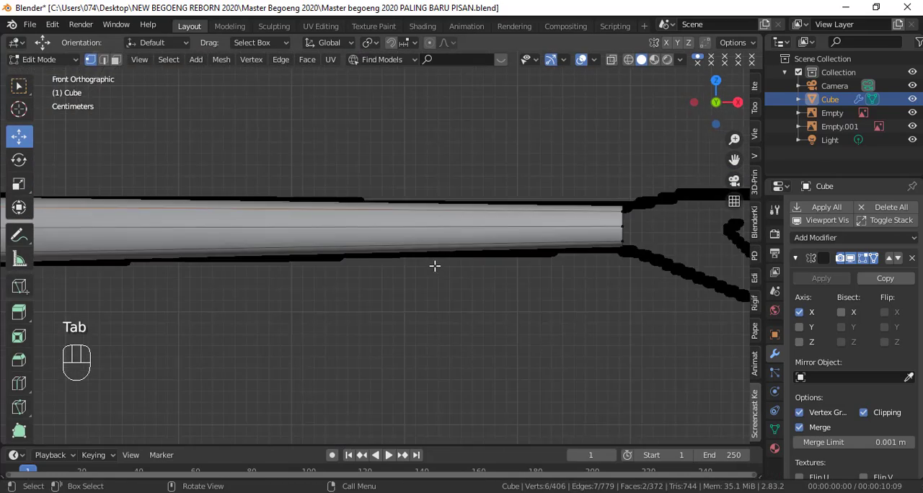
{"action": "scroll", "coordinate": [435, 266], "scroll_direction": "down", "scroll_amount": 4}
{"action": "key", "text": "Tab"}
{"action": "scroll", "coordinate": [465, 260], "scroll_direction": "up", "scroll_amount": 4}
{"action": "scroll", "coordinate": [466, 260], "scroll_direction": "down", "scroll_amount": 3}
{"action": "middle_click_drag", "start_coordinate": [559, 270], "coordinate": [431, 269], "text": "shift"}
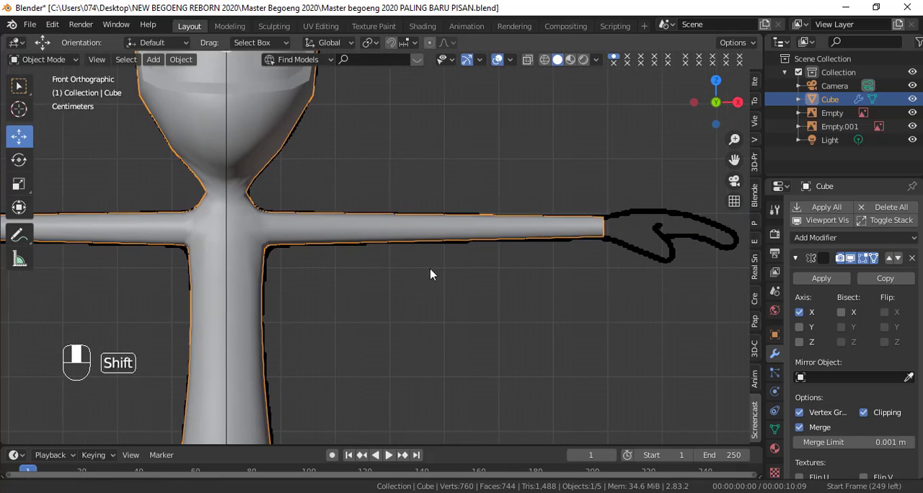
Step: Select the arm's wrist-end loop and stretch it along Z in the front wireframe view to fit the wrist outline
{"action": "scroll", "coordinate": [598, 262], "scroll_direction": "up", "scroll_amount": 3}
{"action": "key", "text": "KP_7"}
{"action": "key", "text": "Tab"}
{"action": "mouse_move", "coordinate": [598, 262]}
{"action": "middle_mouse_down", "text": "shift"}
{"action": "mouse_move", "coordinate": [469, 266]}
{"action": "mouse_move", "coordinate": [353, 235]}
{"action": "middle_mouse_up", "text": "shift"}
{"action": "left_click", "coordinate": [469, 266], "text": "alt"}
{"action": "key", "text": "shift+z"}
{"action": "key", "text": "x"}
{"action": "key", "text": "KP_1"}
{"action": "scroll", "coordinate": [358, 265], "scroll_direction": "up", "scroll_amount": 4}
{"action": "key", "text": "shift+z"}
{"action": "key", "text": "shift+z"}
{"action": "left_click", "coordinate": [19, 184]}
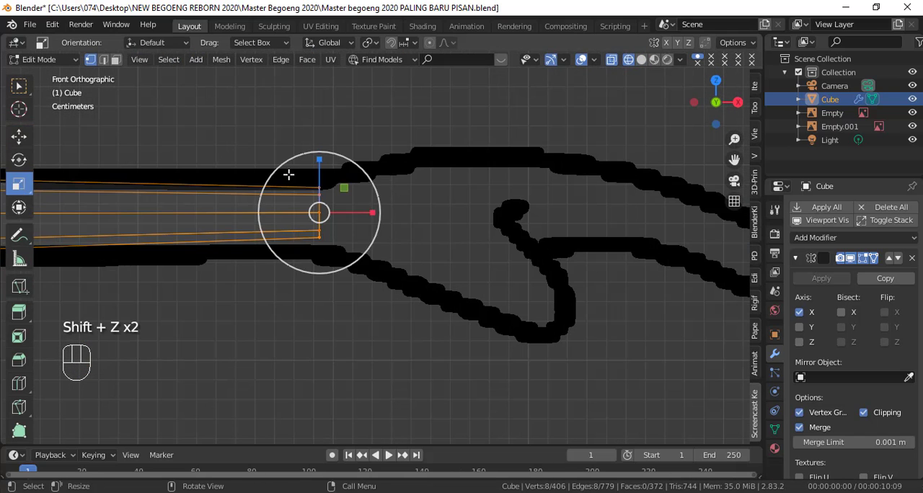
{"action": "left_click_drag", "start_coordinate": [319, 161], "coordinate": [323, 140]}
Step: Extrude the wrist loop twice along the palm of the hand outline and rotate the new end loop slightly
{"action": "key", "text": "e"}
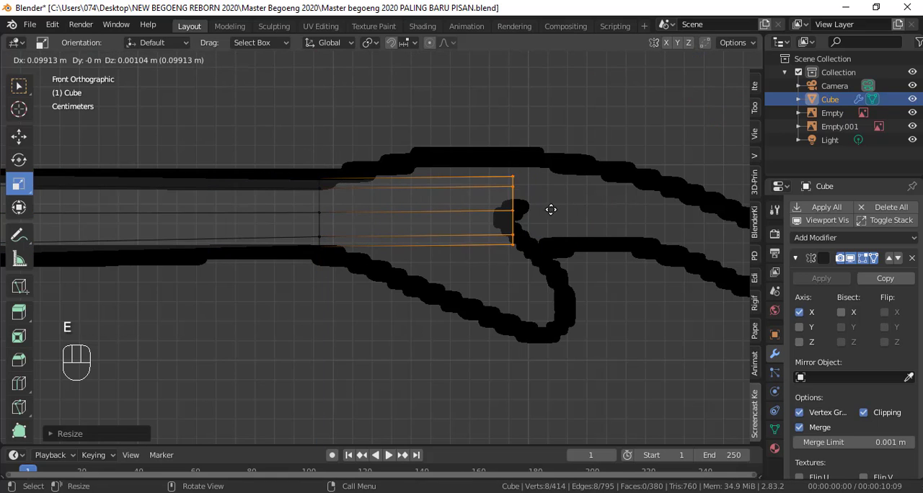
{"action": "left_click", "coordinate": [560, 209]}
{"action": "scroll", "coordinate": [559, 229], "scroll_direction": "down", "scroll_amount": 3}
{"action": "middle_click_drag", "start_coordinate": [556, 249], "coordinate": [474, 227], "text": "shift"}
{"action": "key", "text": "e"}
{"action": "left_click", "coordinate": [545, 225]}
{"action": "key", "text": "r"}
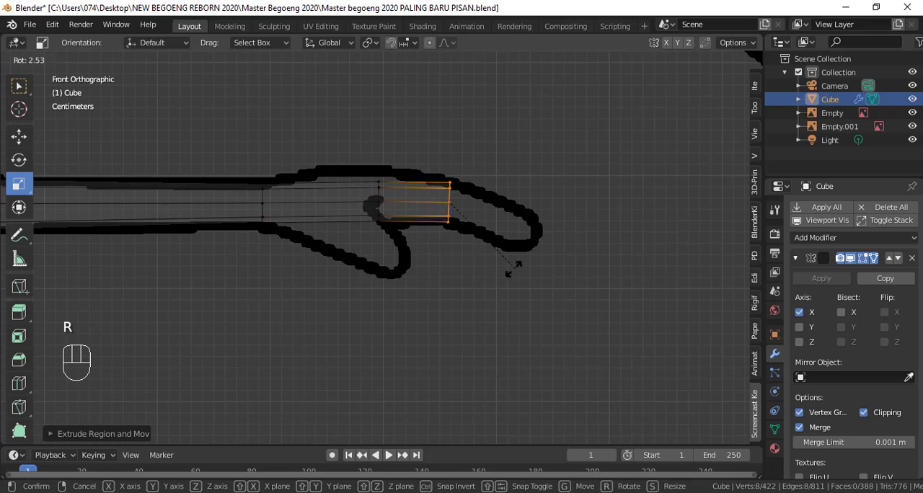
{"action": "left_click", "coordinate": [493, 267]}
Step: Extrude two more hand segments to the fingertips, rotating each to follow the bend and scaling down the last loop
{"action": "key", "text": "e"}
{"action": "left_click", "coordinate": [512, 277]}
{"action": "key", "text": "r"}
{"action": "left_click", "coordinate": [513, 306]}
{"action": "key", "text": "e"}
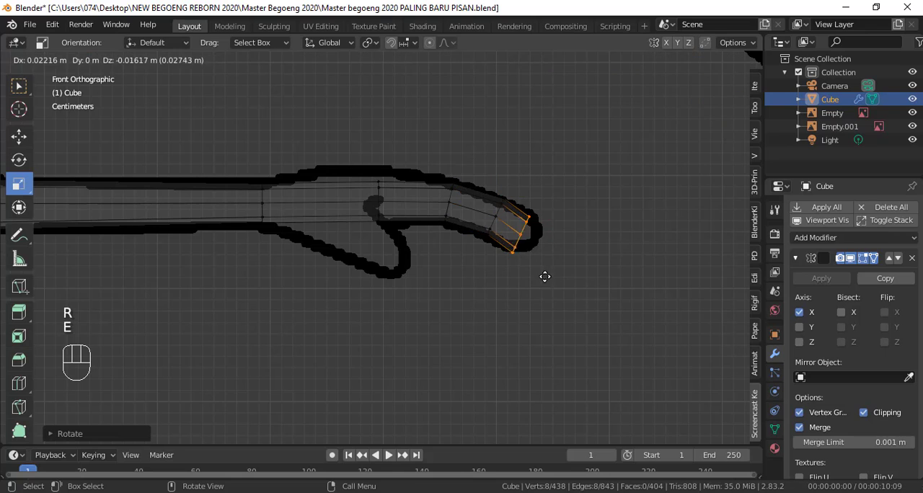
{"action": "left_click", "coordinate": [576, 308]}
{"action": "key", "text": "r"}
{"action": "left_click", "coordinate": [587, 318]}
{"action": "key", "text": "s"}
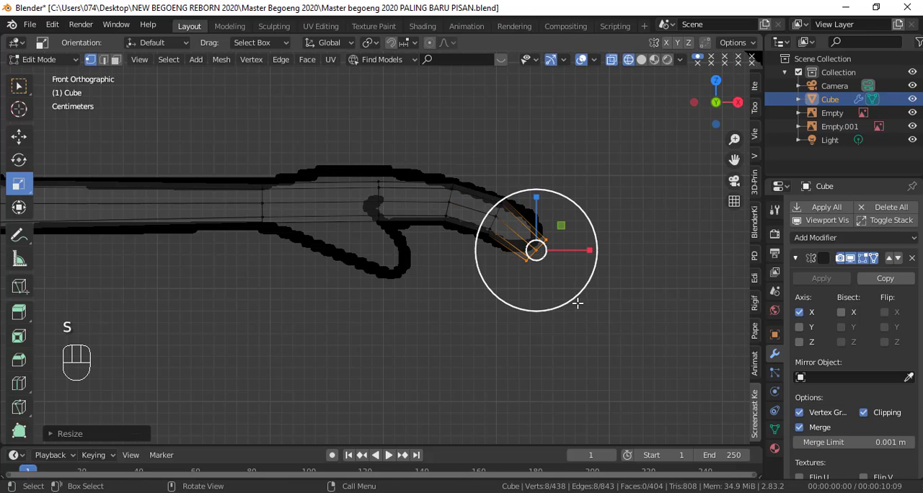
{"action": "left_click", "coordinate": [523, 296]}
Step: Circle-select the extruded hand loops in top wireframe view, widen them along Y and shift the hand slightly backward
{"action": "key", "text": "shift+z"}
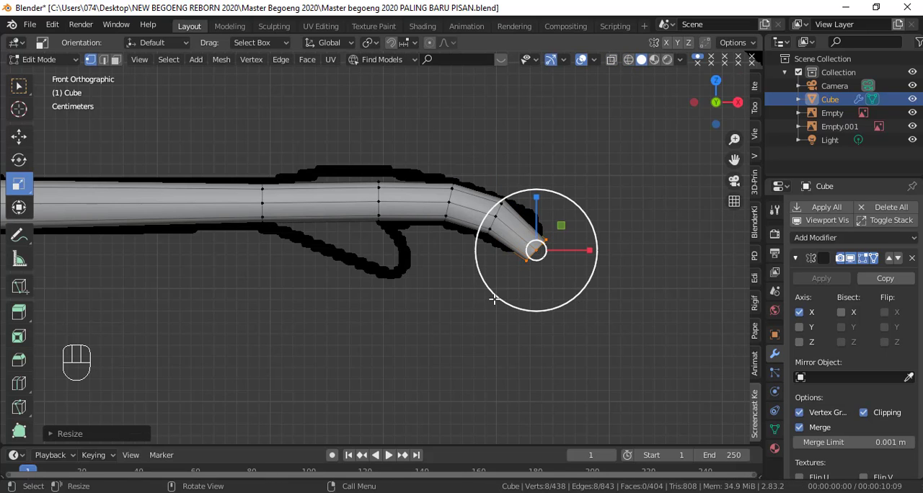
{"action": "key", "text": "KP_7"}
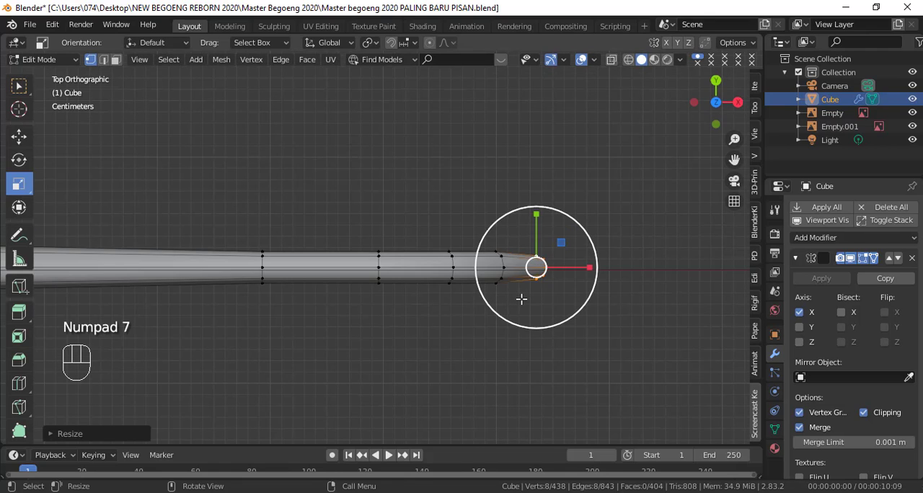
{"action": "key", "text": "shift+z"}
{"action": "key", "text": "c"}
{"action": "left_click_drag", "start_coordinate": [522, 297], "coordinate": [453, 292]}
{"action": "right_click", "coordinate": [498, 346]}
{"action": "left_click_drag", "start_coordinate": [465, 214], "coordinate": [455, 74]}
{"action": "key", "text": "g"}
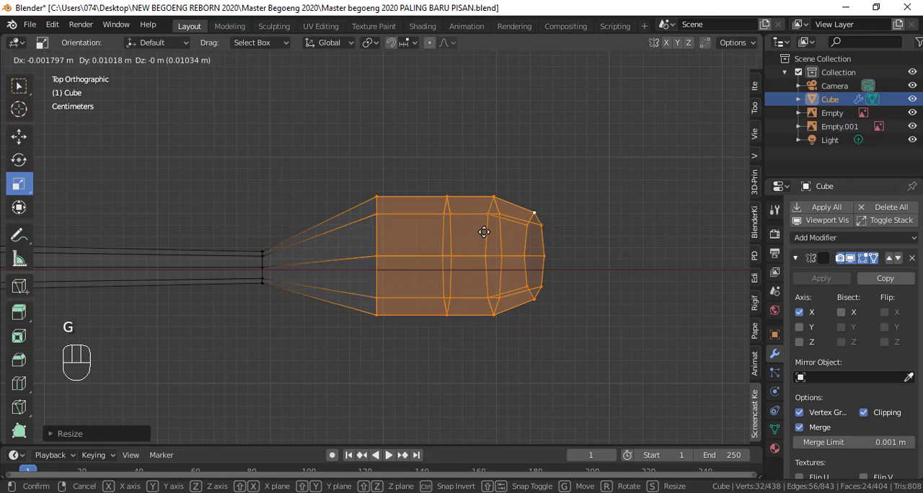
{"action": "left_click", "coordinate": [482, 232]}
{"action": "key", "text": "ctrl+r"}
{"action": "scroll", "coordinate": [331, 246], "scroll_direction": "up", "scroll_amount": 1}
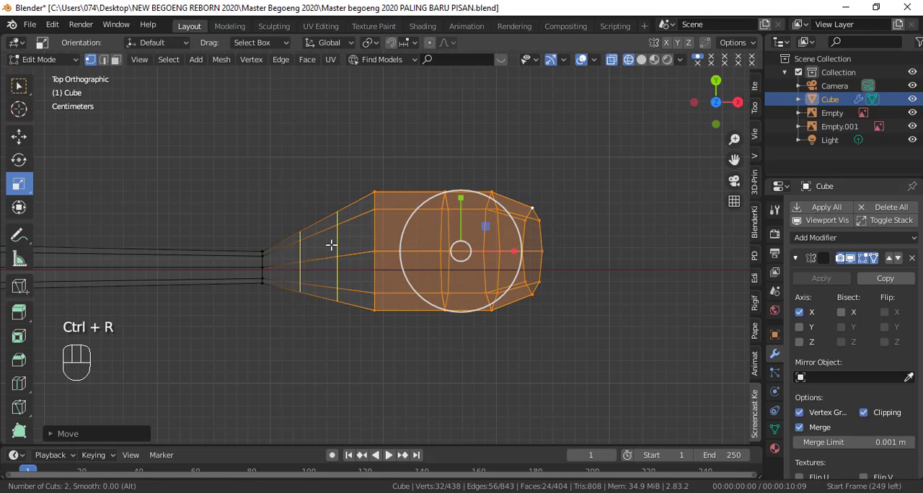
{"action": "left_click", "coordinate": [331, 245]}
{"action": "key", "text": "ctrl+z"}
Step: Add two loop cuts between the wrist and the palm and widen them along Y to round the transition
{"action": "key", "text": "ctrl+r"}
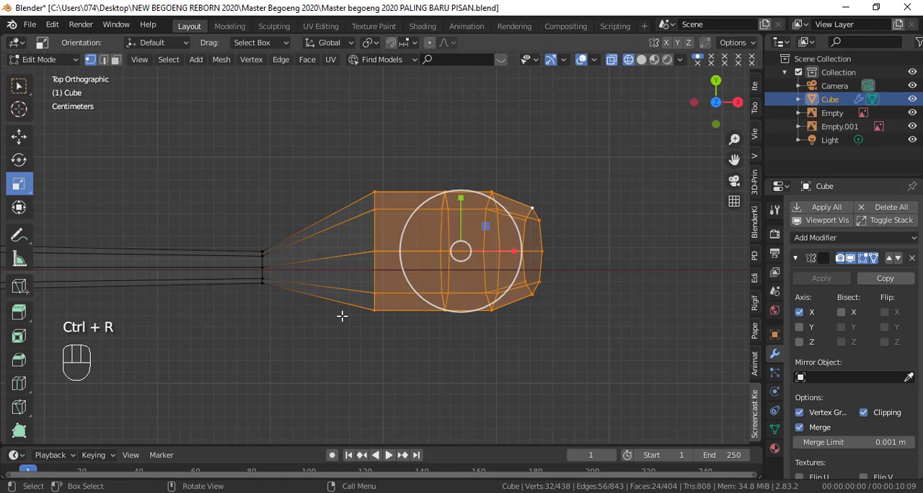
{"action": "key", "text": "ctrl+r"}
{"action": "left_click", "coordinate": [328, 266]}
{"action": "left_click", "coordinate": [324, 267]}
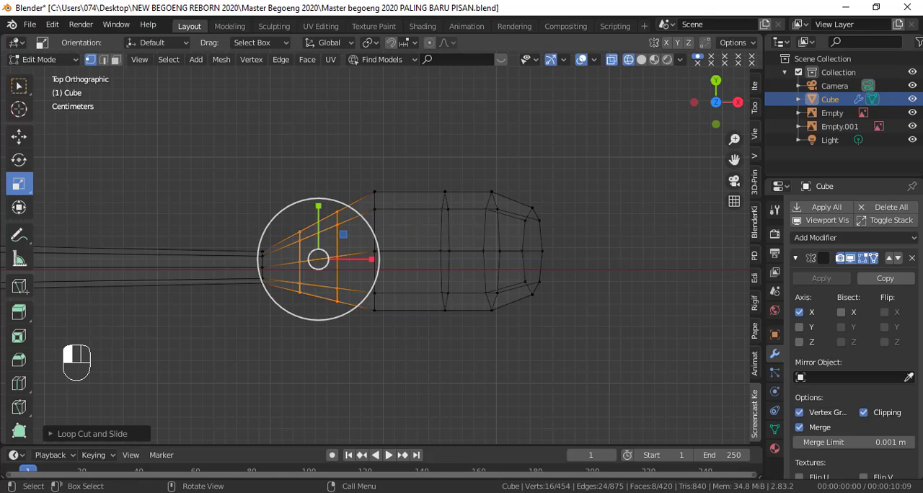
{"action": "left_click_drag", "start_coordinate": [318, 206], "coordinate": [315, 190]}
{"action": "left_click", "coordinate": [338, 221]}
{"action": "key", "text": "c"}
{"action": "scroll", "coordinate": [334, 219], "scroll_direction": "up", "scroll_amount": 8}
{"action": "left_click", "coordinate": [314, 222]}
{"action": "right_click", "coordinate": [314, 221]}
Step: Move the outermost vertices along the hand's back edge inward along Y in top view
{"action": "left_click", "coordinate": [19, 137]}
{"action": "key", "text": "shift+z"}
{"action": "mouse_move", "coordinate": [501, 302]}
{"action": "middle_mouse_down"}
{"action": "mouse_move", "coordinate": [484, 270]}
{"action": "mouse_move", "coordinate": [365, 170]}
{"action": "mouse_move", "coordinate": [404, 209]}
{"action": "mouse_move", "coordinate": [432, 216]}
{"action": "middle_mouse_up"}
{"action": "key", "text": "KP_7"}
{"action": "middle_click_drag", "start_coordinate": [437, 268], "coordinate": [522, 303]}
{"action": "key", "text": "KP_7"}
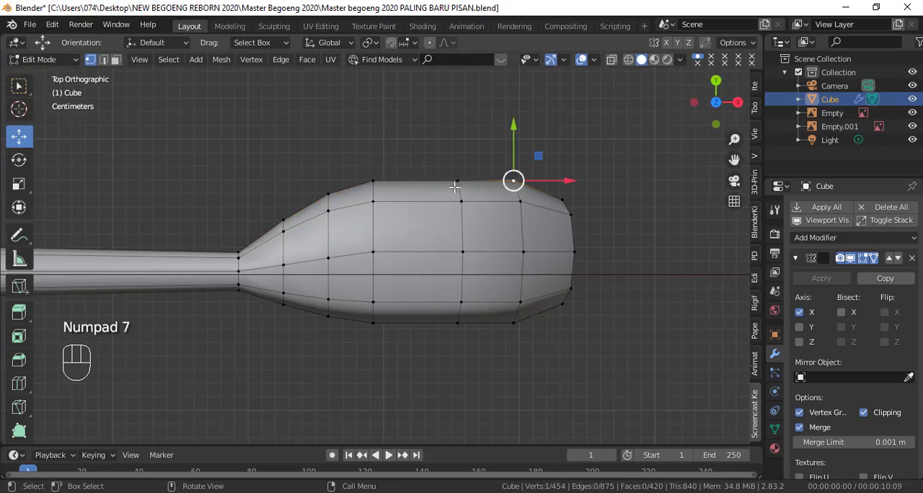
{"action": "left_click_drag", "start_coordinate": [422, 151], "coordinate": [424, 161]}
{"action": "left_click", "coordinate": [284, 225]}
{"action": "left_click_drag", "start_coordinate": [282, 197], "coordinate": [282, 194]}
Step: Select the outermost vertices along the hand's front edge and move them inward to slim the hand
{"action": "left_click", "coordinate": [513, 325]}
{"action": "left_click", "coordinate": [458, 326], "text": "shift"}
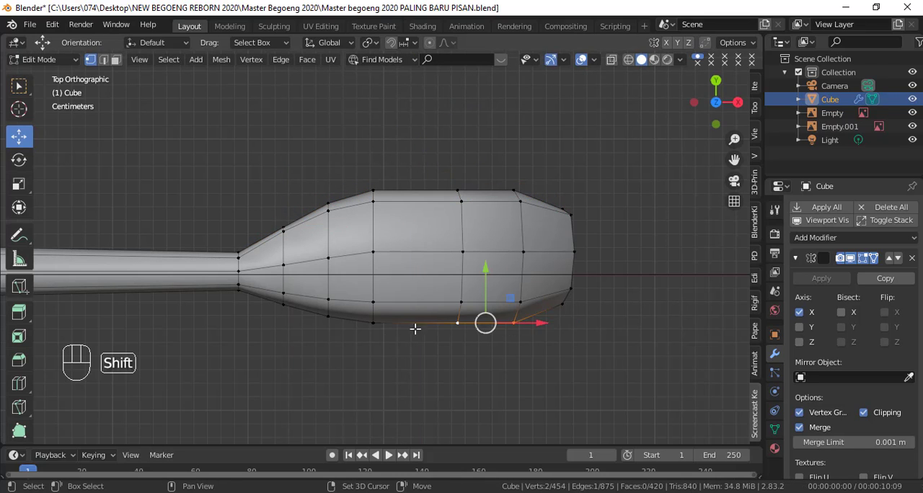
{"action": "left_click", "coordinate": [283, 311], "text": "shift"}
{"action": "key", "text": "g"}
{"action": "middle_click_drag", "start_coordinate": [443, 272], "coordinate": [299, 234]}
{"action": "left_click", "coordinate": [357, 264]}
{"action": "left_click_drag", "start_coordinate": [406, 265], "coordinate": [418, 265]}
{"action": "key", "text": "KP_1"}
{"action": "key", "text": "Tab"}
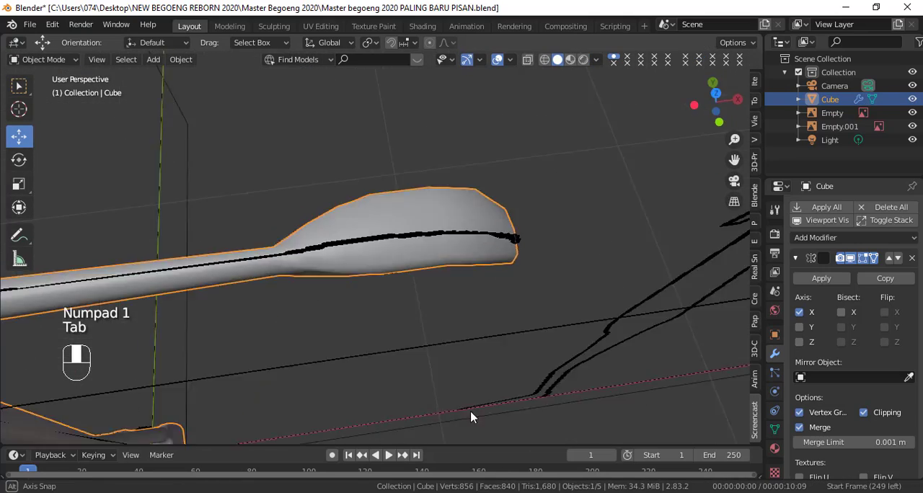
Step: Circle-select the hand's upper vertices in front wireframe view and raise them along Z to the upper outline
{"action": "key", "text": "KP_1"}
{"action": "key", "text": "shift+z"}
{"action": "key", "text": "Tab"}
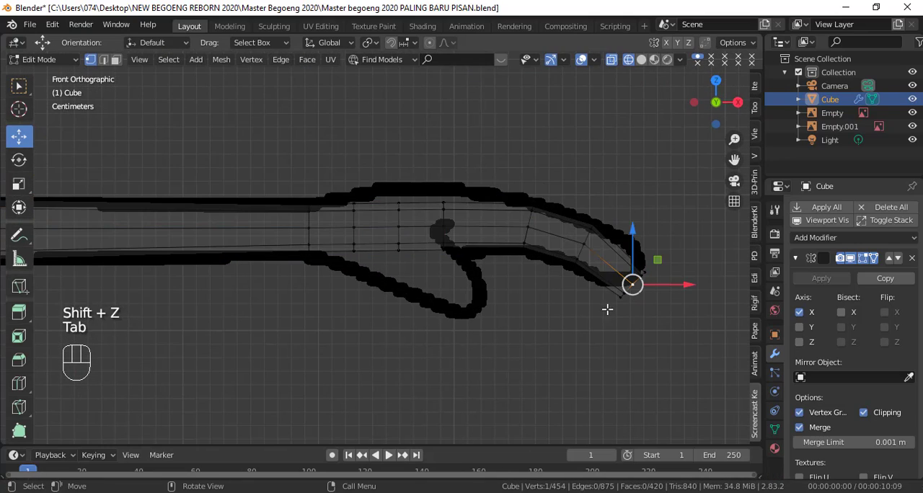
{"action": "left_click", "coordinate": [368, 211]}
{"action": "key", "text": "c"}
{"action": "left_click_drag", "start_coordinate": [506, 190], "coordinate": [586, 211]}
{"action": "right_click", "coordinate": [586, 211]}
{"action": "left_click_drag", "start_coordinate": [468, 166], "coordinate": [470, 153]}
Step: Select only the hand's underside vertices with Circle Select and lower them slightly along Z to the outline
{"action": "key", "text": "c"}
{"action": "mouse_move", "coordinate": [605, 307]}
{"action": "left_mouse_down"}
{"action": "mouse_move", "coordinate": [519, 269]}
{"action": "mouse_move", "coordinate": [365, 265]}
{"action": "left_mouse_up"}
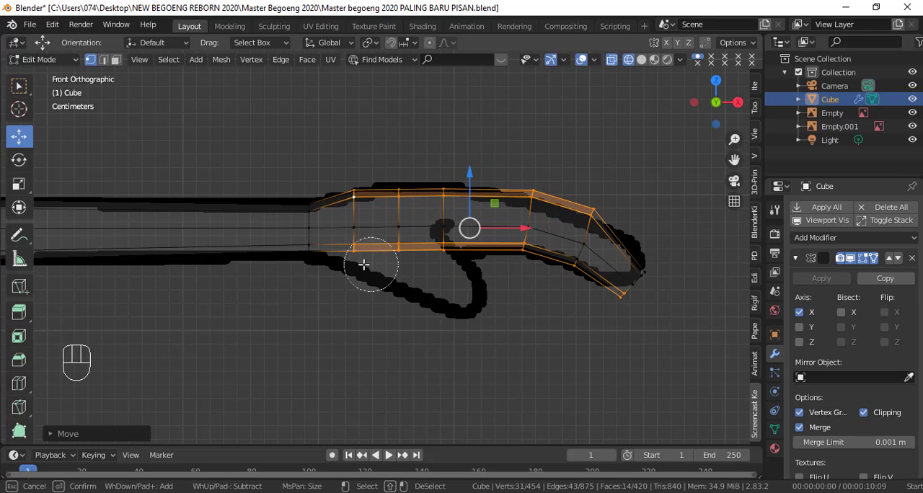
{"action": "middle_click_drag", "start_coordinate": [326, 186], "coordinate": [652, 234]}
{"action": "right_click", "coordinate": [686, 264]}
{"action": "key", "text": "c"}
{"action": "left_click", "coordinate": [573, 282]}
{"action": "right_click", "coordinate": [570, 278]}
{"action": "left_click_drag", "start_coordinate": [490, 207], "coordinate": [491, 211]}
Step: Circle-select the two upper vertex rows in the middle of the hand's back and raise them slightly along Z
{"action": "left_click", "coordinate": [450, 193]}
{"action": "key", "text": "c"}
{"action": "left_click_drag", "start_coordinate": [448, 187], "coordinate": [419, 190]}
{"action": "right_click", "coordinate": [418, 187]}
{"action": "left_click_drag", "start_coordinate": [426, 155], "coordinate": [427, 149]}
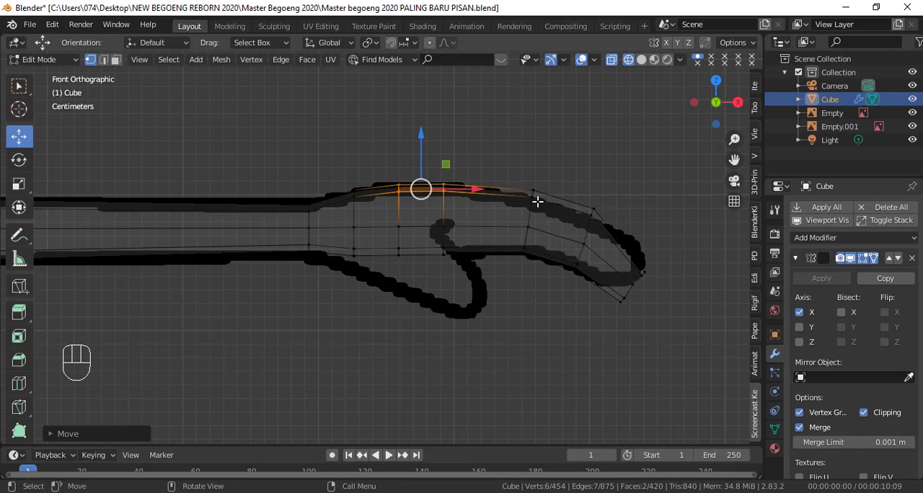
Step: Examine the reshaped hand in solid shading from an angle, the front and the top
{"action": "key", "text": "shift+z"}
{"action": "middle_click_drag", "start_coordinate": [472, 230], "coordinate": [519, 338]}
{"action": "key", "text": "KP_7"}
{"action": "scroll", "coordinate": [360, 317], "scroll_direction": "up", "scroll_amount": 2}
{"action": "mouse_move", "coordinate": [474, 313]}
{"action": "middle_mouse_down", "text": "shift"}
{"action": "mouse_move", "coordinate": [362, 316]}
{"action": "mouse_move", "coordinate": [462, 293]}
{"action": "middle_mouse_up", "text": "shift"}
{"action": "key", "text": "KP_1"}
{"action": "key", "text": "KP_7"}
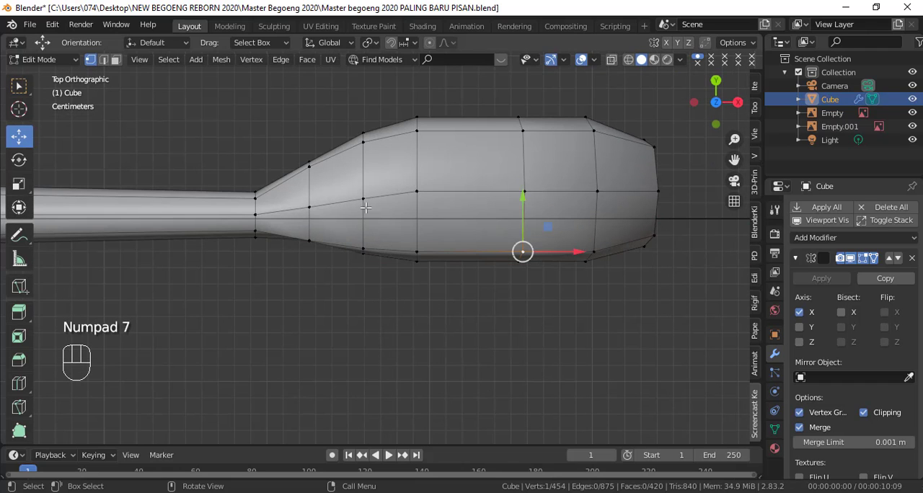
Step: Add a loop cut across the hand's tapered part and shift the neighbouring edge ring slightly toward the wrist along X
{"action": "key", "text": "ctrl+r"}
{"action": "left_click", "coordinate": [389, 184]}
{"action": "left_click", "coordinate": [406, 182]}
{"action": "middle_click_drag", "start_coordinate": [406, 181], "coordinate": [417, 245]}
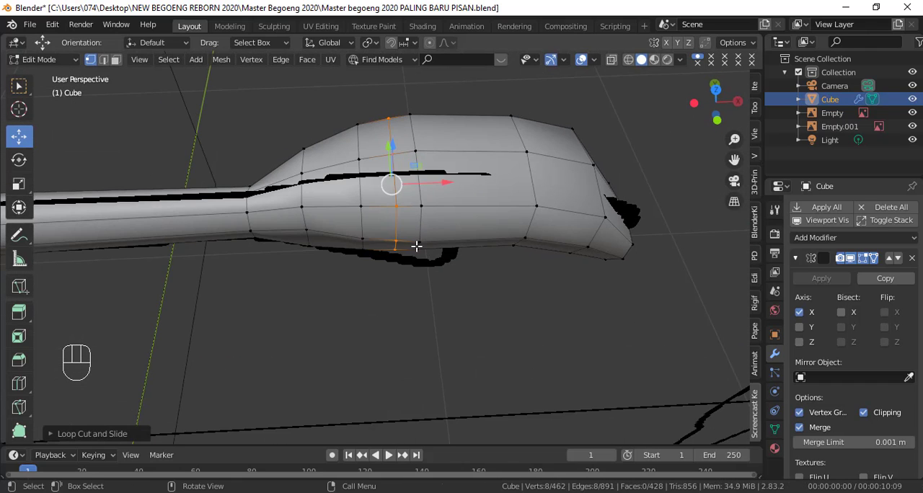
{"action": "key", "text": "KP_7"}
{"action": "left_click_drag", "start_coordinate": [406, 206], "coordinate": [398, 209]}
{"action": "scroll", "coordinate": [383, 211], "scroll_direction": "up", "scroll_amount": 2}
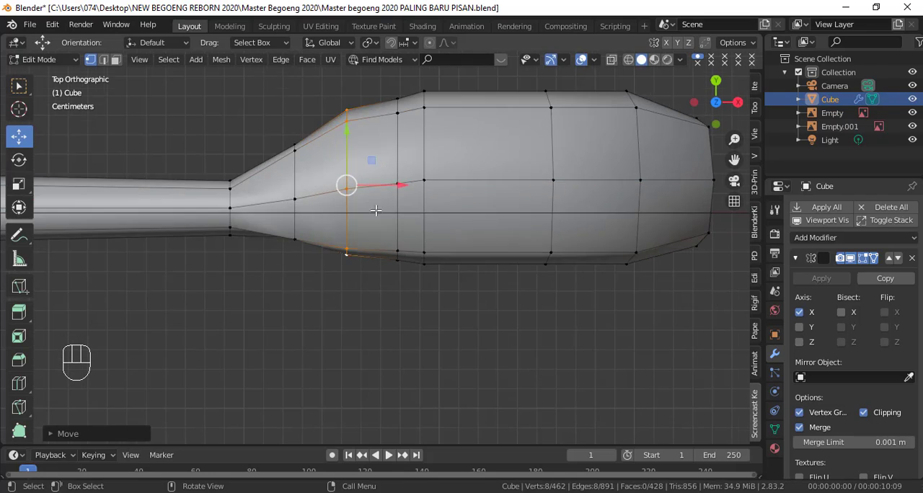
Step: Circle-select the shifted ring's back-edge vertices in top wireframe view and move them slightly outward along Y
{"action": "left_click", "coordinate": [347, 124]}
{"action": "key", "text": "shift+z"}
{"action": "key", "text": "c"}
{"action": "left_click", "coordinate": [348, 124]}
{"action": "left_click_drag", "start_coordinate": [348, 93], "coordinate": [348, 85]}
Step: Select the four faces on the hand's front side near the wrist and extrude them a short way outward along Y for the thumb
{"action": "middle_click_drag", "start_coordinate": [366, 148], "coordinate": [409, 236]}
{"action": "key", "text": "ctrl+KP_Add"}
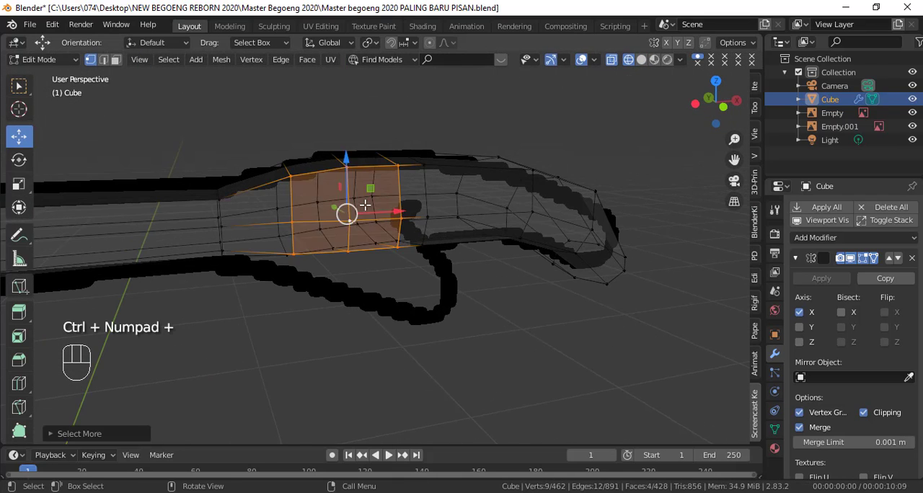
{"action": "key", "text": "shift+z"}
{"action": "key", "text": "KP_7"}
{"action": "key", "text": "KP_1"}
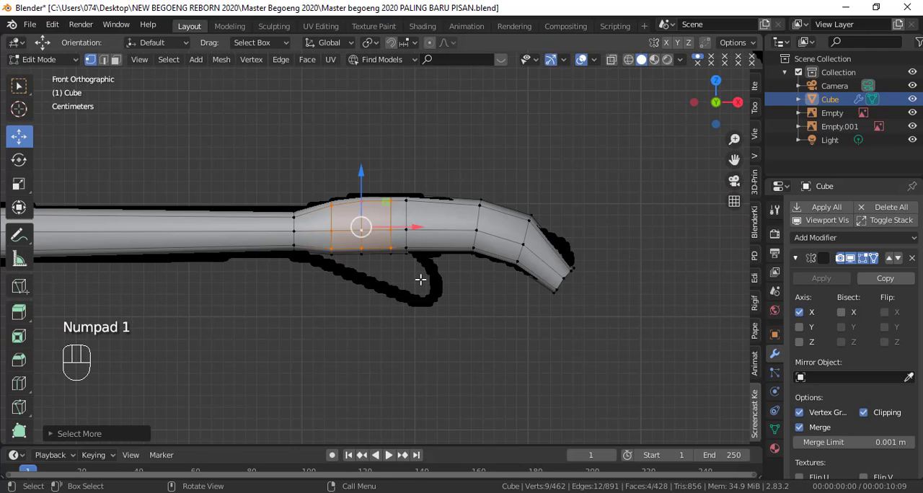
{"action": "key", "text": "KP_7"}
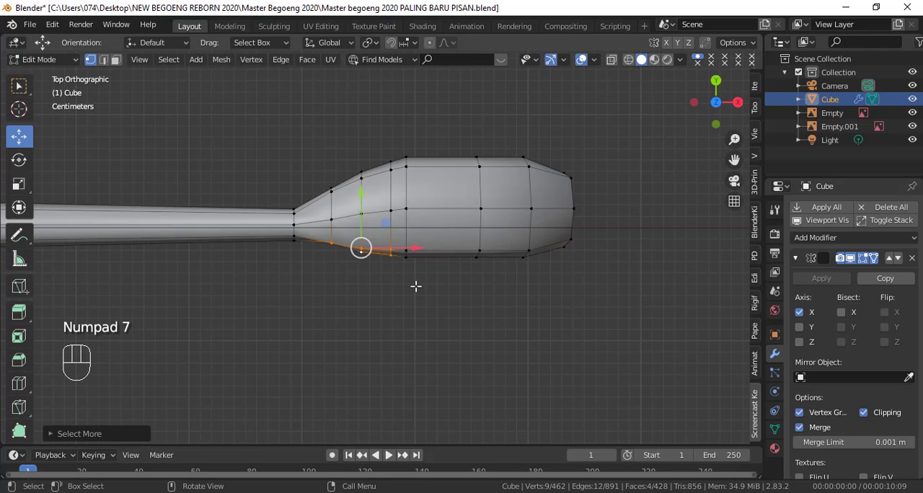
{"action": "key", "text": "e"}
{"action": "left_click_drag", "start_coordinate": [473, 349], "coordinate": [423, 343]}
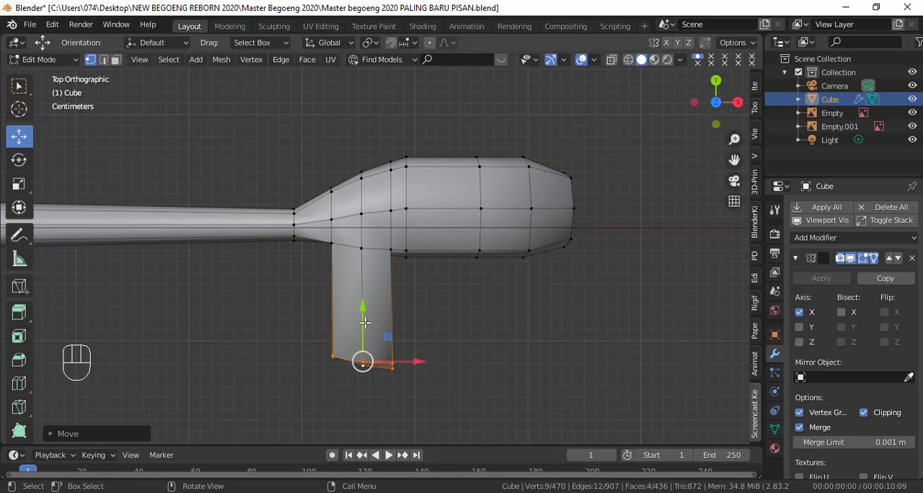
{"action": "left_click_drag", "start_coordinate": [366, 321], "coordinate": [367, 238]}
Step: Rotate and scale the end of the thumb stub, and shift it slightly along X toward the fingers
{"action": "scroll", "coordinate": [418, 282], "scroll_direction": "up", "scroll_amount": 4}
{"action": "key", "text": "r"}
{"action": "left_click", "coordinate": [445, 306]}
{"action": "key", "text": "s"}
{"action": "left_click", "coordinate": [427, 325]}
{"action": "left_click_drag", "start_coordinate": [399, 307], "coordinate": [414, 305]}
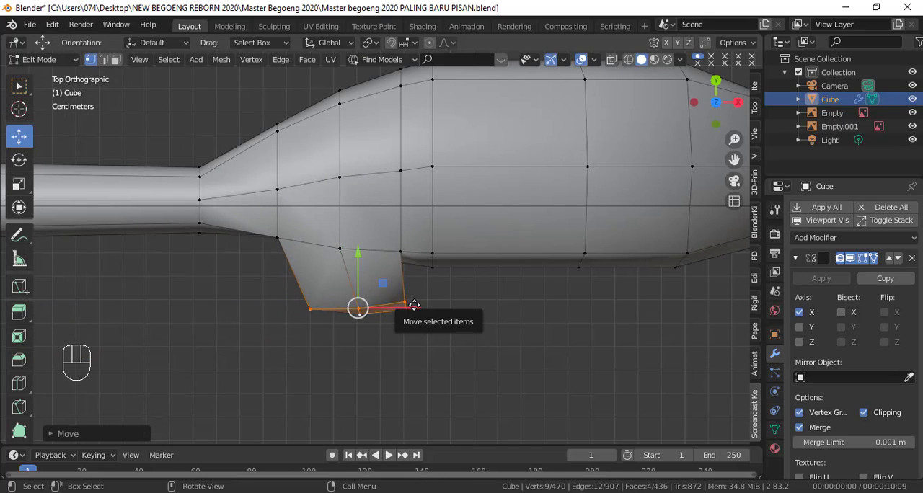
Step: Circle-select the three vertex groups at the thumb's root one by one in wireframe and shift each along Y
{"action": "key", "text": "shift+z"}
{"action": "key", "text": "c"}
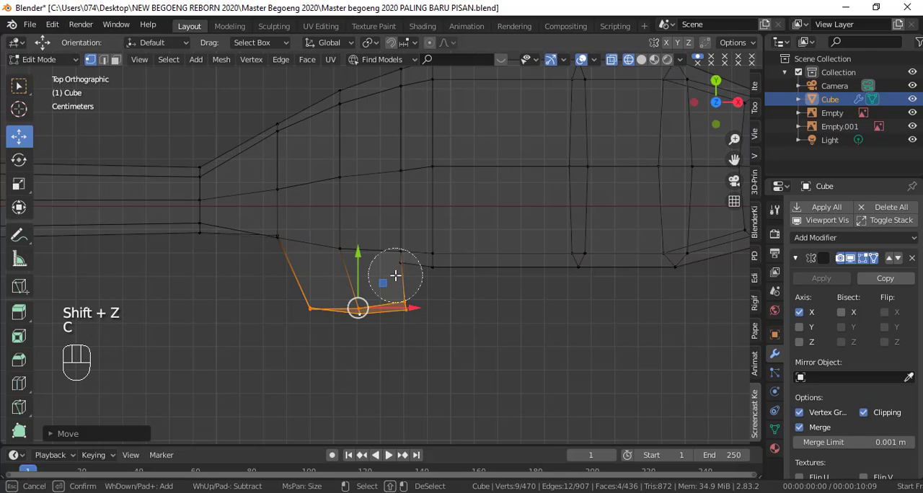
{"action": "left_click", "coordinate": [395, 270]}
{"action": "right_click", "coordinate": [396, 270]}
{"action": "left_click_drag", "start_coordinate": [370, 242], "coordinate": [369, 263]}
{"action": "left_click", "coordinate": [341, 256]}
{"action": "key", "text": "c"}
{"action": "left_click", "coordinate": [337, 257]}
{"action": "left_click_drag", "start_coordinate": [336, 215], "coordinate": [334, 224]}
{"action": "left_click", "coordinate": [279, 245]}
{"action": "key", "text": "c"}
{"action": "left_click", "coordinate": [278, 244]}
{"action": "left_click_drag", "start_coordinate": [279, 200], "coordinate": [280, 209]}
Step: Select the single vertex on the wrist side of the thumb's root and move it slightly along Y
{"action": "middle_click_drag", "start_coordinate": [303, 284], "coordinate": [380, 208]}
{"action": "key", "text": "shift+z"}
{"action": "left_click", "coordinate": [305, 309]}
{"action": "middle_click_drag", "start_coordinate": [308, 302], "coordinate": [367, 291]}
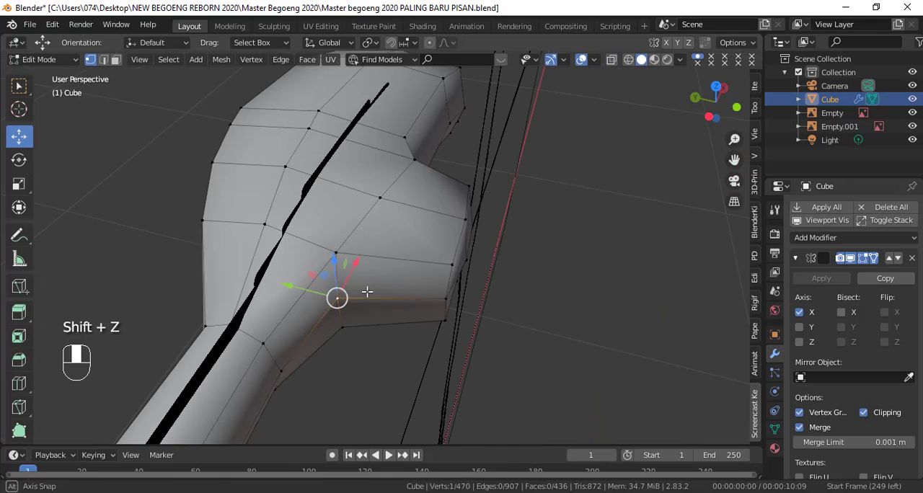
{"action": "left_click_drag", "start_coordinate": [288, 284], "coordinate": [299, 288]}
{"action": "key", "text": "KP_7"}
{"action": "scroll", "coordinate": [420, 329], "scroll_direction": "up", "scroll_amount": 2}
Step: Select the four end faces of the thumb stub and extrude them again, away from the hand
{"action": "middle_click_drag", "start_coordinate": [394, 328], "coordinate": [411, 235], "text": "shift"}
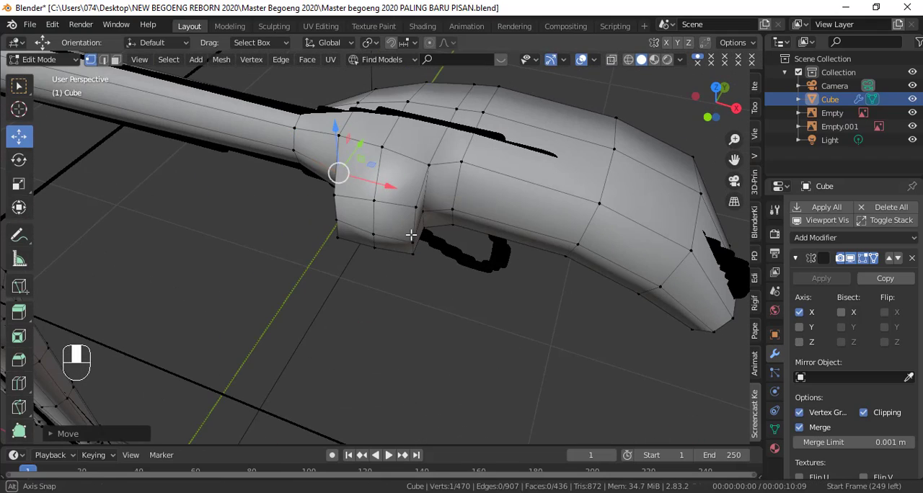
{"action": "key", "text": "ctrl+KP_Add"}
{"action": "key", "text": "KP_7"}
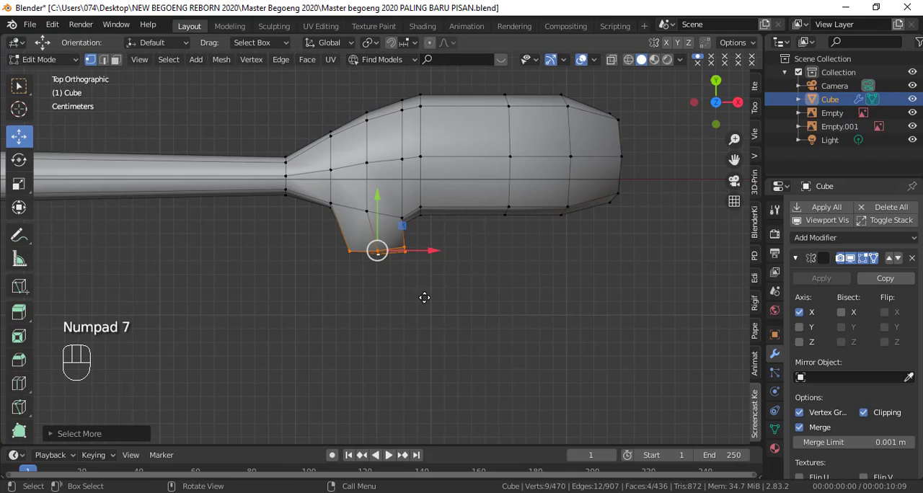
{"action": "key", "text": "e"}
{"action": "left_click", "coordinate": [465, 359]}
{"action": "left_click_drag", "start_coordinate": [417, 307], "coordinate": [407, 269]}
Step: Scale down the newly extruded thumb end and rotate it toward the fingertips
{"action": "key", "text": "s"}
{"action": "left_click", "coordinate": [460, 319]}
{"action": "key", "text": "r"}
{"action": "left_click", "coordinate": [466, 282]}
{"action": "middle_click_drag", "start_coordinate": [473, 289], "coordinate": [472, 259]}
{"action": "scroll", "coordinate": [529, 336], "scroll_direction": "down", "scroll_amount": 2}
{"action": "key", "text": "KP_7"}
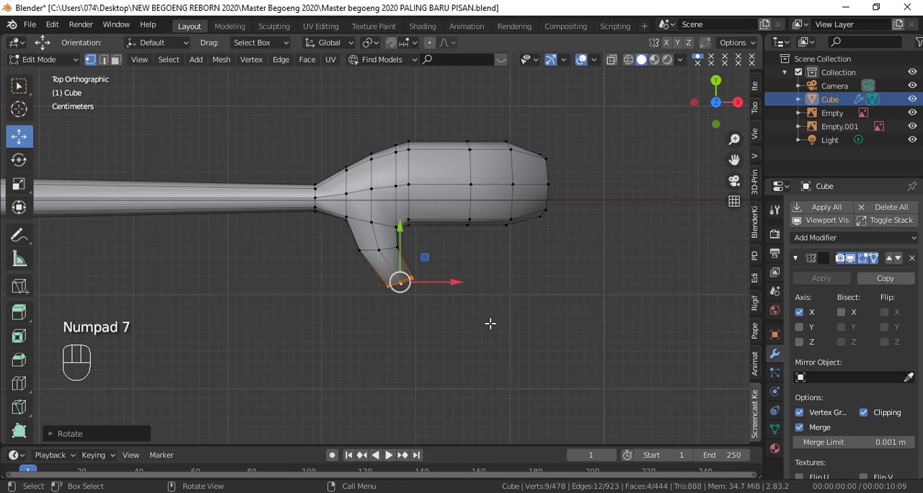
Step: Move the outer thumb segment slightly away from the palm, then shift only its end faces along X toward the fingertips
{"action": "key", "text": "ctrl+KP_Add"}
{"action": "key", "text": "g"}
{"action": "left_click", "coordinate": [501, 341]}
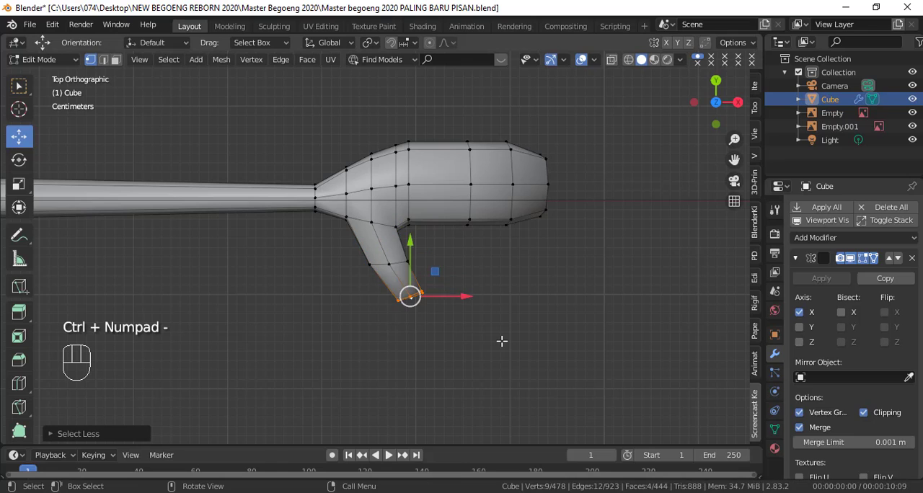
{"action": "key", "text": "g"}
{"action": "key", "text": "x"}
{"action": "left_click", "coordinate": [496, 326]}
Step: Scale down the thumb's end faces, rotate them slightly, and nudge them into place in top view
{"action": "key", "text": "s"}
{"action": "left_click", "coordinate": [430, 278]}
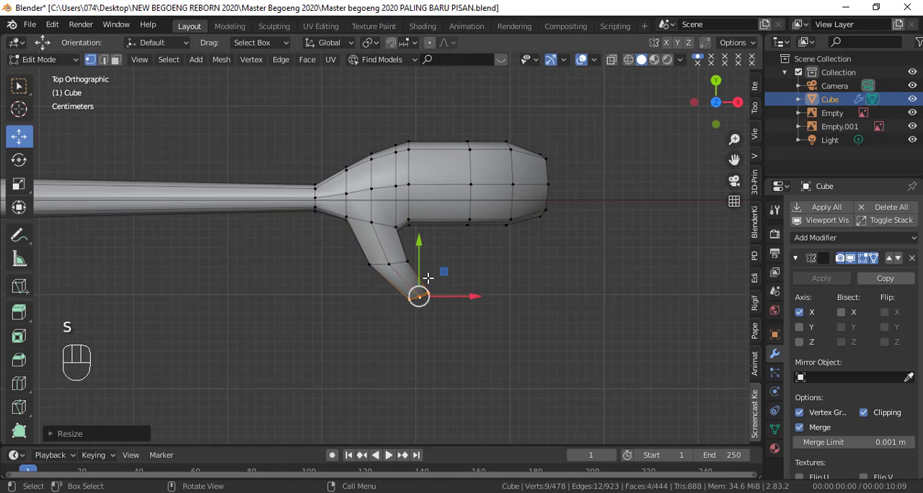
{"action": "key", "text": "r"}
{"action": "left_click", "coordinate": [476, 295]}
{"action": "key", "text": "g"}
{"action": "left_click", "coordinate": [474, 293]}
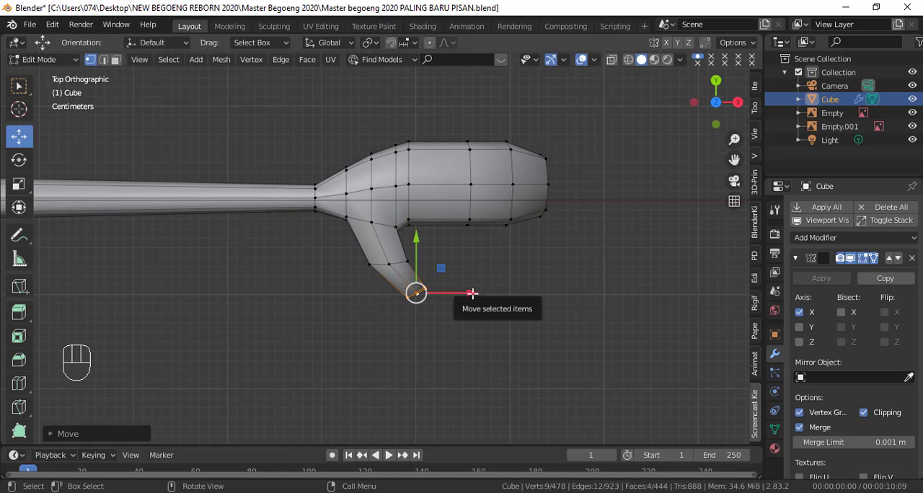
Step: Circle-select the back-edge vertices of the hand ring next to the thumb in top wireframe view and move them slightly inward along Y
{"action": "middle_click_drag", "start_coordinate": [553, 355], "coordinate": [464, 272]}
{"action": "key", "text": "KP_7"}
{"action": "key", "text": "shift+z"}
{"action": "key", "text": "c"}
{"action": "mouse_move", "coordinate": [415, 142]}
{"action": "left_mouse_down"}
{"action": "mouse_move", "coordinate": [417, 218]}
{"action": "mouse_move", "coordinate": [463, 203]}
{"action": "mouse_move", "coordinate": [443, 218]}
{"action": "left_mouse_up"}
{"action": "right_click", "coordinate": [463, 297]}
{"action": "left_click", "coordinate": [371, 175], "text": "alt"}
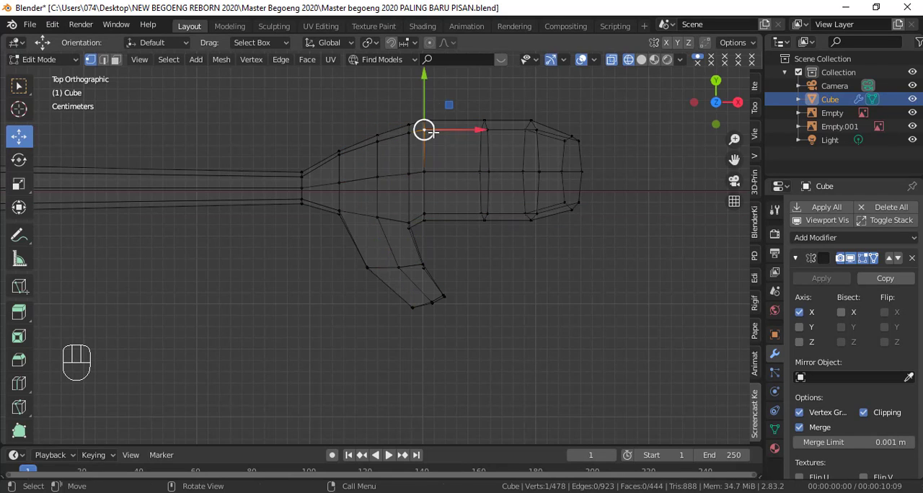
{"action": "key", "text": "c"}
{"action": "left_click", "coordinate": [421, 129]}
{"action": "right_click", "coordinate": [421, 122]}
{"action": "left_click_drag", "start_coordinate": [422, 90], "coordinate": [422, 93]}
Step: Circle-select the end vertices of the hand in front wireframe view and move them up slightly to the fingertip outline
{"action": "key", "text": "KP_1"}
{"action": "key", "text": "shift+z"}
{"action": "key", "text": "shift+z"}
{"action": "key", "text": "c"}
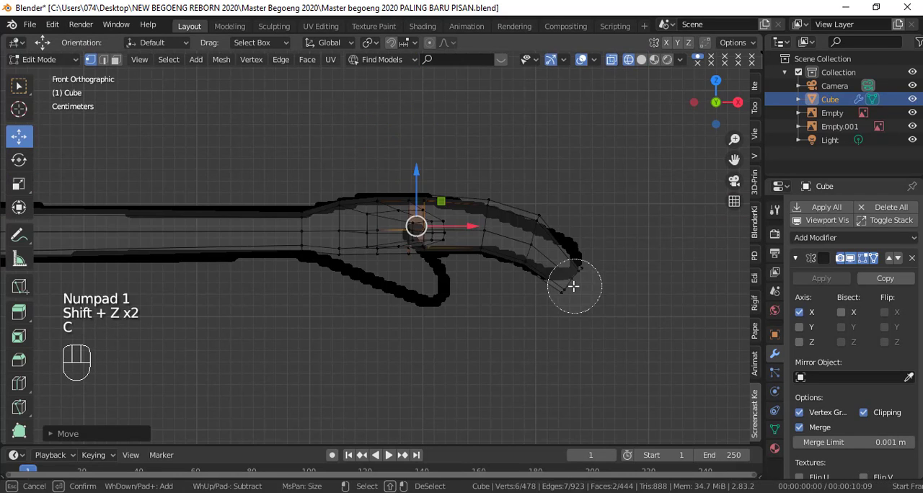
{"action": "left_click", "coordinate": [573, 286]}
{"action": "right_click", "coordinate": [574, 286]}
{"action": "key", "text": "g"}
{"action": "right_click", "coordinate": [605, 299]}
{"action": "right_click", "coordinate": [392, 246]}
{"action": "key", "text": "g"}
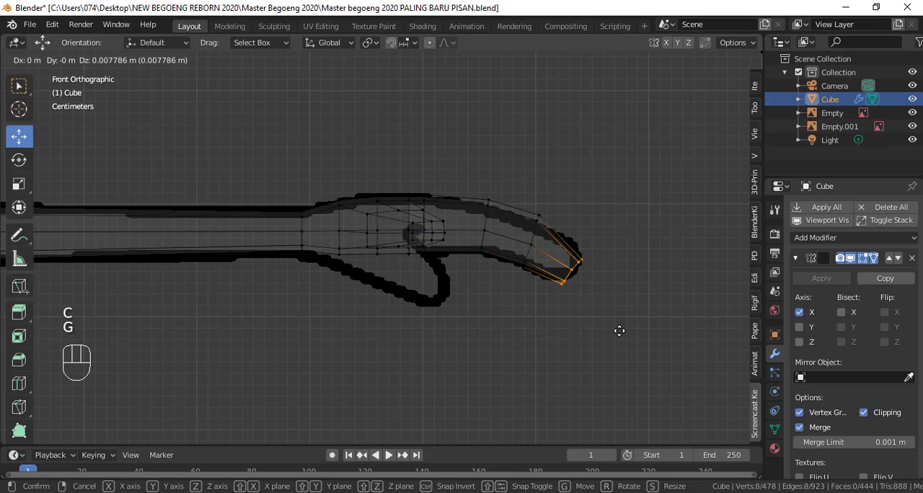
{"action": "left_click", "coordinate": [618, 330]}
Step: Scale down the hand's two outermost vertex rings in top view to narrow the fingertip end
{"action": "key", "text": "shift+z"}
{"action": "mouse_move", "coordinate": [618, 329]}
{"action": "middle_mouse_down"}
{"action": "mouse_move", "coordinate": [559, 352]}
{"action": "mouse_move", "coordinate": [476, 358]}
{"action": "middle_mouse_up"}
{"action": "key", "text": "u"}
{"action": "key", "text": "KP_7"}
{"action": "key", "text": "KP_7"}
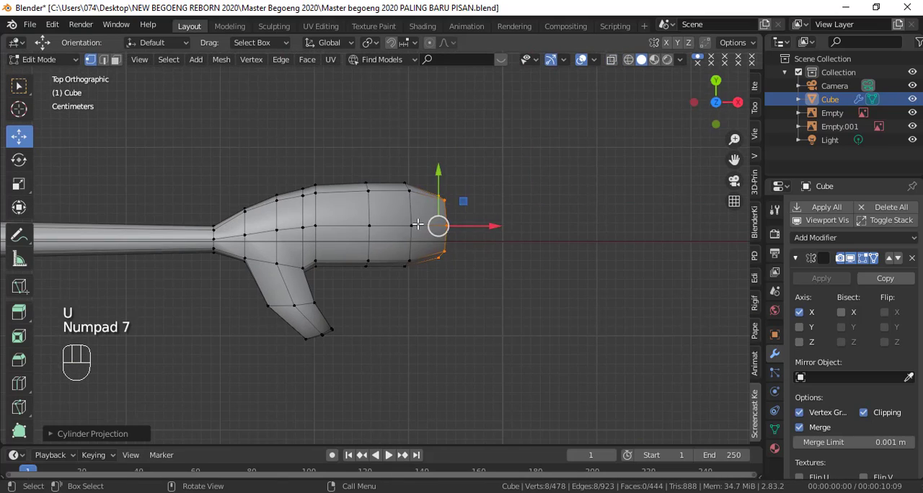
{"action": "key", "text": "s"}
{"action": "left_click", "coordinate": [447, 245]}
{"action": "key", "text": "s"}
{"action": "left_click", "coordinate": [481, 298]}
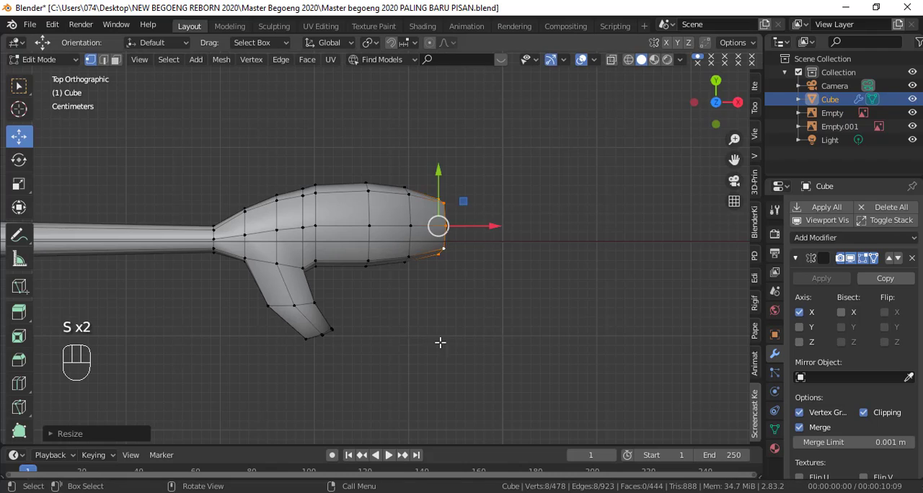
{"action": "middle_click_drag", "start_coordinate": [440, 343], "coordinate": [482, 289]}
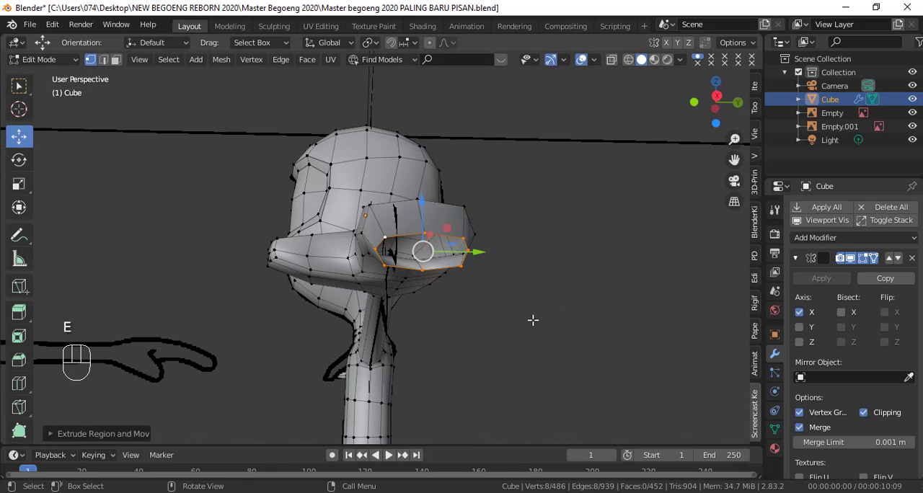
{"action": "key", "text": "s"}
{"action": "left_click", "coordinate": [476, 294]}
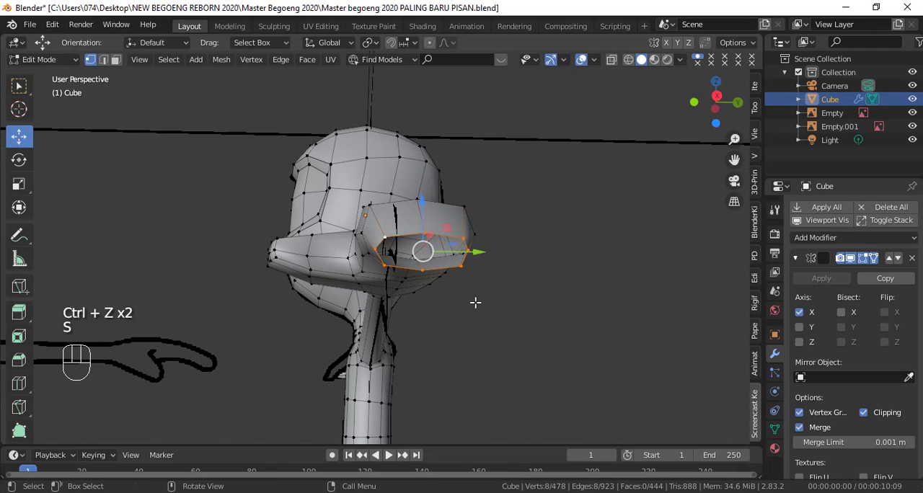
Step: Scale down the hand's open end ring slightly, extrude it, and scale the new ring inward
{"action": "key", "text": "s"}
{"action": "left_click", "coordinate": [484, 311]}
{"action": "key", "text": "e"}
{"action": "left_click", "coordinate": [486, 314]}
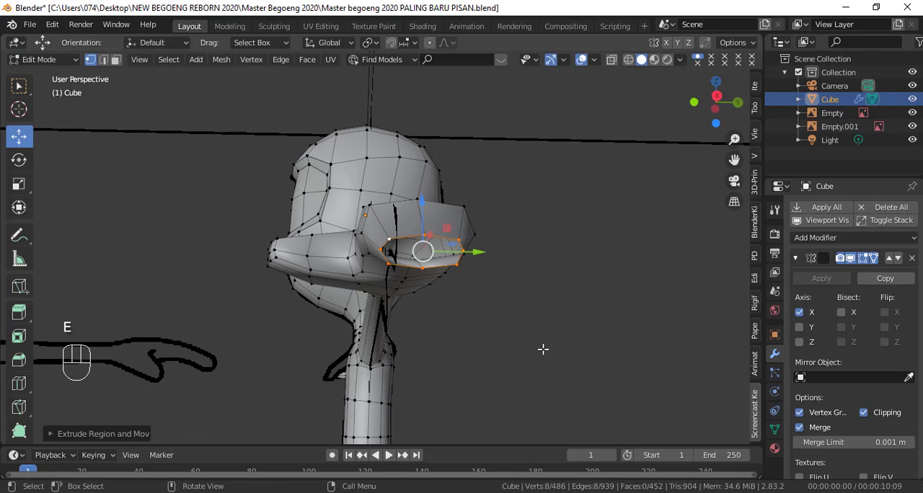
{"action": "key", "text": "s"}
{"action": "left_click", "coordinate": [471, 317]}
{"action": "mouse_move", "coordinate": [471, 317]}
{"action": "middle_mouse_down"}
{"action": "mouse_move", "coordinate": [552, 335]}
{"action": "mouse_move", "coordinate": [470, 312]}
{"action": "middle_mouse_up"}
Step: Move the extruded inner ring slightly and fill the hand's open end with a face
{"action": "key", "text": "g"}
{"action": "left_click", "coordinate": [557, 337]}
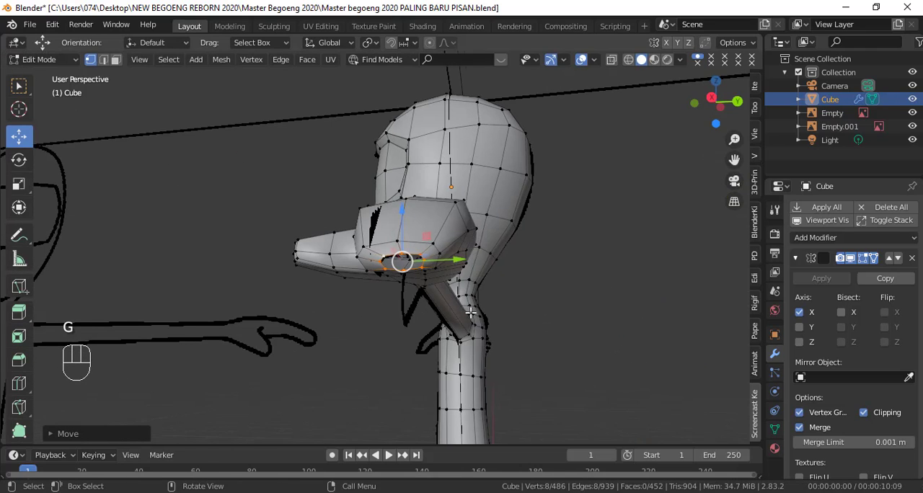
{"action": "scroll", "coordinate": [470, 311], "scroll_direction": "up", "scroll_amount": 1}
{"action": "left_click_drag", "start_coordinate": [467, 270], "coordinate": [471, 273]}
{"action": "key", "text": "f"}
Step: Circle-select the vertices on the wrist side of the thumb's root in top wireframe view and move them along Y
{"action": "key", "text": "Tab"}
{"action": "middle_click_drag", "start_coordinate": [500, 298], "coordinate": [456, 363]}
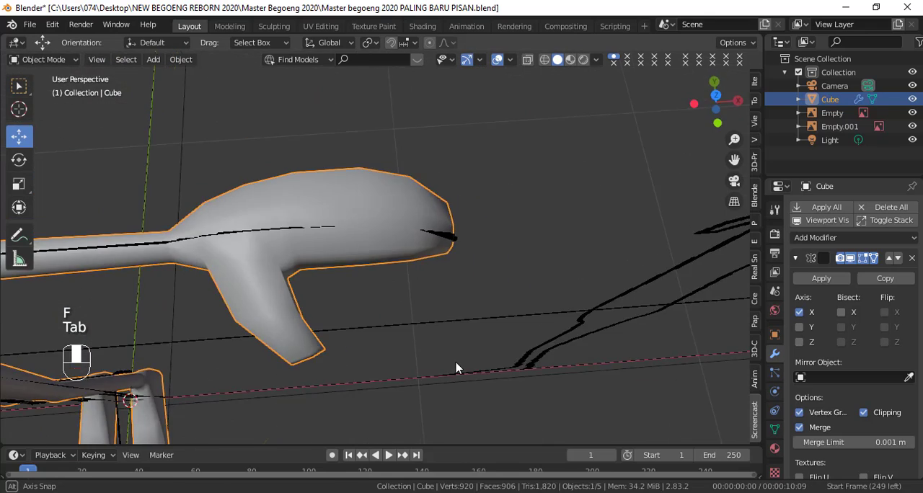
{"action": "key", "text": "KP_7"}
{"action": "key", "text": "shift+z"}
{"action": "key", "text": "Tab"}
{"action": "scroll", "coordinate": [423, 322], "scroll_direction": "up", "scroll_amount": 3}
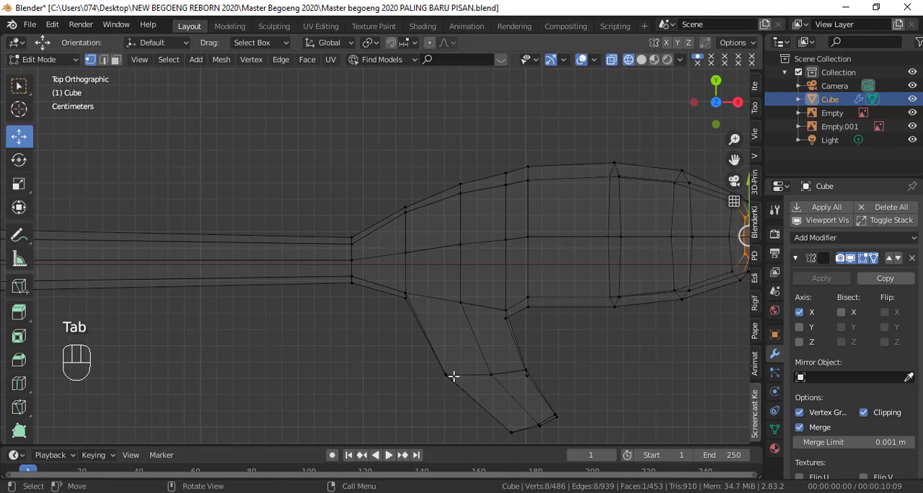
{"action": "left_click", "coordinate": [411, 304]}
{"action": "right_click", "coordinate": [411, 305]}
{"action": "left_click_drag", "start_coordinate": [408, 259], "coordinate": [407, 269]}
Step: Circle-select all vertices of the thumb beyond its root and reposition them in top view
{"action": "middle_click_drag", "start_coordinate": [527, 431], "coordinate": [439, 324], "text": "shift"}
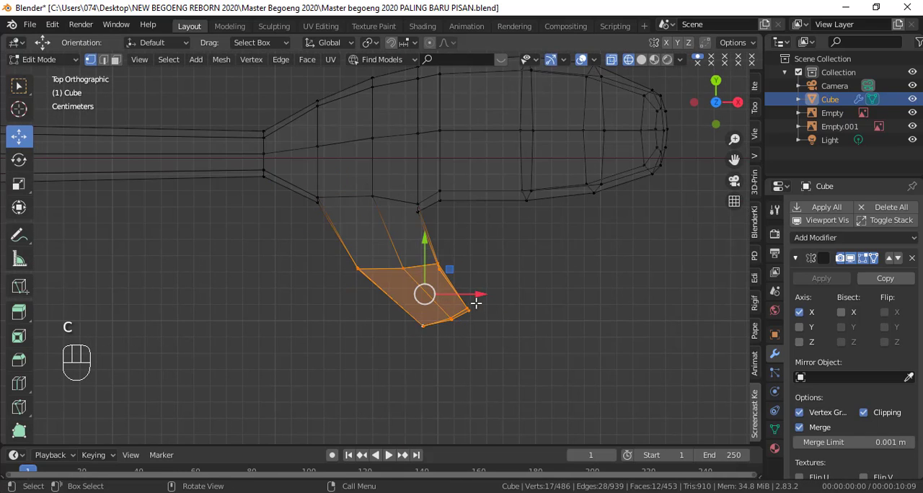
{"action": "key", "text": "g"}
{"action": "left_click", "coordinate": [494, 294]}
{"action": "key", "text": "r"}
Step: Lower the selected thumb in right view and rotate it downward to follow the side reference outline
{"action": "key", "text": "KP_3"}
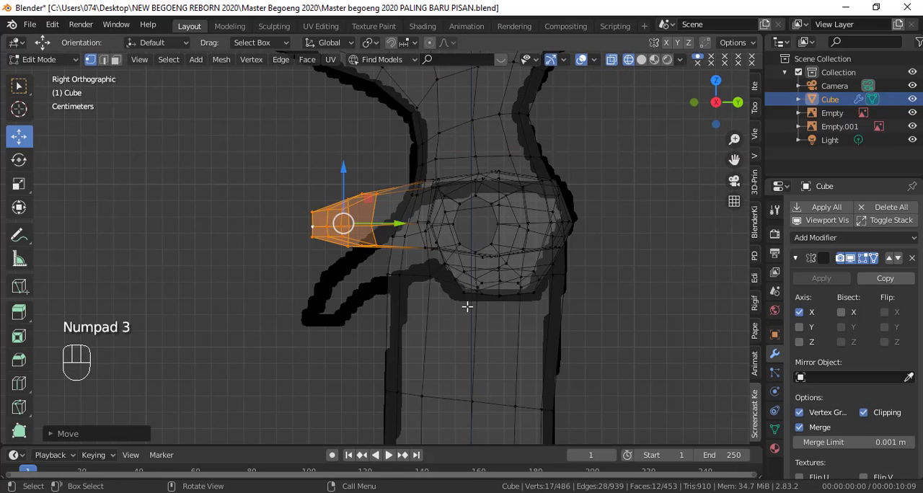
{"action": "key", "text": "g"}
{"action": "left_click", "coordinate": [489, 352]}
{"action": "key", "text": "r"}
{"action": "left_click", "coordinate": [544, 296]}
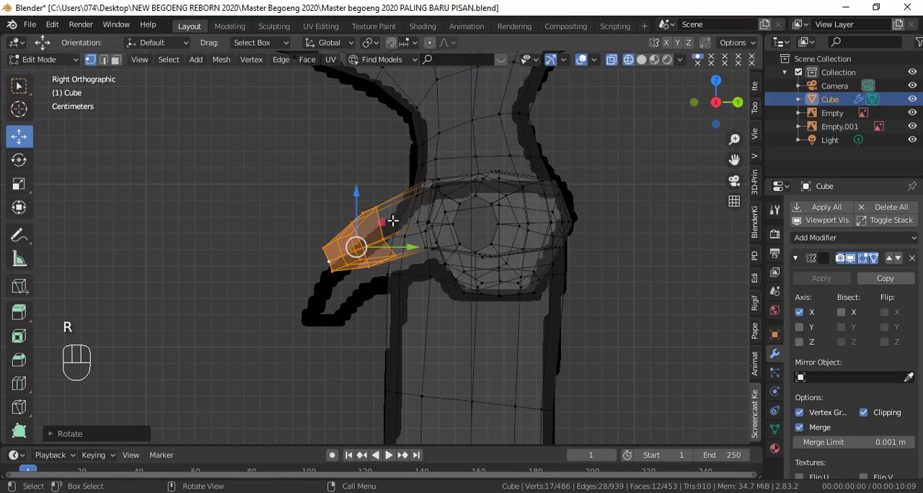
{"action": "left_click_drag", "start_coordinate": [365, 201], "coordinate": [370, 217]}
Step: Keep only the thumb's tip vertices selected with Circle Select and lower them along Z in front view
{"action": "middle_click_drag", "start_coordinate": [412, 315], "coordinate": [468, 303]}
{"action": "key", "text": "KP_1"}
{"action": "left_click", "coordinate": [468, 303]}
{"action": "key", "text": "c"}
{"action": "left_click_drag", "start_coordinate": [476, 297], "coordinate": [509, 275]}
{"action": "right_click", "coordinate": [509, 275]}
{"action": "key", "text": "KP_3"}
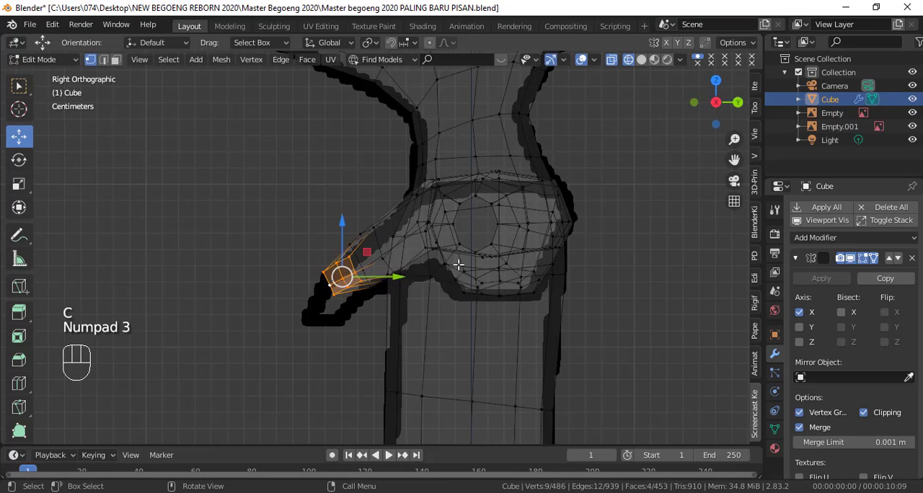
{"action": "key", "text": "KP_1"}
{"action": "left_click_drag", "start_coordinate": [478, 250], "coordinate": [478, 282]}
Step: Select the single vertex on the thumb's inner side facing the palm and adjust its position along Y and Z
{"action": "mouse_move", "coordinate": [545, 330]}
{"action": "middle_mouse_down"}
{"action": "mouse_move", "coordinate": [553, 334]}
{"action": "mouse_move", "coordinate": [404, 323]}
{"action": "mouse_move", "coordinate": [523, 142]}
{"action": "mouse_move", "coordinate": [402, 251]}
{"action": "mouse_move", "coordinate": [455, 336]}
{"action": "middle_mouse_up"}
{"action": "key", "text": "shift+z"}
{"action": "left_click", "coordinate": [434, 284]}
{"action": "middle_click_drag", "start_coordinate": [437, 285], "coordinate": [467, 286]}
{"action": "left_click_drag", "start_coordinate": [465, 274], "coordinate": [470, 272]}
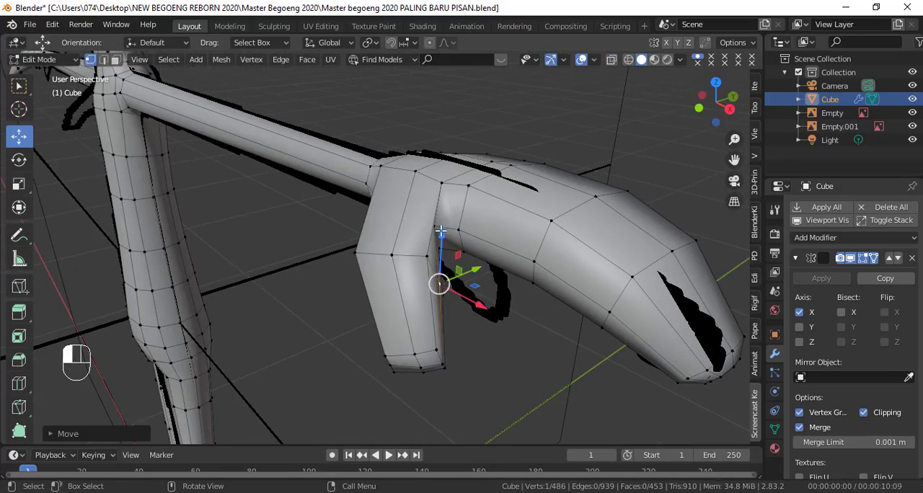
{"action": "left_click", "coordinate": [440, 225]}
{"action": "left_click_drag", "start_coordinate": [472, 215], "coordinate": [471, 230]}
{"action": "middle_click_drag", "start_coordinate": [472, 230], "coordinate": [484, 185]}
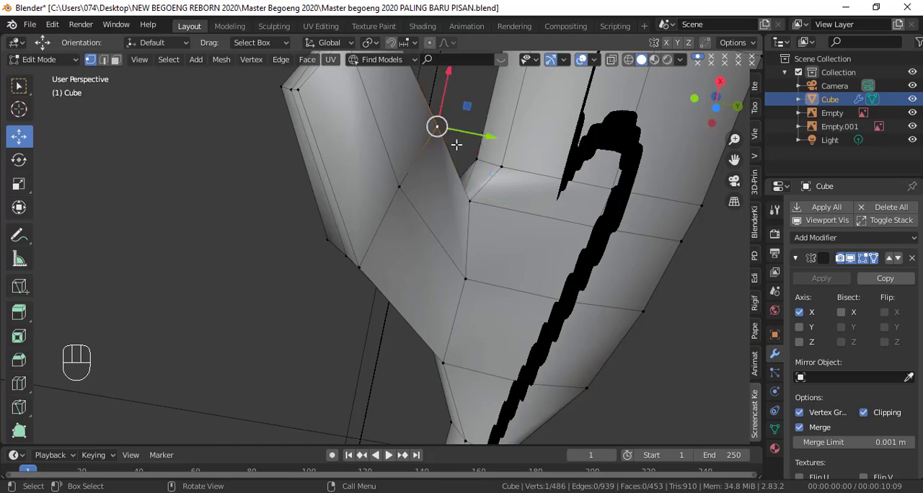
Step: Reposition the selected vertex on the thumb's inner side and the corner vertex at the thumb's tip
{"action": "middle_click_drag", "start_coordinate": [456, 144], "coordinate": [387, 198]}
{"action": "key", "text": "g"}
{"action": "left_click", "coordinate": [383, 210]}
{"action": "left_click", "coordinate": [222, 170]}
{"action": "key", "text": "g"}
{"action": "left_click", "coordinate": [229, 177]}
{"action": "middle_click_drag", "start_coordinate": [238, 178], "coordinate": [368, 173]}
Step: Move the vertex in the fork between thumb and palm, and shift the neighbouring palm-edge vertex along Y in top view
{"action": "left_click", "coordinate": [438, 169]}
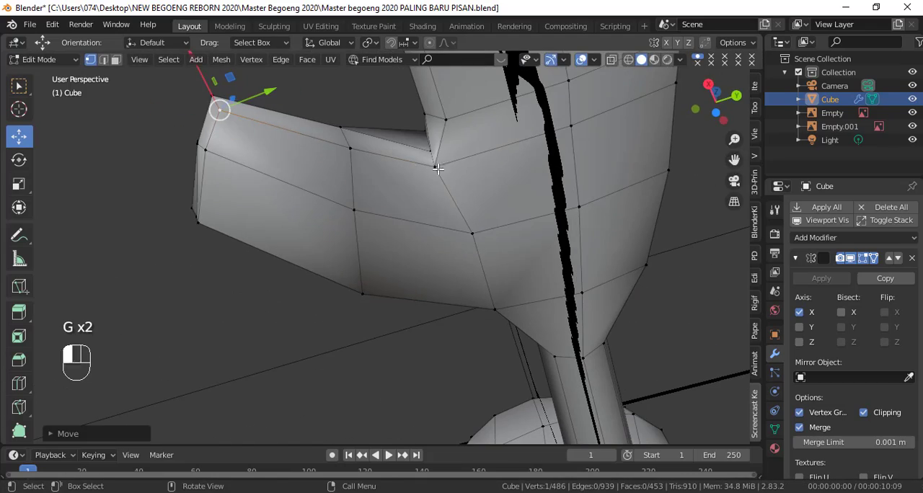
{"action": "key", "text": "g"}
{"action": "left_click", "coordinate": [463, 168]}
{"action": "middle_click_drag", "start_coordinate": [463, 170], "coordinate": [521, 223]}
{"action": "left_click", "coordinate": [524, 216]}
{"action": "key", "text": "KP_7"}
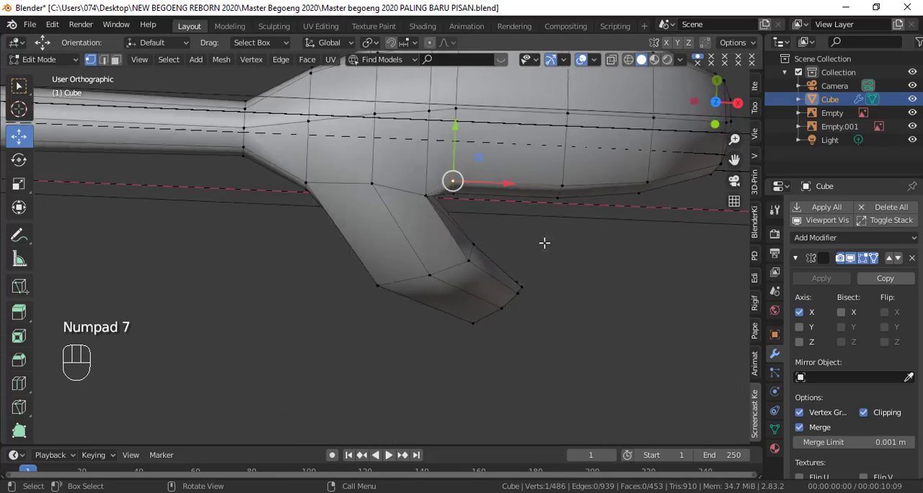
{"action": "left_click_drag", "start_coordinate": [455, 130], "coordinate": [454, 147]}
Step: Examine the reshaped hand in Object Mode and compare it with the front reference outline
{"action": "key", "text": "Tab"}
{"action": "scroll", "coordinate": [463, 216], "scroll_direction": "down", "scroll_amount": 3}
{"action": "middle_click_drag", "start_coordinate": [467, 253], "coordinate": [490, 201]}
{"action": "scroll", "coordinate": [484, 281], "scroll_direction": "down", "scroll_amount": 4}
{"action": "key", "text": "KP_1"}
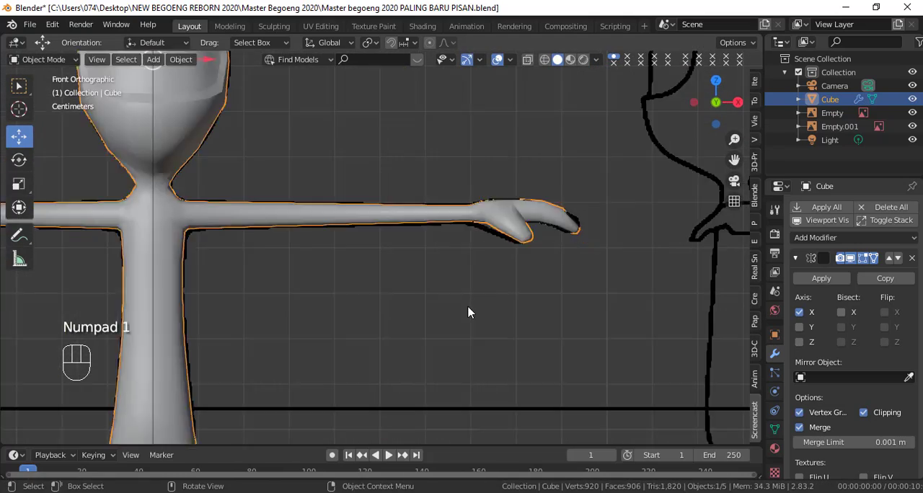
{"action": "scroll", "coordinate": [467, 313], "scroll_direction": "up", "scroll_amount": 2}
{"action": "middle_click_drag", "start_coordinate": [468, 313], "coordinate": [356, 303], "text": "shift"}
Step: Add an edge loop around the forearm, slide it close to the wrist and resize it to follow the front reference
{"action": "key", "text": "Tab"}
{"action": "scroll", "coordinate": [401, 218], "scroll_direction": "up", "scroll_amount": 3}
{"action": "scroll", "coordinate": [402, 219], "scroll_direction": "down", "scroll_amount": 2}
{"action": "key", "text": "ctrl+r"}
{"action": "left_click", "coordinate": [376, 208]}
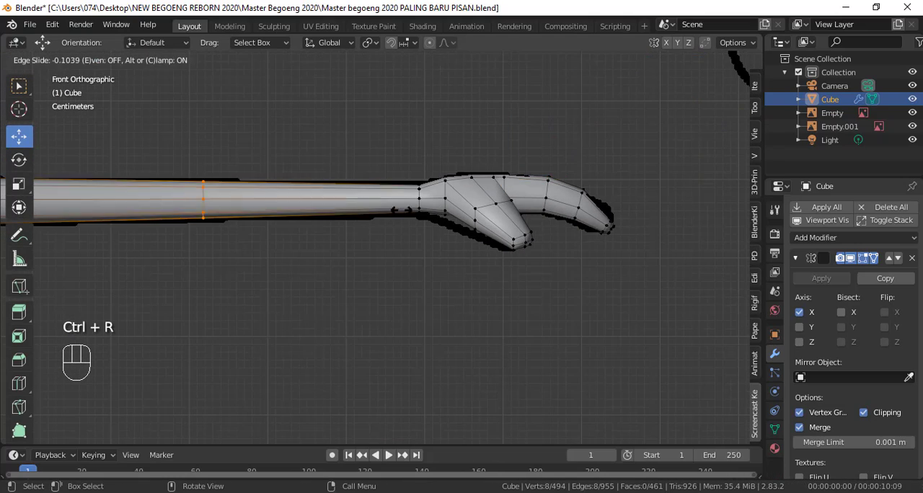
{"action": "left_click", "coordinate": [469, 233]}
{"action": "key", "text": "s"}
{"action": "left_click", "coordinate": [447, 273]}
{"action": "scroll", "coordinate": [517, 282], "scroll_direction": "down", "scroll_amount": 3}
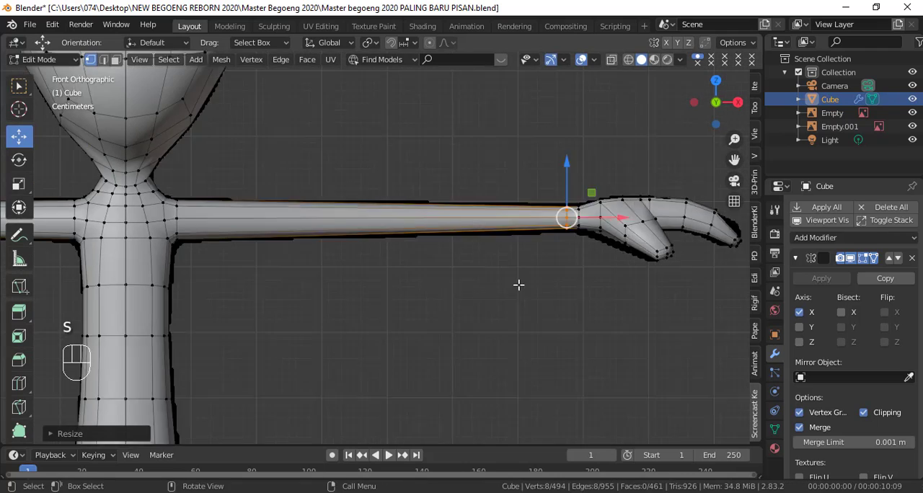
Step: In wireframe, add an edge loop at the arm's middle for the elbow and slide one supporting loop close to each side
{"action": "key", "text": "shift+z"}
{"action": "key", "text": "ctrl+r"}
{"action": "left_click", "coordinate": [421, 216]}
{"action": "left_click", "coordinate": [421, 216]}
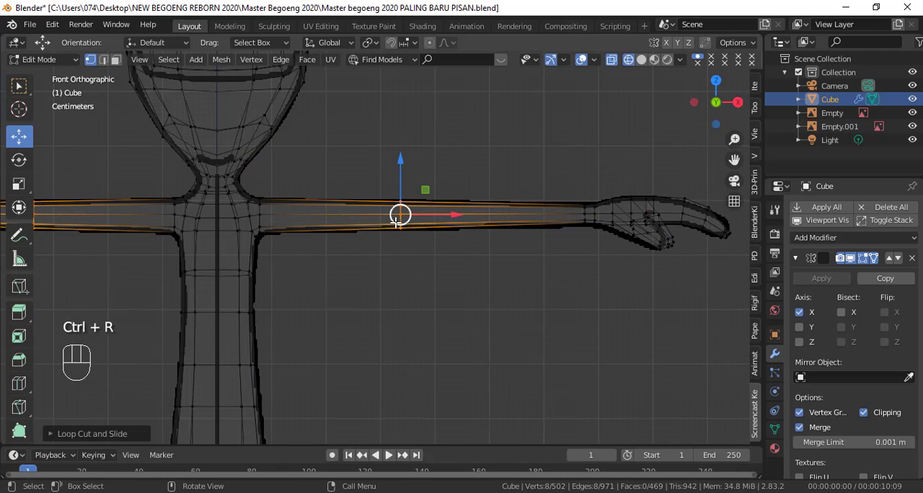
{"action": "scroll", "coordinate": [470, 206], "scroll_direction": "up", "scroll_amount": 2}
{"action": "key", "text": "ctrl+r"}
{"action": "left_click", "coordinate": [470, 207]}
{"action": "left_click", "coordinate": [350, 209]}
{"action": "key", "text": "ctrl+r"}
{"action": "left_click", "coordinate": [374, 209]}
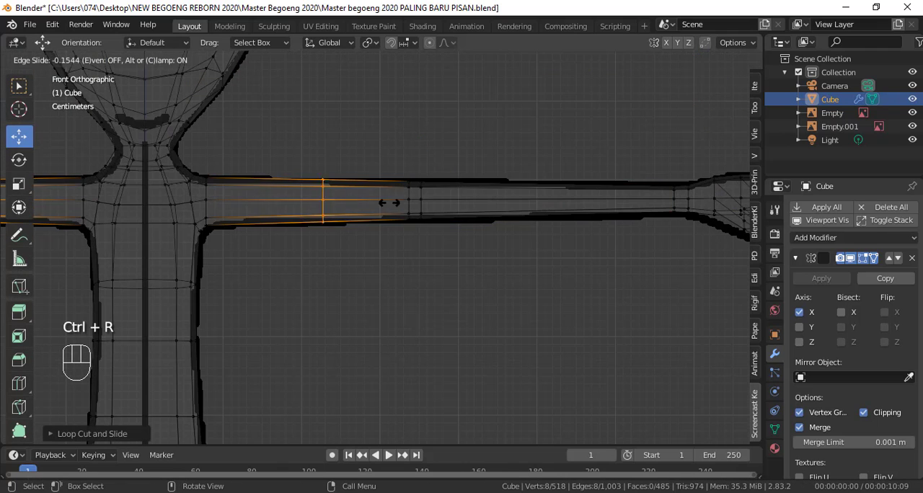
{"action": "left_click", "coordinate": [462, 211]}
Step: Add an edge loop on the upper arm close to the shoulder and another midway between shoulder and elbow
{"action": "key", "text": "ctrl+r"}
{"action": "left_click", "coordinate": [266, 196]}
{"action": "left_click", "coordinate": [187, 197]}
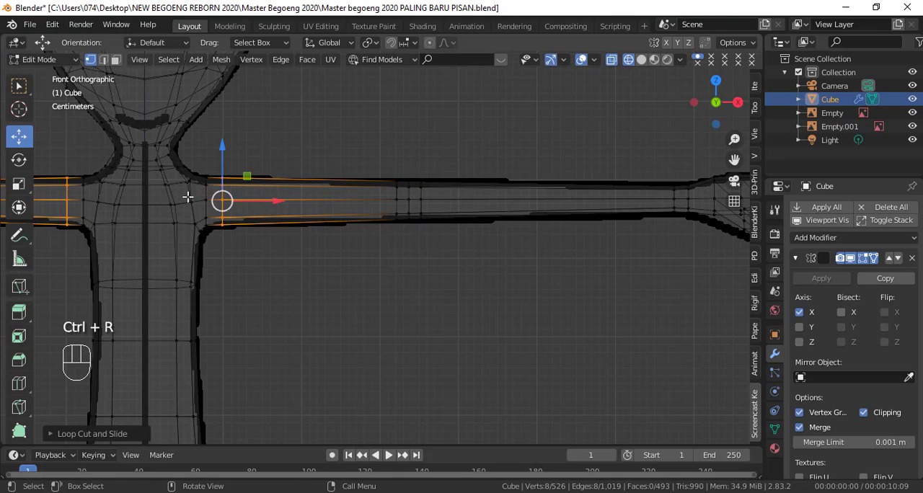
{"action": "key", "text": "ctrl+r"}
{"action": "left_click", "coordinate": [288, 196]}
{"action": "left_click", "coordinate": [289, 196]}
Step: Add two evenly spaced edge loops across the forearm between elbow and wrist
{"action": "key", "text": "ctrl+r"}
{"action": "scroll", "coordinate": [529, 199], "scroll_direction": "up", "scroll_amount": 1}
{"action": "left_click", "coordinate": [528, 199]}
{"action": "scroll", "coordinate": [544, 264], "scroll_direction": "down", "scroll_amount": 2}
{"action": "middle_click_drag", "start_coordinate": [544, 264], "coordinate": [509, 336]}
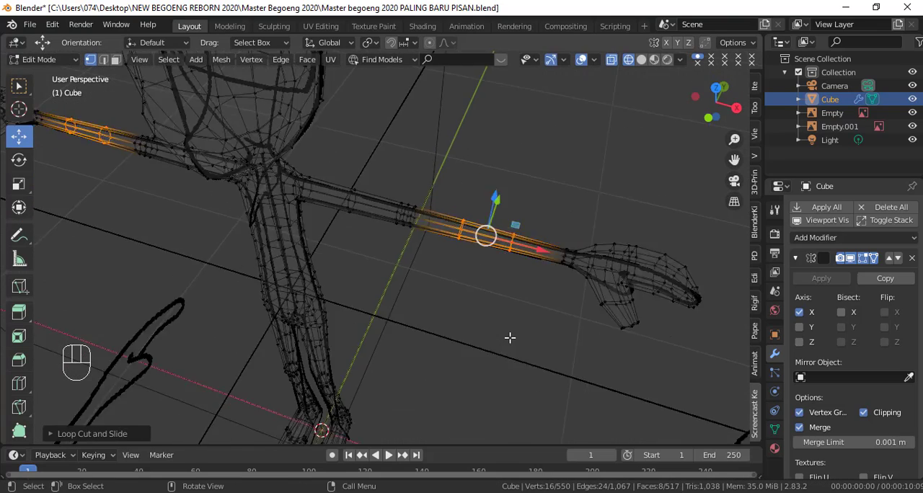
Step: Circle-select the arm's underside vertices from wrist to shoulder in front view and raise them slightly along Z
{"action": "key", "text": "KP_1"}
{"action": "scroll", "coordinate": [514, 324], "scroll_direction": "down", "scroll_amount": 5}
{"action": "left_click", "coordinate": [524, 250]}
{"action": "scroll", "coordinate": [523, 250], "scroll_direction": "up", "scroll_amount": 7}
{"action": "key", "text": "c"}
{"action": "mouse_move", "coordinate": [576, 255]}
{"action": "left_mouse_down"}
{"action": "mouse_move", "coordinate": [212, 254]}
{"action": "mouse_move", "coordinate": [154, 266]}
{"action": "left_mouse_up"}
{"action": "right_click", "coordinate": [155, 266]}
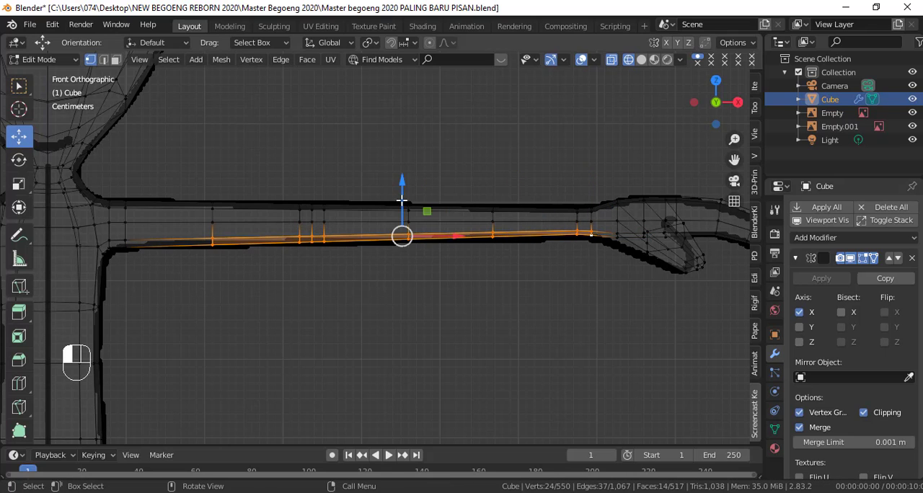
{"action": "left_click_drag", "start_coordinate": [401, 201], "coordinate": [402, 194]}
Step: Circle-select the arm's upper vertices from wrist to shoulder, lower them slightly along Z and return to solid shading
{"action": "left_click", "coordinate": [461, 222], "text": "alt"}
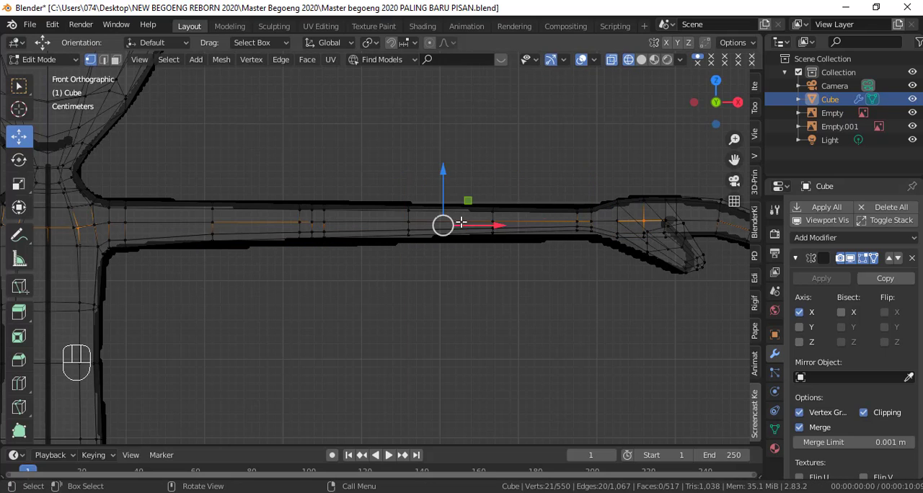
{"action": "key", "text": "c"}
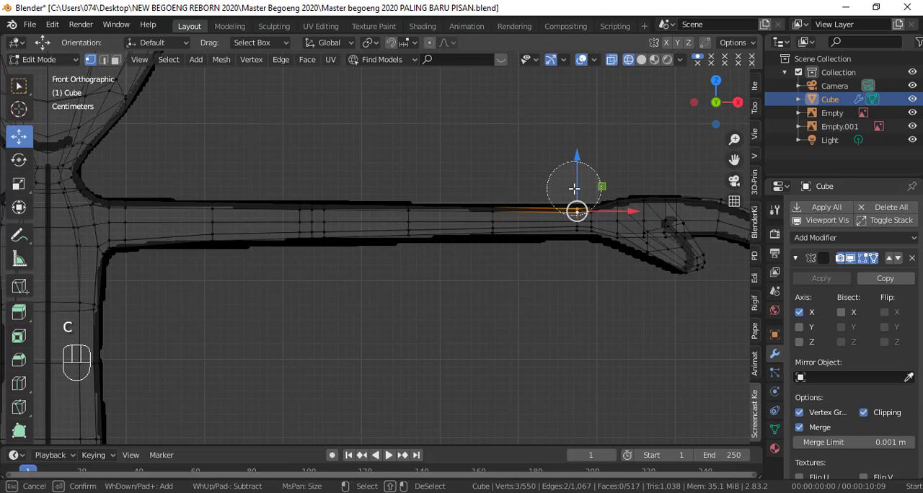
{"action": "left_click_drag", "start_coordinate": [574, 186], "coordinate": [204, 194]}
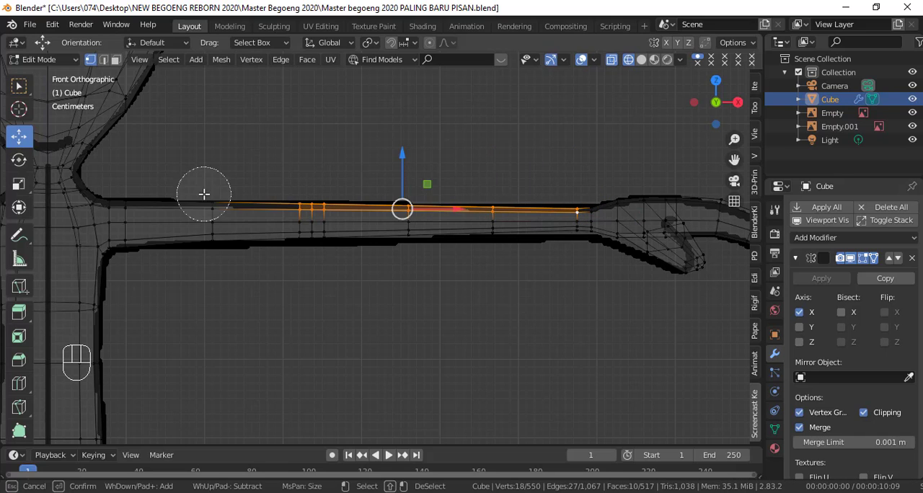
{"action": "right_click", "coordinate": [146, 191]}
{"action": "left_click_drag", "start_coordinate": [344, 154], "coordinate": [344, 158]}
{"action": "key", "text": "shift+z"}
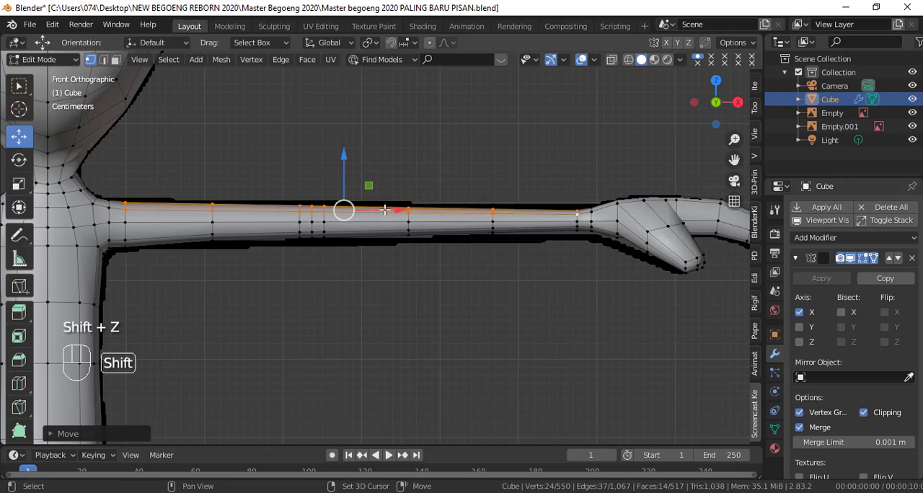
Step: Inspect the whole character in Object Mode against the references in front, right, left and back views
{"action": "key", "text": "Tab"}
{"action": "scroll", "coordinate": [506, 293], "scroll_direction": "down", "scroll_amount": 8}
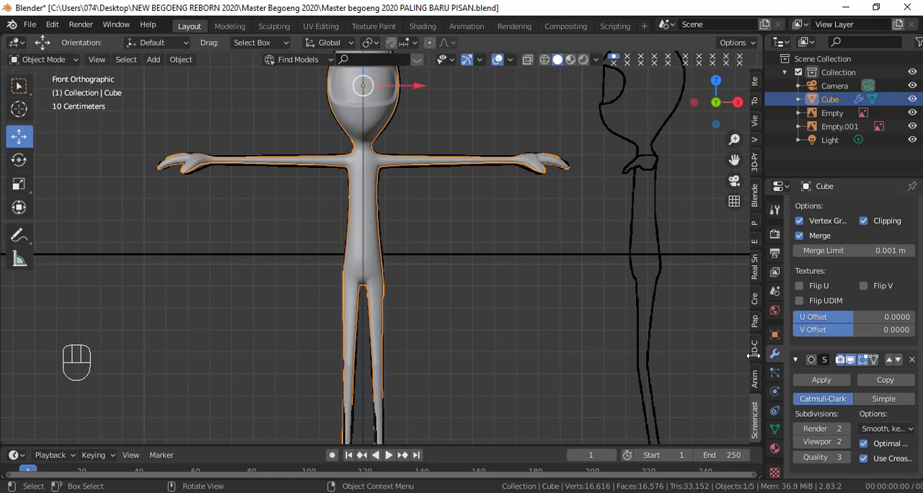
{"action": "key", "text": "KP_3"}
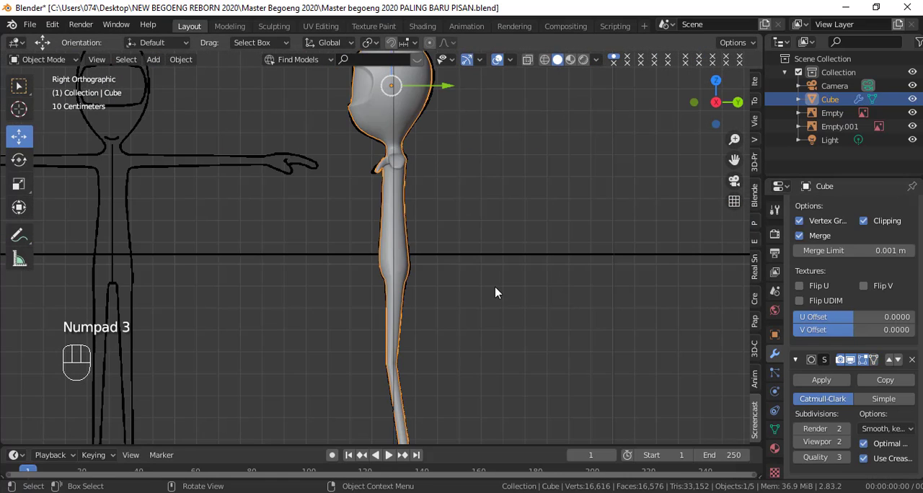
{"action": "scroll", "coordinate": [493, 286], "scroll_direction": "down", "scroll_amount": 2}
{"action": "middle_click_drag", "start_coordinate": [492, 283], "coordinate": [481, 258], "text": "shift"}
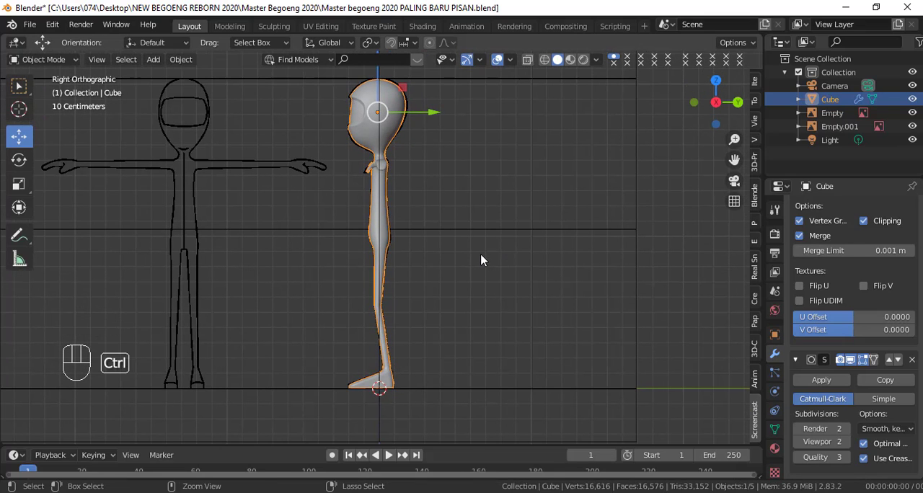
{"action": "key", "text": "ctrl+KP_3"}
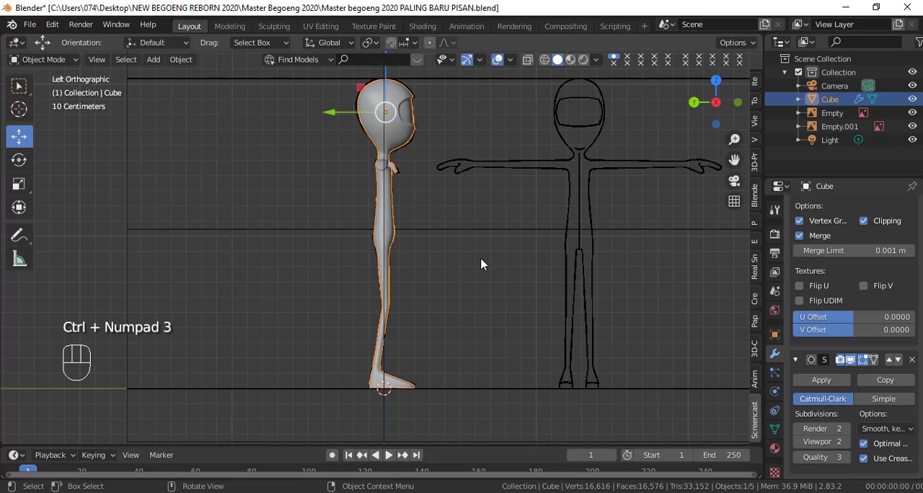
{"action": "key", "text": "ctrl+KP_1"}
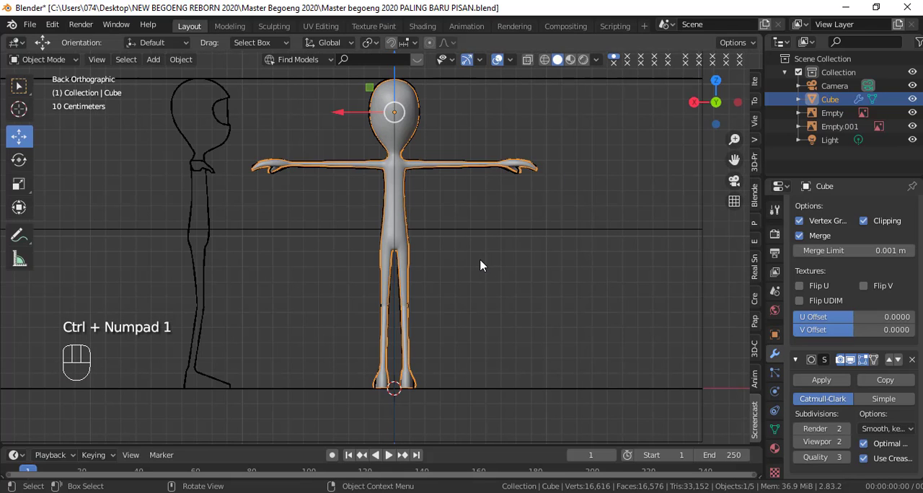
{"action": "key", "text": "KP_1"}
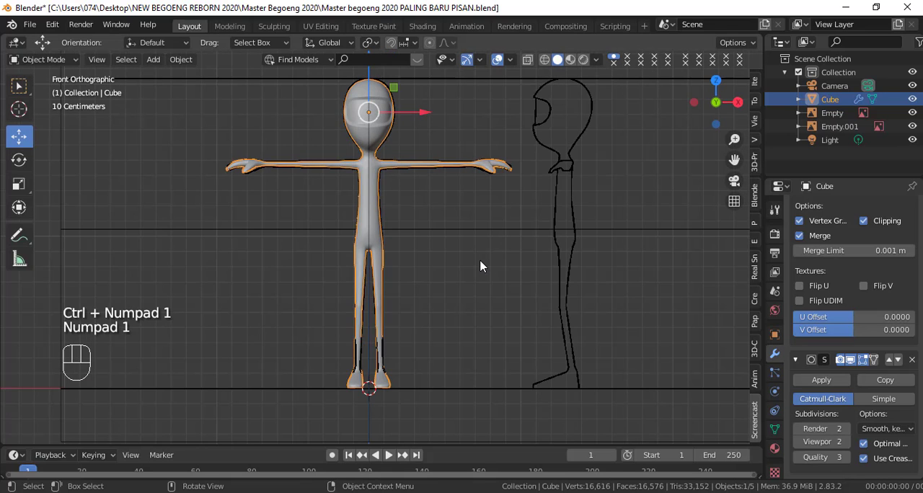
{"action": "scroll", "coordinate": [475, 269], "scroll_direction": "up", "scroll_amount": 5}
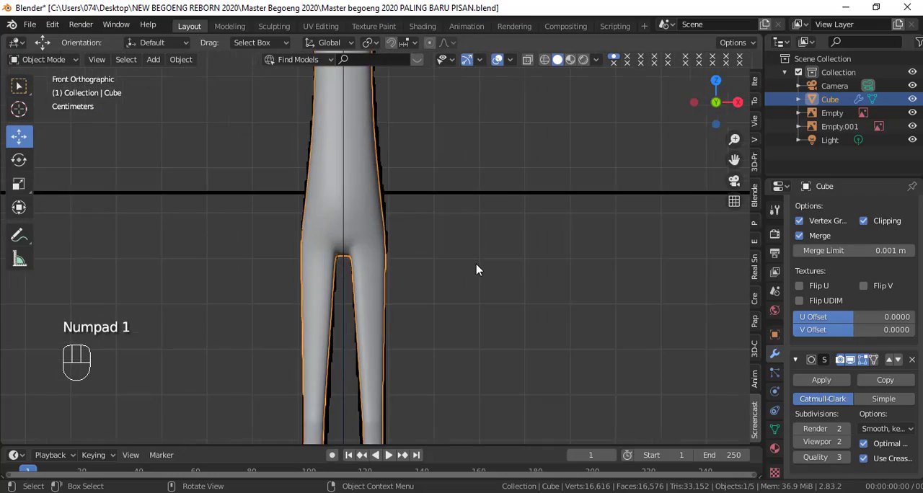
{"action": "scroll", "coordinate": [476, 269], "scroll_direction": "down", "scroll_amount": 6}
{"action": "middle_click_drag", "start_coordinate": [476, 278], "coordinate": [712, 285]}
{"action": "key", "text": "KP_1"}
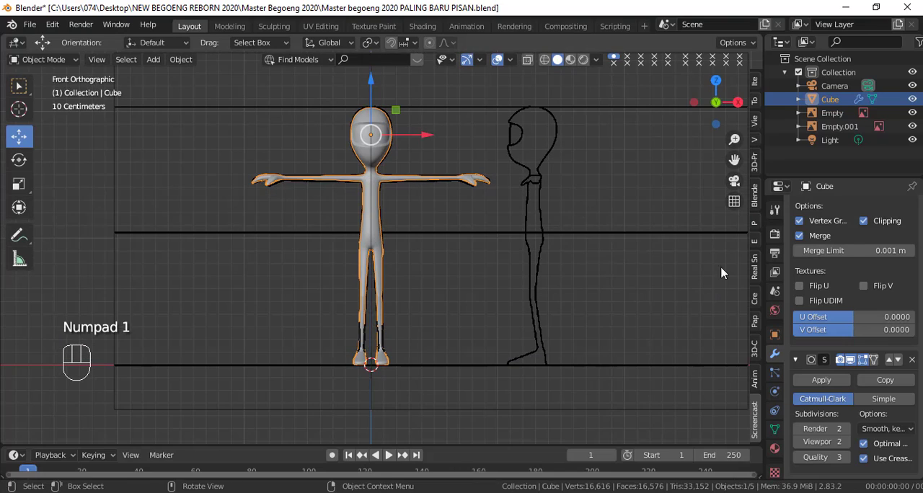
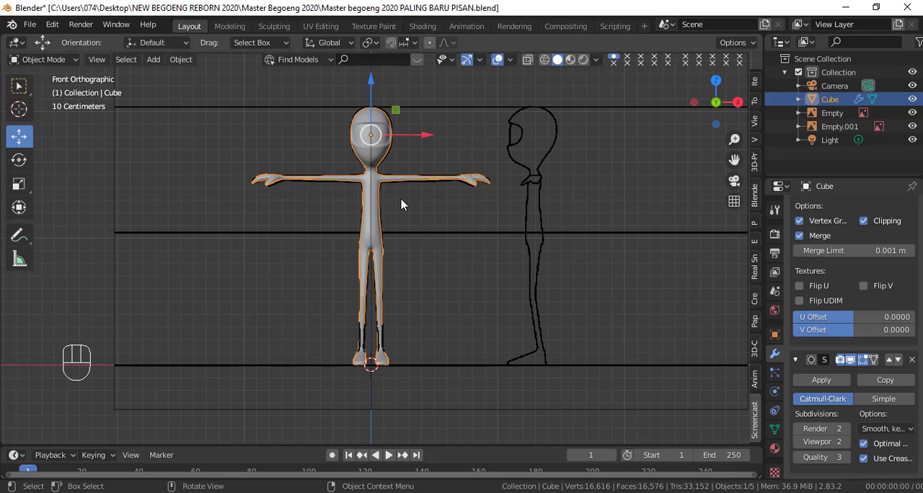
Step: Delete the front and side reference image empties, leaving only the character mesh
{"action": "scroll", "coordinate": [429, 220], "scroll_direction": "down", "scroll_amount": 1}
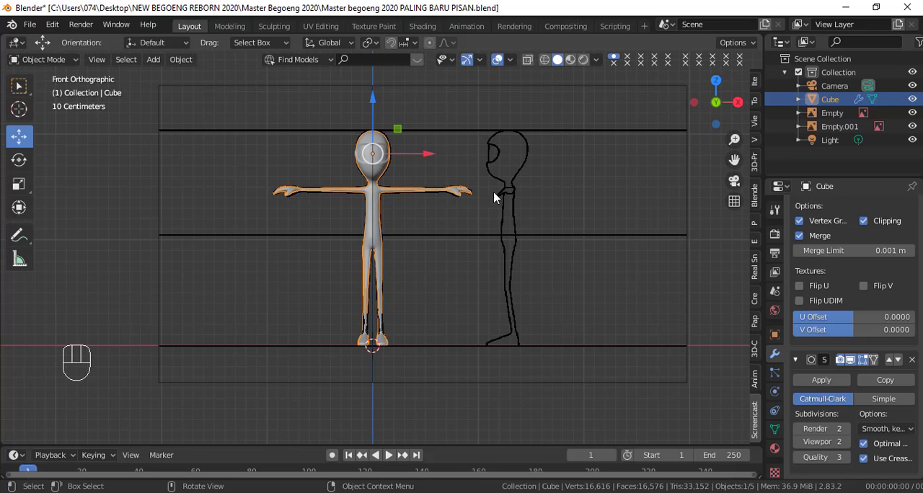
{"action": "left_click", "coordinate": [520, 173]}
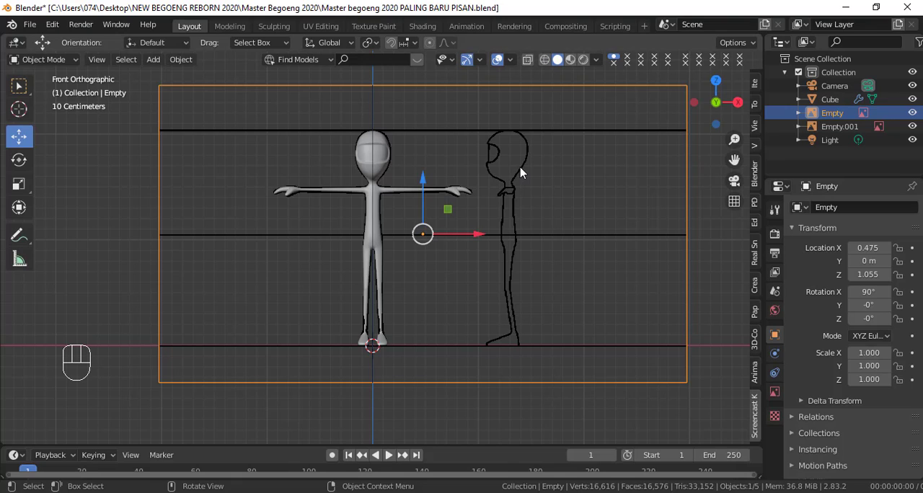
{"action": "key", "text": "x"}
{"action": "left_click", "coordinate": [512, 171]}
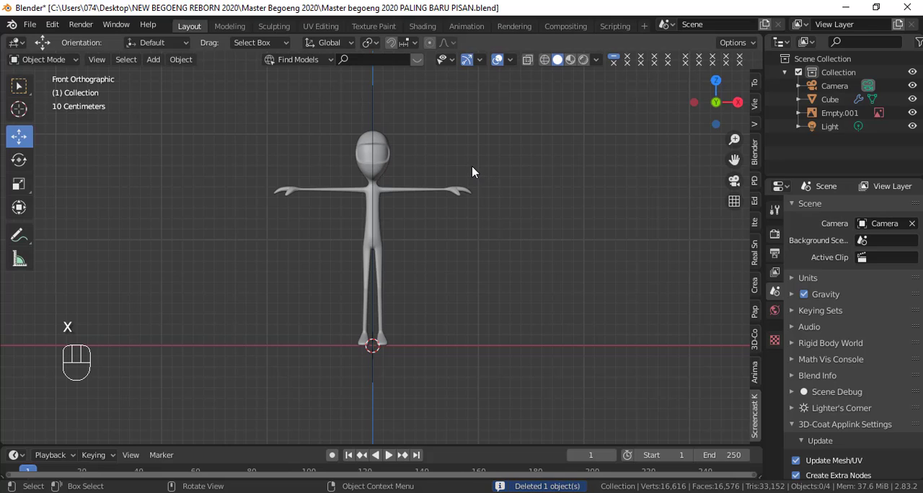
{"action": "key", "text": "KP_3"}
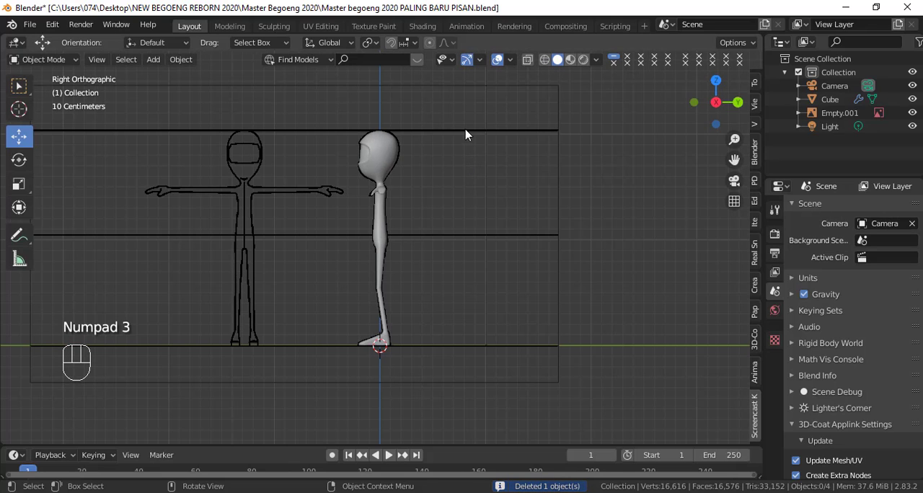
{"action": "left_click", "coordinate": [252, 150]}
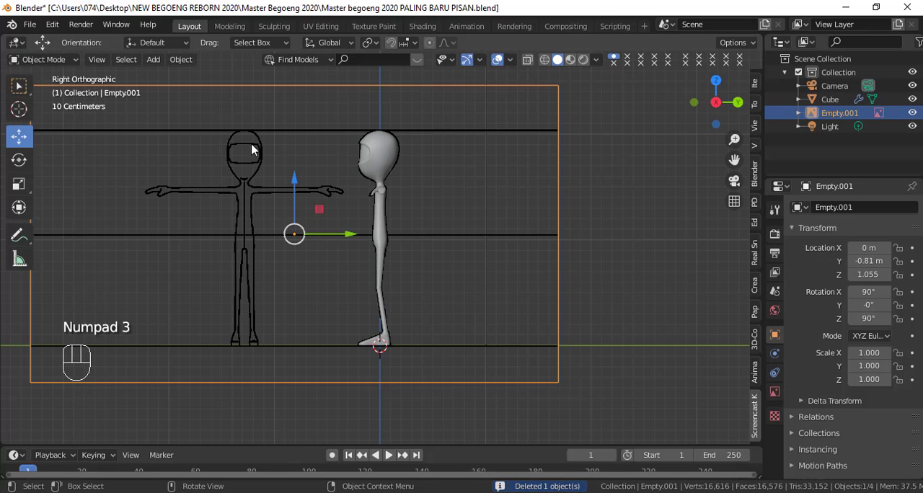
{"action": "key", "text": "x"}
{"action": "left_click", "coordinate": [294, 178]}
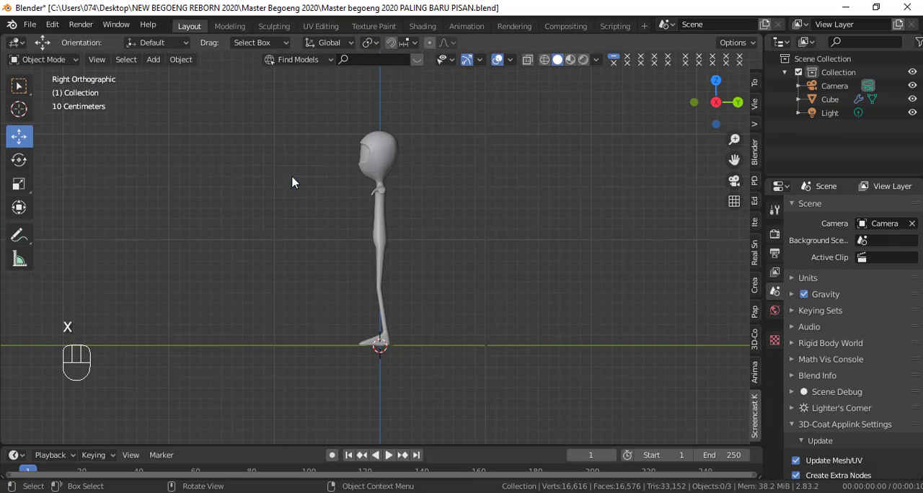
Step: Select the character mesh and examine its arm and hand from the front and from above
{"action": "key", "text": "KP_1"}
{"action": "left_click", "coordinate": [368, 172]}
{"action": "scroll", "coordinate": [452, 209], "scroll_direction": "up", "scroll_amount": 4}
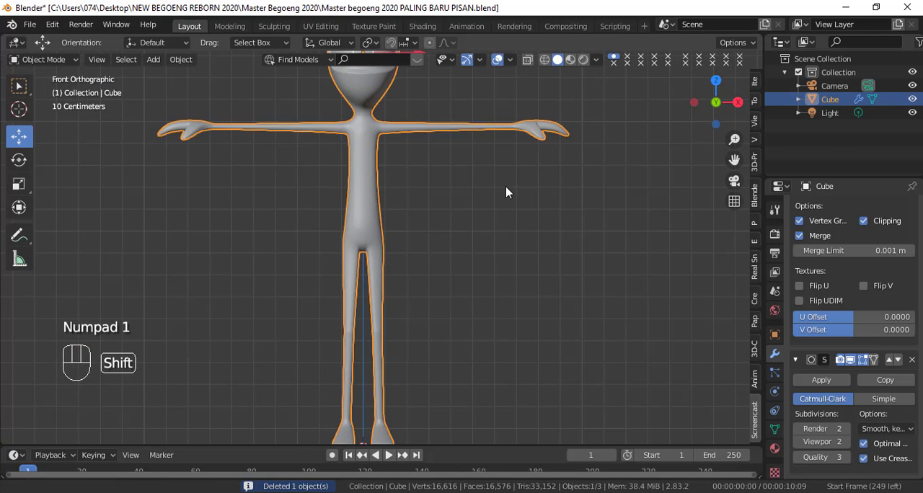
{"action": "middle_click_drag", "start_coordinate": [505, 186], "coordinate": [506, 201], "text": "shift"}
{"action": "scroll", "coordinate": [555, 152], "scroll_direction": "up", "scroll_amount": 2}
{"action": "middle_click_drag", "start_coordinate": [556, 152], "coordinate": [430, 271], "text": "shift"}
{"action": "scroll", "coordinate": [444, 266], "scroll_direction": "up", "scroll_amount": 4}
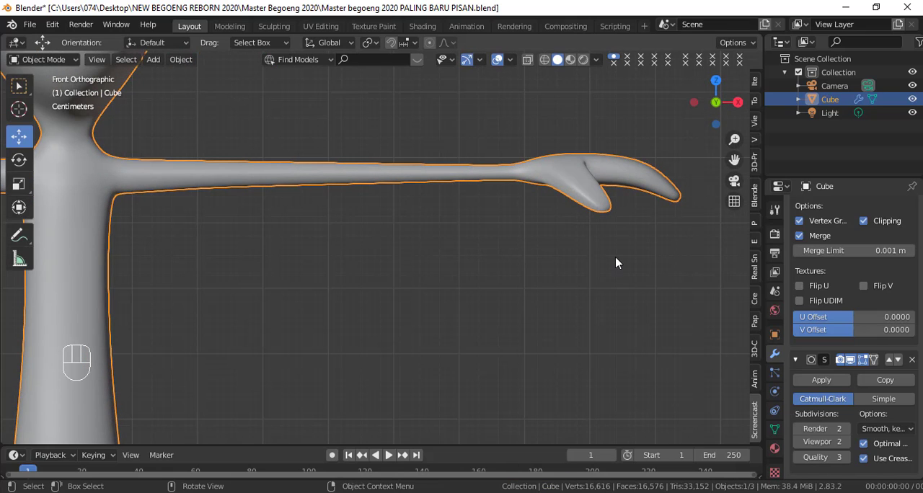
{"action": "scroll", "coordinate": [615, 262], "scroll_direction": "down", "scroll_amount": 5}
{"action": "scroll", "coordinate": [501, 254], "scroll_direction": "down", "scroll_amount": 2}
{"action": "middle_click_drag", "start_coordinate": [500, 254], "coordinate": [507, 330]}
{"action": "scroll", "coordinate": [512, 329], "scroll_direction": "up", "scroll_amount": 5}
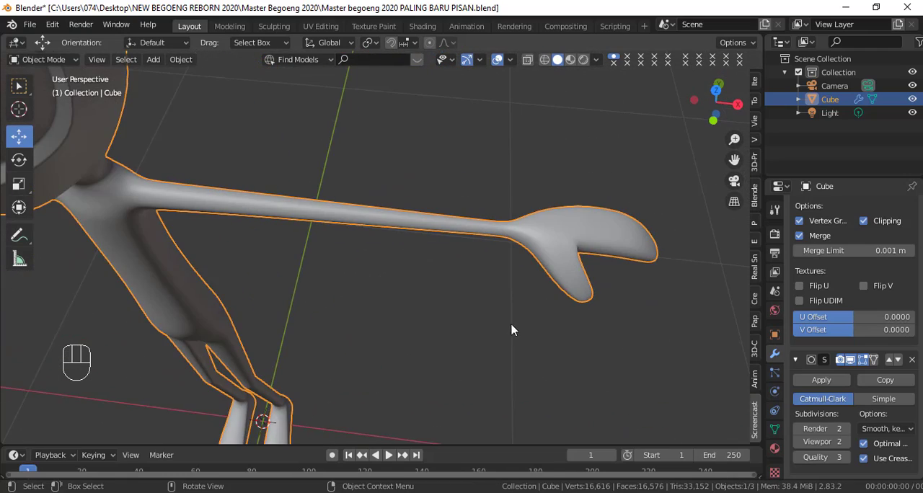
{"action": "middle_click_drag", "start_coordinate": [568, 309], "coordinate": [476, 305]}
Step: In Edit Mode, add two edge loops around the thumb, one close to each side of its middle loop
{"action": "key", "text": "Tab"}
{"action": "middle_click_drag", "start_coordinate": [532, 291], "coordinate": [475, 260]}
{"action": "key", "text": "KP_1"}
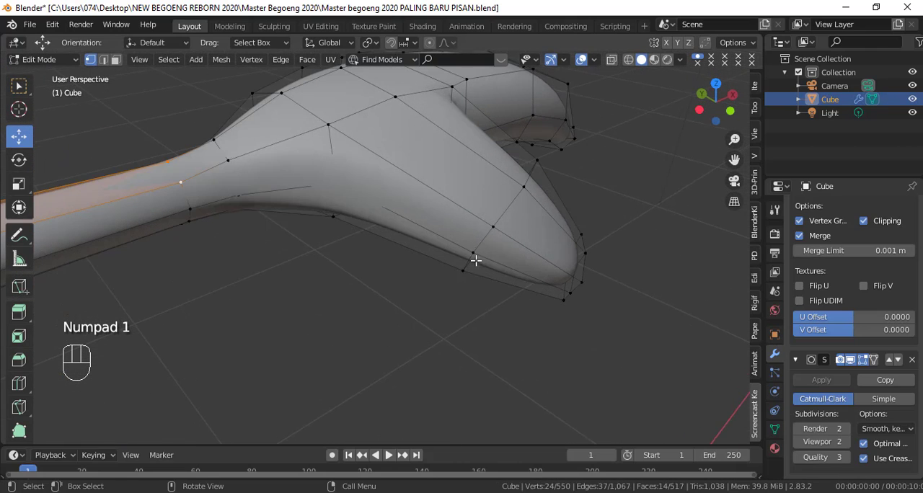
{"action": "key", "text": "ctrl+r"}
{"action": "left_click", "coordinate": [486, 211]}
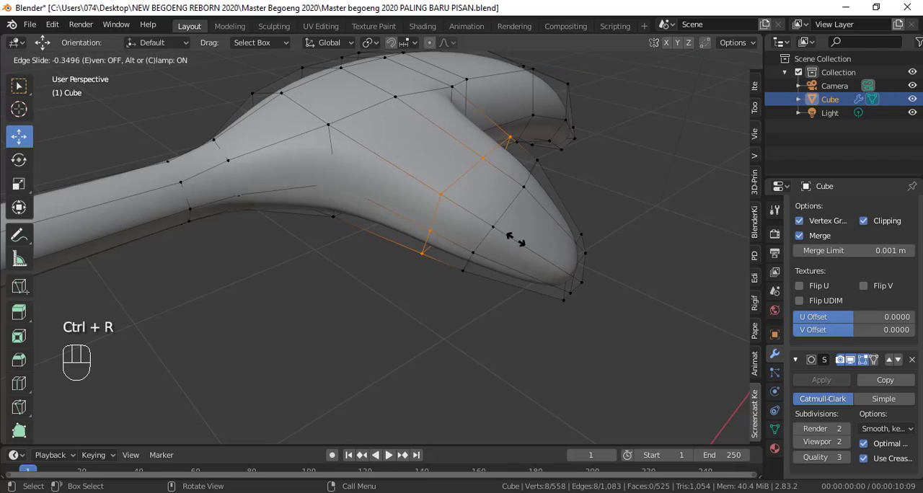
{"action": "left_click", "coordinate": [522, 252]}
{"action": "key", "text": "ctrl+r"}
{"action": "left_click", "coordinate": [503, 186]}
{"action": "left_click", "coordinate": [502, 187]}
Step: Add an edge loop on each side of the outer loop of the fingers and disable the subdivision's viewport display
{"action": "middle_click_drag", "start_coordinate": [503, 189], "coordinate": [408, 289]}
{"action": "key", "text": "ctrl+r"}
{"action": "left_click", "coordinate": [408, 289]}
{"action": "left_click", "coordinate": [409, 292]}
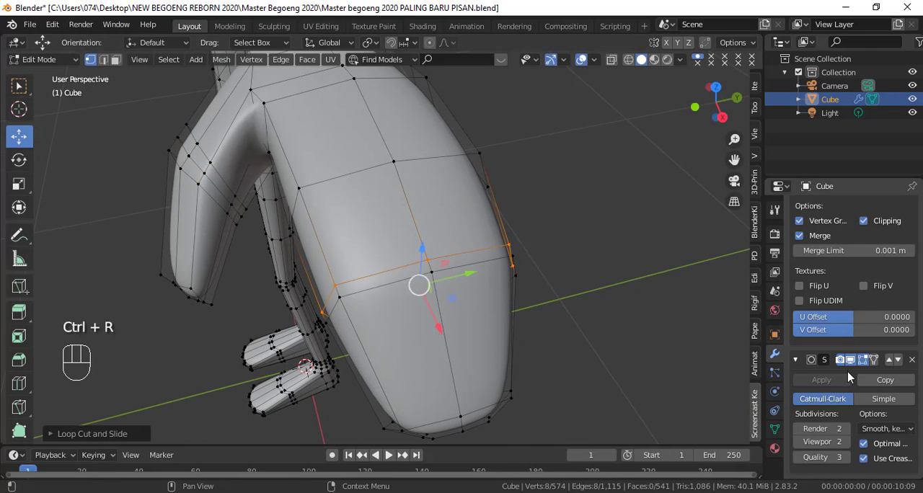
{"action": "key", "text": "ctrl+r"}
{"action": "left_click", "coordinate": [411, 314]}
{"action": "left_click", "coordinate": [402, 250]}
Step: Add edge loops flanking the next loop toward the palm and one more at the base of the fingers
{"action": "key", "text": "ctrl+r"}
{"action": "left_click", "coordinate": [396, 184]}
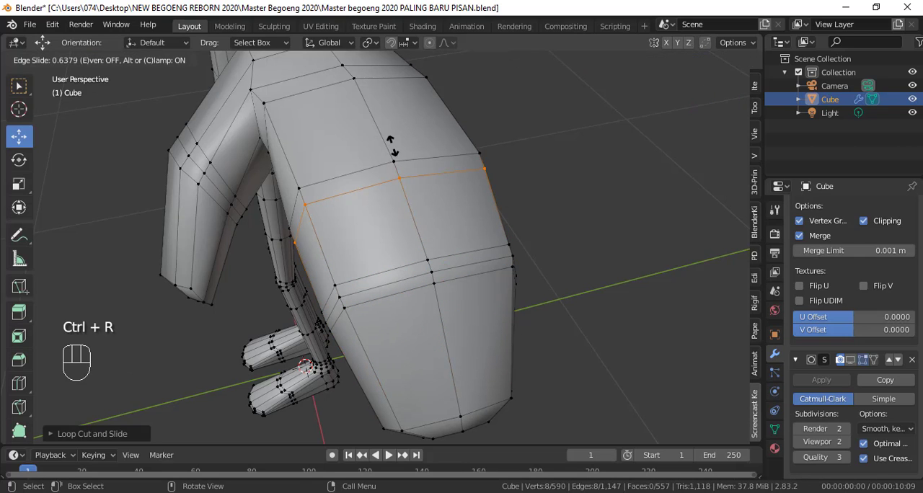
{"action": "left_click", "coordinate": [394, 150]}
{"action": "middle_click_drag", "start_coordinate": [399, 190], "coordinate": [382, 245]}
{"action": "key", "text": "ctrl+r"}
{"action": "left_click", "coordinate": [401, 160]}
{"action": "left_click", "coordinate": [410, 177]}
{"action": "key", "text": "ctrl+r"}
{"action": "left_click", "coordinate": [367, 263]}
{"action": "left_click", "coordinate": [367, 261]}
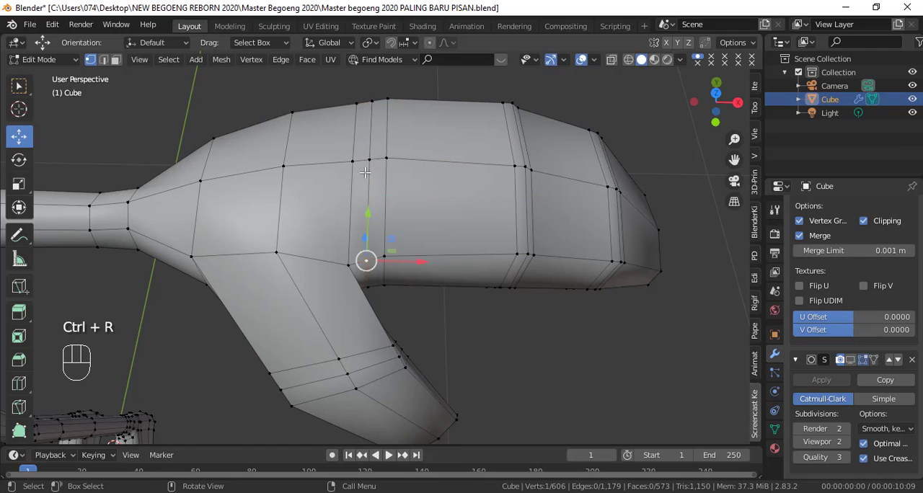
Step: Circle-select the vertices along the middle of the hand's underside and raise them slightly along Z
{"action": "middle_click_drag", "start_coordinate": [375, 114], "coordinate": [365, 157]}
{"action": "left_click_drag", "start_coordinate": [364, 158], "coordinate": [365, 155]}
{"action": "mouse_move", "coordinate": [555, 267]}
{"action": "middle_mouse_down"}
{"action": "mouse_move", "coordinate": [537, 228]}
{"action": "mouse_move", "coordinate": [560, 145]}
{"action": "middle_mouse_up"}
{"action": "left_click", "coordinate": [520, 159]}
{"action": "key", "text": "c"}
{"action": "left_click_drag", "start_coordinate": [516, 159], "coordinate": [234, 162]}
{"action": "middle_click_drag", "start_coordinate": [288, 167], "coordinate": [234, 165]}
{"action": "right_click", "coordinate": [330, 227]}
{"action": "middle_click_drag", "start_coordinate": [450, 277], "coordinate": [469, 350]}
{"action": "left_click_drag", "start_coordinate": [439, 158], "coordinate": [439, 152]}
Step: Raise the selected underside vertices a little more along Z and check the hand in Object Mode
{"action": "mouse_move", "coordinate": [490, 227]}
{"action": "middle_mouse_down"}
{"action": "mouse_move", "coordinate": [572, 177]}
{"action": "mouse_move", "coordinate": [739, 214]}
{"action": "mouse_move", "coordinate": [726, 249]}
{"action": "middle_mouse_up"}
{"action": "middle_click_drag", "start_coordinate": [619, 238], "coordinate": [491, 209]}
{"action": "left_click_drag", "start_coordinate": [286, 167], "coordinate": [286, 164]}
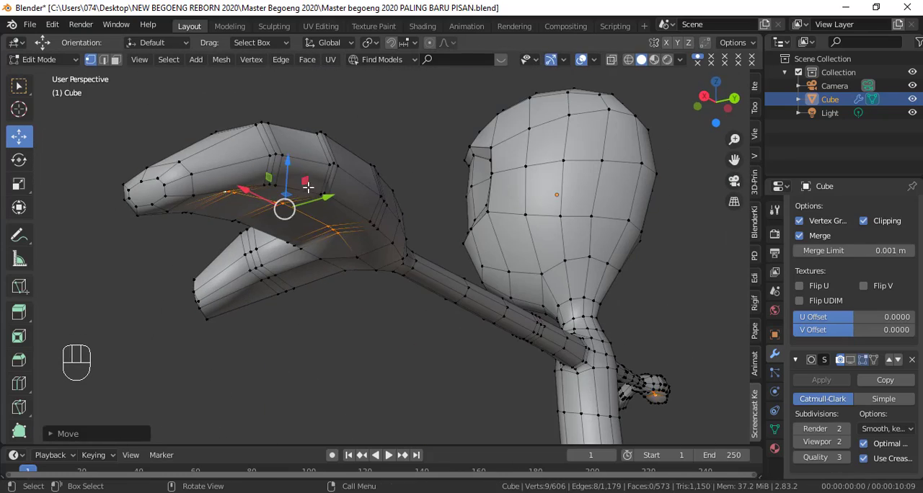
{"action": "key", "text": "Tab"}
{"action": "middle_click_drag", "start_coordinate": [292, 179], "coordinate": [391, 353]}
Step: Add two closely spaced edge loops around the base of the thumb
{"action": "key", "text": "Tab"}
{"action": "key", "text": "ctrl+r"}
{"action": "left_click", "coordinate": [385, 328]}
{"action": "left_click", "coordinate": [368, 314]}
{"action": "key", "text": "ctrl+r"}
{"action": "left_click", "coordinate": [394, 334]}
{"action": "left_click", "coordinate": [384, 325]}
{"action": "key", "text": "Tab"}
{"action": "key", "text": "Tab"}
Step: Select the three vertices in the crook between thumb and fingers and adjust their position slightly
{"action": "scroll", "coordinate": [375, 339], "scroll_direction": "up", "scroll_amount": 2}
{"action": "left_click", "coordinate": [155, 209]}
{"action": "left_click", "coordinate": [155, 191], "text": "shift"}
{"action": "left_click", "coordinate": [157, 228], "text": "shift"}
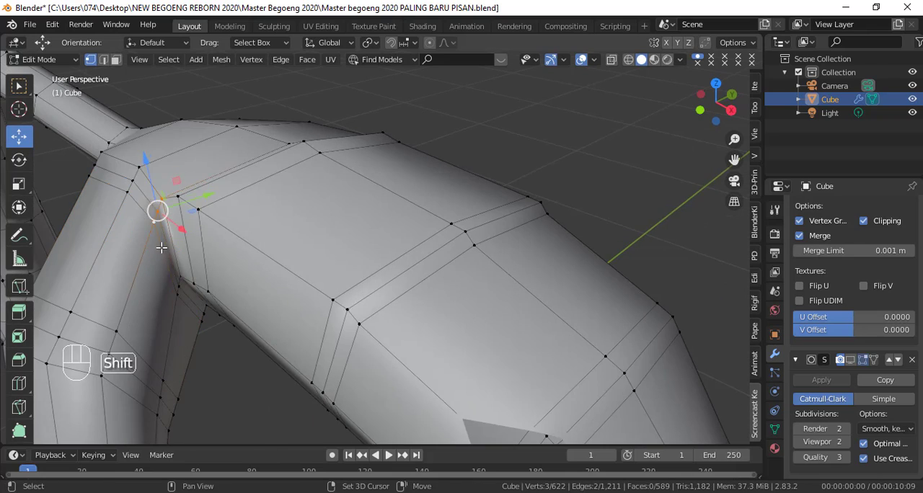
{"action": "scroll", "coordinate": [161, 250], "scroll_direction": "down", "scroll_amount": 2}
{"action": "middle_click_drag", "start_coordinate": [215, 247], "coordinate": [274, 222]}
{"action": "mouse_move", "coordinate": [274, 222]}
{"action": "left_mouse_down"}
{"action": "mouse_move", "coordinate": [243, 225]}
{"action": "mouse_move", "coordinate": [257, 226]}
{"action": "left_mouse_up"}
Step: Select the three middle vertices on the thumb's side facing the fingers and shift them slightly
{"action": "left_click", "coordinate": [238, 347]}
{"action": "left_click", "coordinate": [238, 372], "text": "shift"}
{"action": "left_click", "coordinate": [238, 398], "text": "shift"}
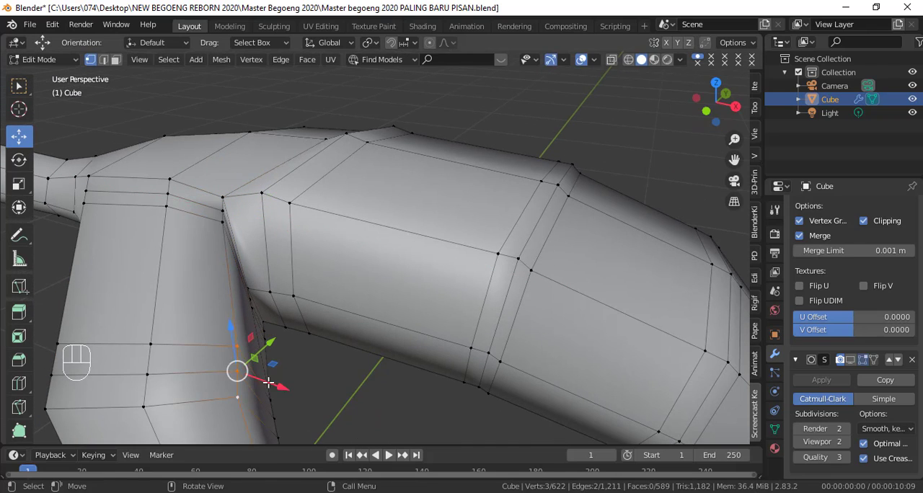
{"action": "key", "text": "g"}
{"action": "left_click", "coordinate": [263, 390]}
{"action": "scroll", "coordinate": [263, 390], "scroll_direction": "down", "scroll_amount": 5}
{"action": "middle_click_drag", "start_coordinate": [264, 390], "coordinate": [295, 372]}
Step: Move the three middle vertices on the thumb's lower outer edge slightly and check the shape in Object Mode
{"action": "left_click", "coordinate": [310, 247]}
{"action": "left_click", "coordinate": [317, 257], "text": "shift"}
{"action": "key", "text": "g"}
{"action": "left_click", "coordinate": [339, 268]}
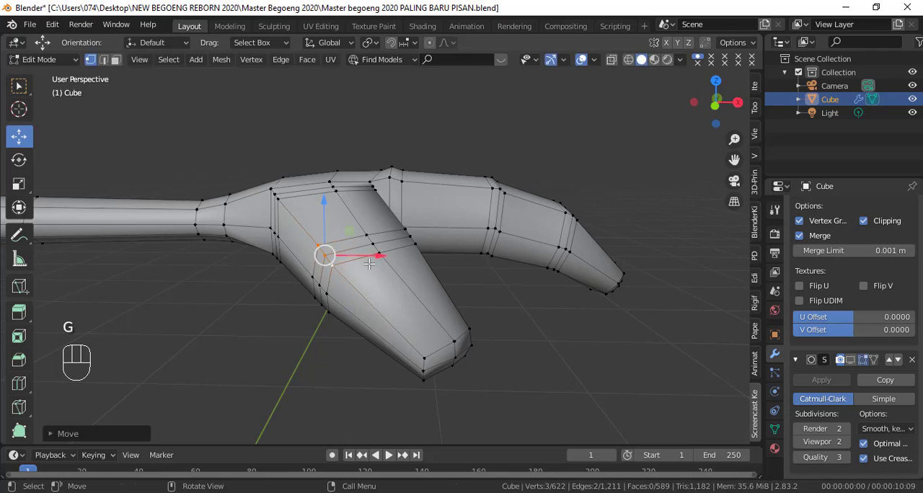
{"action": "key", "text": "Tab"}
{"action": "middle_click_drag", "start_coordinate": [368, 339], "coordinate": [535, 260]}
{"action": "key", "text": "Tab"}
Step: Circle-select the vertices along the thumb's outer edge from its base to its middle and shift them slightly along X
{"action": "middle_click_drag", "start_coordinate": [535, 260], "coordinate": [364, 210]}
{"action": "scroll", "coordinate": [313, 252], "scroll_direction": "up", "scroll_amount": 2}
{"action": "left_click", "coordinate": [387, 180]}
{"action": "key", "text": "c"}
{"action": "left_click_drag", "start_coordinate": [387, 177], "coordinate": [369, 174]}
{"action": "left_click_drag", "start_coordinate": [311, 177], "coordinate": [295, 172]}
{"action": "right_click", "coordinate": [297, 173]}
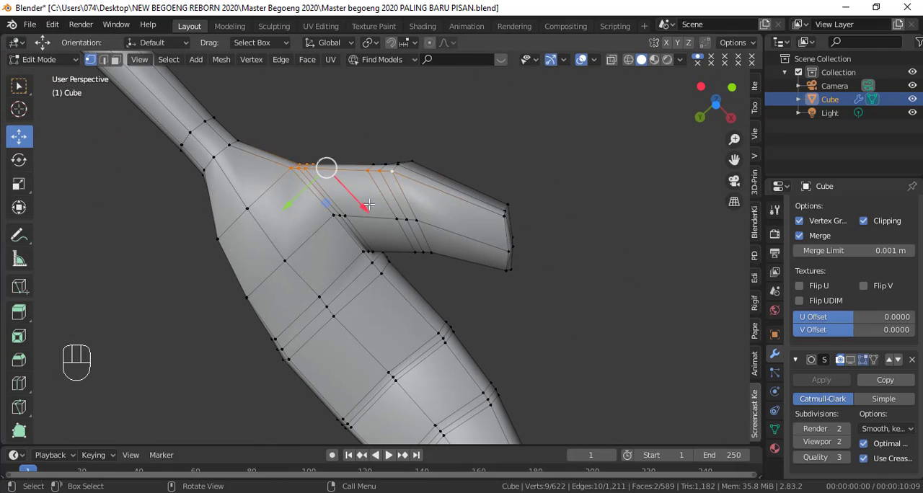
{"action": "left_click_drag", "start_coordinate": [376, 214], "coordinate": [382, 220]}
Step: Inspect the unsmoothed character in Object Mode in front and right views
{"action": "middle_click_drag", "start_coordinate": [382, 220], "coordinate": [416, 385]}
{"action": "key", "text": "Tab"}
{"action": "scroll", "coordinate": [433, 375], "scroll_direction": "down", "scroll_amount": 4}
{"action": "key", "text": "KP_1"}
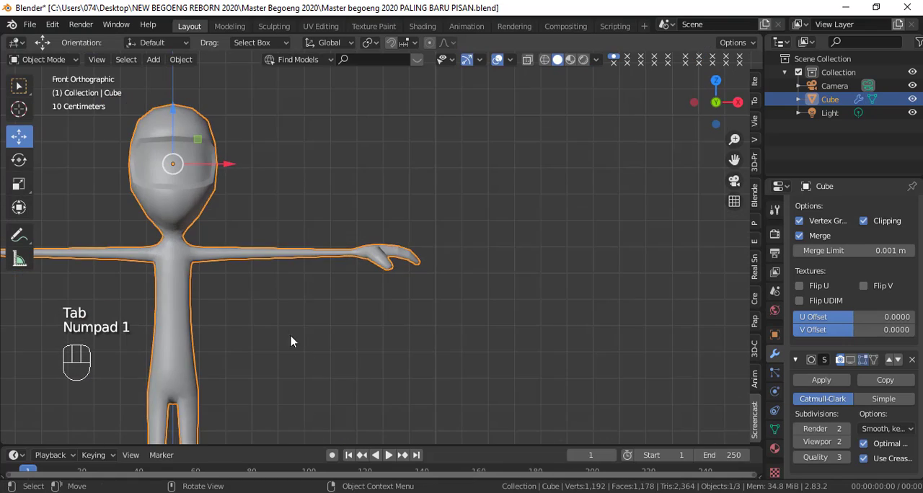
{"action": "middle_click_drag", "start_coordinate": [290, 339], "coordinate": [495, 281], "text": "shift"}
{"action": "scroll", "coordinate": [496, 287], "scroll_direction": "down", "scroll_amount": 3}
{"action": "middle_click_drag", "start_coordinate": [481, 333], "coordinate": [480, 313], "text": "shift"}
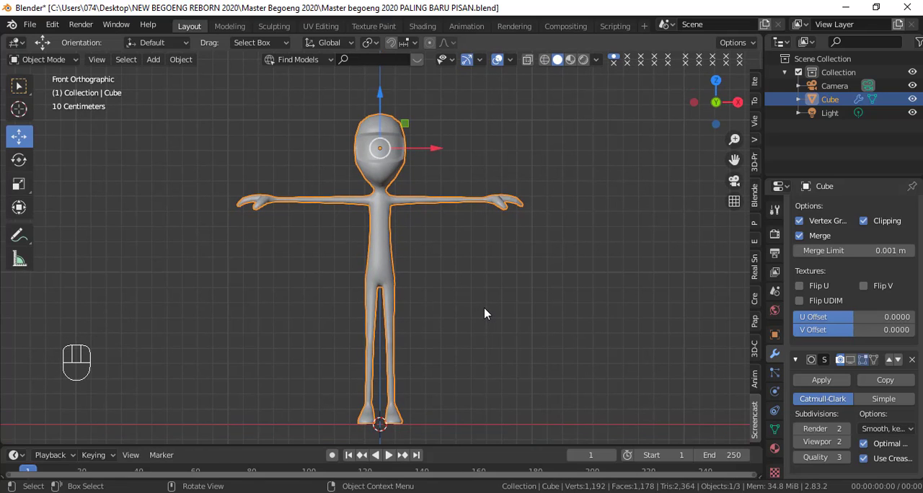
{"action": "key", "text": "KP_3"}
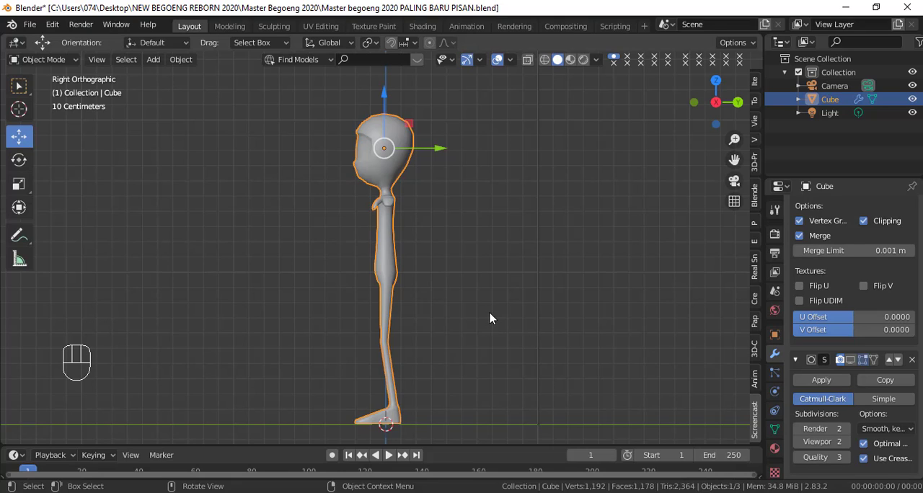
Step: Turn the subdivision's viewport display back on and review the smoothed character in front and right views
{"action": "left_click", "coordinate": [852, 361]}
{"action": "key", "text": "KP_1"}
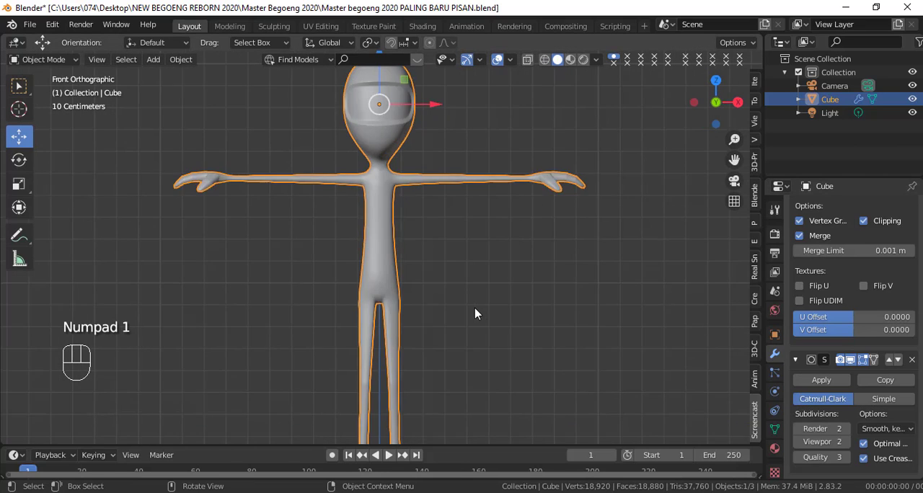
{"action": "scroll", "coordinate": [477, 297], "scroll_direction": "up", "scroll_amount": 2}
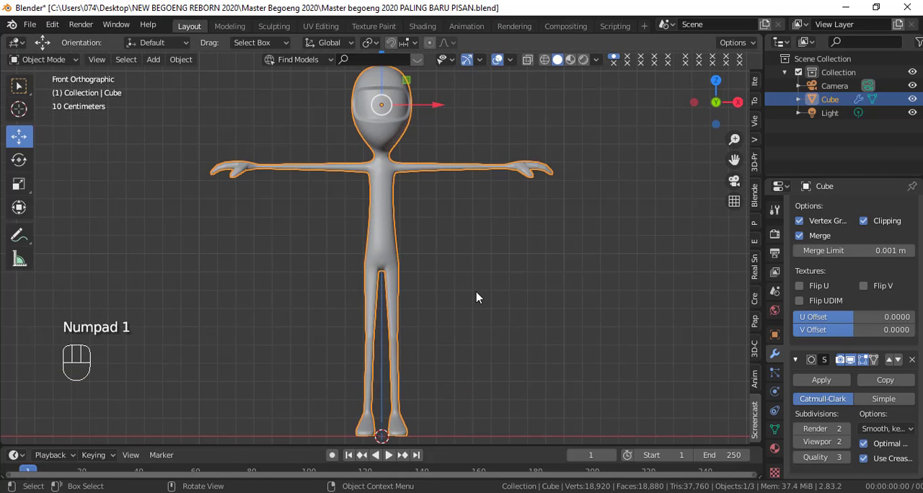
{"action": "scroll", "coordinate": [475, 297], "scroll_direction": "down", "scroll_amount": 1}
{"action": "key", "text": "KP_3"}
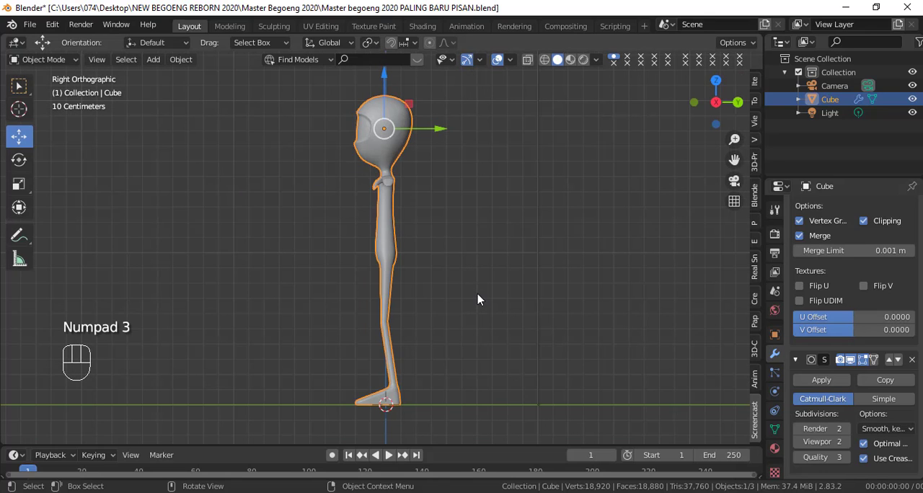
{"action": "key", "text": "KP_1"}
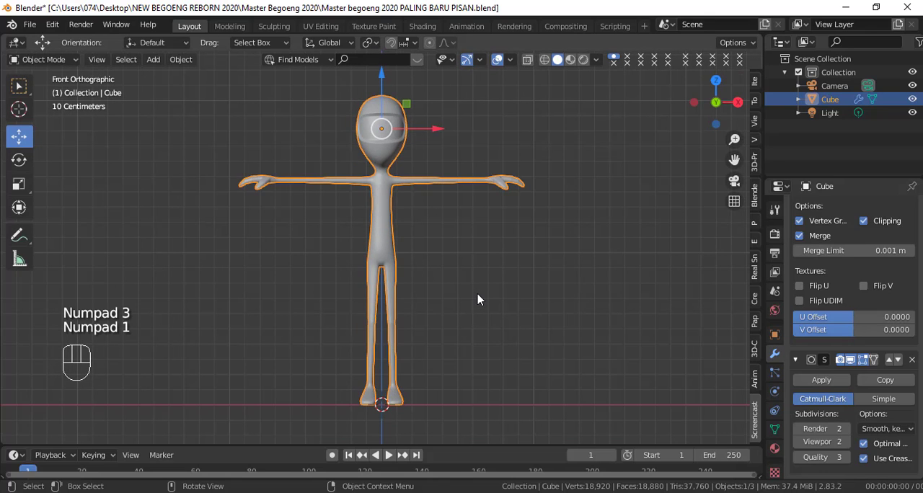
{"action": "middle_click_drag", "start_coordinate": [516, 308], "coordinate": [667, 310]}
{"action": "key", "text": "KP_1"}
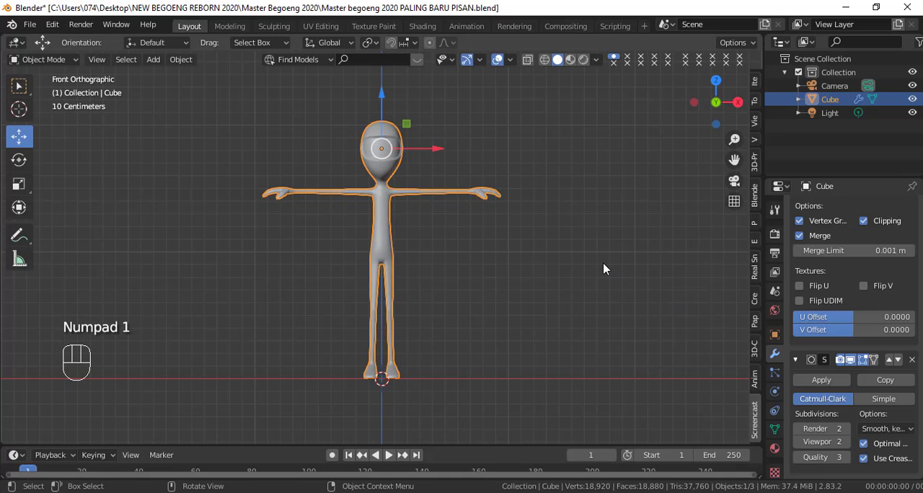